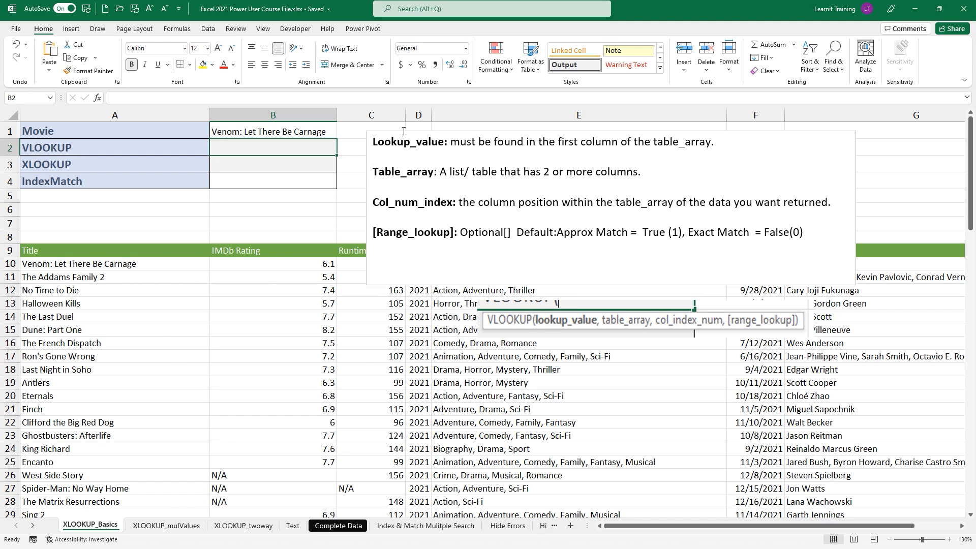
- Move the VLOOKUP notes clear of the movie table's columns and delete the Year column
drag(409, 134, 949, 192)
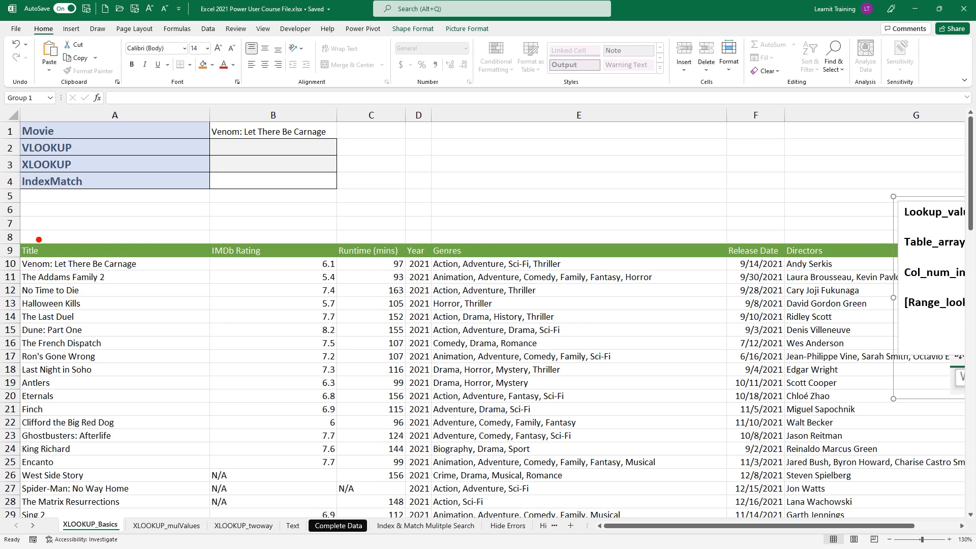
mouse_move(2, 237)
mouse_down()
mouse_move(67, 262)
mouse_move(194, 262)
mouse_up()
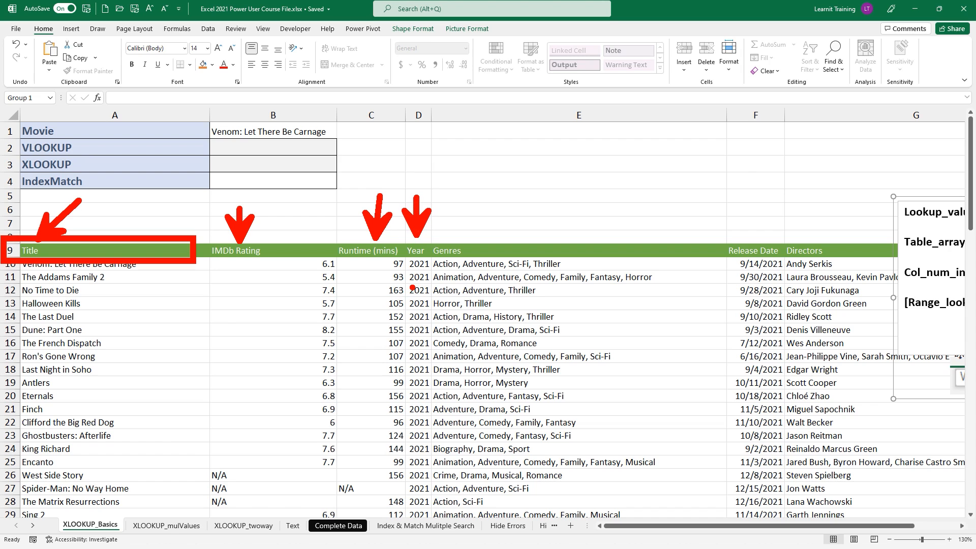
click(421, 115)
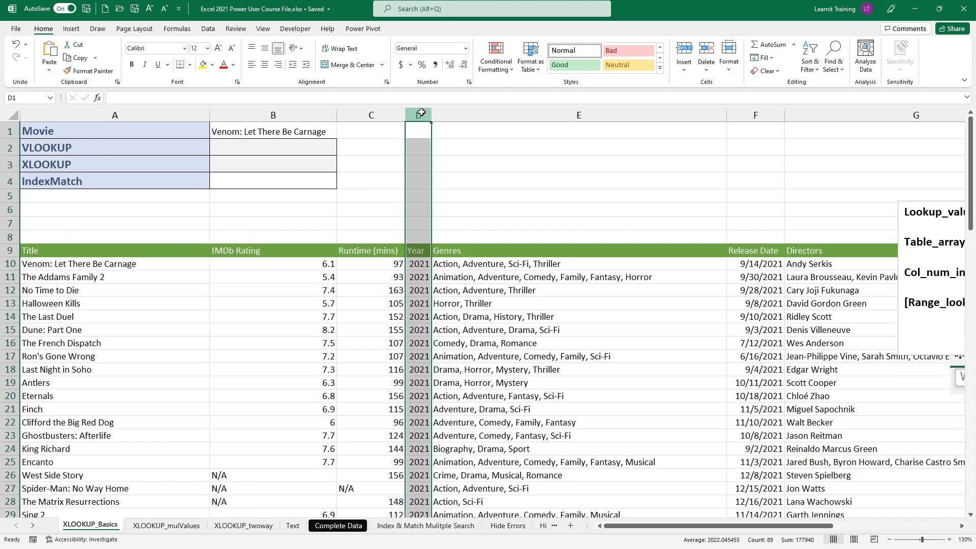
right_click(422, 115)
click(435, 210)
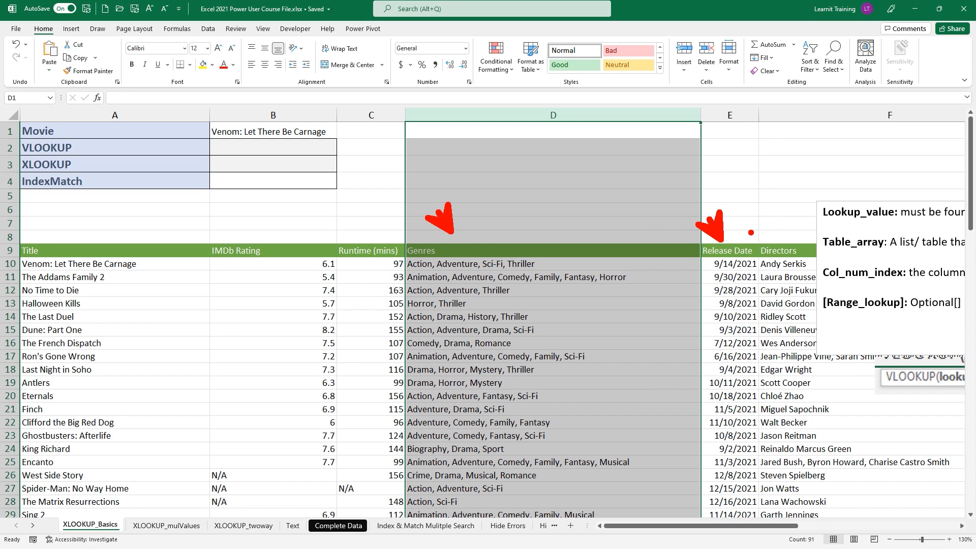
- Move the VLOOKUP notes back beside the lookup cells, over the Genres and Release Date columns
click(783, 252)
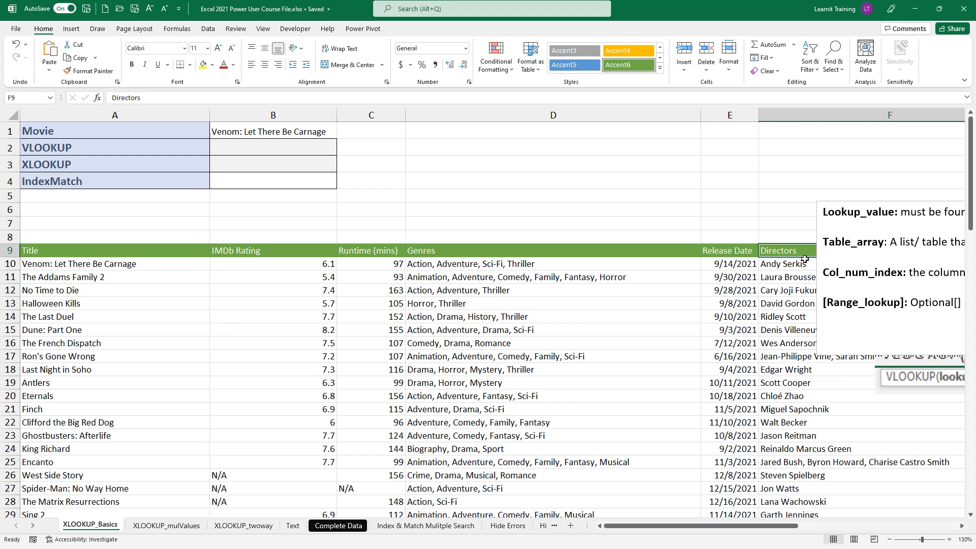
click(827, 206)
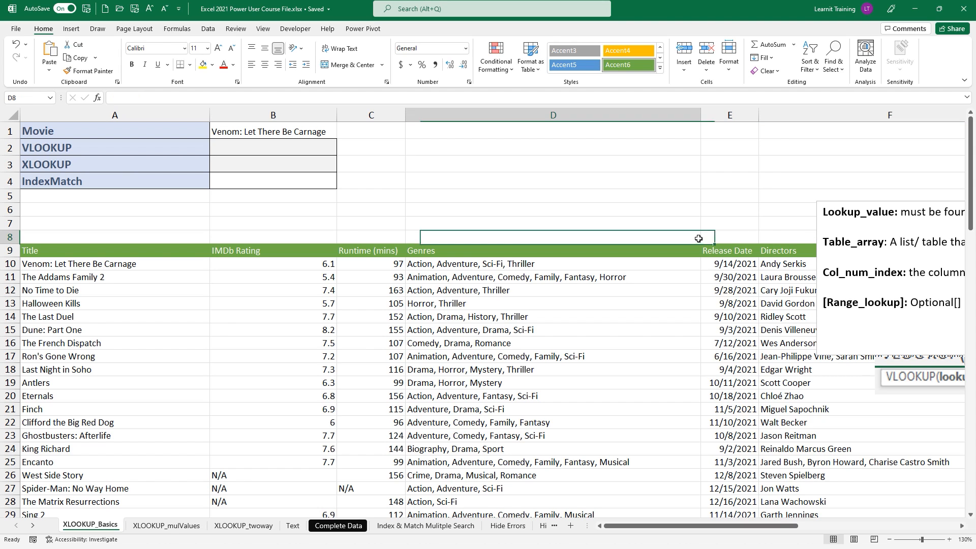
drag(827, 206, 392, 138)
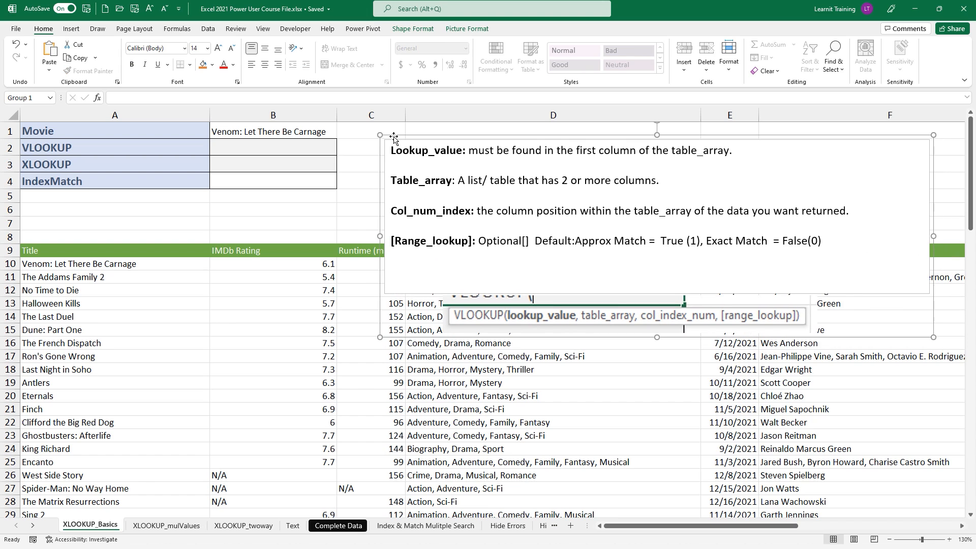
click(298, 150)
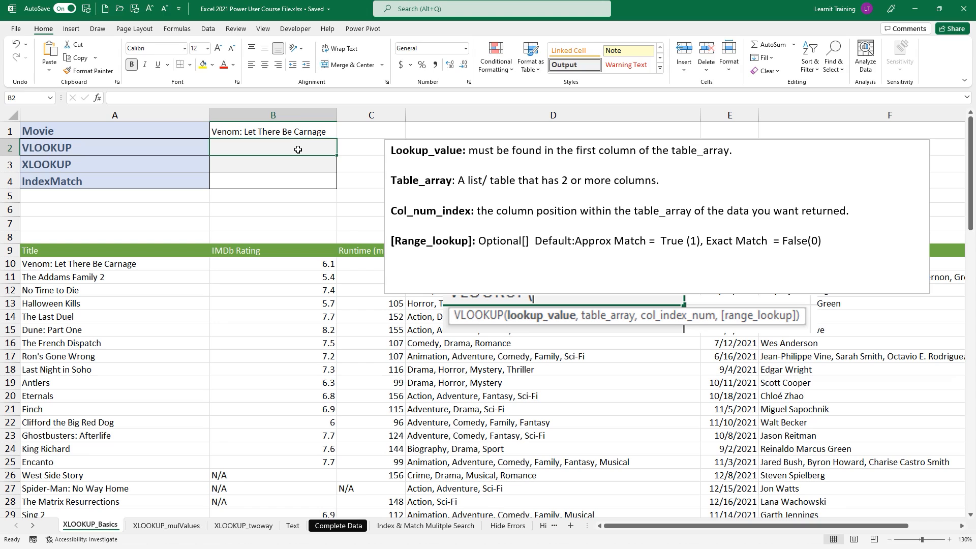
text(=vl)
key(Tab)
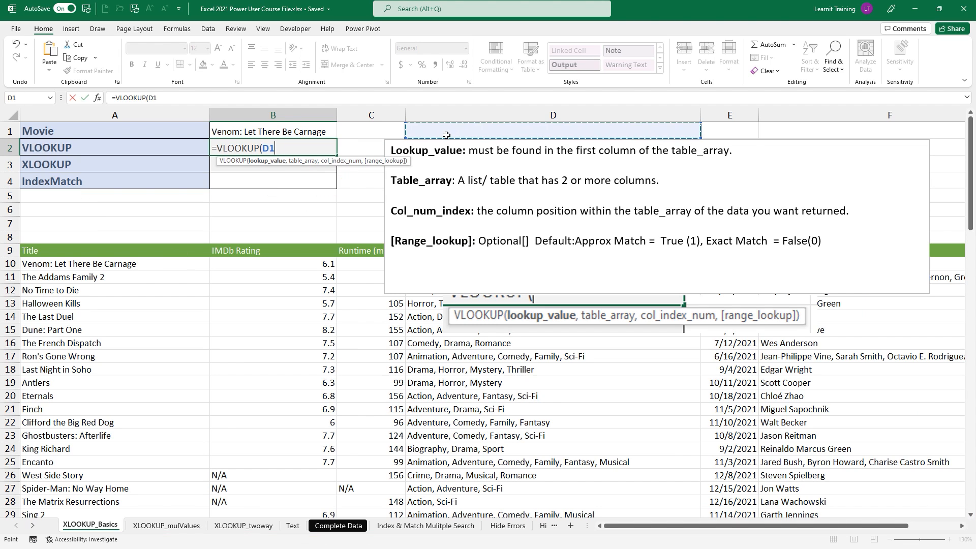
key(Escape)
- Number the Title, IMDb Rating and Runtime columns 1, 2 and 3 in row 8 above their headers
click(51, 234)
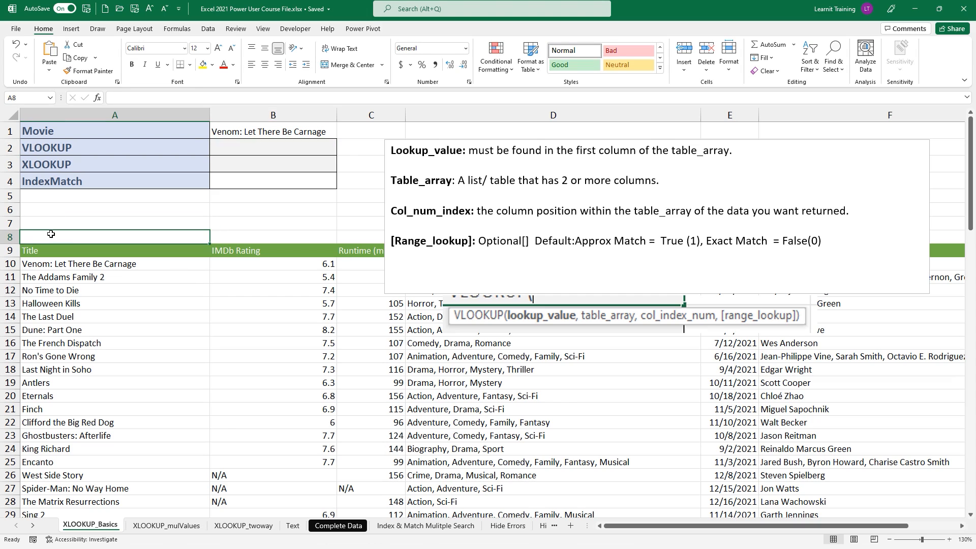
text(1)
key(Tab)
text(2)
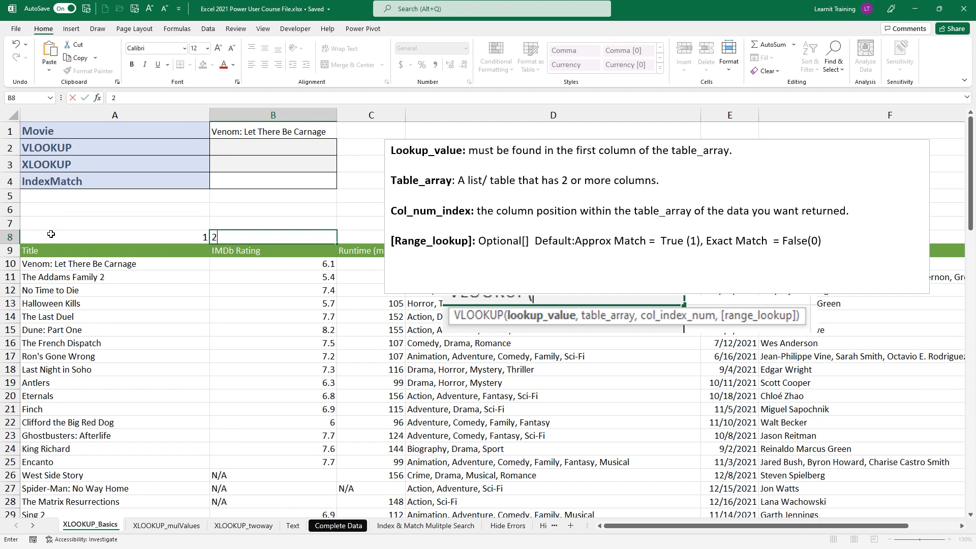
key(Tab)
text(3)
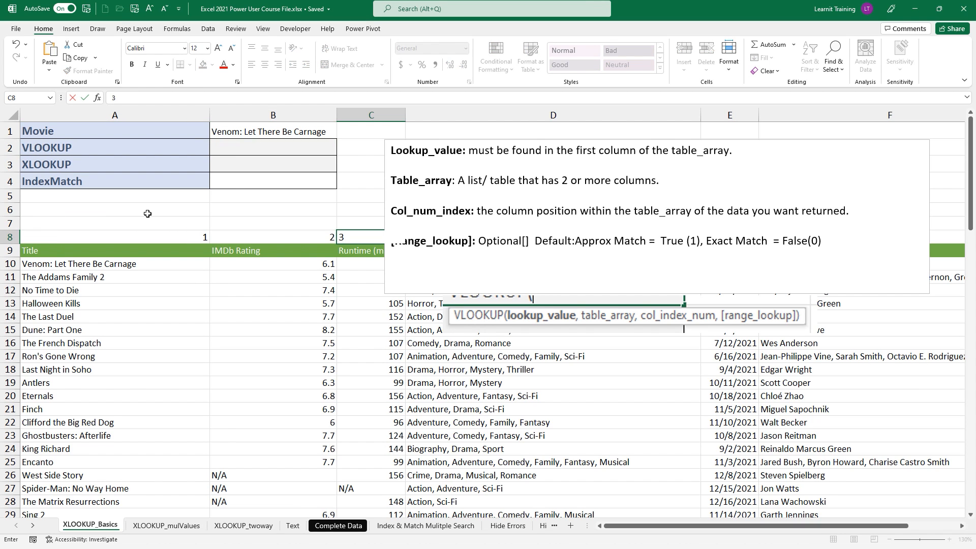
key(Tab)
- Move the notes text box down off row 8 and number the Genres, Release Date and Directors columns 4, 5 and 6 there
drag(417, 139, 466, 369)
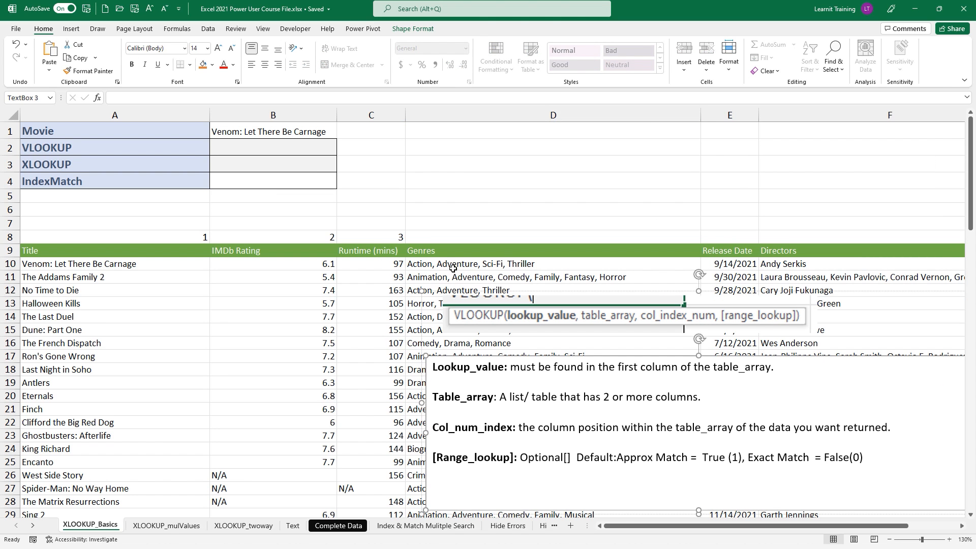
click(440, 233)
text(4)
key(Tab)
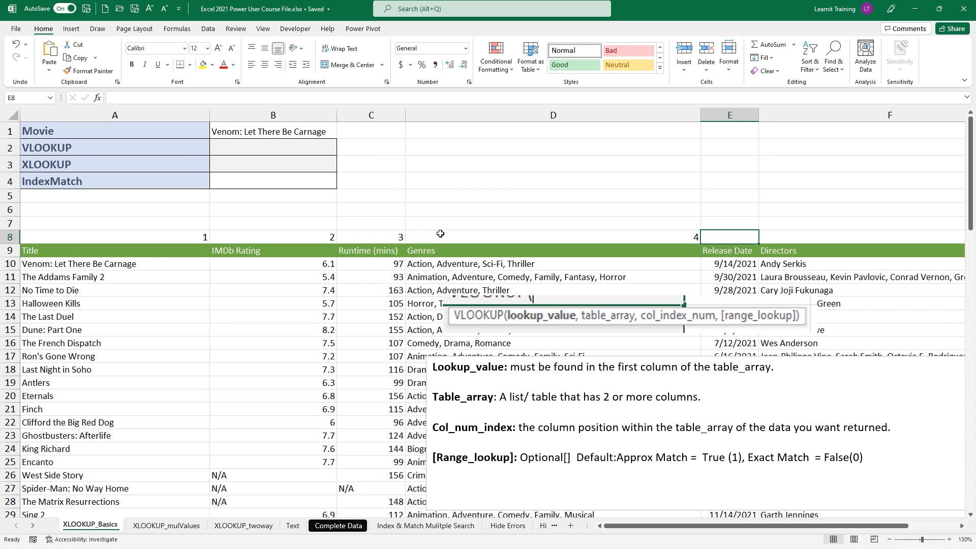
text(5)
key(Tab)
text(6)
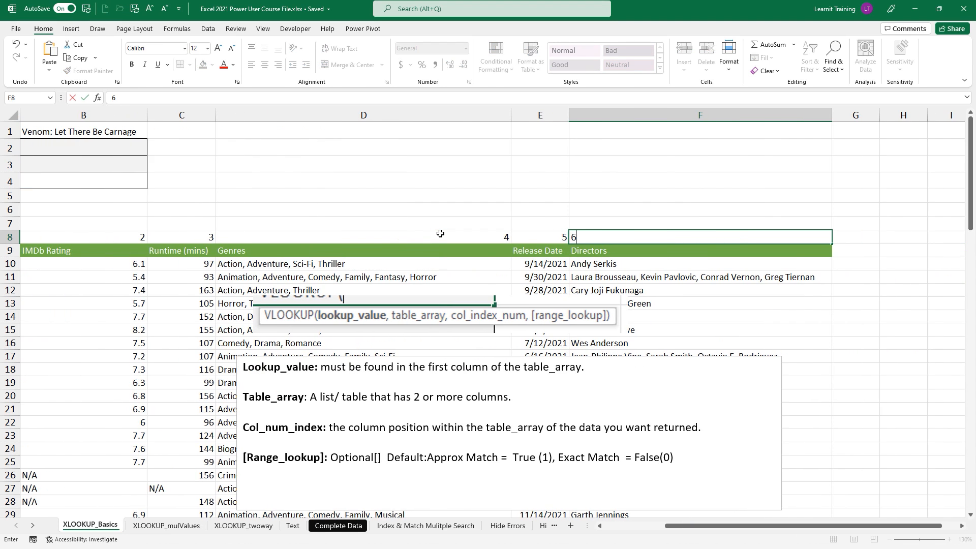
- Move the grouped VLOOKUP notes off the movie table into the empty area beyond the Directors column
click(439, 273)
scroll(438, 273, down, 3)
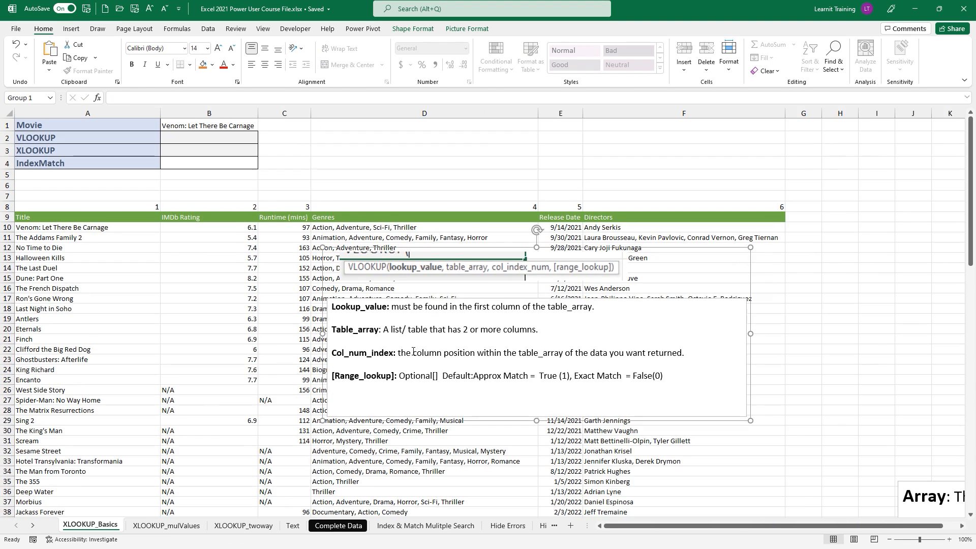
drag(411, 241, 855, 294)
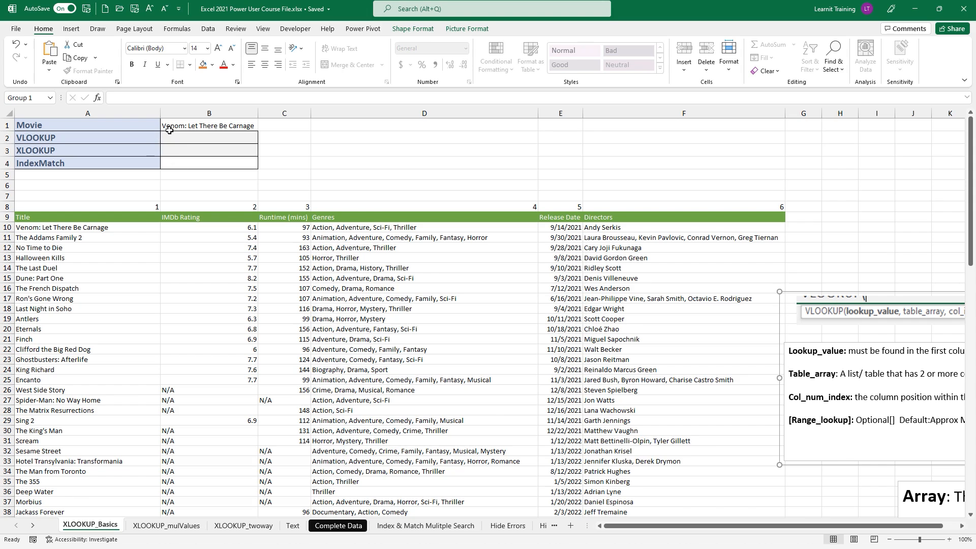
- Begin a VLOOKUP formula in B2 with the movie title in B1 as the lookup value
click(182, 138)
text(=VLOOKUP()
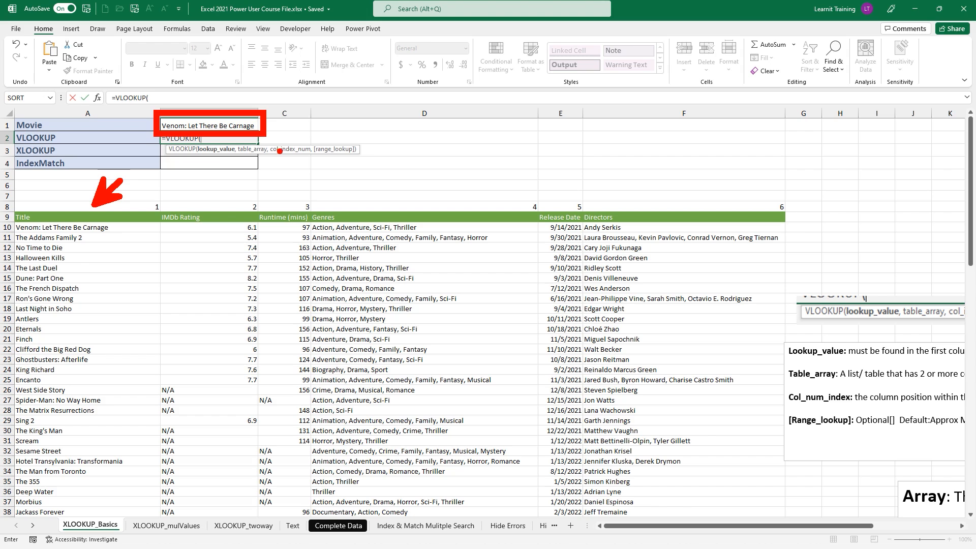
click(225, 125)
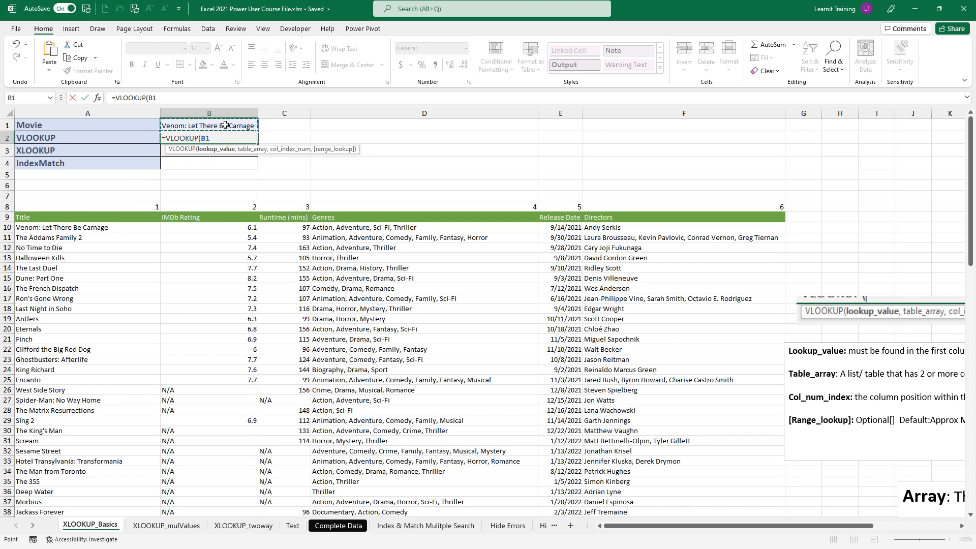
text(,)
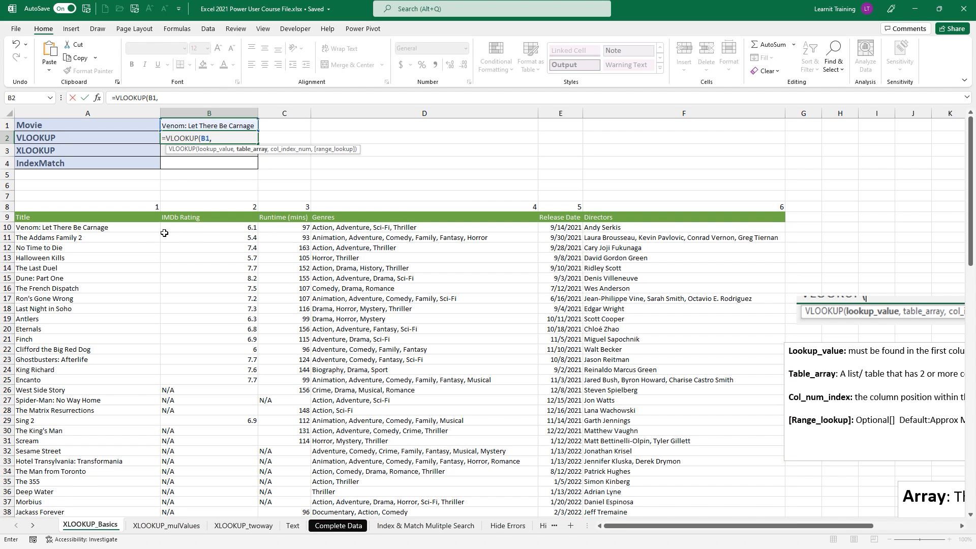
- Set the formula's table array to the movie data A10:F102, without the header row
click(92, 230)
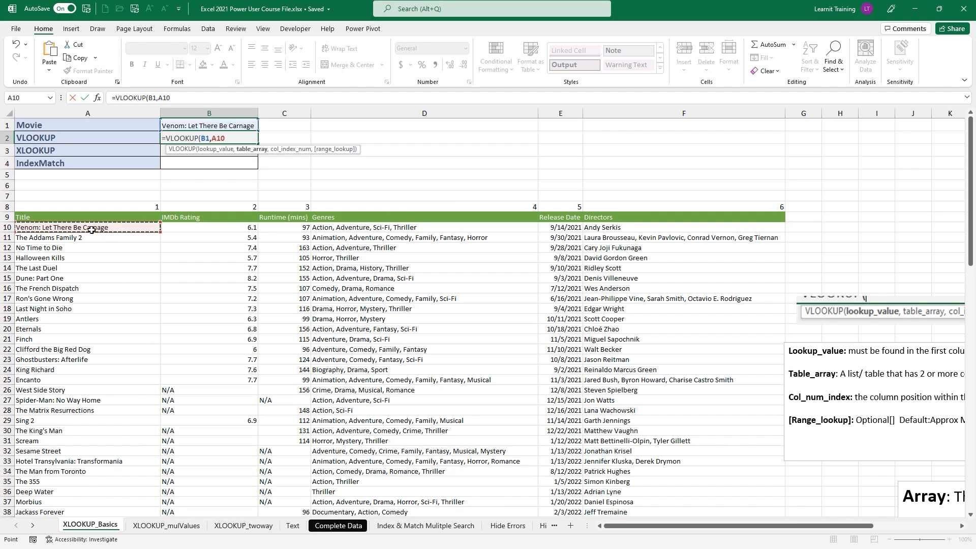
key(ctrl+shift+Right)
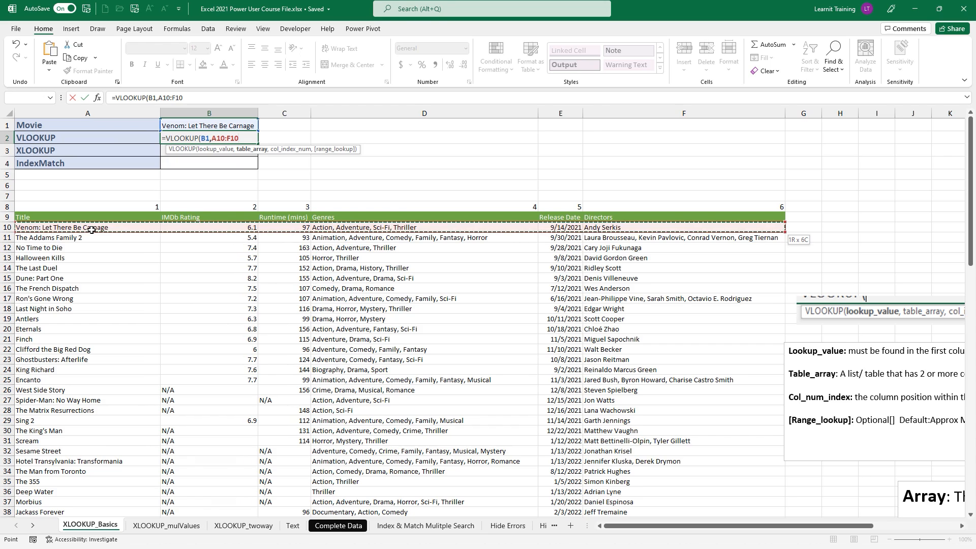
key(ctrl+shift+Down)
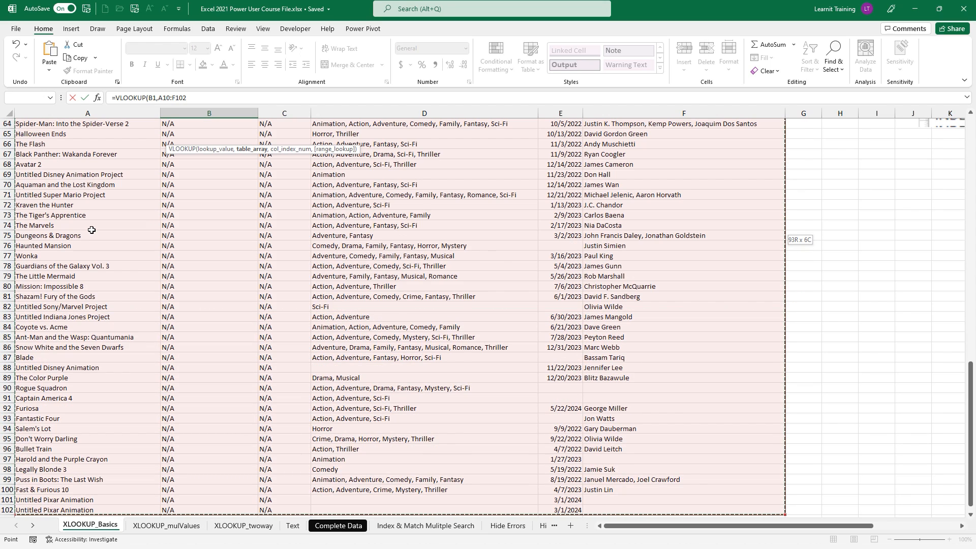
scroll(91, 230, up, 14)
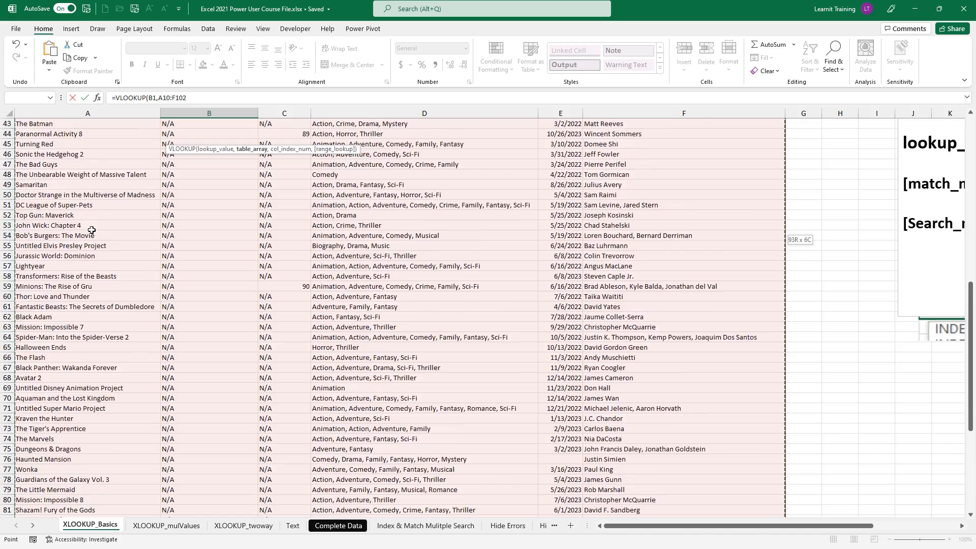
scroll(91, 230, up, 7)
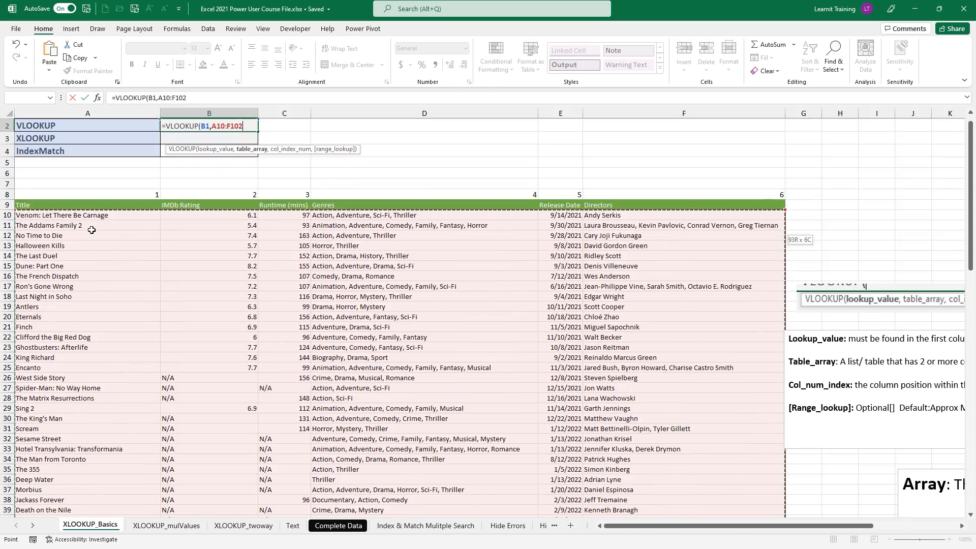
scroll(91, 230, up, 1)
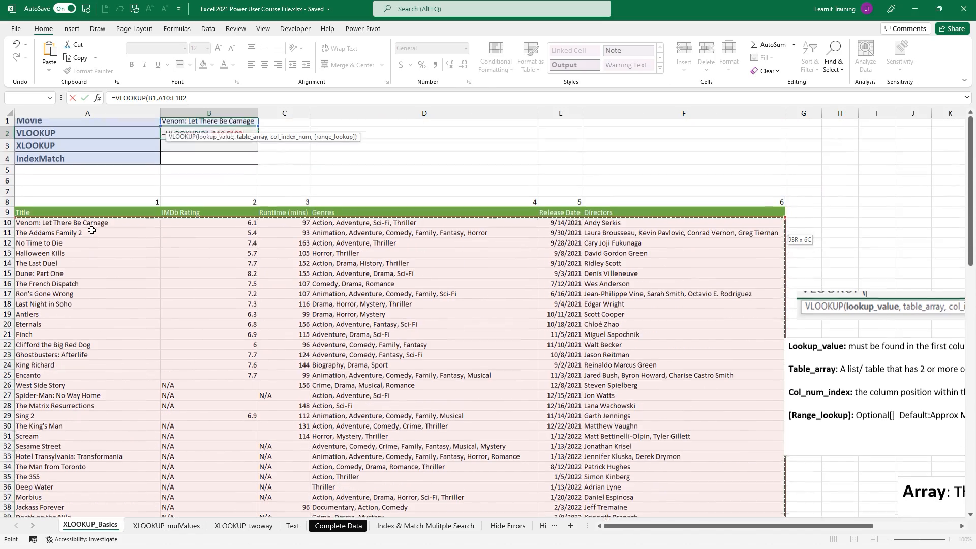
text(,)
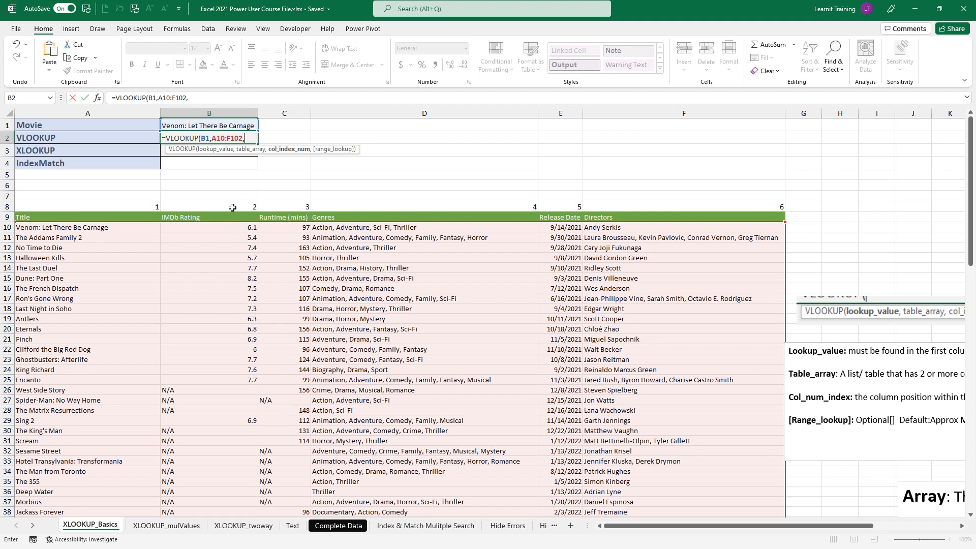
- Use B8 as the column index, set the range lookup to FALSE for an exact match, and enter the formula
click(232, 207)
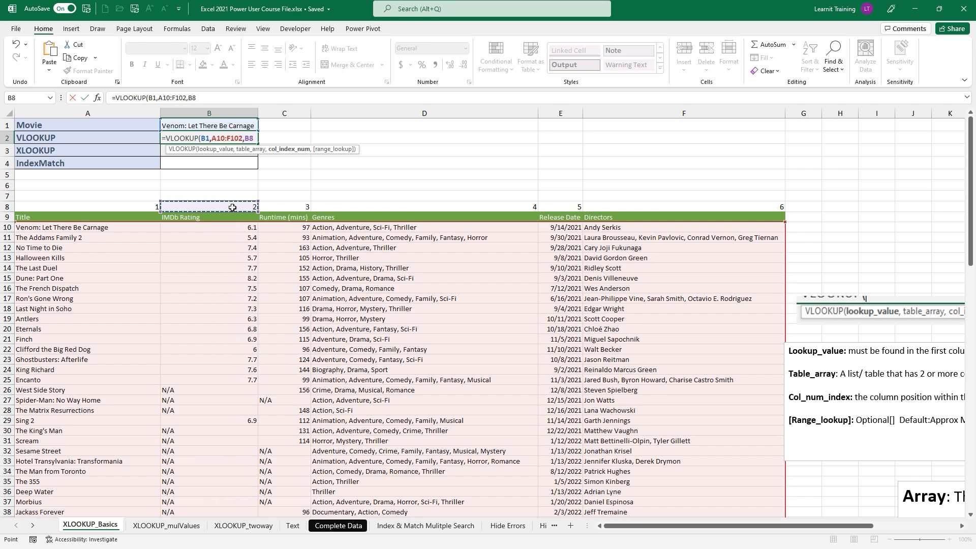
text(,)
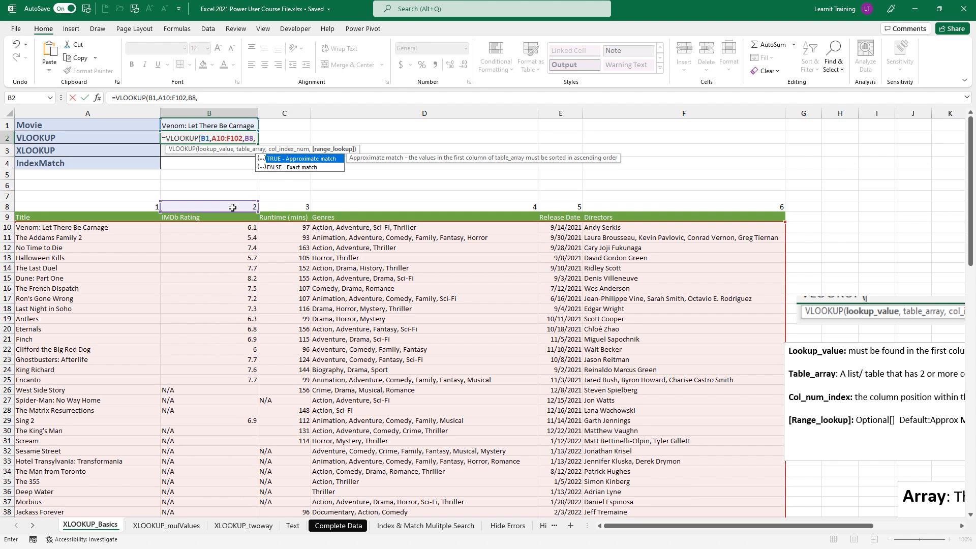
key(Down)
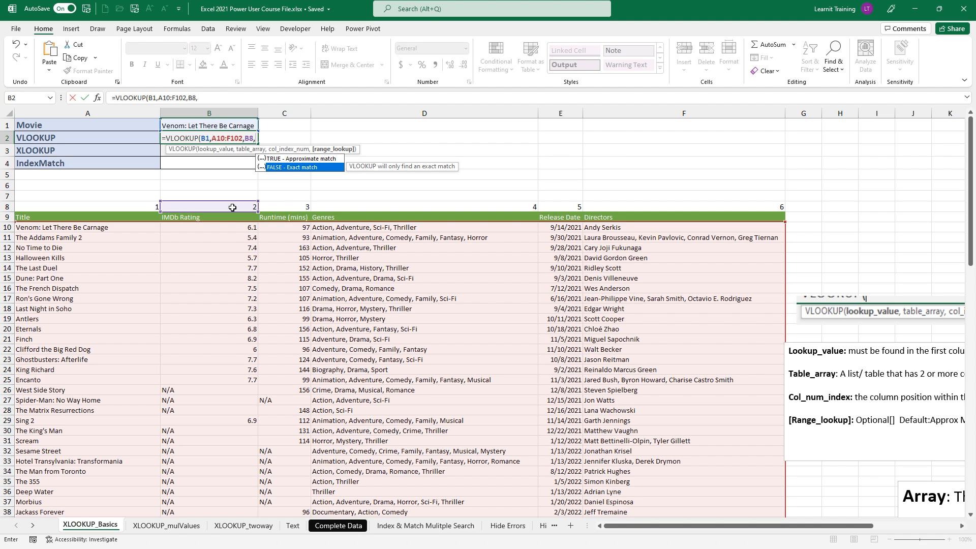
key(Tab)
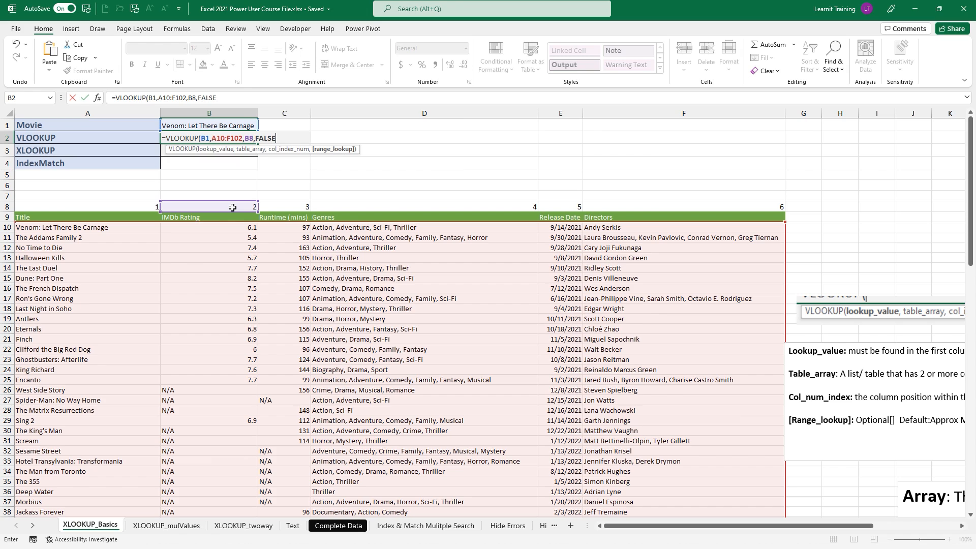
text())
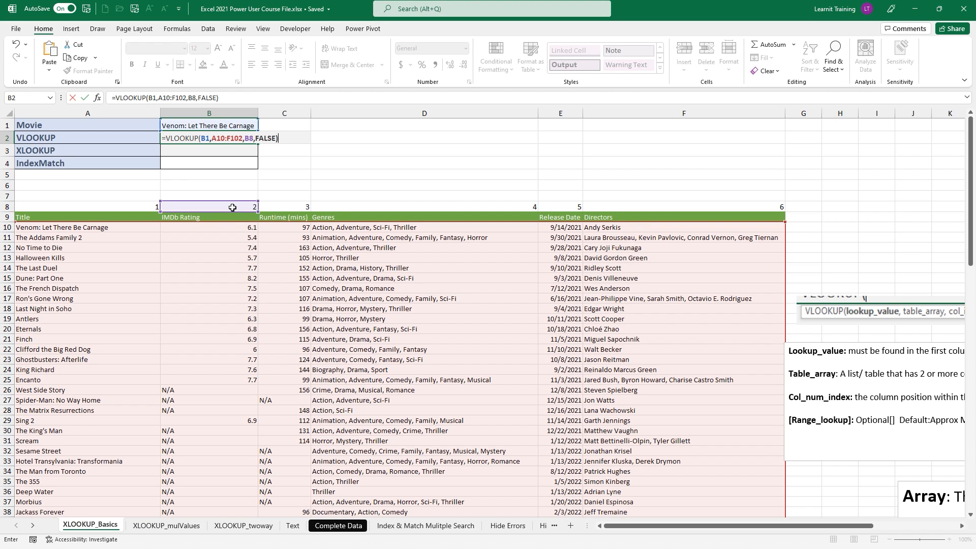
key(Return)
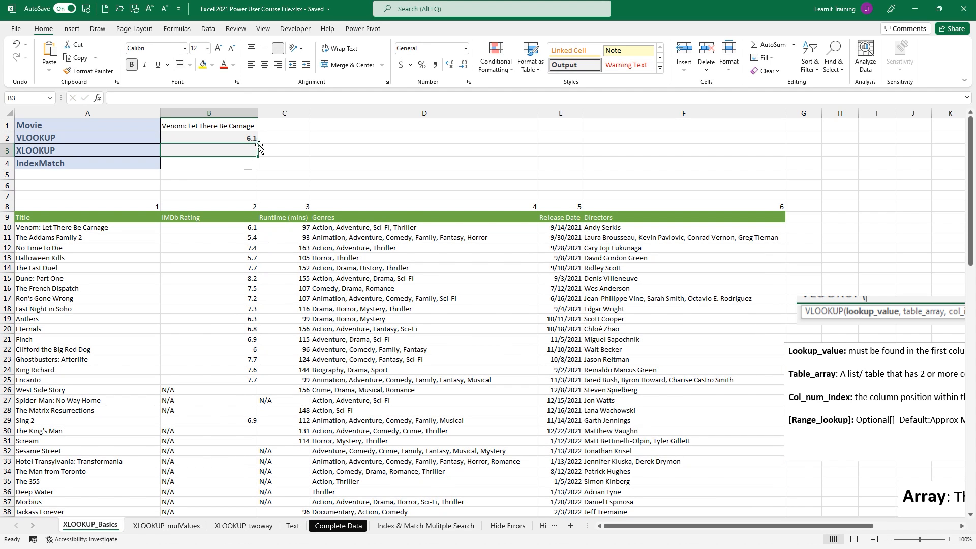
- Begin a VLOOKUP formula in C2 with the movie title in B1 as the lookup value
click(272, 138)
click(249, 142)
click(277, 139)
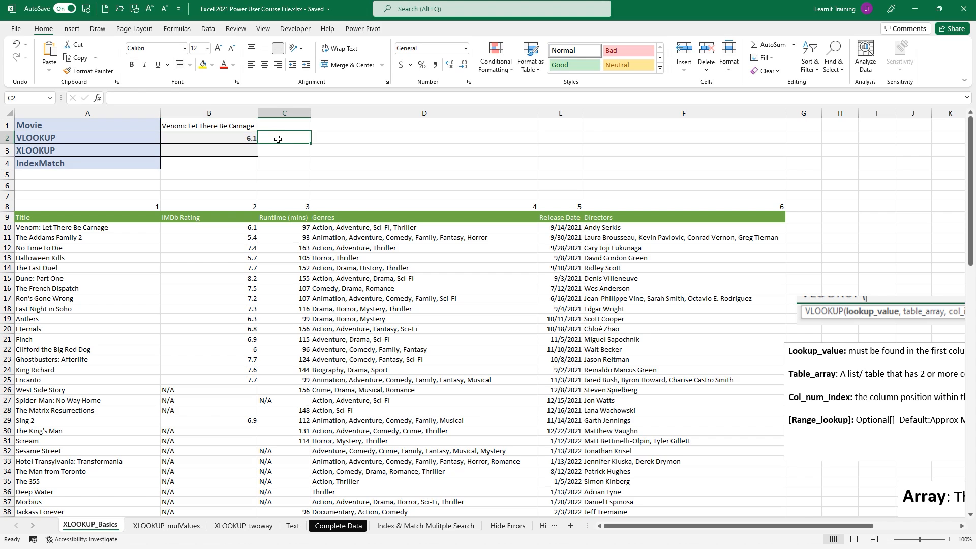
text(=vl)
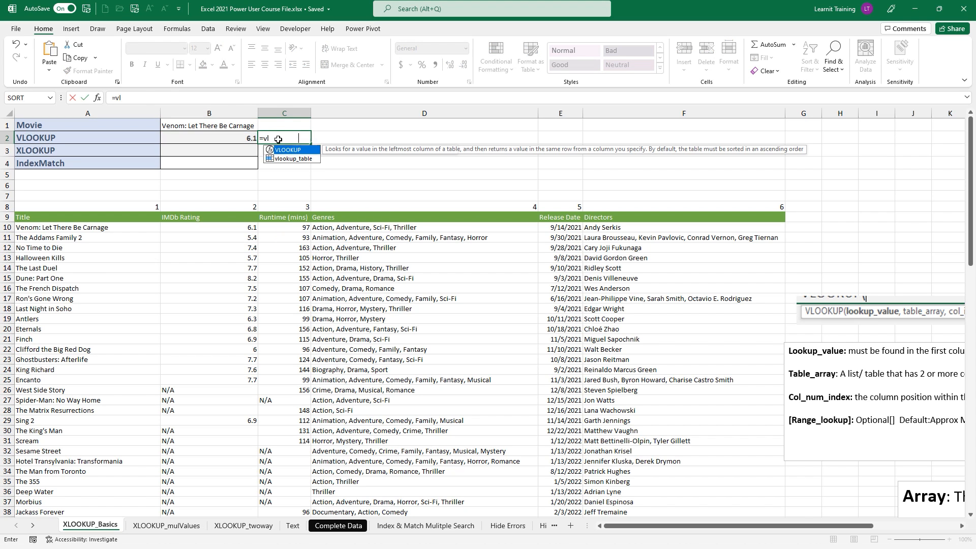
key(Tab)
click(213, 126)
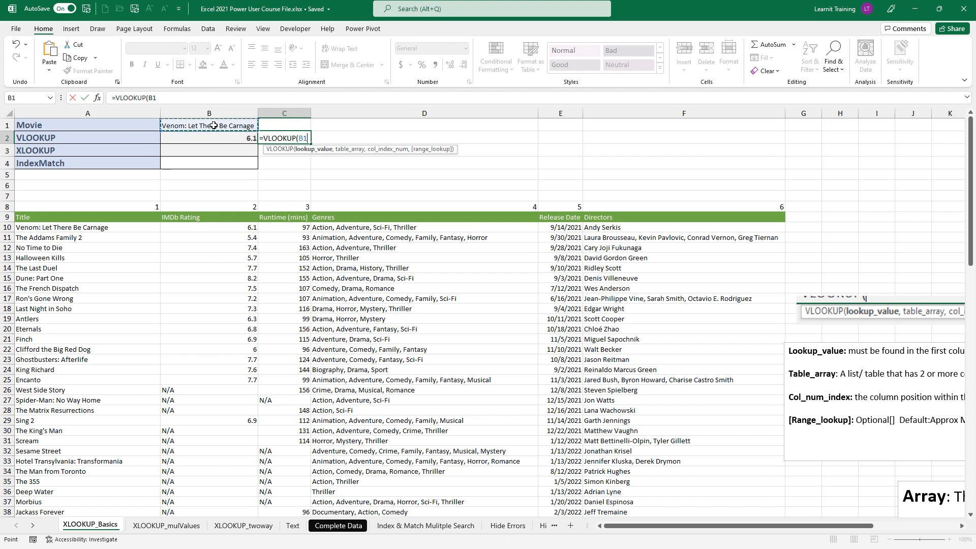
text(,)
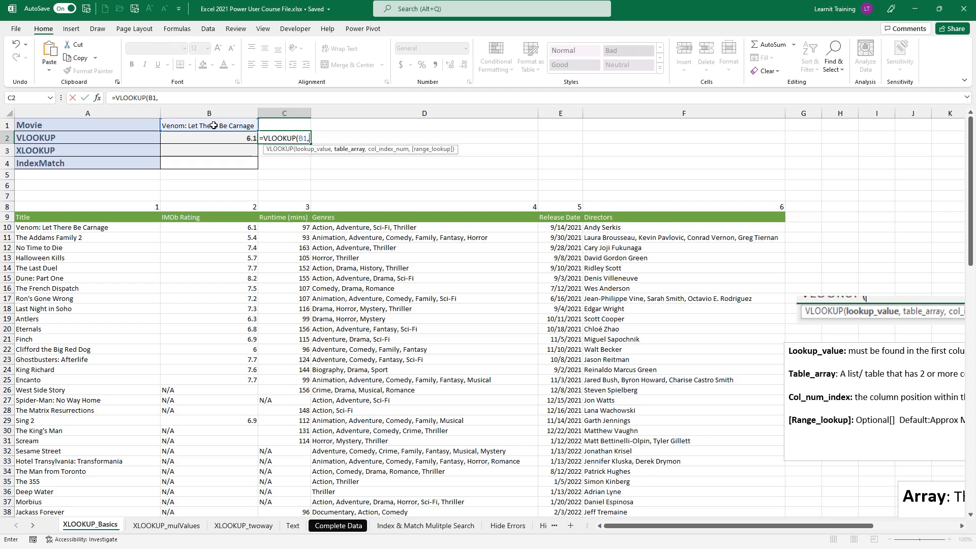
- Set the table array of the C2 formula to the movie data A10:F102, without the header row
click(74, 225)
key(ctrl+shift+Right)
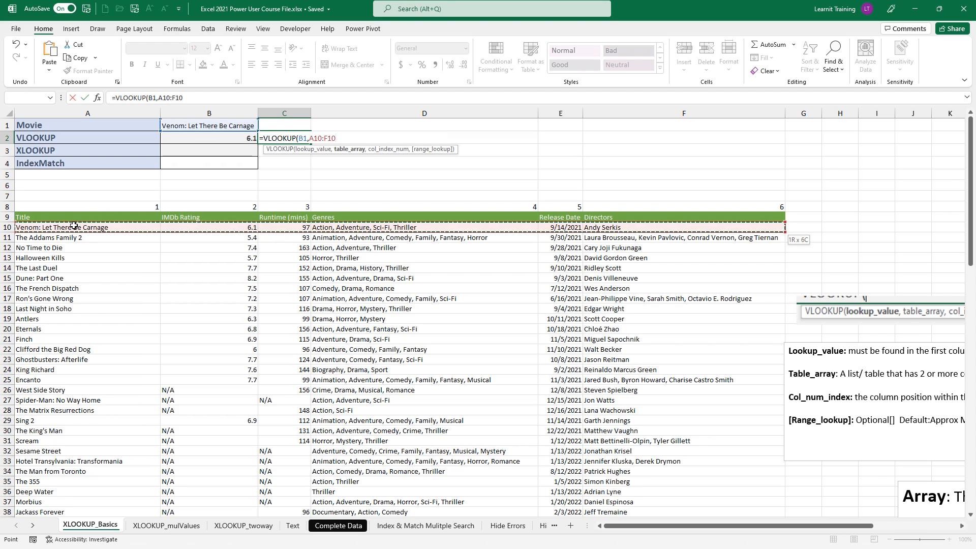
key(ctrl+shift+Down)
scroll(73, 225, up, 11)
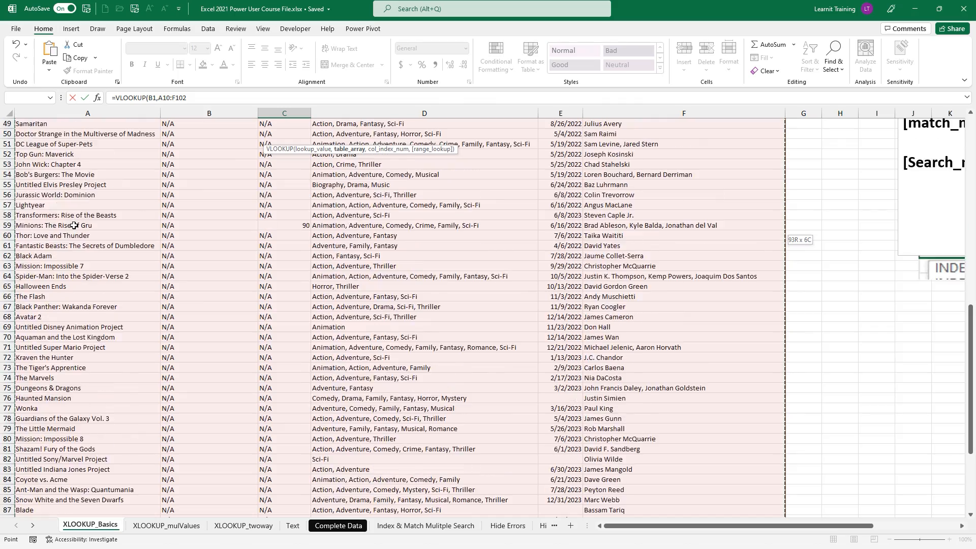
scroll(73, 225, up, 10)
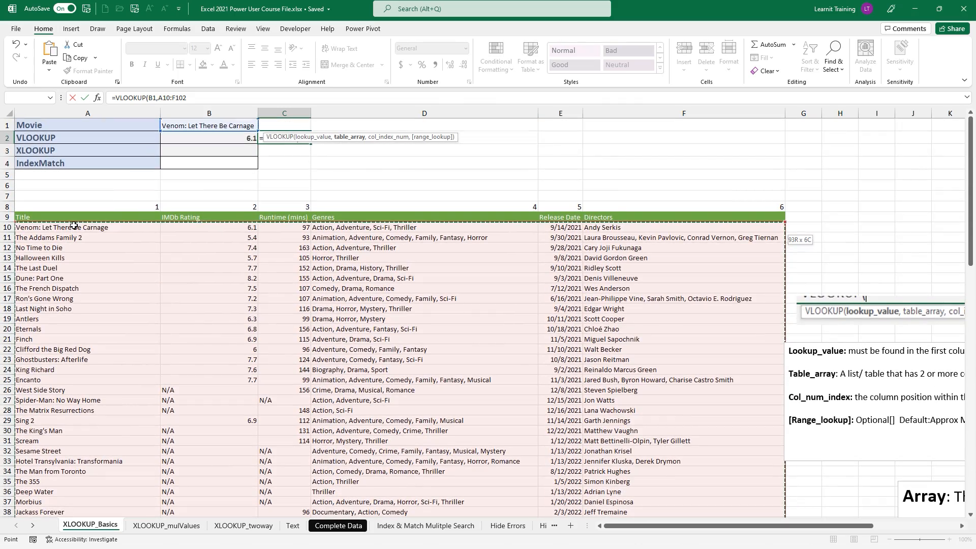
text(,)
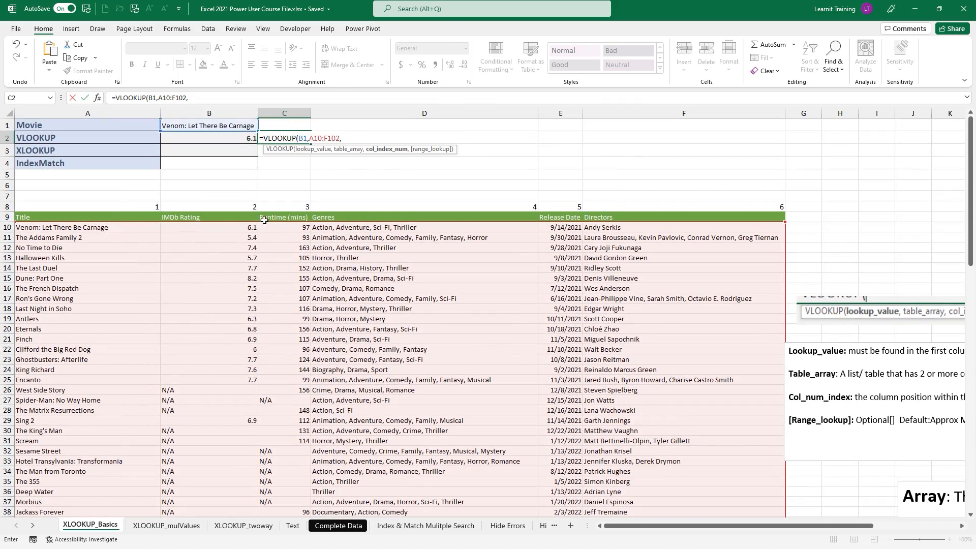
- Use C8 as the column index for the runtime, set the range lookup to FALSE, and enter the C2 formula
click(286, 206)
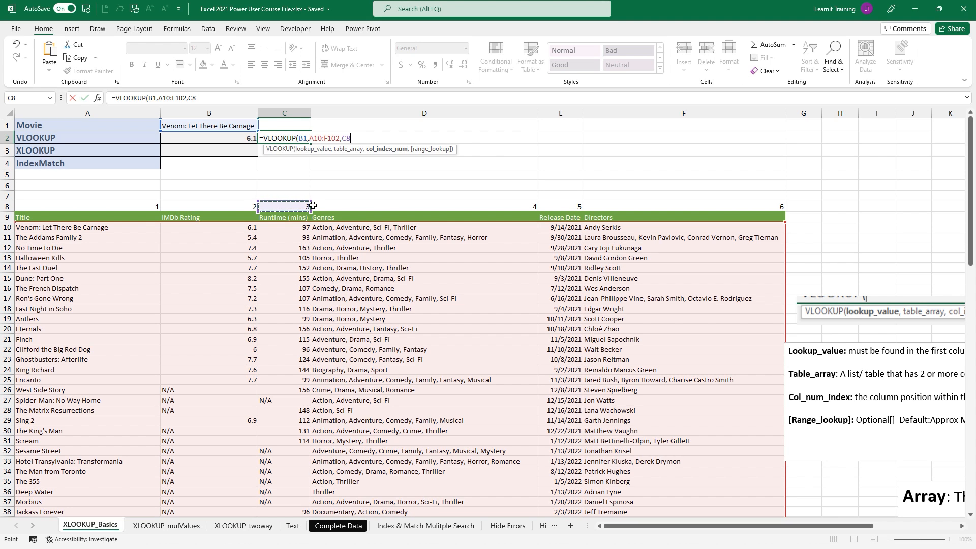
text(,)
key(Down)
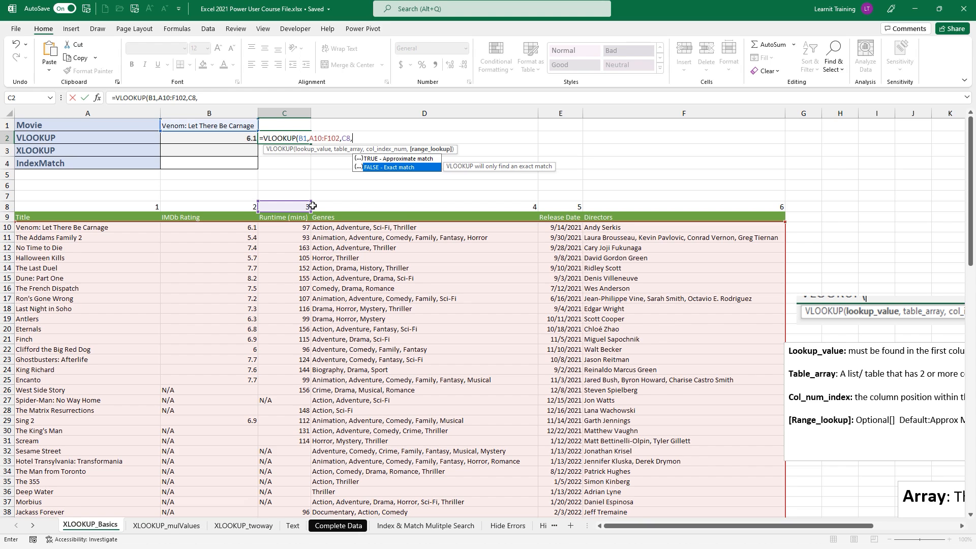
key(Tab)
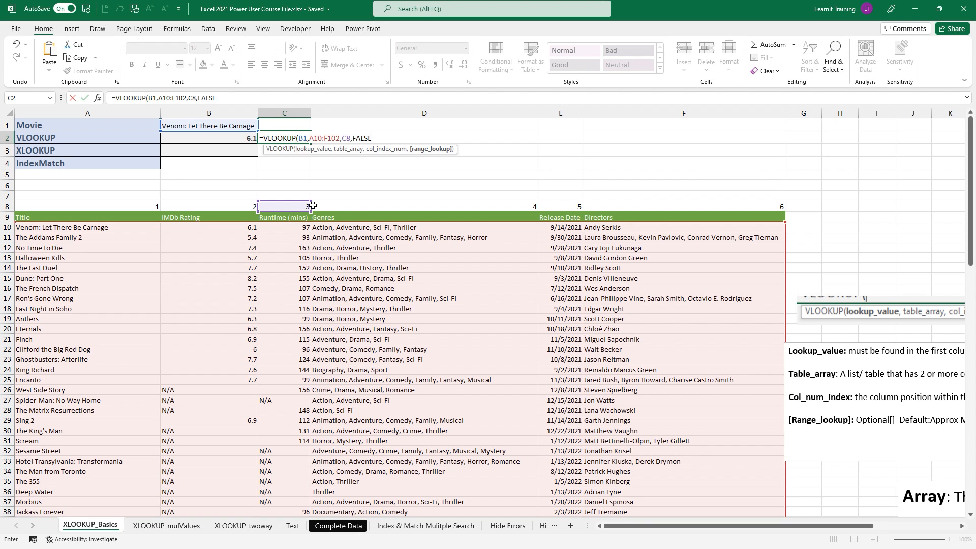
key(Return)
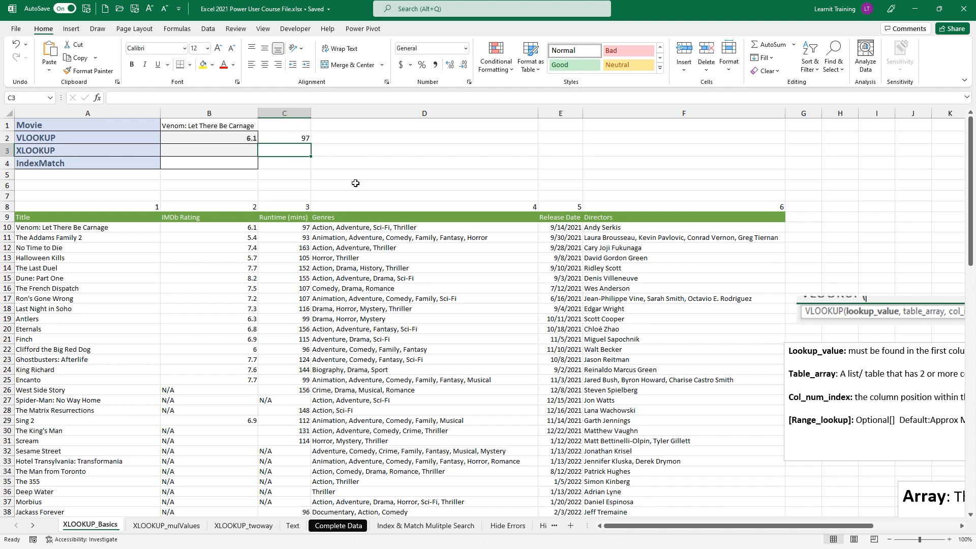
- Begin a VLOOKUP formula in D2 with the movie title in B1 as the lookup value
click(382, 164)
click(357, 138)
text(=vloo)
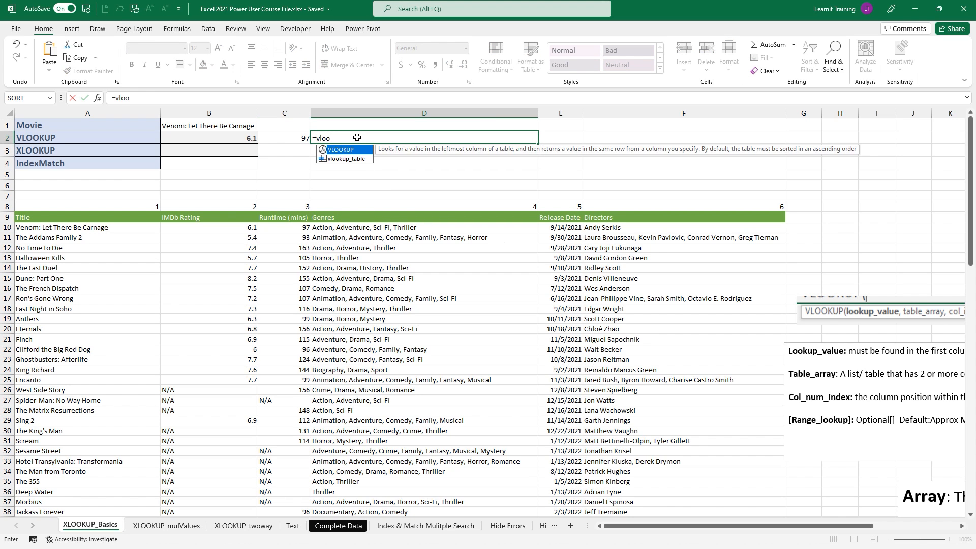
text(k)
key(Tab)
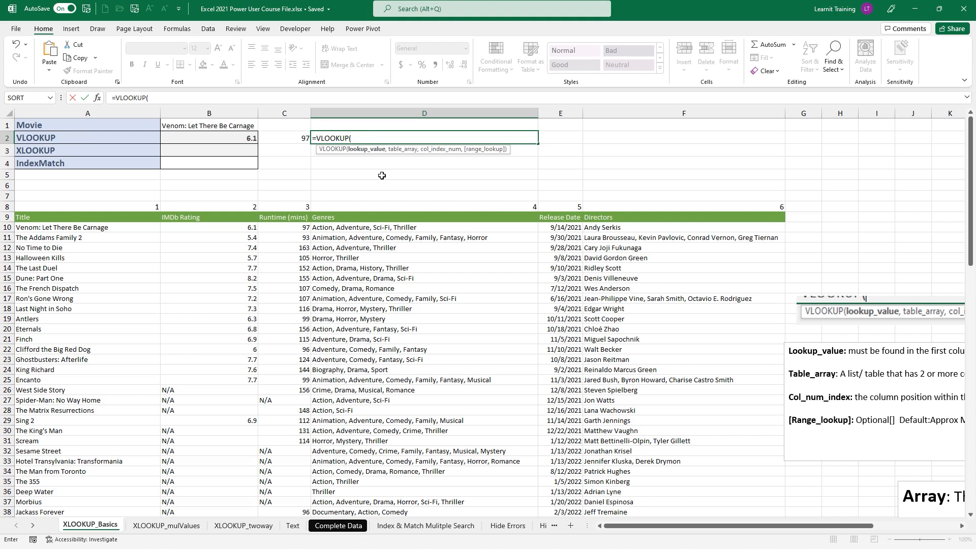
click(227, 123)
text(,)
- Set the table array of the D2 formula to the movie data A10:F102
click(106, 230)
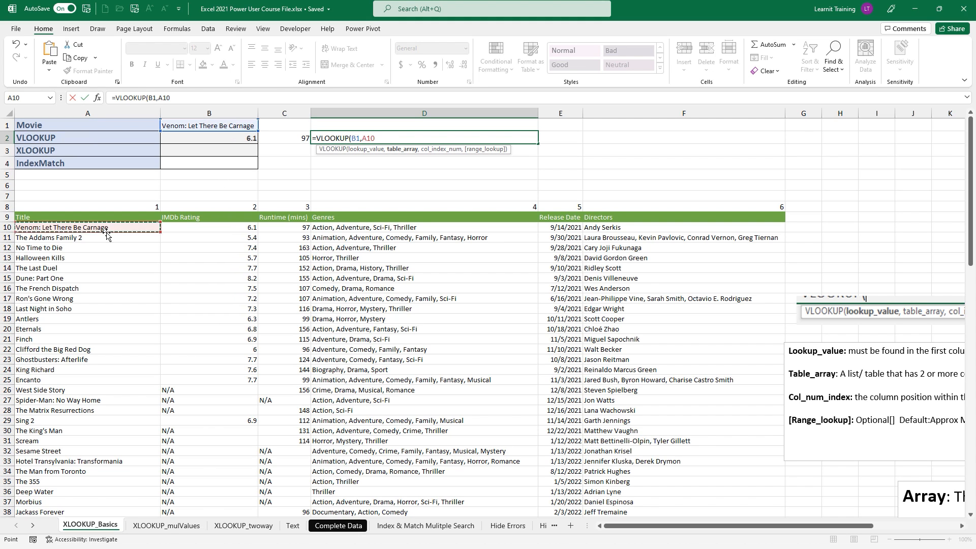
key(ctrl+shift+Right)
key(ctrl+shift+Down)
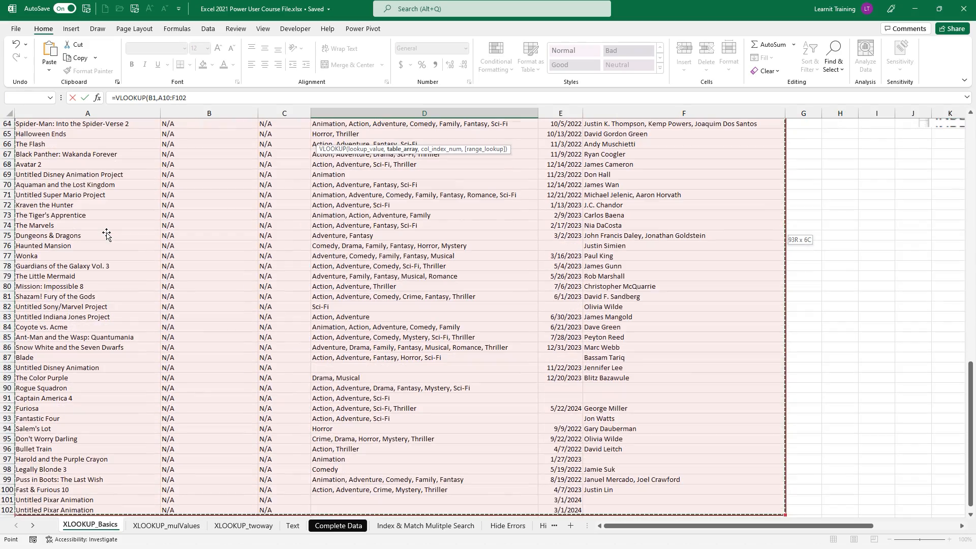
scroll(106, 232, up, 1)
scroll(106, 232, up, 20)
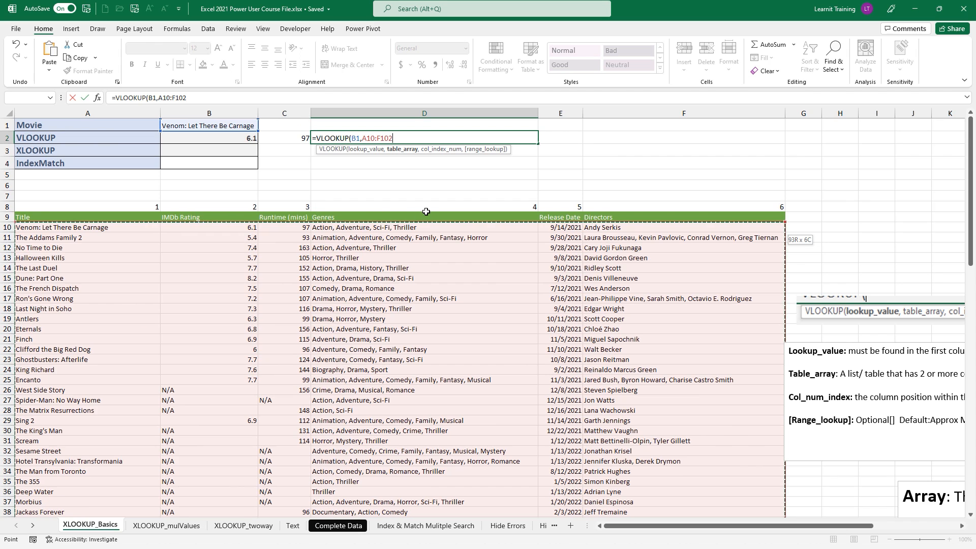
click(426, 208)
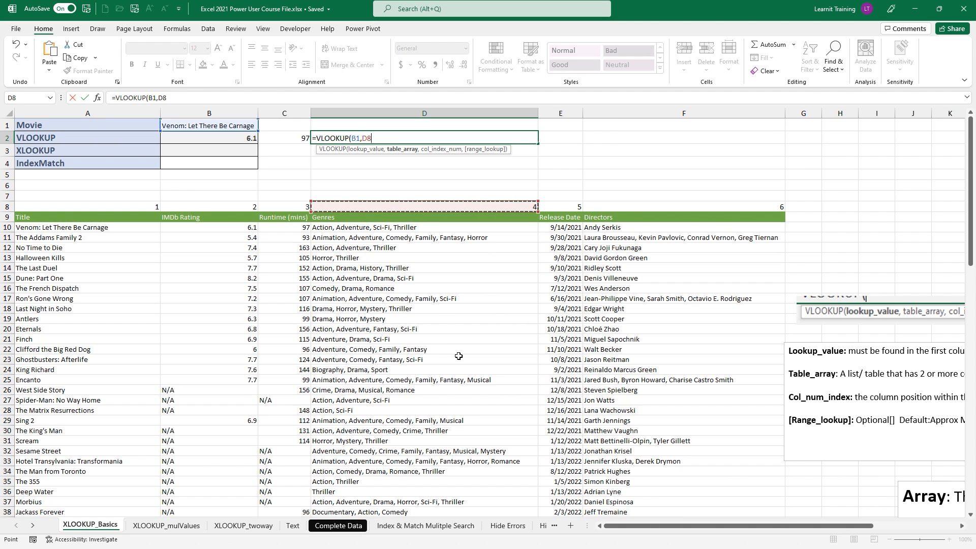
key(ctrl+z)
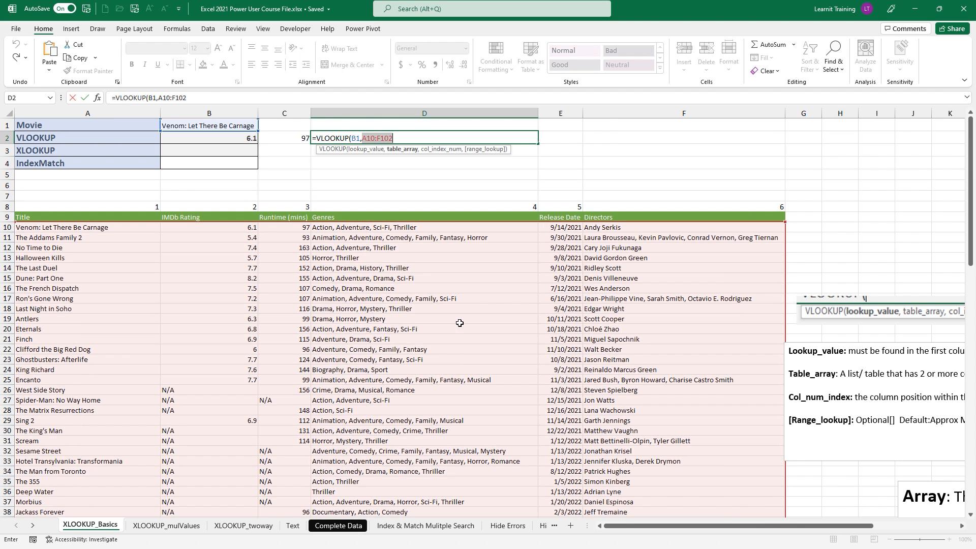
text(,)
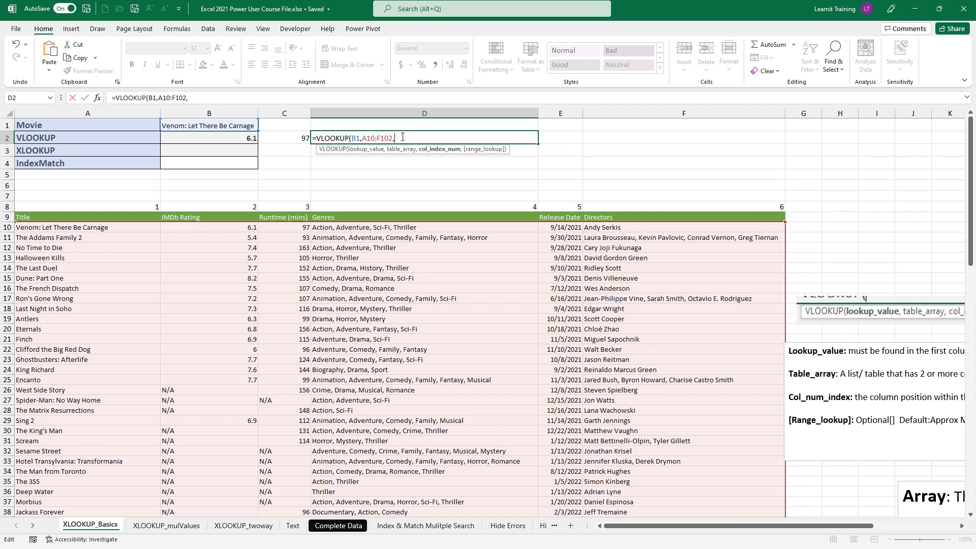
- Use D8 as the column index for the genres, set the range lookup to FALSE, and enter the D2 formula
click(364, 208)
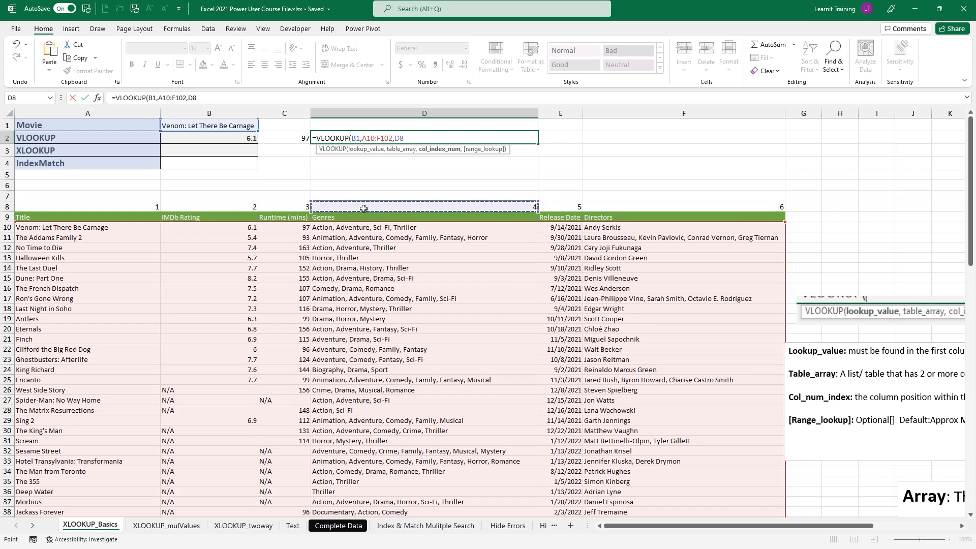
text(,)
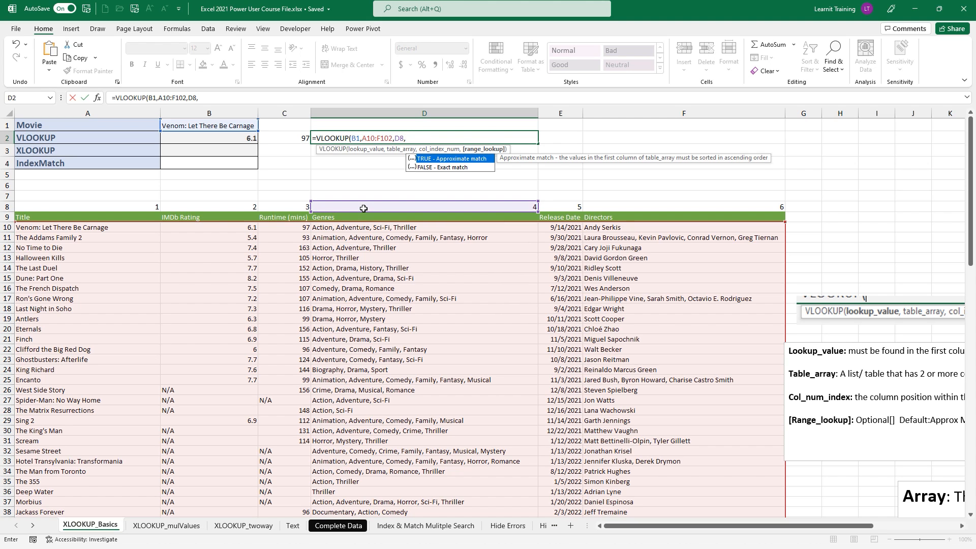
key(Down)
key(Tab)
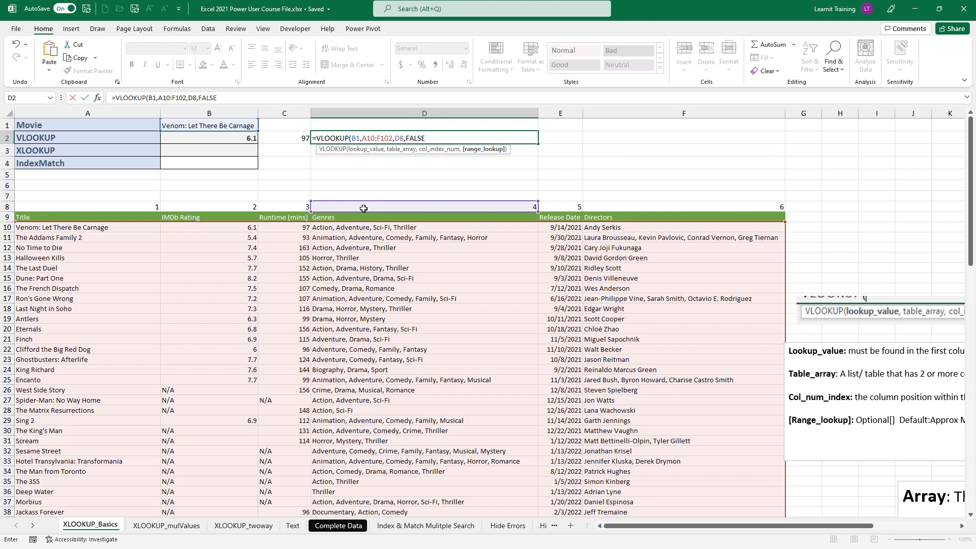
text())
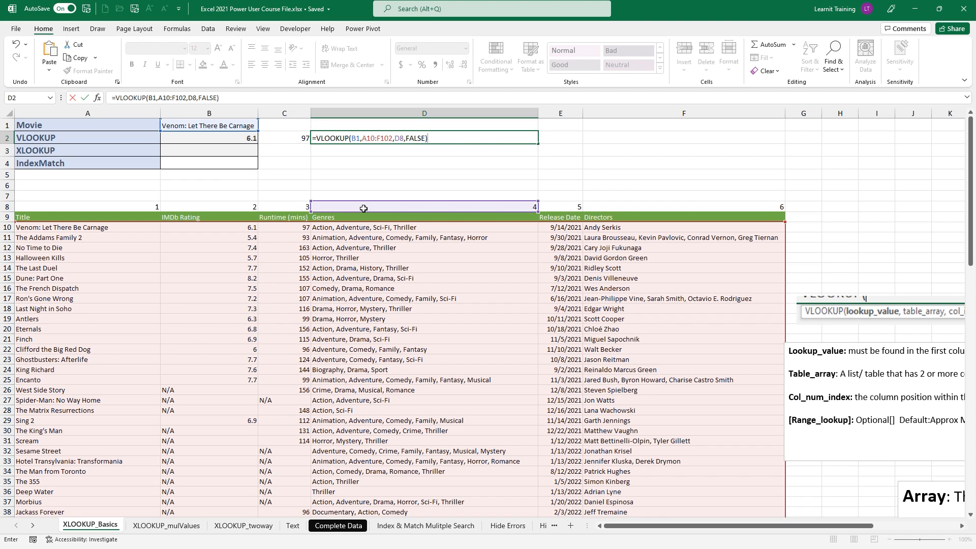
key(Return)
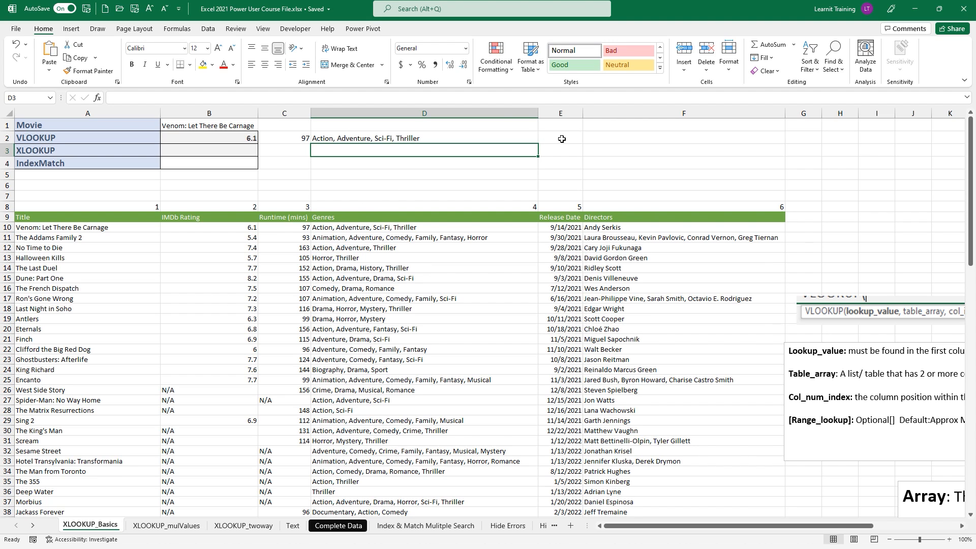
- Begin a VLOOKUP formula in E2 with the movie title in B1 as the lookup value
click(540, 139)
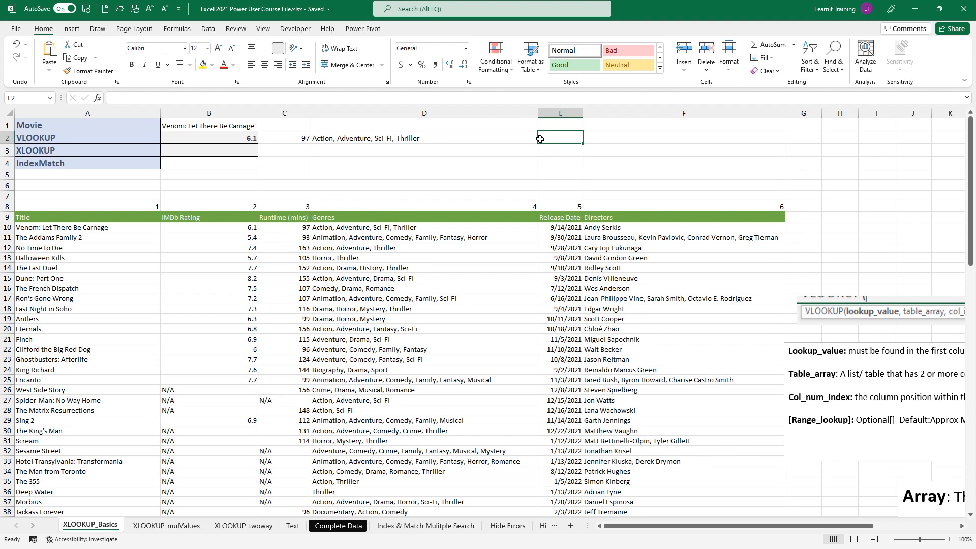
text(=vl)
key(Tab)
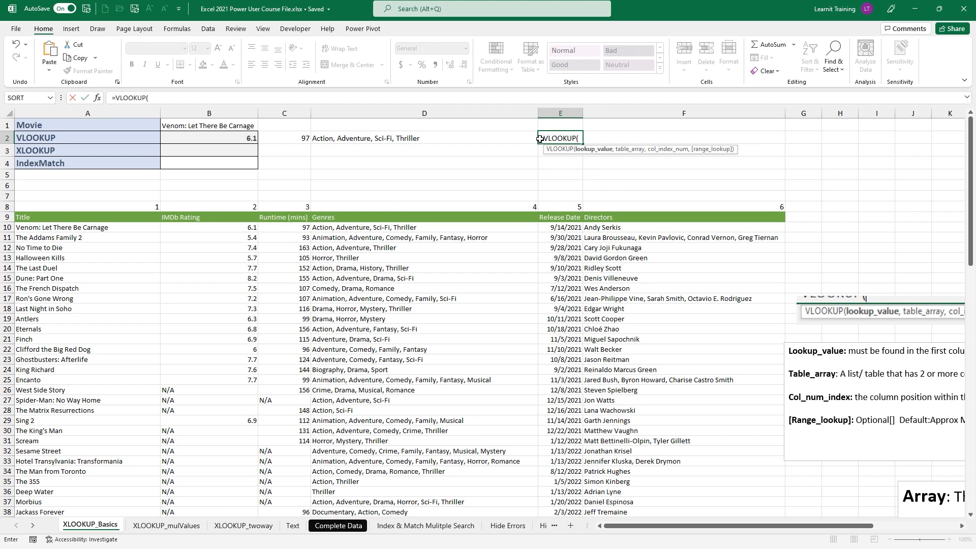
click(222, 123)
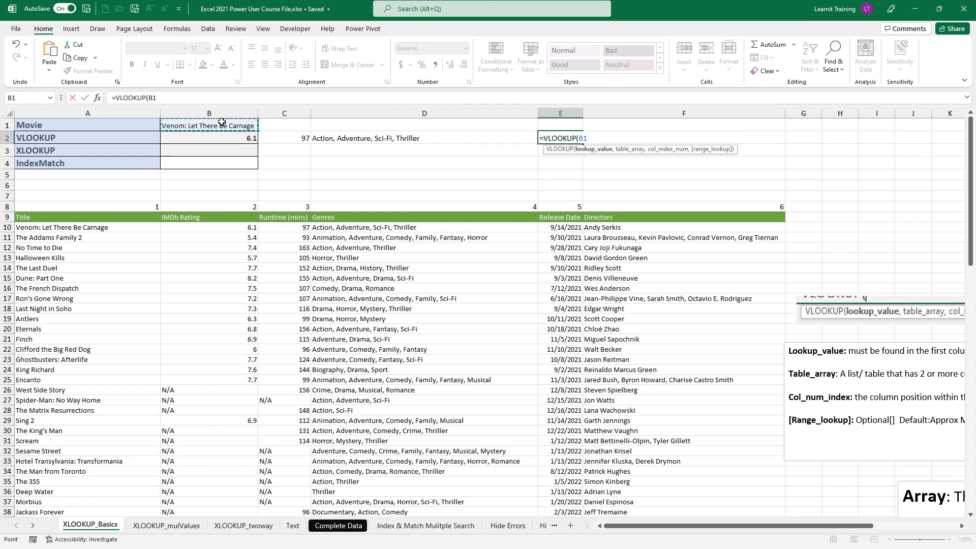
text(,)
- Set the table array of the E2 formula to the movie data A10:F102
click(101, 224)
key(ctrl+shift+Right)
key(ctrl+shift+End)
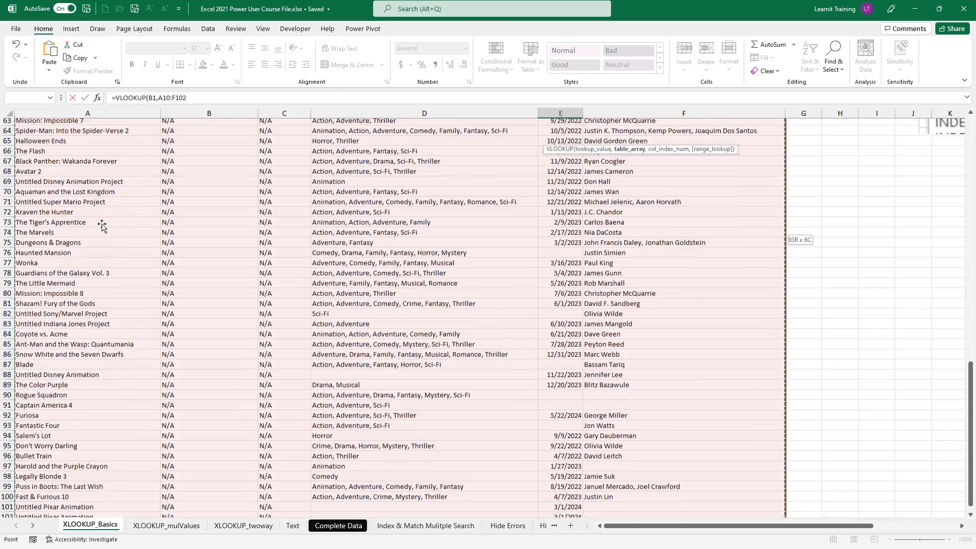
scroll(102, 224, up, 20)
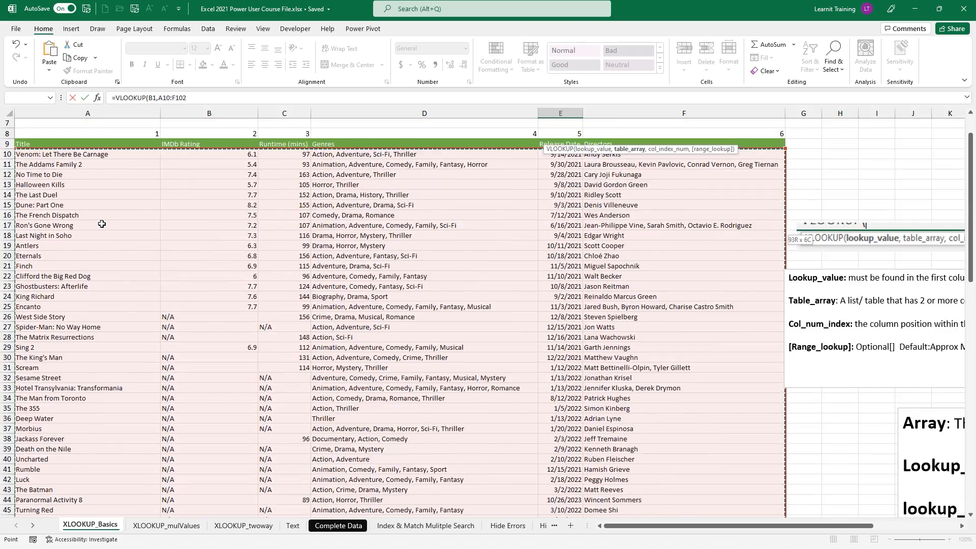
text(,)
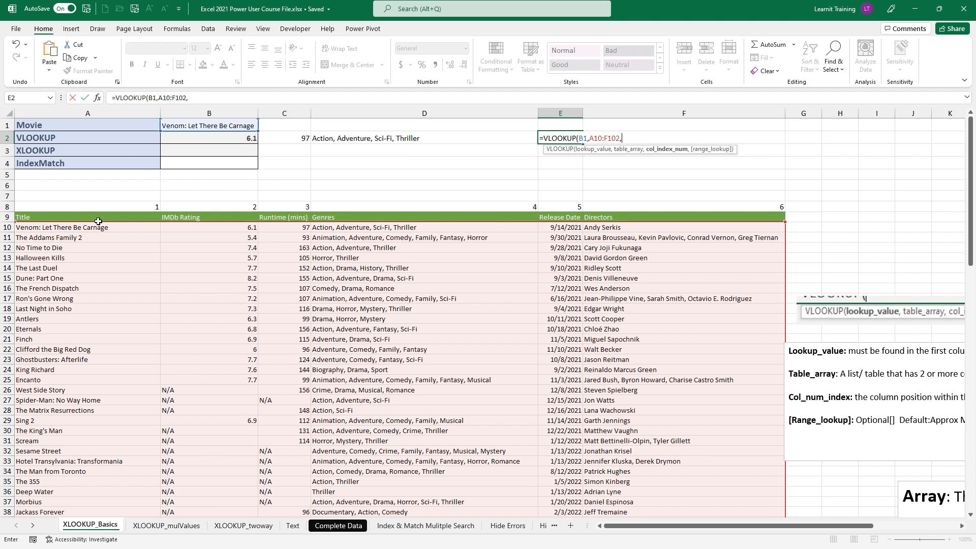
- Use E8 as the column index for the release date, set the range lookup to FALSE, and enter the E2 formula
click(555, 208)
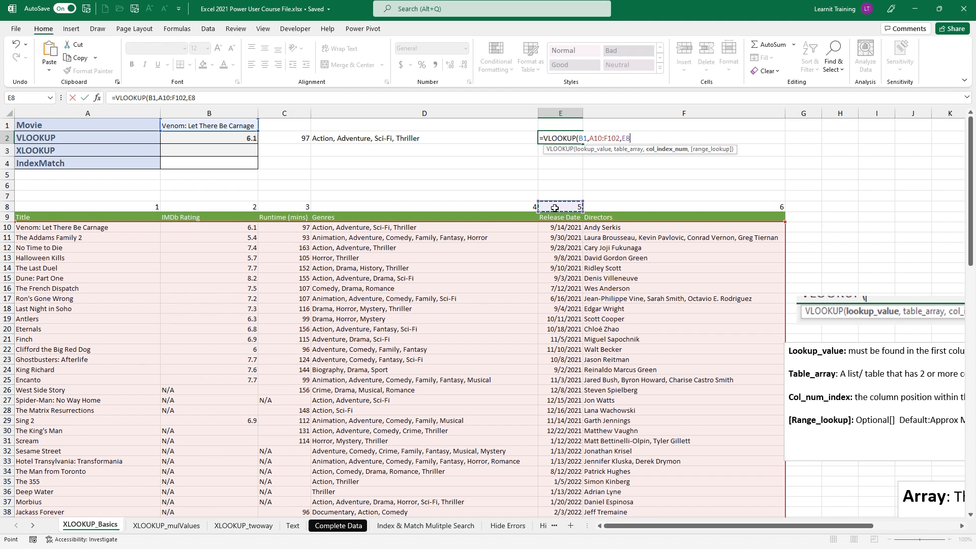
text(,)
key(Down)
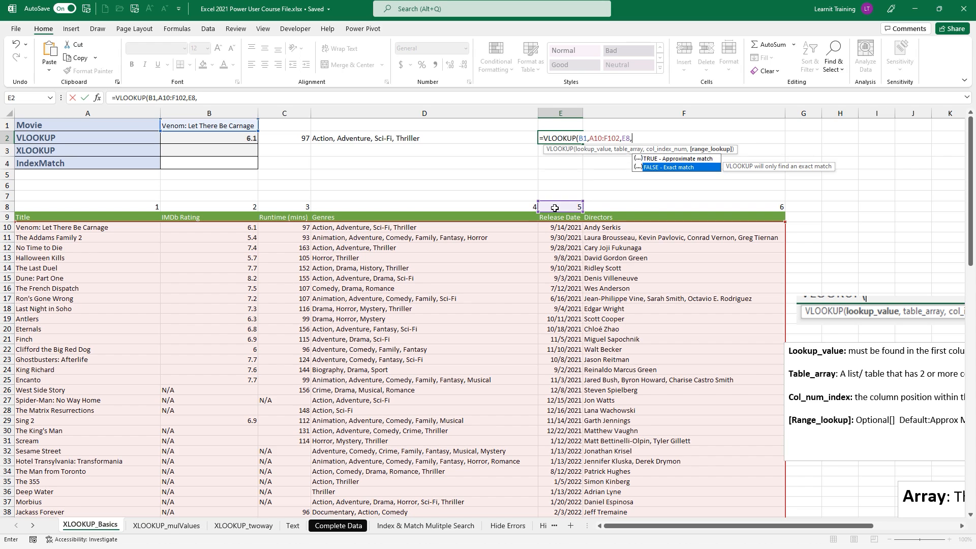
key(Tab)
text())
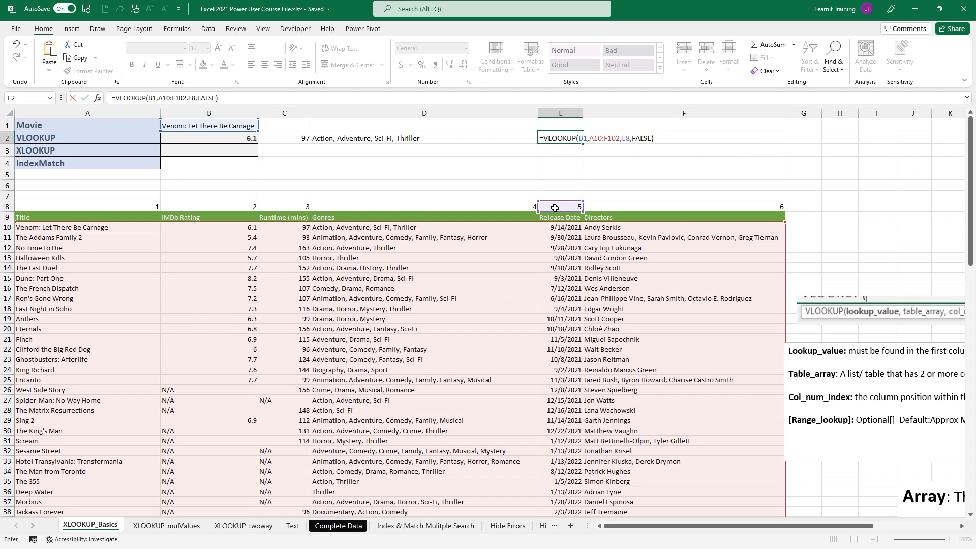
key(Return)
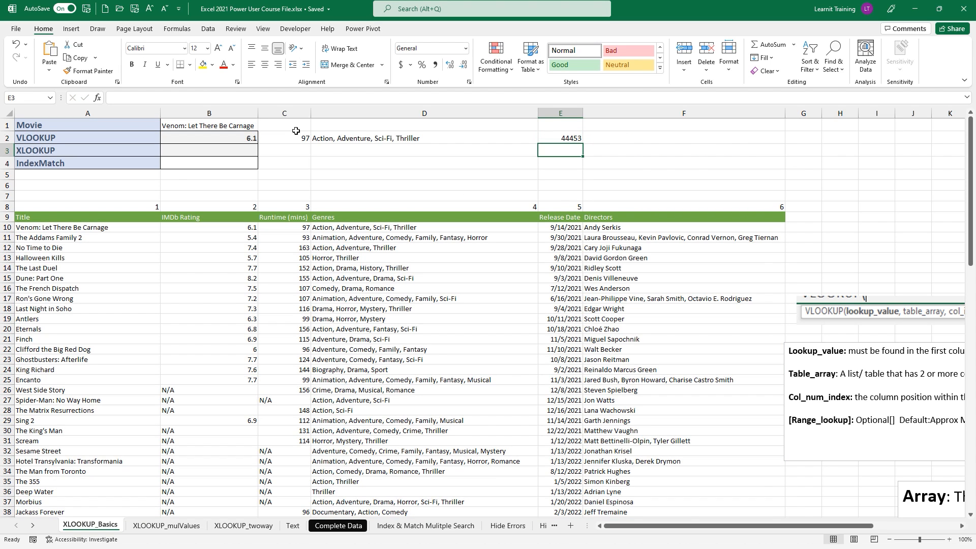
- Add the header Runtime in C1 and the header Genres in D1 above the VLOOKUP results
click(294, 127)
text(Runtime)
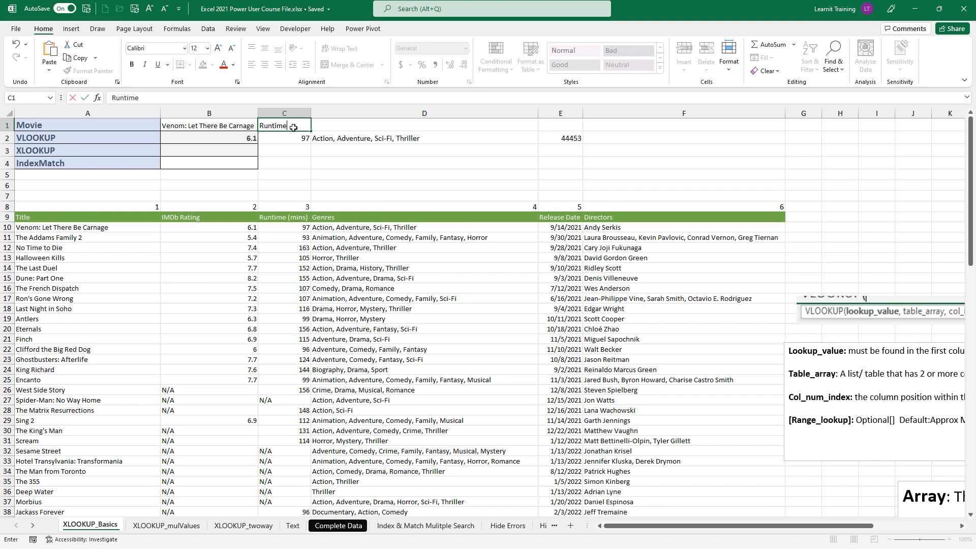
key(Tab)
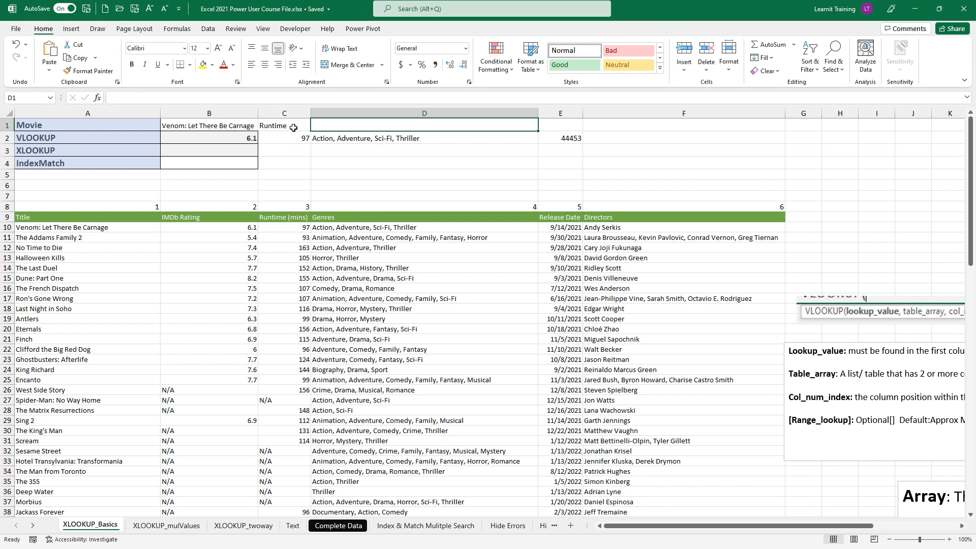
text(Gen)
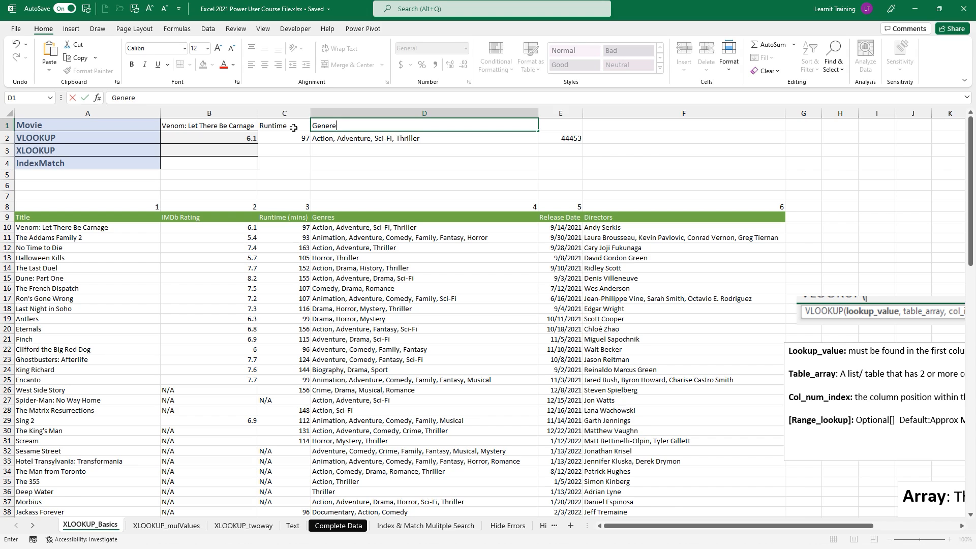
text(ere)
key(BackSpace)
key(Tab)
key(shift+Tab)
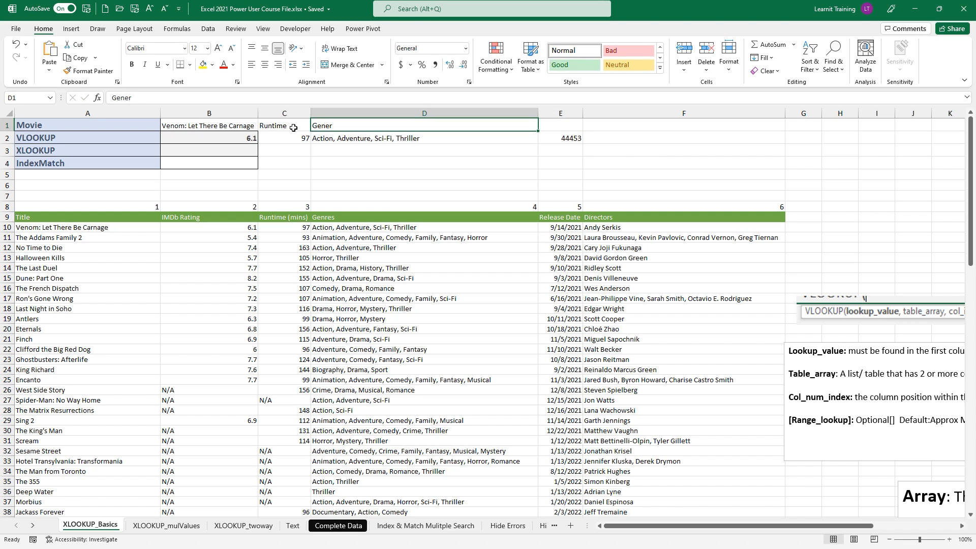
key(BackSpace)
text(Genres)
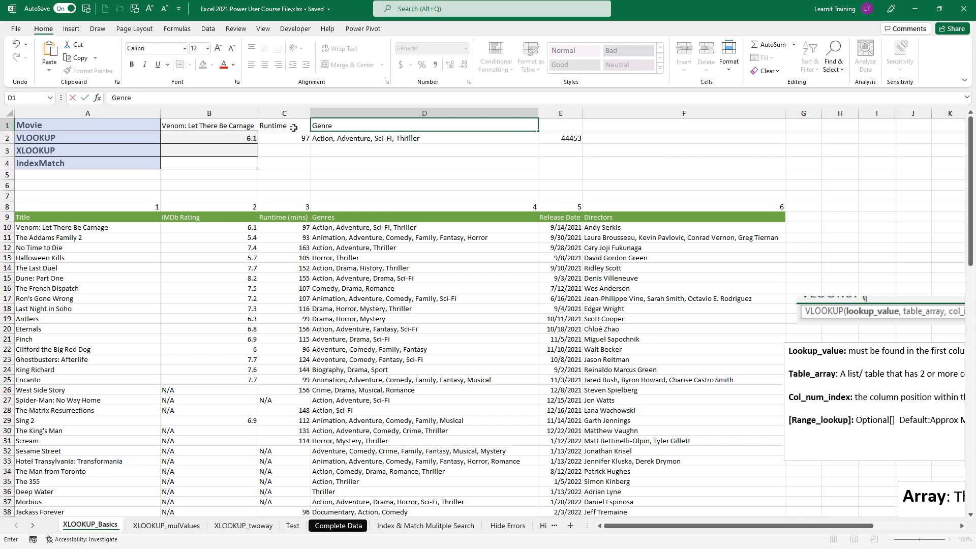
key(Tab)
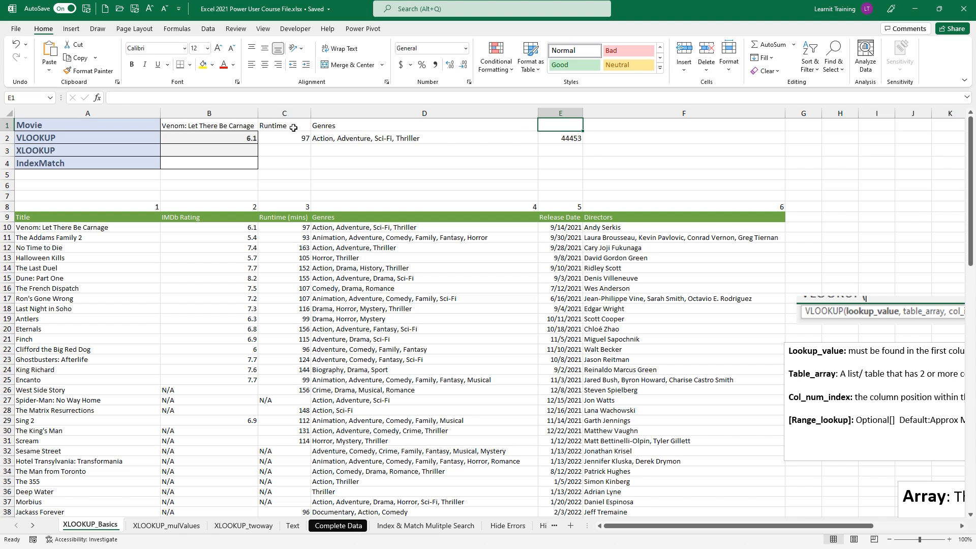
- Add the header "release Date" in E1 and format the E2 result as a short date
text(release Dat)
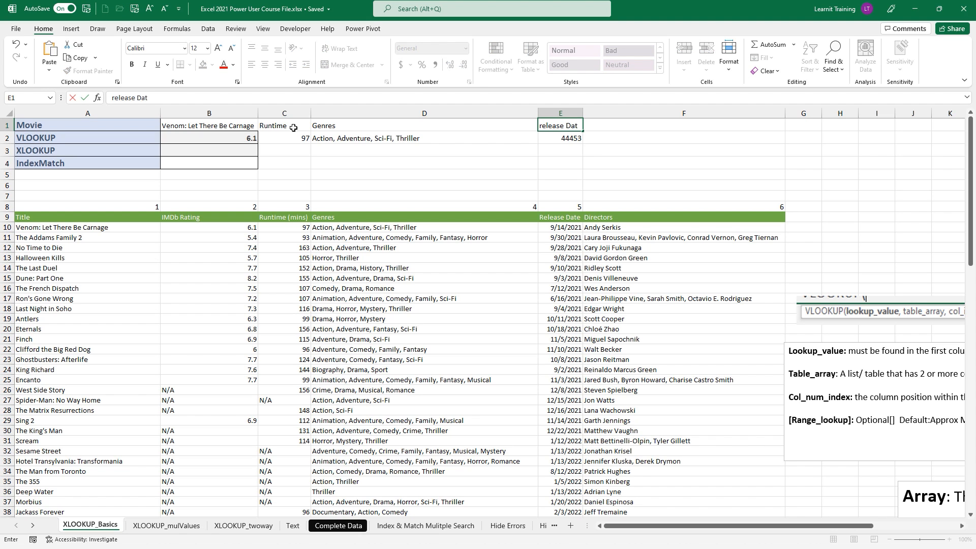
text(e)
key(Return)
click(465, 48)
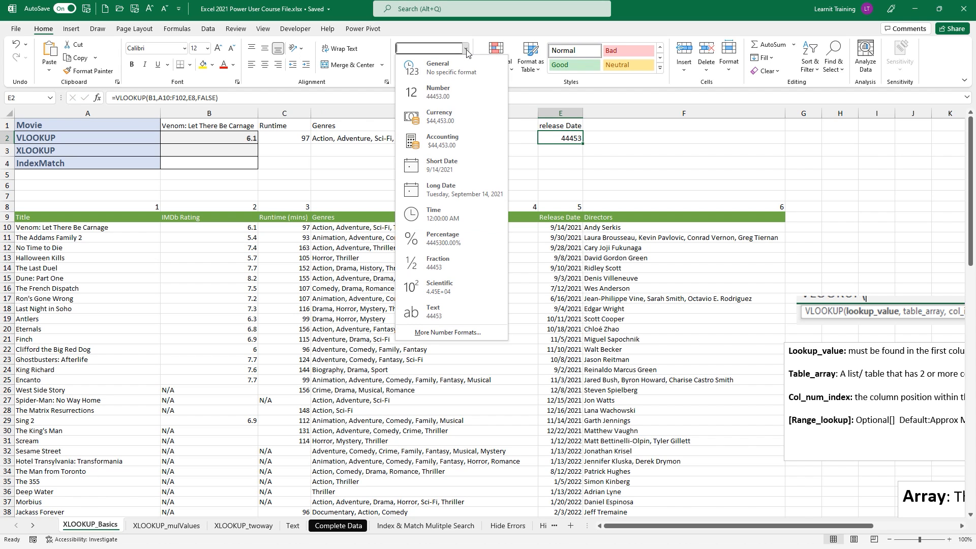
click(420, 172)
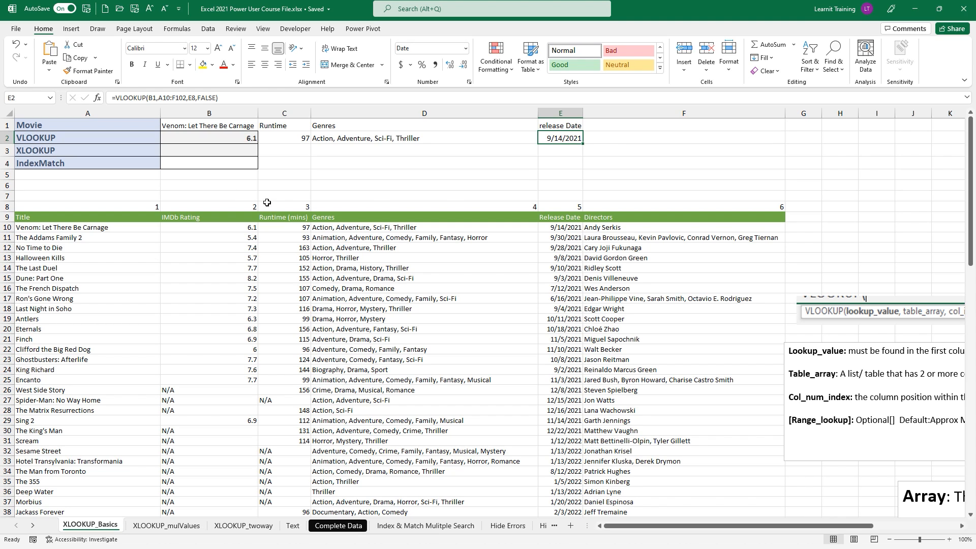
- Move the XLOOKUP argument notes over the movie table, just beneath the lookup rows around columns D to F
ctrl+scroll(305, 221, down, 2)
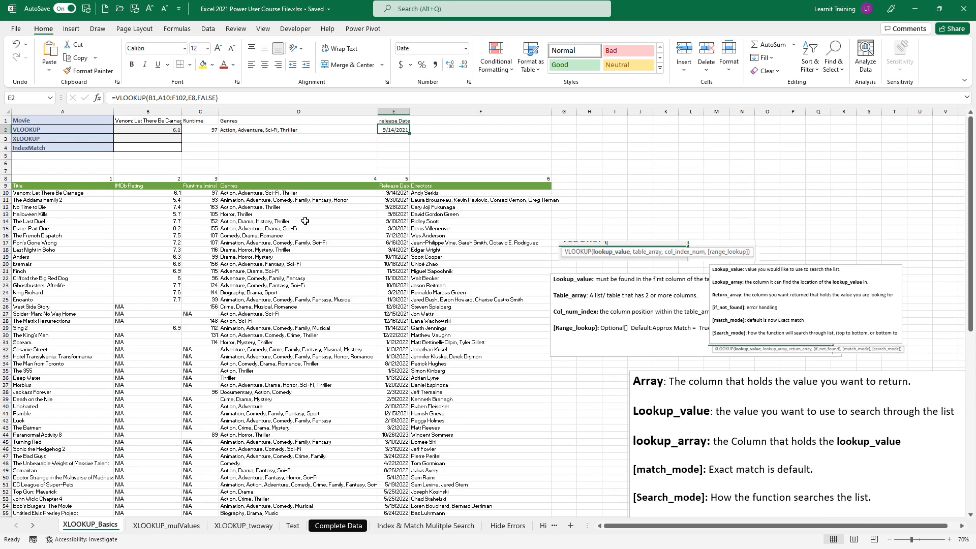
ctrl+scroll(516, 380, down, 1)
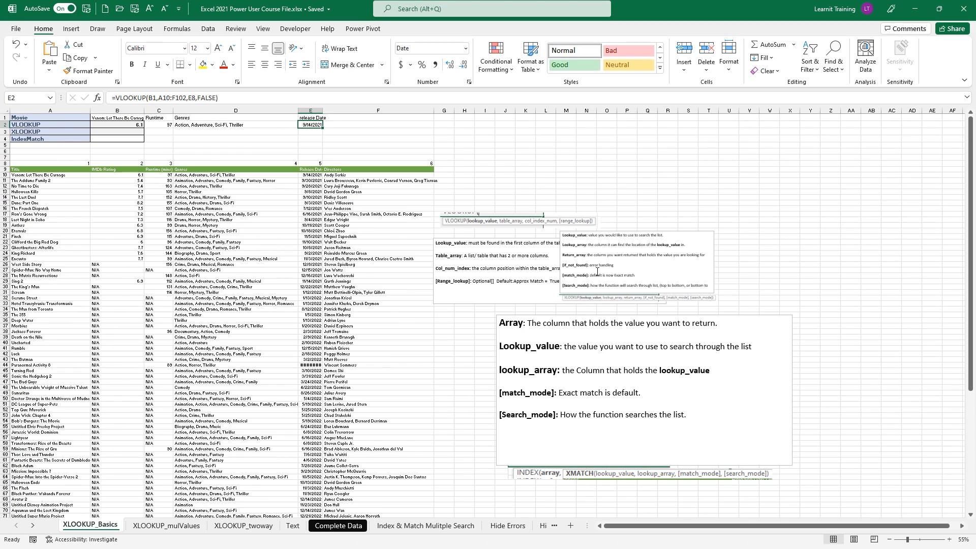
click(607, 236)
drag(616, 229, 249, 147)
ctrl+scroll(103, 210, up, 3)
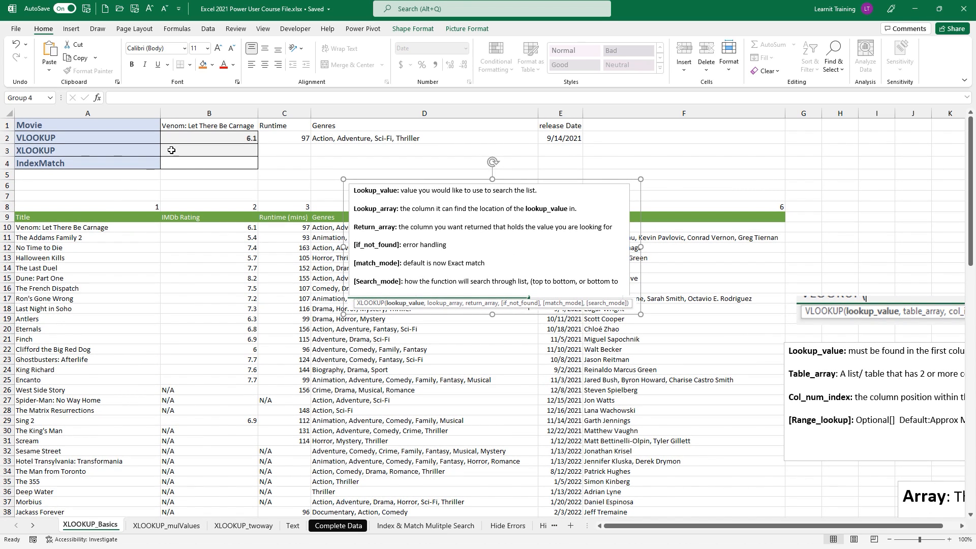
- Begin an XLOOKUP formula in B3
click(178, 150)
text(=x)
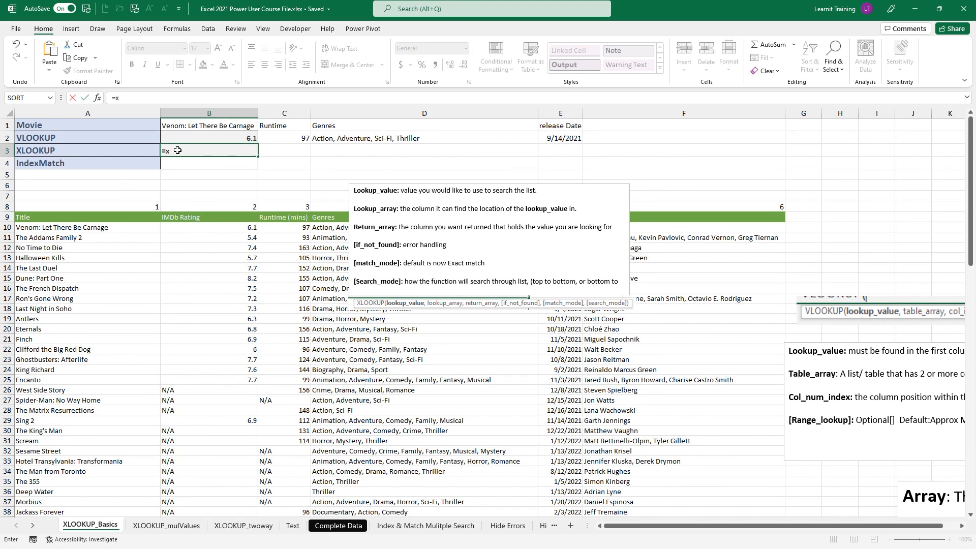
text(l)
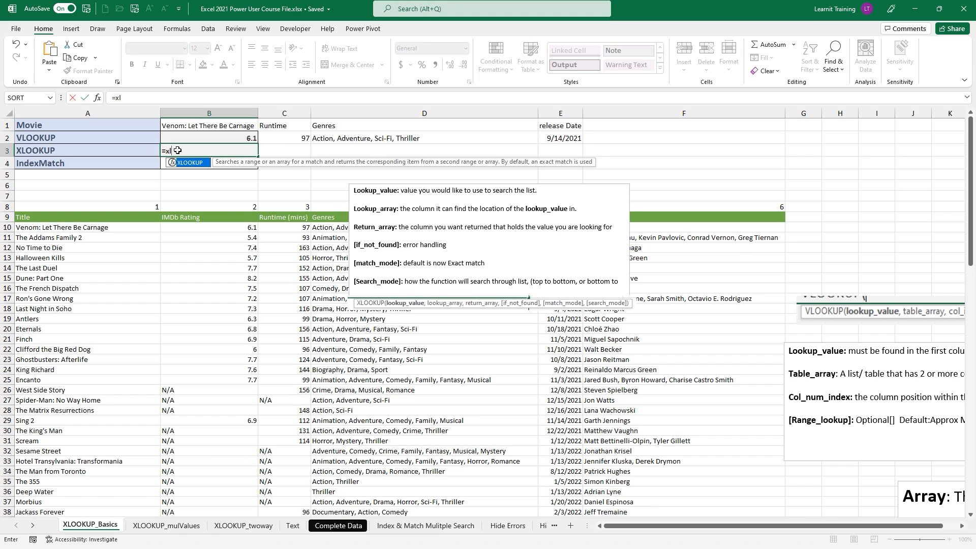
key(Tab)
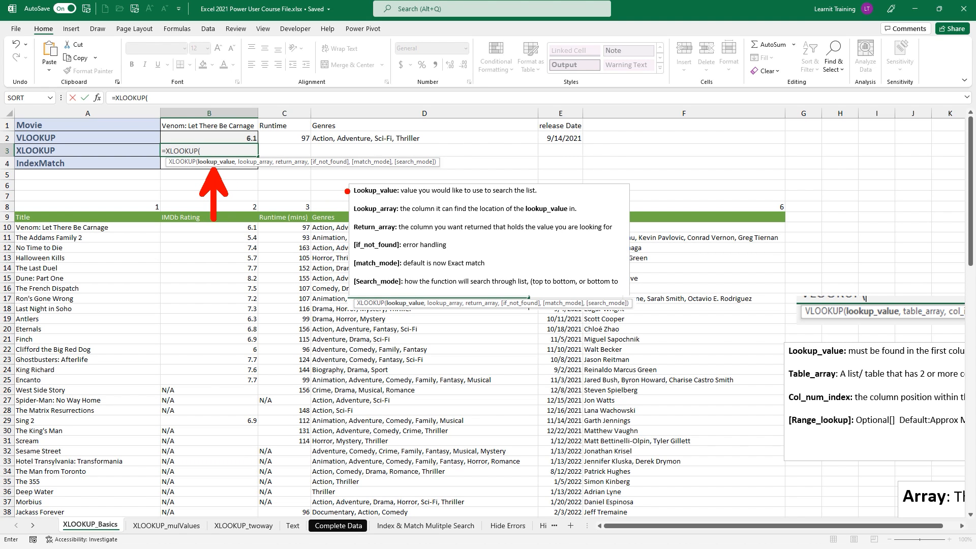
mouse_move(23, 207)
mouse_down()
mouse_move(848, 216)
mouse_move(846, 208)
mouse_up()
key(Escape)
drag(350, 212, 322, 224)
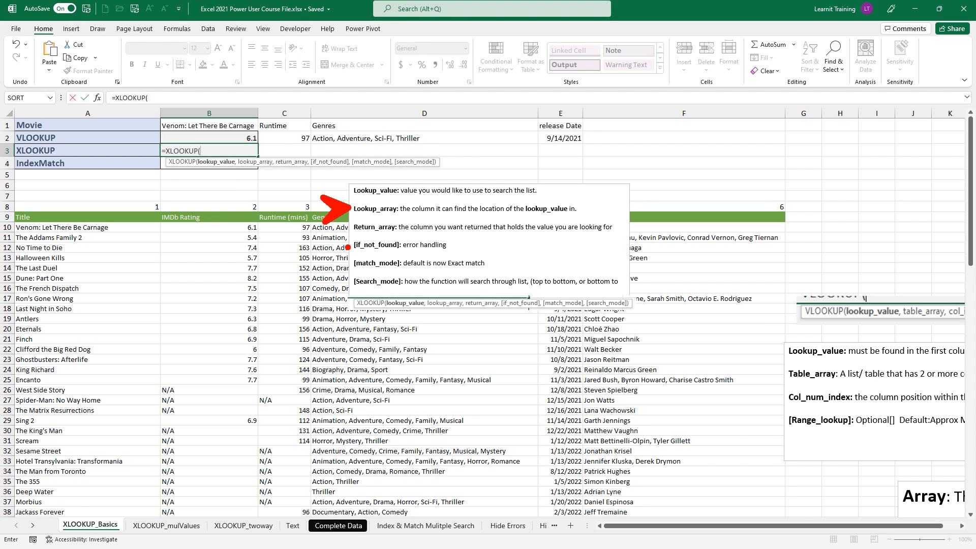
mouse_move(1, 199)
mouse_down()
mouse_move(5, 371)
mouse_move(140, 536)
mouse_move(162, 199)
mouse_up()
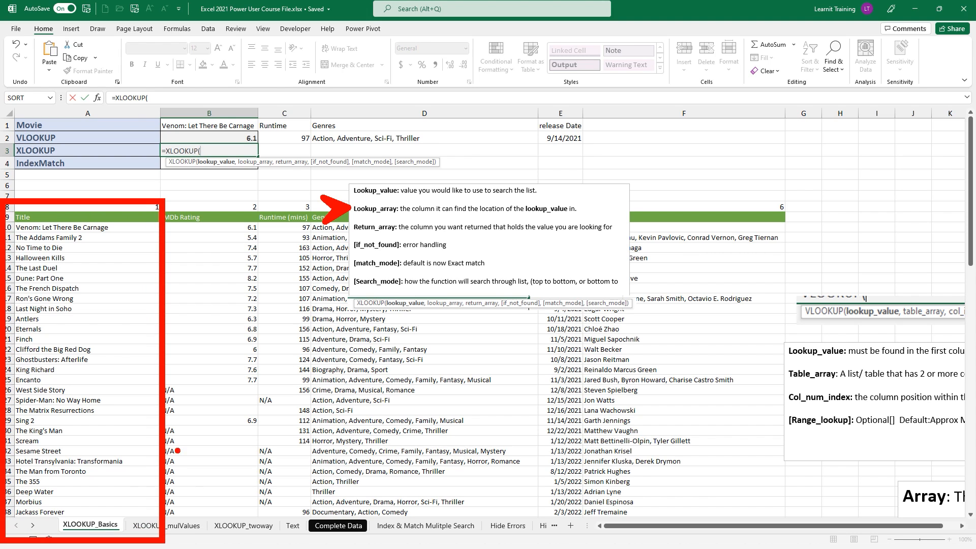
mouse_move(146, 108)
mouse_down()
mouse_move(207, 148)
mouse_move(147, 105)
mouse_up()
drag(271, 147, 276, 138)
mouse_move(175, 132)
mouse_down()
mouse_move(145, 194)
mouse_move(122, 209)
mouse_move(149, 215)
mouse_up()
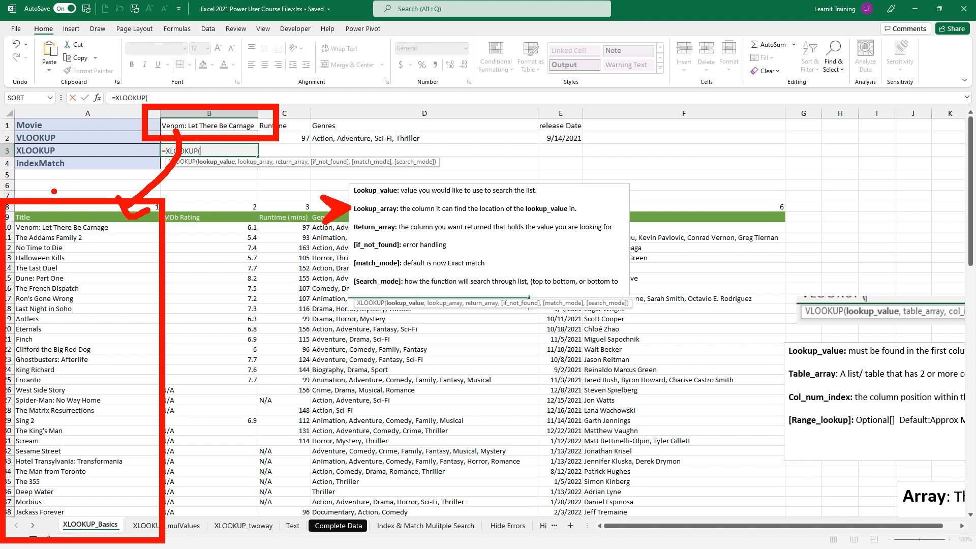
drag(235, 78, 235, 110)
text(lookup_value)
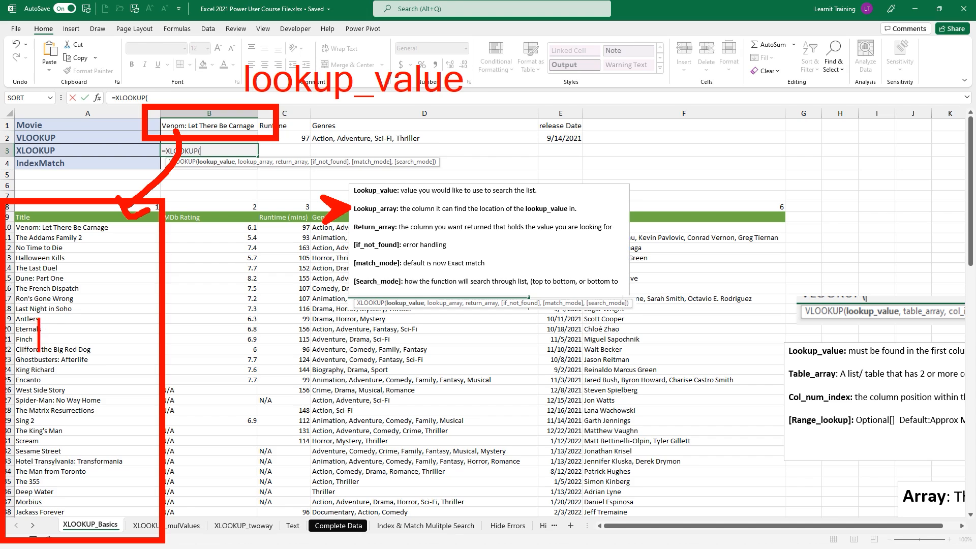
text(lookup)
key(Return)
text(array)
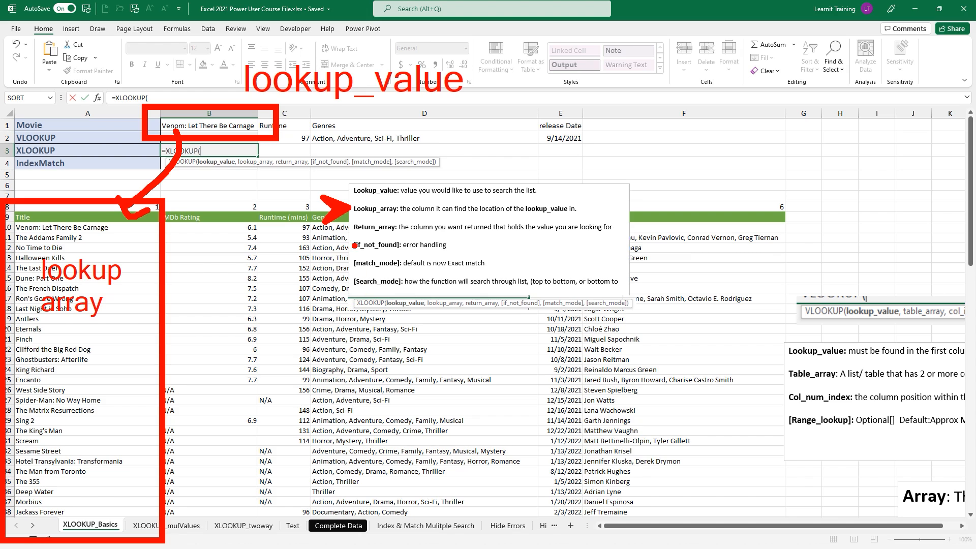
mouse_move(349, 226)
mouse_down()
mouse_move(329, 257)
mouse_move(318, 228)
mouse_move(333, 239)
mouse_up()
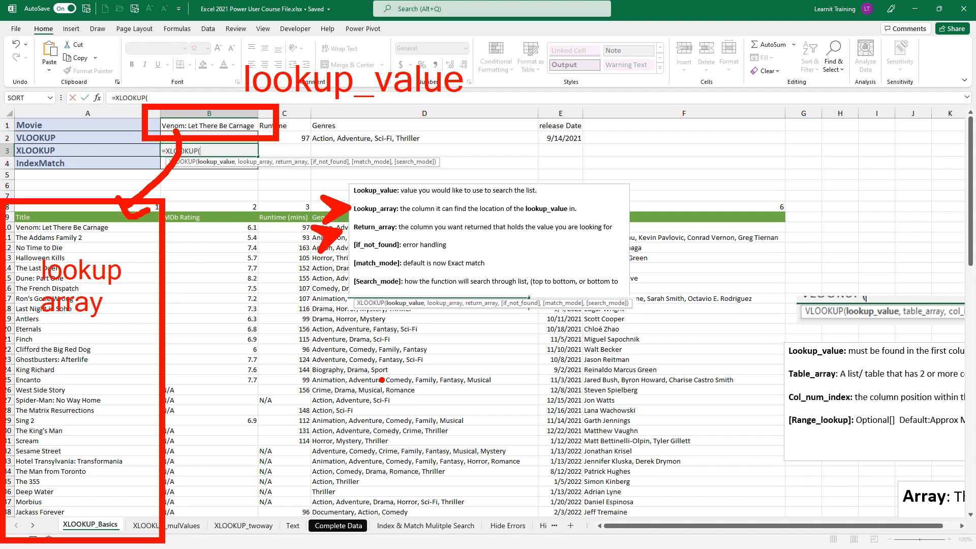
mouse_move(158, 200)
mouse_down()
mouse_move(338, 300)
mouse_move(708, 450)
mouse_move(782, 493)
mouse_move(791, 515)
mouse_up()
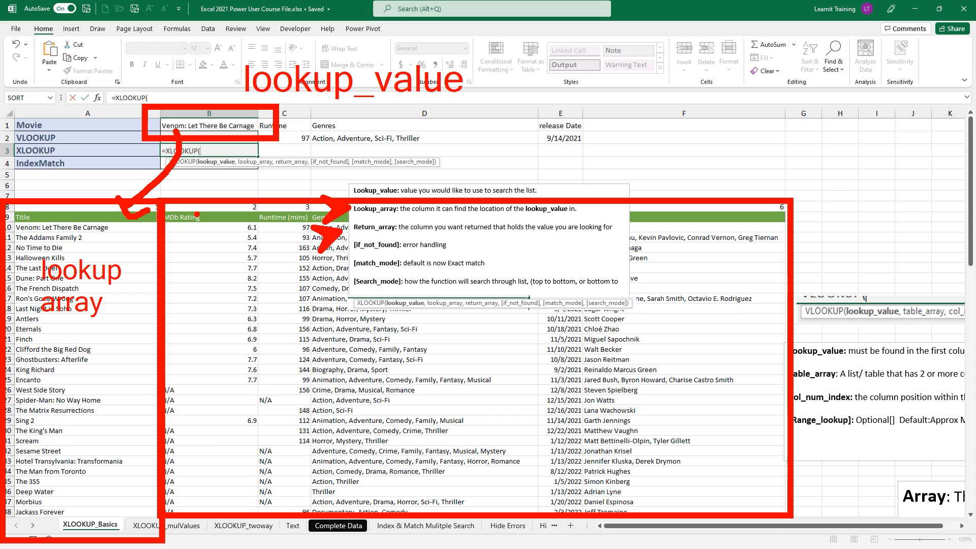
drag(203, 197, 203, 228)
drag(274, 194, 275, 227)
drag(348, 227, 338, 198)
drag(450, 229, 438, 199)
drag(632, 199, 649, 226)
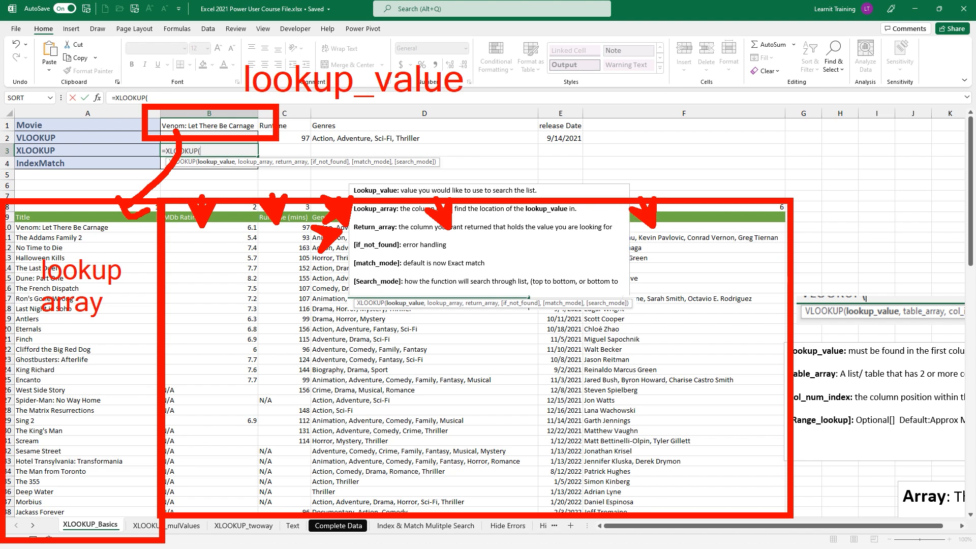
drag(21, 235, 110, 234)
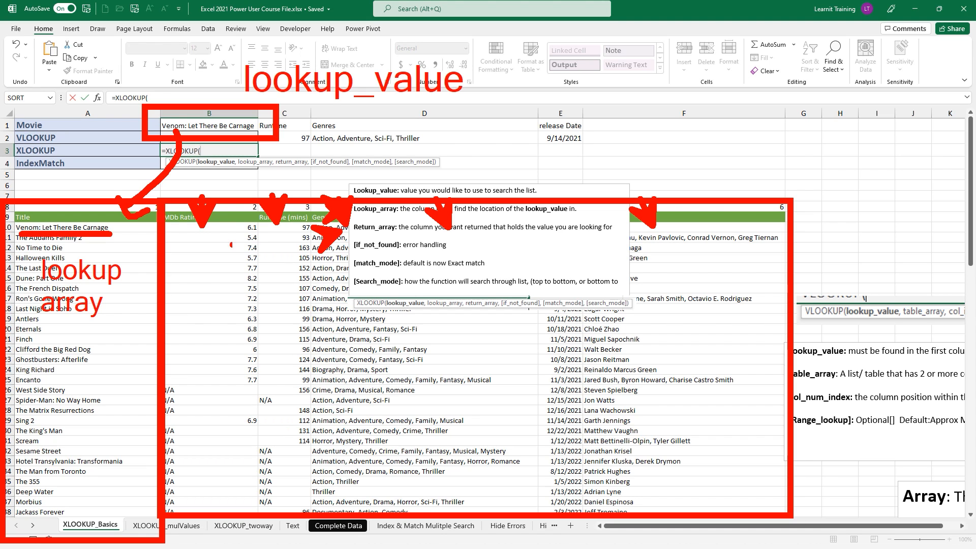
drag(229, 232, 311, 236)
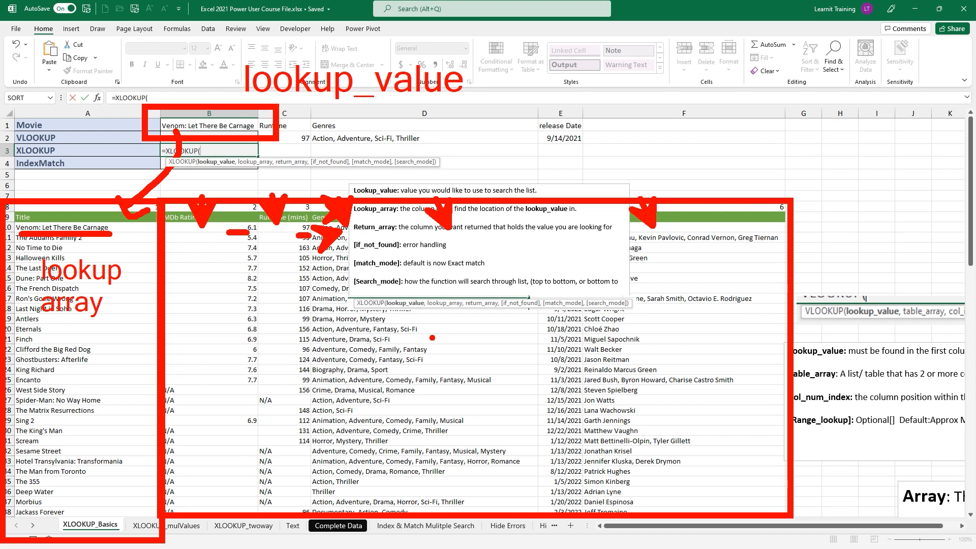
key(Escape)
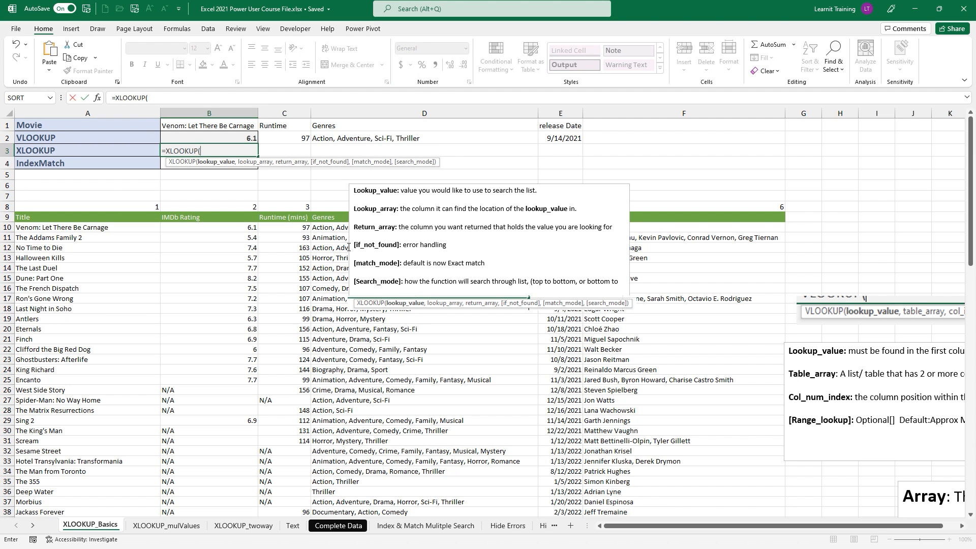
key(Return)
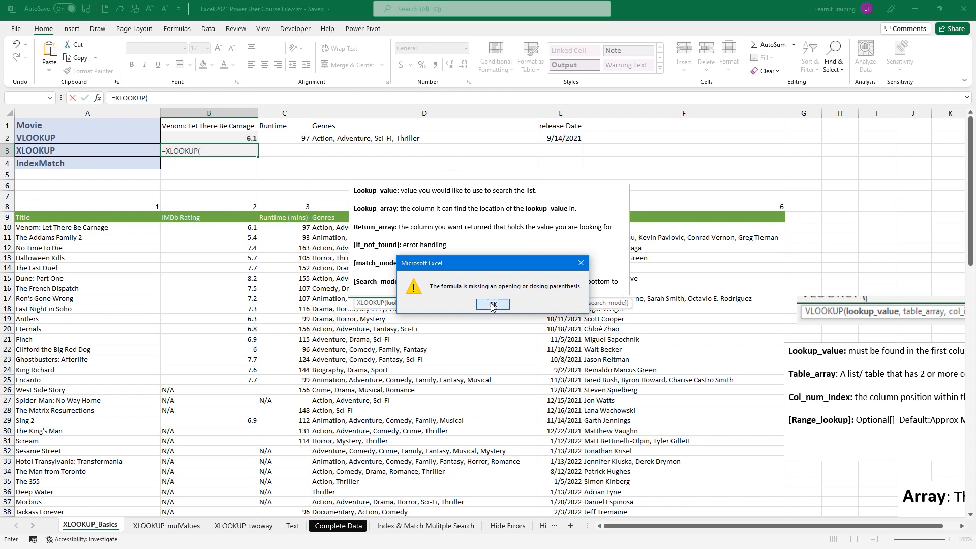
click(492, 305)
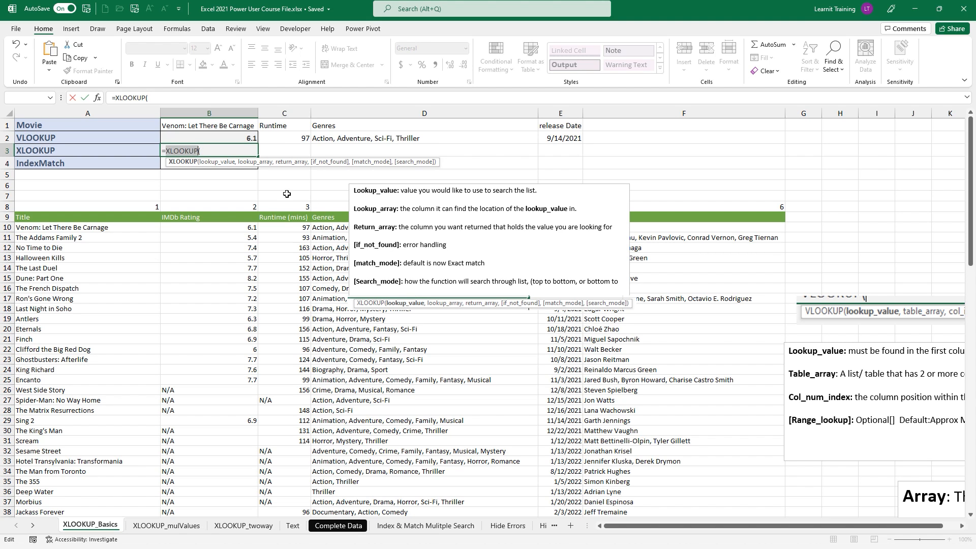
- Use B1 as the lookup value and the titles in A10:A102 as the lookup array of the B3 XLOOKUP formula
click(220, 150)
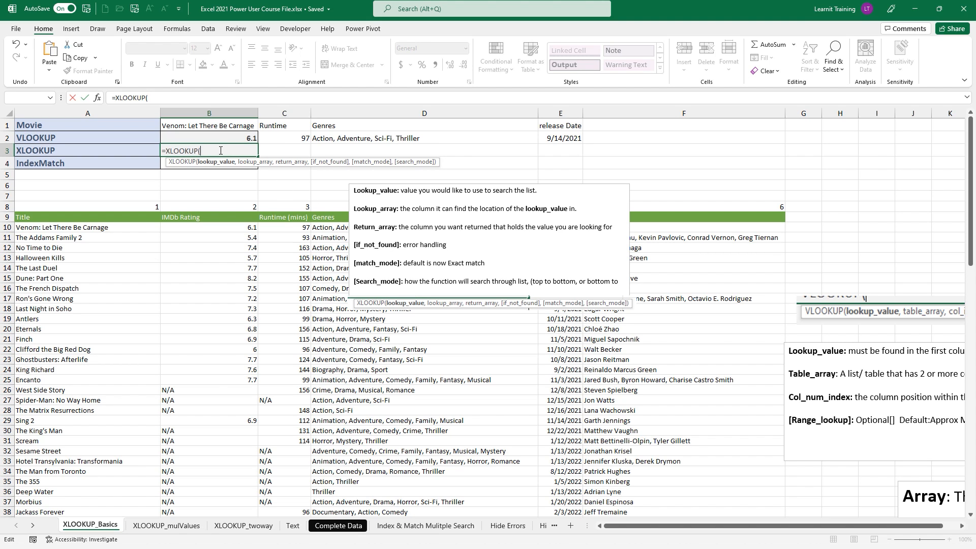
click(214, 124)
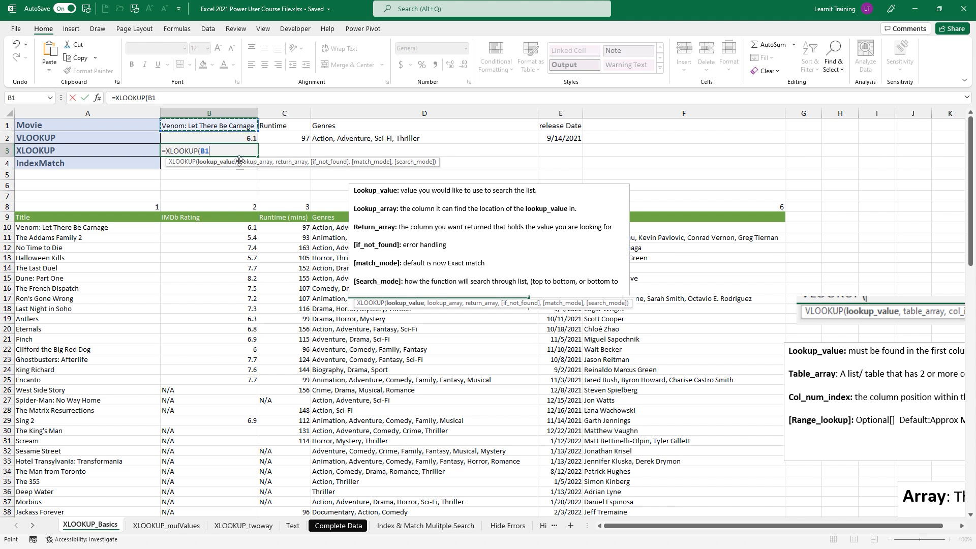
text(,)
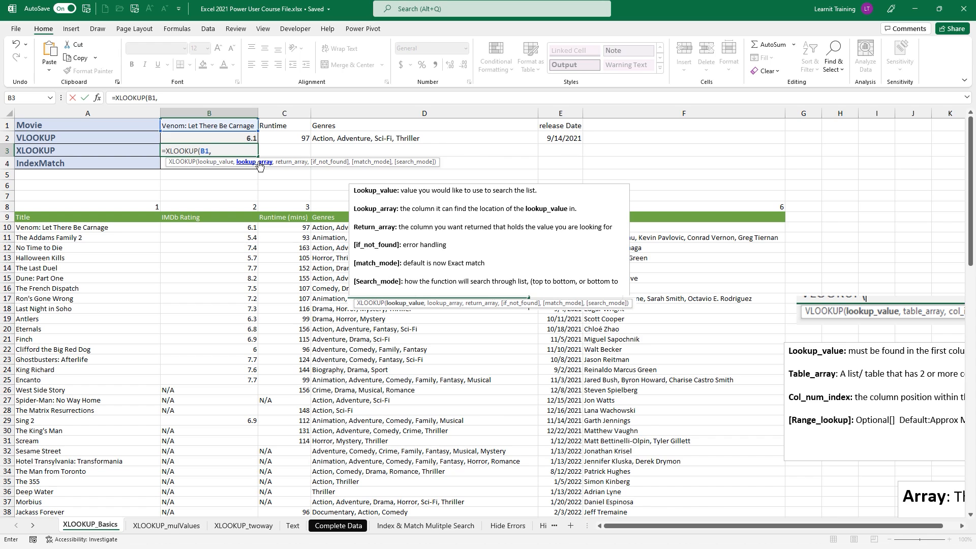
click(110, 227)
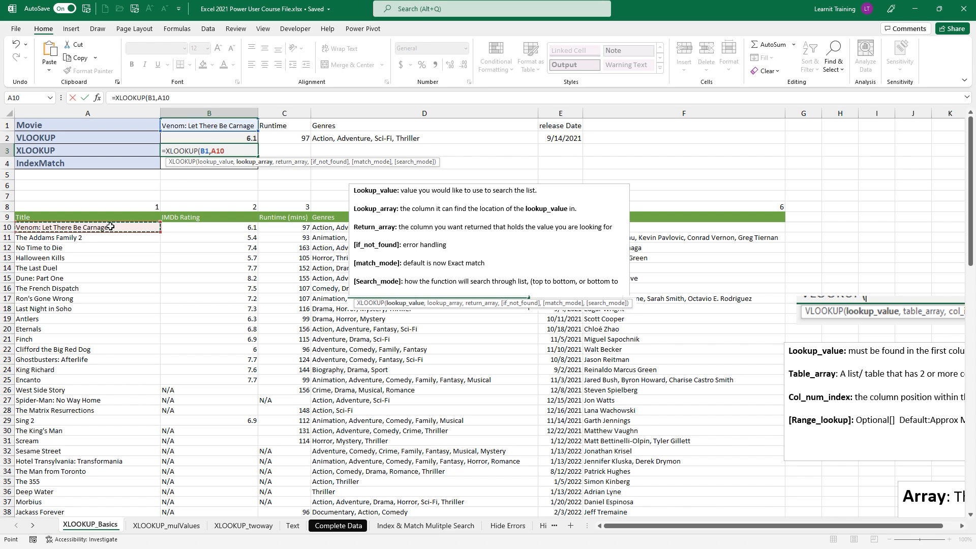
key(ctrl+shift+Down)
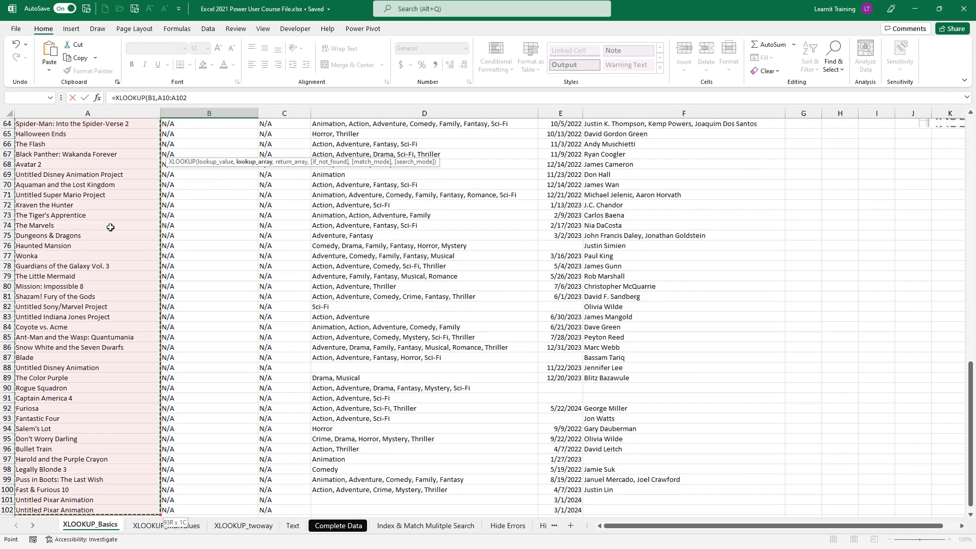
scroll(110, 227, up, 12)
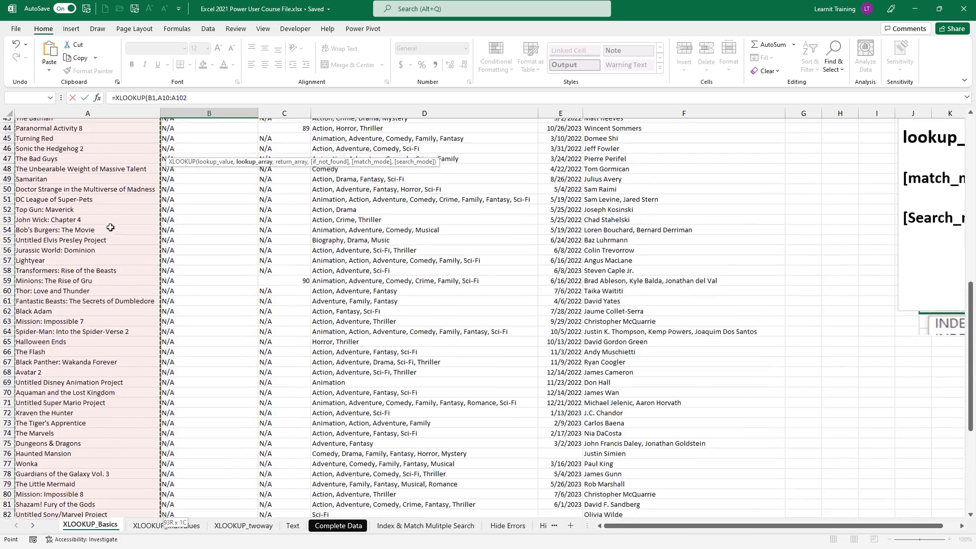
scroll(111, 227, up, 9)
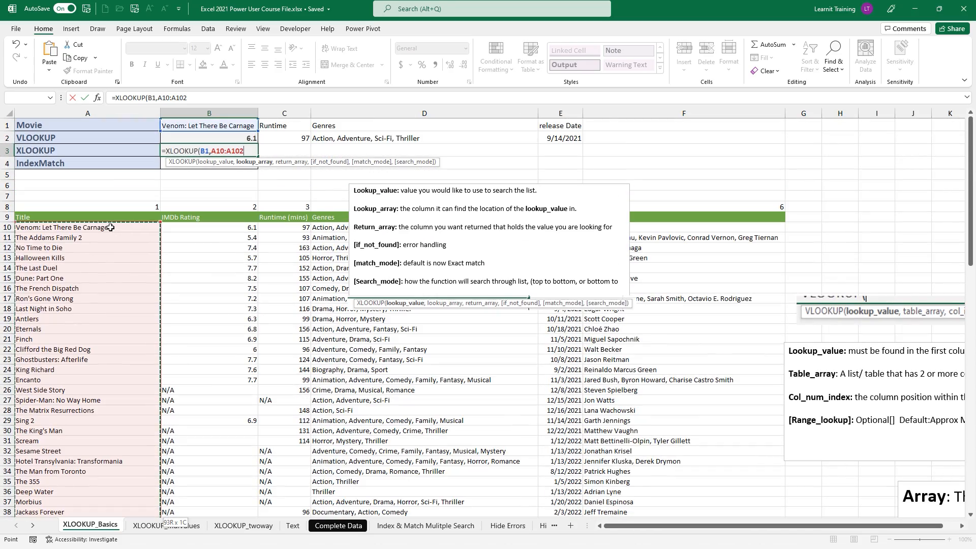
- Set B10:F102 as the return array of the B3 XLOOKUP formula, enter it, and inspect the formula in B3 and C3
text(,)
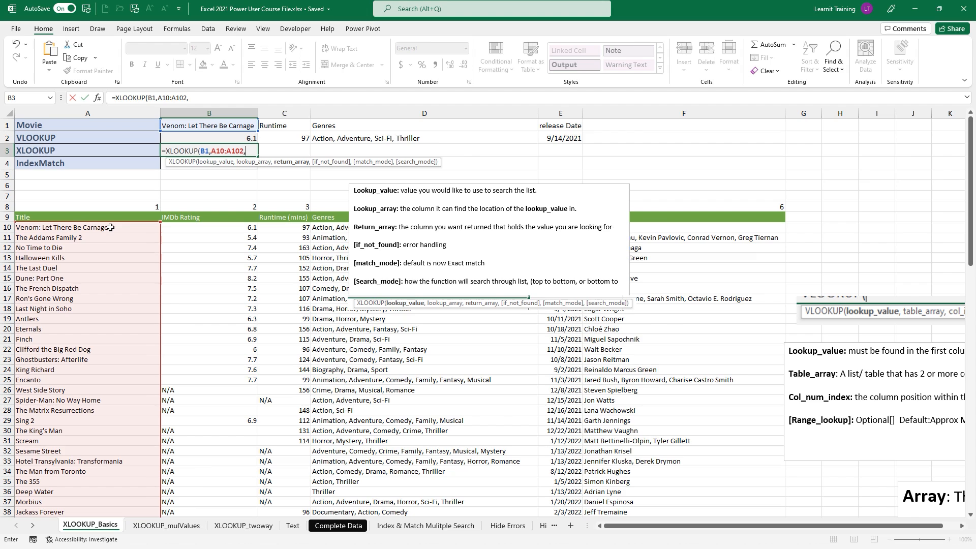
drag(179, 227, 685, 224)
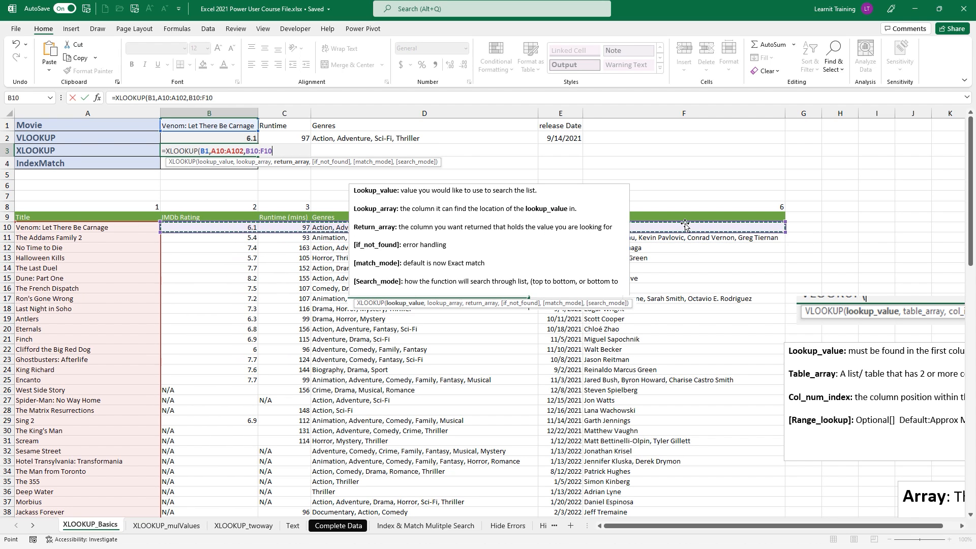
key(ctrl+shift+Down)
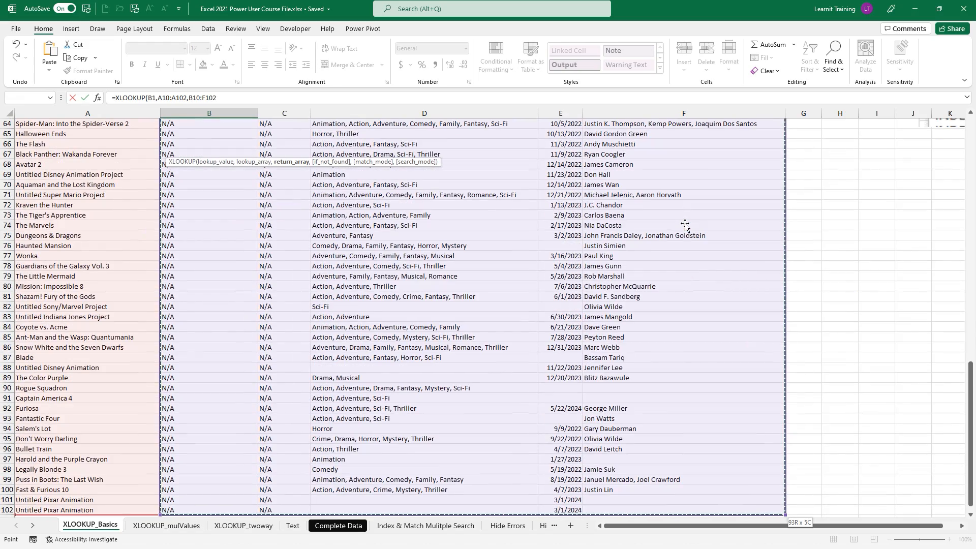
scroll(684, 223, up, 19)
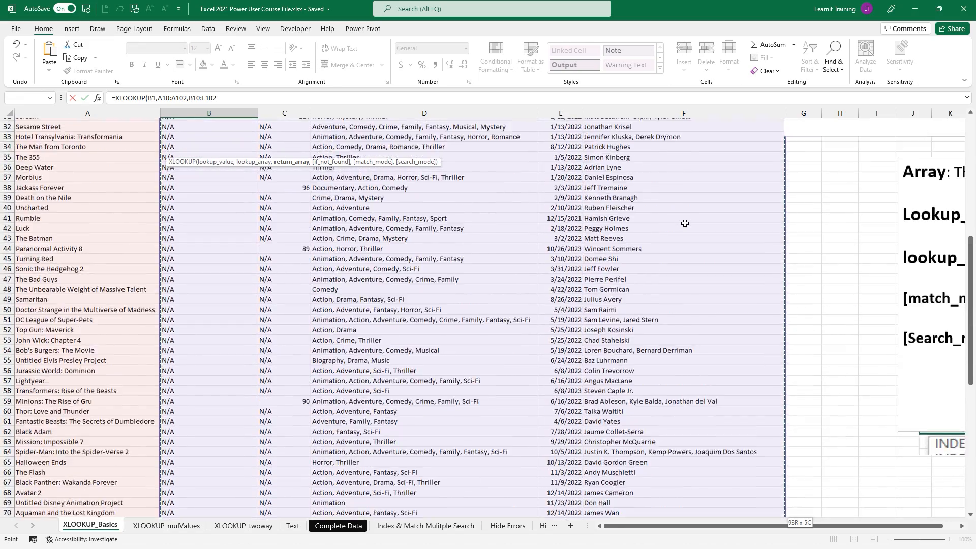
scroll(685, 223, up, 1)
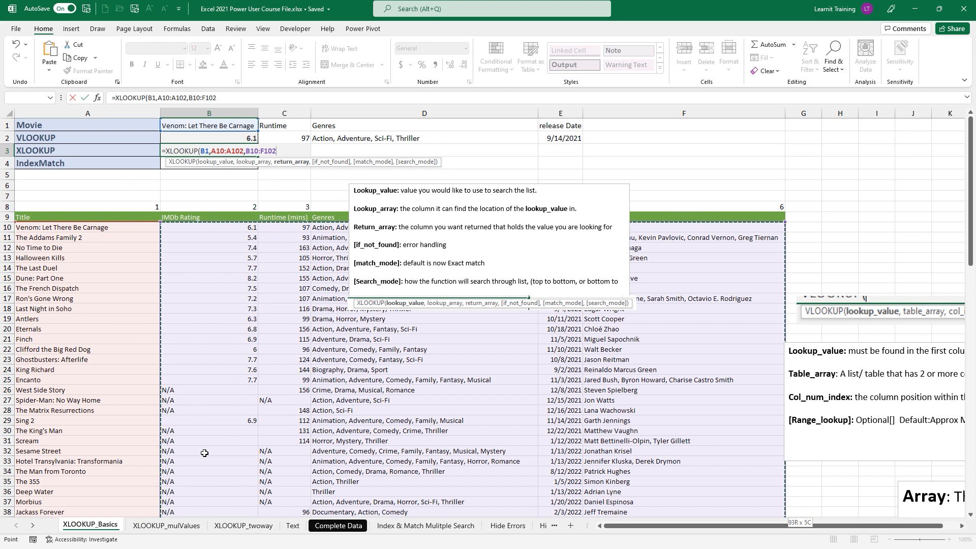
key(Return)
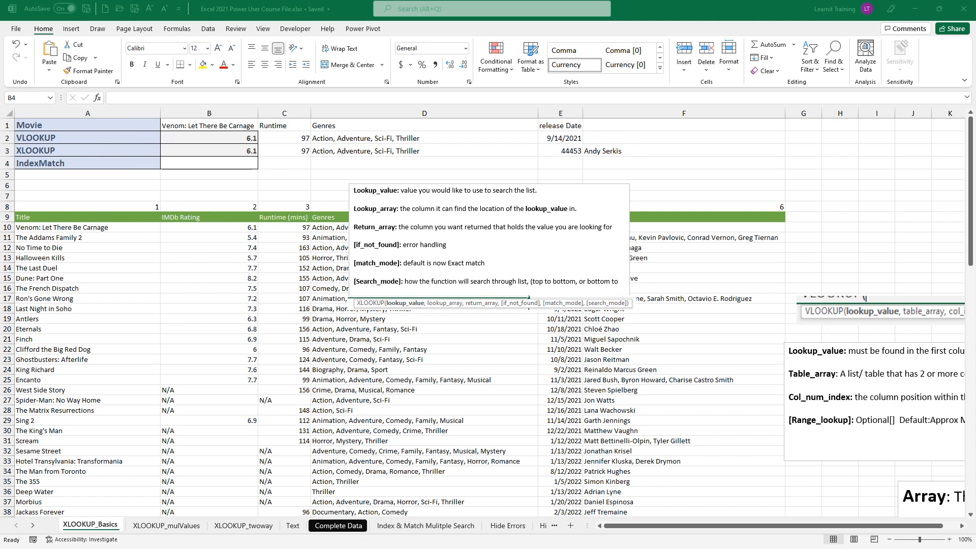
click(214, 148)
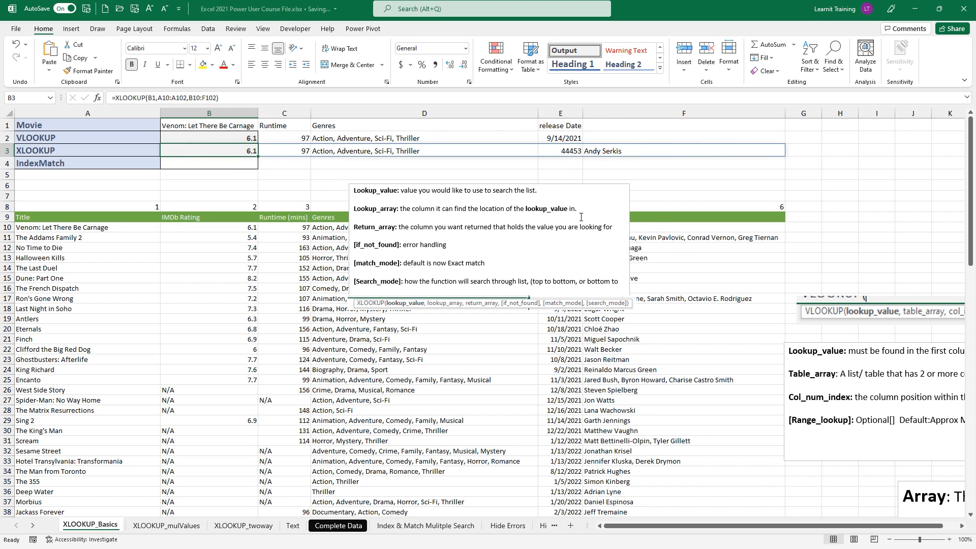
click(285, 148)
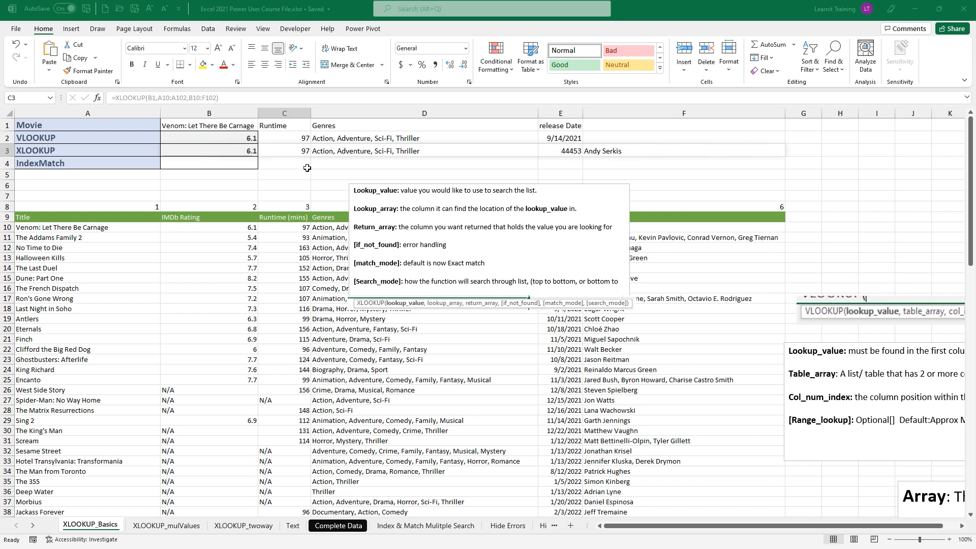
mouse_move(342, 174)
mouse_down()
mouse_move(384, 206)
mouse_move(404, 206)
mouse_up()
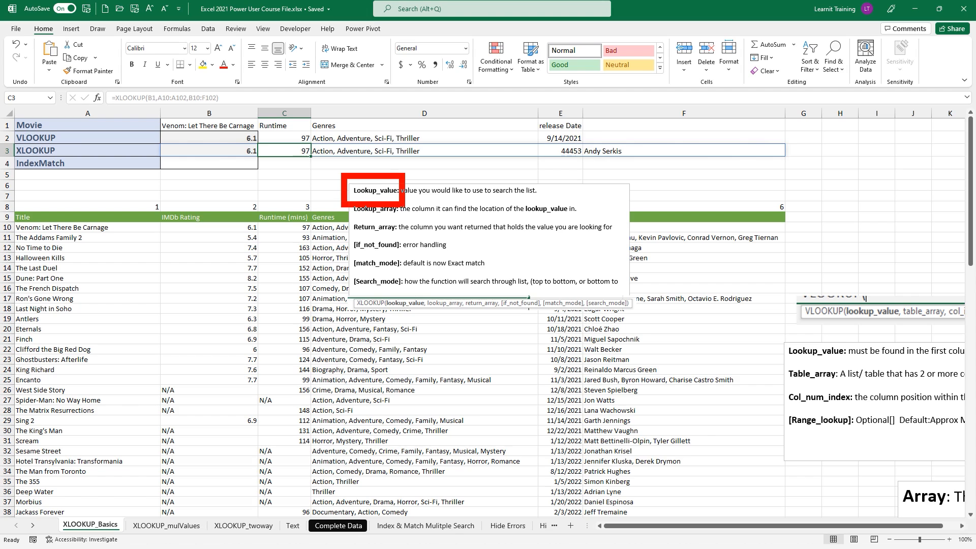
mouse_move(14, 210)
mouse_down()
mouse_move(104, 379)
mouse_move(160, 516)
mouse_up()
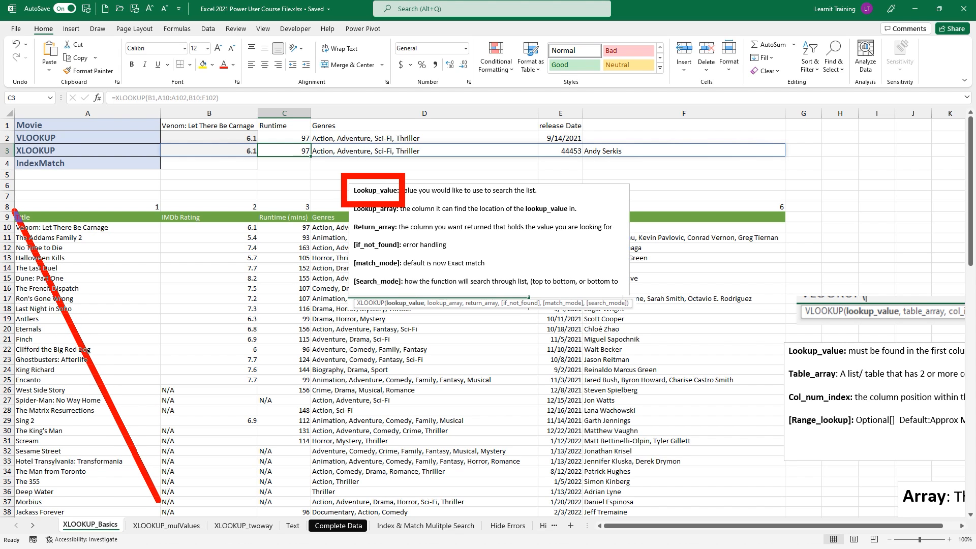
drag(162, 202, 2, 481)
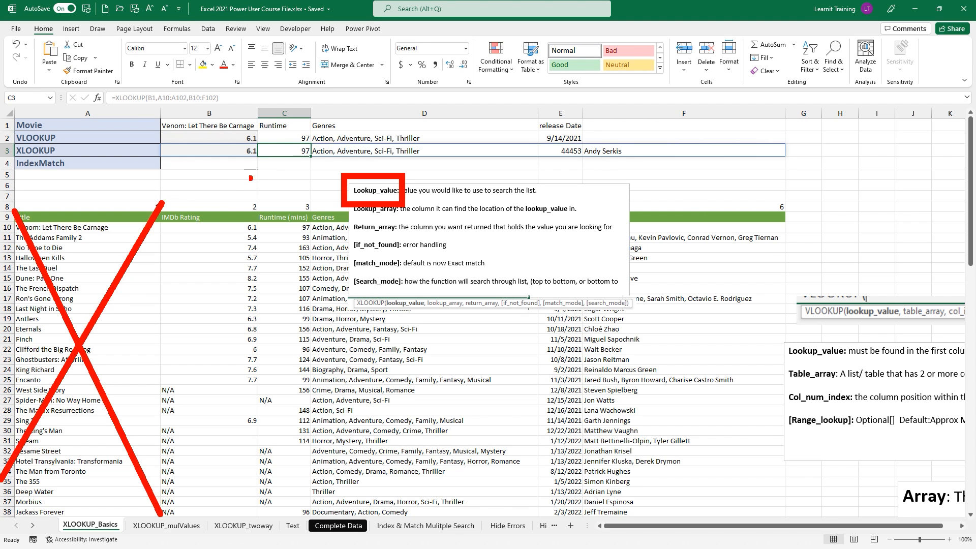
drag(208, 209, 235, 197)
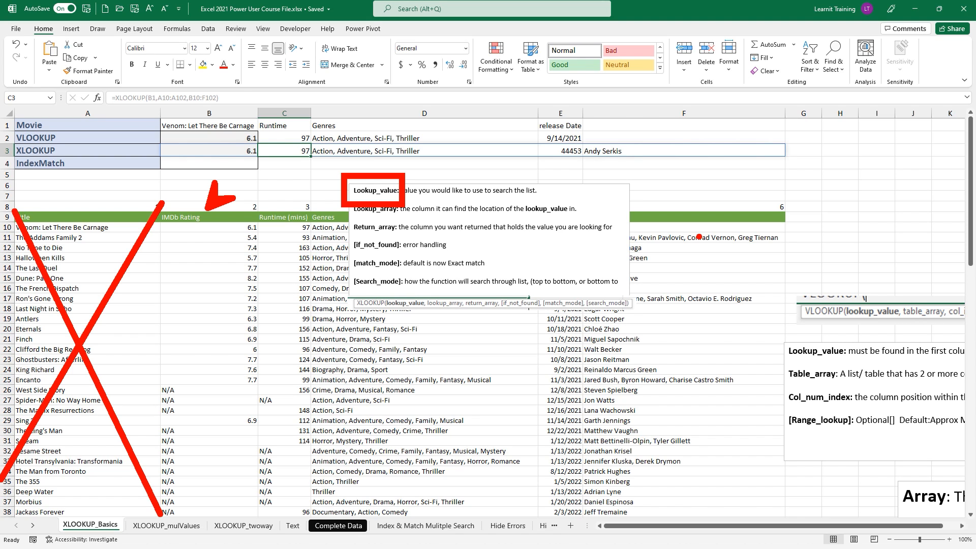
key(Escape)
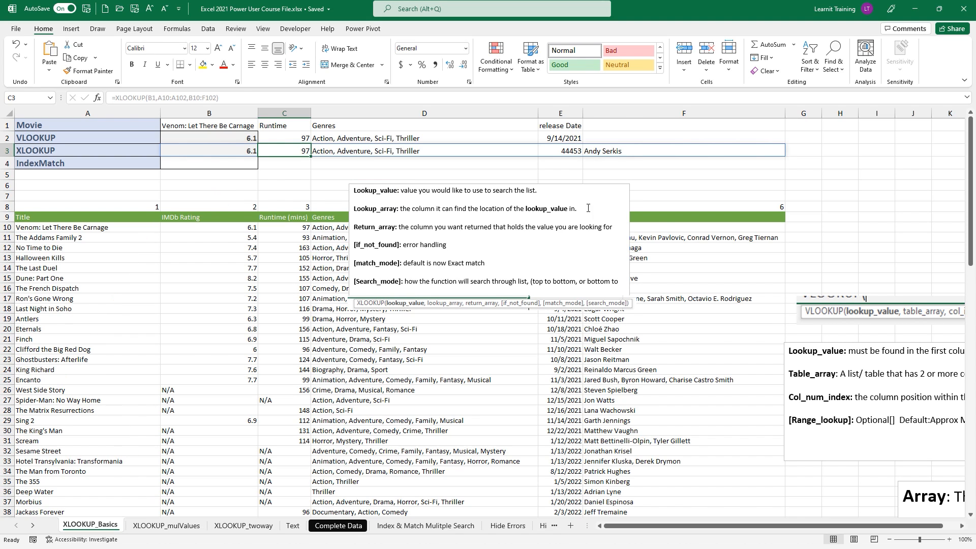
- Move the XLOOKUP argument notes off the movie table to the empty area around column H, above the VLOOKUP notes
click(592, 208)
drag(557, 181, 903, 143)
drag(660, 531, 599, 530)
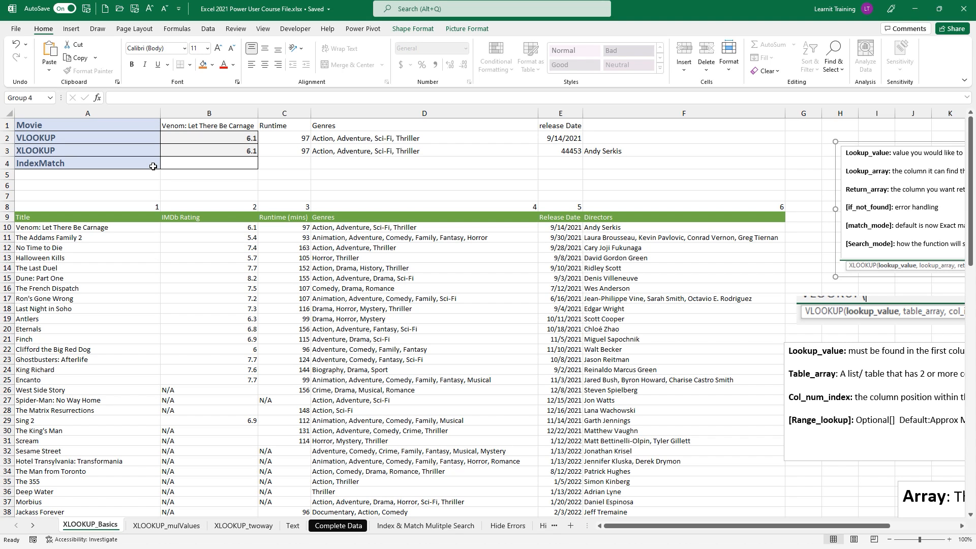
- Begin an INDEX formula in B4
click(170, 163)
text(=)
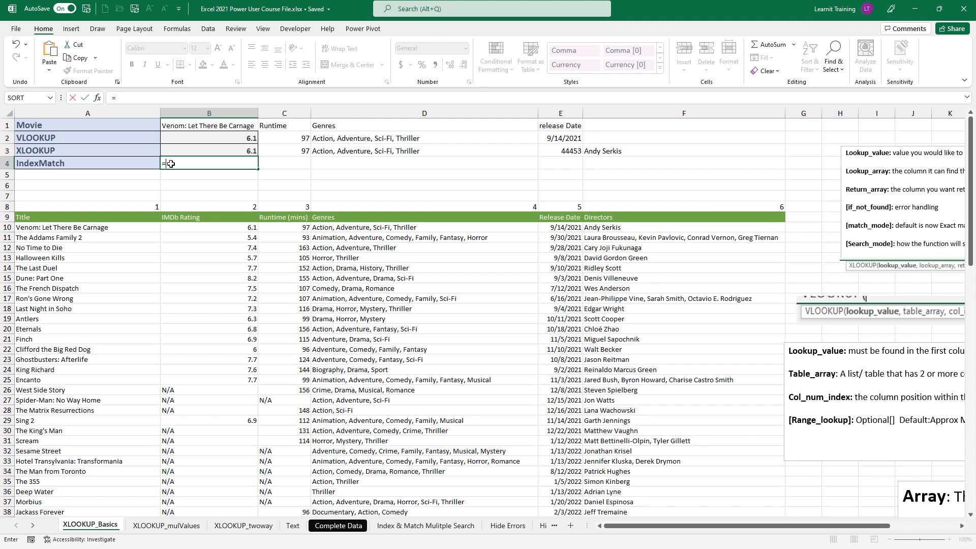
text(INDEX()
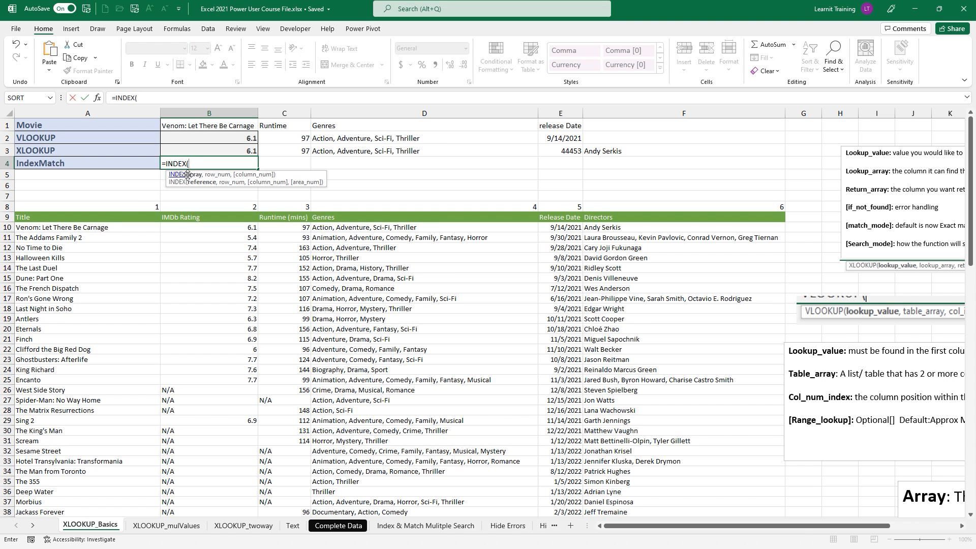
click(114, 229)
key(ctrl+shift+Down)
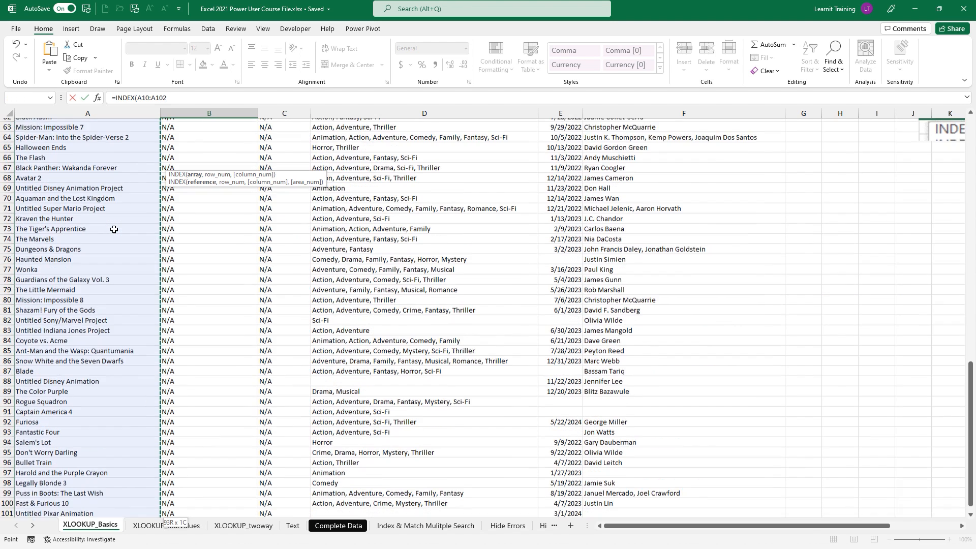
scroll(114, 229, up, 5)
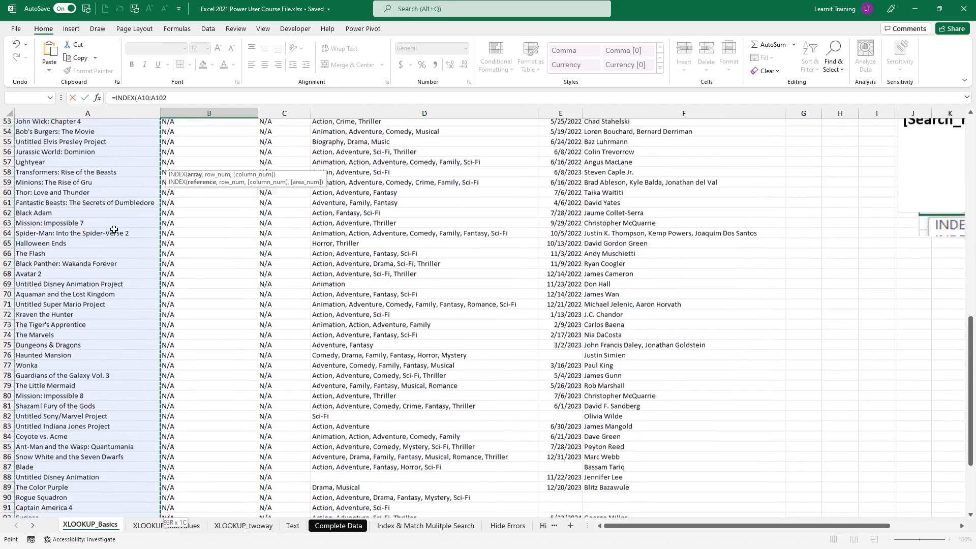
scroll(114, 230, up, 9)
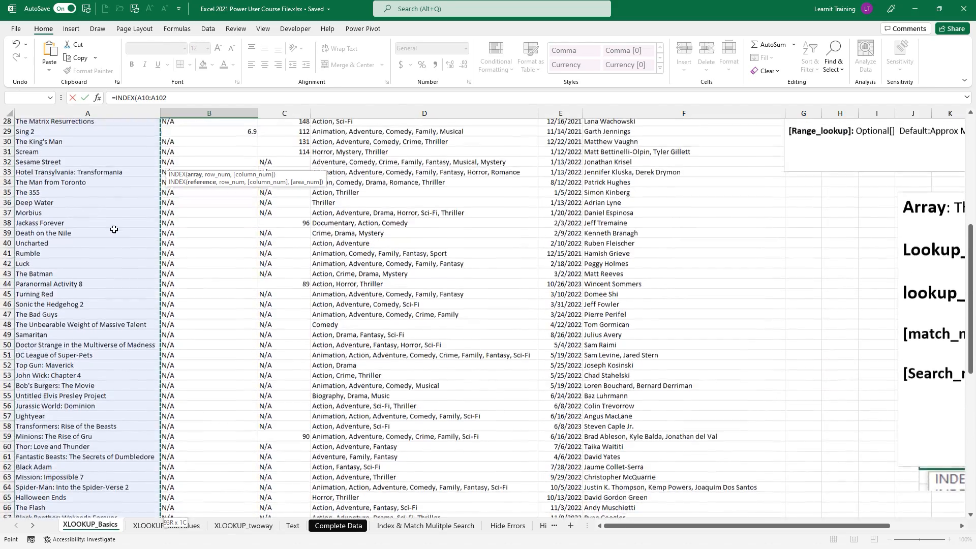
scroll(114, 229, up, 7)
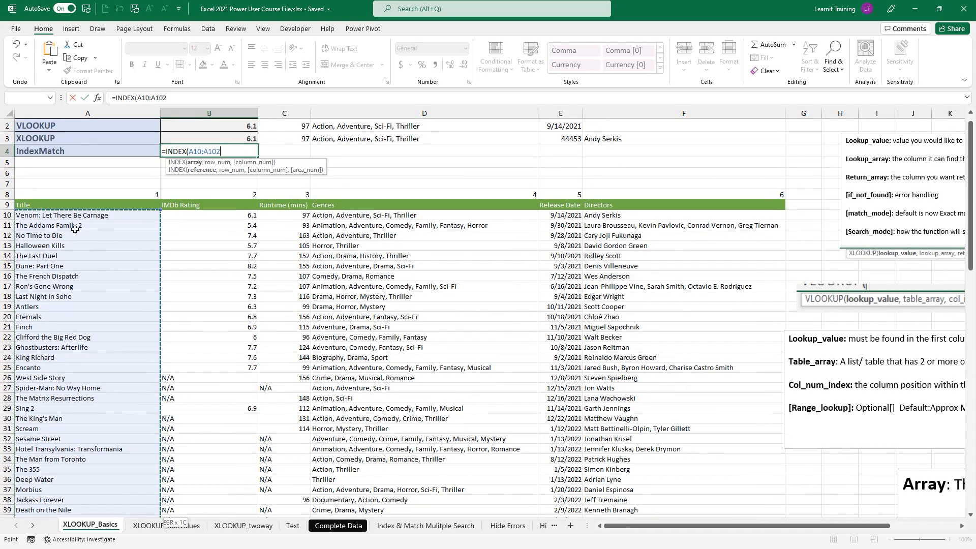
- Use the IMDb ratings in B10:B102 as the array of the B4 INDEX formula
click(194, 218)
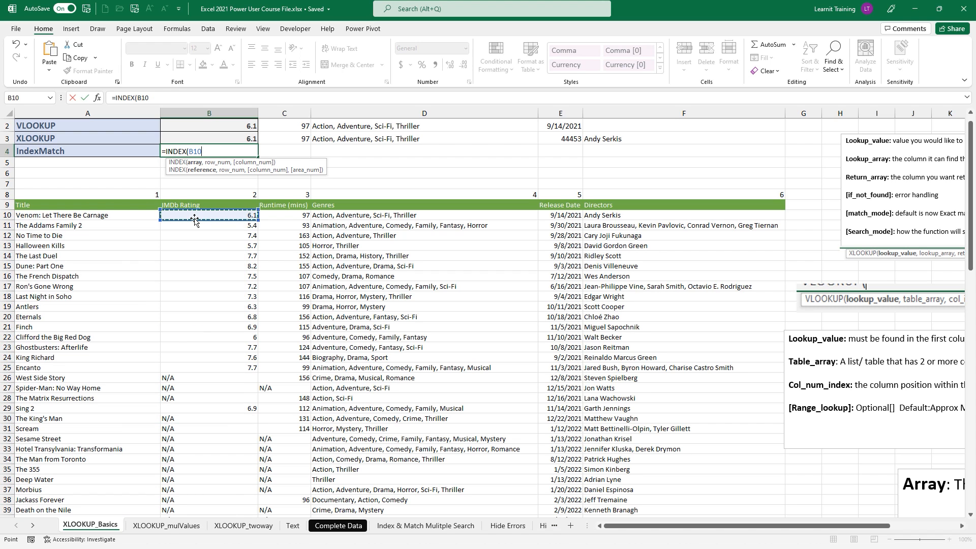
key(ctrl+shift+Down)
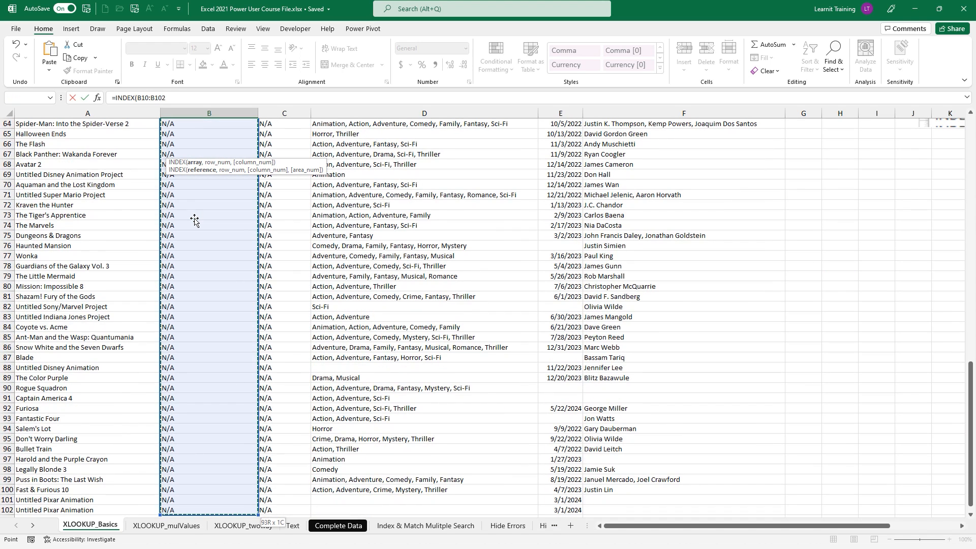
scroll(195, 218, up, 20)
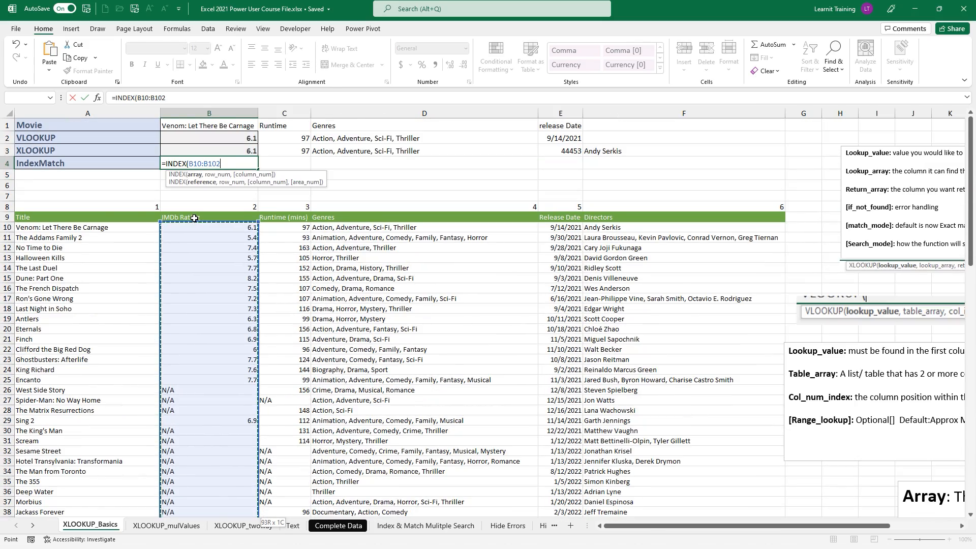
text(,)
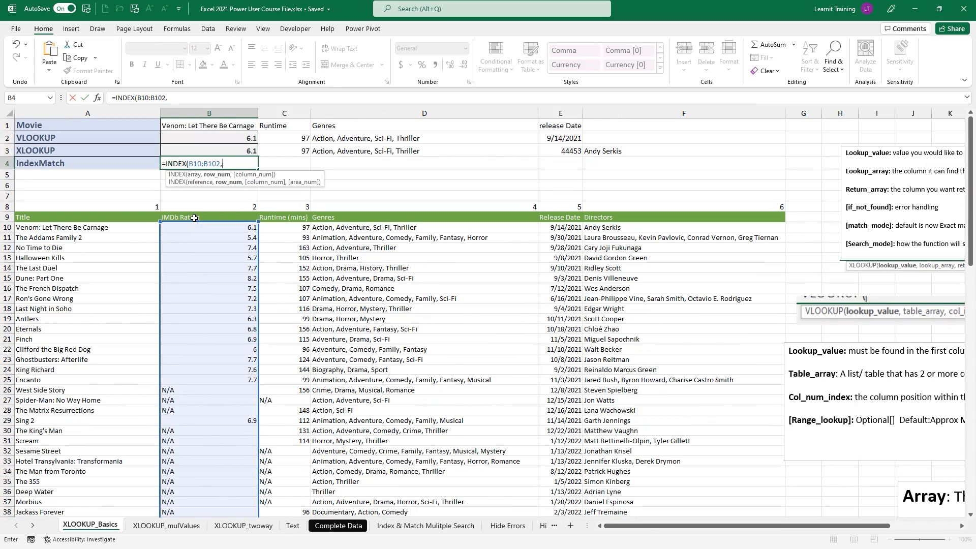
- Nest a MATCH as the INDEX row number, with A10 as its lookup value and the titles in A10:A102 as its lookup array
text(match)
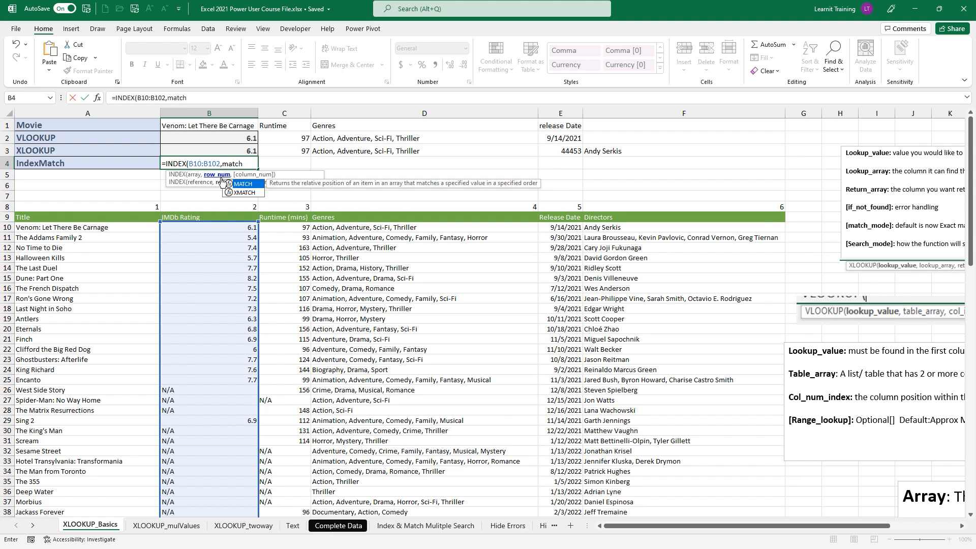
key(Tab)
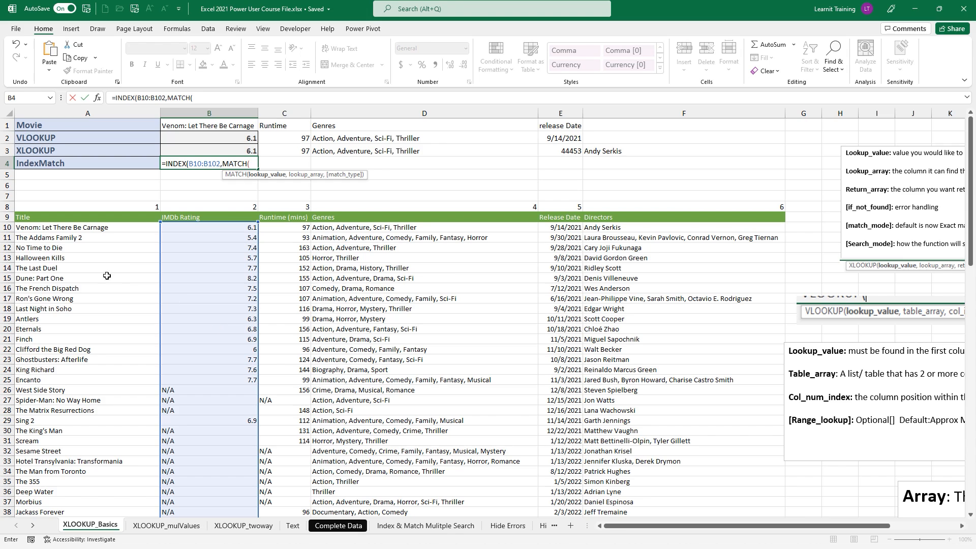
click(31, 229)
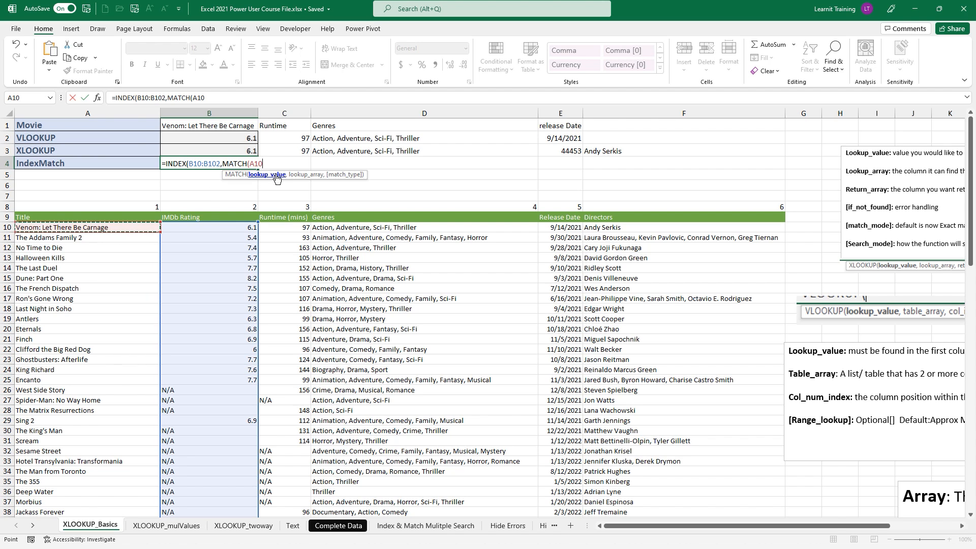
text(,)
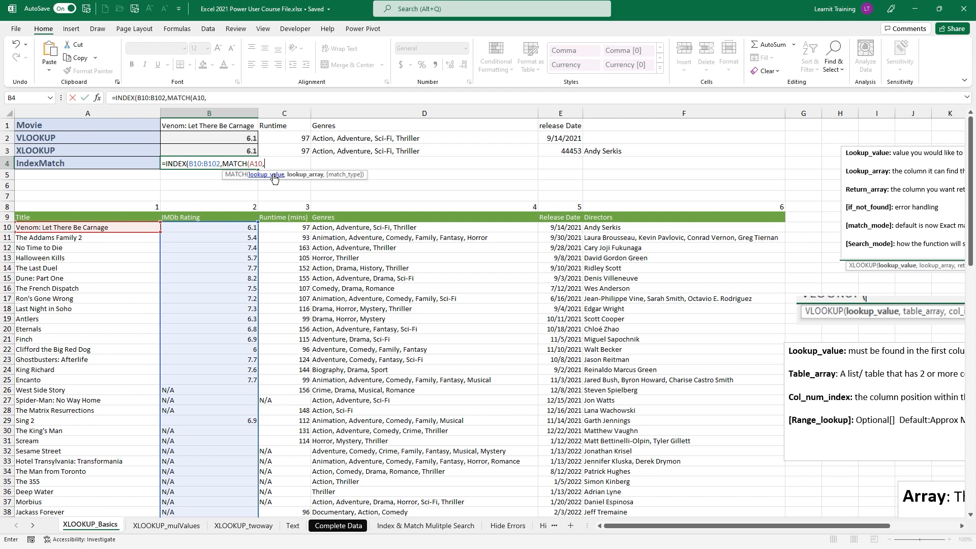
click(110, 230)
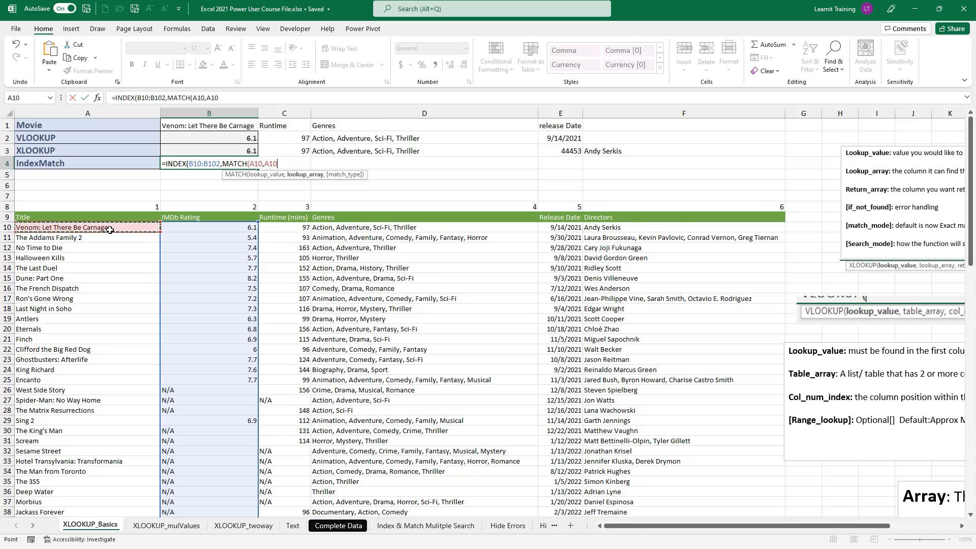
key(ctrl+shift+Down)
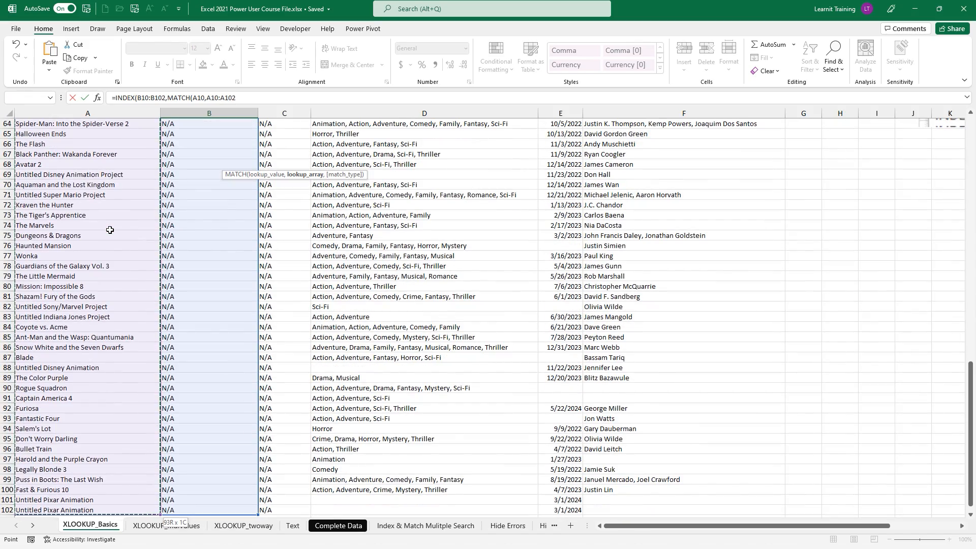
scroll(110, 230, up, 9)
scroll(110, 229, up, 12)
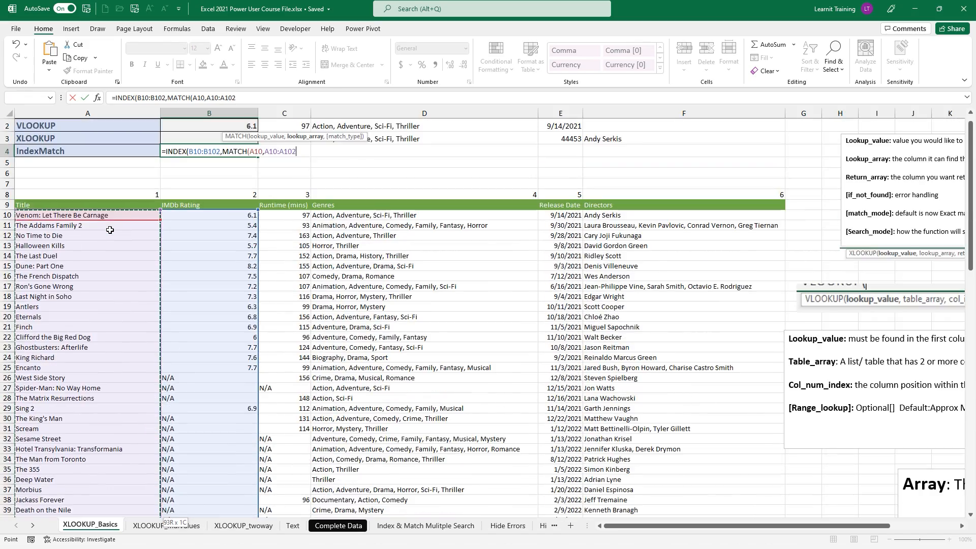
mouse_move(76, 225)
mouse_down()
mouse_move(104, 196)
mouse_move(148, 196)
mouse_move(172, 222)
mouse_up()
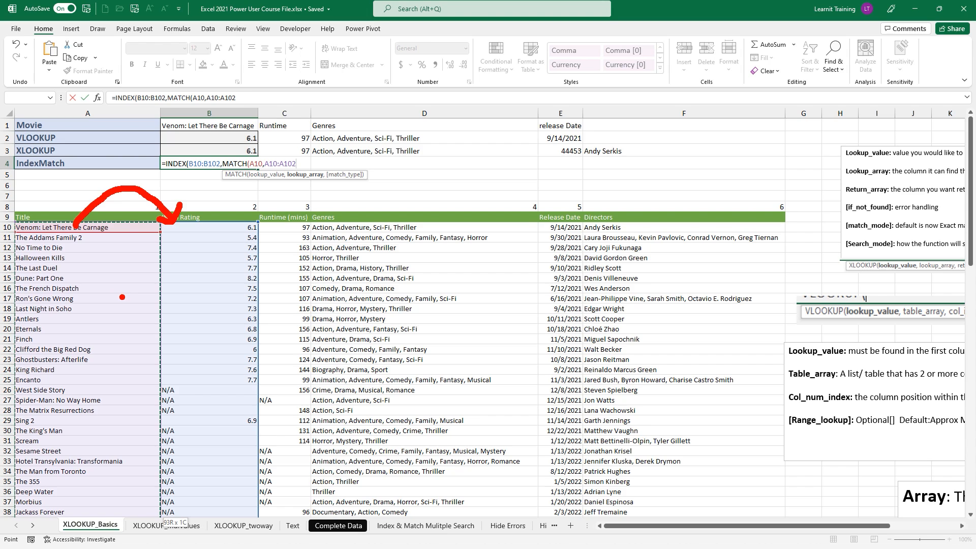
key(Escape)
- Set the match type of the nested MATCH to 0 (Exact match) and close the MATCH function's parenthesis
text(,)
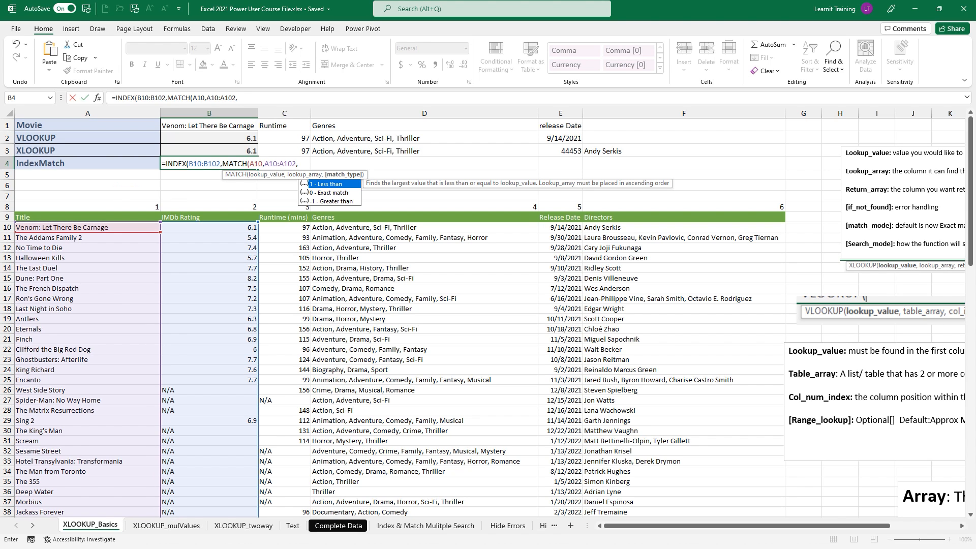
key(Down)
key(Tab)
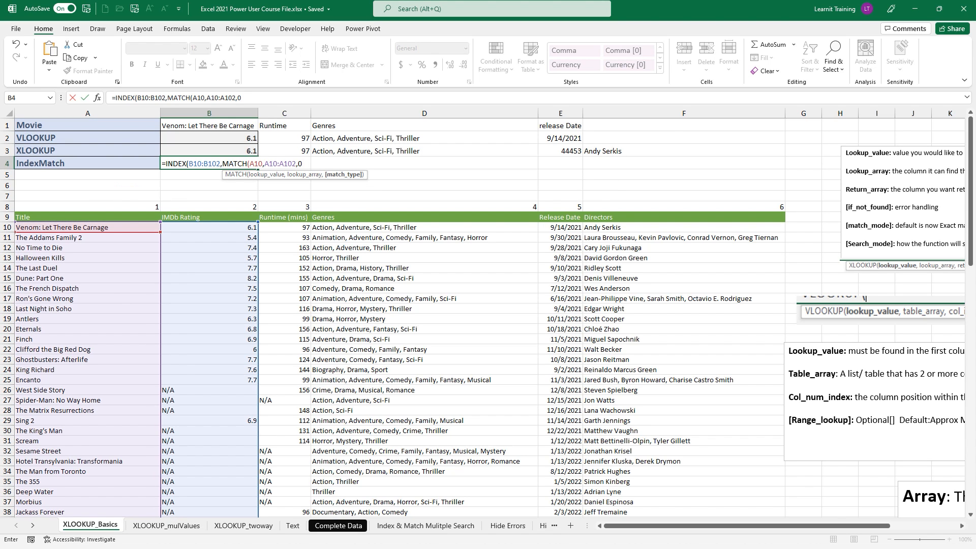
text())
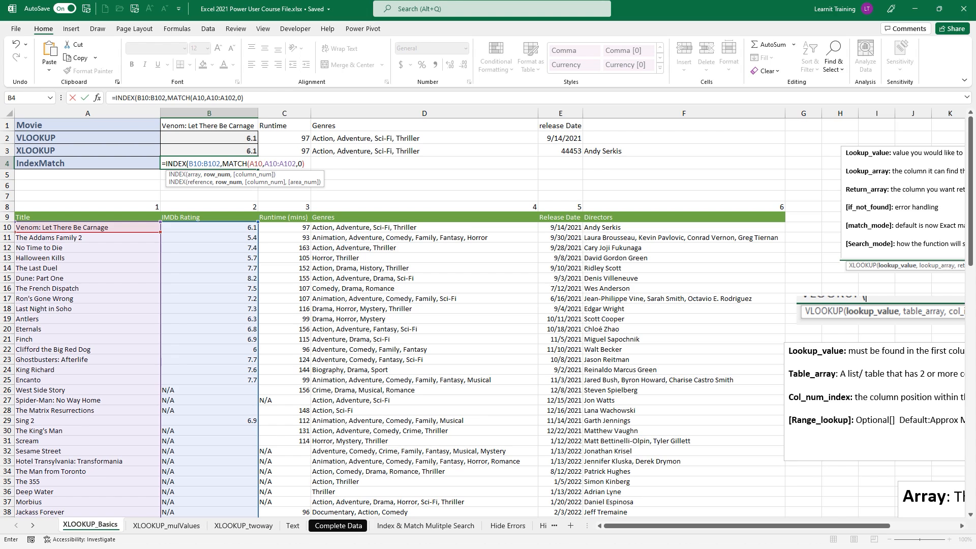
- Enter the completed INDEX and MATCH formula in B4
key(Return)
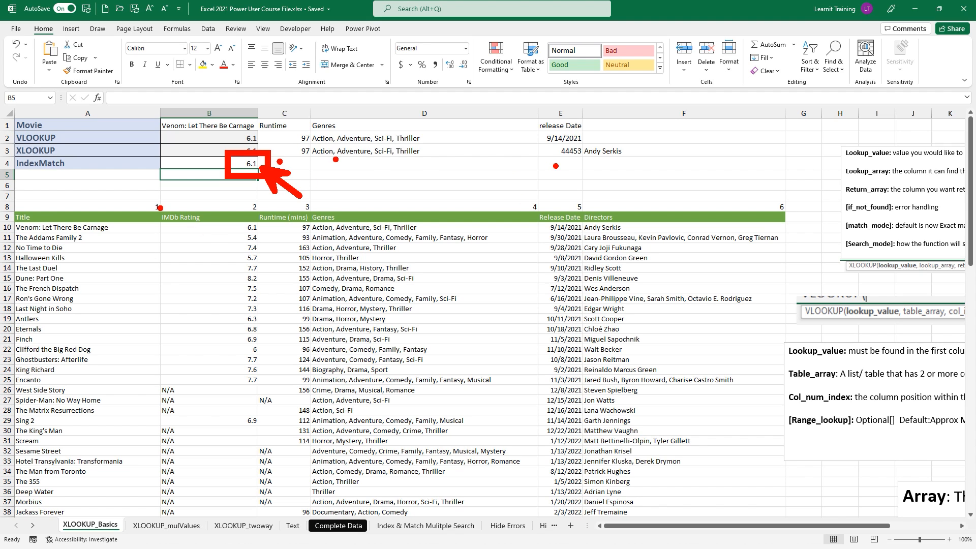
mouse_move(253, 202)
mouse_down()
mouse_move(305, 351)
mouse_move(313, 520)
mouse_up()
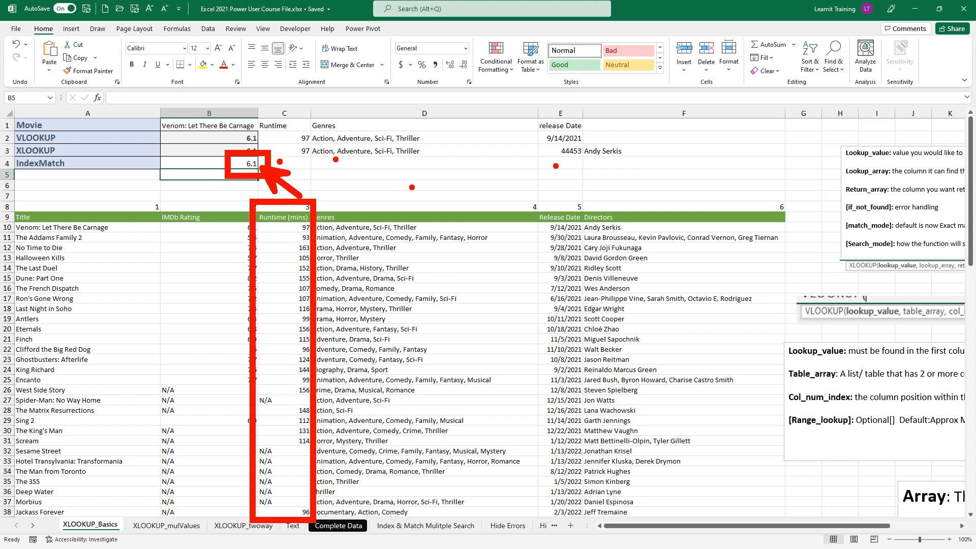
key(Escape)
- Begin an INDEX formula in C4 with the runtimes in C10:C102 as its array
click(293, 164)
text(=)
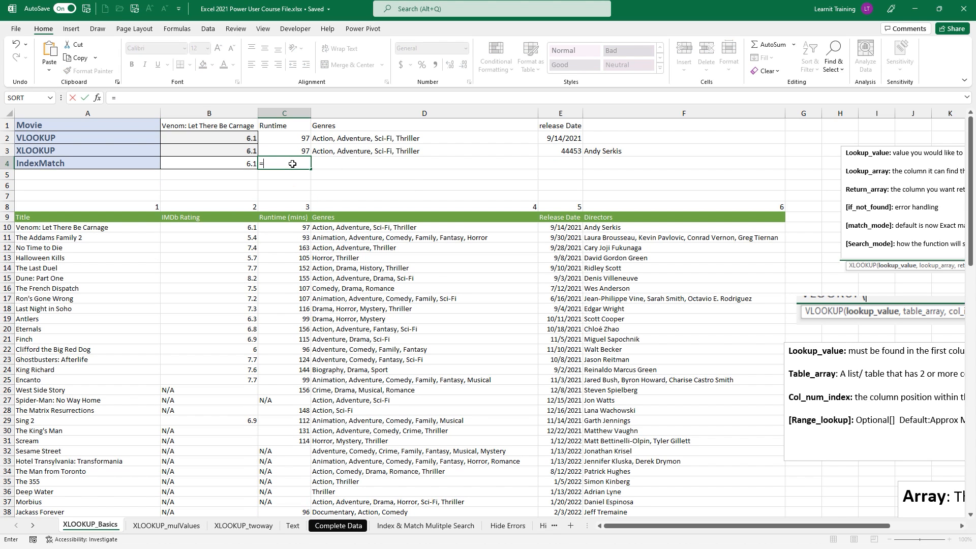
text(INDEX()
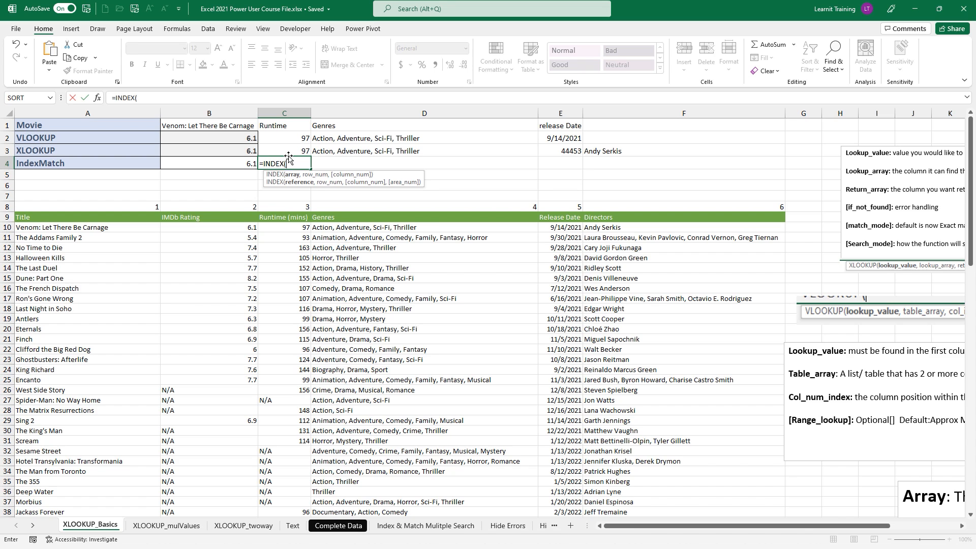
click(285, 227)
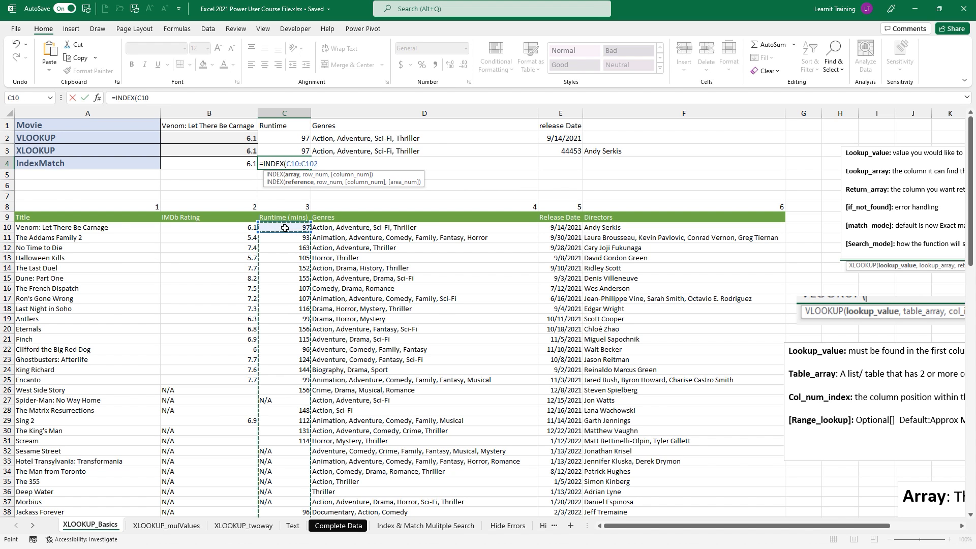
key(ctrl+shift+Down)
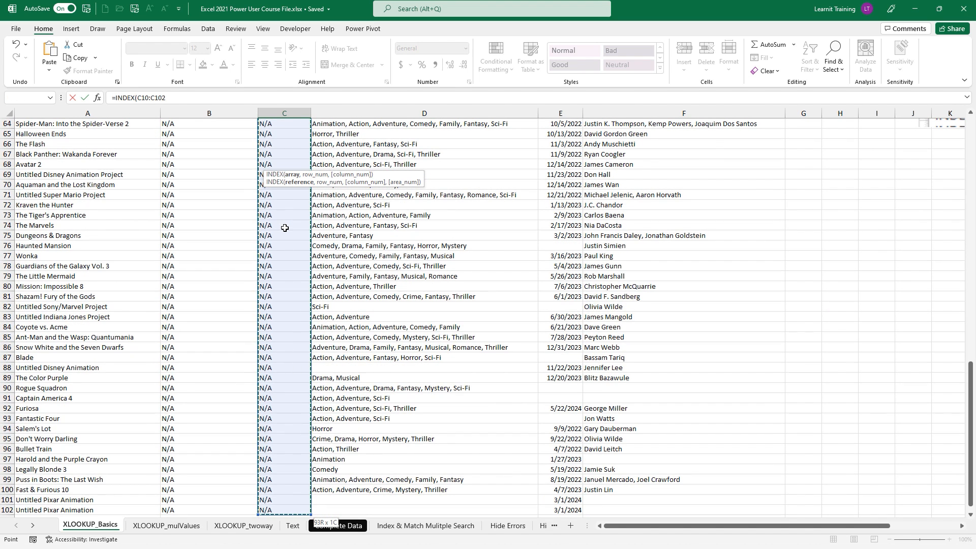
scroll(285, 228, up, 18)
scroll(285, 228, up, 3)
- Nest a MATCH as the row number of the C4 INDEX, with B1 as lookup value and the titles in A10:A102 as lookup array
text(,MATC)
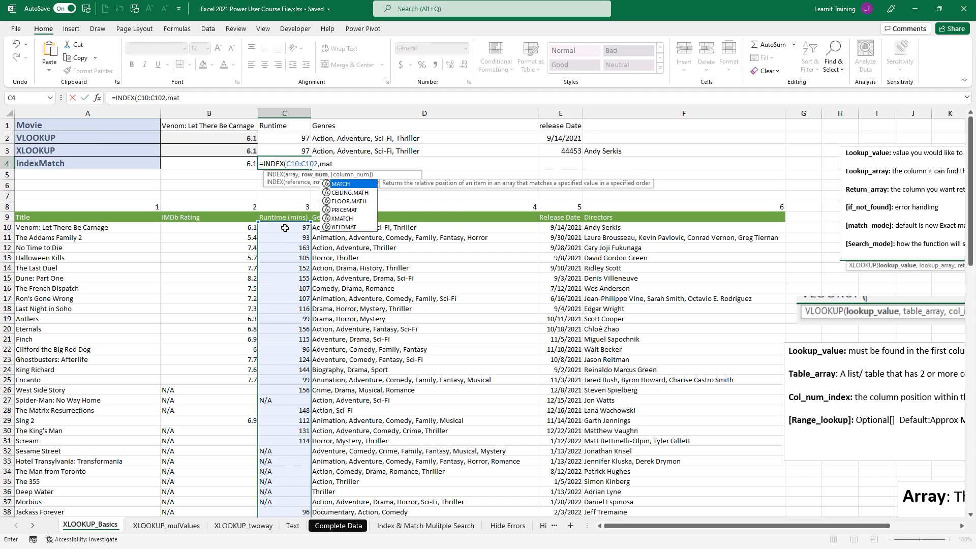
key(Tab)
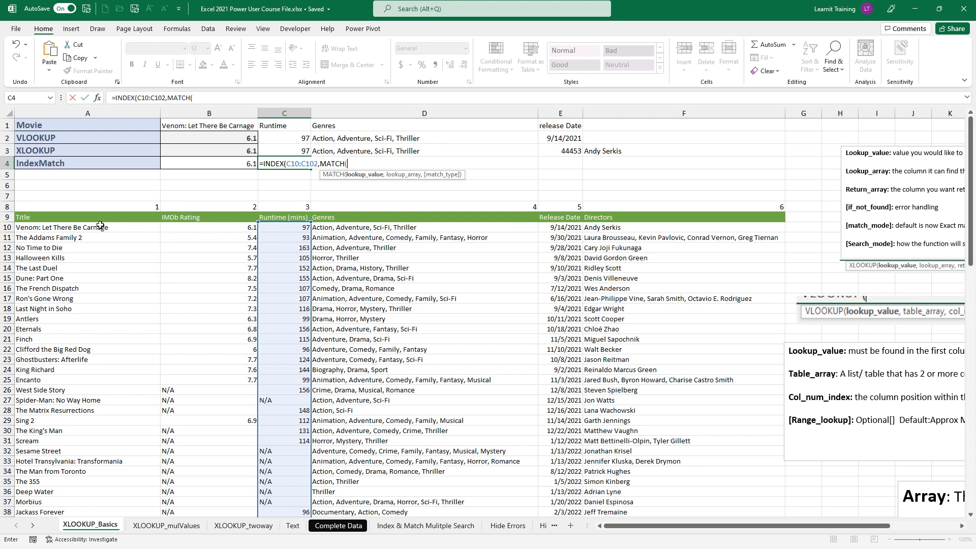
click(208, 122)
text(,)
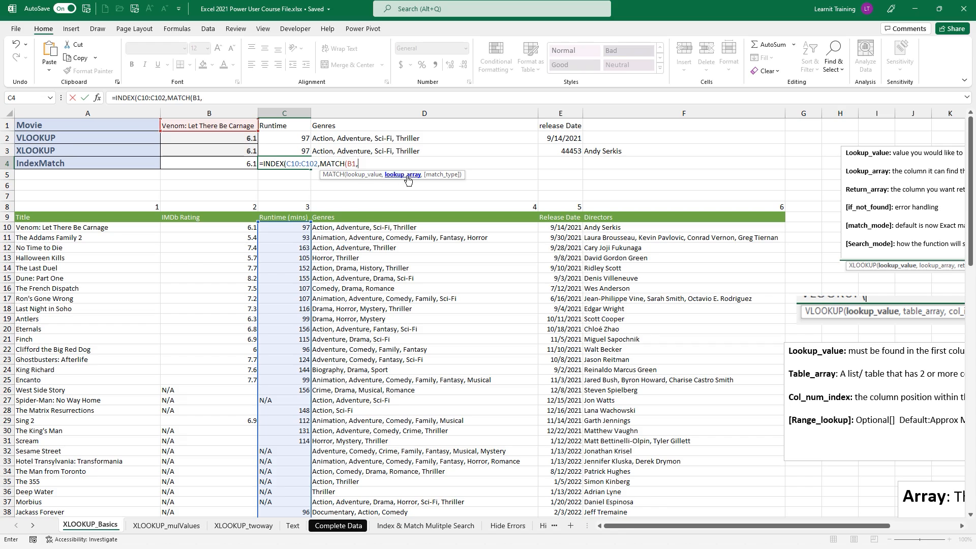
click(33, 227)
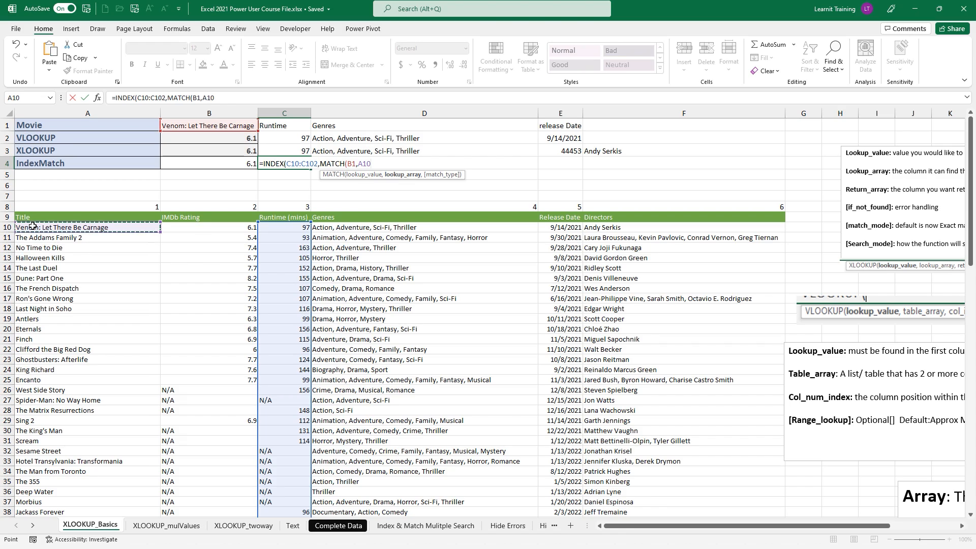
key(ctrl+shift+Down)
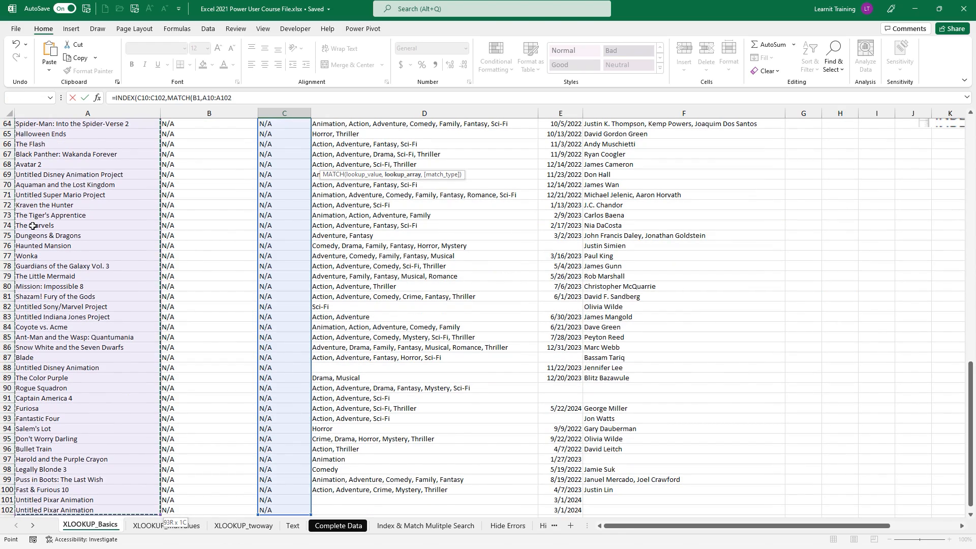
scroll(32, 226, up, 18)
scroll(32, 226, up, 3)
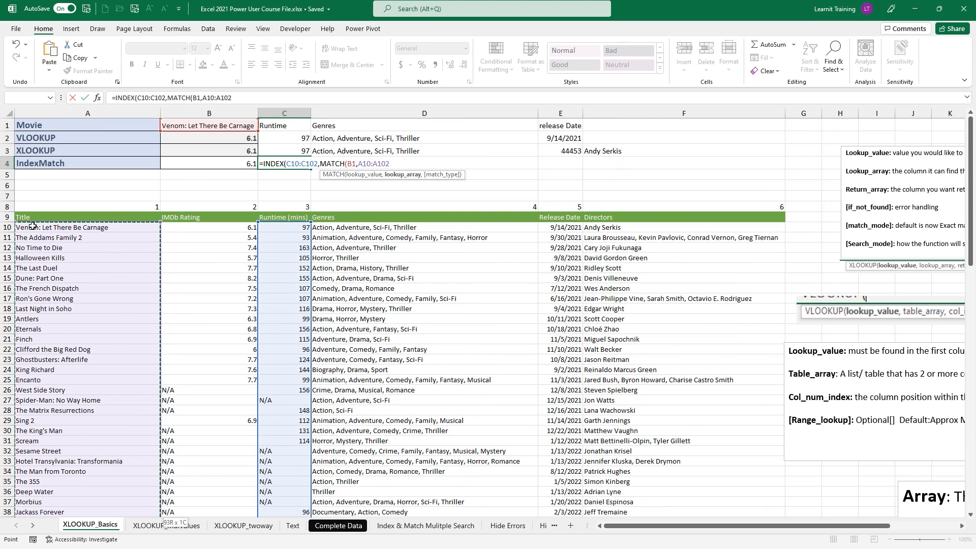
- Set the match type of the C4 MATCH to 0, close both functions and enter the formula
text(,)
key(Down)
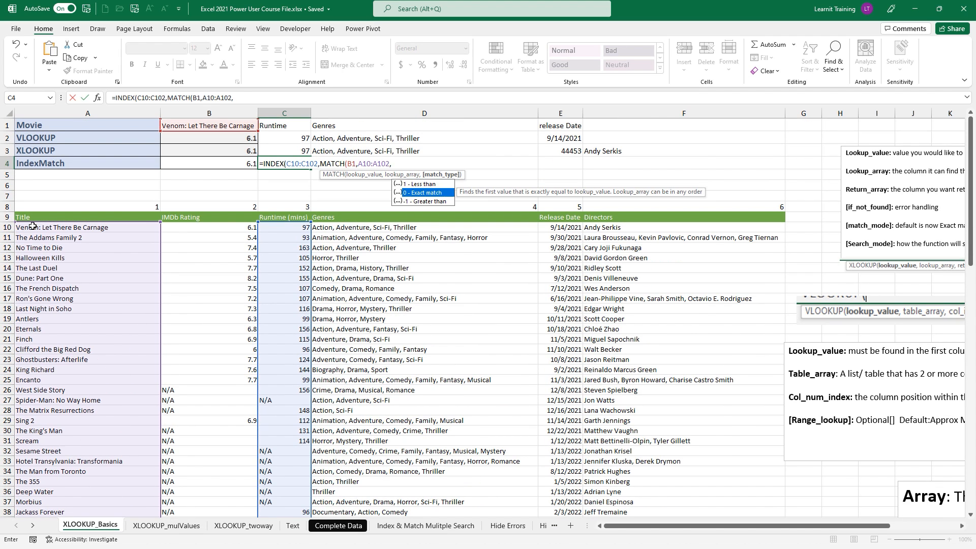
key(Escape)
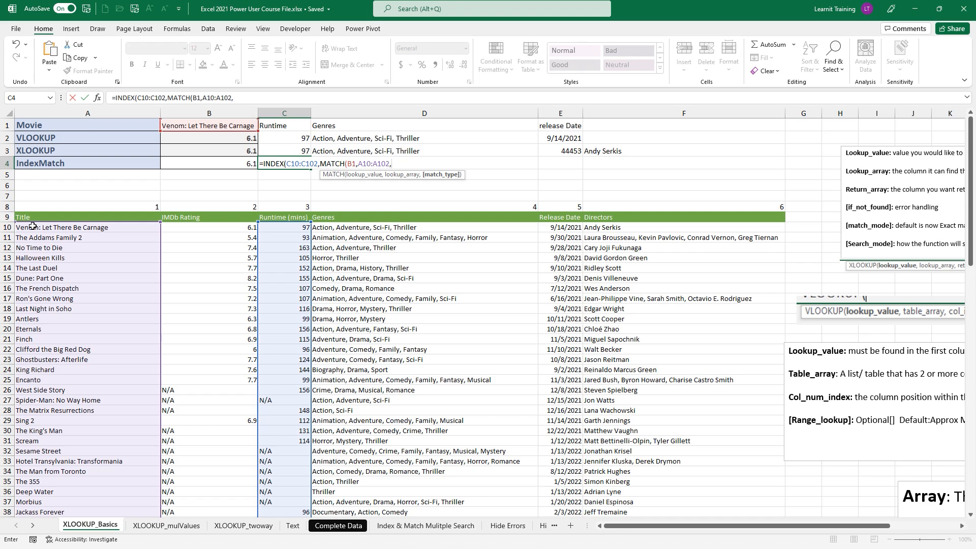
text(0)
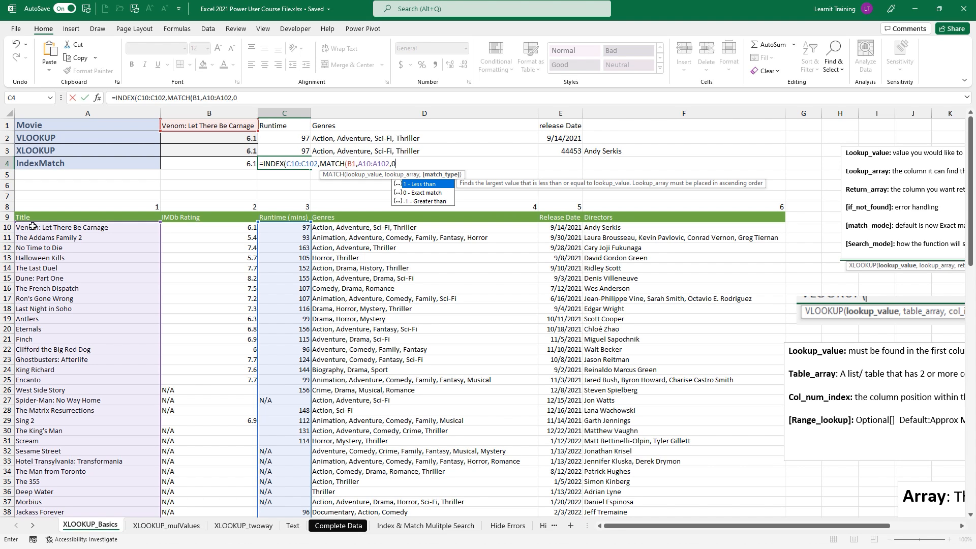
text()))
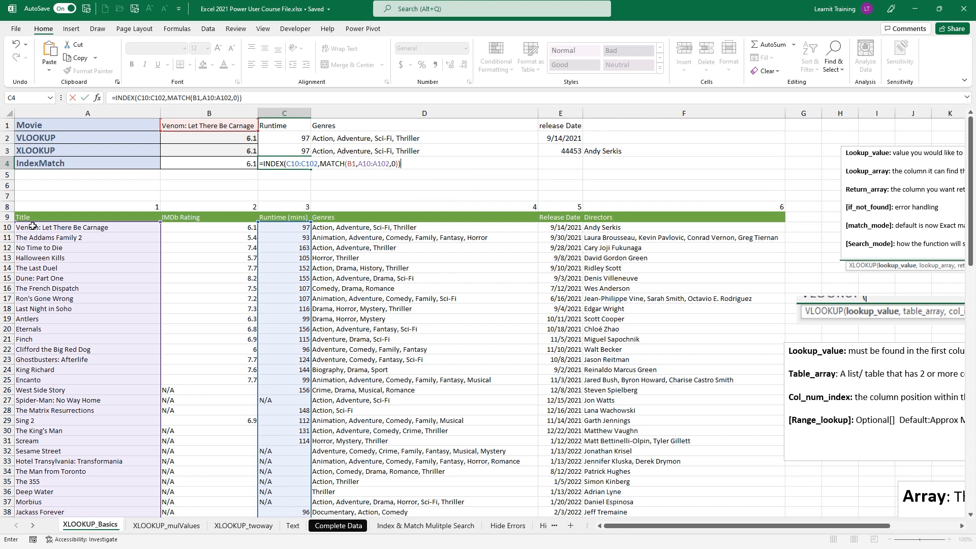
key(Return)
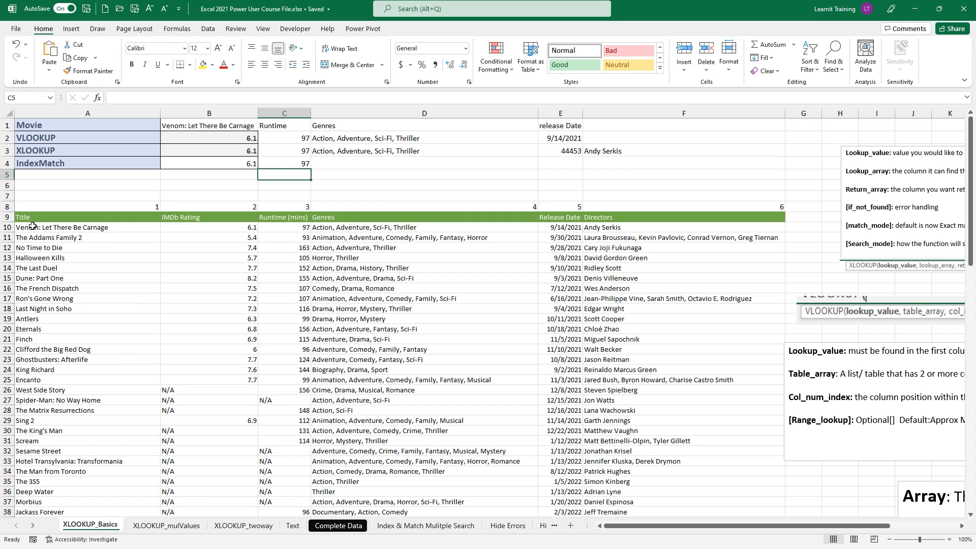
click(267, 162)
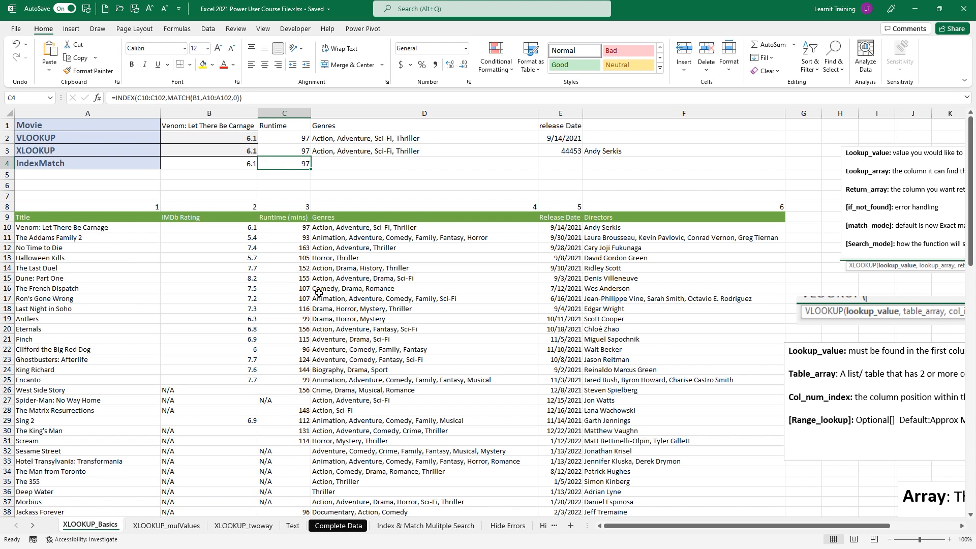
- Begin an INDEX formula in D4 with the genres in D10:D100 as its array
click(369, 165)
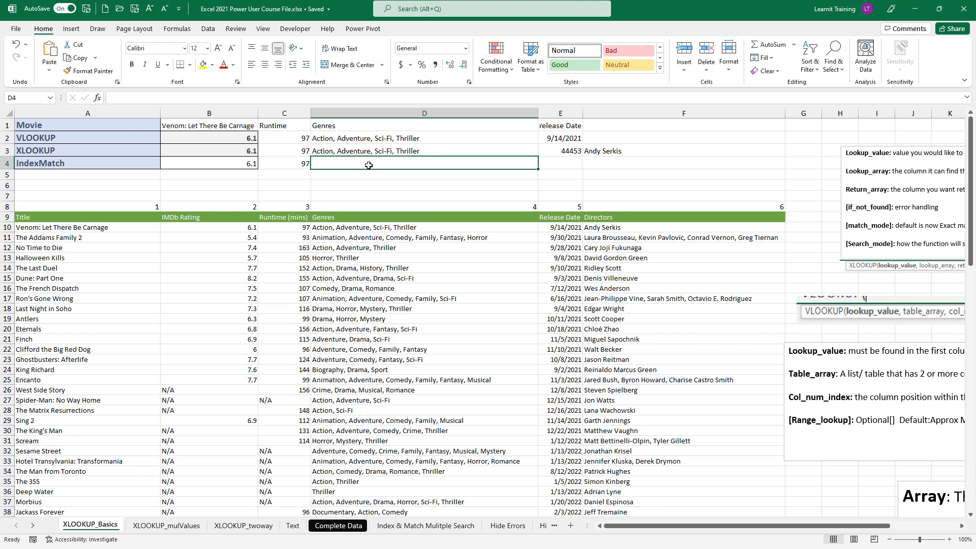
text(=INDEX()
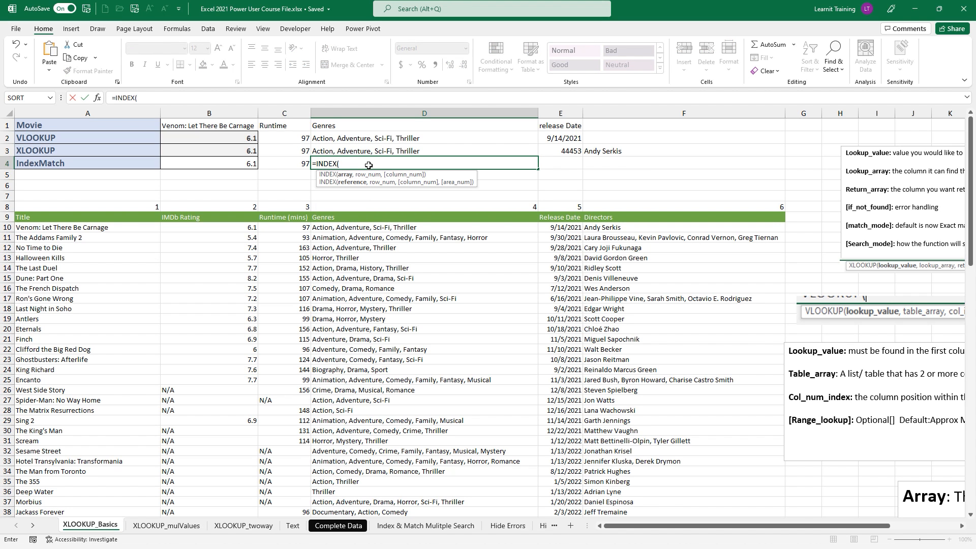
click(334, 227)
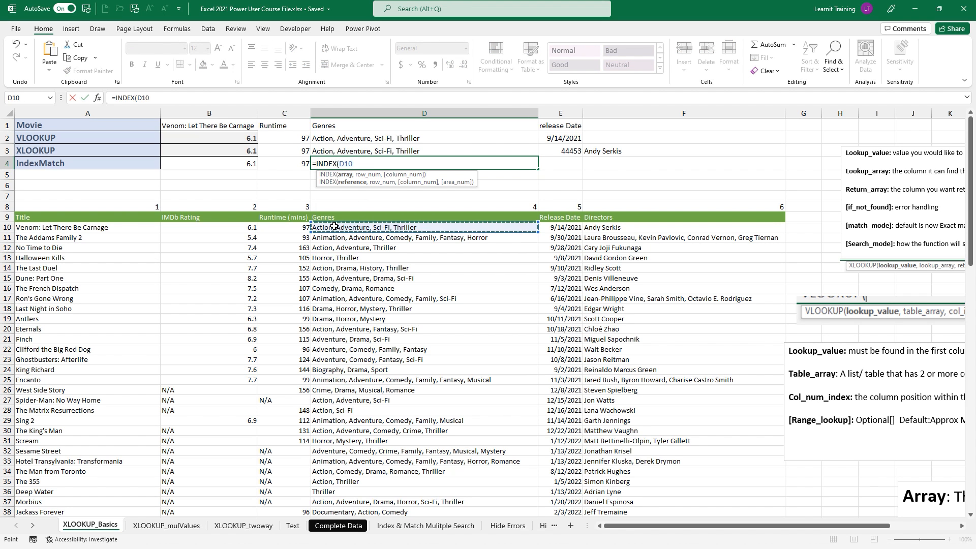
key(ctrl+shift+Down)
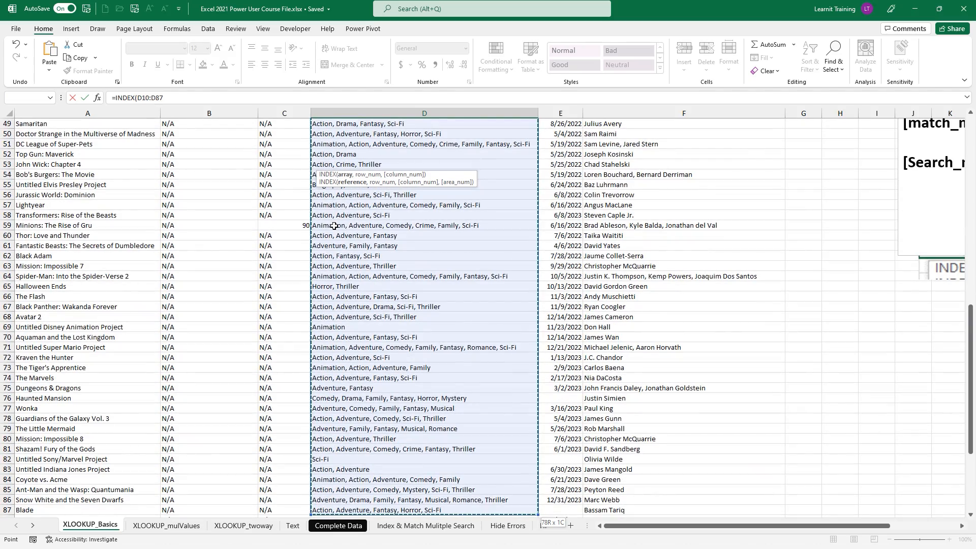
scroll(334, 226, down, 3)
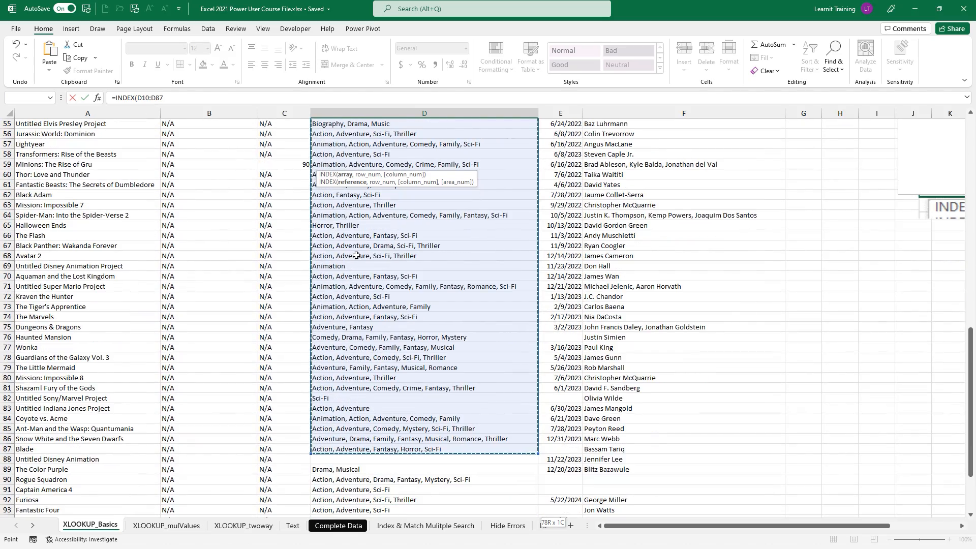
scroll(356, 255, down, 3)
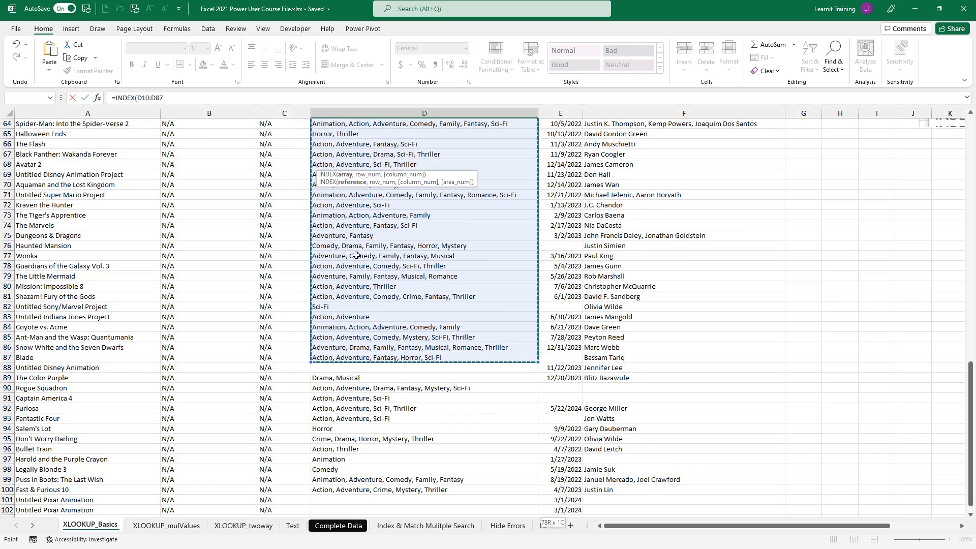
key(ctrl+shift+Down)
key(ctrl+shift+Down)
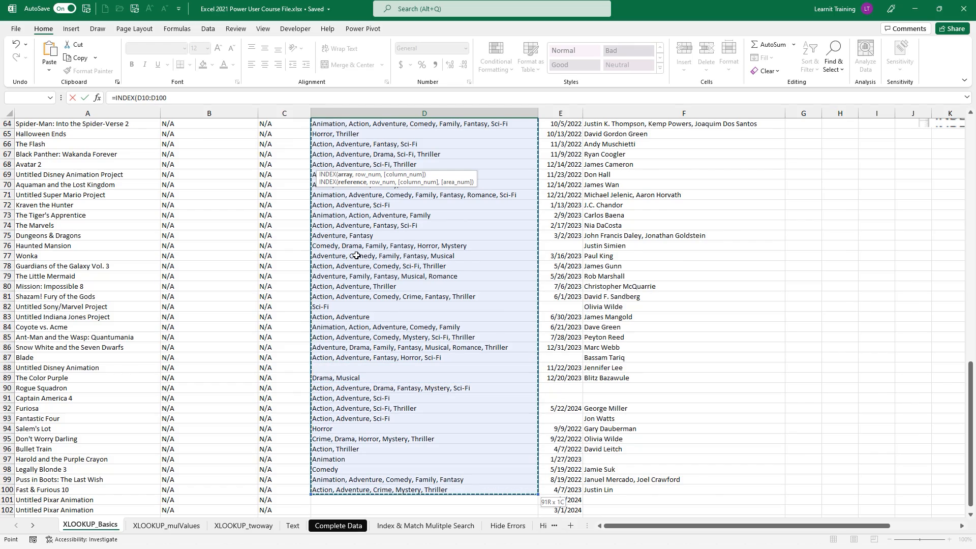
scroll(356, 255, up, 18)
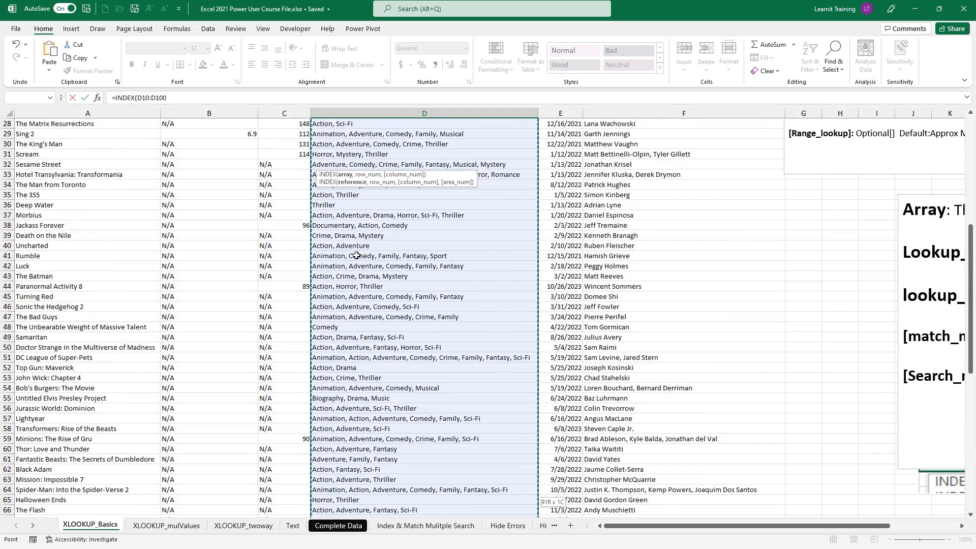
scroll(356, 255, up, 3)
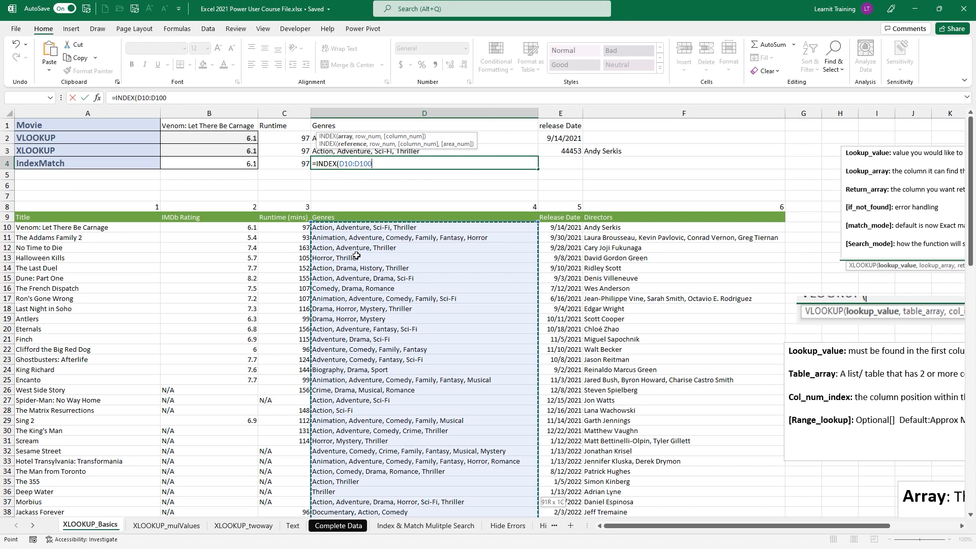
- Nest a MATCH as the row number of the D4 INDEX, with B1 as lookup value and A10:A102 as lookup array
text(,MATCH()
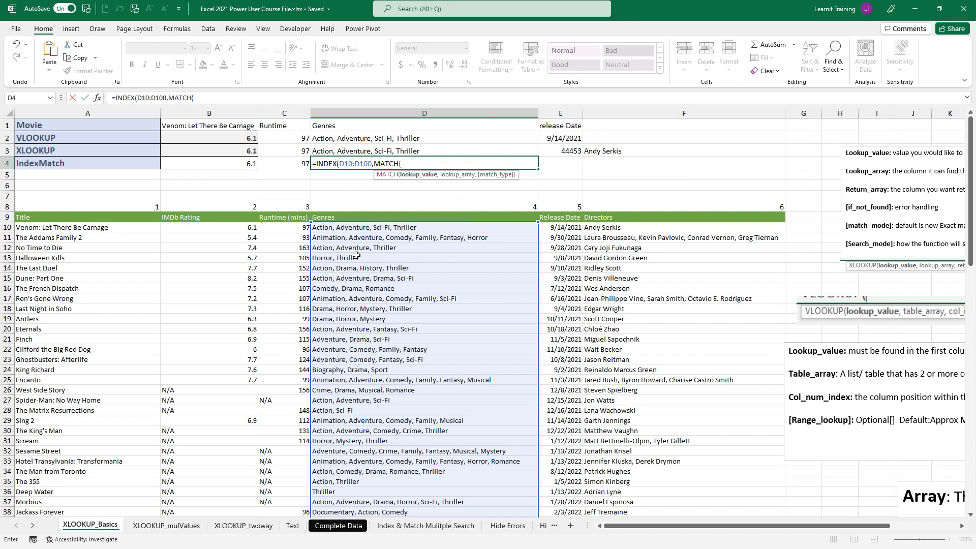
click(190, 126)
text(,)
click(106, 227)
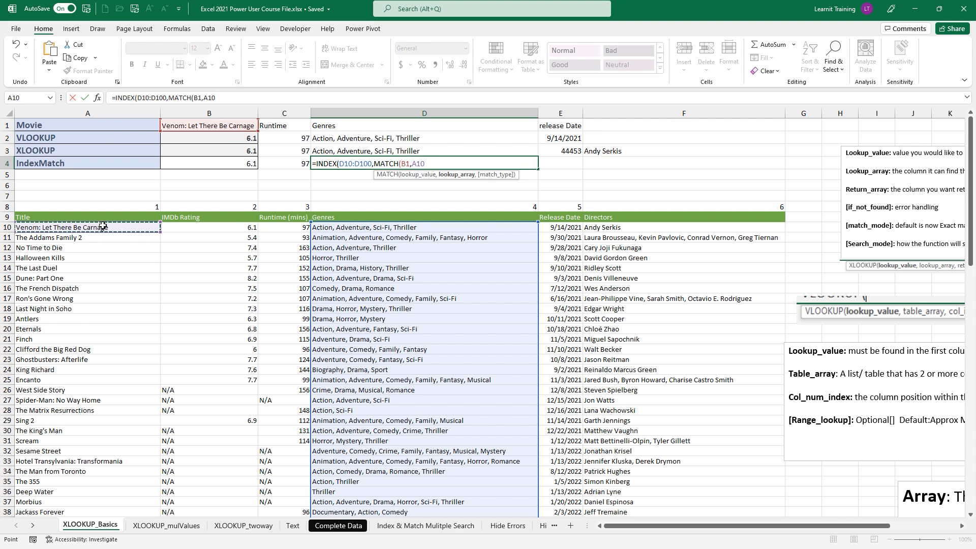
key(ctrl+shift+Down)
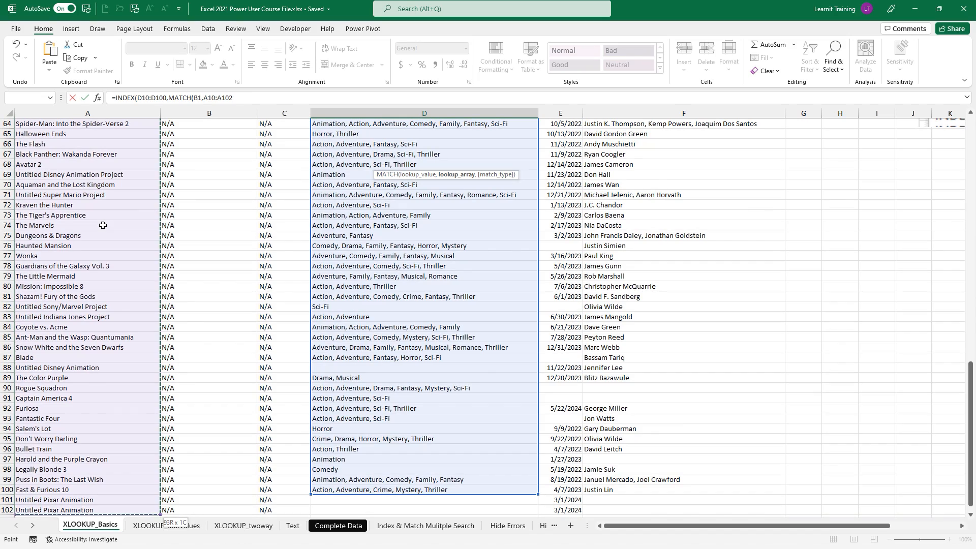
- Finish the D4 formula with match type 0 and both functions closed, and enter it
text(,0)))
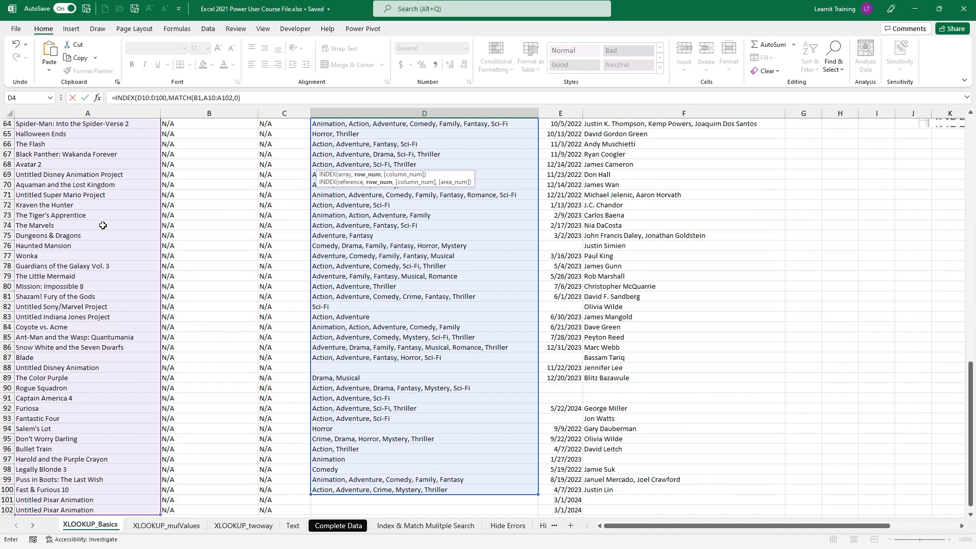
key(Return)
scroll(103, 225, up, 2)
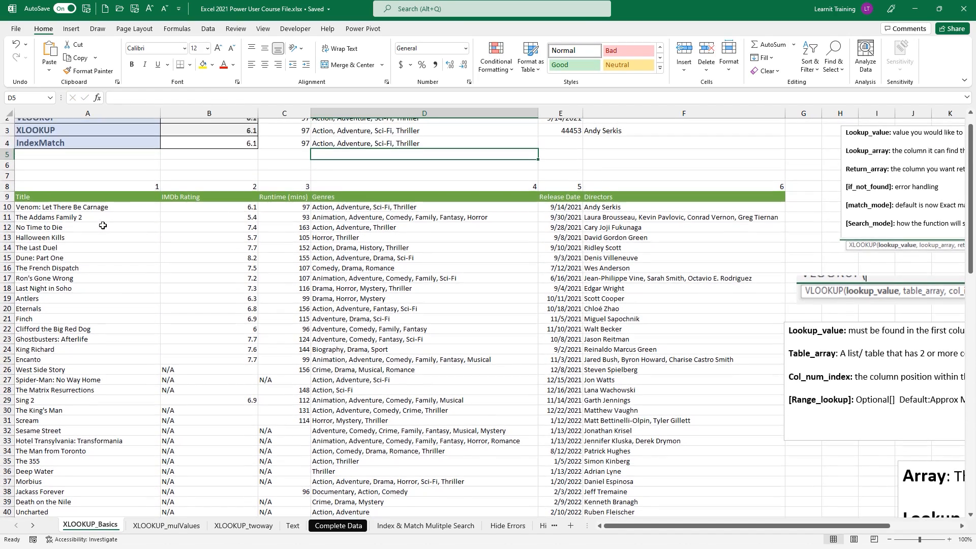
click(416, 166)
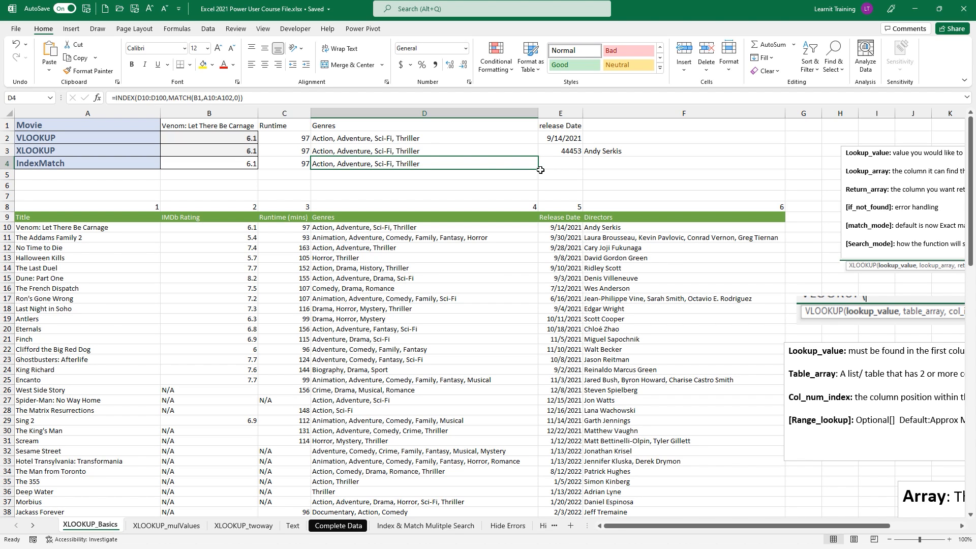
- Format the XLOOKUP release date in E3 as Short Date
click(567, 151)
click(466, 48)
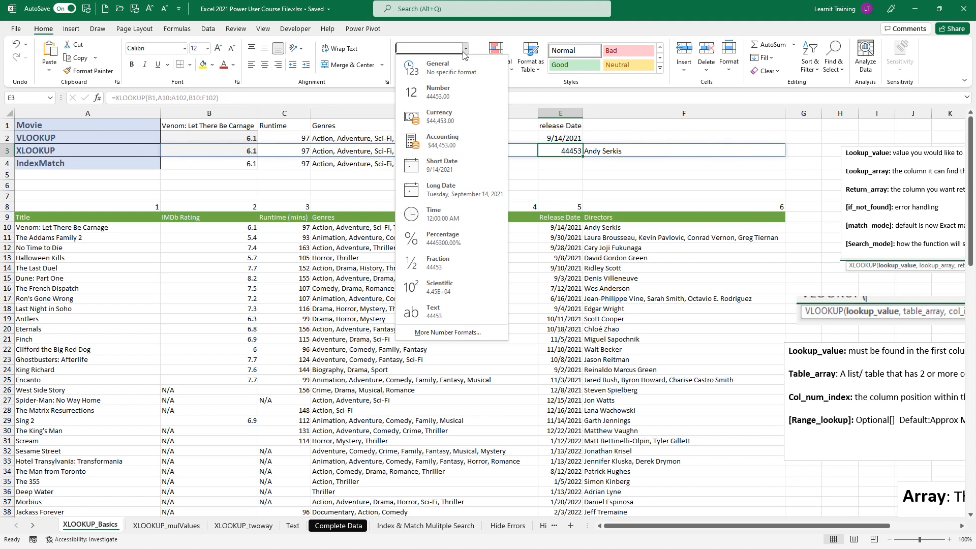
click(437, 163)
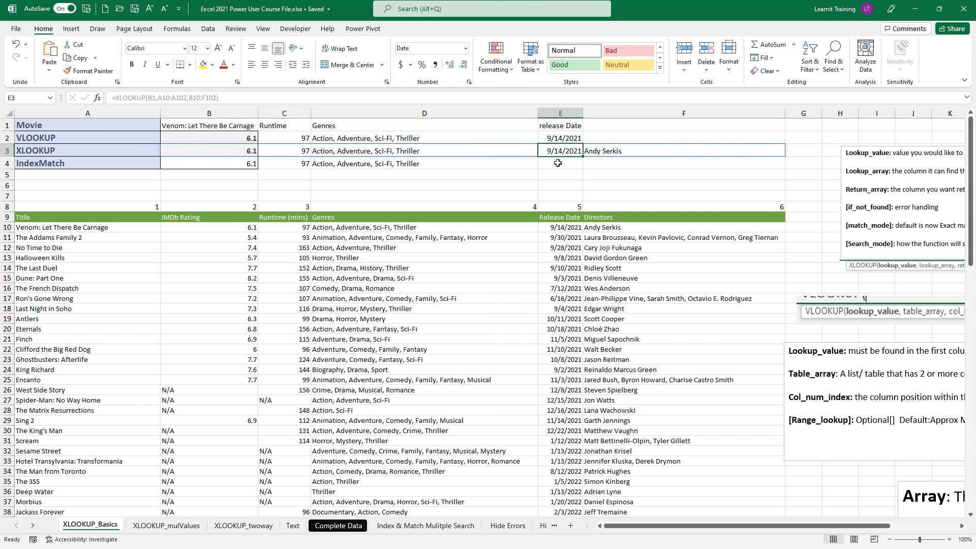
- Begin an INDEX formula in E4 with the release dates in E10:E75 as its array
click(559, 163)
text(=INDEX()
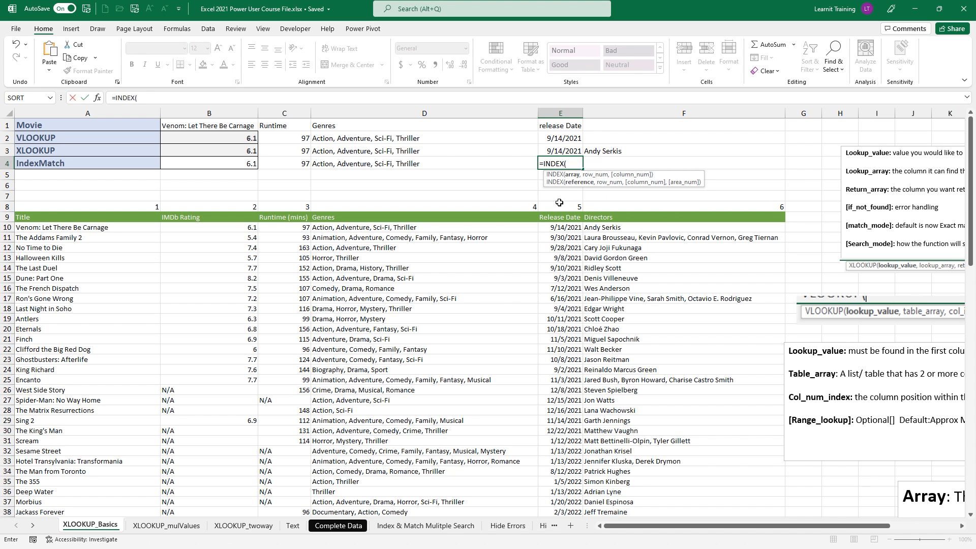
click(564, 229)
key(ctrl+shift+Down)
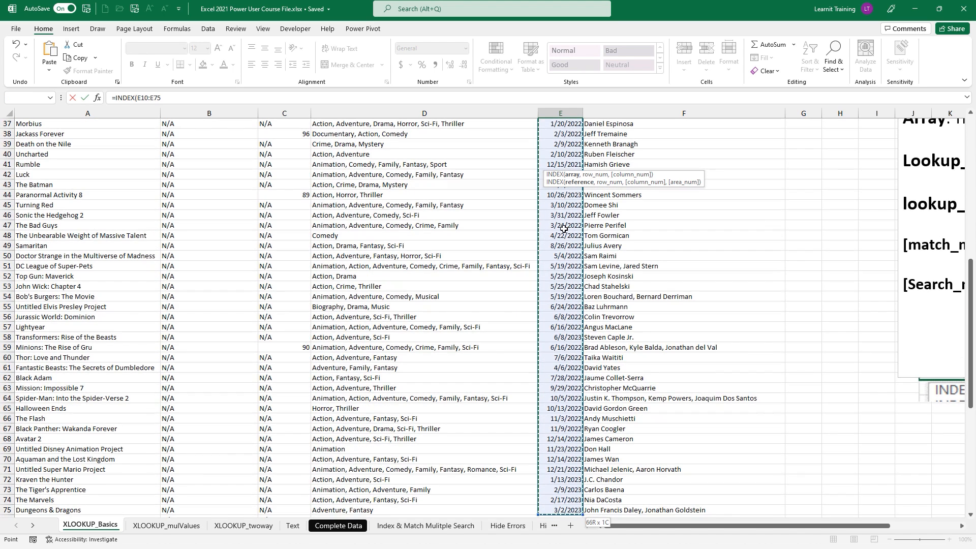
scroll(565, 229, up, 12)
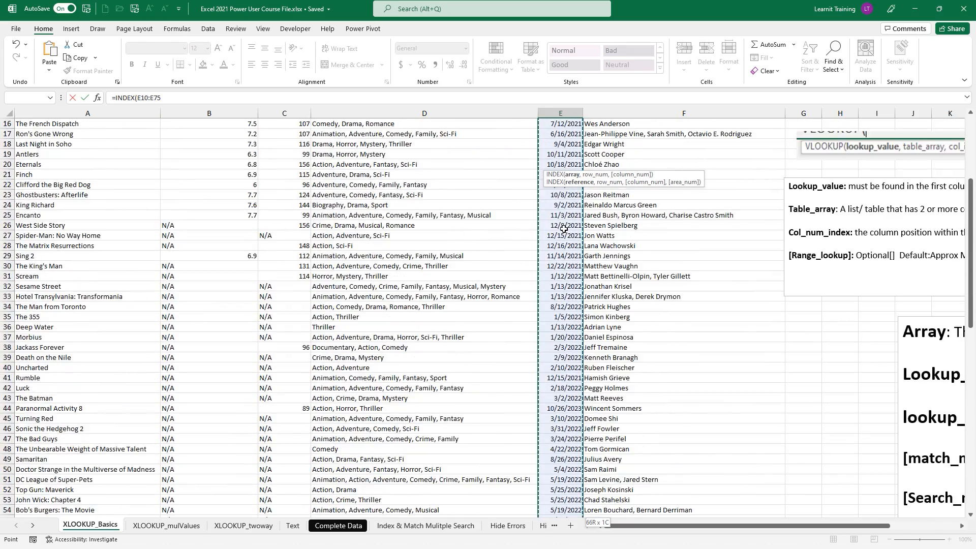
text(,)
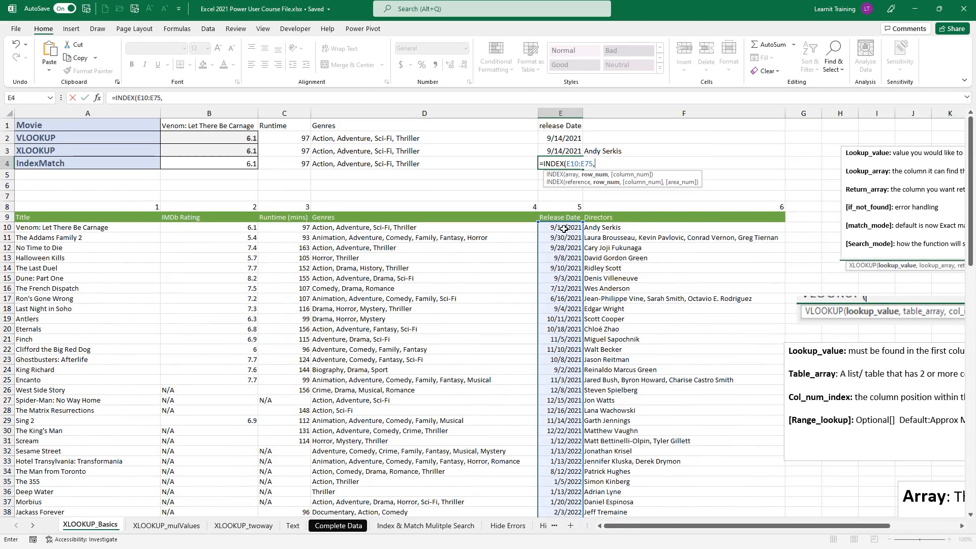
- Nest a MATCH of B1 in A10:A102 with match type 0 as the INDEX row number, and enter the E4 formula
text(MATCH()
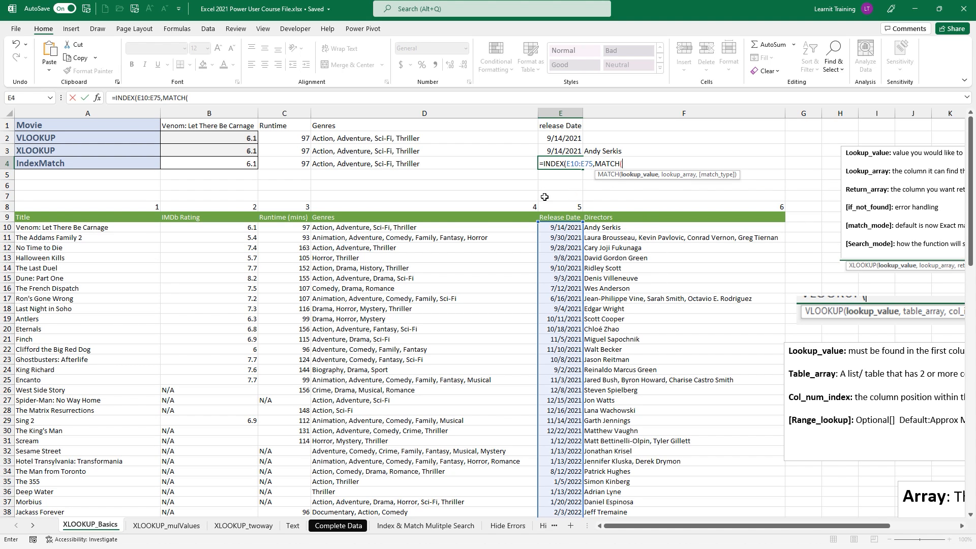
click(249, 123)
text(,)
click(41, 229)
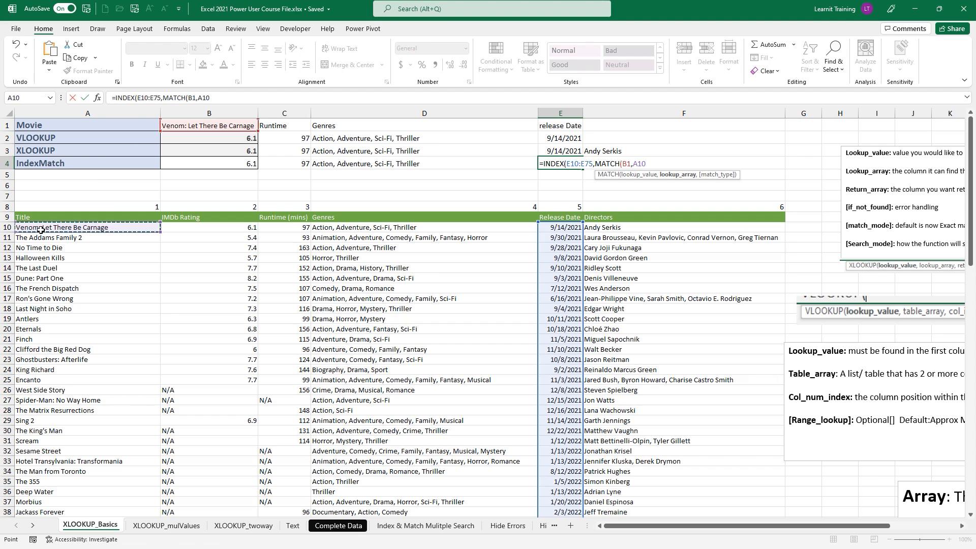
key(ctrl+shift+Down)
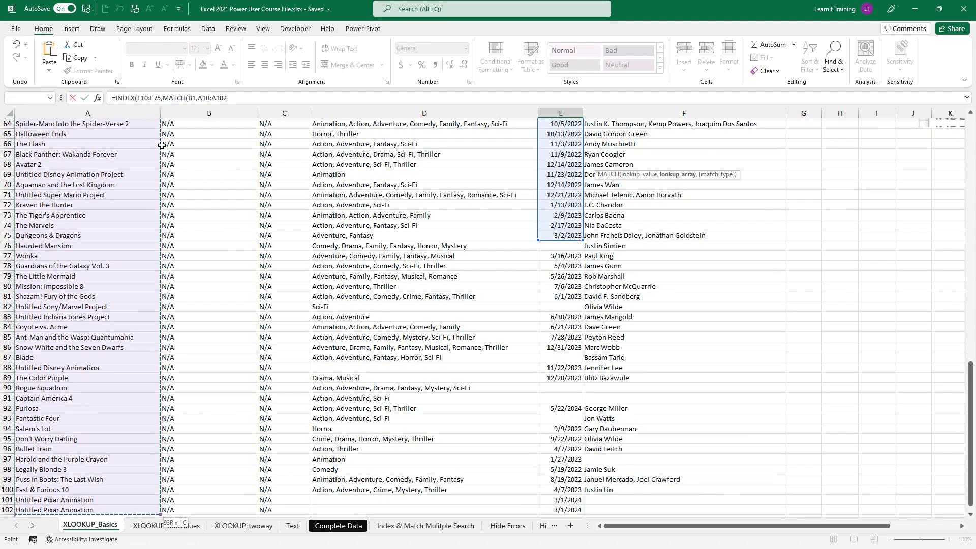
text(,0)))
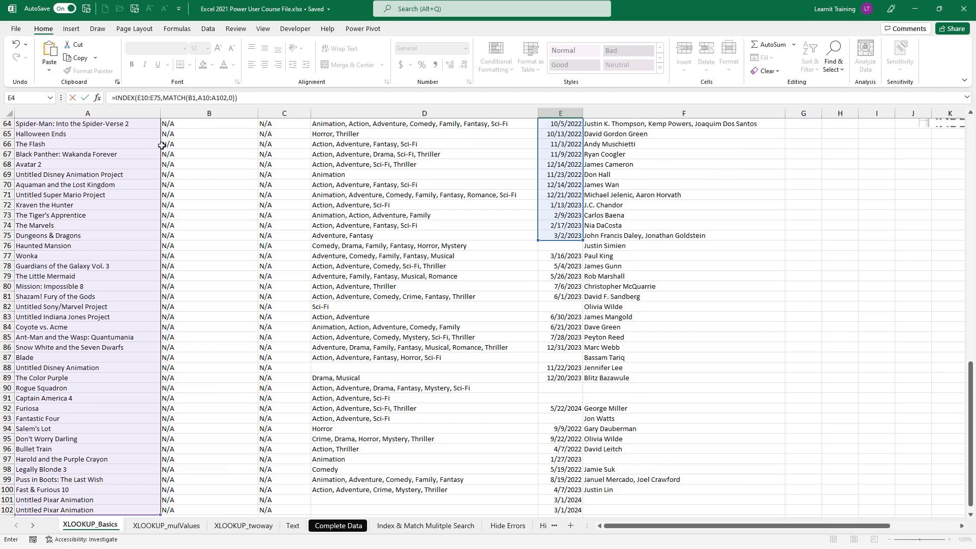
key(Return)
scroll(162, 145, up, 2)
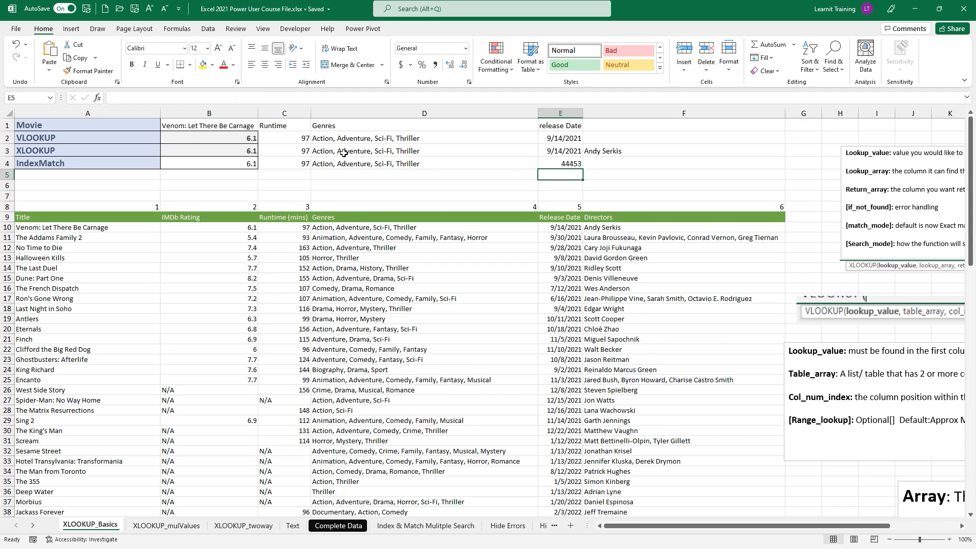
- Format the INDEX and MATCH release date in E4 as Short Date
click(548, 164)
click(465, 49)
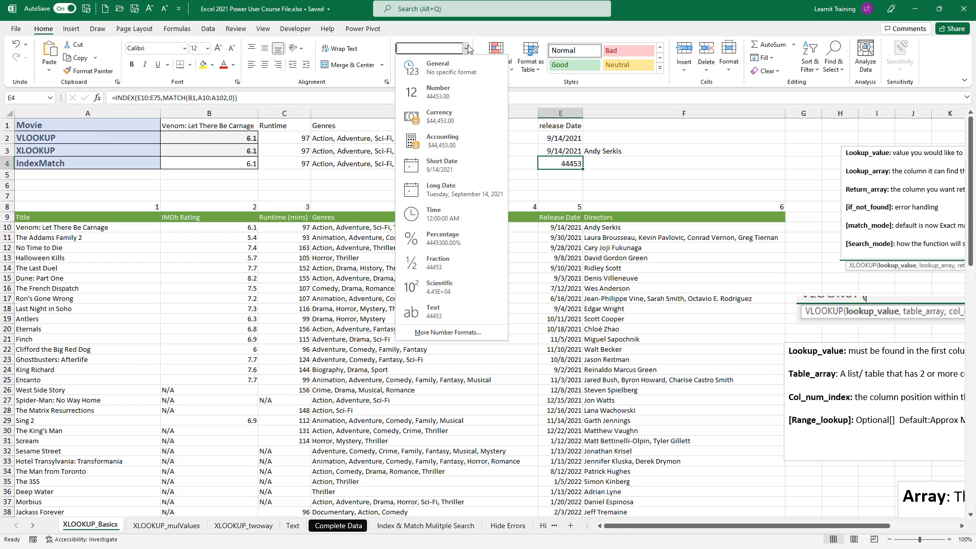
click(409, 163)
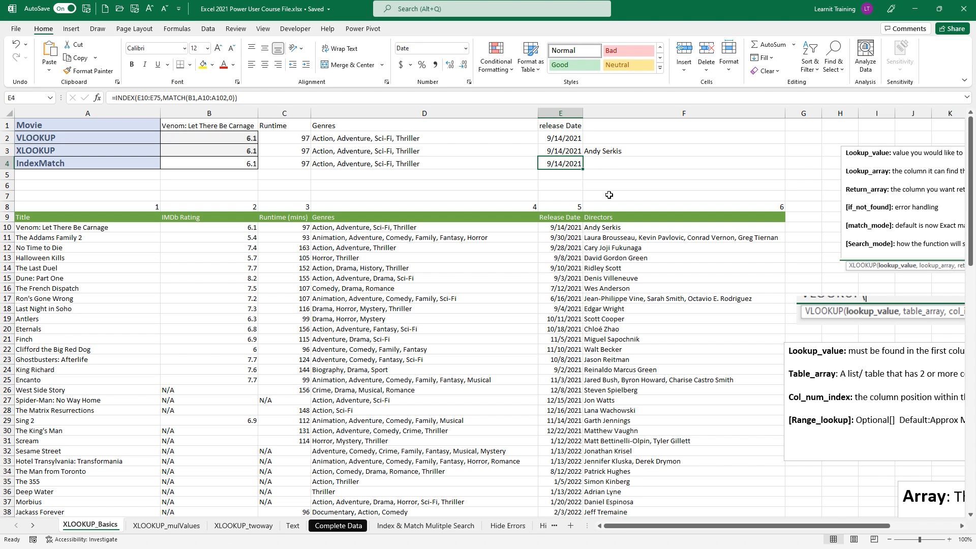
- Examine the arguments of the VLOOKUP in B2, the XLOOKUP in B3 and the INDEX and MATCH formula in B4
double_click(224, 136)
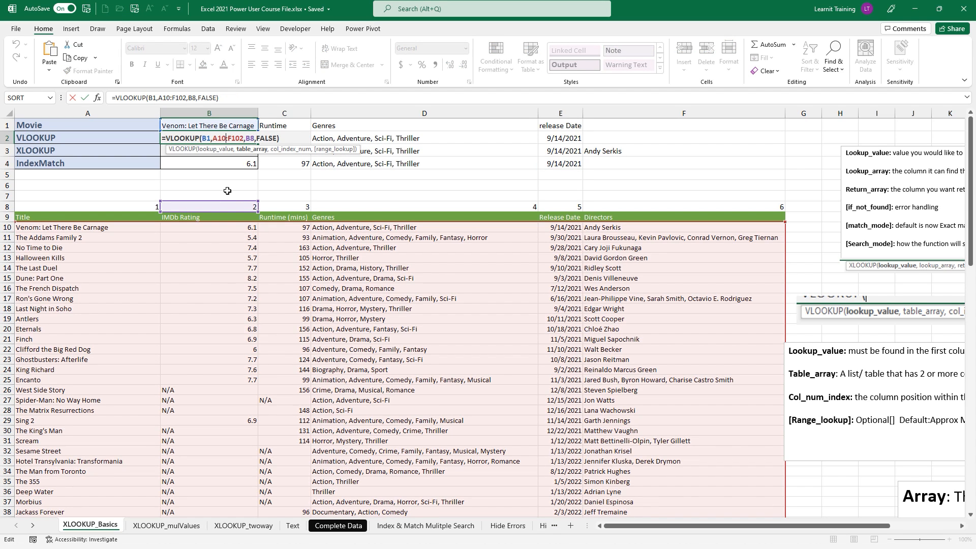
key(Escape)
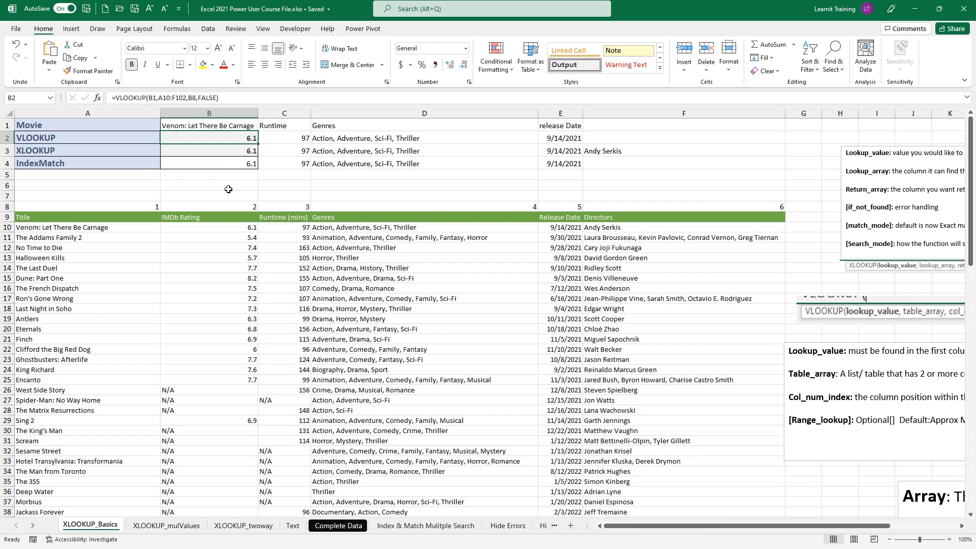
double_click(227, 154)
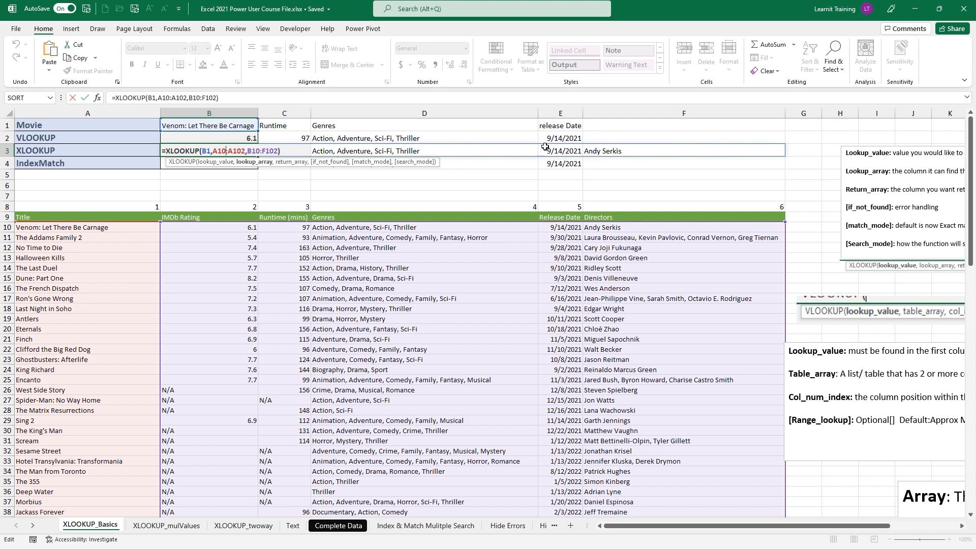
key(Escape)
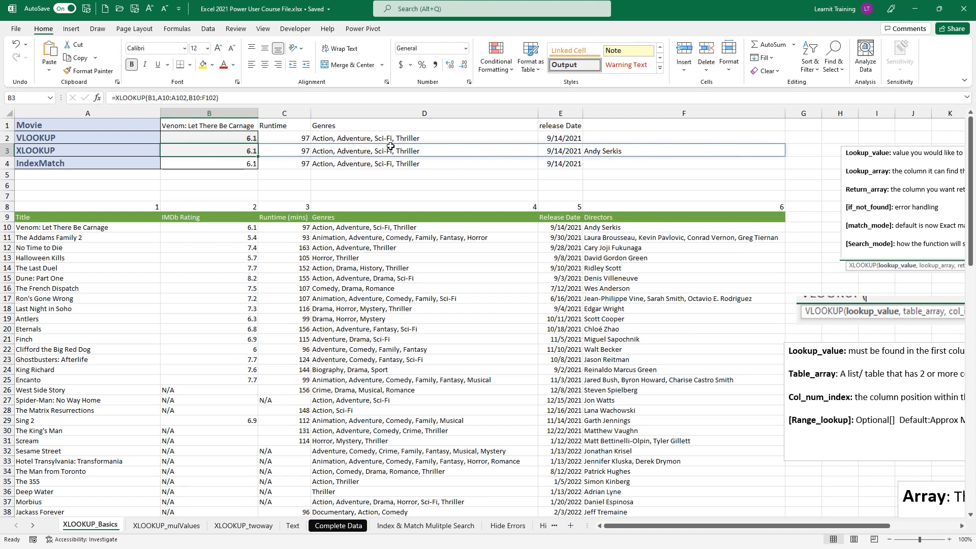
double_click(182, 166)
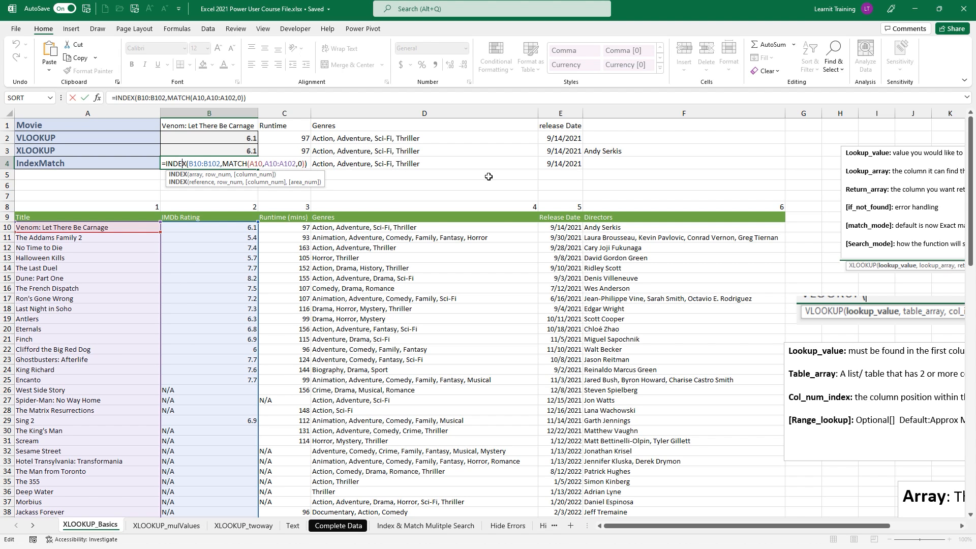
key(Escape)
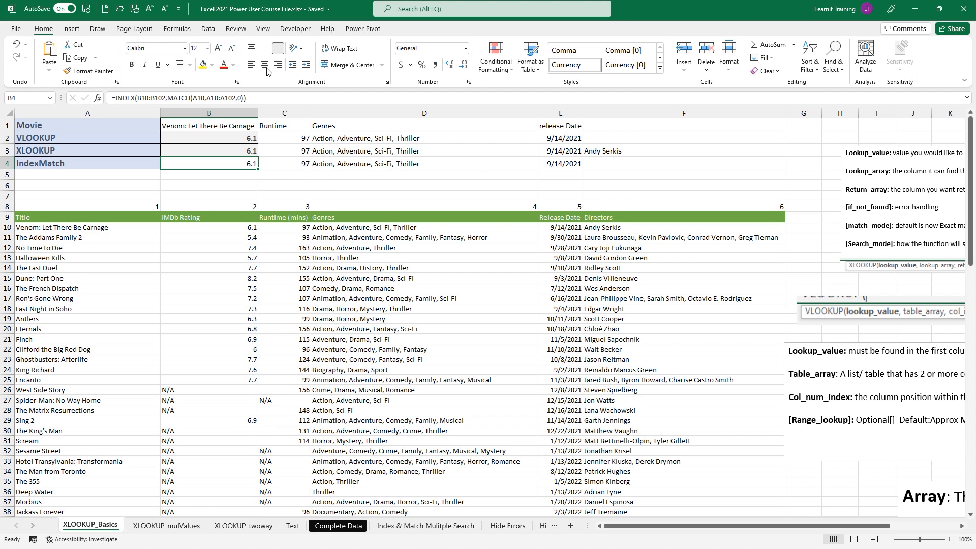
- Show formulas instead of results on the sheet and autofit all column widths
click(178, 28)
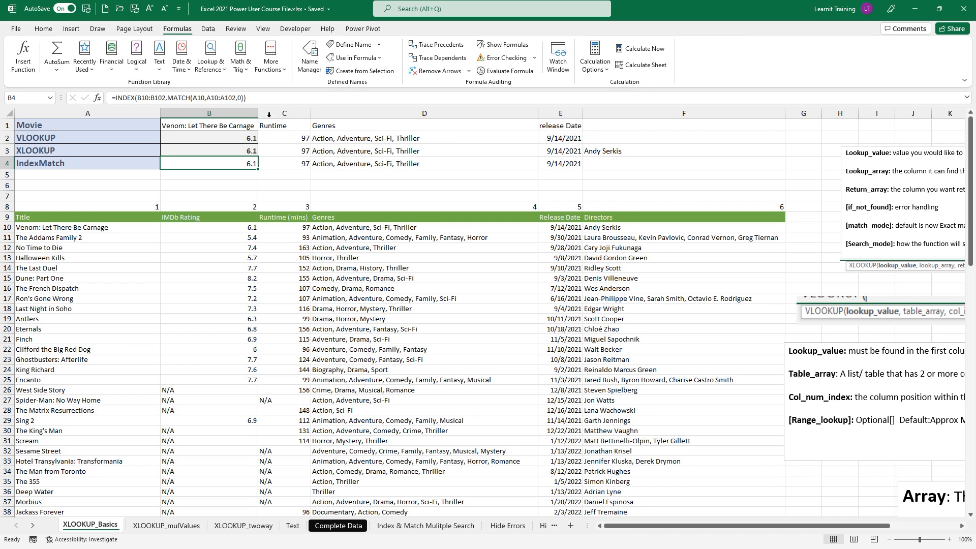
click(503, 44)
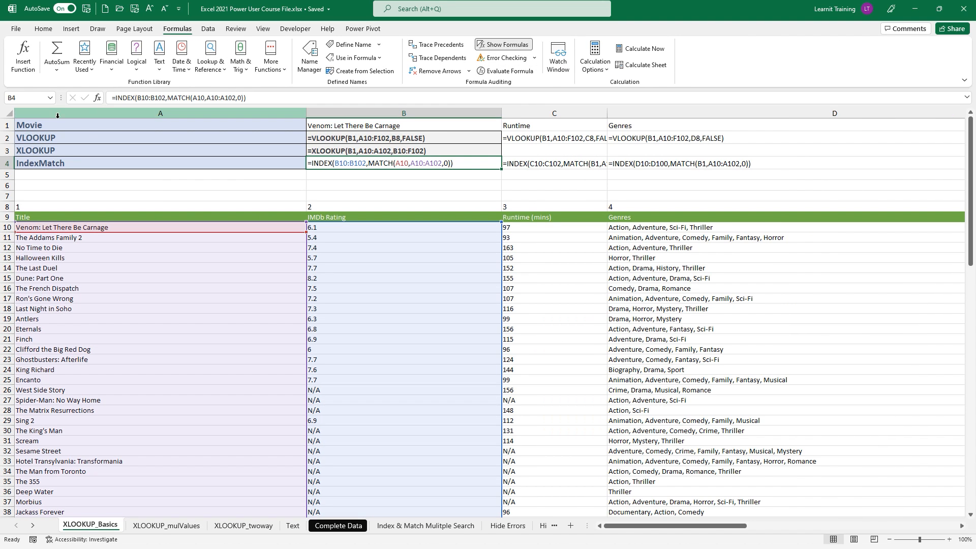
click(9, 113)
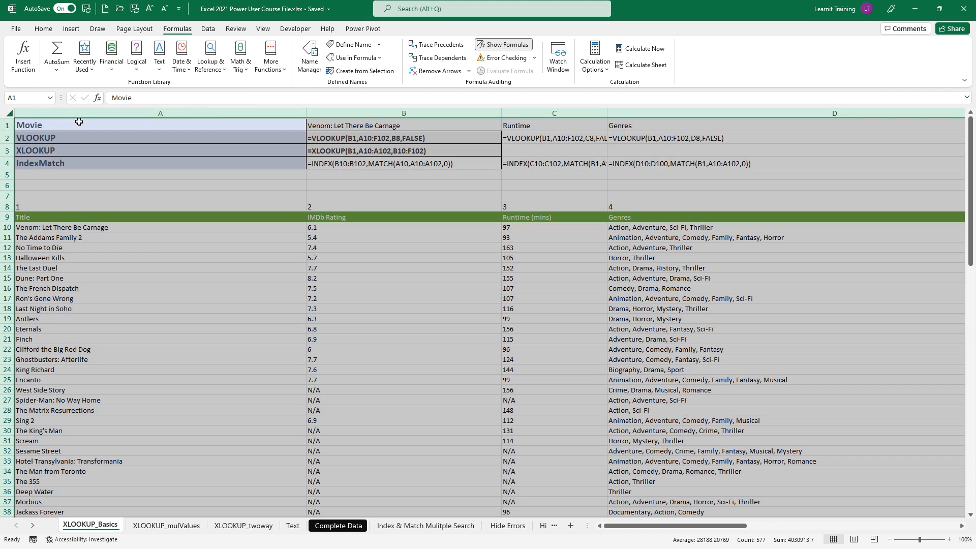
double_click(306, 113)
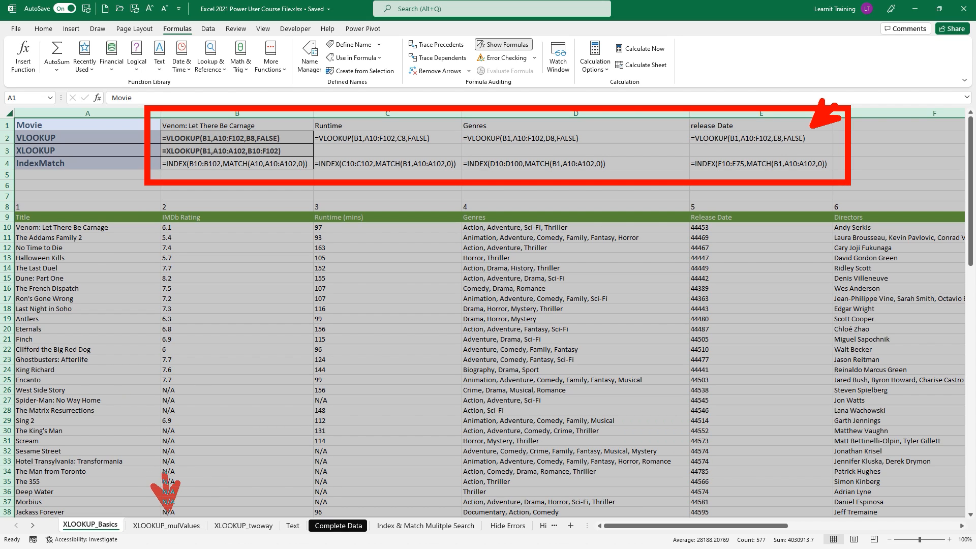
drag(238, 506, 234, 461)
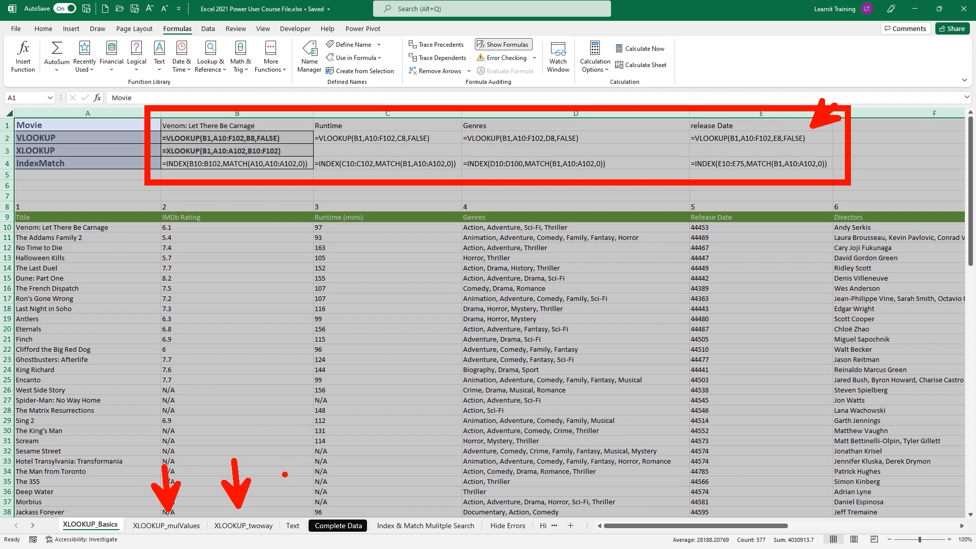
drag(272, 506, 314, 544)
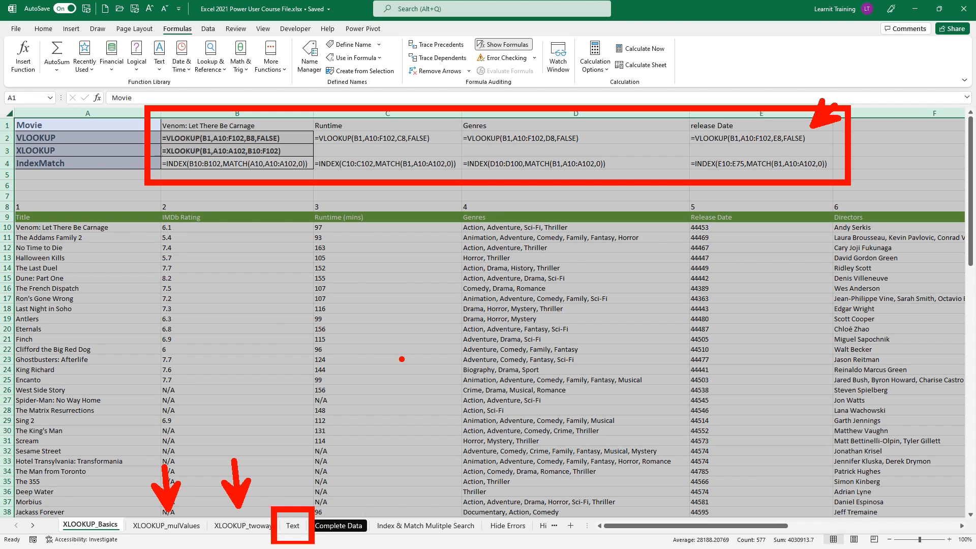
key(Escape)
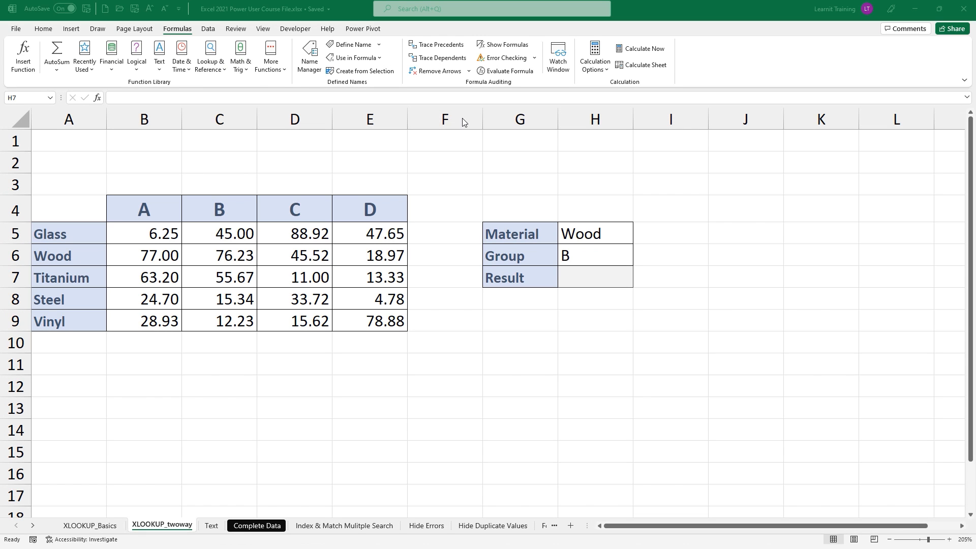
key(ctrl+2)
drag(170, 510, 169, 464)
drag(123, 515, 209, 541)
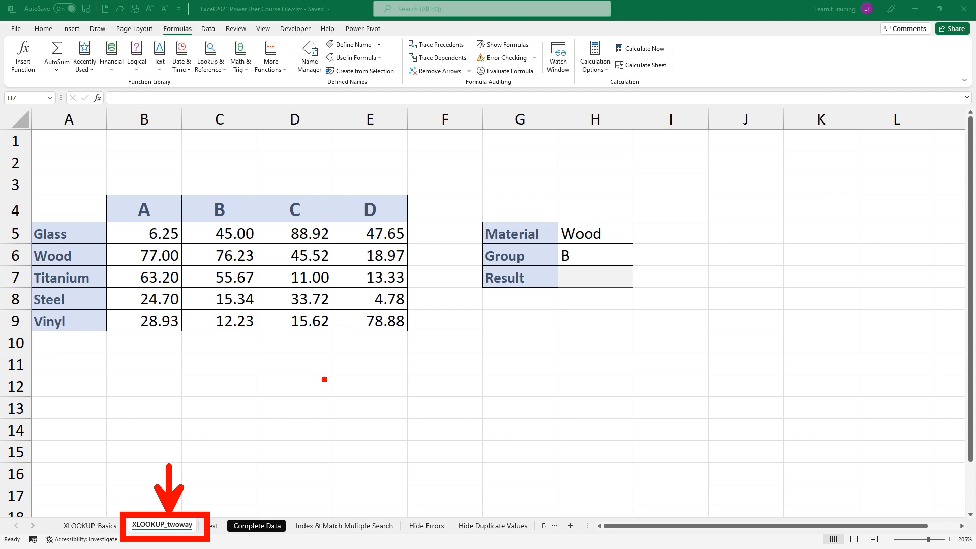
mouse_move(12, 180)
mouse_down()
mouse_move(66, 221)
mouse_move(258, 315)
mouse_move(511, 396)
mouse_move(423, 381)
mouse_up()
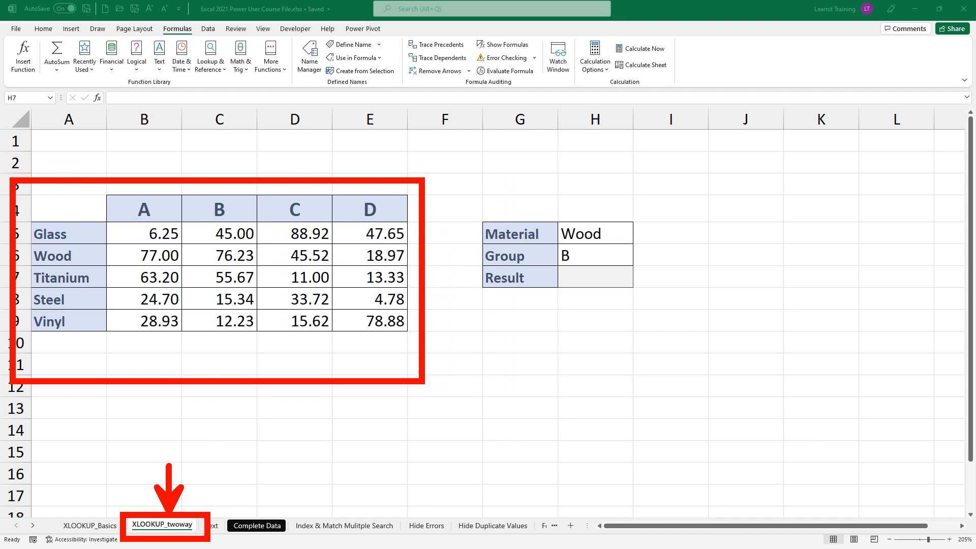
drag(292, 198, 292, 148)
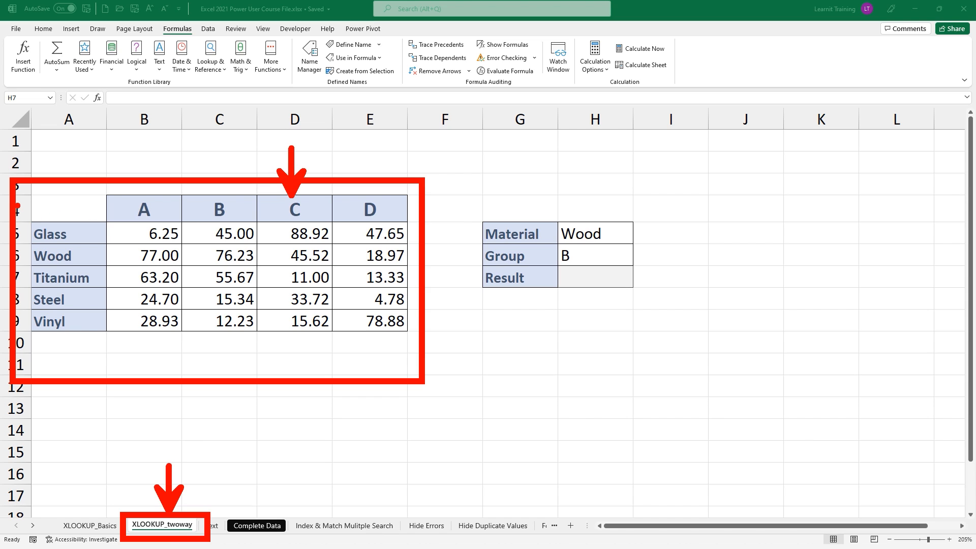
mouse_move(16, 188)
mouse_down()
mouse_move(76, 333)
mouse_move(108, 371)
mouse_up()
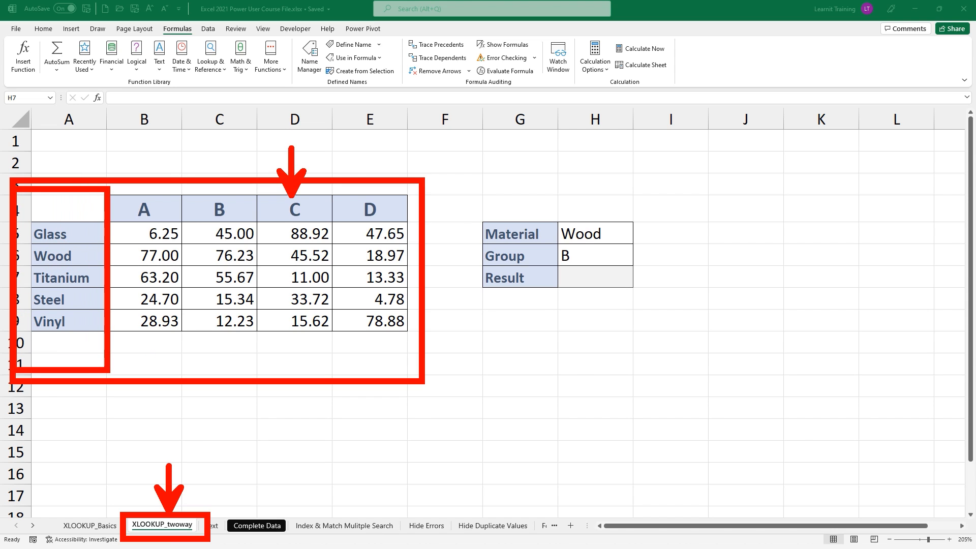
drag(490, 218, 458, 178)
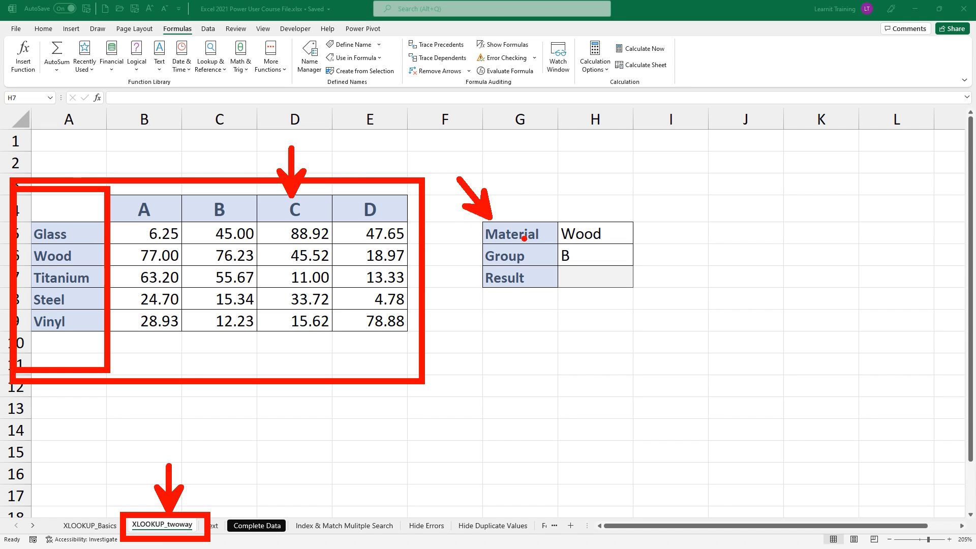
mouse_move(628, 205)
mouse_down()
mouse_move(610, 222)
mouse_move(621, 233)
mouse_up()
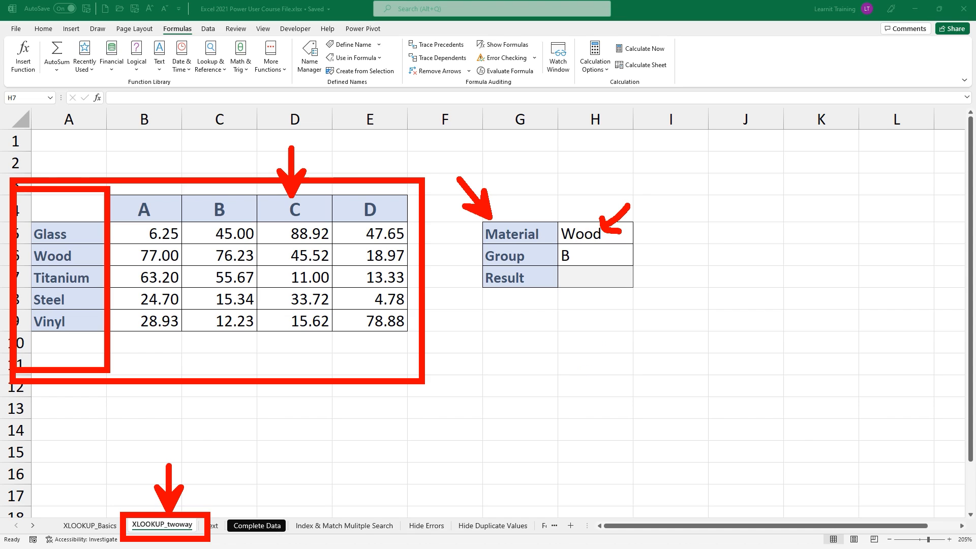
drag(218, 174, 219, 122)
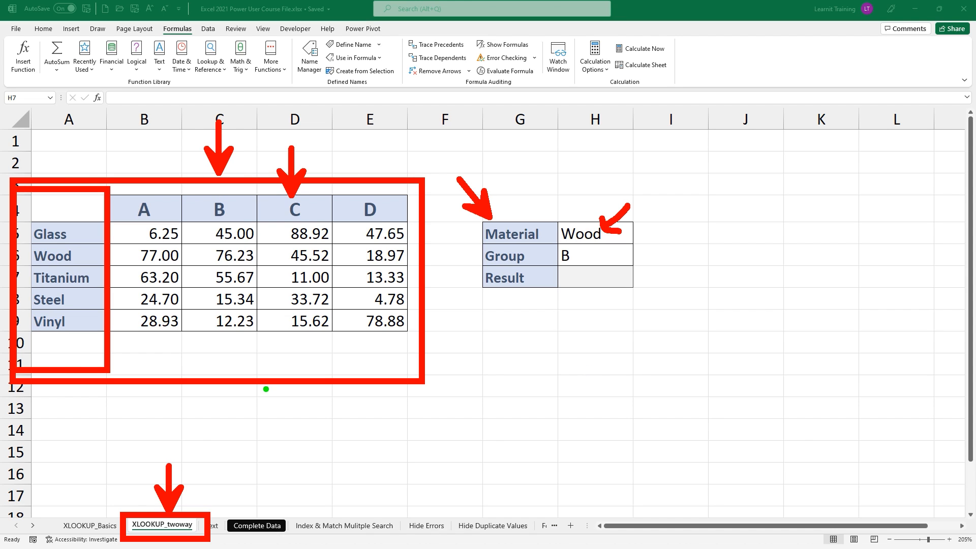
mouse_move(172, 237)
mouse_down()
mouse_move(220, 270)
mouse_move(264, 275)
mouse_move(318, 306)
mouse_up()
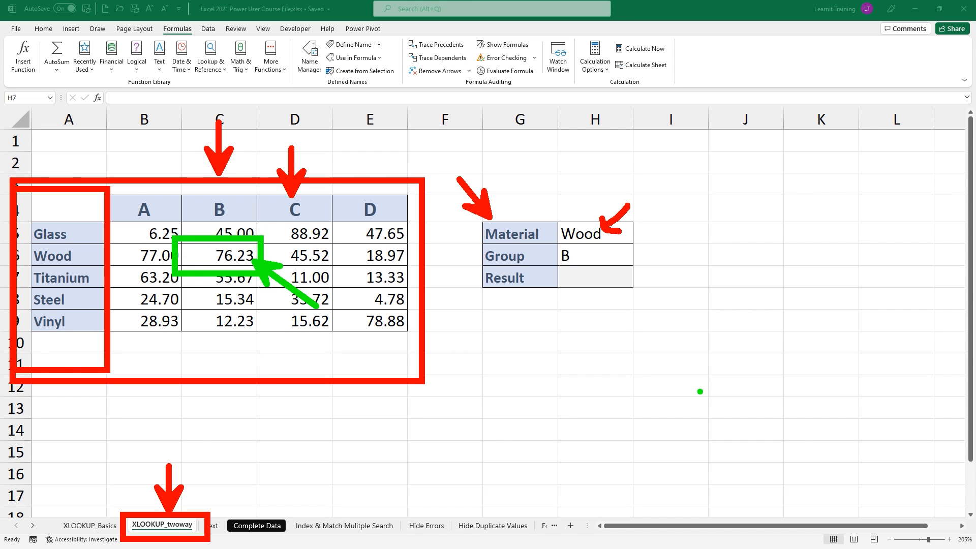
key(Escape)
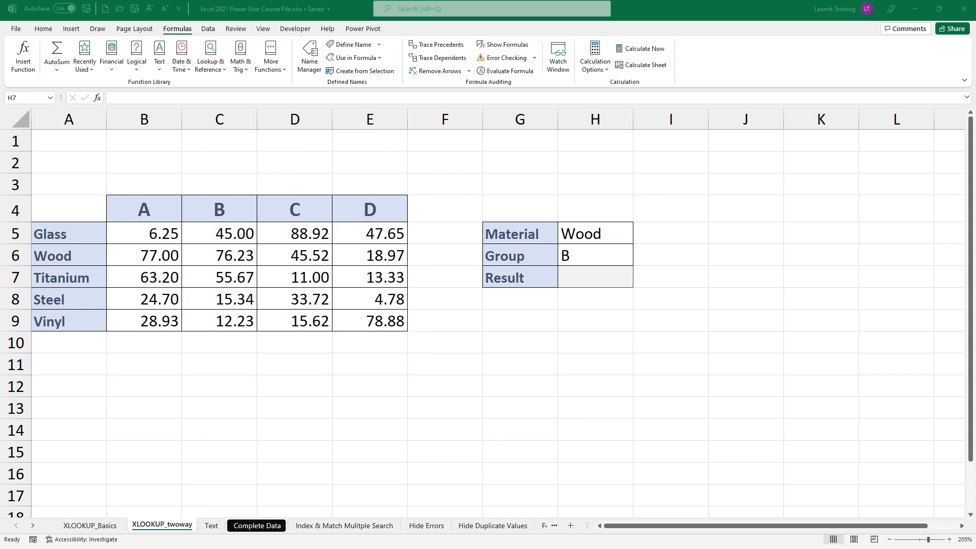
- Start an XLOOKUP in H7 with the material in H5 as lookup value and A5:A9 as lookup array
click(570, 279)
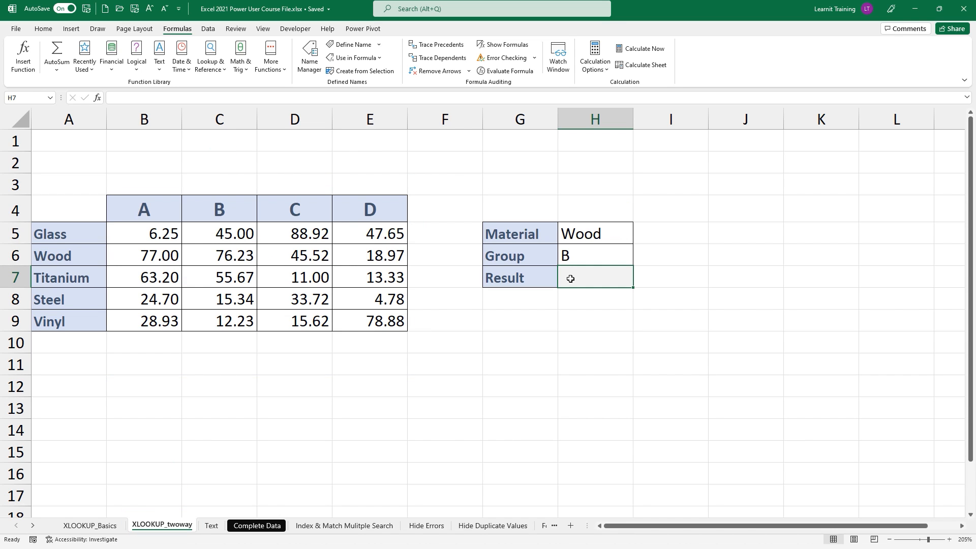
text(=xl)
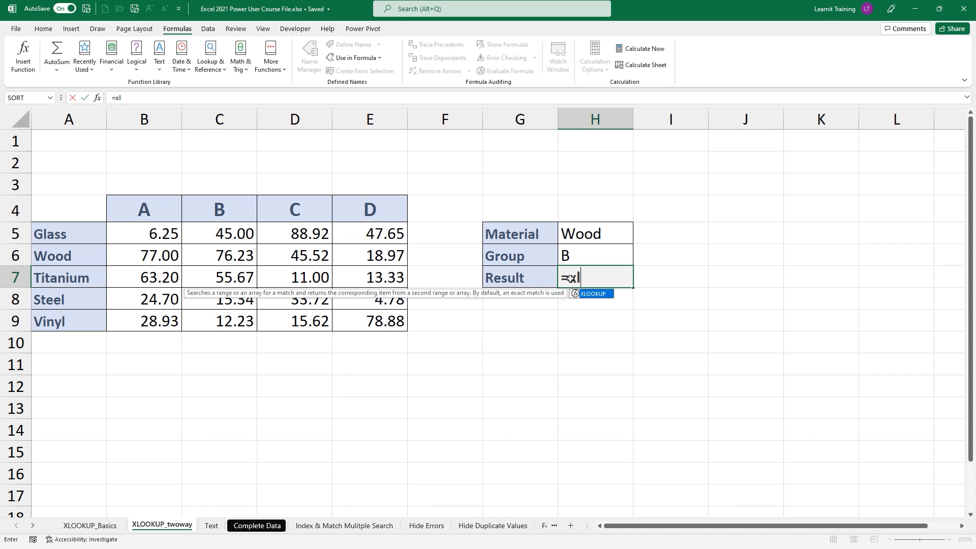
key(Tab)
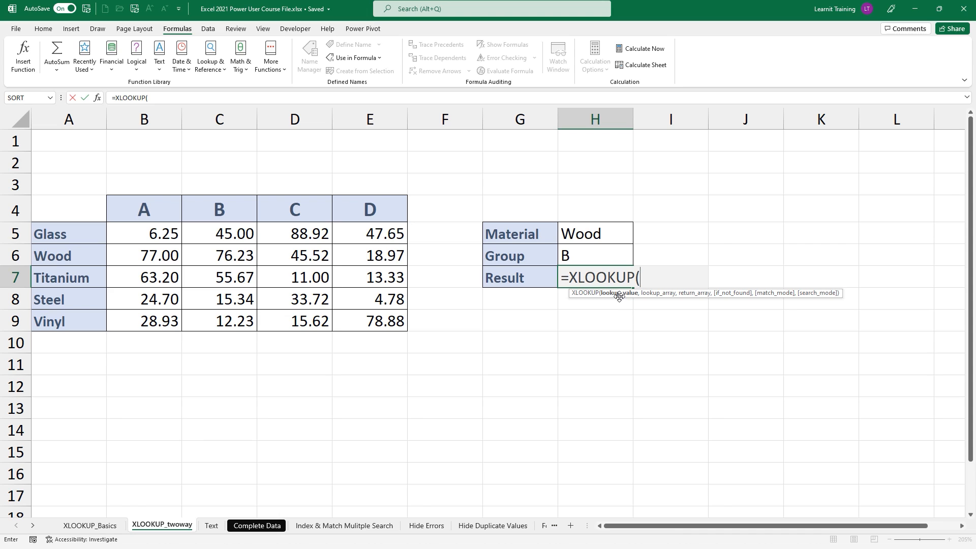
click(585, 230)
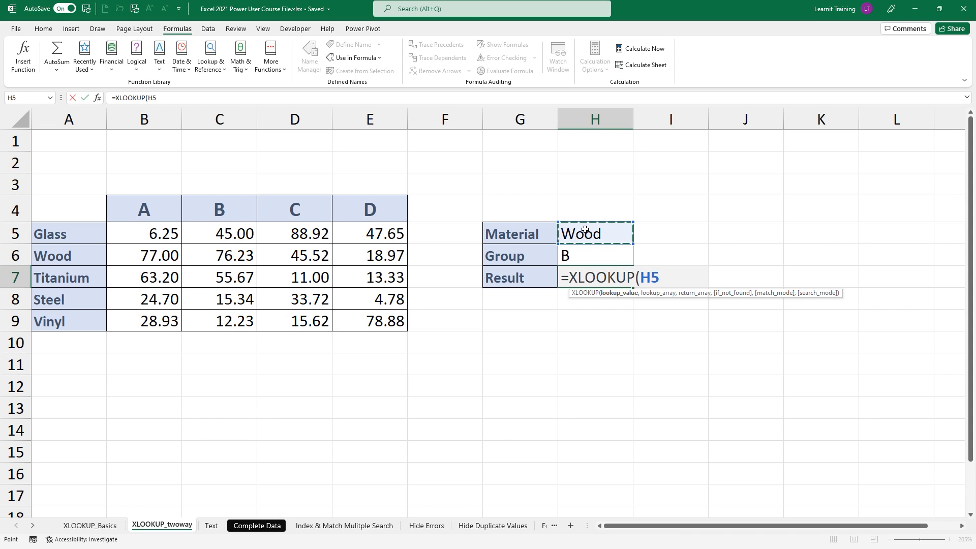
text(,)
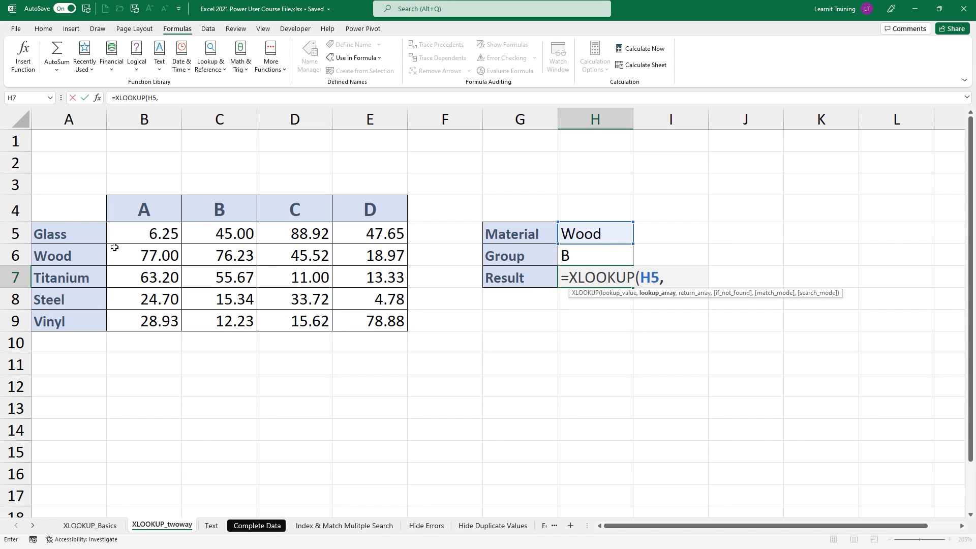
drag(66, 231, 73, 321)
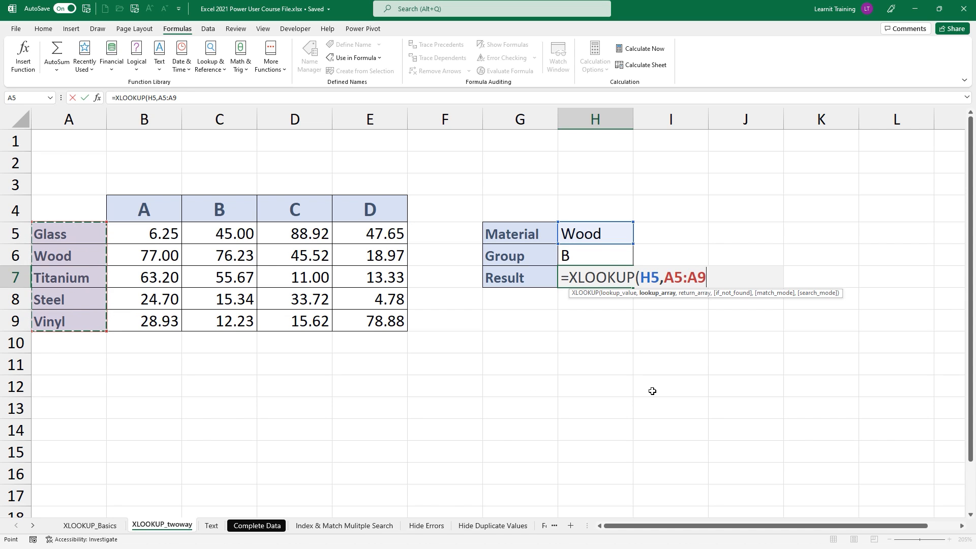
- Nest an XLOOKUP of H6 in B4:E4 returning B5:E9 as the return array, and enter the H7 formula
text(,xl)
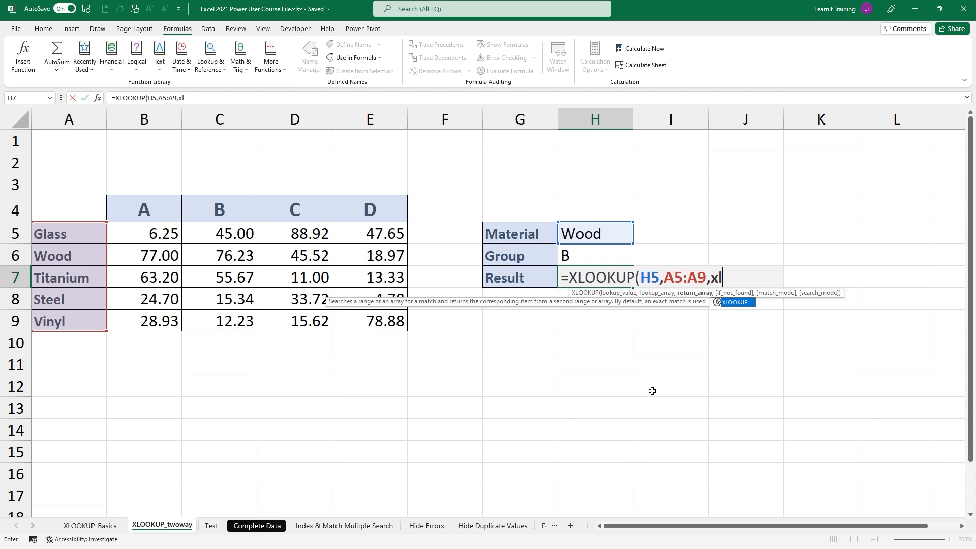
key(Tab)
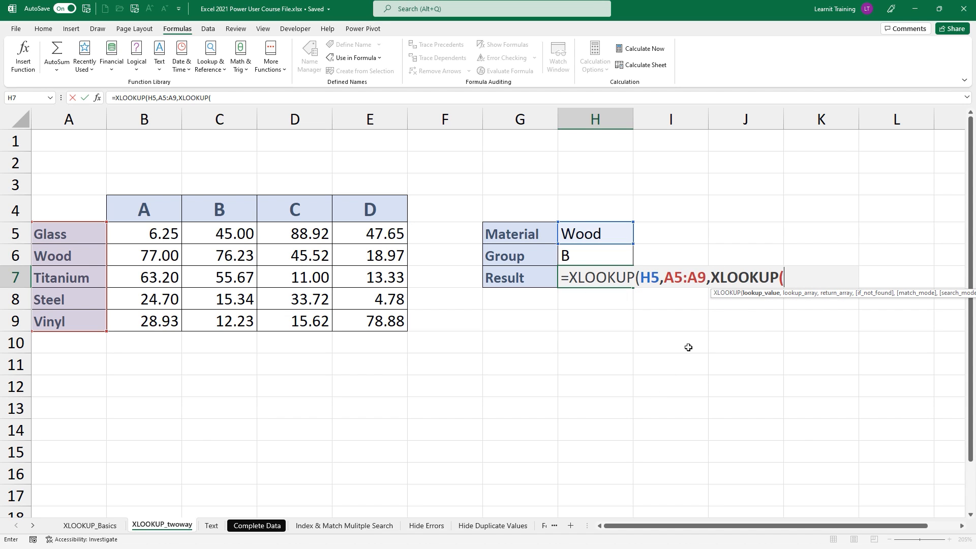
click(573, 258)
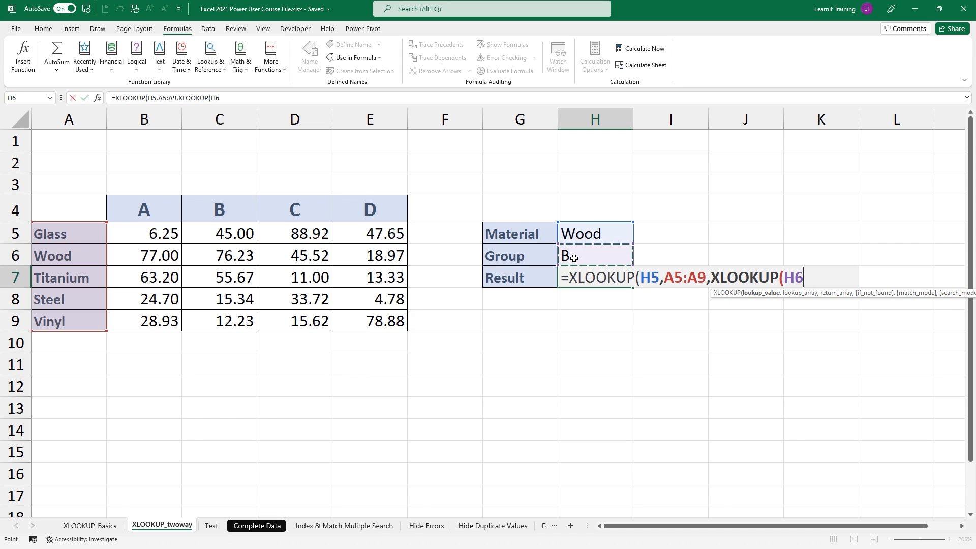
text(,)
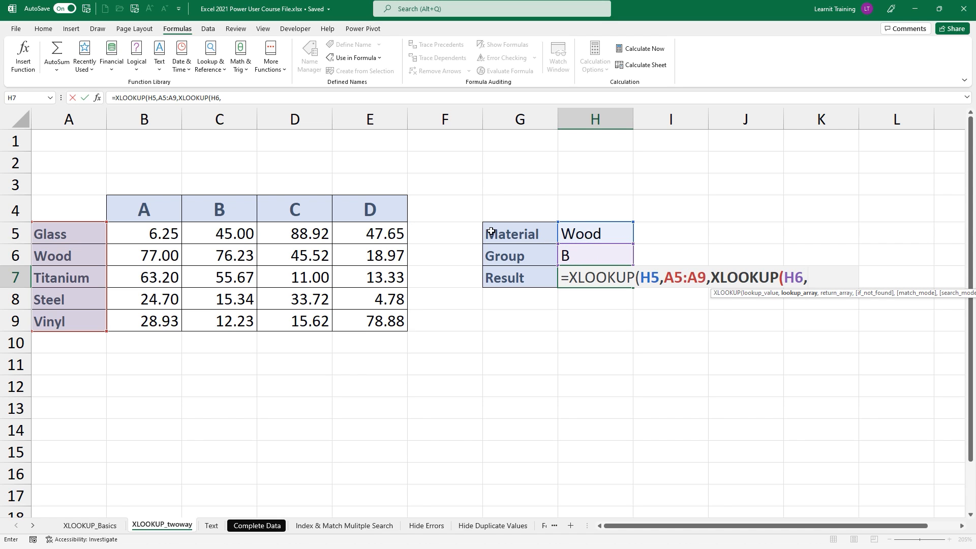
drag(125, 216, 347, 206)
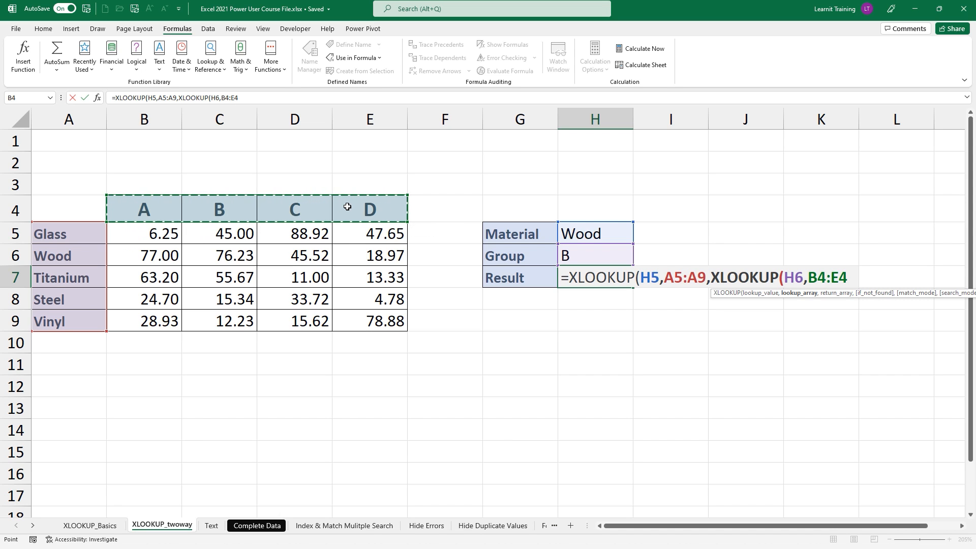
text(,)
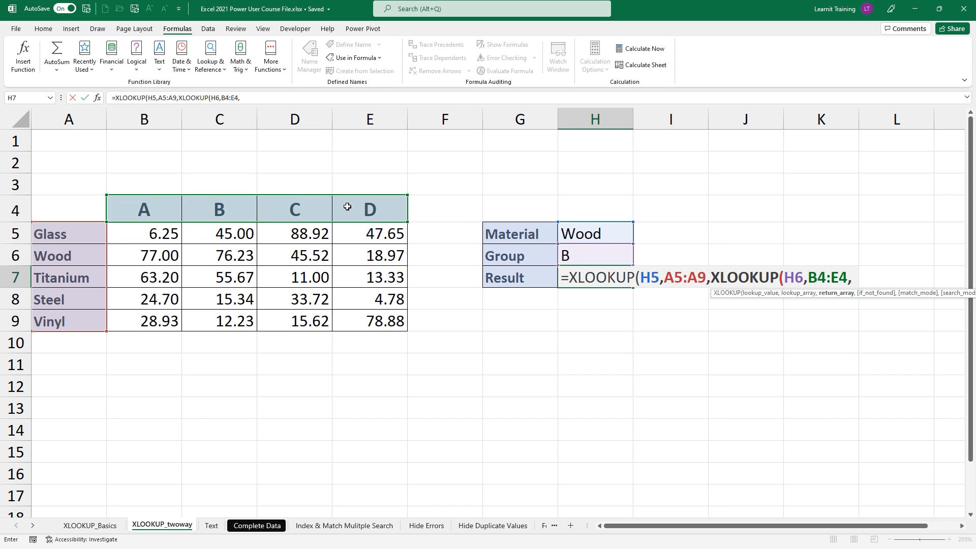
drag(127, 234, 382, 318)
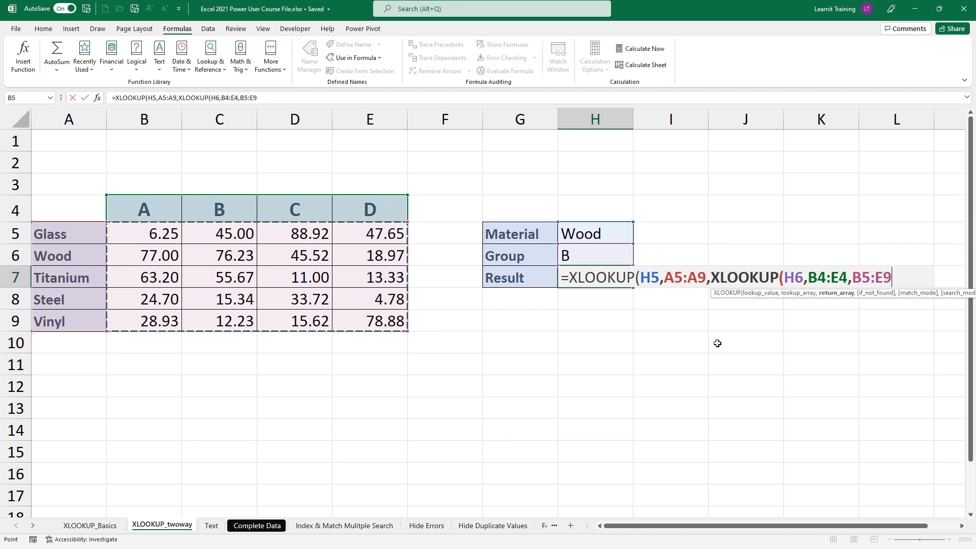
text()))
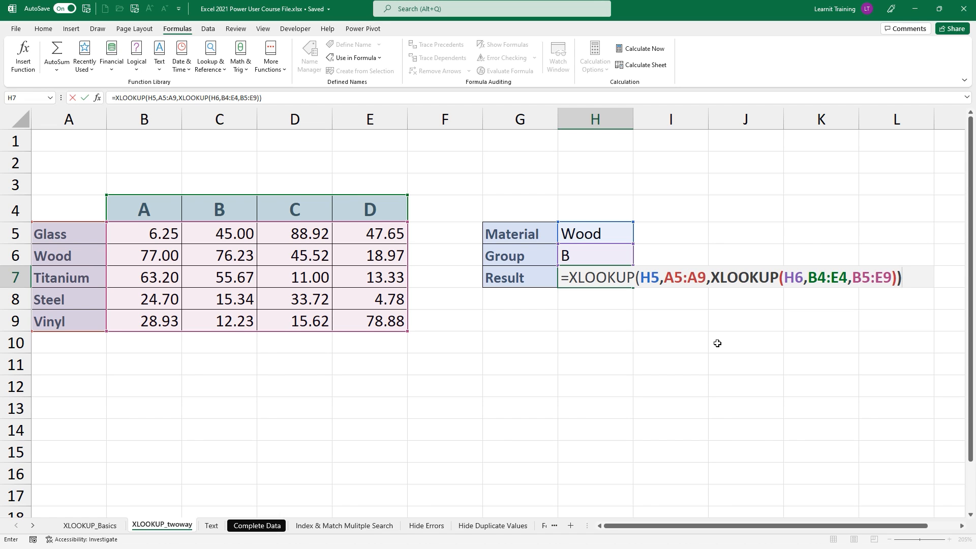
key(Return)
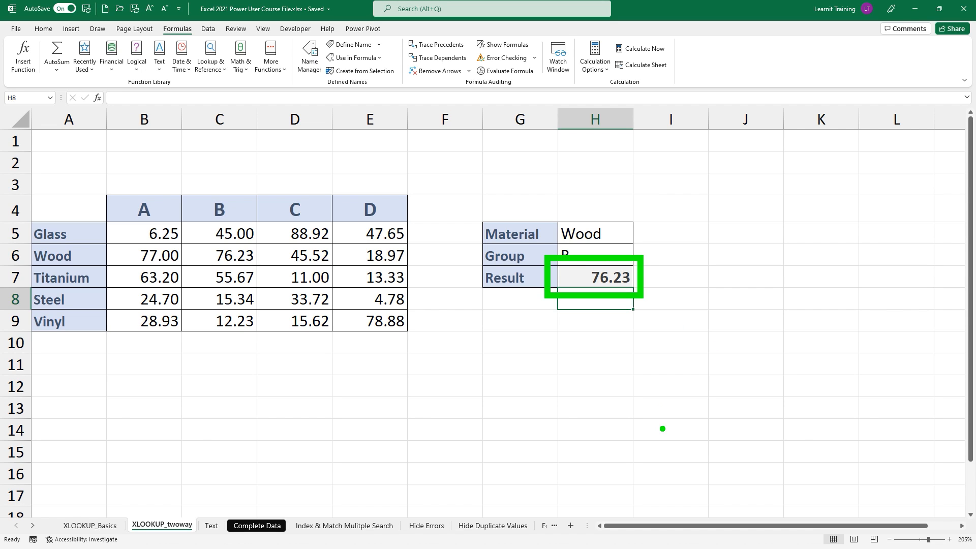
- Copy the nested XLOOKUP formula text from H7 and use it as a reference to jump to the cell it returns
click(579, 279)
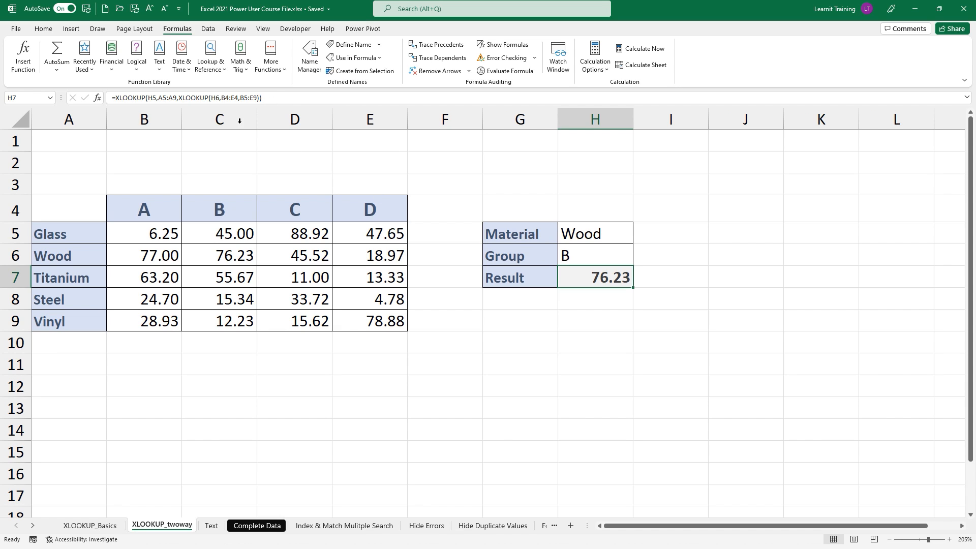
drag(262, 97, 105, 102)
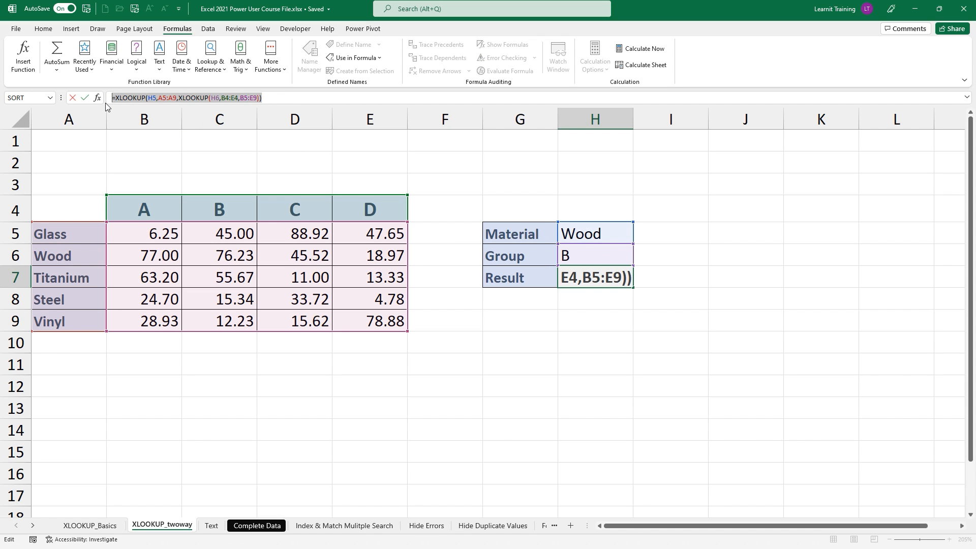
click(23, 99)
click(283, 447)
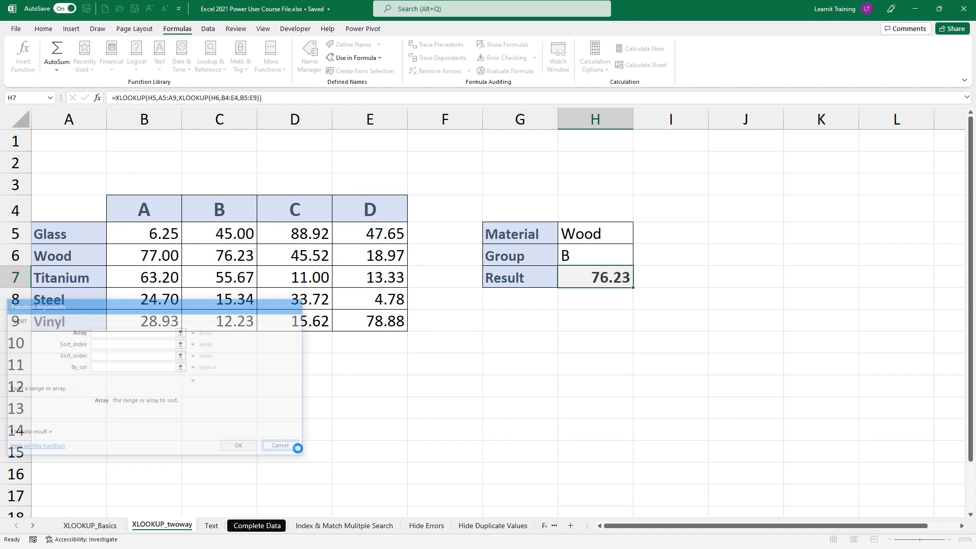
click(7, 100)
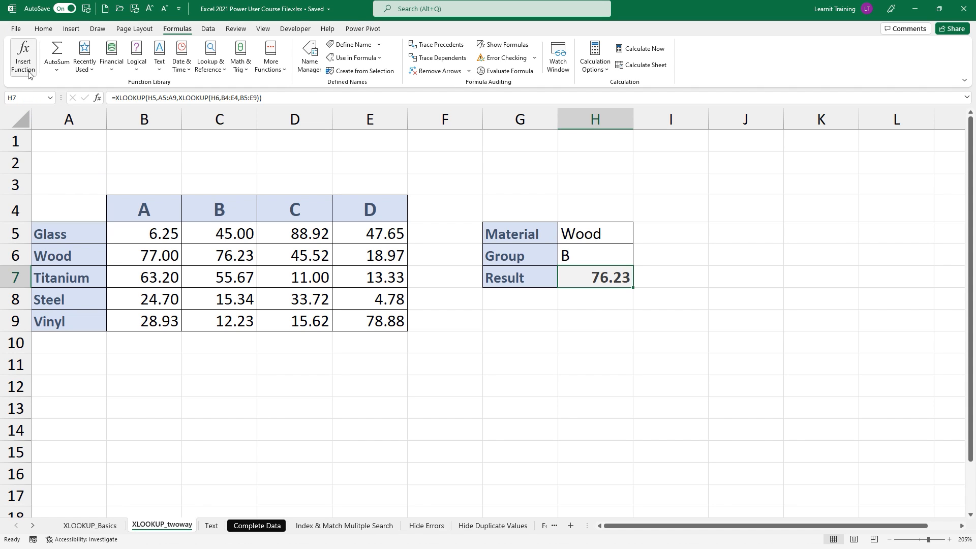
key(ctrl+v)
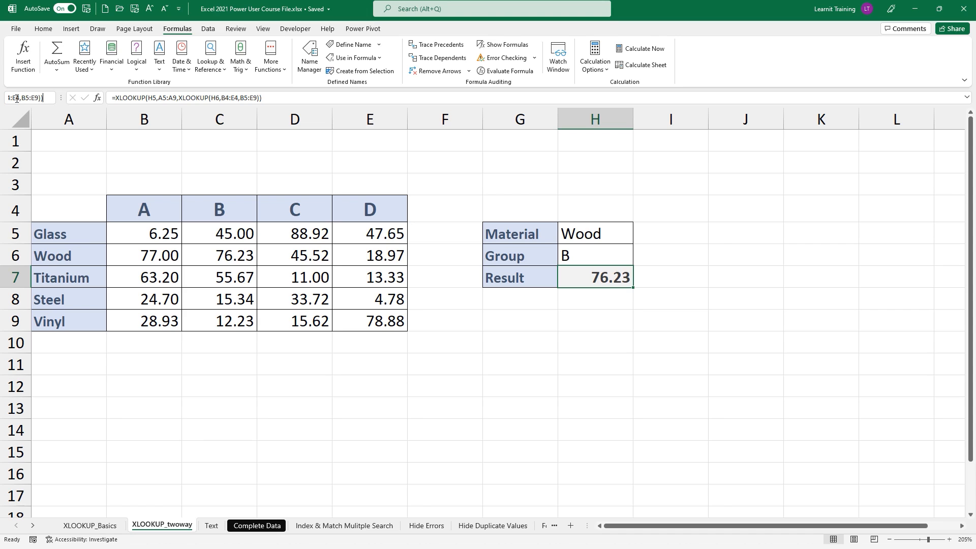
key(Return)
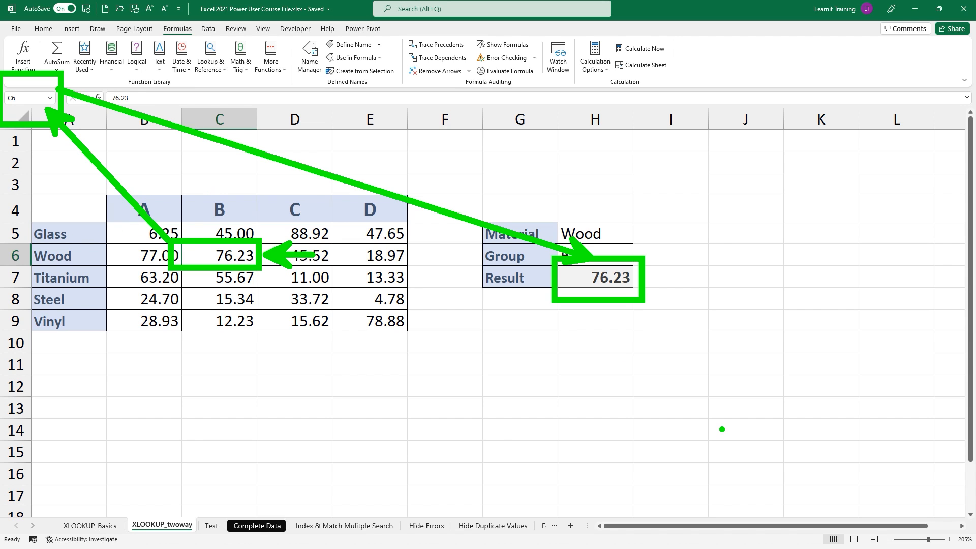
- Show results instead of formulas on the XLOOKUP_Basics sheet and select the XLOOKUP cell B3
click(92, 526)
click(214, 160)
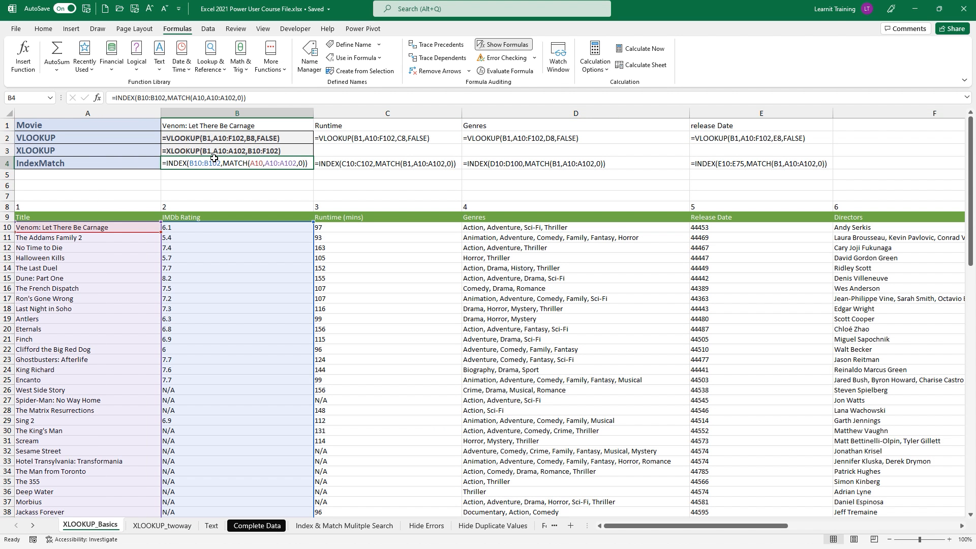
click(496, 46)
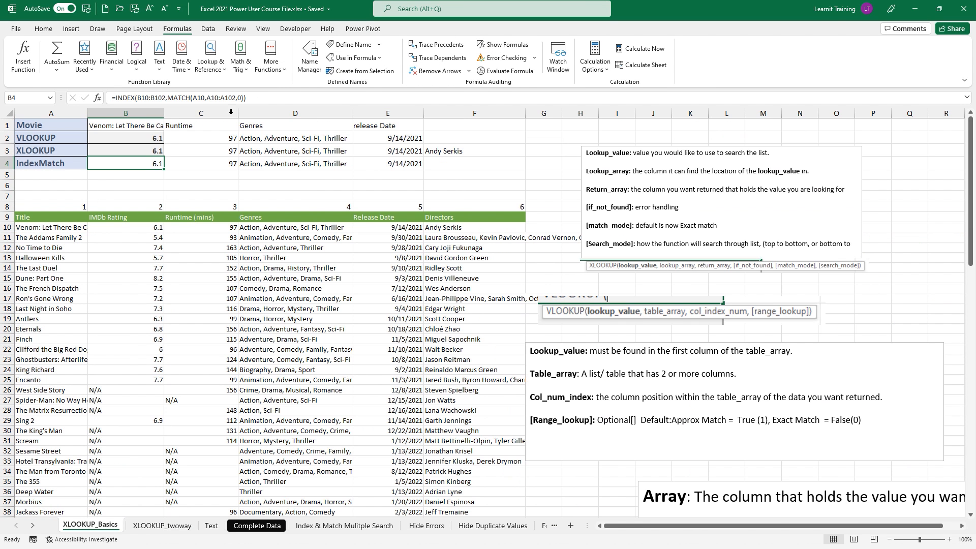
click(122, 150)
key(ctrl+c)
click(31, 94)
key(ctrl+v)
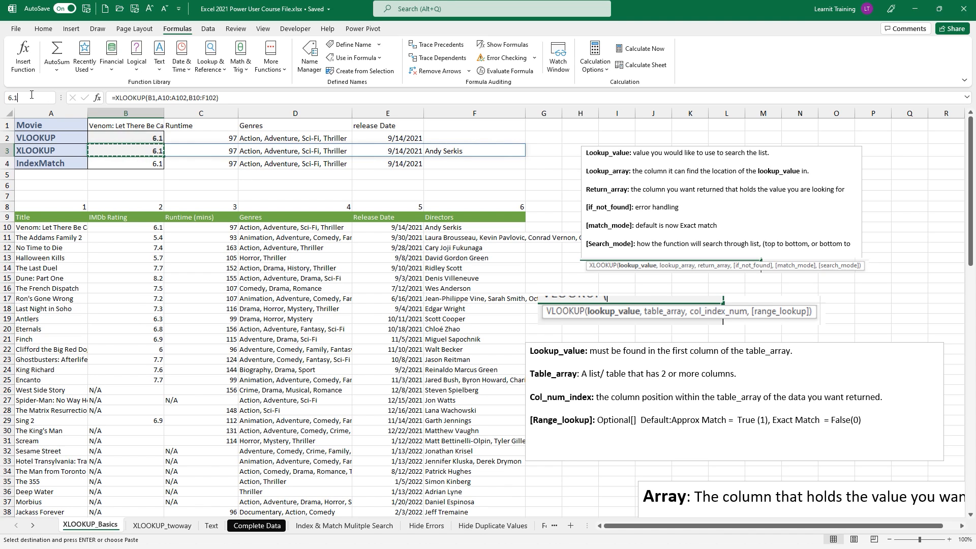
click(31, 95)
- Copy the XLOOKUP formula text from B3 and use it as a reference to jump to the range it returns
click(222, 98)
drag(222, 98, 112, 100)
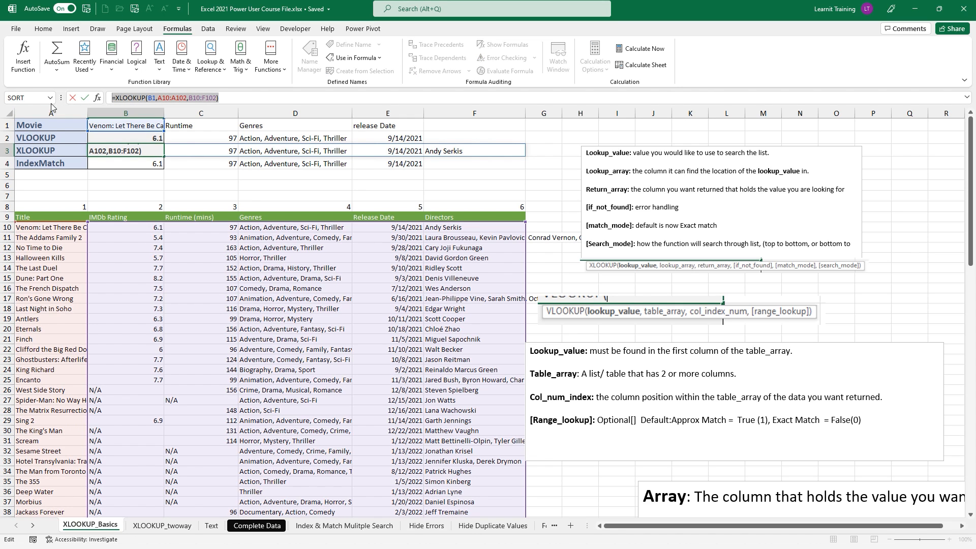
click(29, 98)
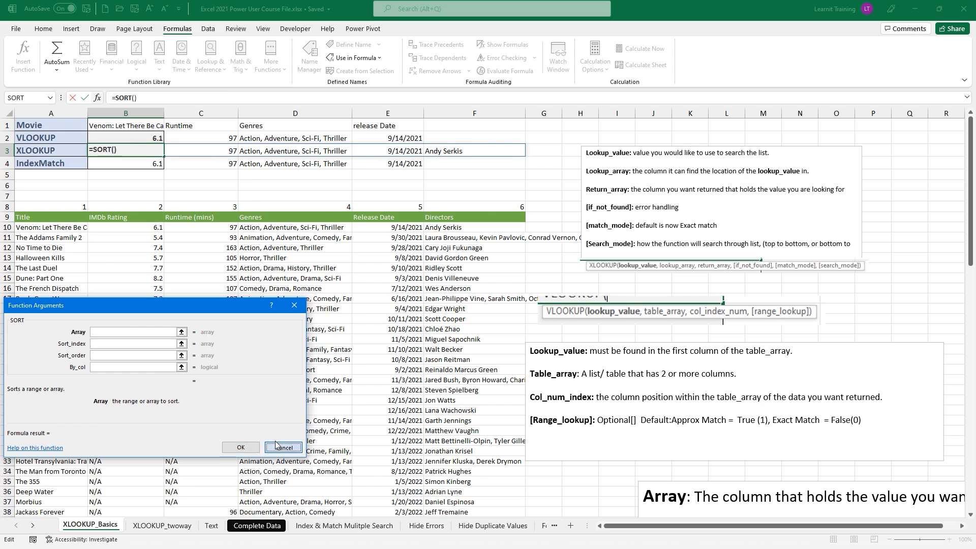
click(283, 447)
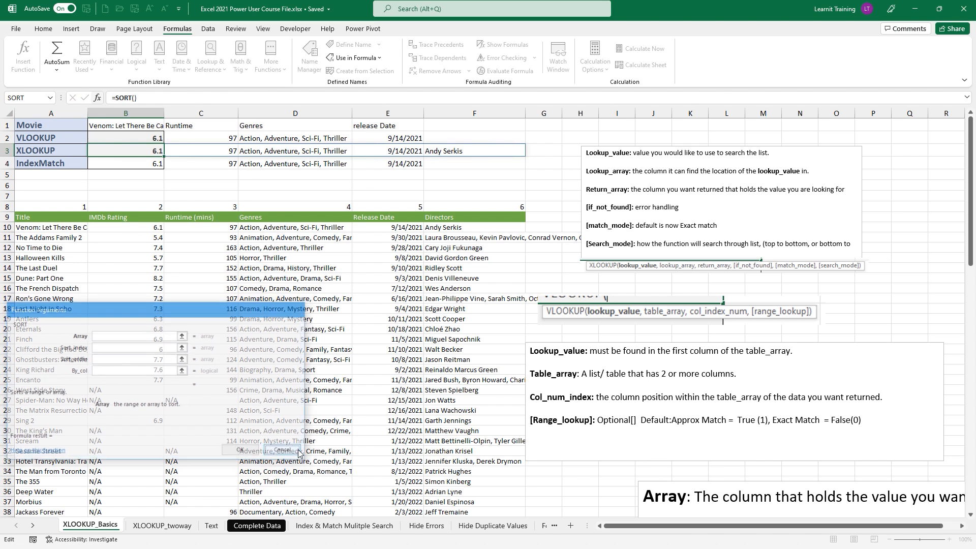
click(25, 95)
key(ctrl+v)
key(Return)
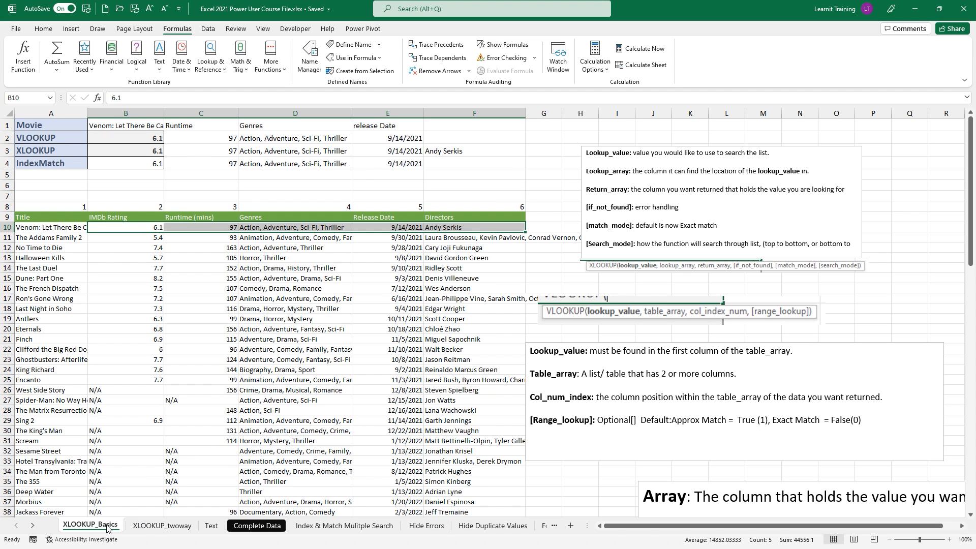
- Examine the arguments of the nested XLOOKUP formula in H7 on the XLOOKUP_twoway sheet
click(153, 525)
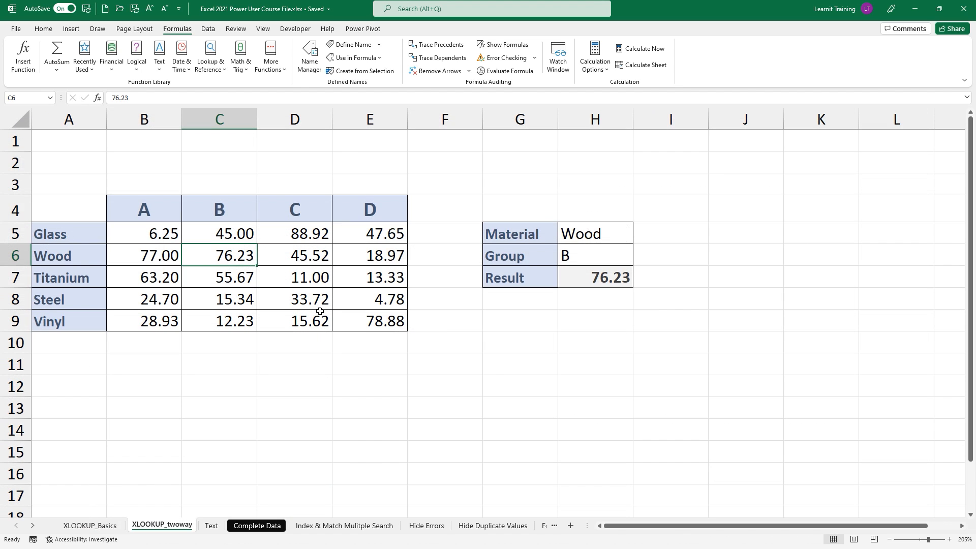
click(624, 279)
double_click(628, 279)
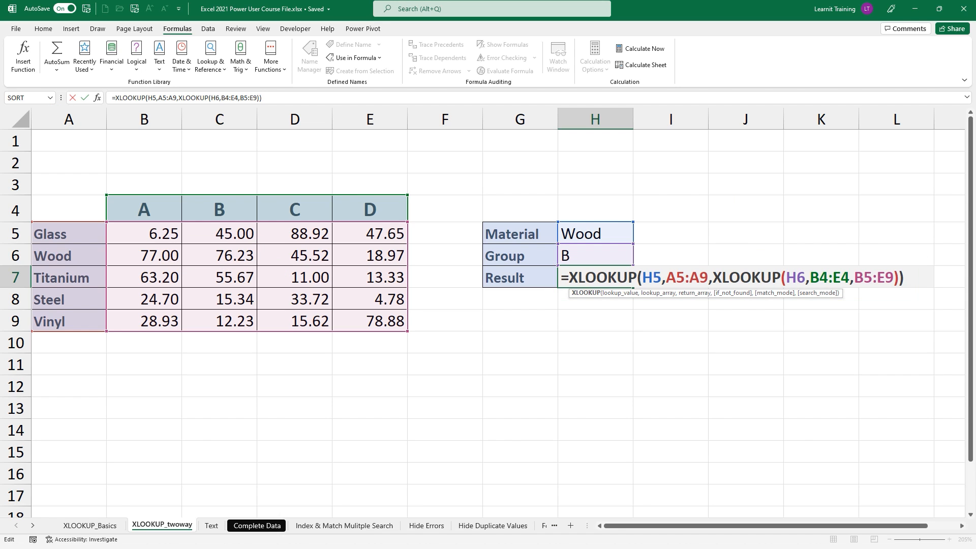
key(Return)
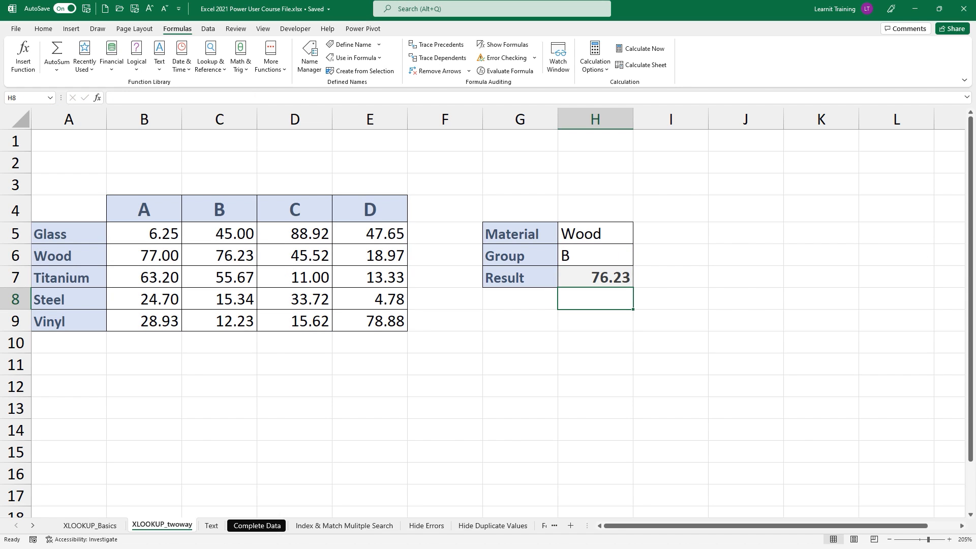
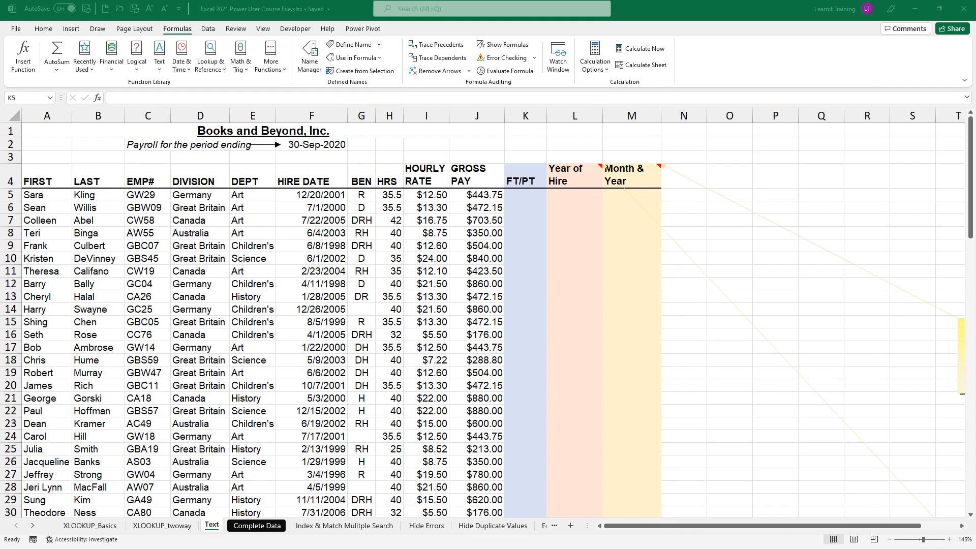
- Start an IF formula in K5 with the logical test H5>=40 on the hours worked
click(515, 194)
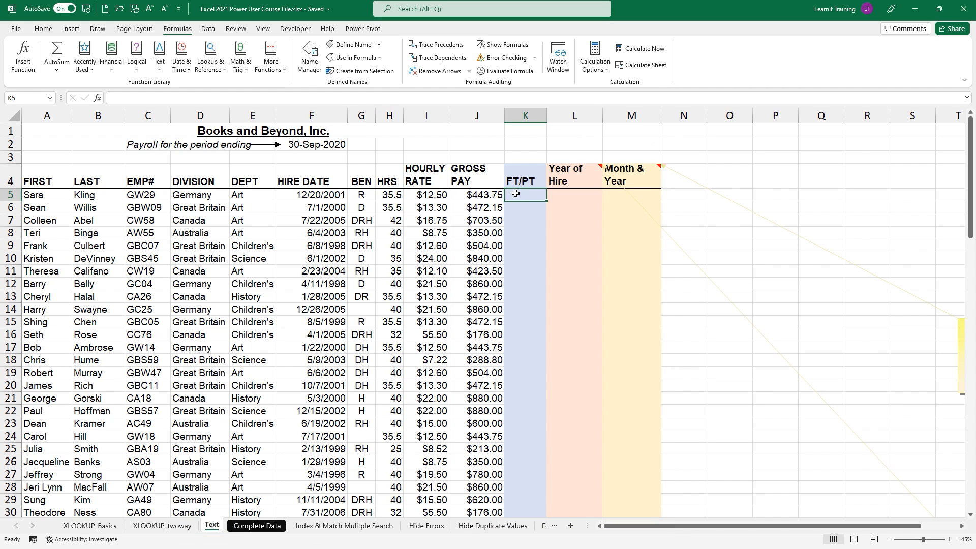
text(=)
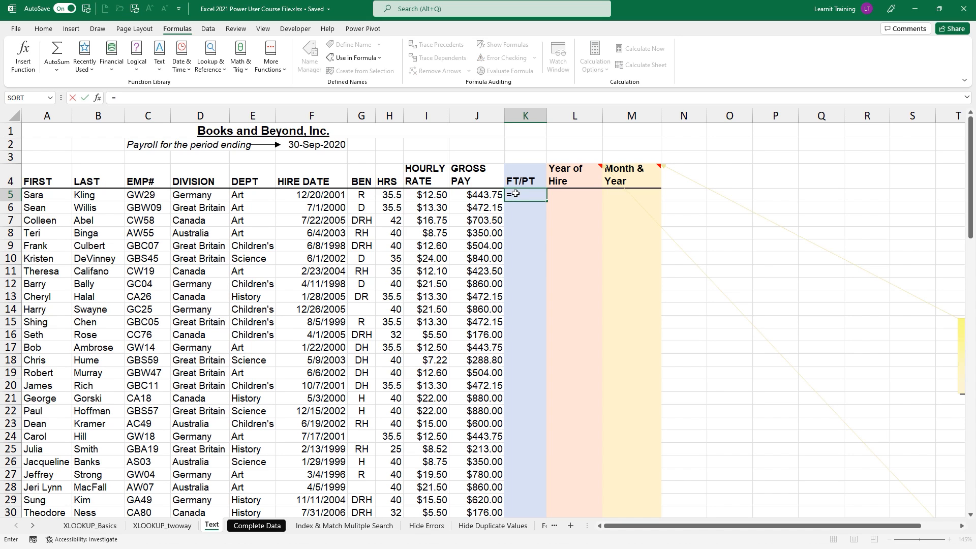
text(i)
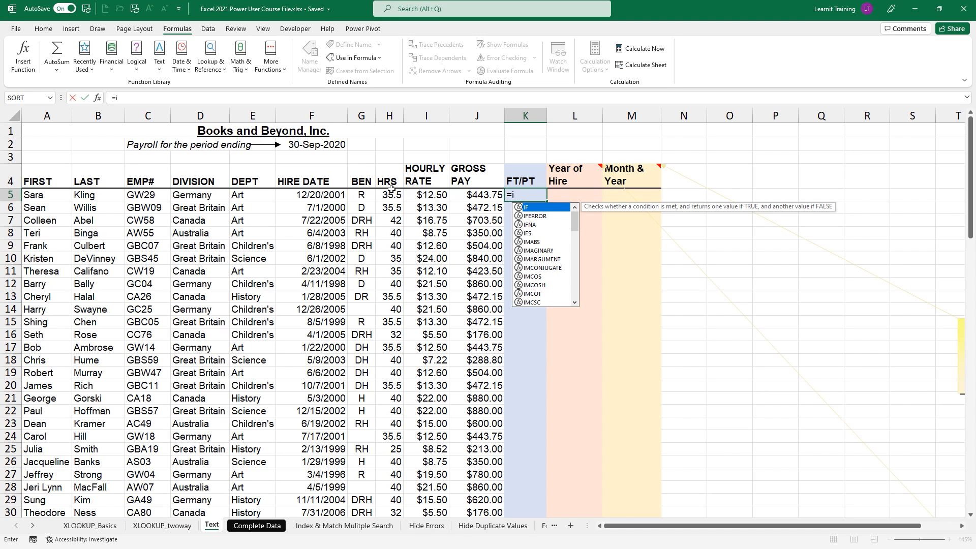
key(Tab)
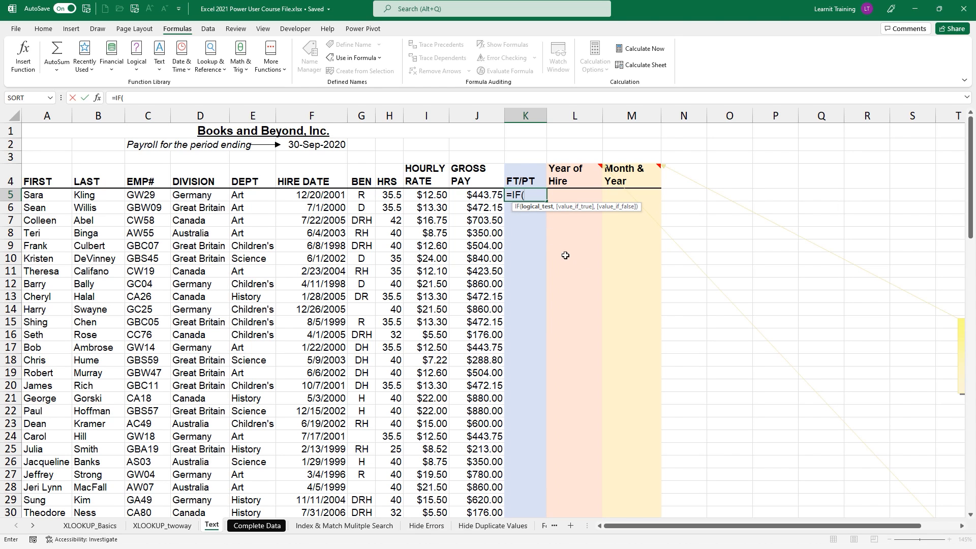
click(392, 194)
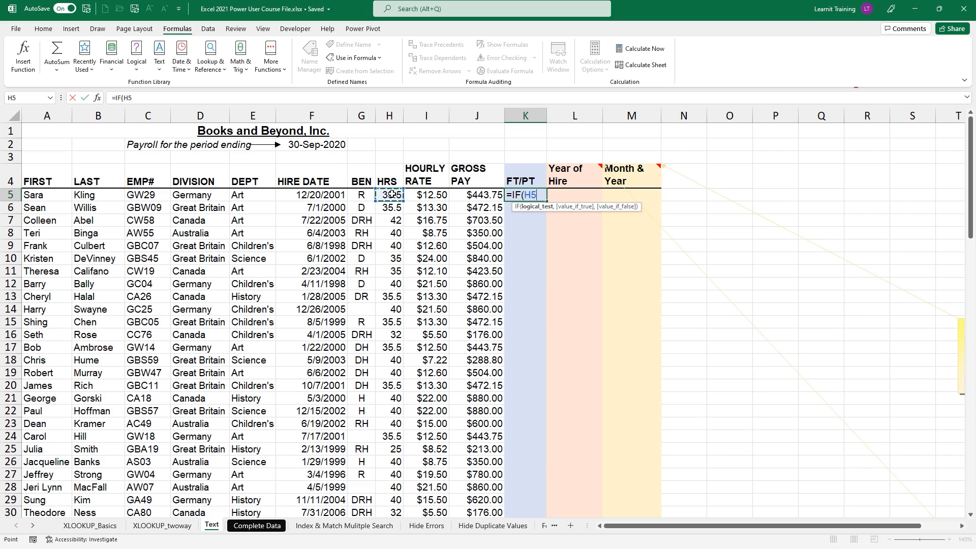
text(>=40)
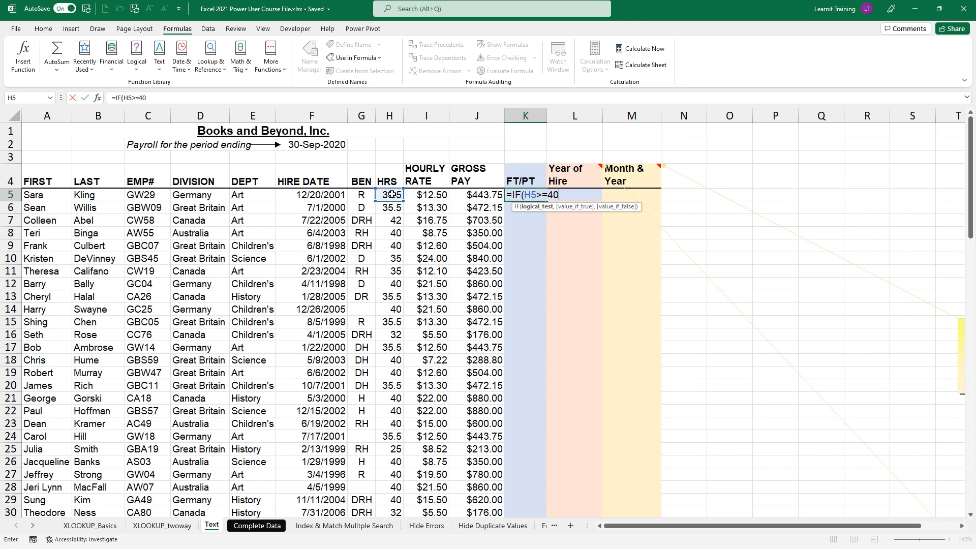
text(,)
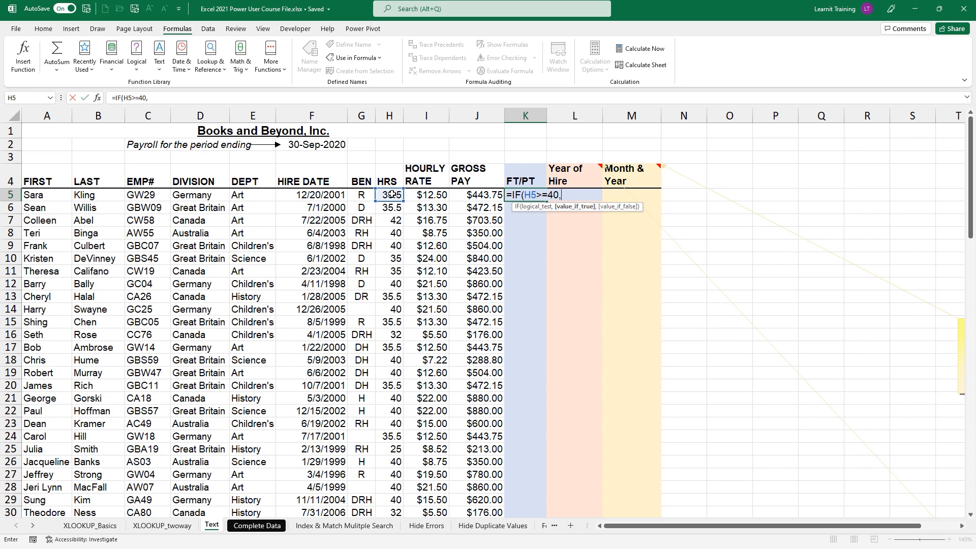
- Complete the K5 IF formula with "FT" if true and "PT" if false, and fill it down the FT/PT column
text("FT)
drag(575, 195, 561, 194)
click(588, 196)
text(,"PT")
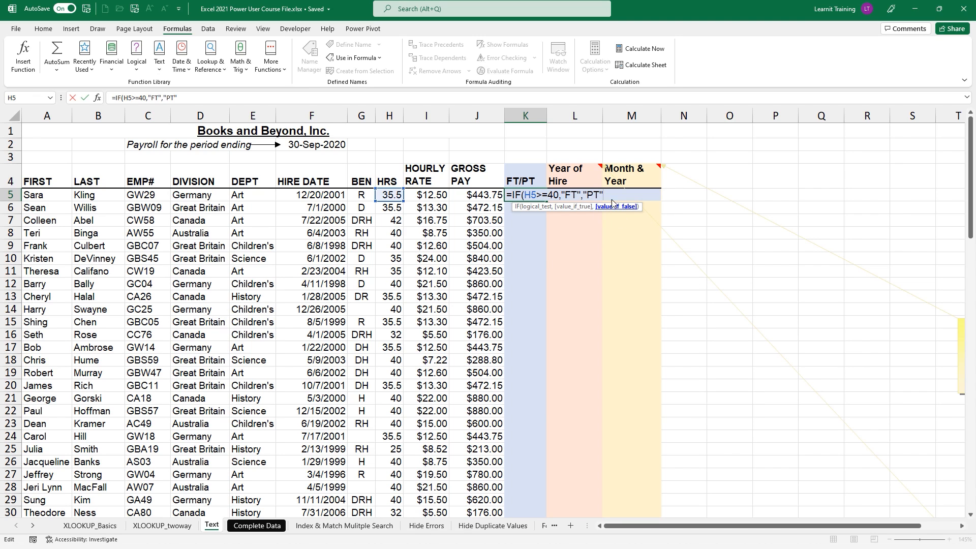
text())
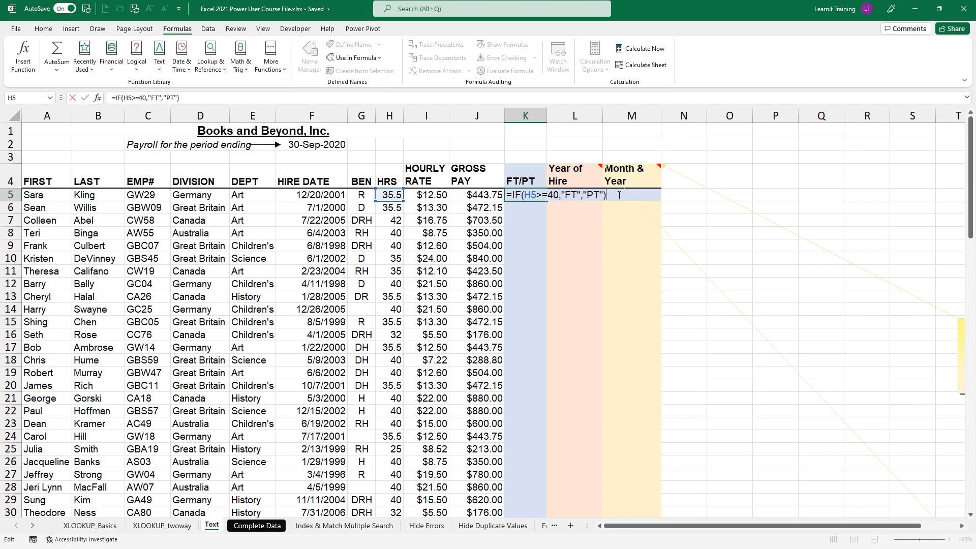
key(ctrl+Return)
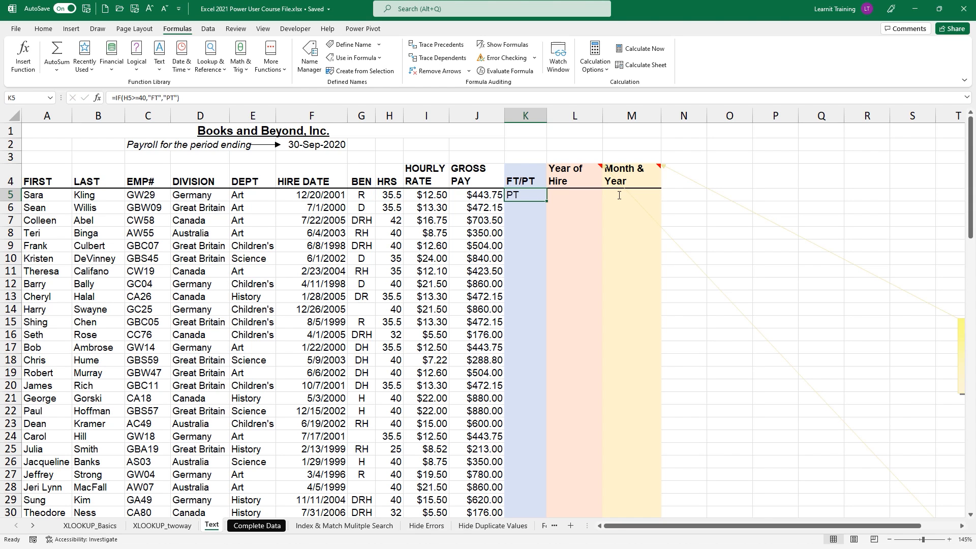
double_click(546, 202)
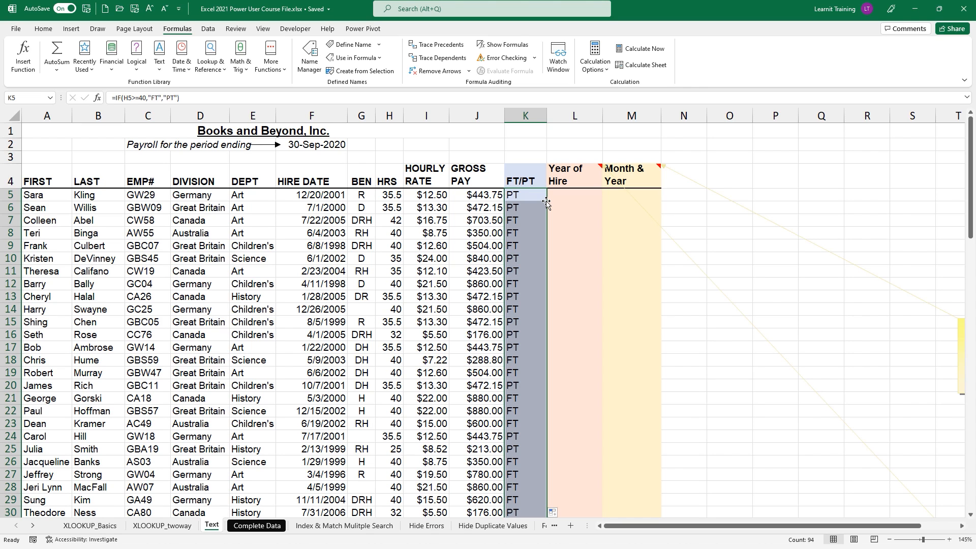
click(567, 195)
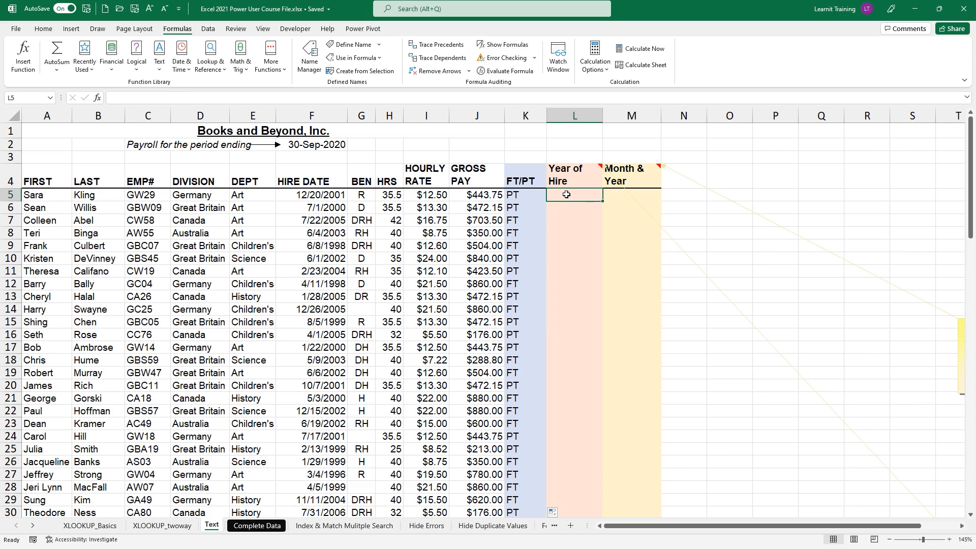
text(=year)
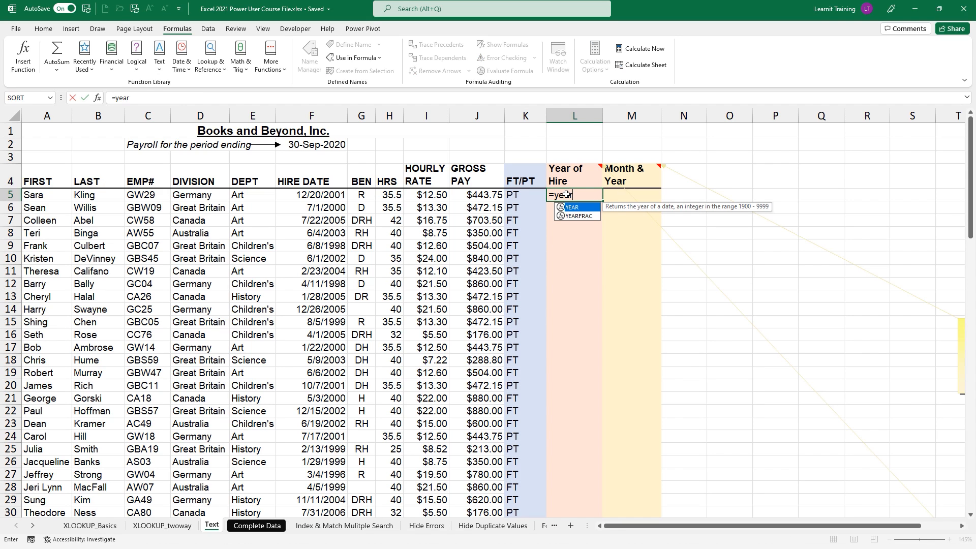
key(Tab)
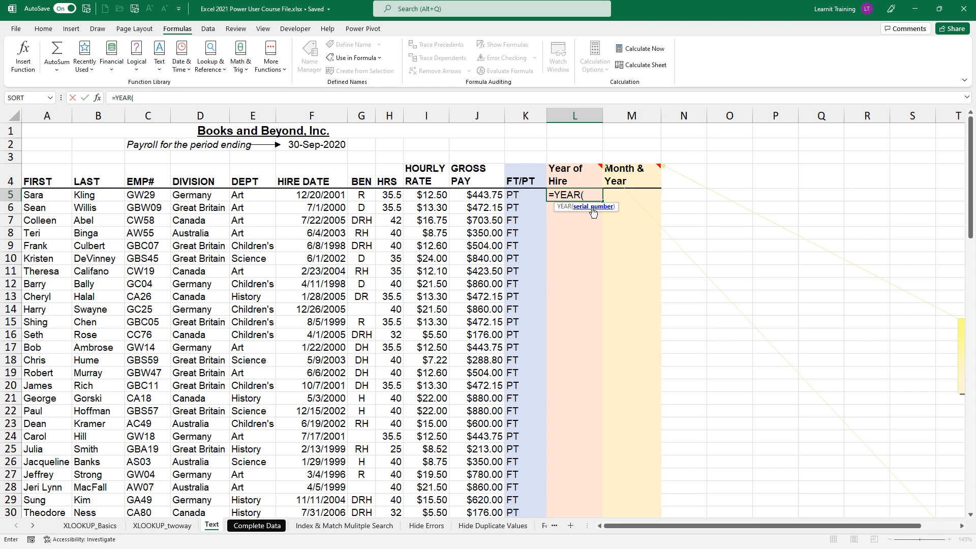
key(Escape)
- Check the number format of the hire date in F5
click(336, 196)
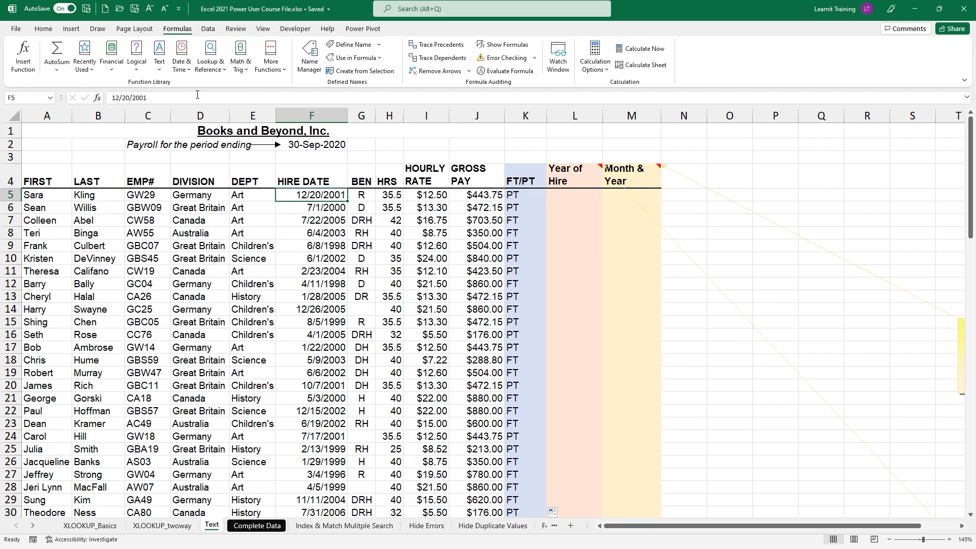
click(42, 29)
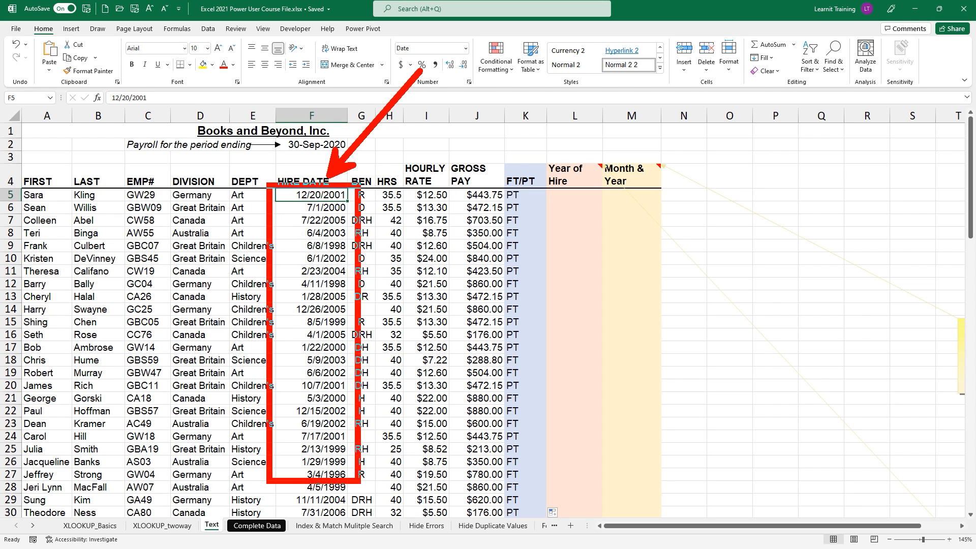
key(Escape)
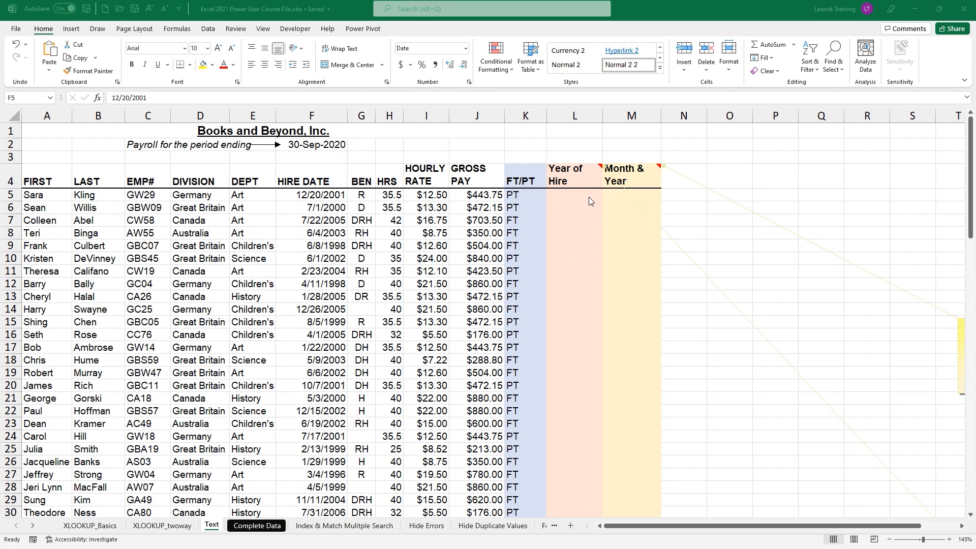
- Enter =YEAR(F5) in L5 and fill it down the Year of Hire column
click(574, 257)
click(572, 194)
text(=year)
key(Tab)
click(294, 198)
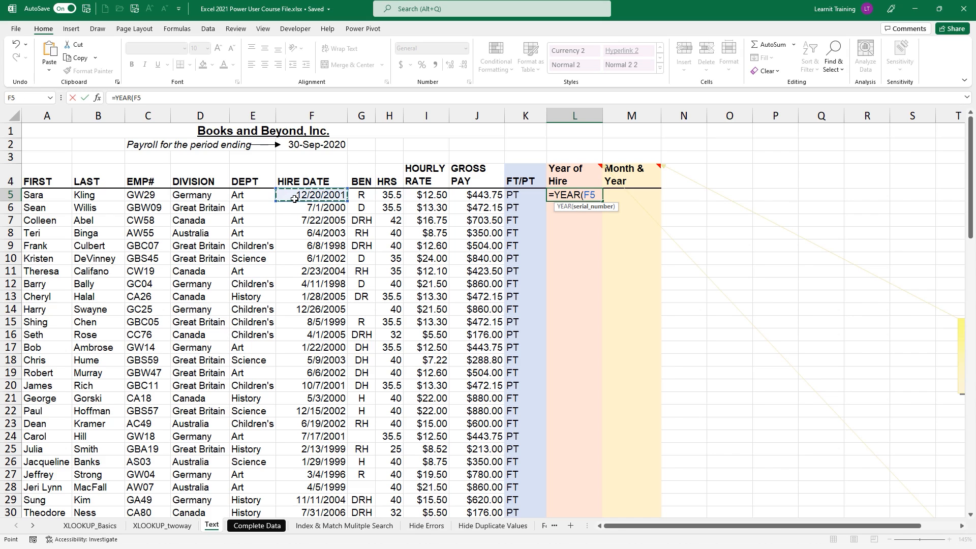
text())
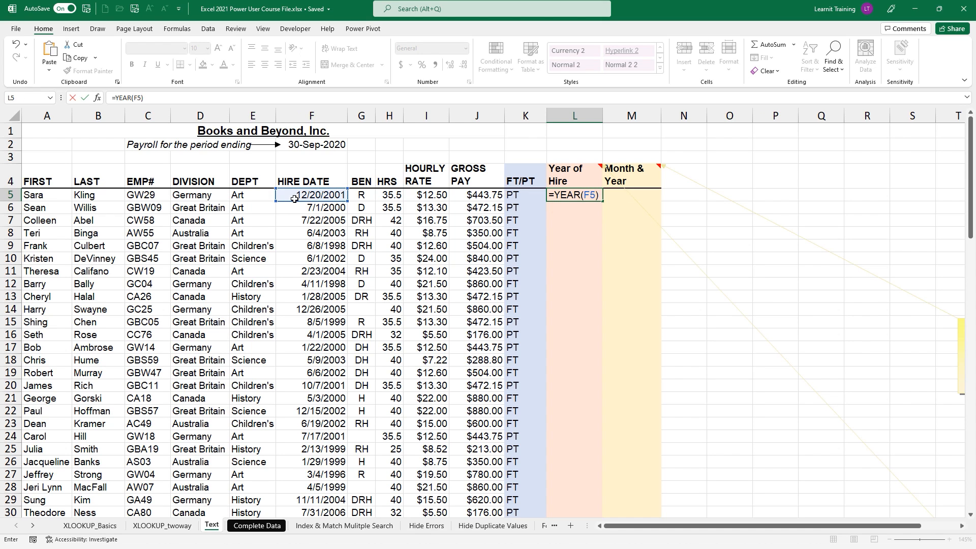
key(ctrl+Return)
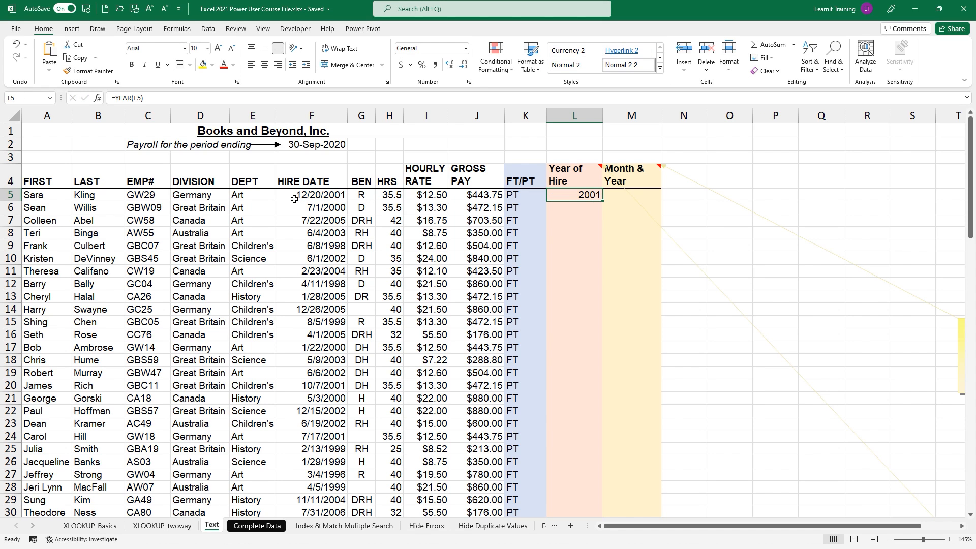
double_click(604, 202)
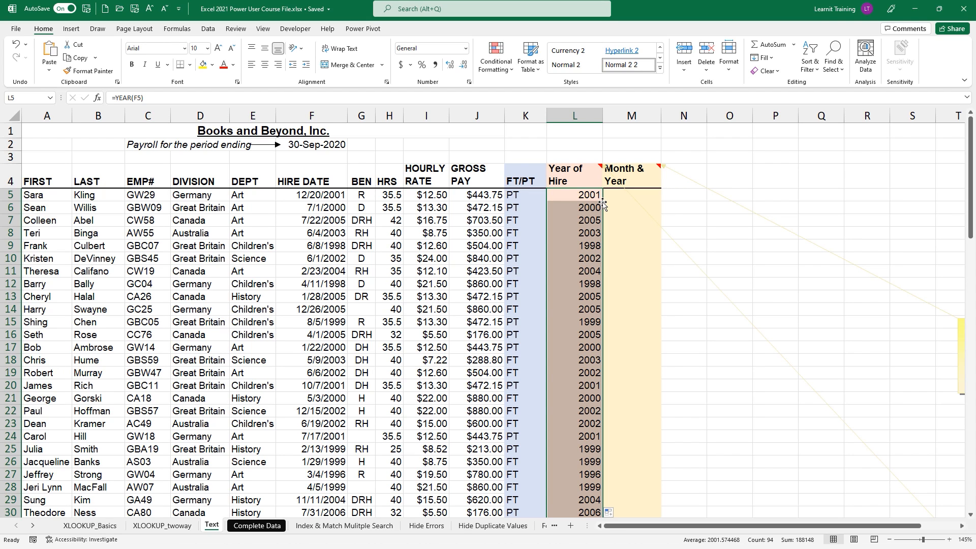
- Enter =MONTH(F5)&" - "&YEAR(F5) in M5 to combine the hire date's month and year
click(618, 195)
text(=MONTH()
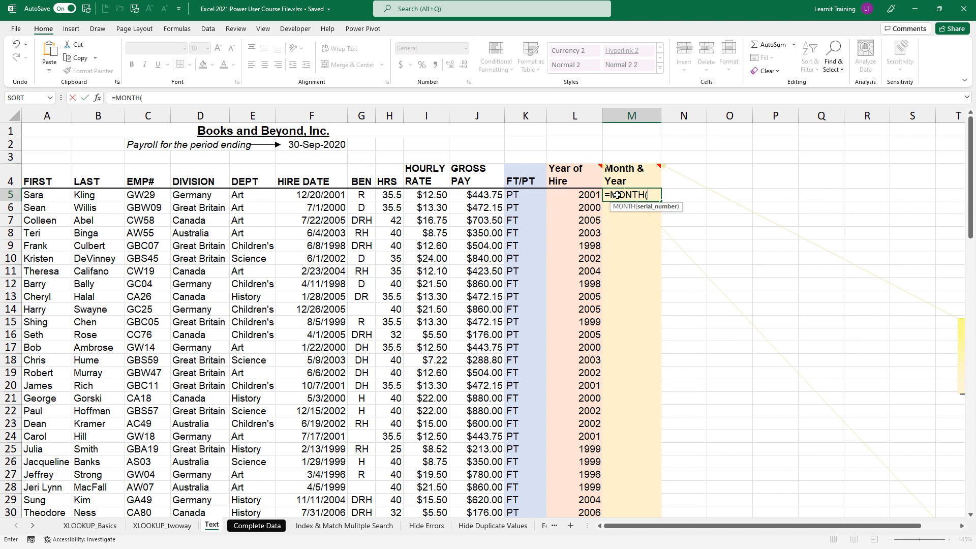
click(334, 196)
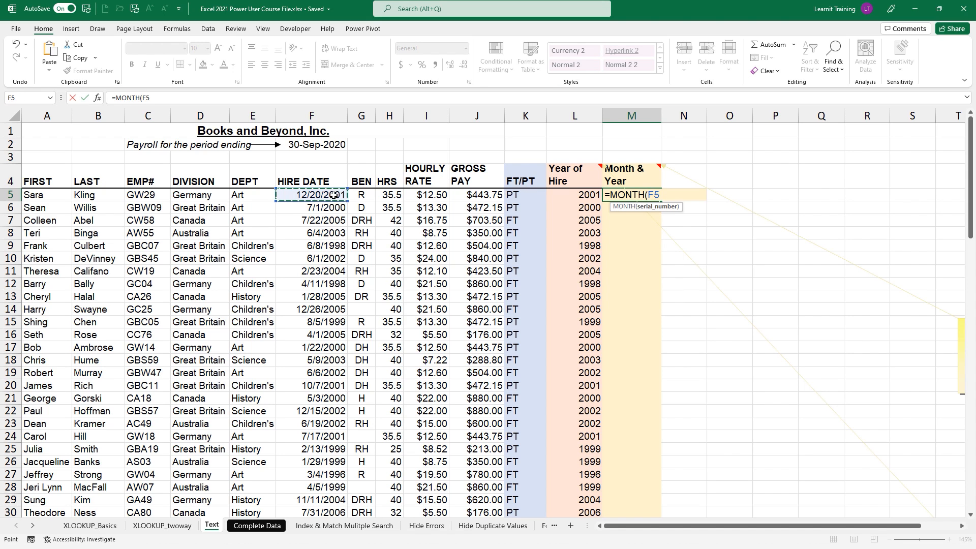
text())
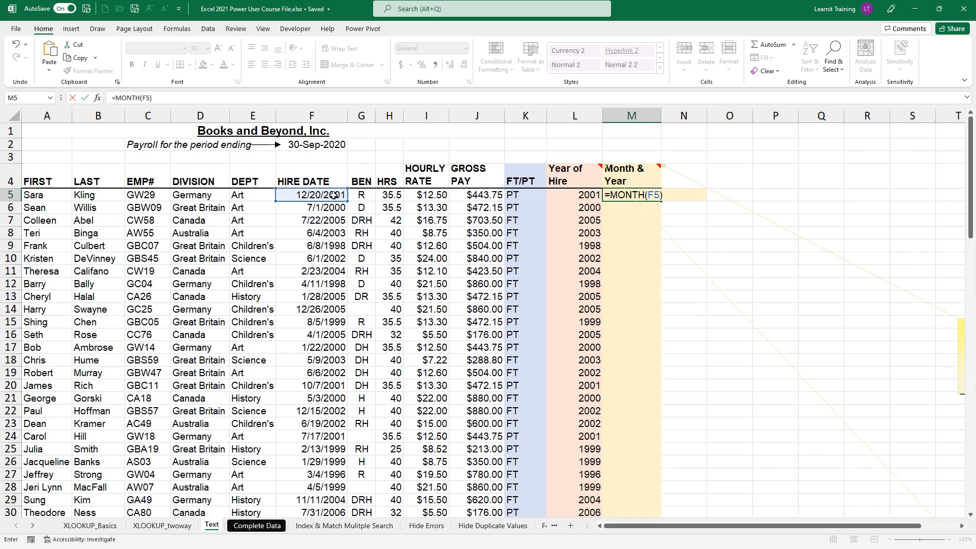
text(&"-"&YE)
key(Tab)
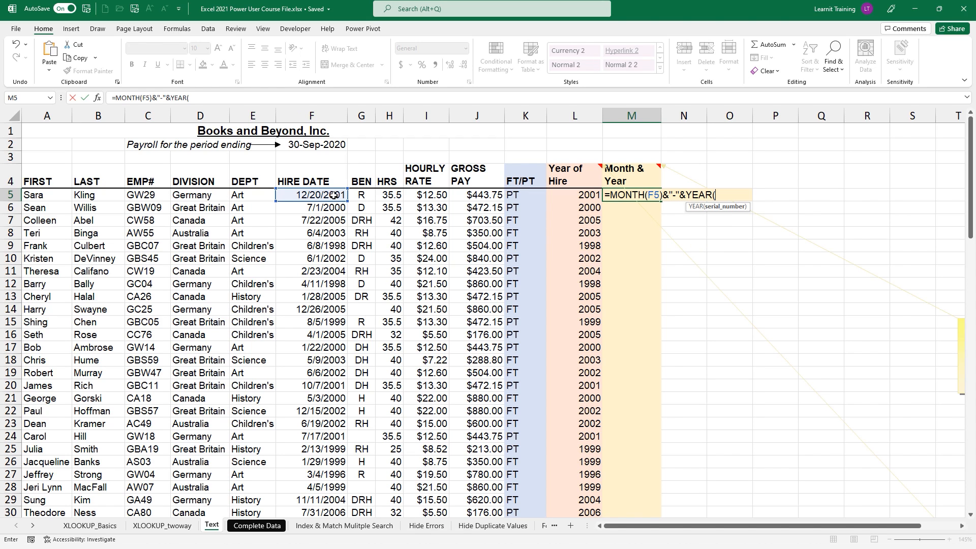
click(305, 195)
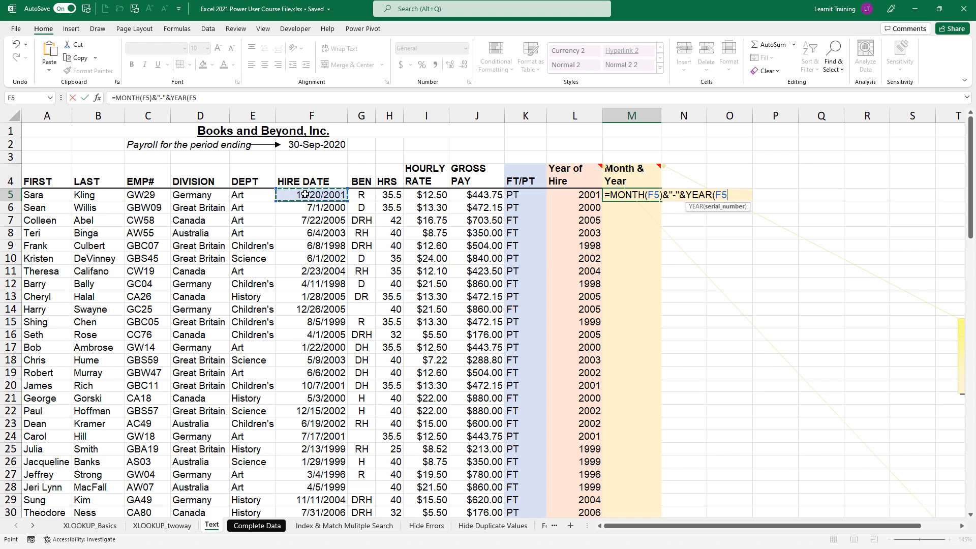
text())
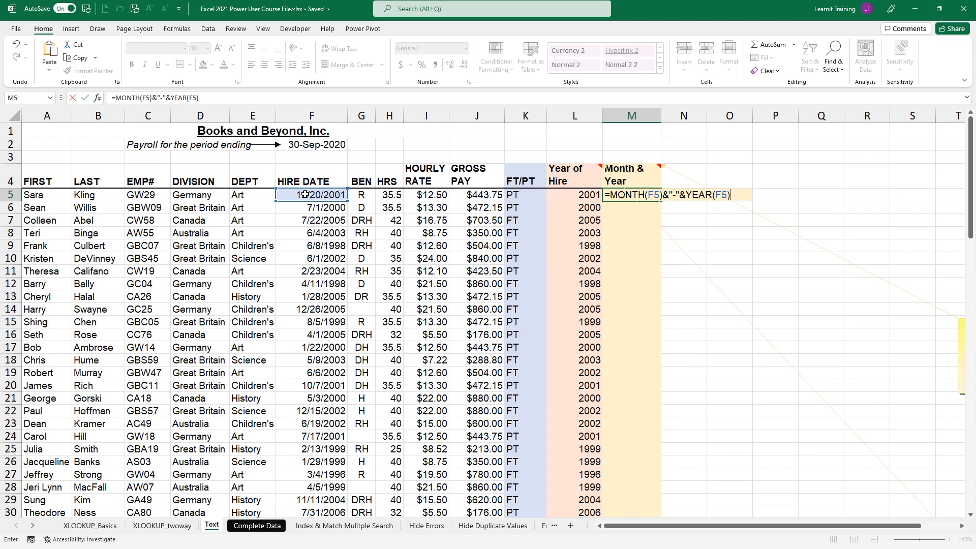
click(676, 196)
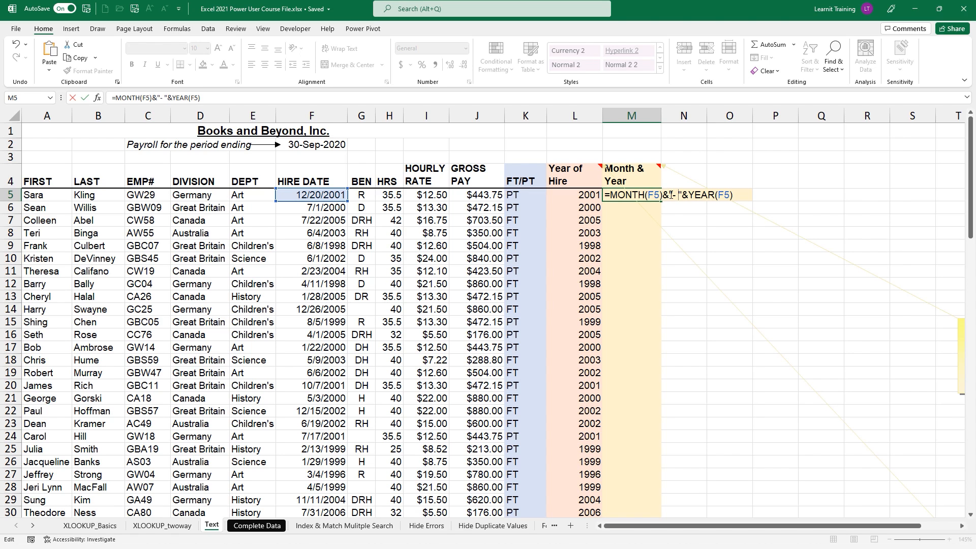
click(671, 195)
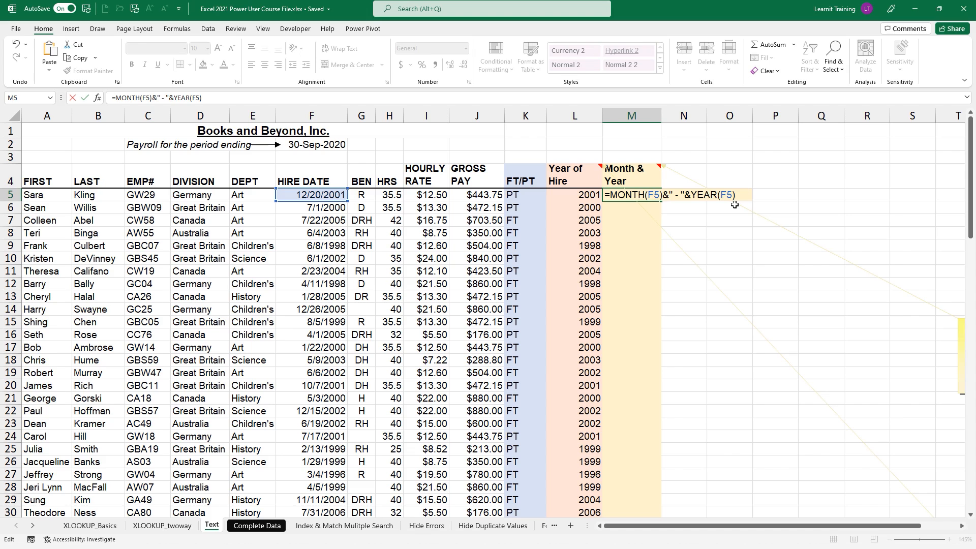
key(ctrl+Return)
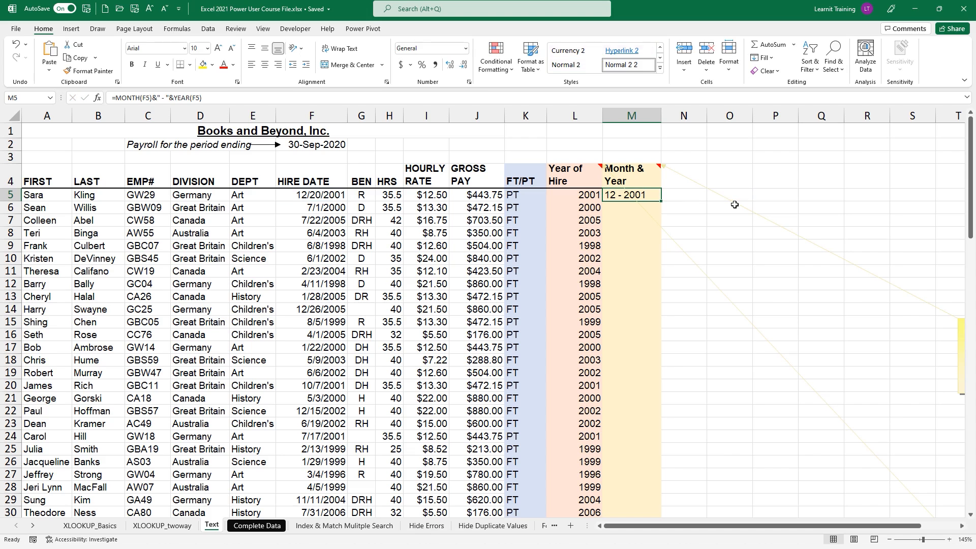
- Remove the spaces around the hyphen in M5's formula and fill it down the Month & Year column
double_click(655, 195)
click(682, 195)
key(BackSpace)
key(BackSpace)
key(ctrl+Return)
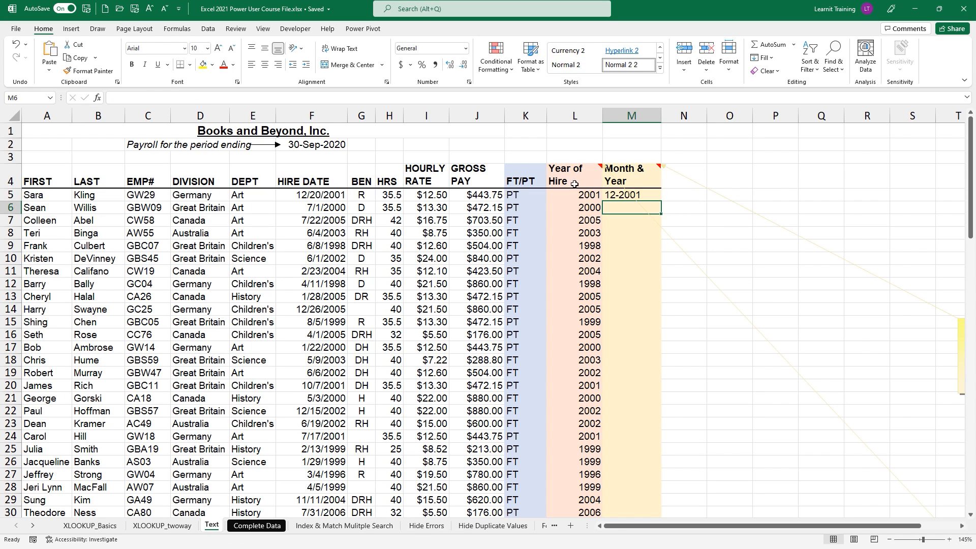
double_click(661, 201)
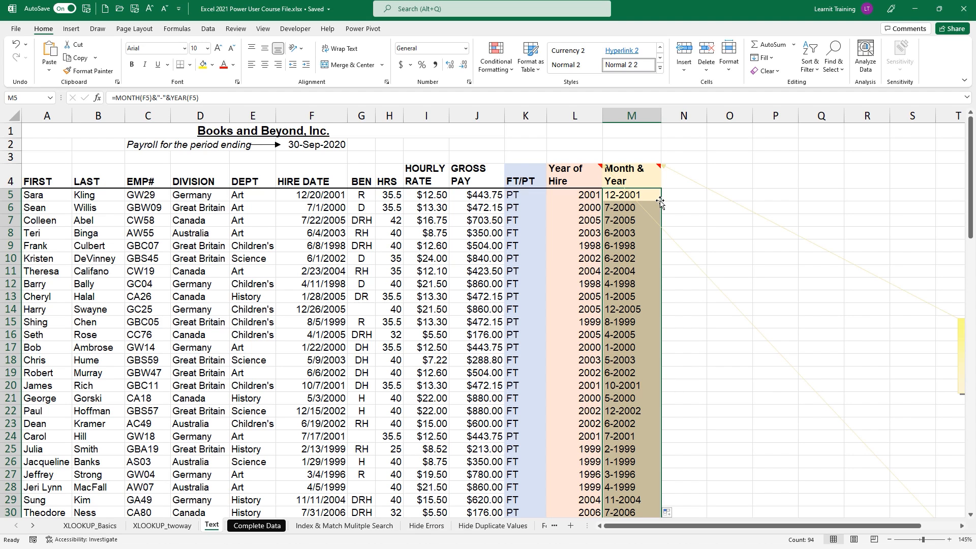
- Review the formulas in K5, L5 and M5 of the FT/PT, Year of Hire and Month & Year columns
double_click(530, 199)
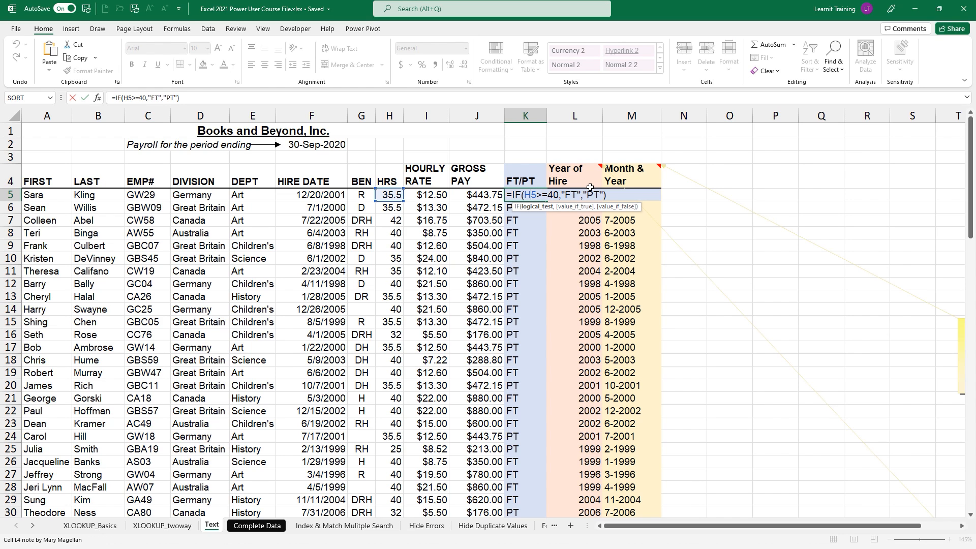
key(Escape)
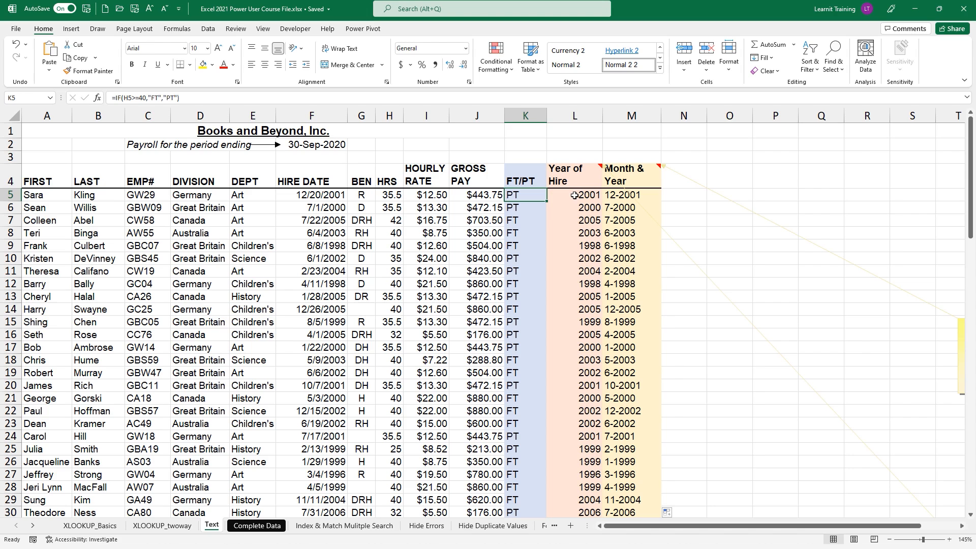
double_click(575, 195)
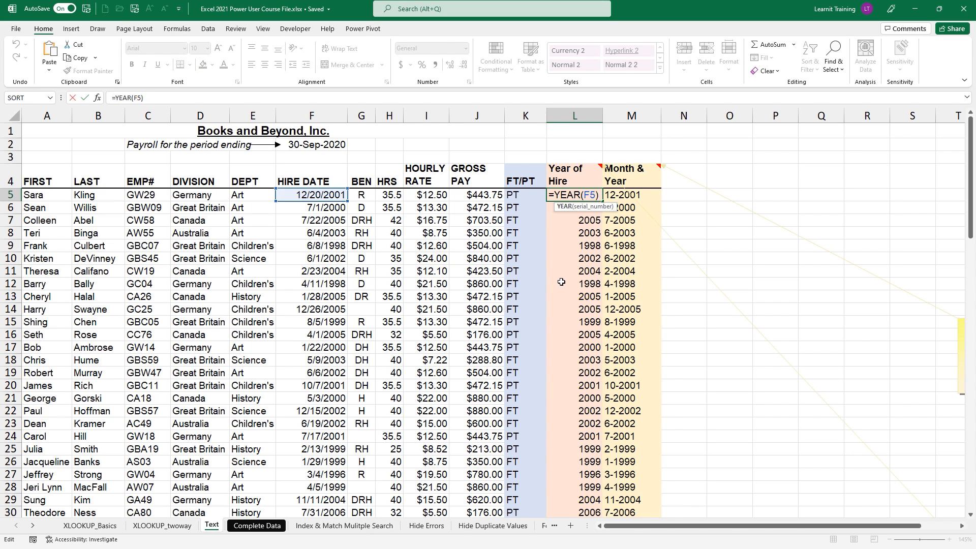
key(Escape)
double_click(638, 198)
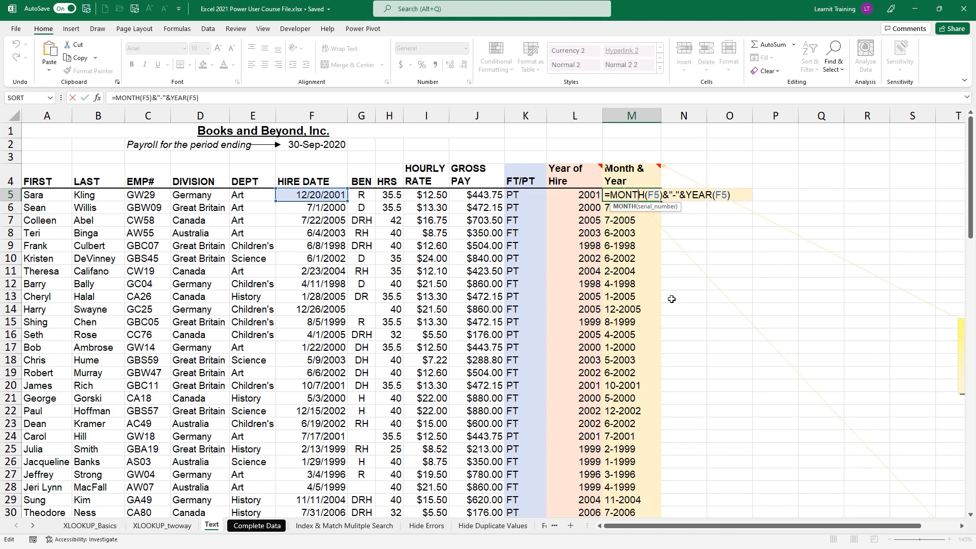
key(Escape)
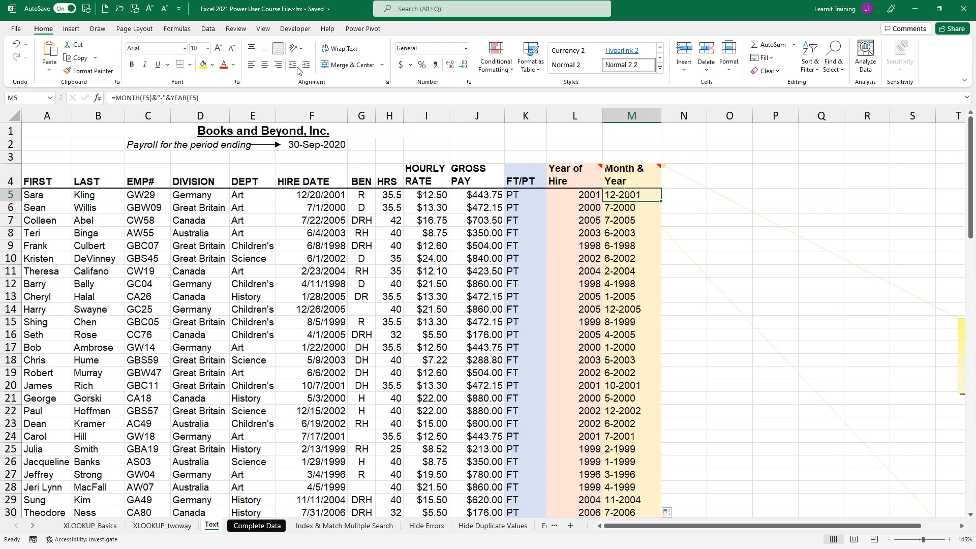
- Show formulas instead of results on the payroll sheet and autofit the width of all columns
click(208, 29)
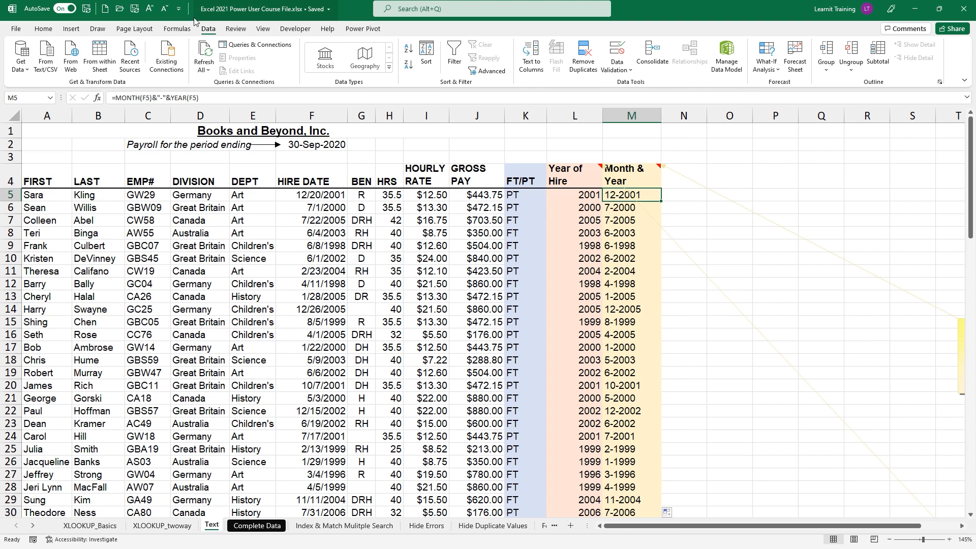
click(179, 29)
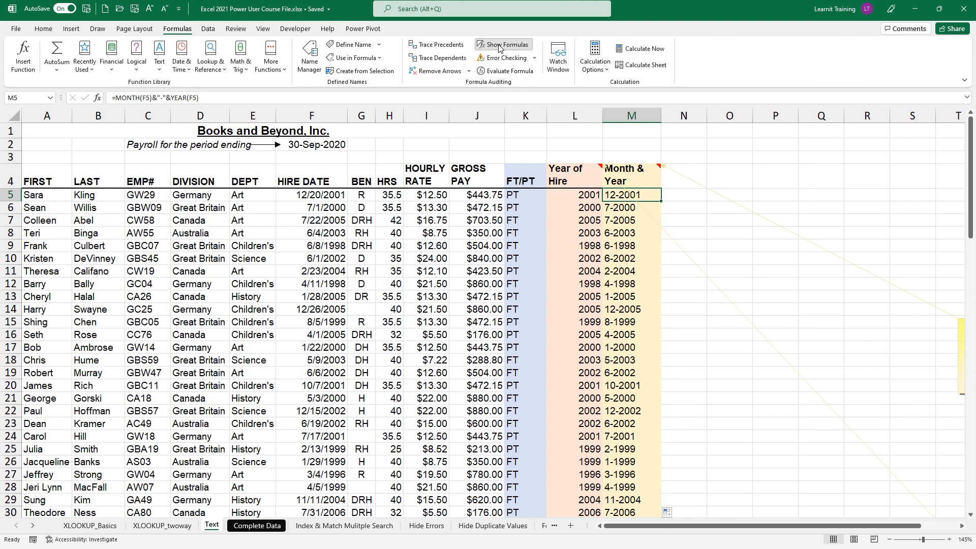
click(503, 45)
drag(701, 527, 776, 516)
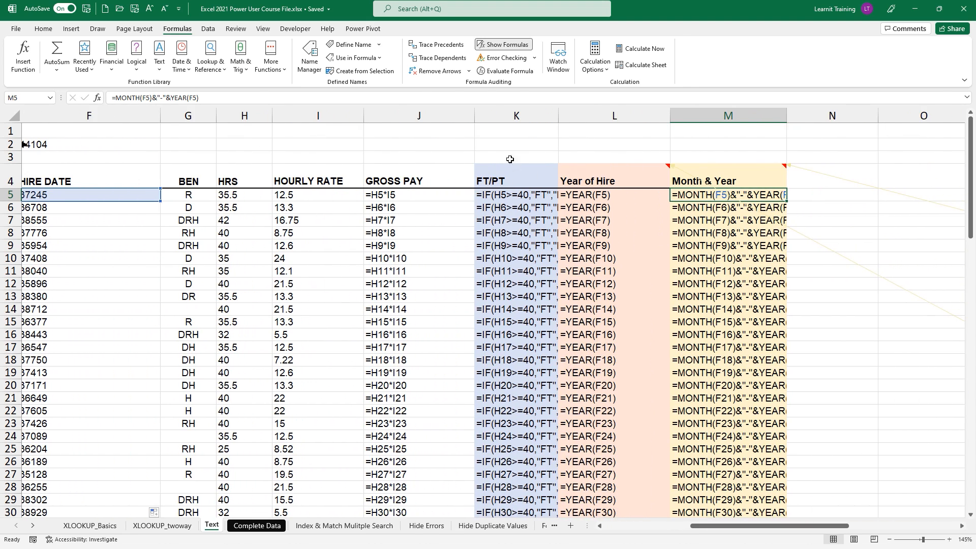
click(12, 116)
drag(160, 116, 164, 115)
double_click(164, 115)
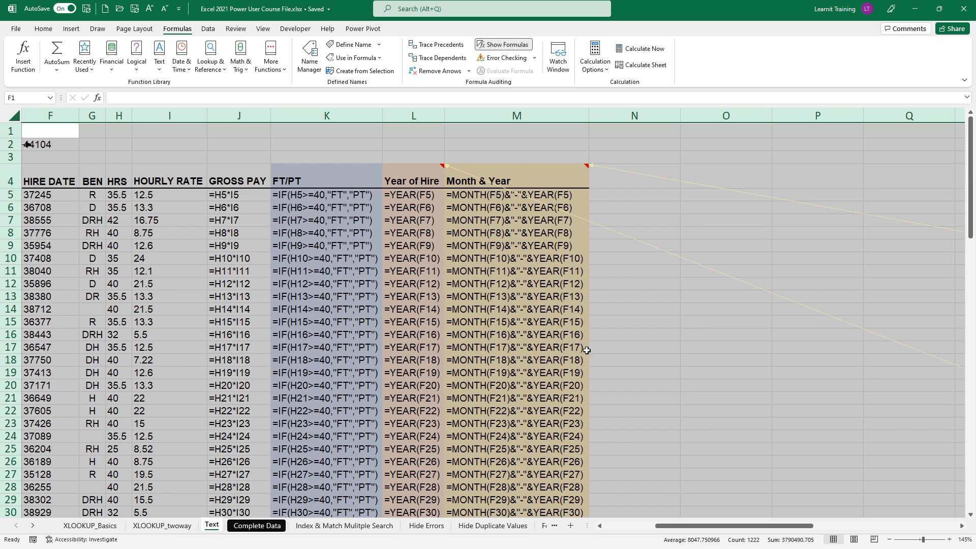
drag(688, 529, 635, 530)
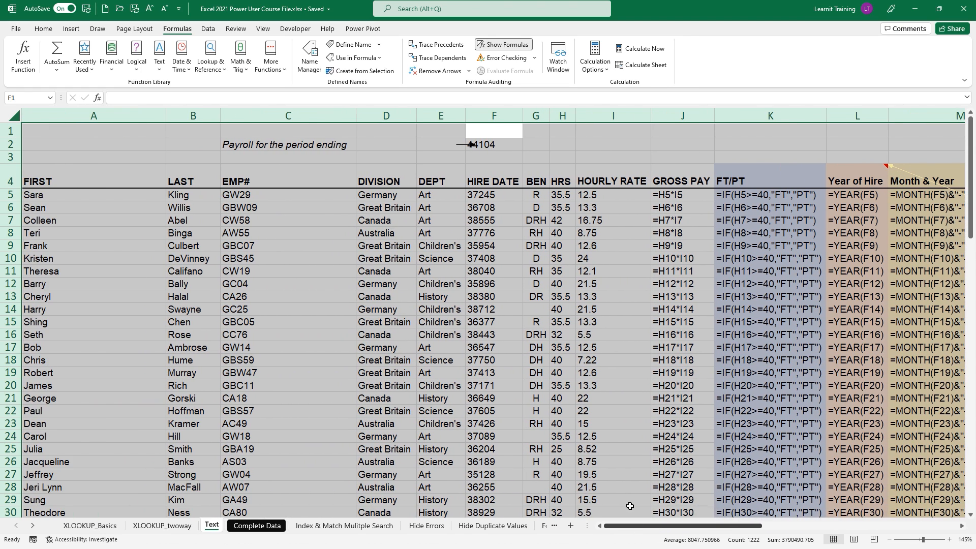
- Try entering the current date in cell H2
click(562, 147)
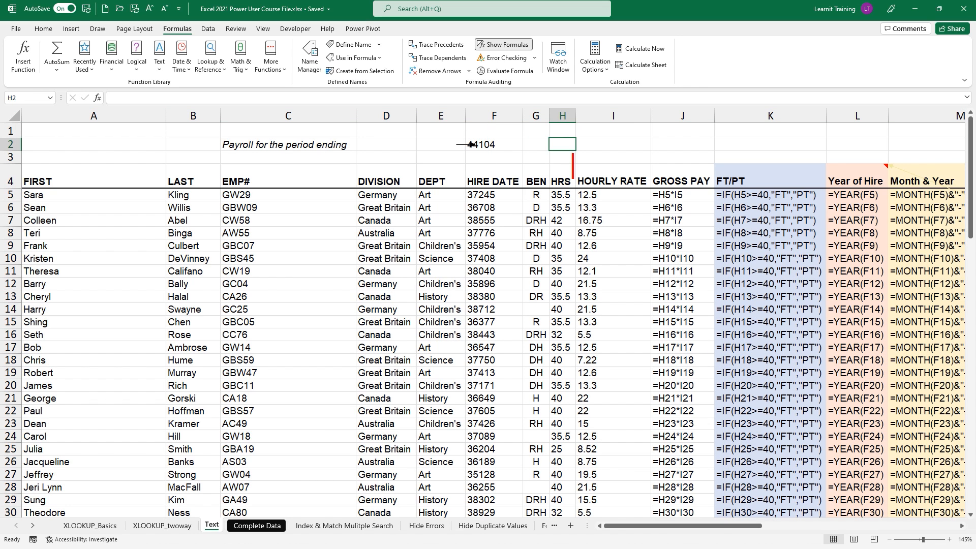
text(CTRL + ;)
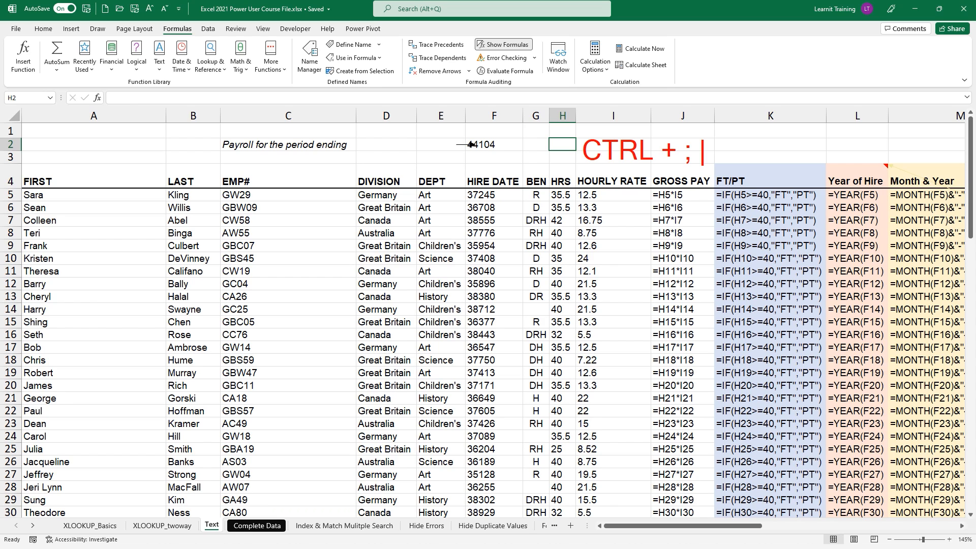
key(Escape)
key(ctrl+semicolon)
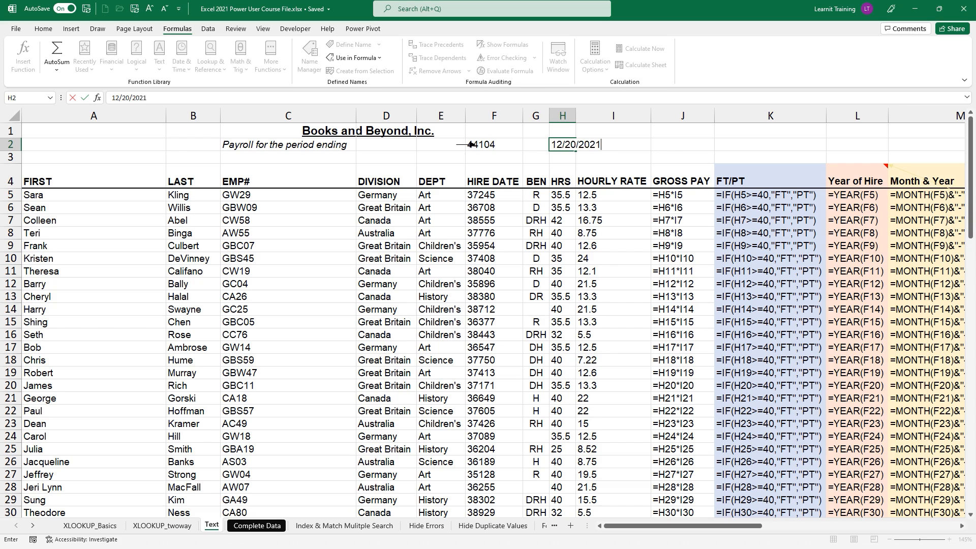
key(Escape)
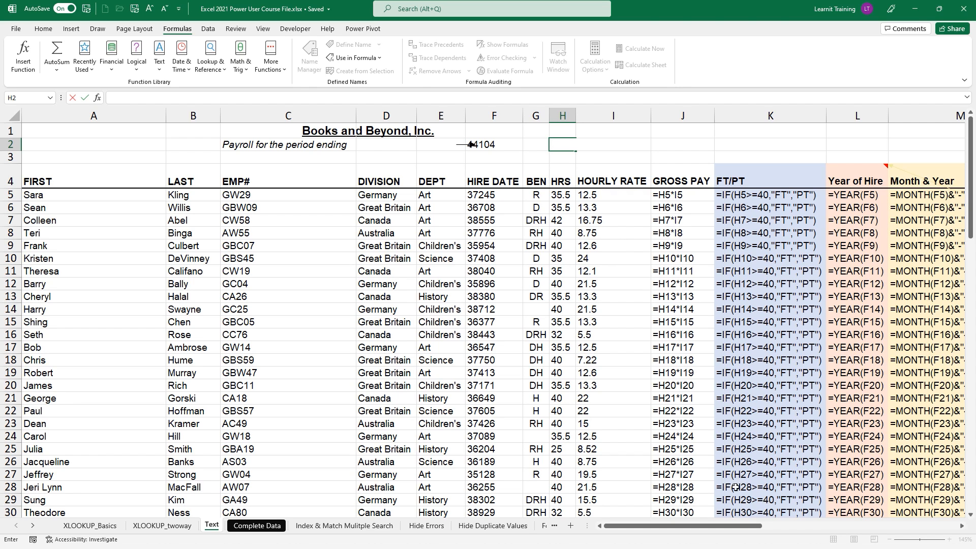
- Examine the order table's header row on the Complete Data sheet, from Order ID across to Shipping Fee
drag(722, 527, 758, 529)
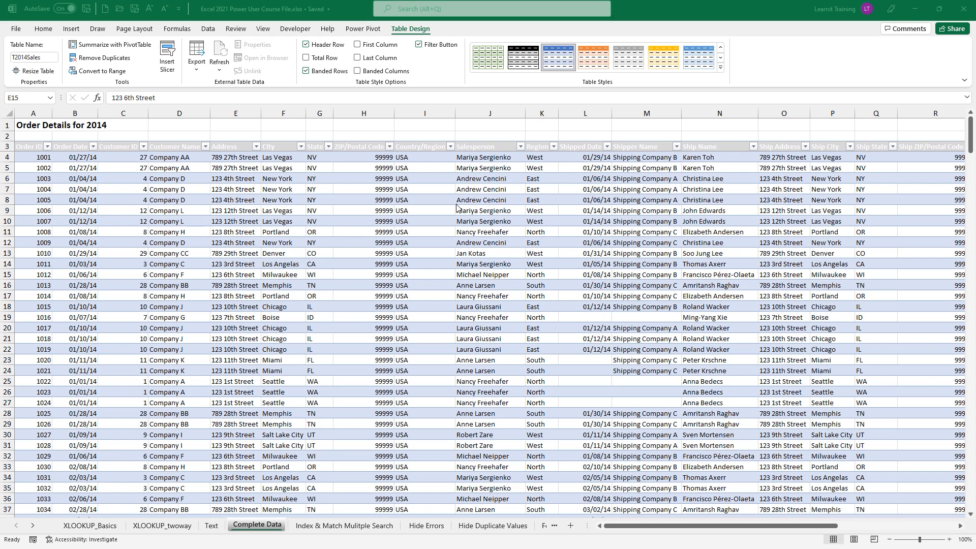
click(38, 147)
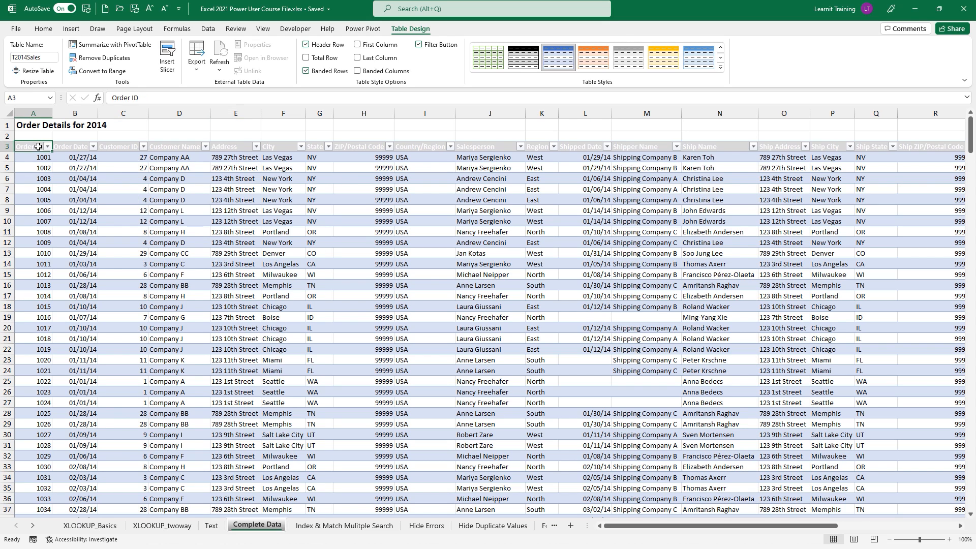
key(ctrl+shift+Right)
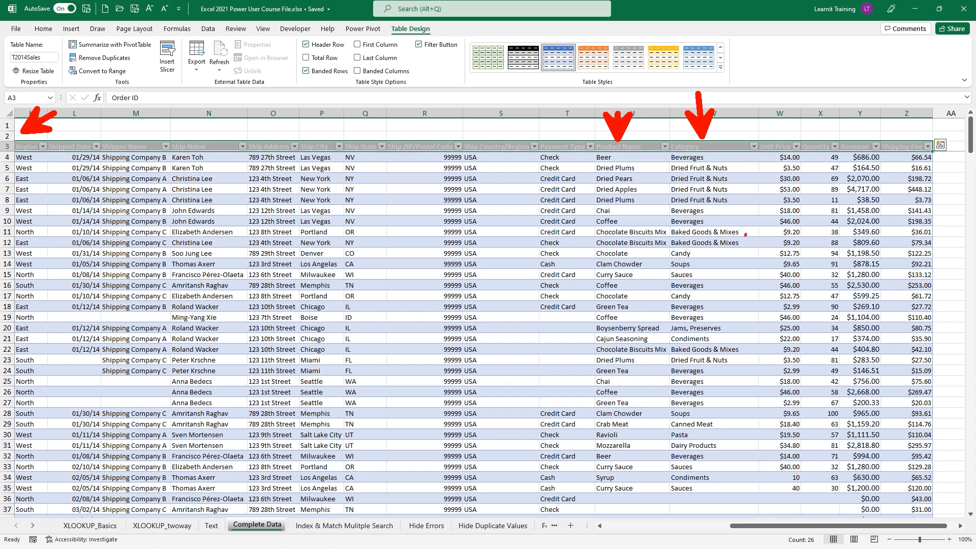
mouse_move(743, 133)
mouse_down()
mouse_move(845, 168)
mouse_move(948, 170)
mouse_up()
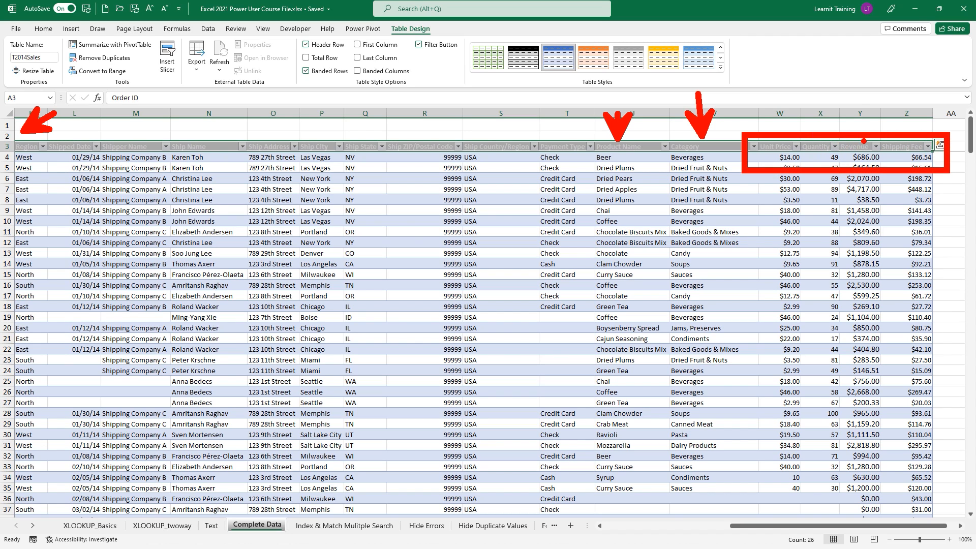
drag(864, 143, 863, 105)
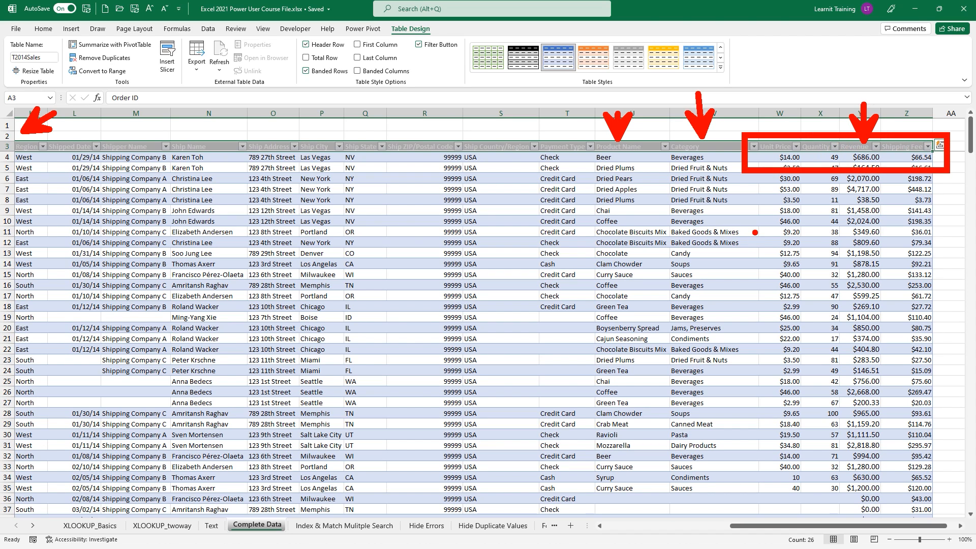
key(Escape)
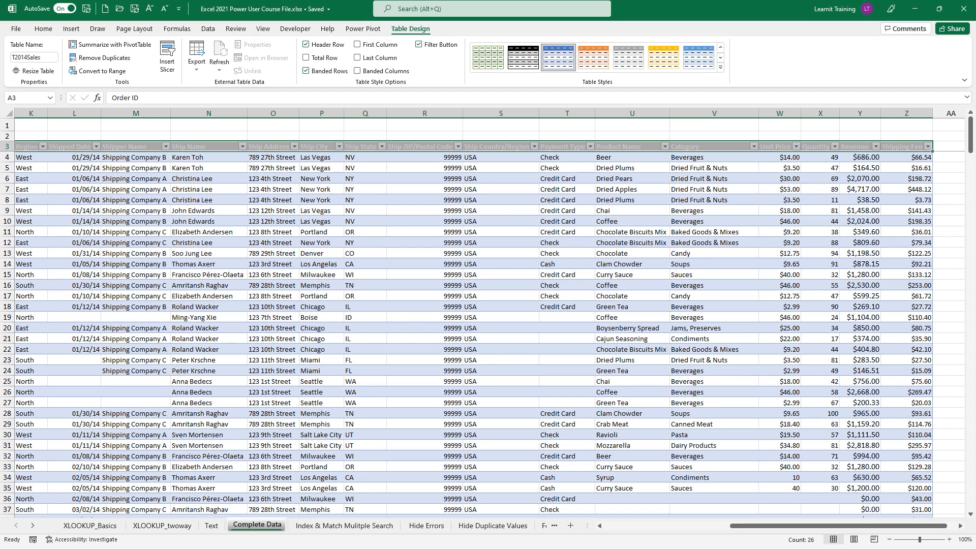
- Check whether the Table command is available for the order data with a cell inside it selected
click(754, 232)
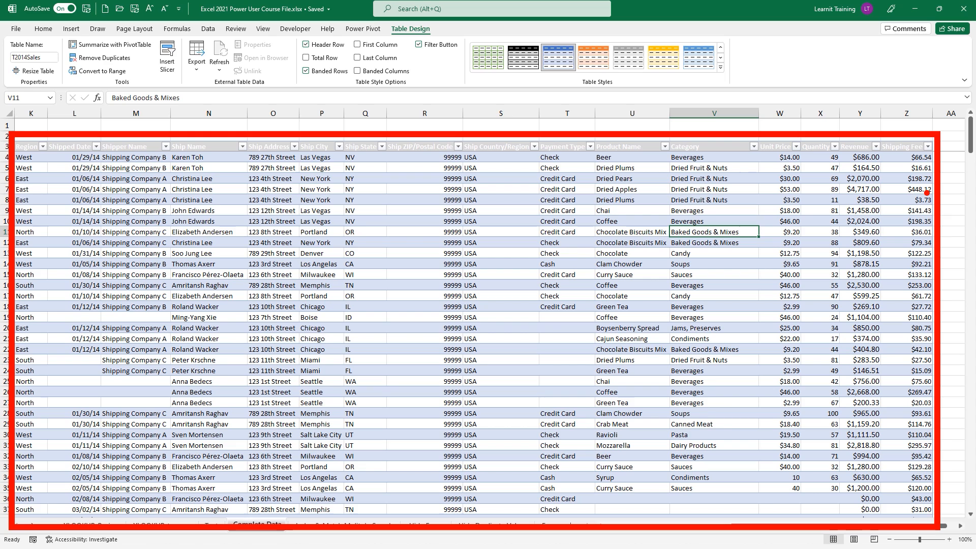
click(217, 371)
click(70, 29)
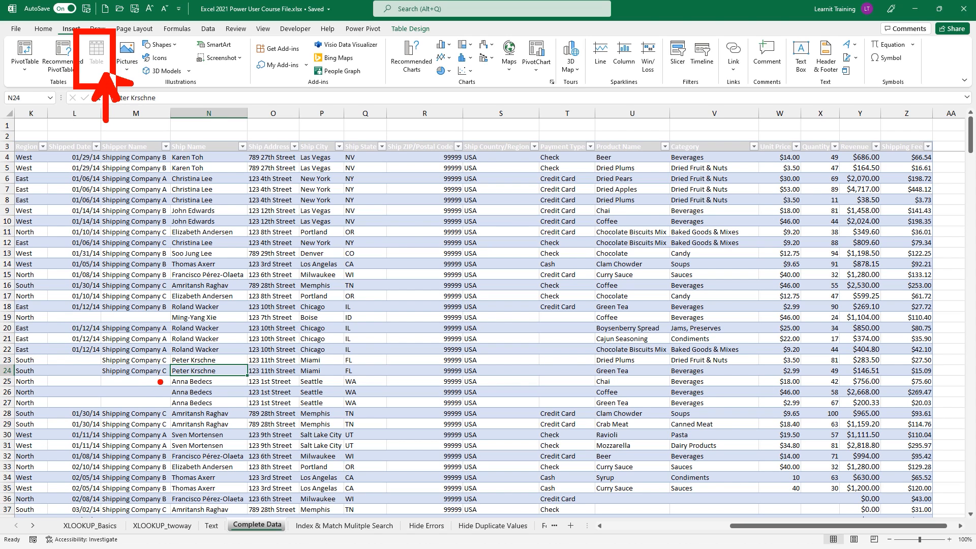
click(268, 257)
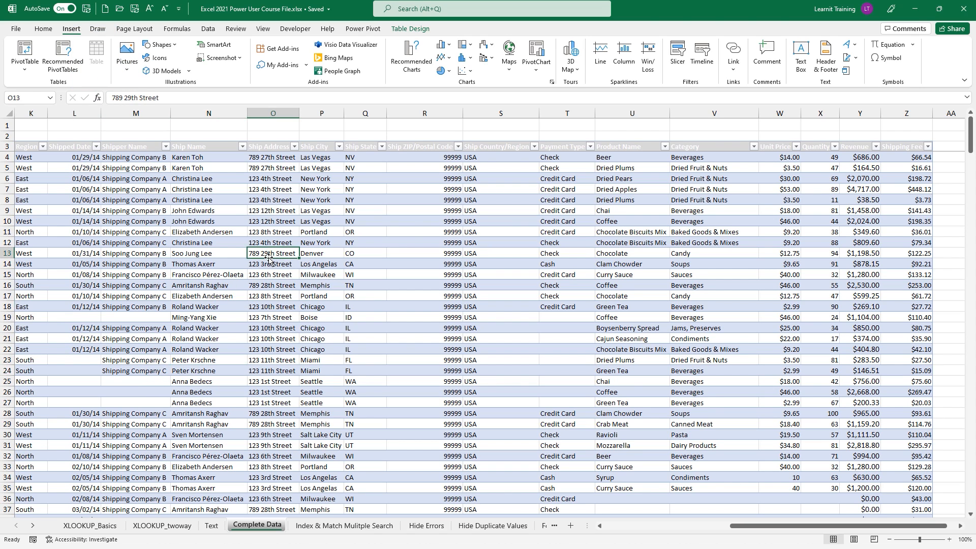
- Create a PivotTable from the T2014Sales table on a new worksheet
click(420, 29)
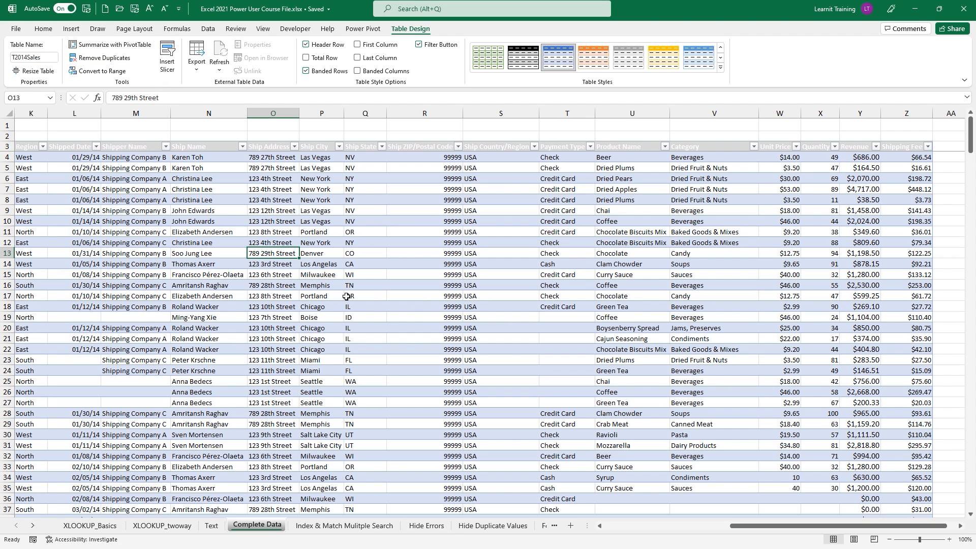
click(120, 45)
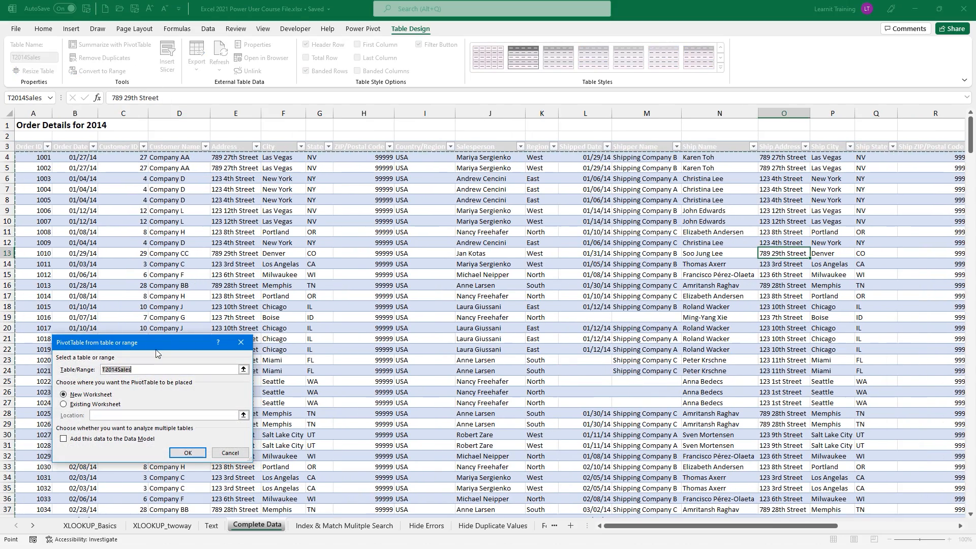
drag(166, 344, 374, 209)
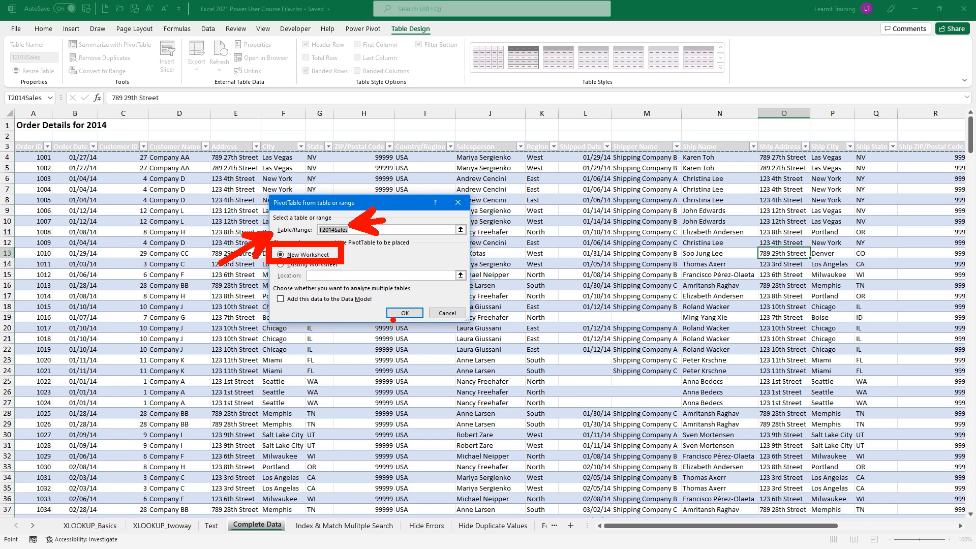
click(398, 316)
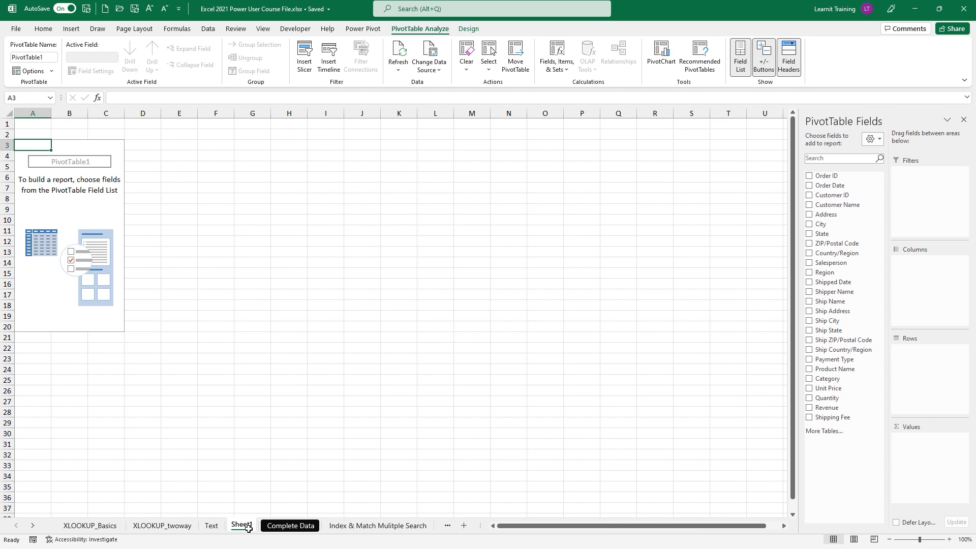
- Rename the new PivotTable sheet as PivotTable Worksheet
click(288, 443)
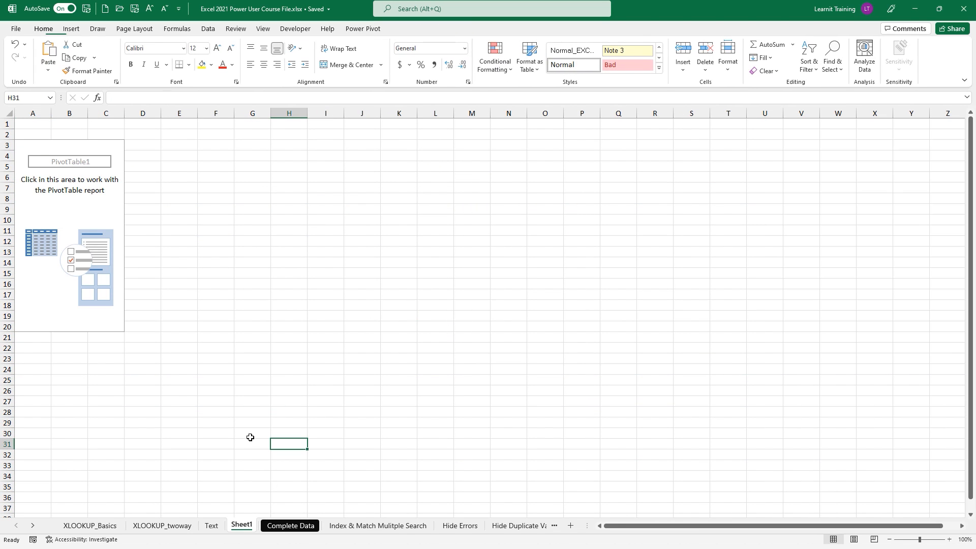
double_click(242, 525)
text(P)
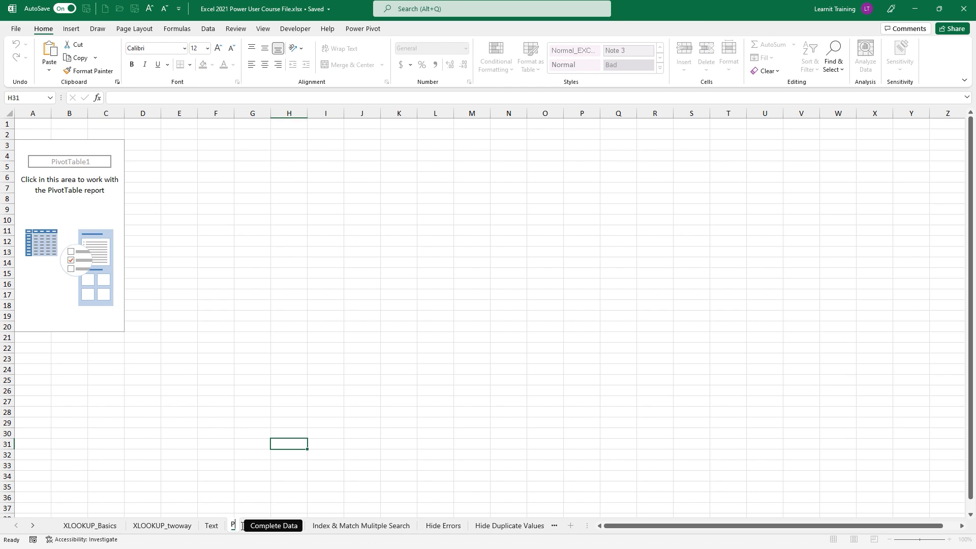
text(ivotTable Worksheet)
key(Return)
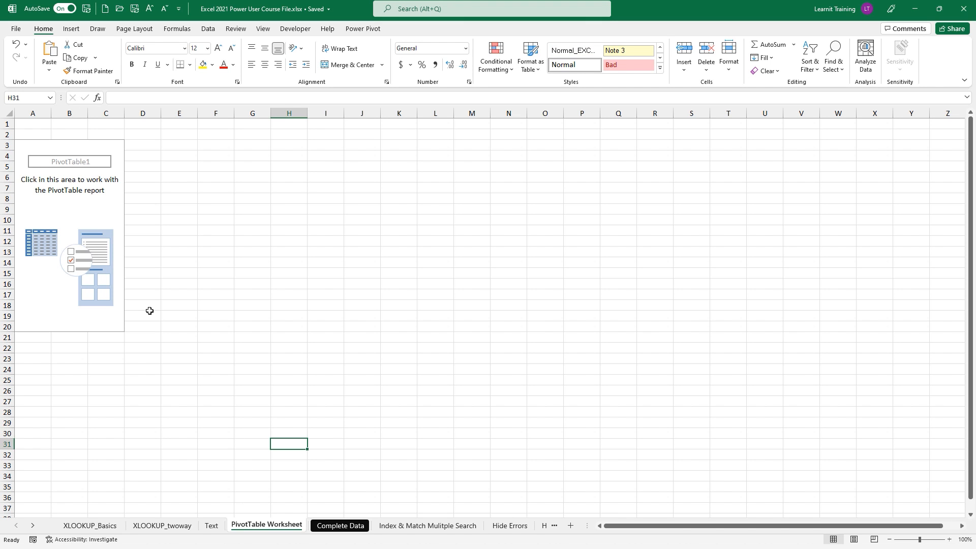
- Activate the empty PivotTable placeholder at A3 to bring up its field list
scroll(149, 311, up, 5)
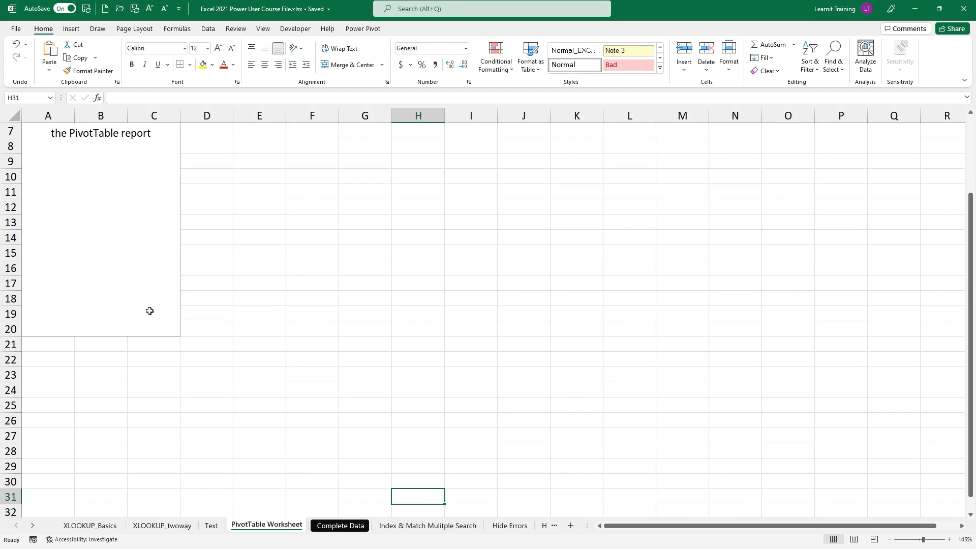
scroll(149, 311, up, 4)
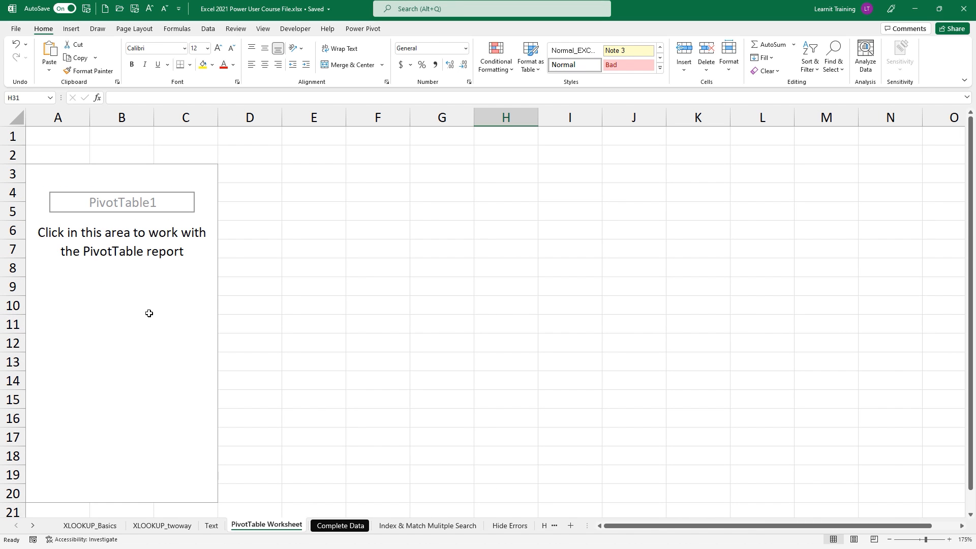
drag(27, 213, 211, 280)
drag(150, 266, 150, 294)
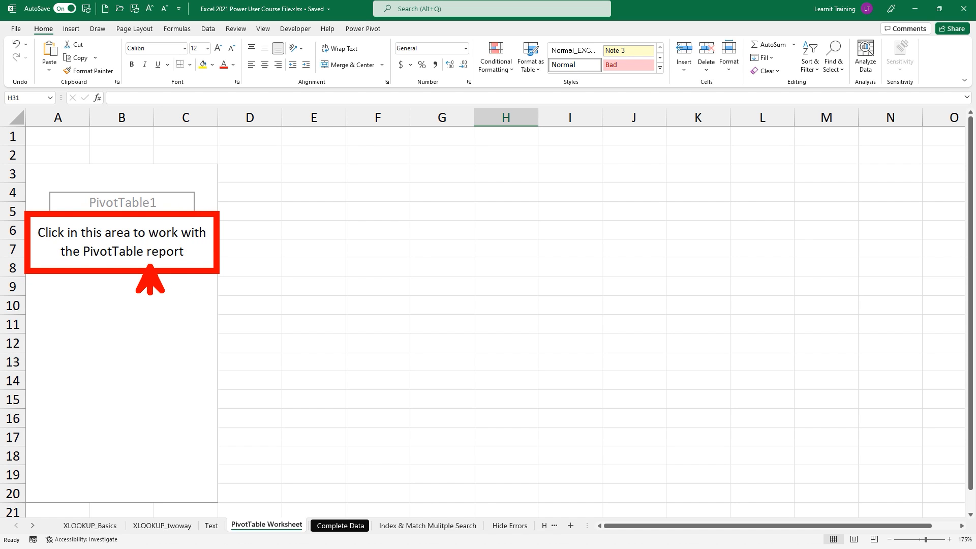
key(Escape)
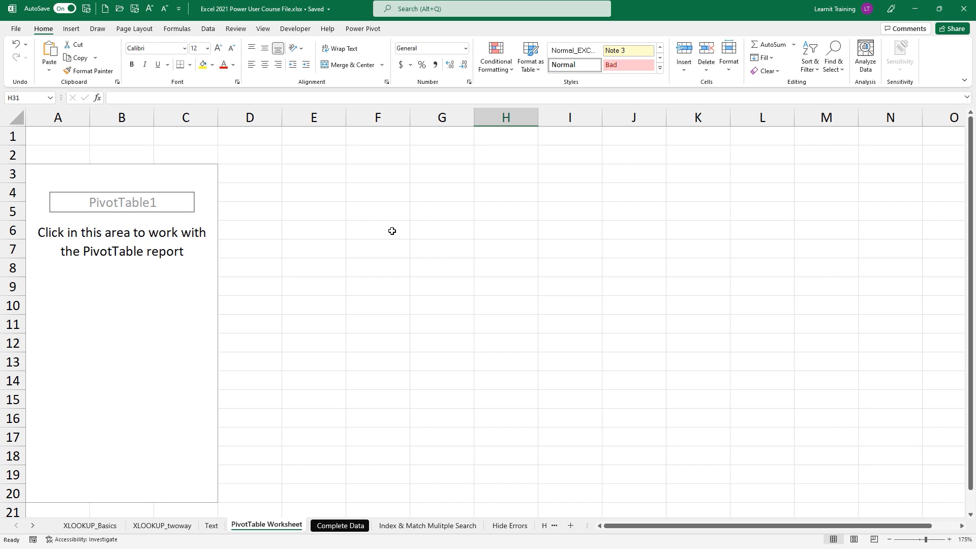
click(53, 169)
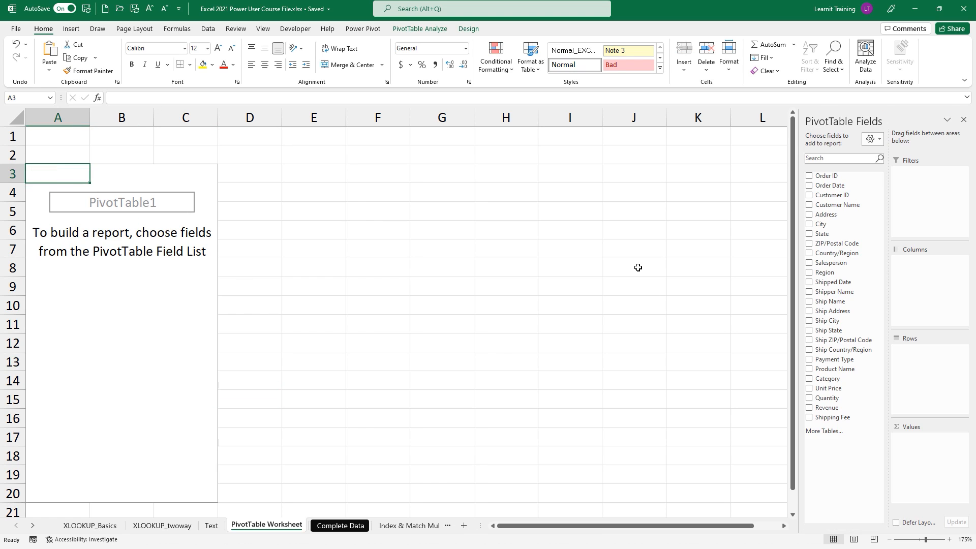
- Arrange the PivotTable field list with the fields section and areas section stacked
click(879, 144)
click(895, 159)
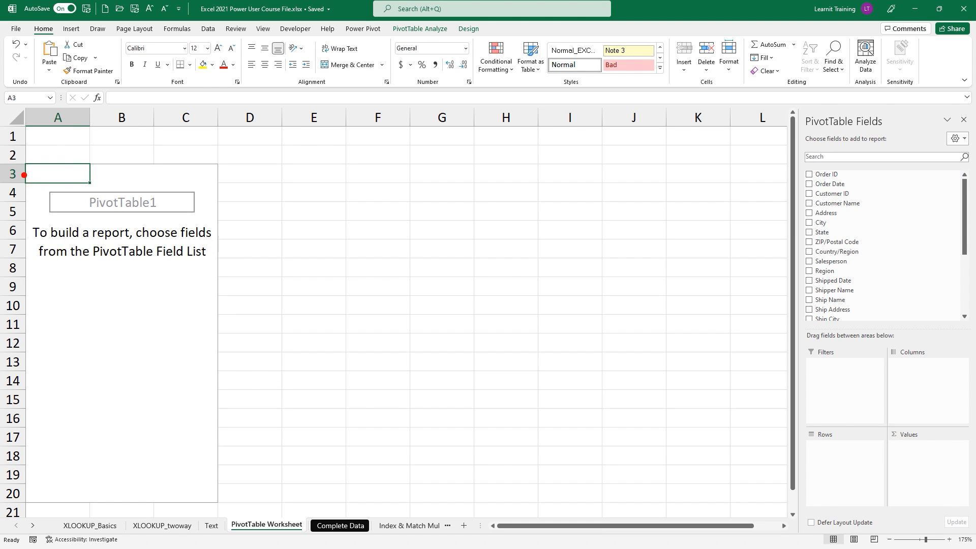
drag(11, 160, 97, 193)
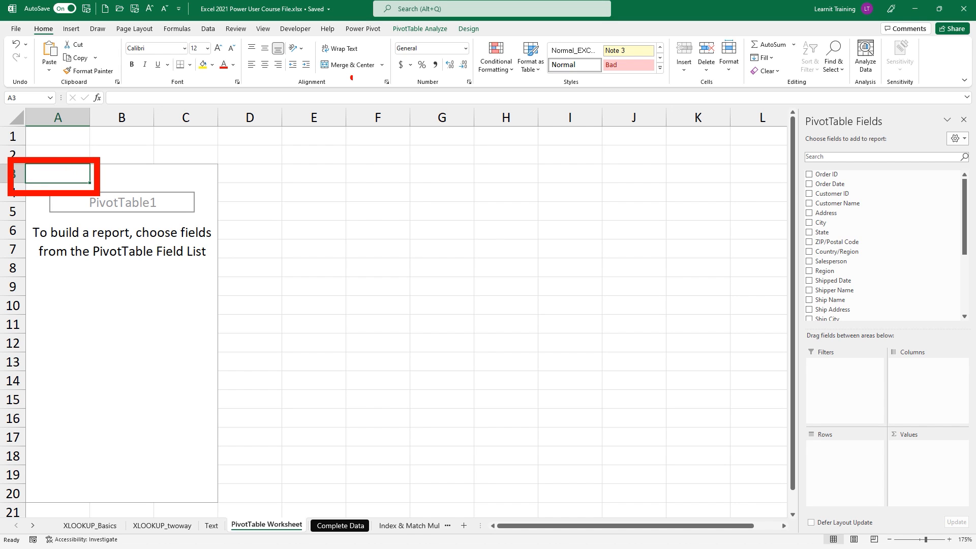
mouse_move(415, 35)
mouse_down()
mouse_move(407, 60)
mouse_move(475, 67)
mouse_up()
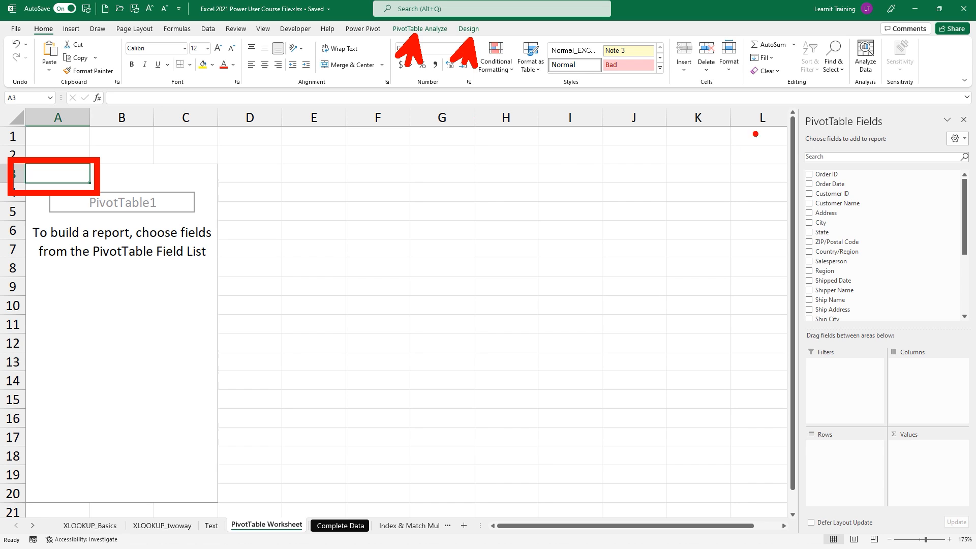
mouse_move(793, 104)
mouse_down()
mouse_move(912, 405)
mouse_move(965, 478)
mouse_move(973, 534)
mouse_up()
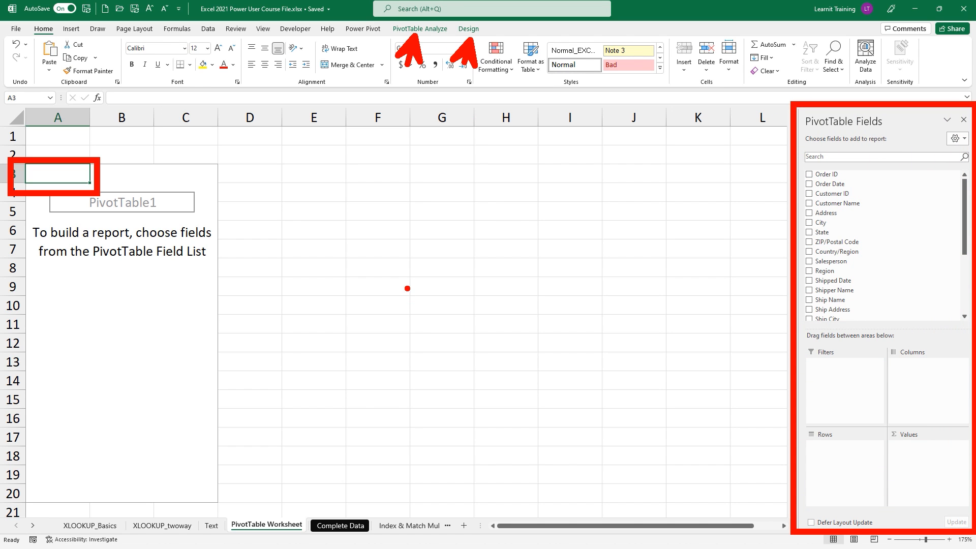
mouse_move(102, 178)
mouse_down()
mouse_move(222, 222)
mouse_move(253, 245)
mouse_move(287, 213)
mouse_move(209, 213)
mouse_up()
key(Escape)
- Leave the PivotTable by selecting cell E6 and reactivate it at B3 to bring back its field list
click(323, 227)
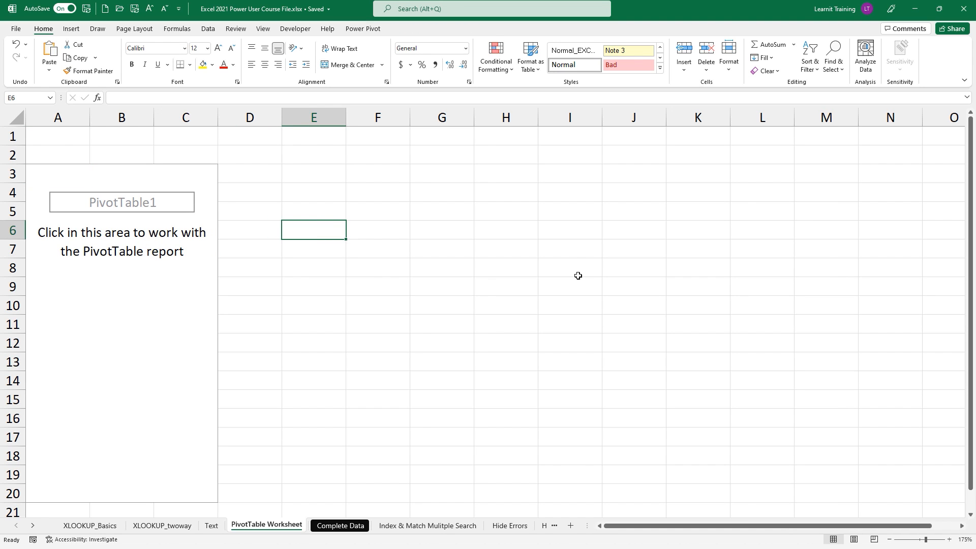
click(133, 178)
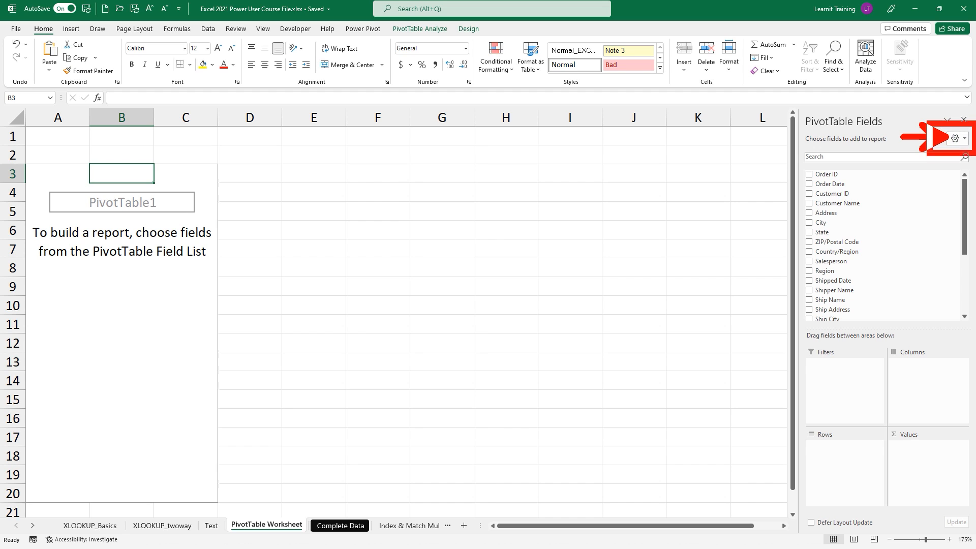
- Sort the PivotTable field list A to Z and set its layout to Fields Section and Areas Section Side-By-Side
click(964, 139)
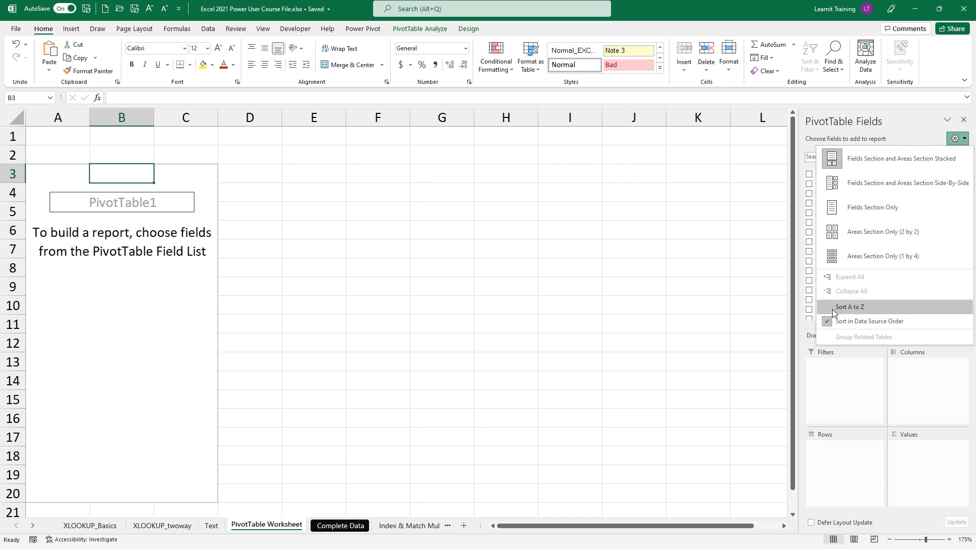
click(760, 289)
drag(794, 172, 794, 327)
mouse_move(782, 259)
mouse_down()
mouse_move(797, 259)
mouse_move(735, 258)
mouse_up()
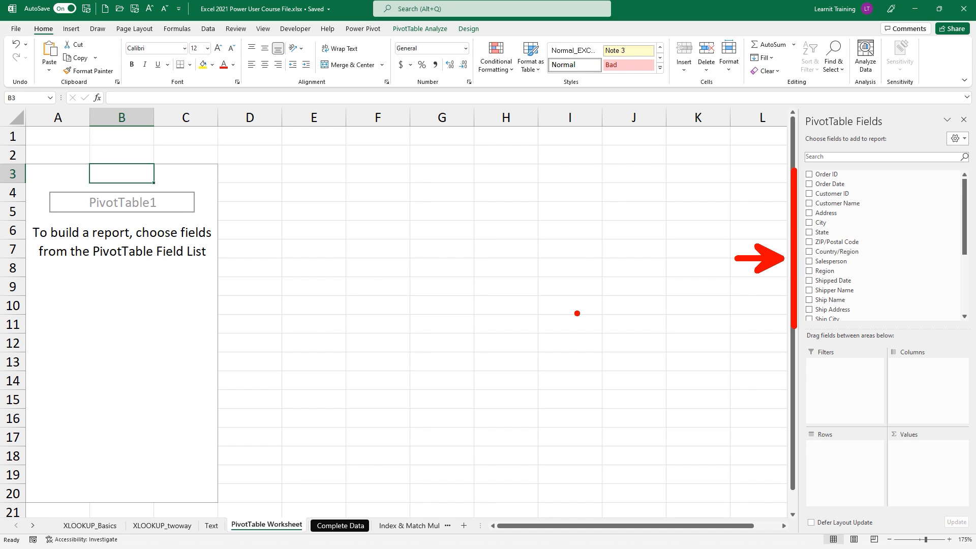
key(Escape)
click(957, 138)
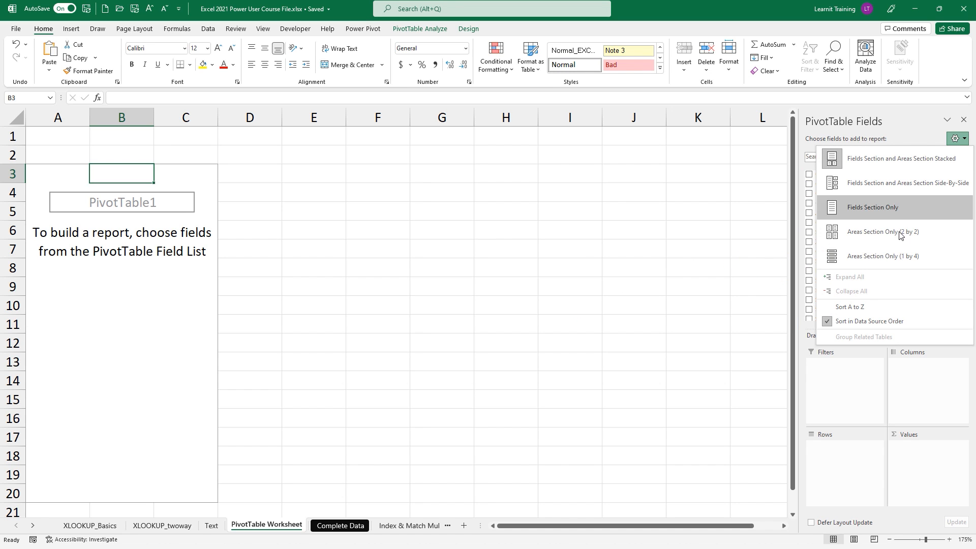
click(844, 308)
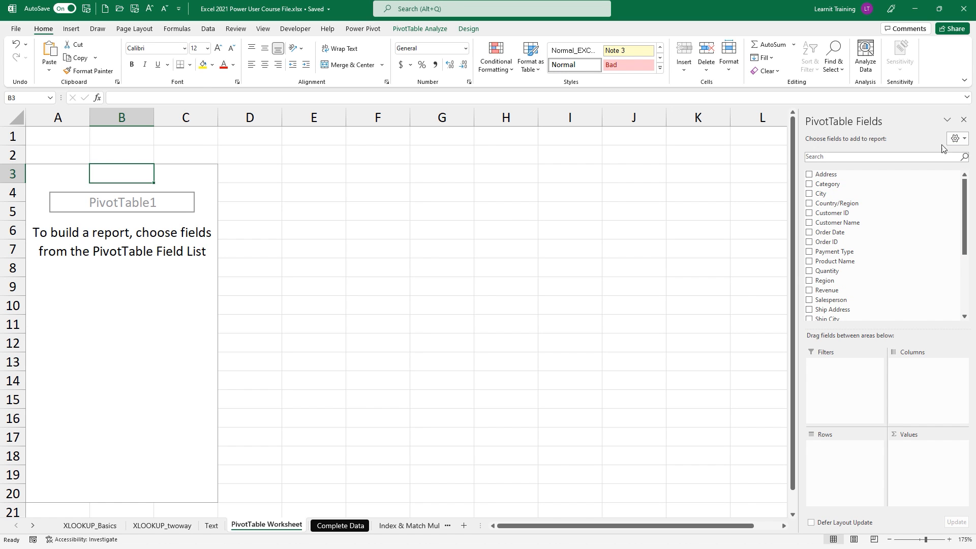
click(955, 139)
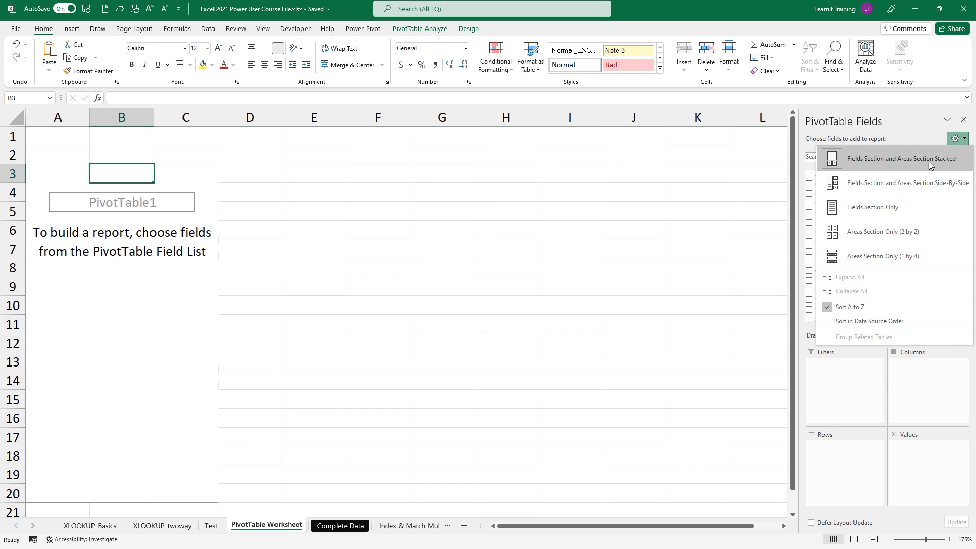
key(Escape)
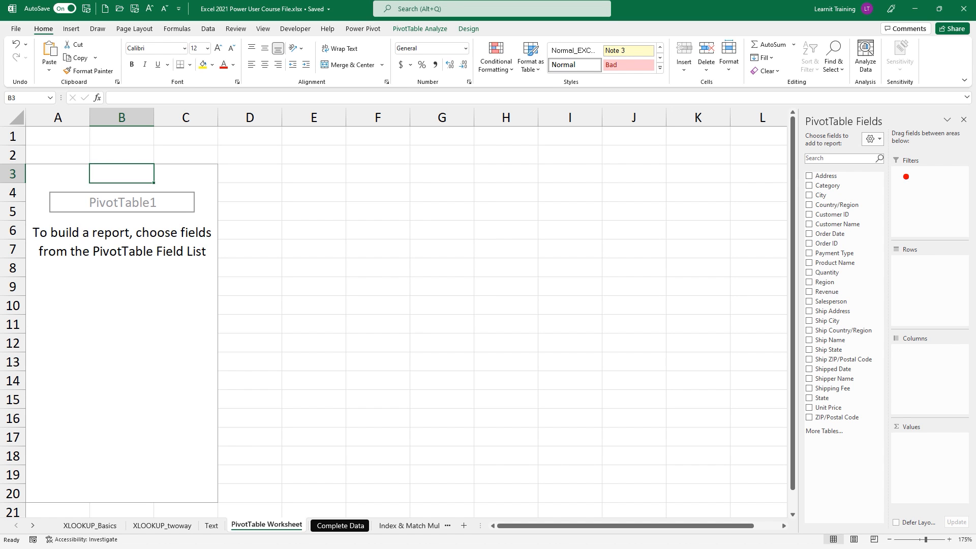
drag(887, 127, 888, 524)
drag(926, 190, 926, 199)
drag(918, 286, 929, 298)
drag(922, 362, 922, 384)
drag(934, 444, 941, 468)
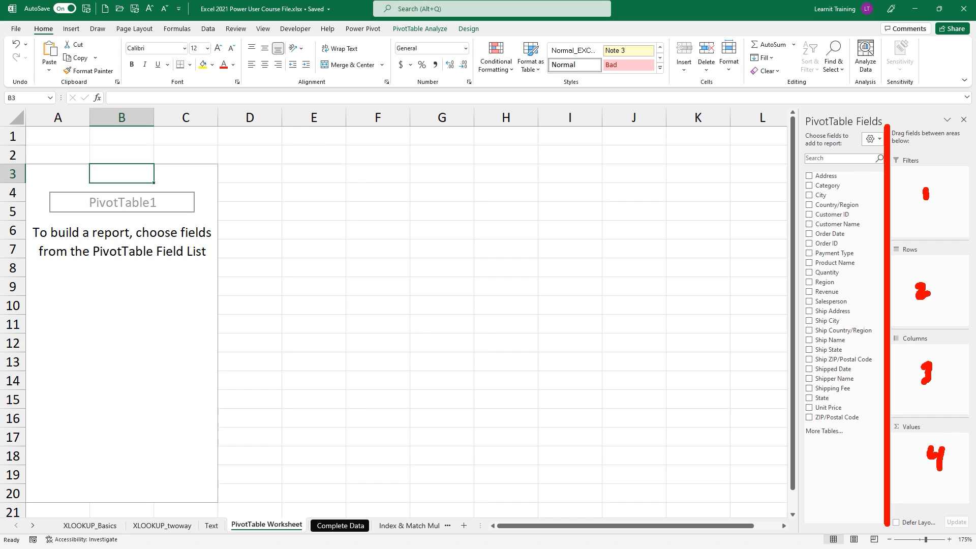
key(Escape)
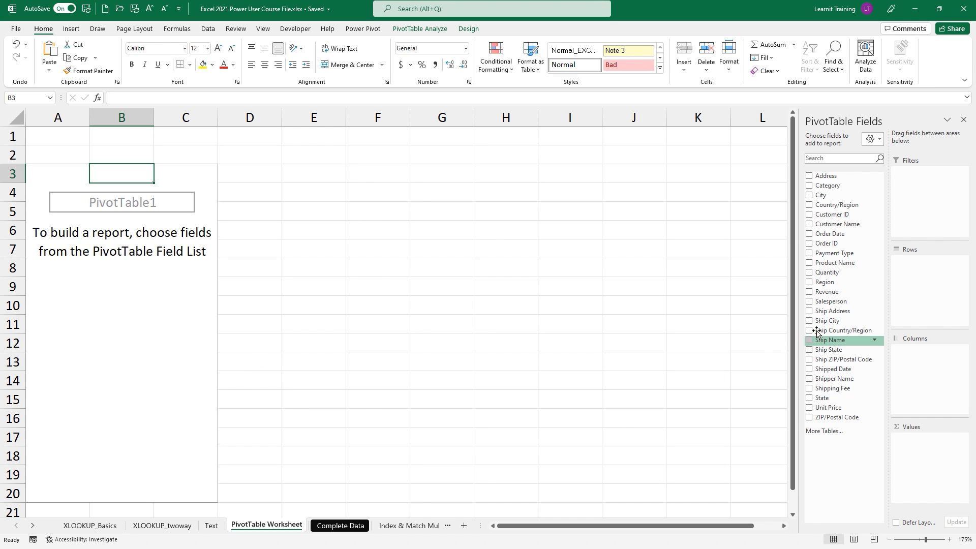
- Add Salesperson to the PivotTable's rows and Revenue to its values
click(824, 303)
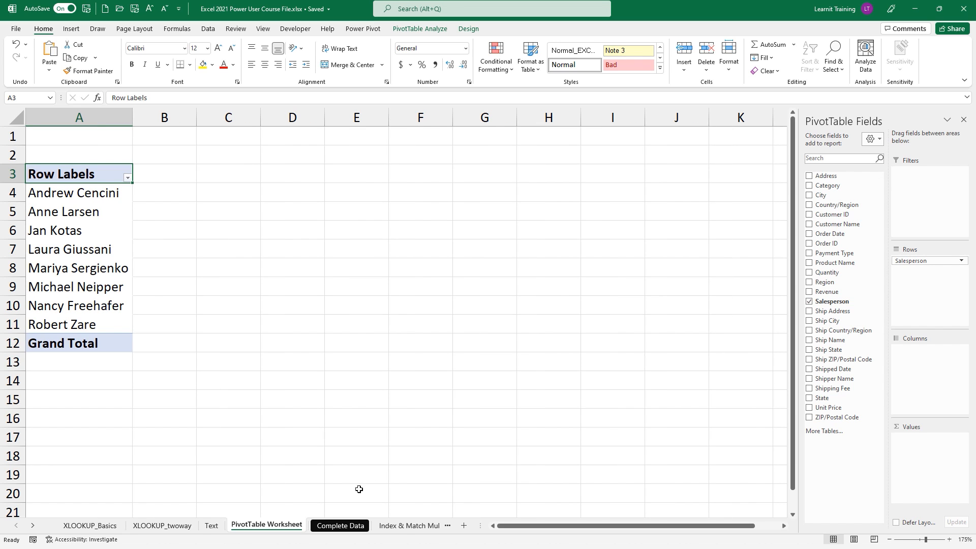
click(809, 293)
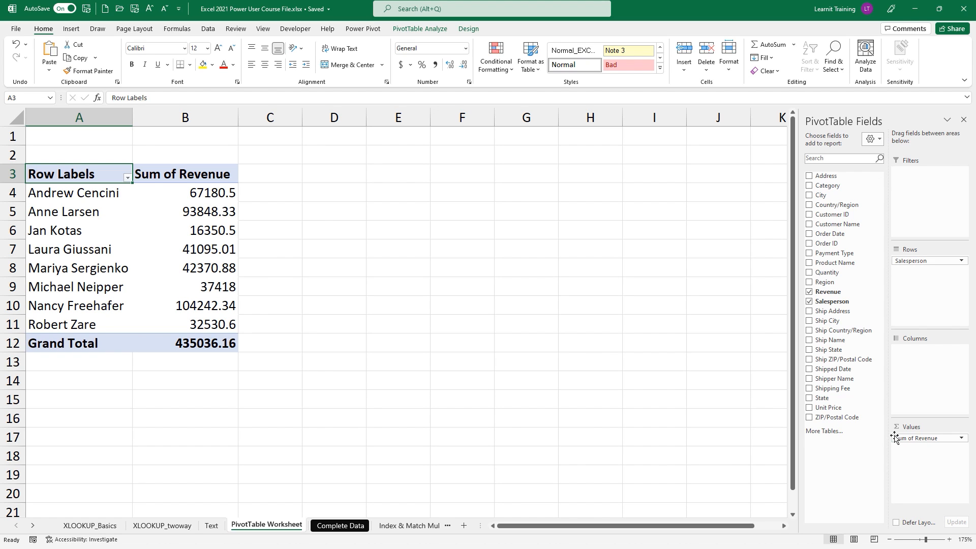
- Format the Sum of Revenue value field as Currency with the $ symbol and 0 decimal places
click(914, 438)
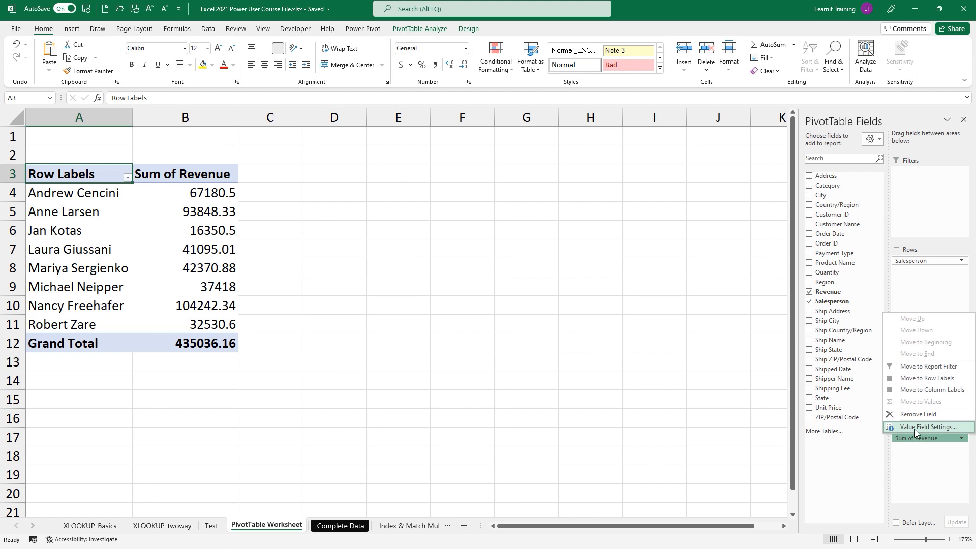
click(915, 428)
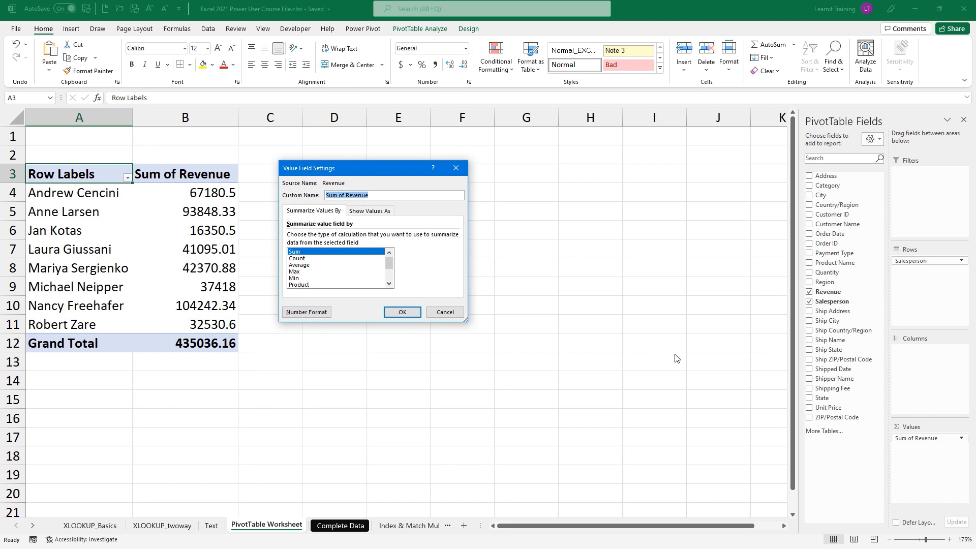
click(357, 213)
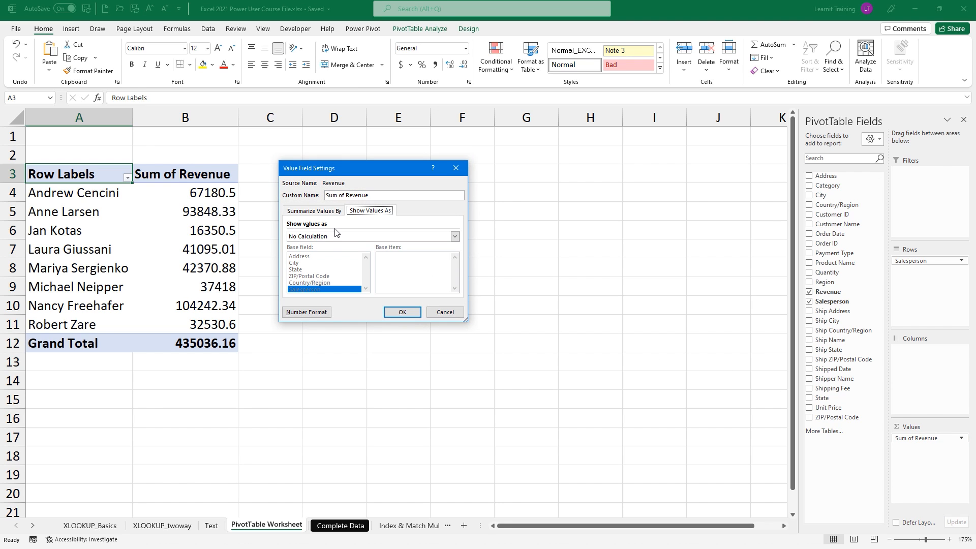
click(333, 216)
click(297, 316)
click(273, 179)
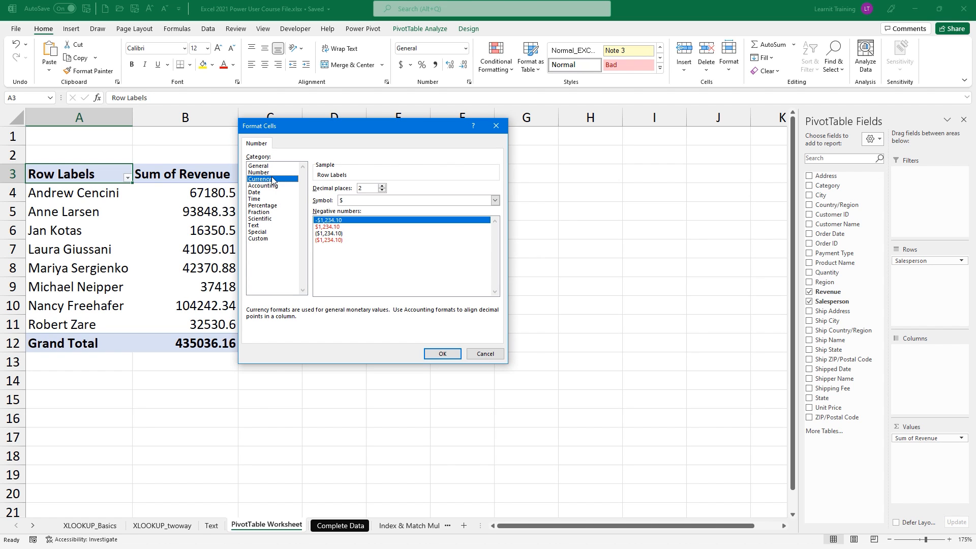
click(383, 190)
click(383, 186)
click(382, 186)
click(382, 190)
click(383, 190)
click(440, 354)
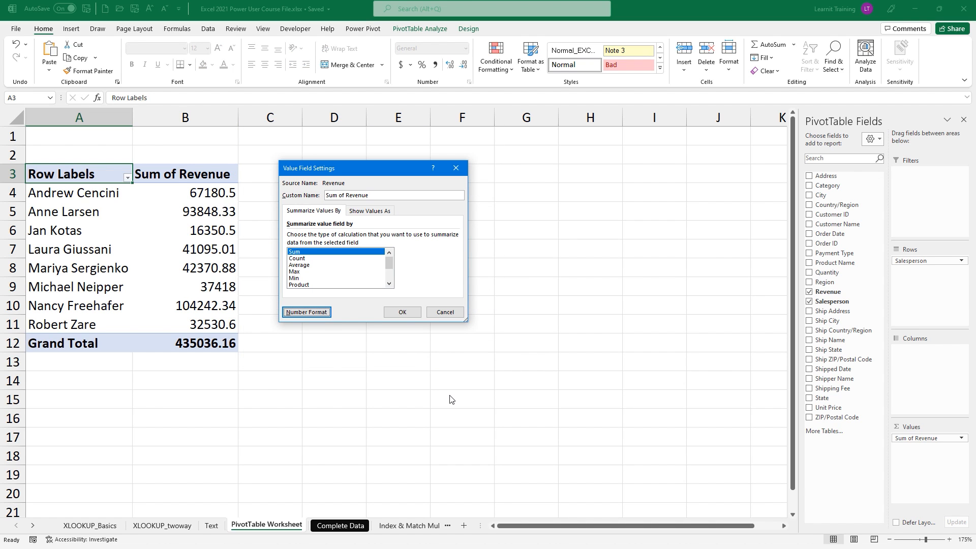
click(402, 312)
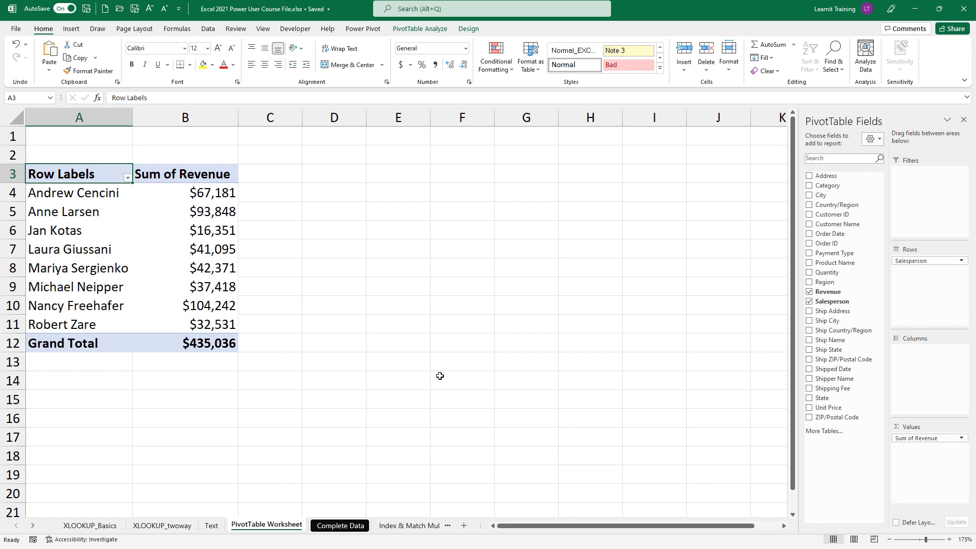
- Review the sort and filter choices available for the PivotTable's Row Labels
click(128, 178)
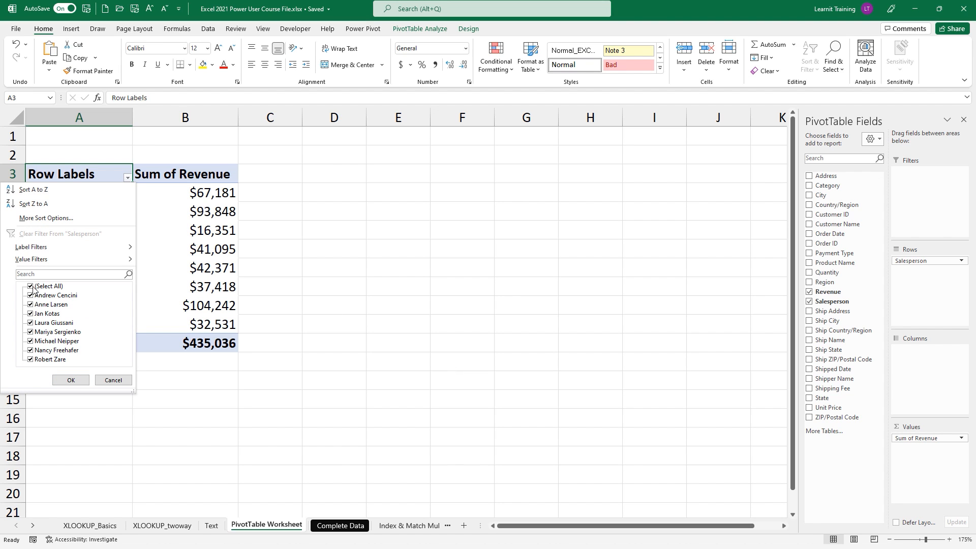
click(201, 242)
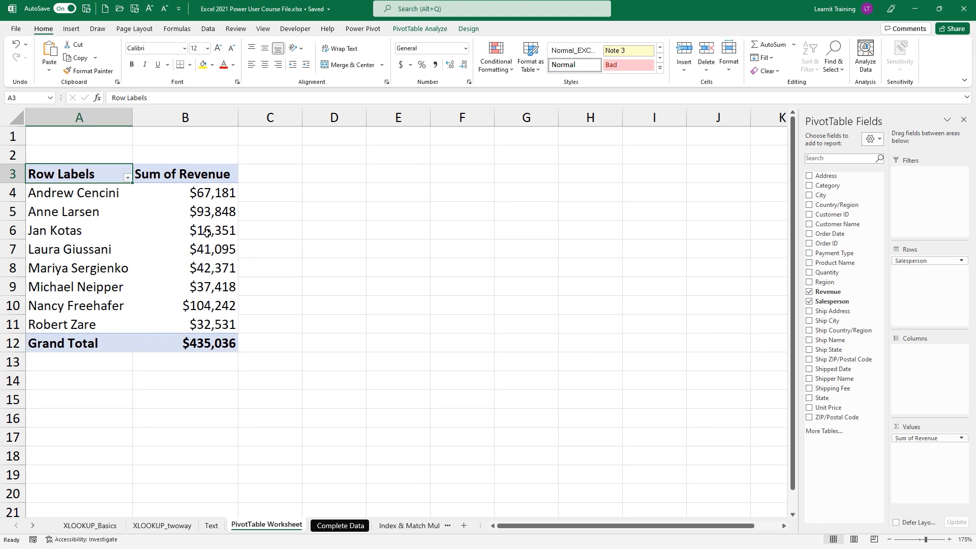
- Check whether Generate GetPivotData is enabled in the PivotTable's options
mouse_move(214, 236)
click(420, 28)
click(52, 71)
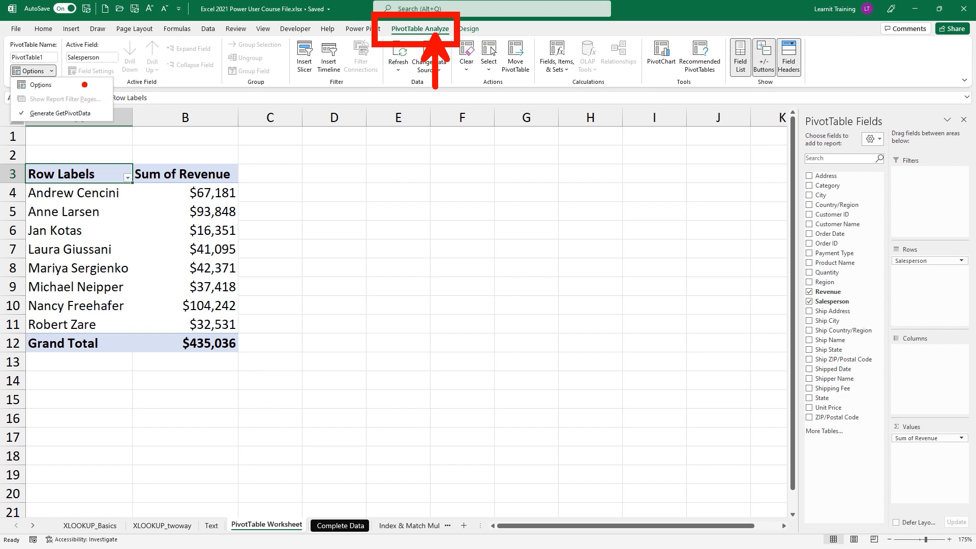
drag(66, 32, 66, 87)
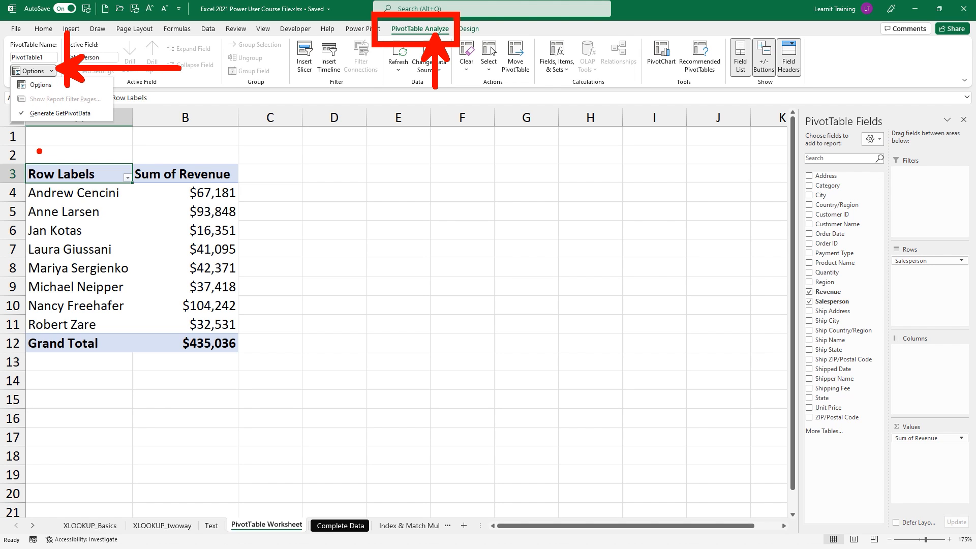
drag(9, 120, 112, 120)
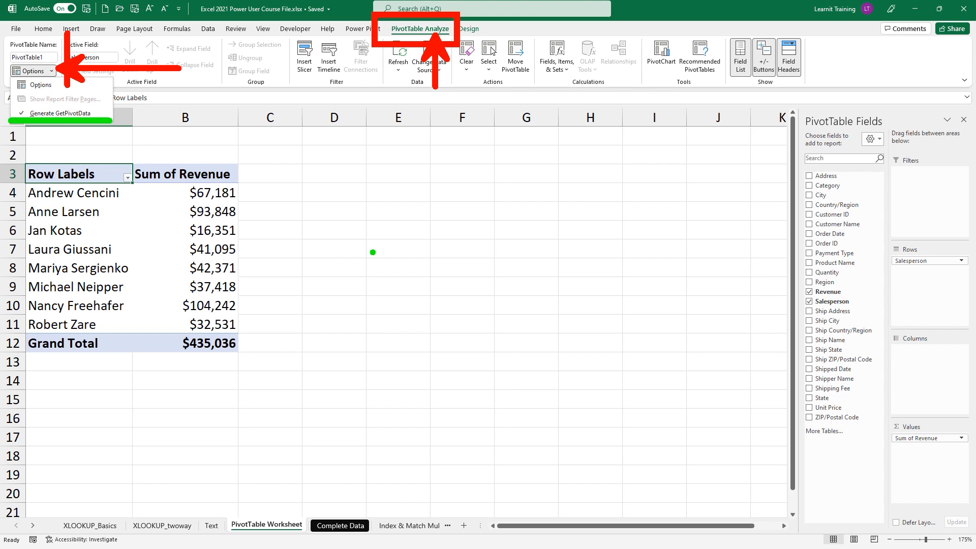
key(Escape)
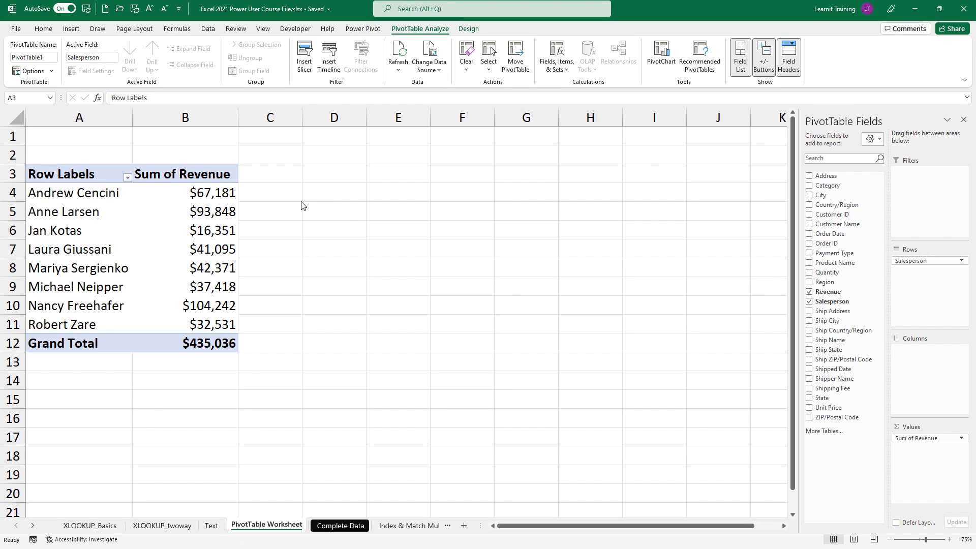
- Enter a formula in C4 that multiplies the first salesperson's revenue in B4, referenced through GETPIVOTDATA, by 5%
click(281, 189)
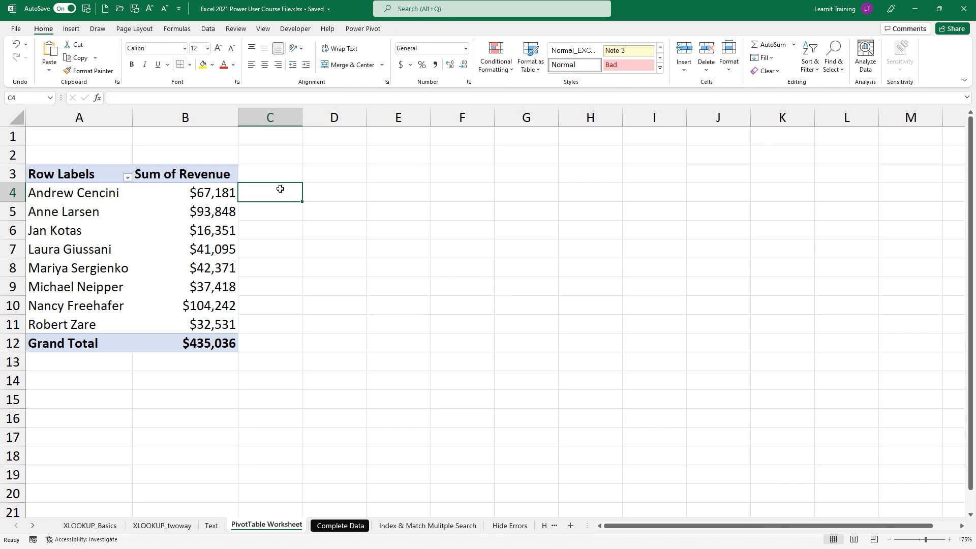
text(=)
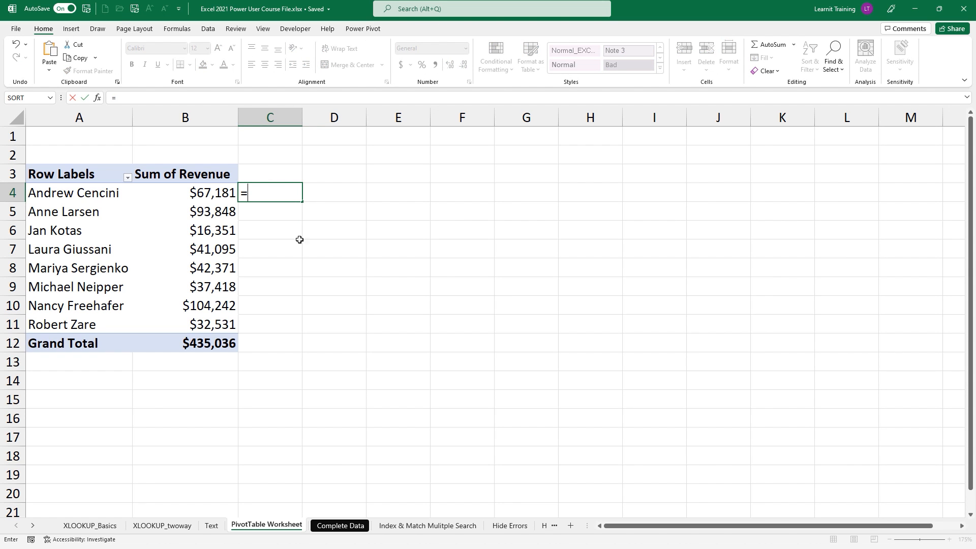
click(210, 197)
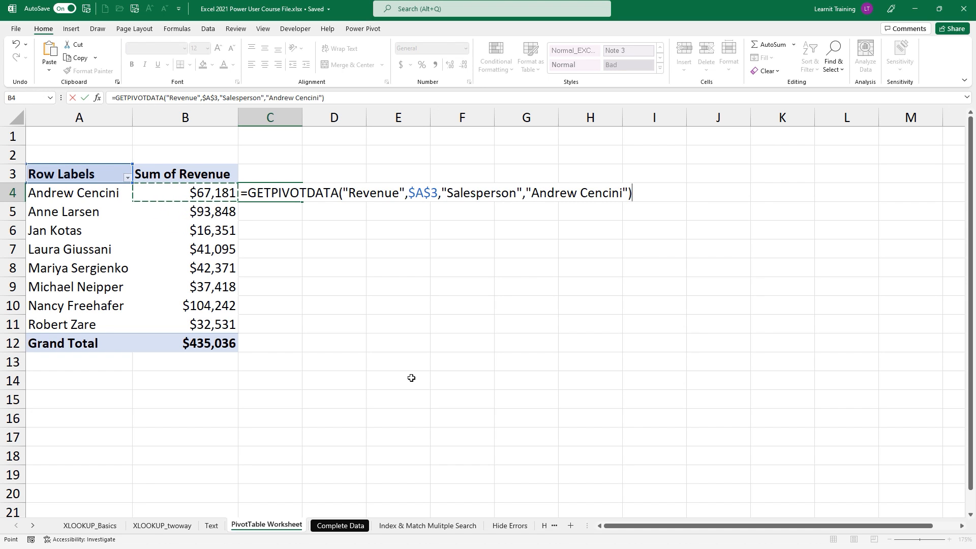
text(* )
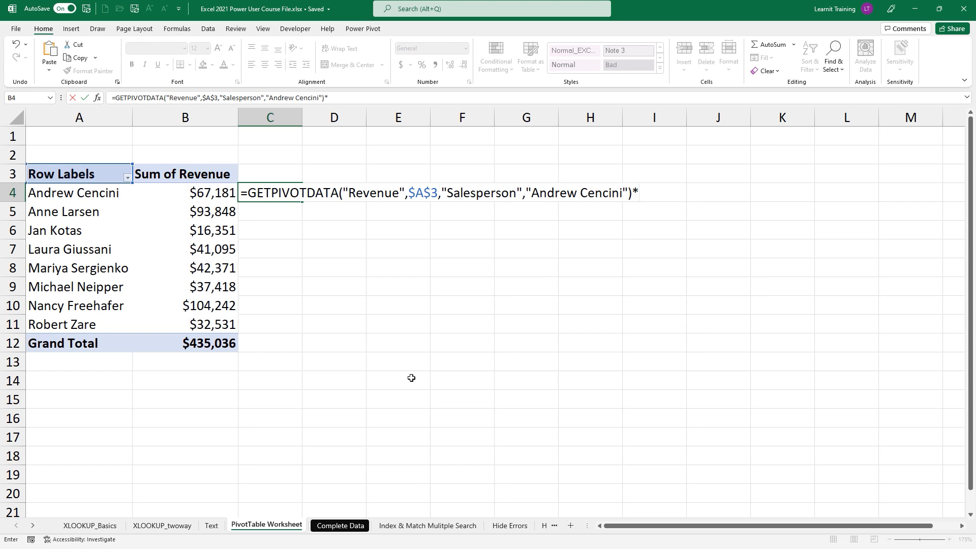
text(5%)
key(Return)
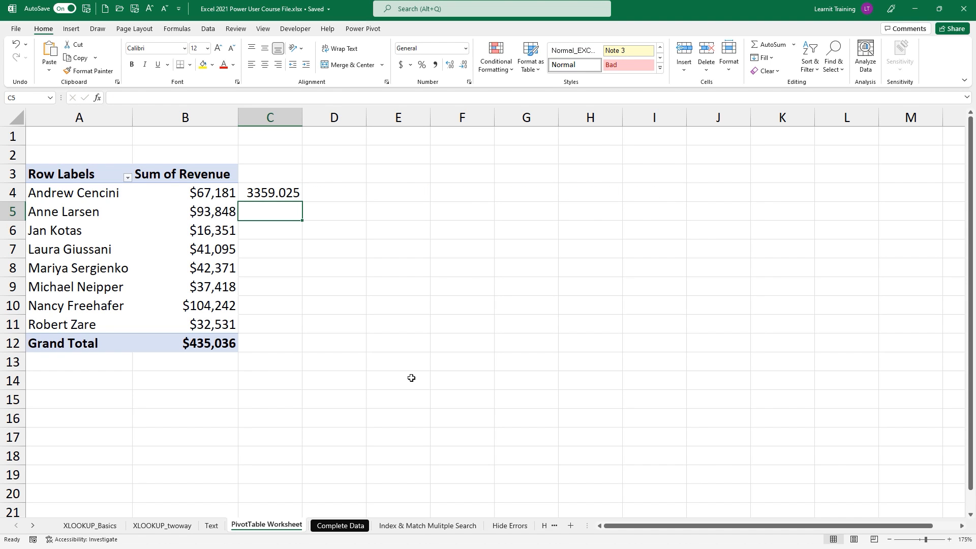
text(=)
click(220, 210)
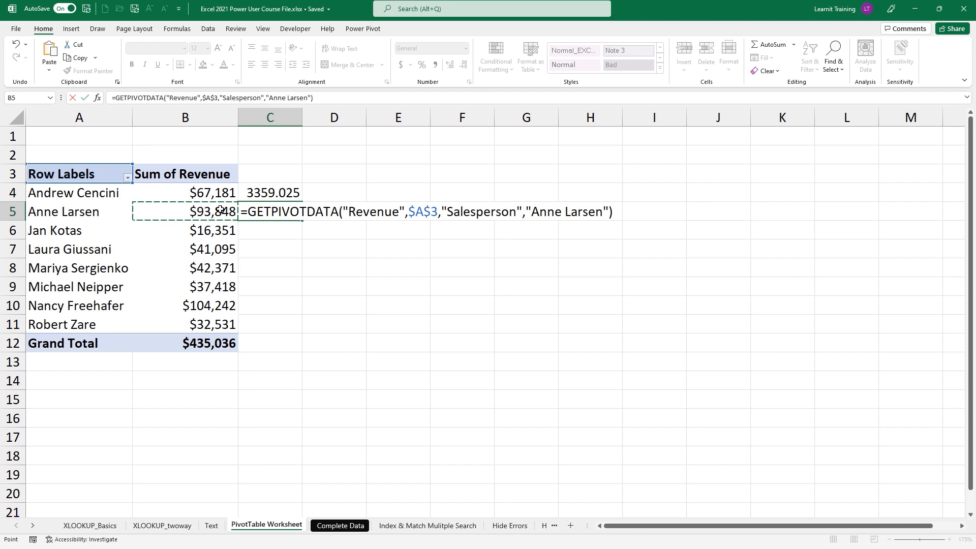
key(Escape)
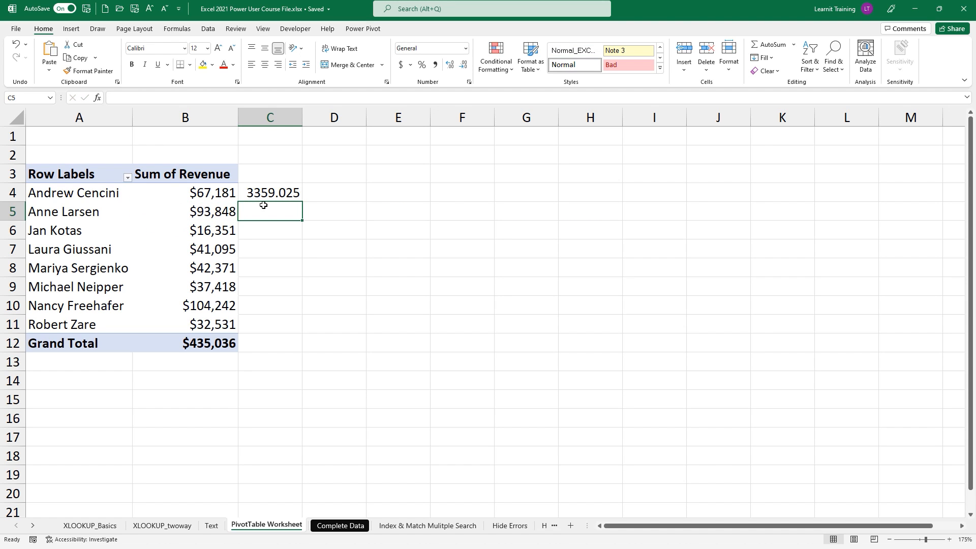
- Clear the formula from C4 and turn off Generate GetPivotData for the PivotTable
click(263, 197)
key(Delete)
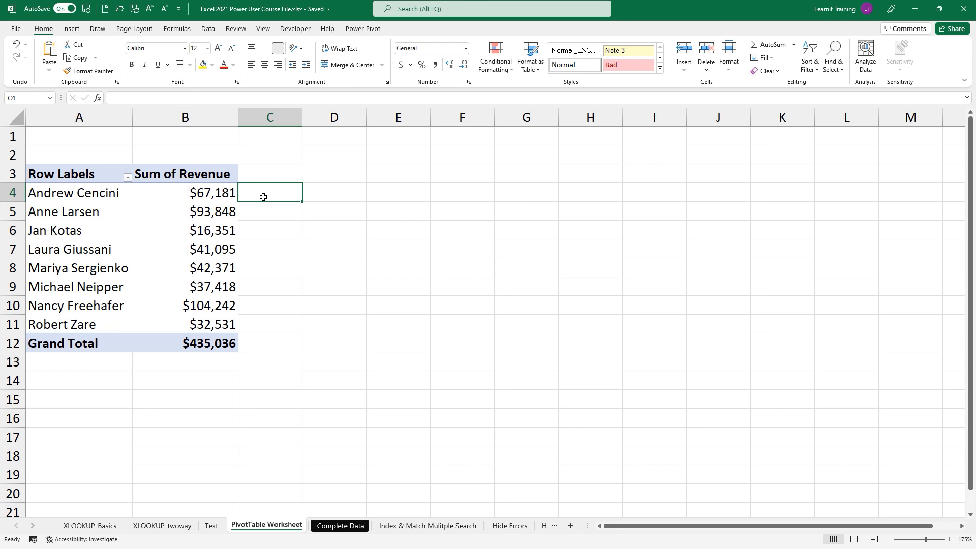
click(191, 192)
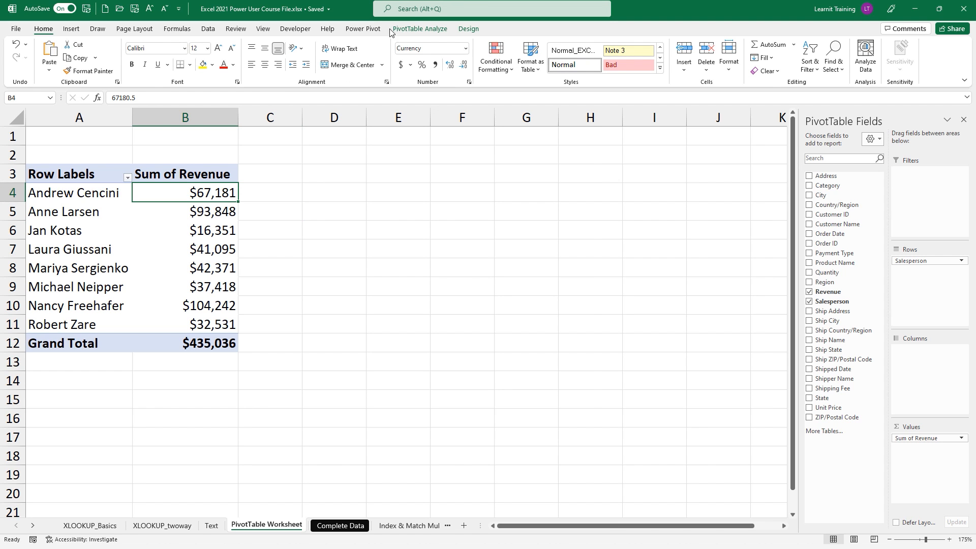
click(420, 28)
click(51, 71)
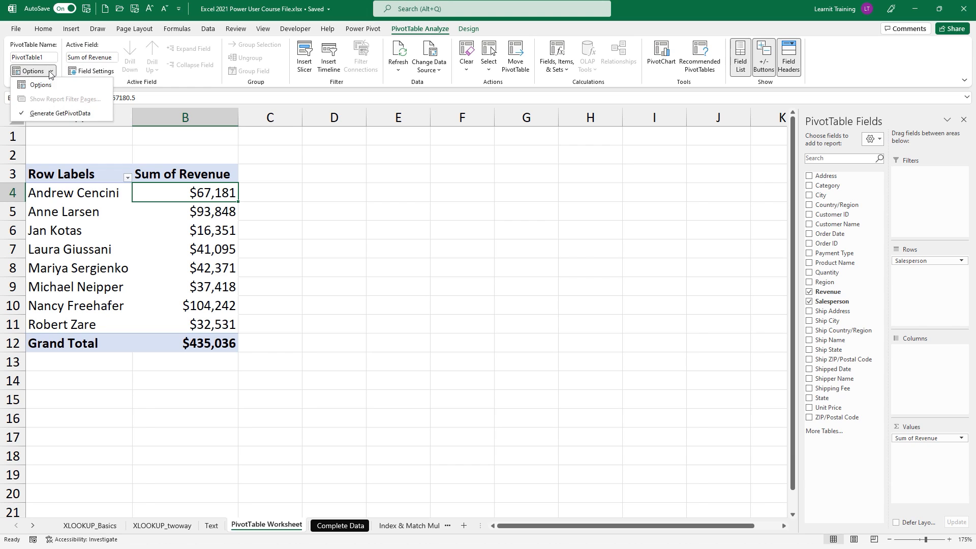
click(21, 113)
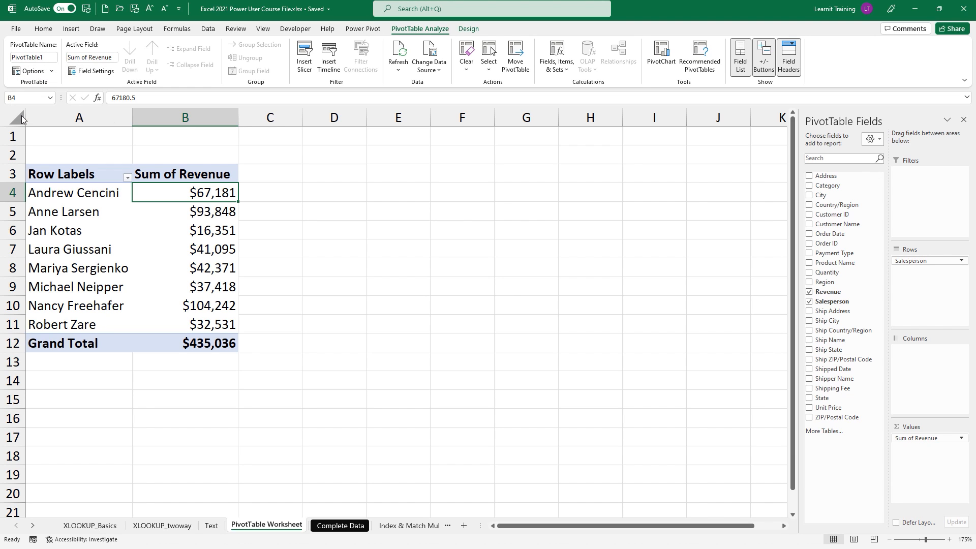
click(52, 71)
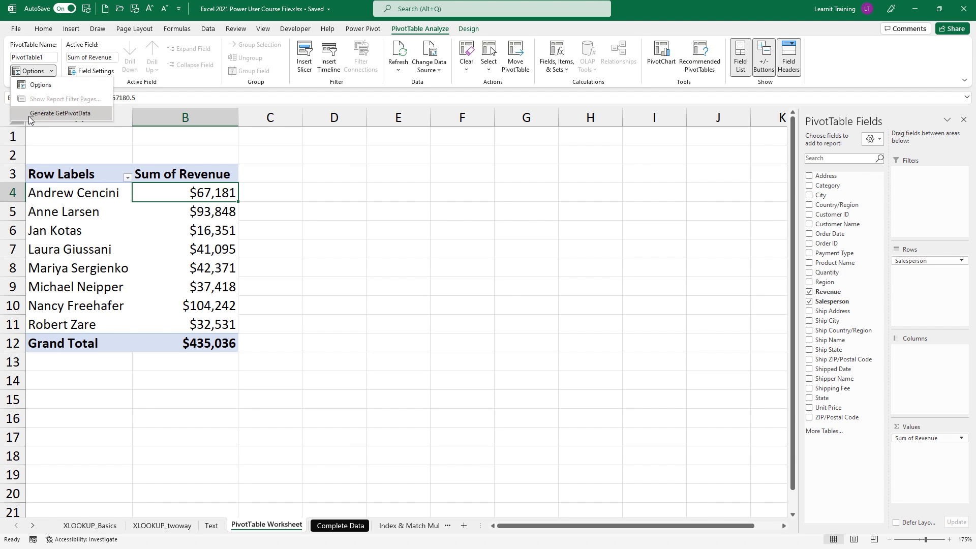
- Enter the formula =B4*5% in C4, referencing the first salesperson's revenue by plain cell address
click(262, 193)
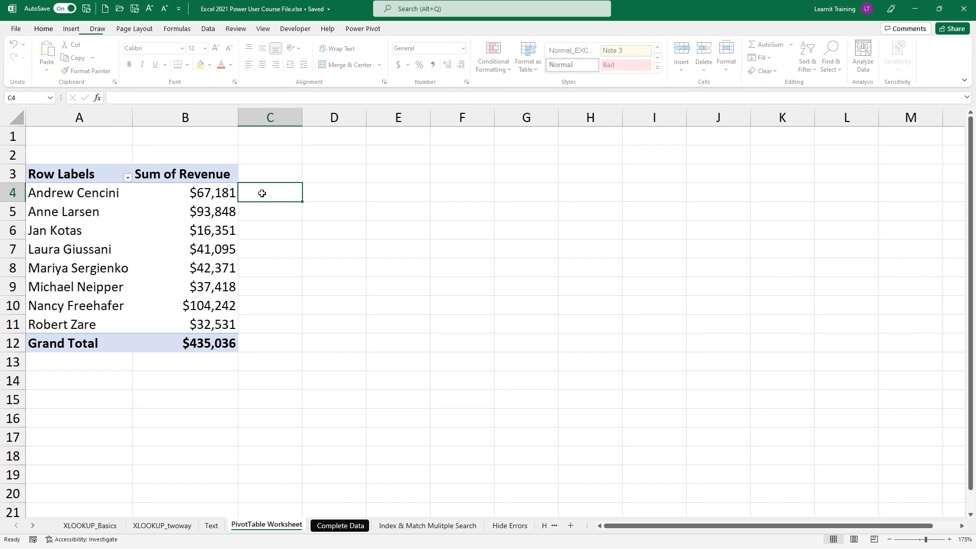
text(=)
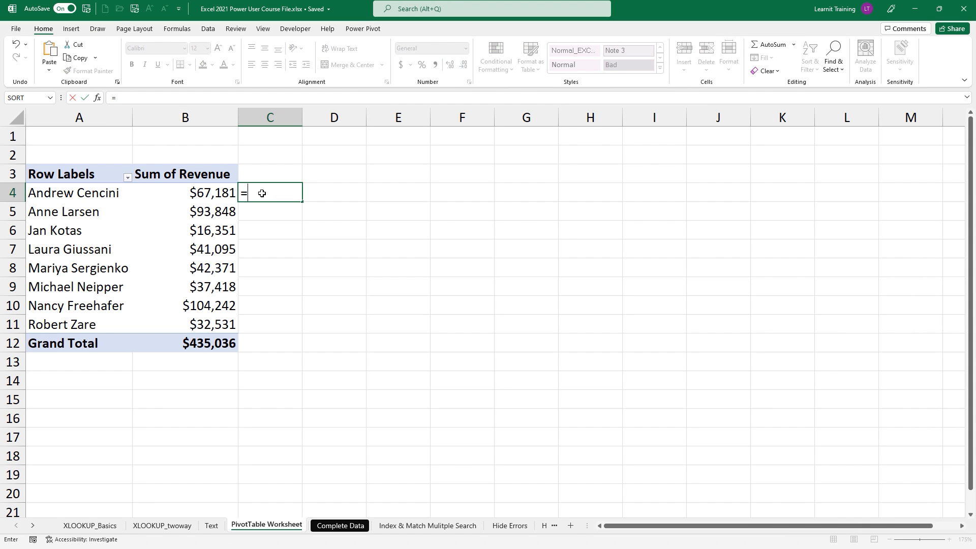
click(222, 193)
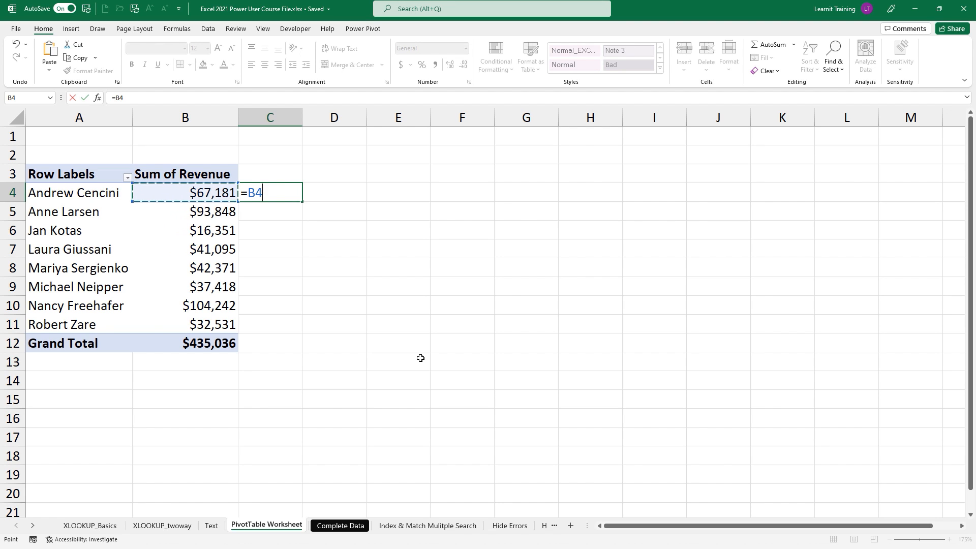
text(*5)
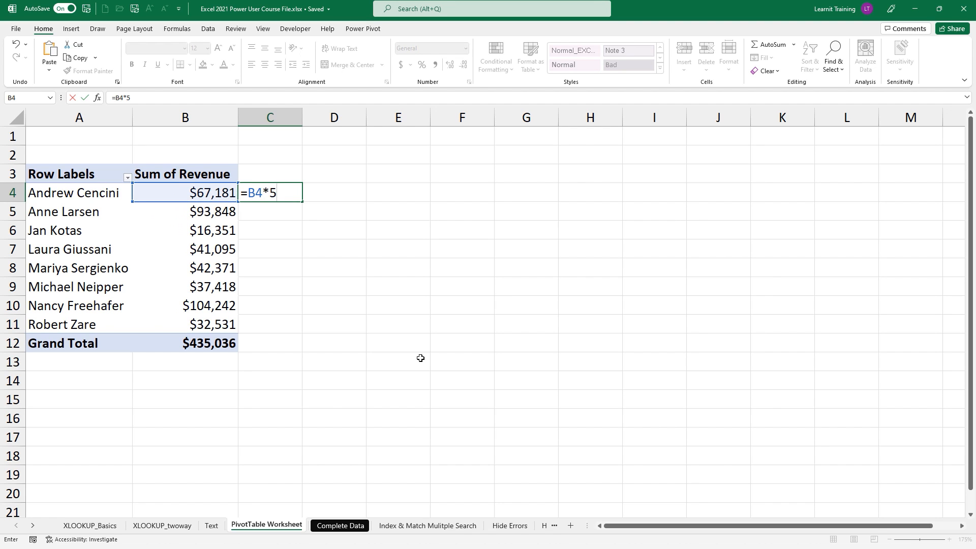
text(%)
key(Return)
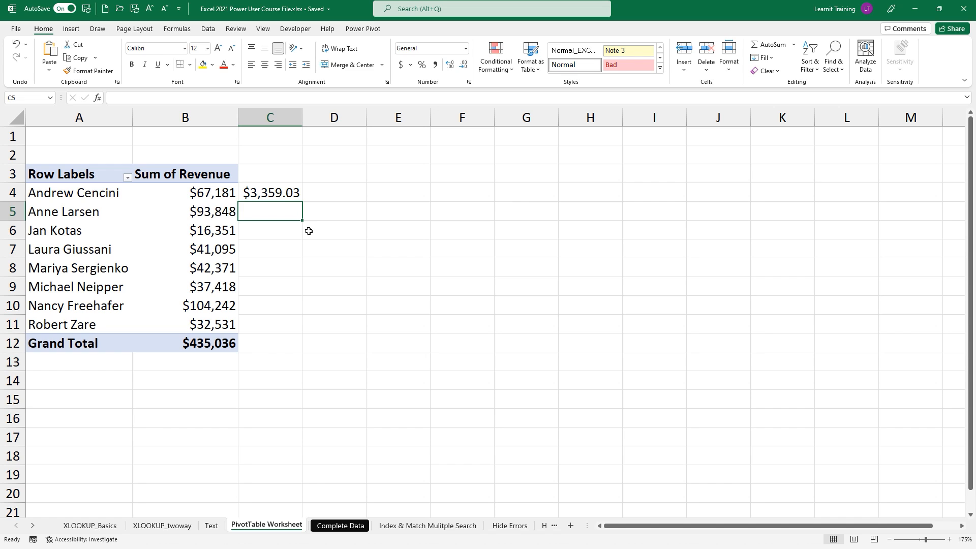
- Clear the 5% formula from C4 and bring up the PivotTable analysis commands with revenue cell B5 selected
click(271, 196)
key(Delete)
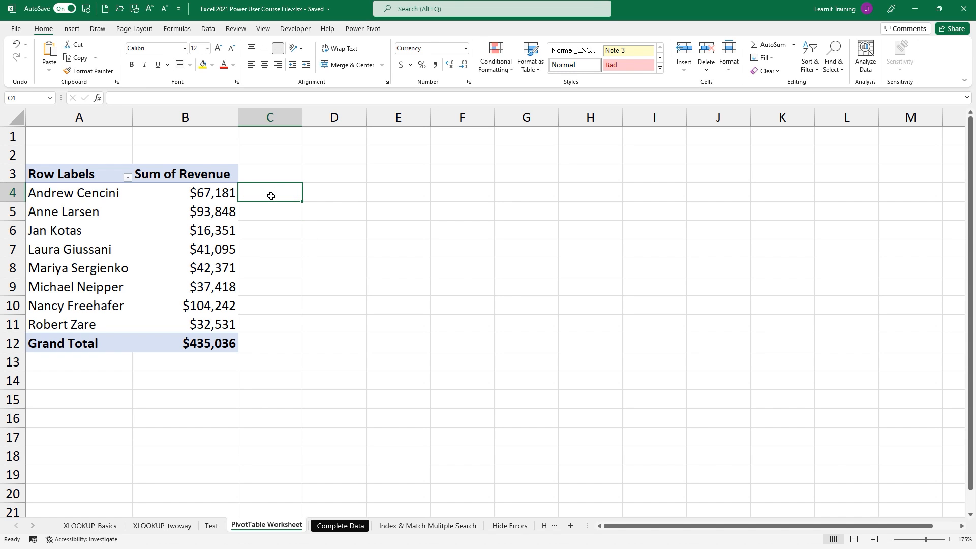
click(228, 214)
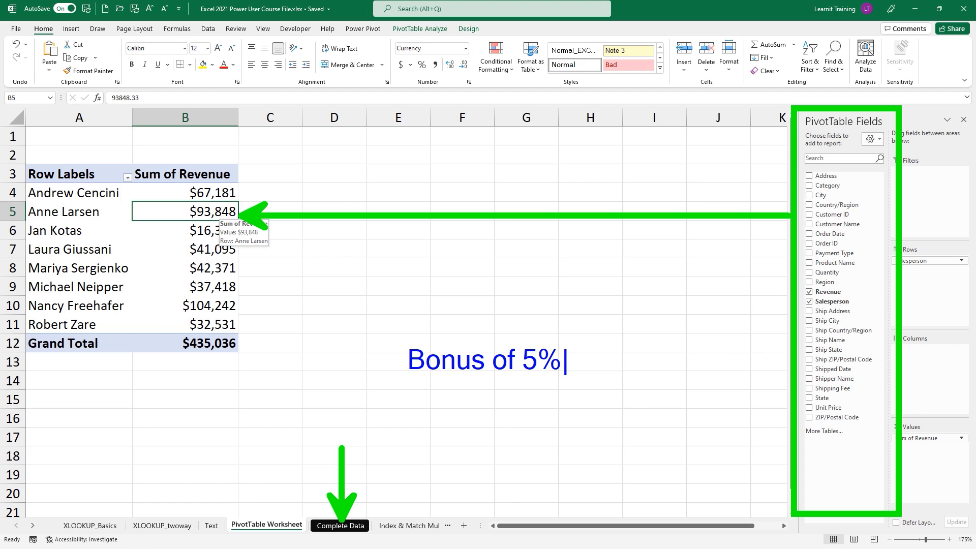
key(Escape)
key(Escape)
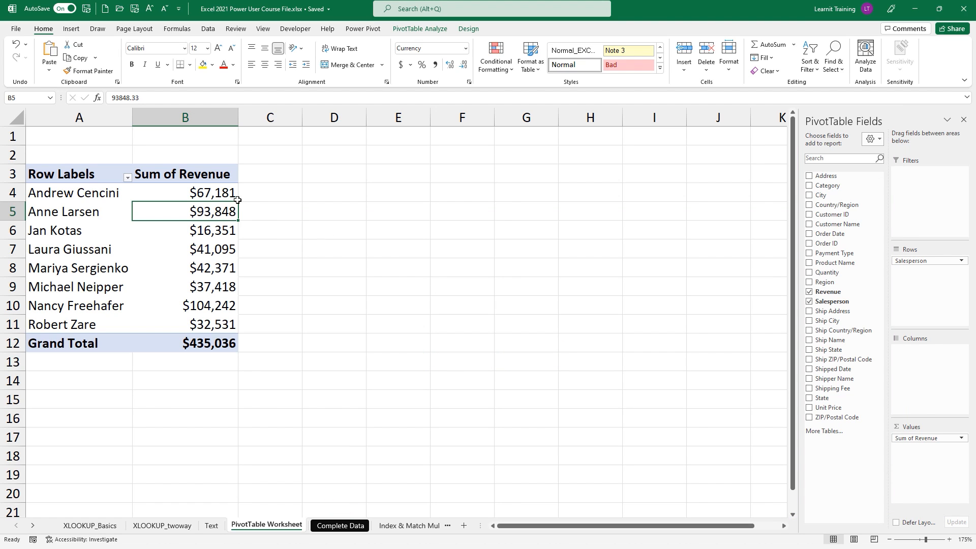
click(421, 30)
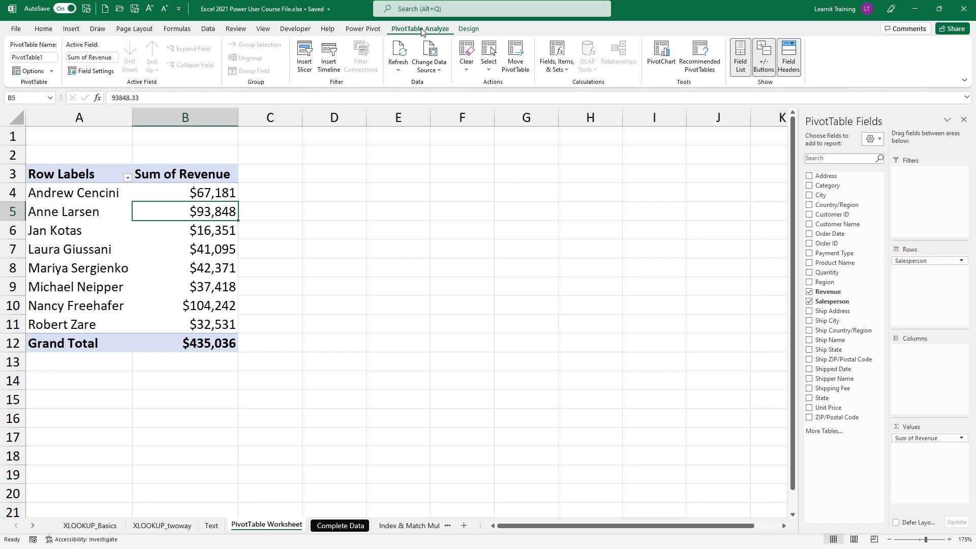
mouse_move(510, 24)
mouse_down()
mouse_move(647, 103)
mouse_move(657, 92)
mouse_up()
mouse_move(447, 33)
mouse_down()
mouse_move(551, 104)
mouse_move(552, 130)
mouse_up()
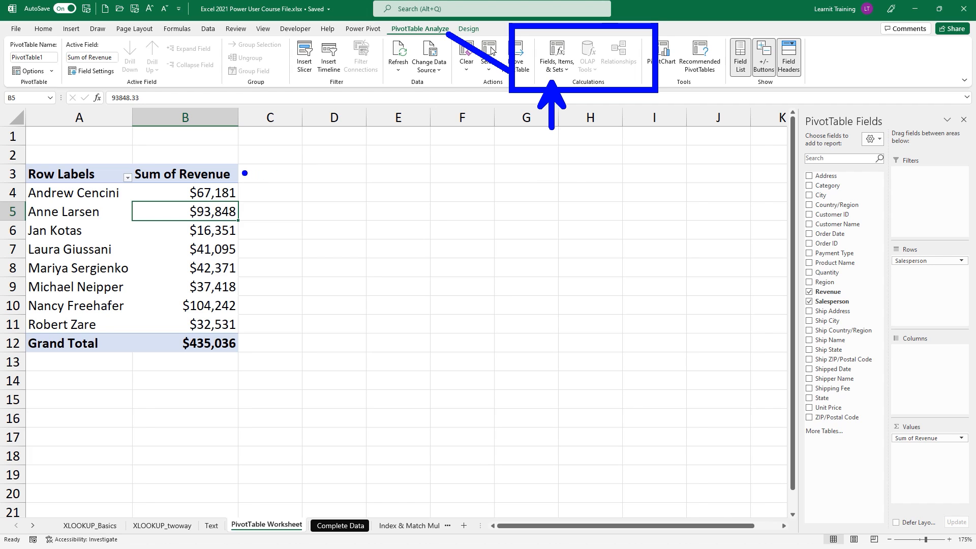
drag(249, 173, 271, 180)
mouse_move(792, 152)
mouse_down()
mouse_move(791, 351)
mouse_move(883, 355)
mouse_move(883, 152)
mouse_up()
drag(798, 291, 753, 300)
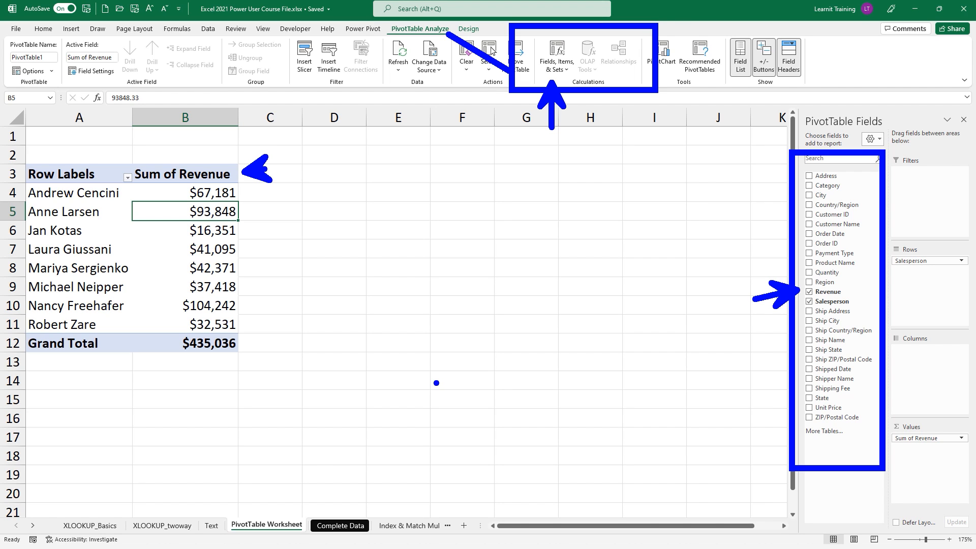
key(Escape)
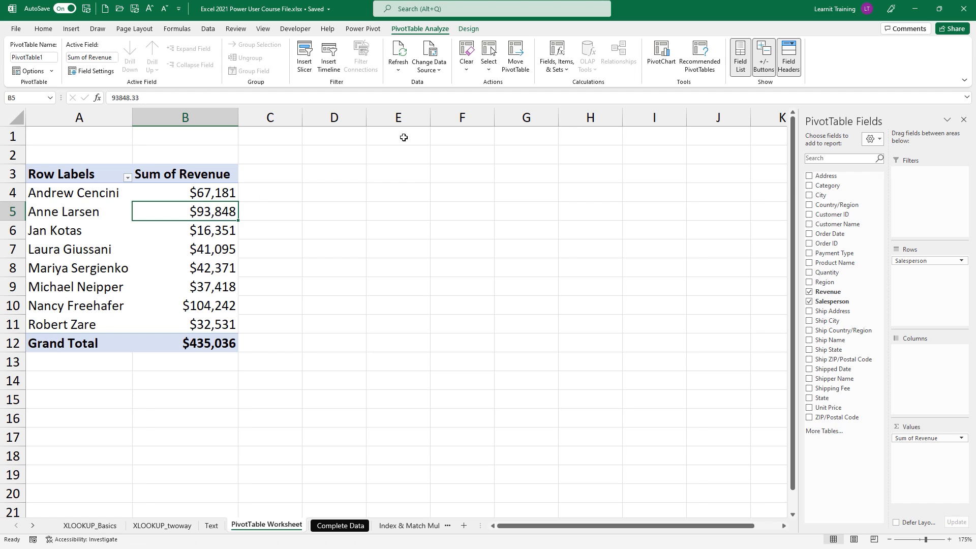
- Start a new calculated field named Bonus in the PivotTable
click(556, 61)
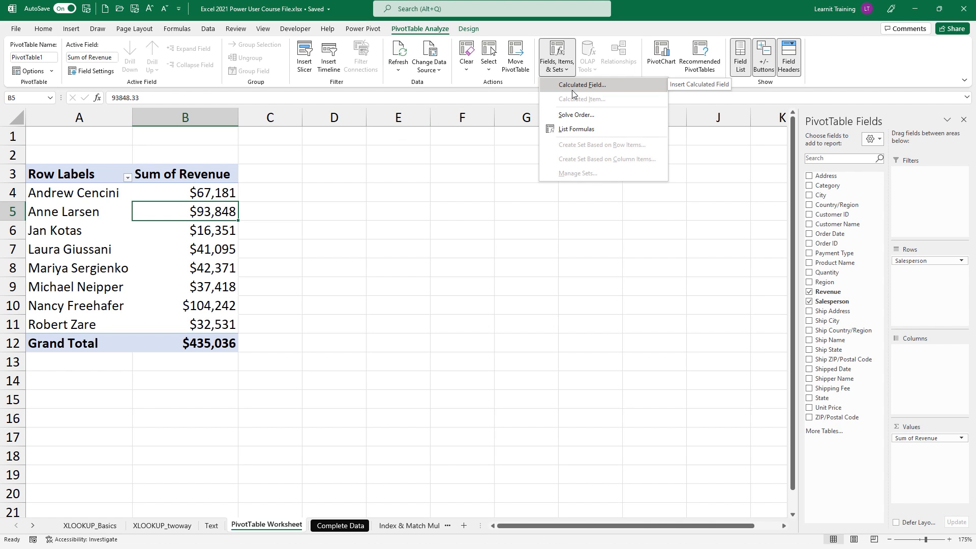
click(572, 90)
key(BackSpace)
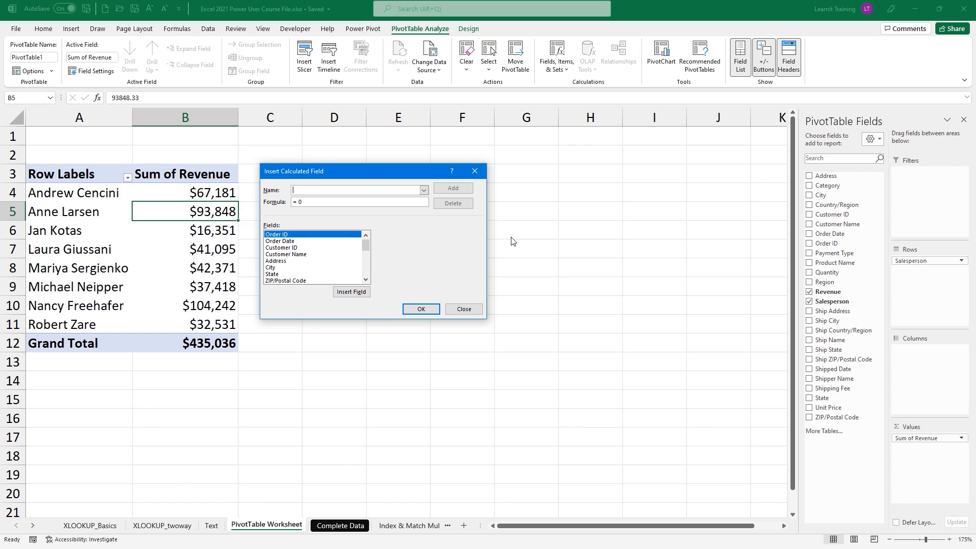
text(Bonus)
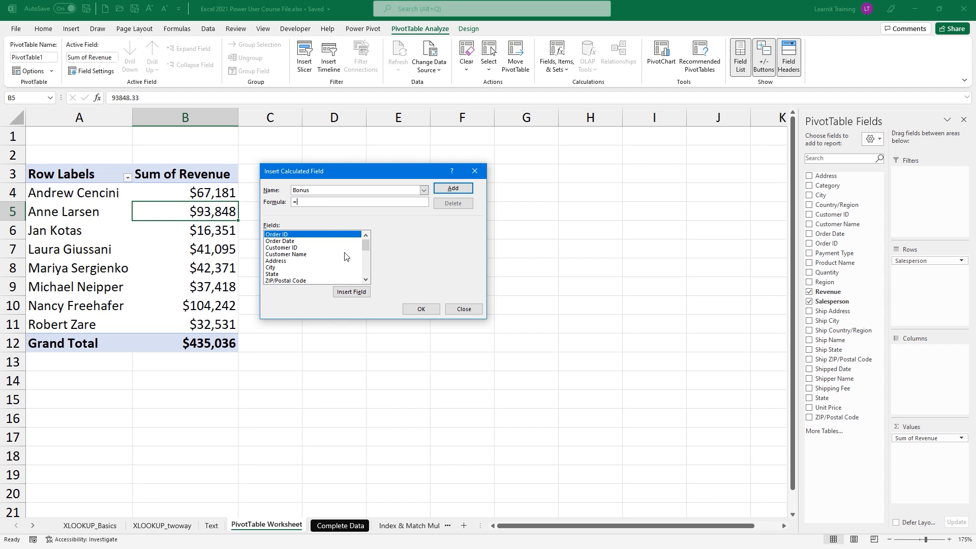
- Define the Bonus field's formula as =Revenue*5% and add the field to the PivotTable
click(366, 279)
click(366, 279)
click(365, 279)
click(366, 280)
click(366, 279)
click(365, 279)
click(365, 279)
click(365, 279)
click(366, 279)
click(366, 279)
click(366, 279)
click(366, 279)
click(366, 279)
click(366, 280)
click(366, 279)
click(365, 279)
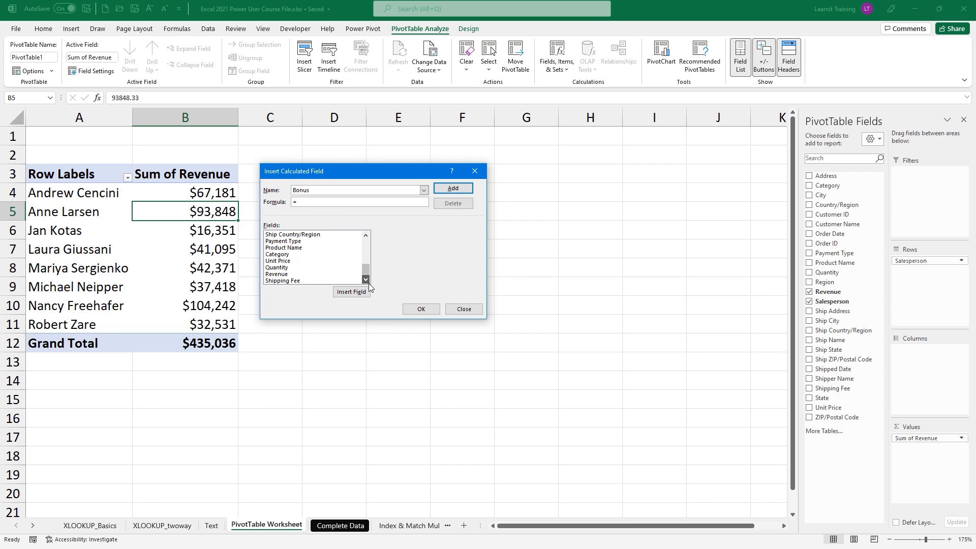
click(328, 274)
click(356, 292)
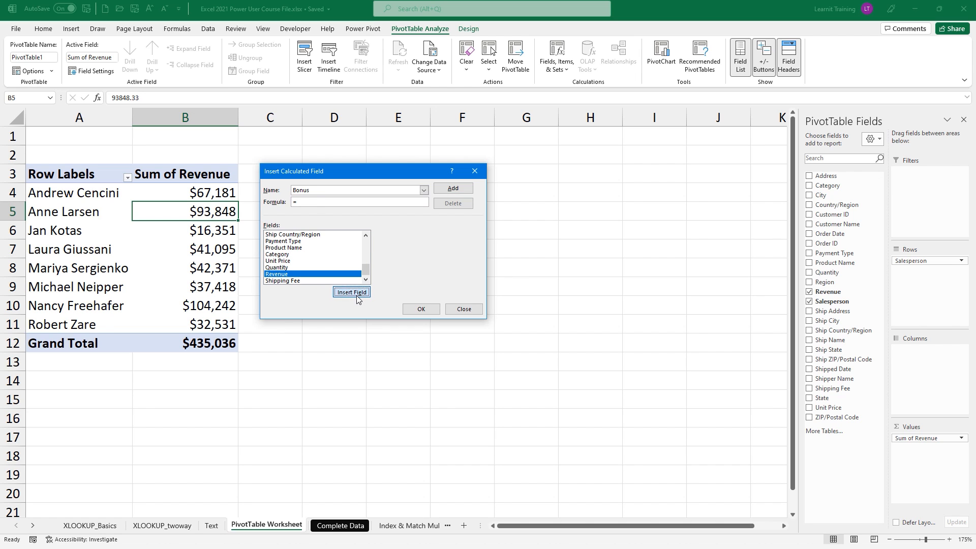
text(*5%)
click(453, 188)
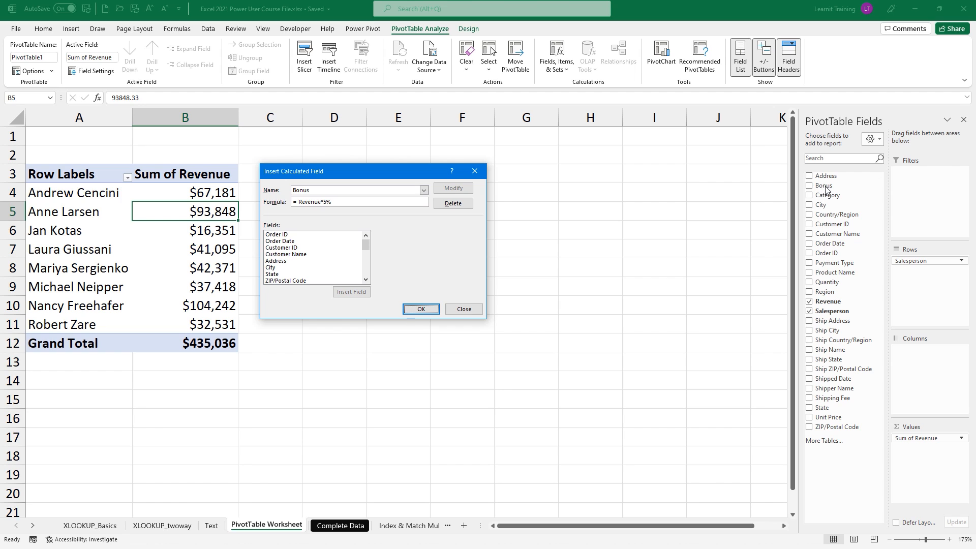
click(426, 309)
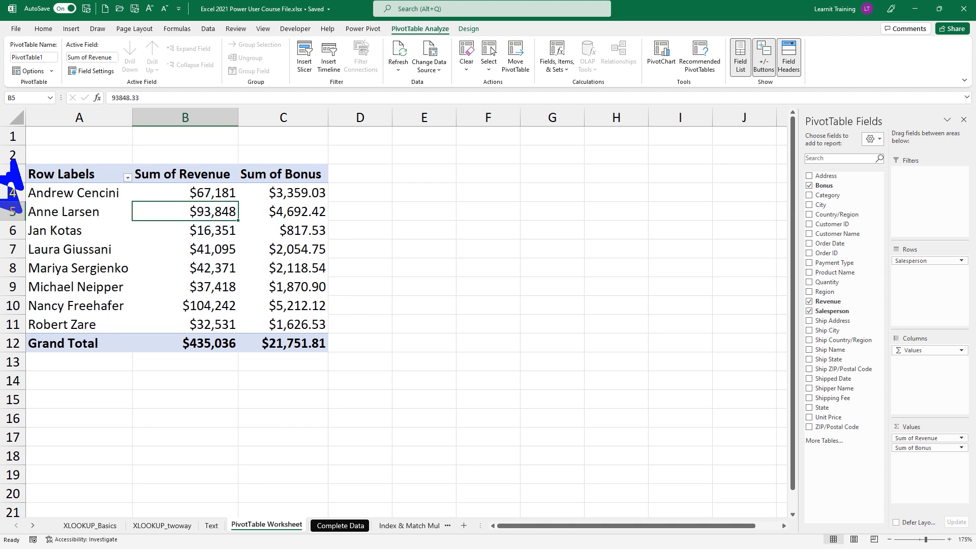
text(tS)
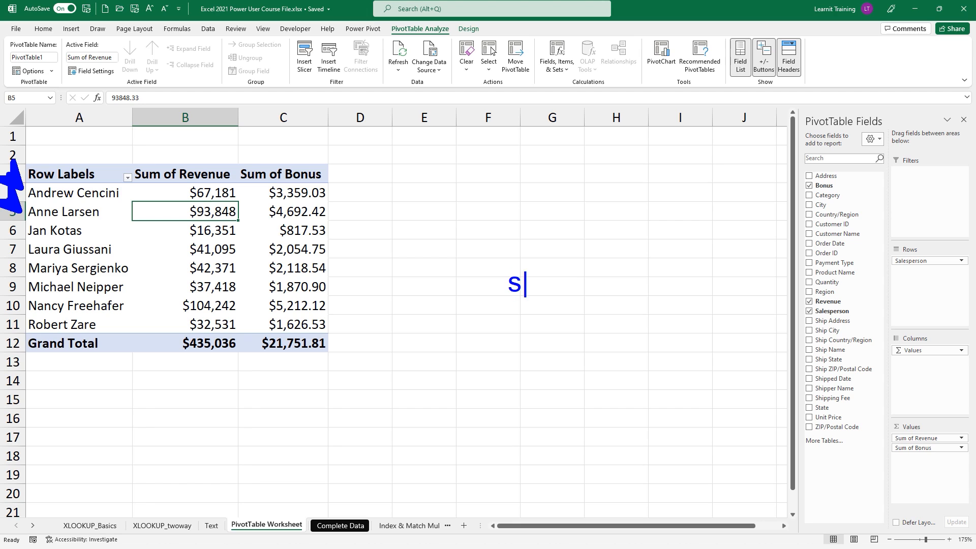
text(alesperson)
key(Return)
text(items: andrew, )
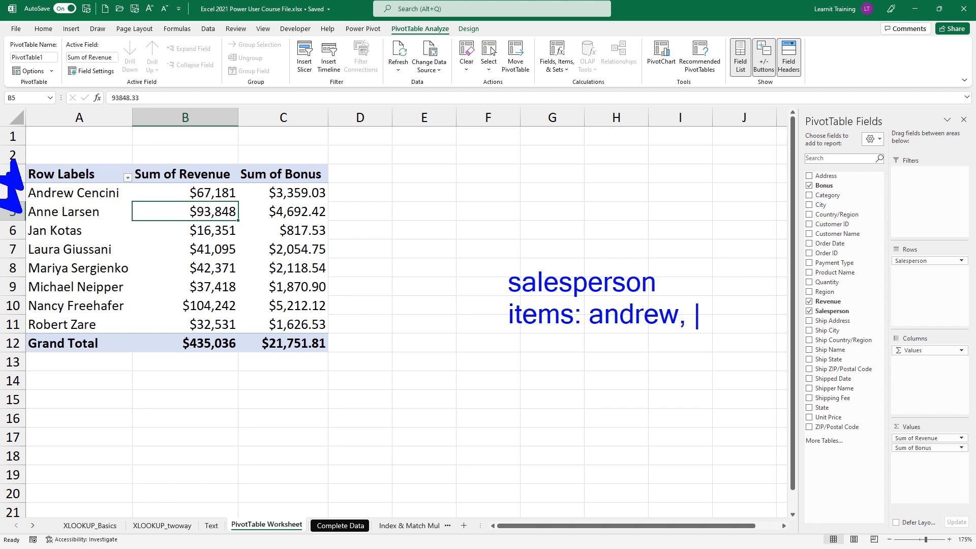
text(anne, jan, laura)
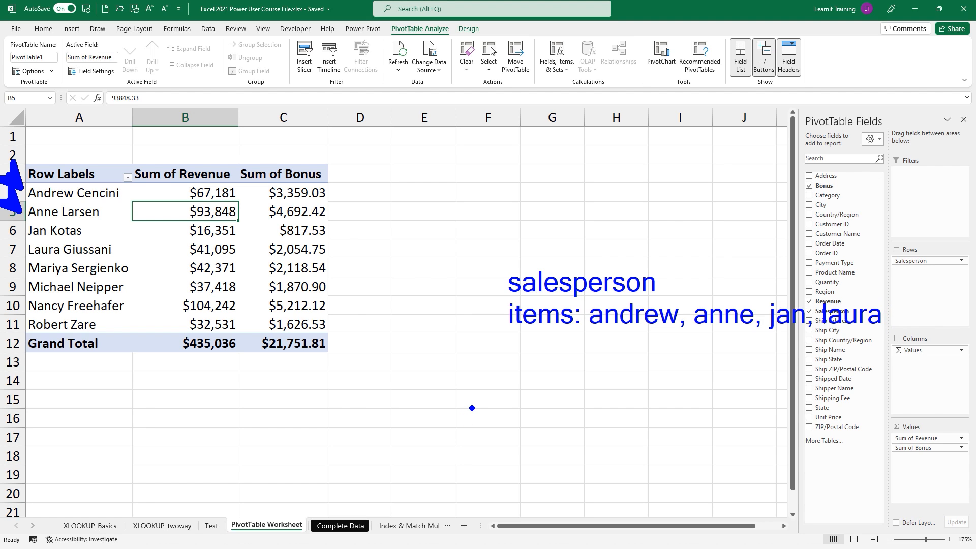
drag(599, 335, 746, 334)
drag(686, 339, 686, 392)
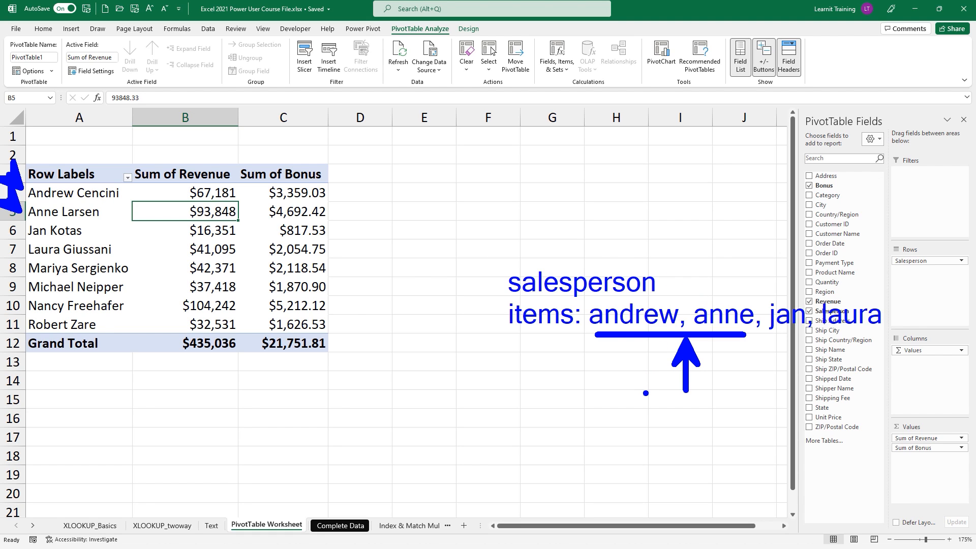
mouse_move(611, 299)
mouse_down()
mouse_move(596, 298)
mouse_move(585, 336)
mouse_move(731, 350)
mouse_move(756, 297)
mouse_move(610, 301)
mouse_up()
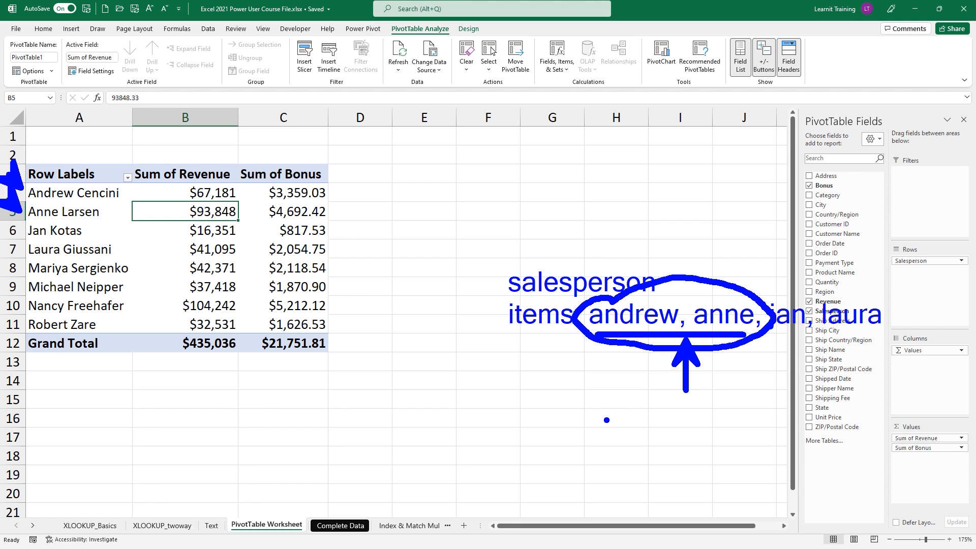
key(Escape)
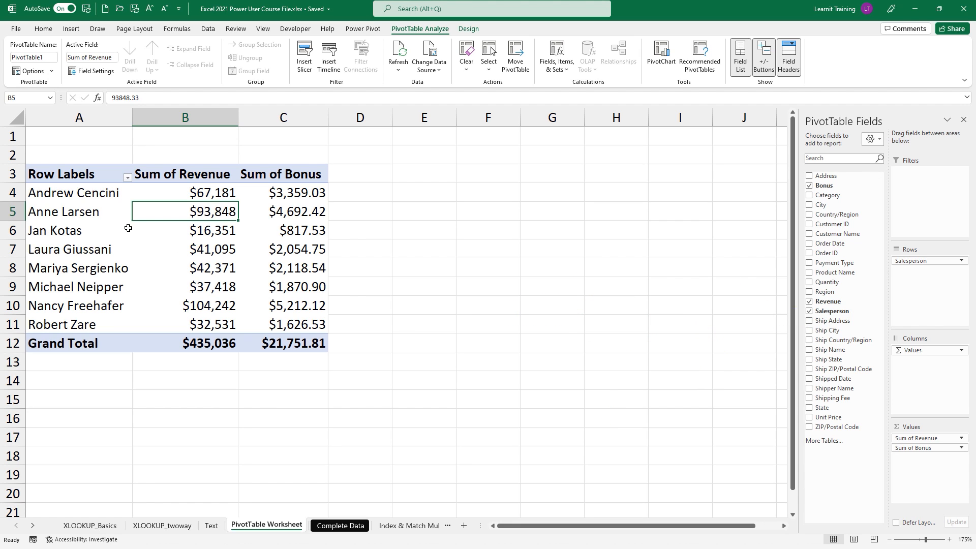
- Start a new calculated item named Team 1 in the PivotTable's Salesperson field
click(69, 198)
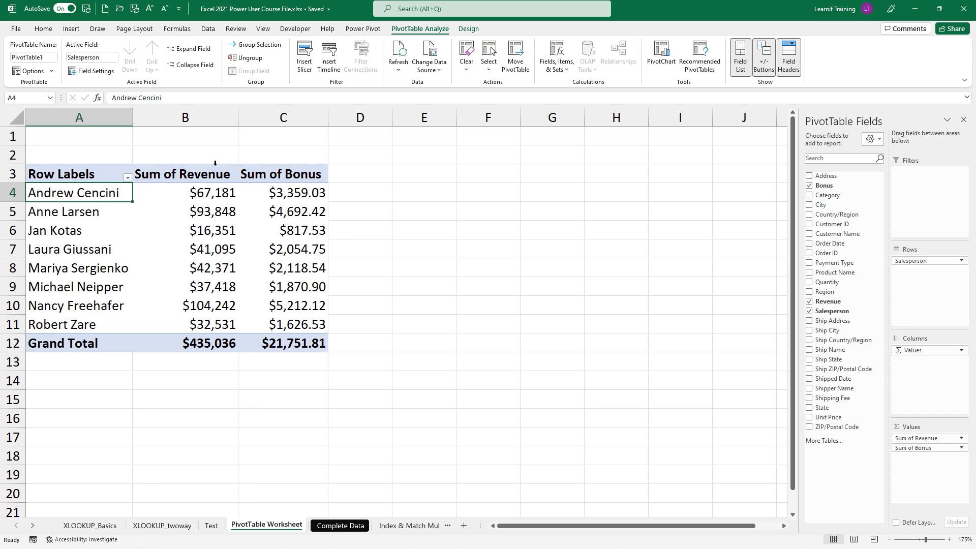
click(559, 66)
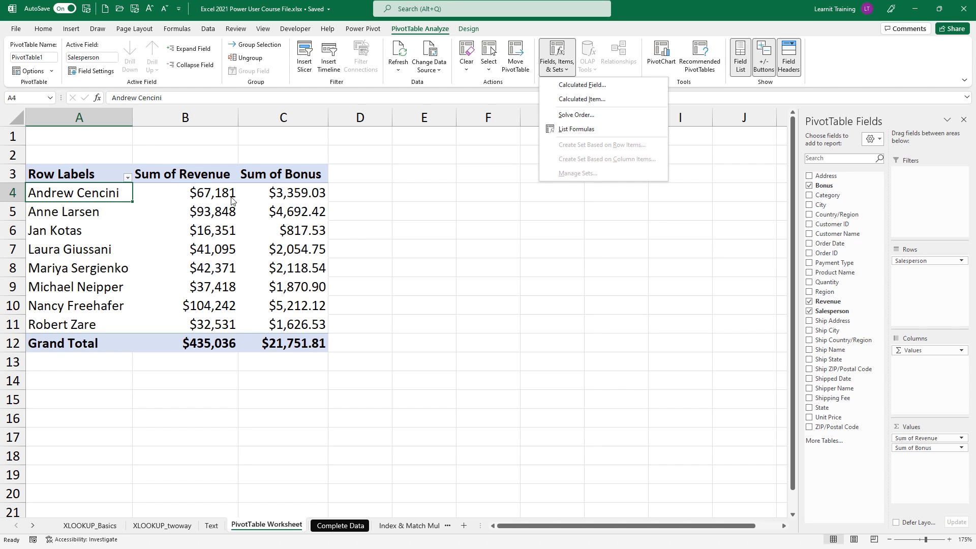
click(570, 100)
key(BackSpace)
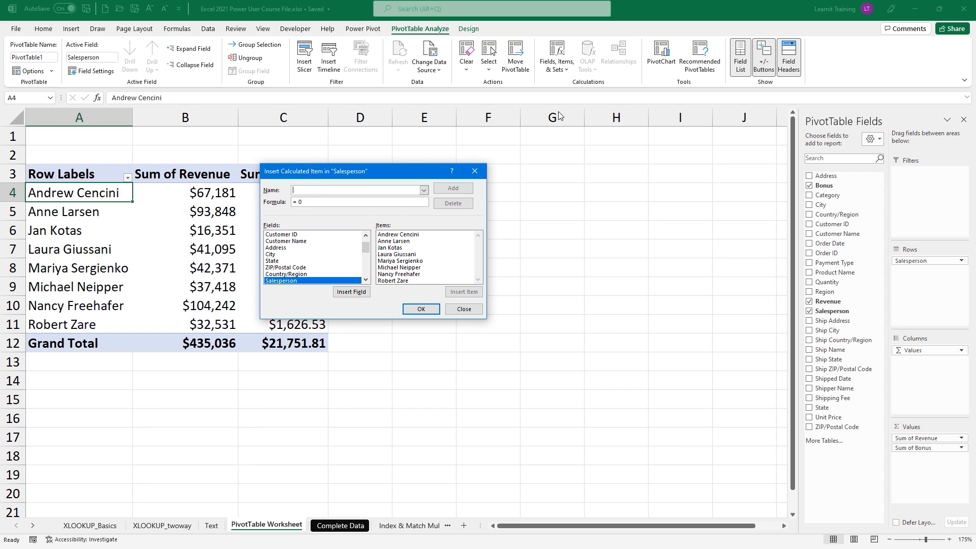
text(Team 1)
- Define Team 1 as the sum of the first two salespeople in the items list, add the item to the PivotTable and select its row
click(406, 235)
click(454, 293)
text(+)
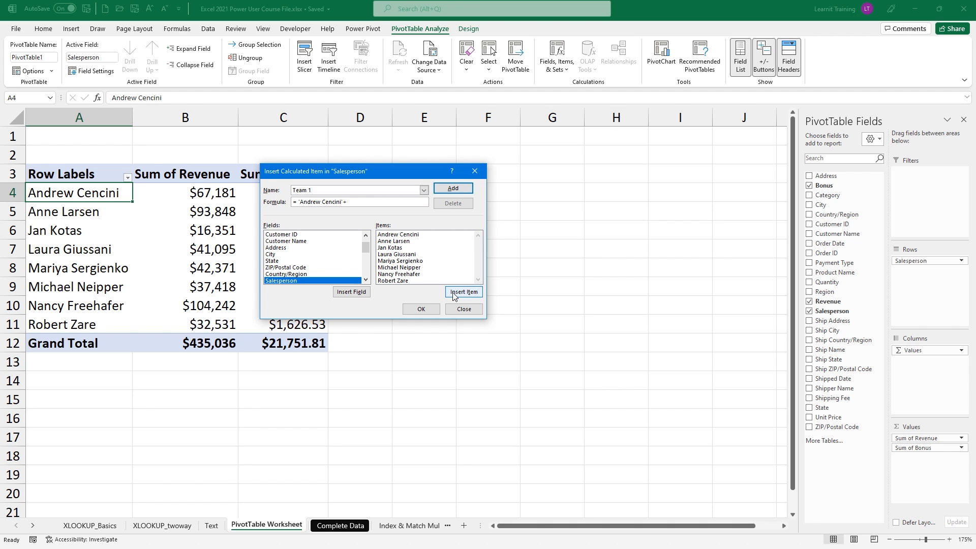
click(411, 242)
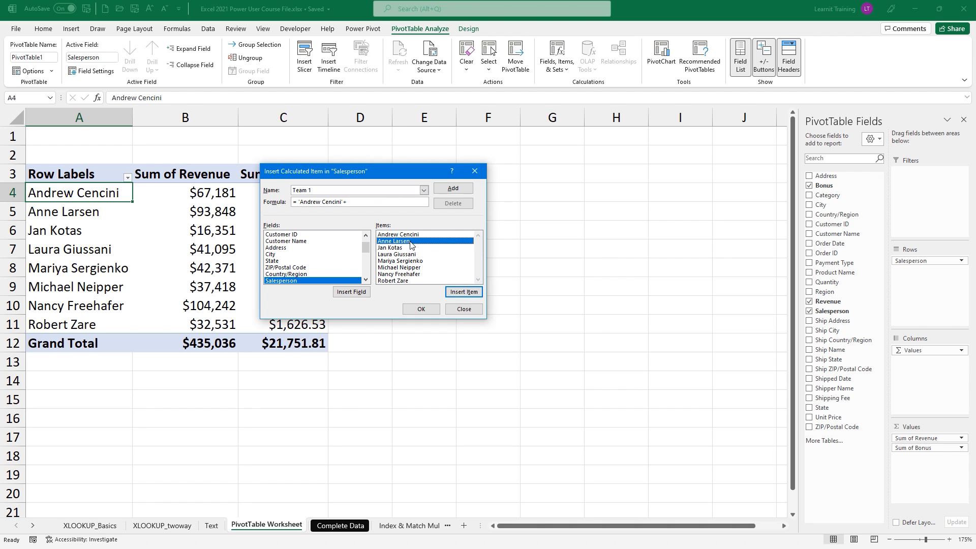
click(463, 292)
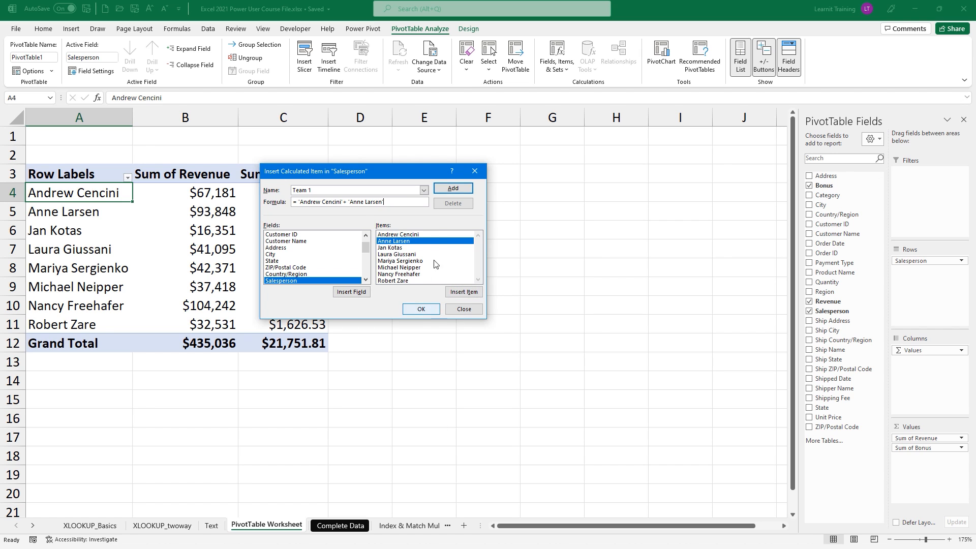
click(454, 188)
click(422, 309)
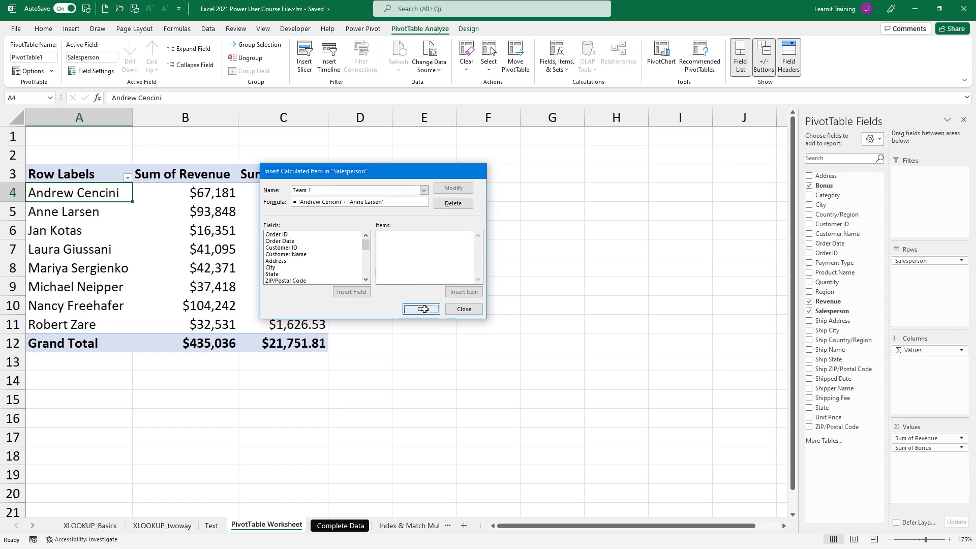
click(41, 345)
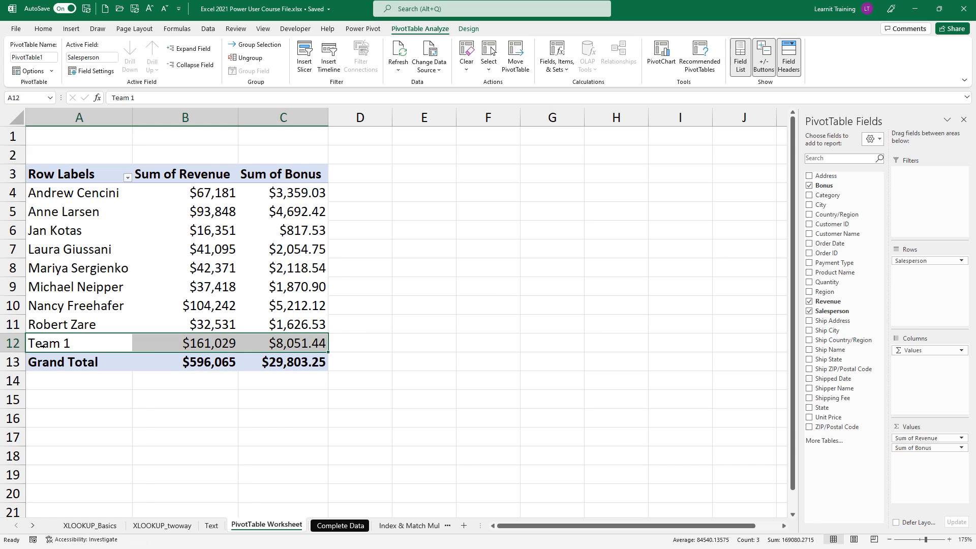
- Filter the row labels to hide the two individual salespeople that make up Team 1, keeping Team 1 checked
click(127, 178)
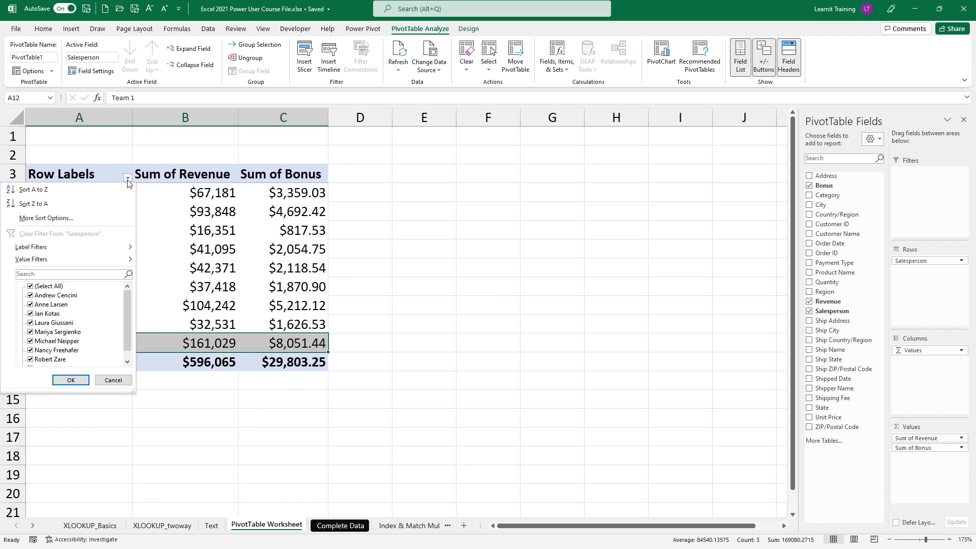
click(31, 296)
click(30, 305)
scroll(126, 340, down, 1)
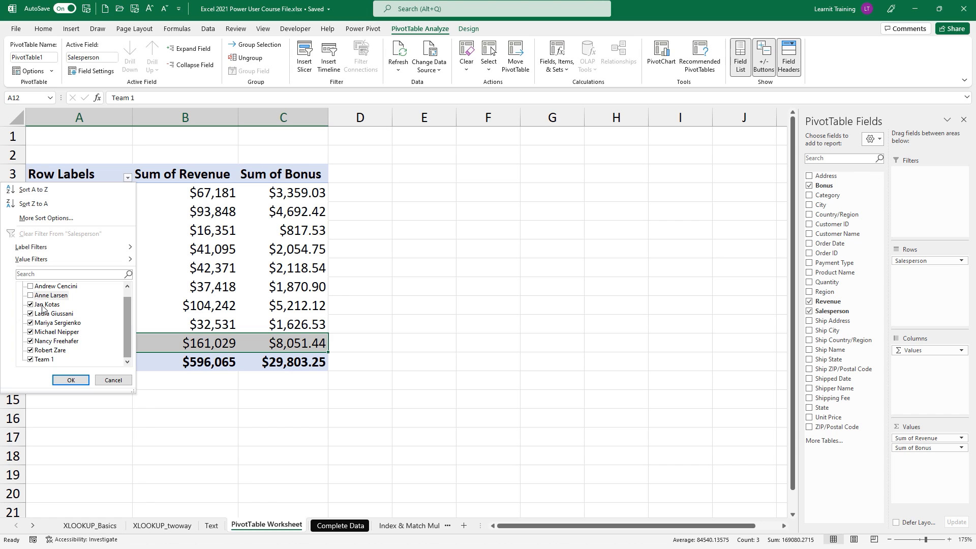
click(71, 380)
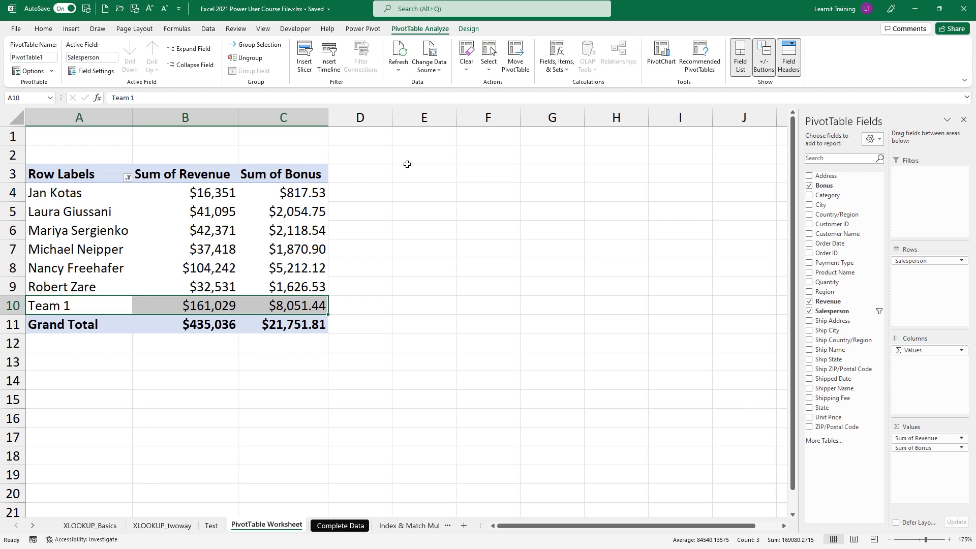
- Create a Salesperson calculated item named Team 2 that adds the third and fourth salespeople in the items list
click(552, 62)
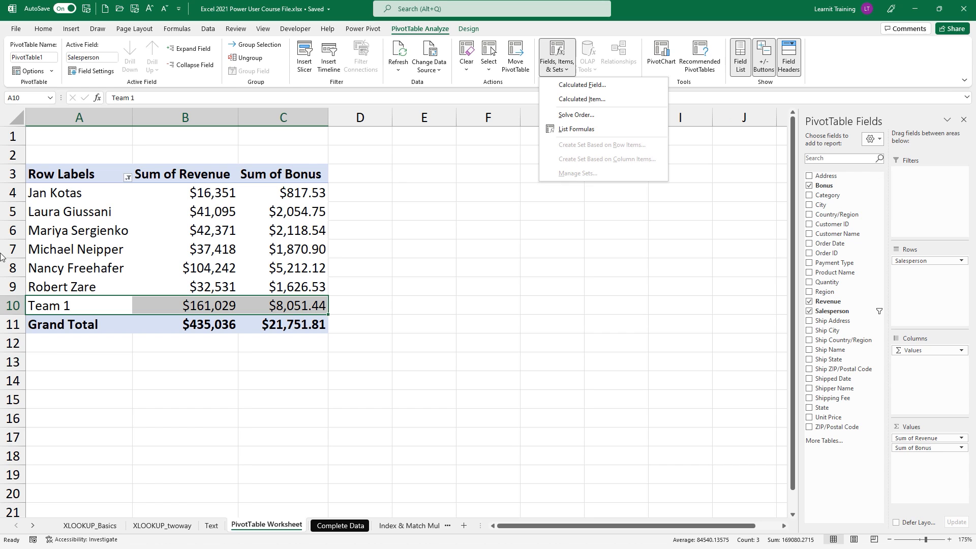
click(583, 98)
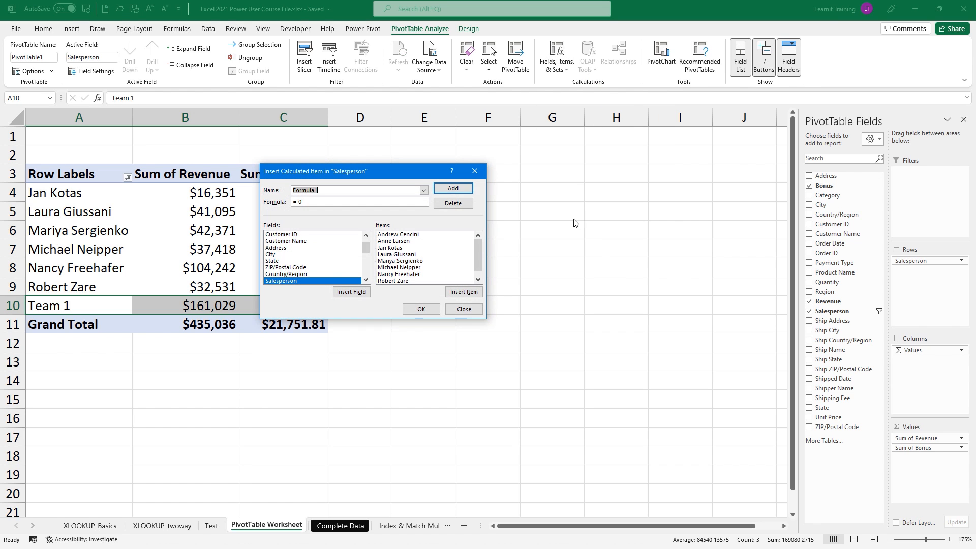
text(Team 2)
click(384, 248)
click(473, 295)
text(+)
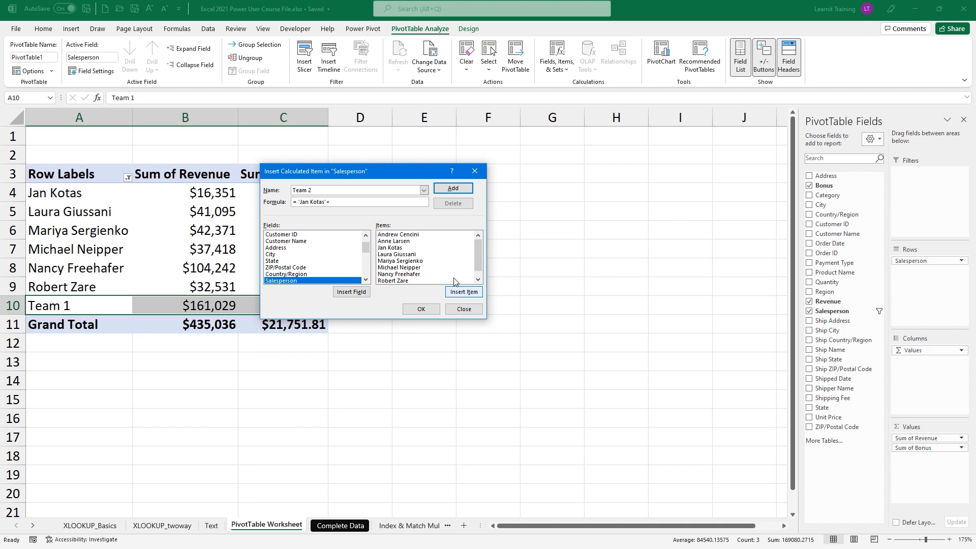
click(414, 254)
click(464, 292)
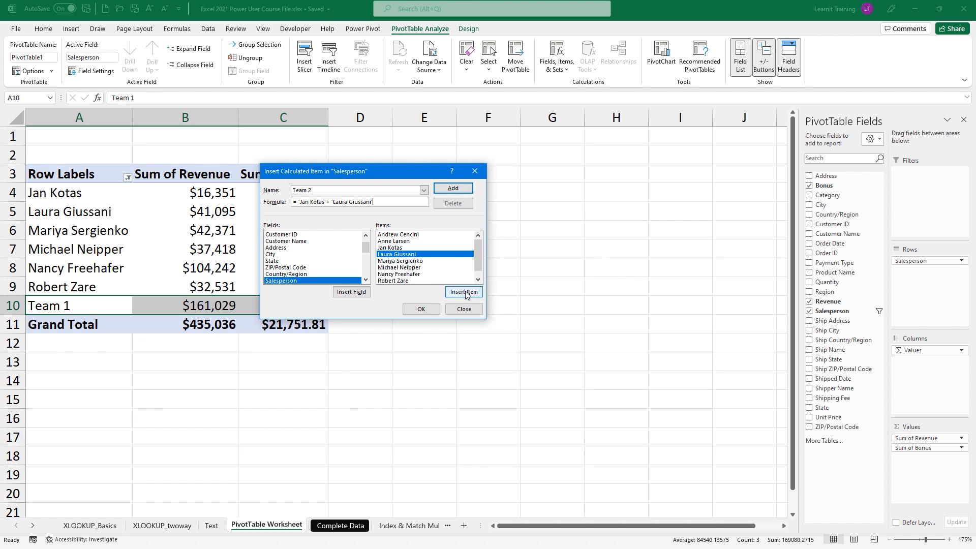
click(421, 309)
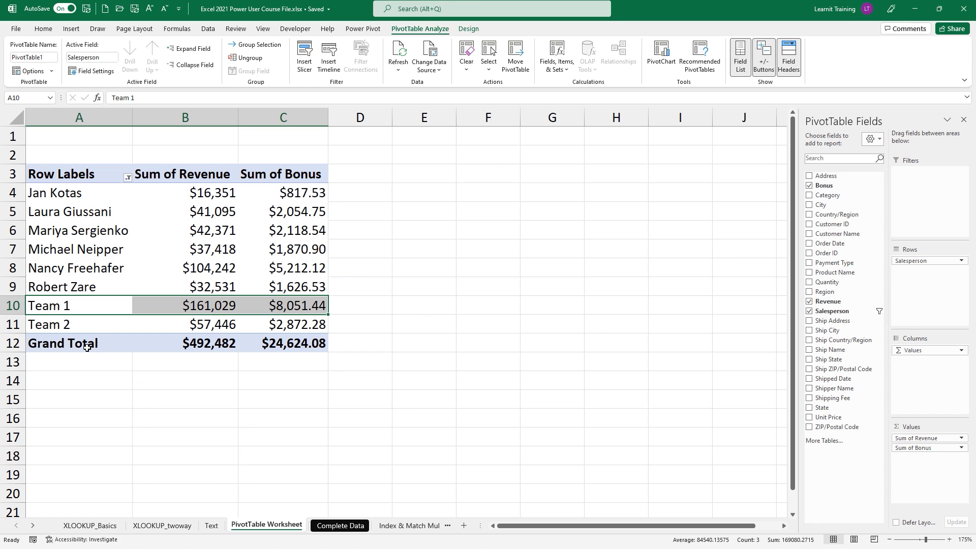
- Filter the row labels to also hide the two individual salespeople that make up Team 2
click(128, 177)
click(31, 313)
click(30, 323)
click(71, 380)
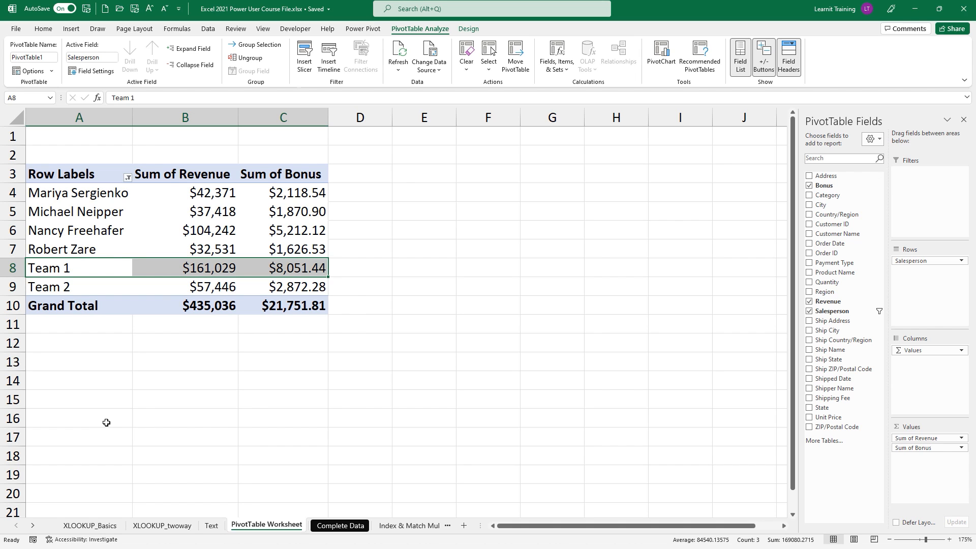
- Create a Salesperson calculated item named Team 3 that adds the fifth and sixth salespeople in the items list
click(562, 75)
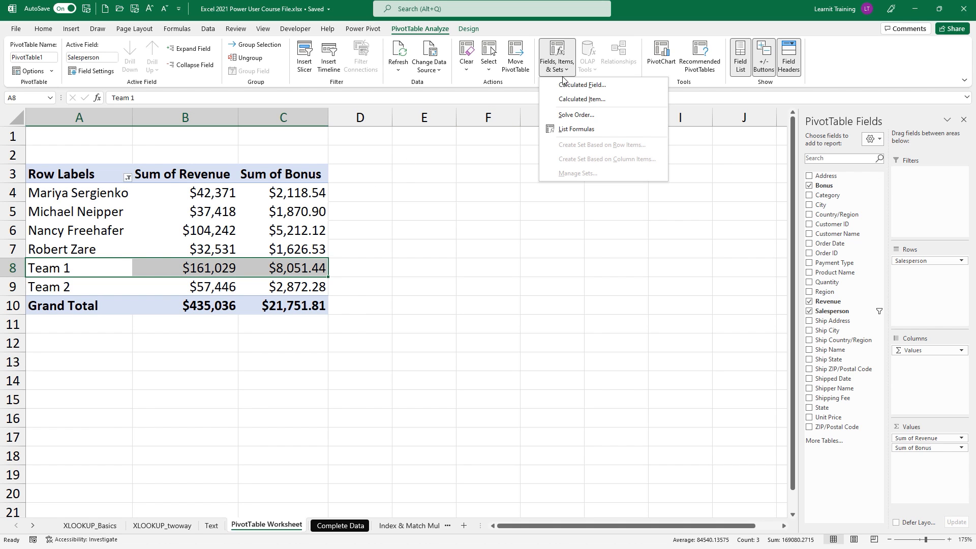
click(578, 100)
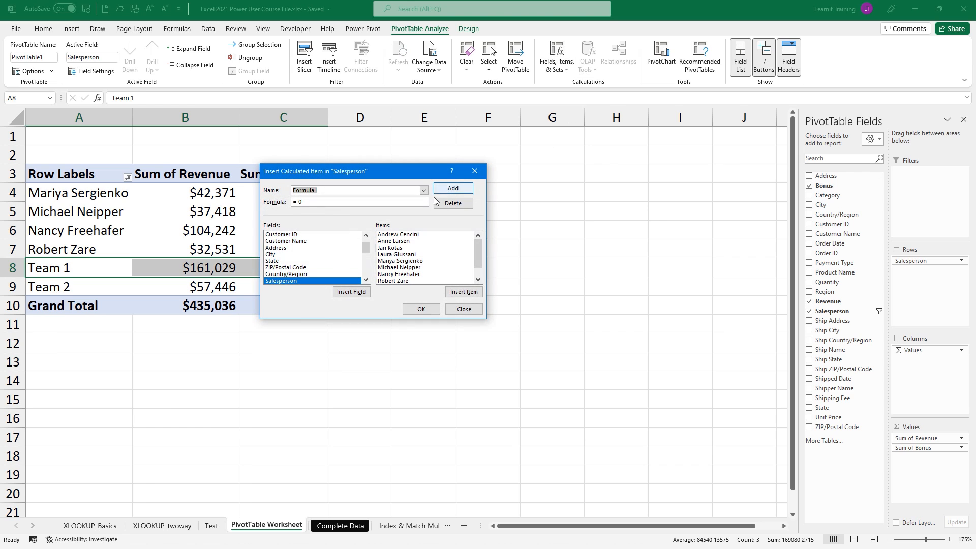
text(Team 3)
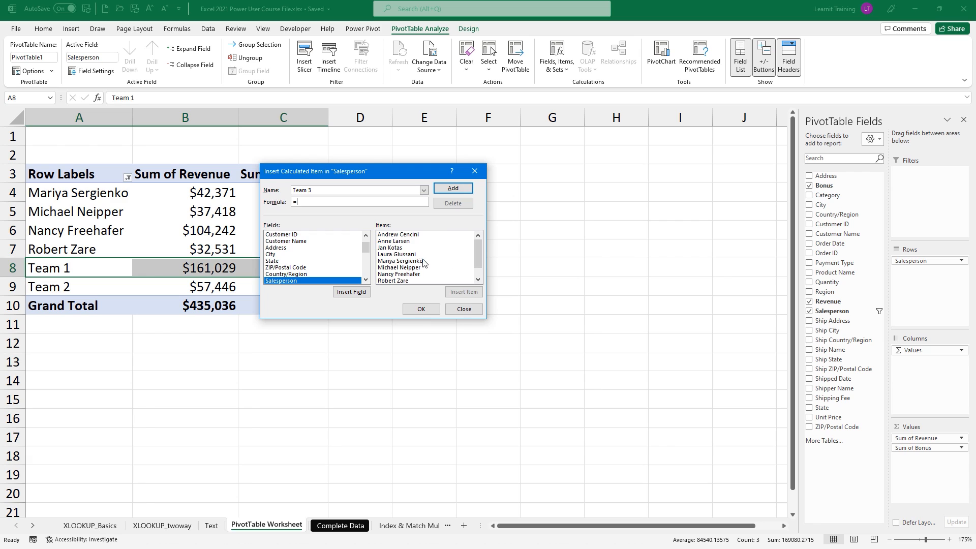
click(425, 261)
click(454, 294)
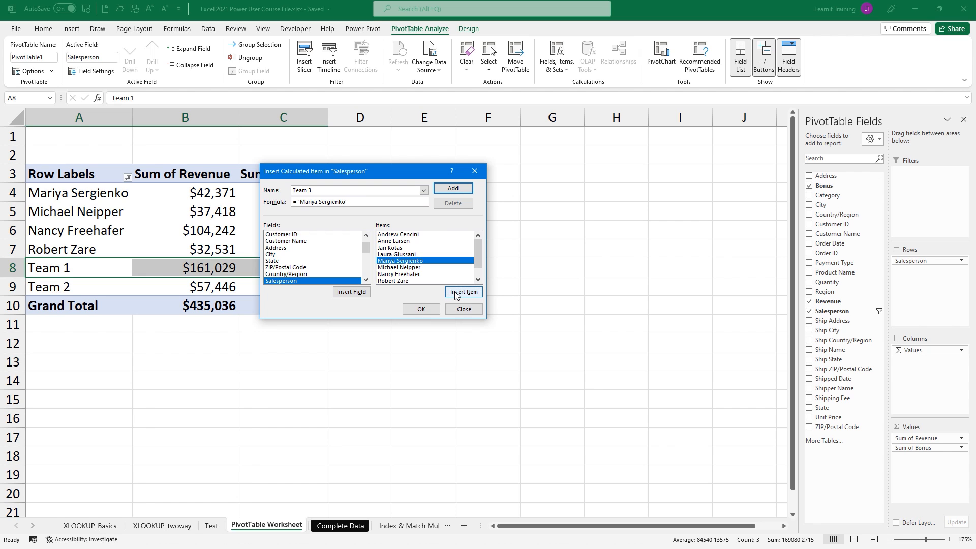
text(+)
click(422, 275)
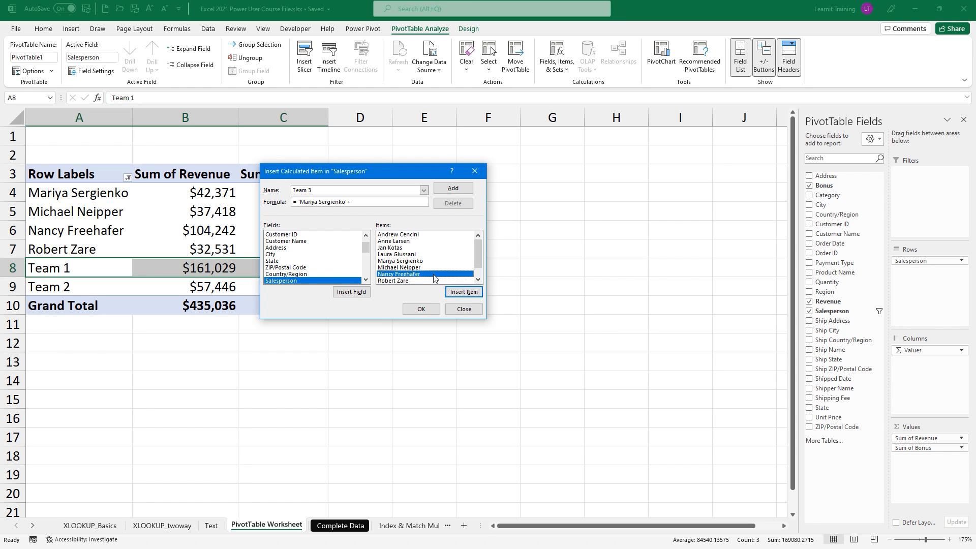
click(420, 268)
click(464, 292)
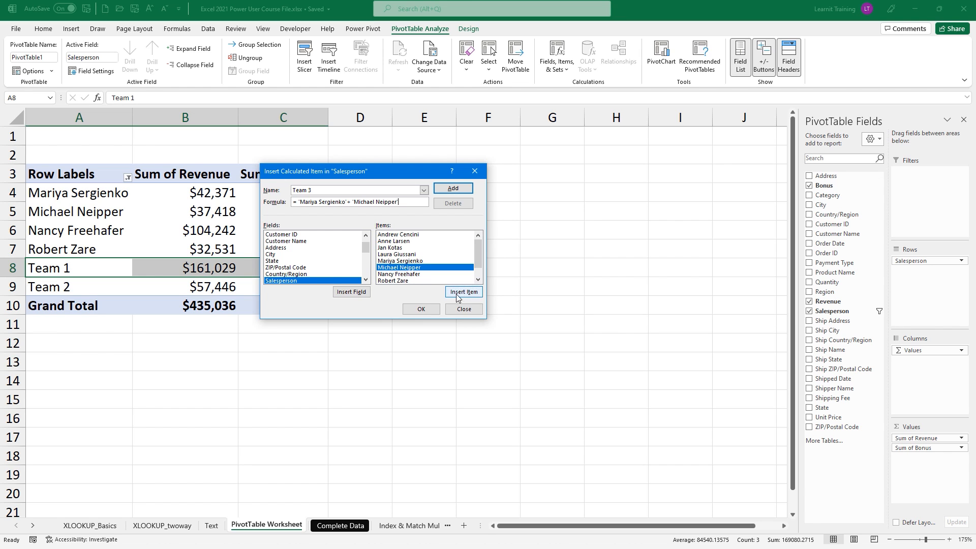
click(422, 310)
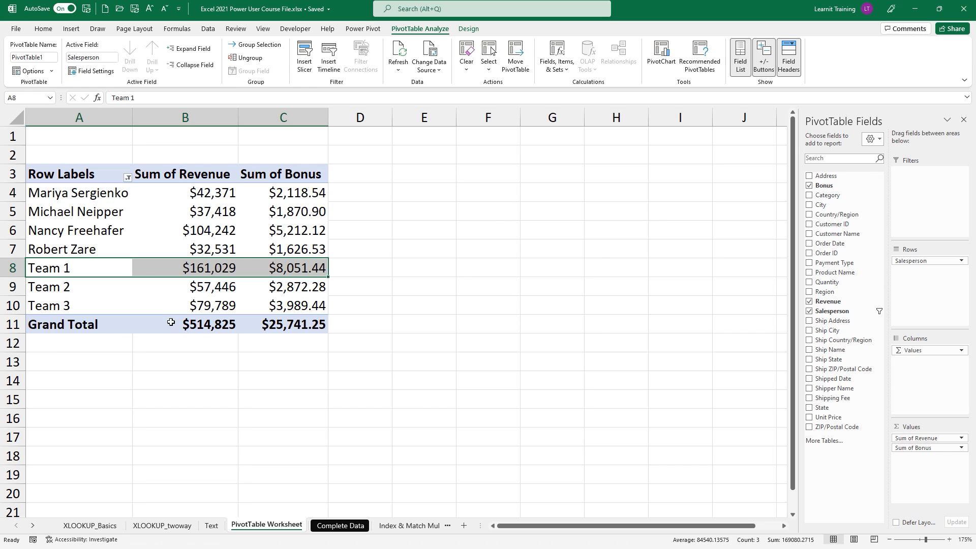
- Filter the row labels to hide the two individual salespeople in A4 and A5 of the pivot table
click(127, 178)
click(30, 332)
click(30, 341)
click(71, 380)
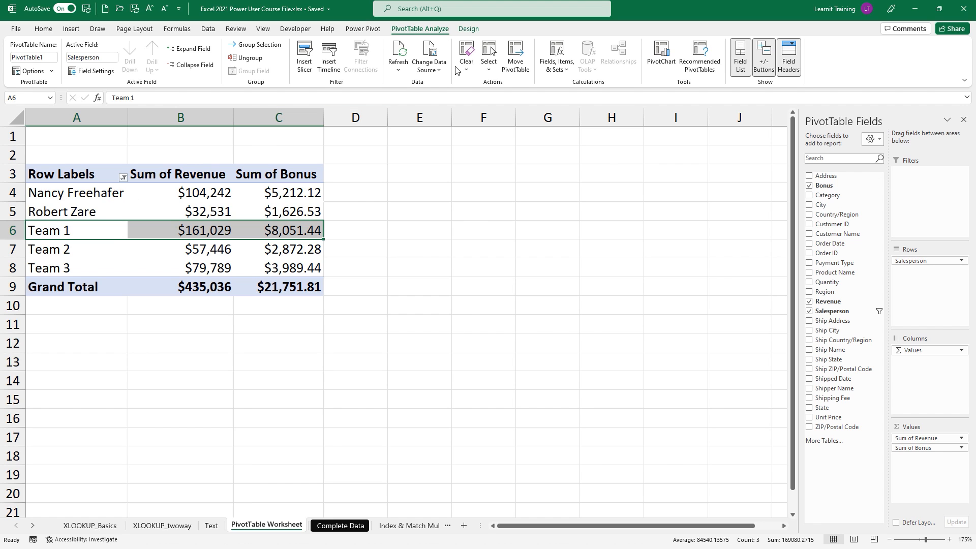
- Insert a calculated item named Team 4 in the Salesperson field that adds the last two individual salespeople
click(558, 61)
click(592, 99)
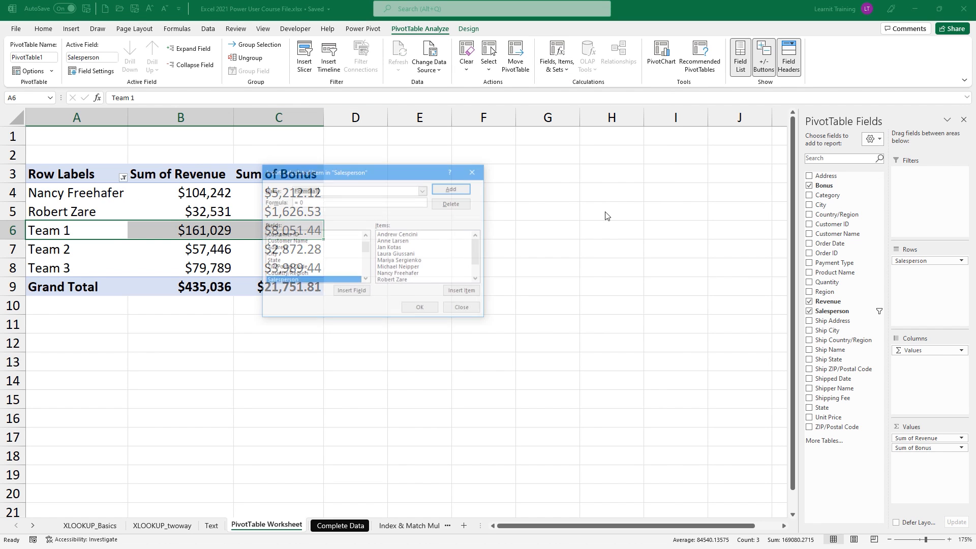
key(BackSpace)
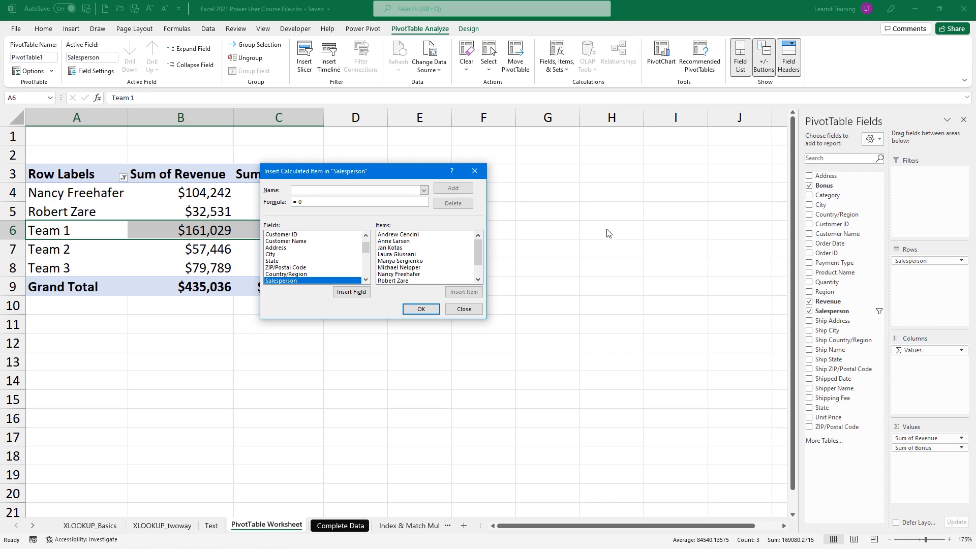
text(Team 4)
click(407, 274)
click(455, 293)
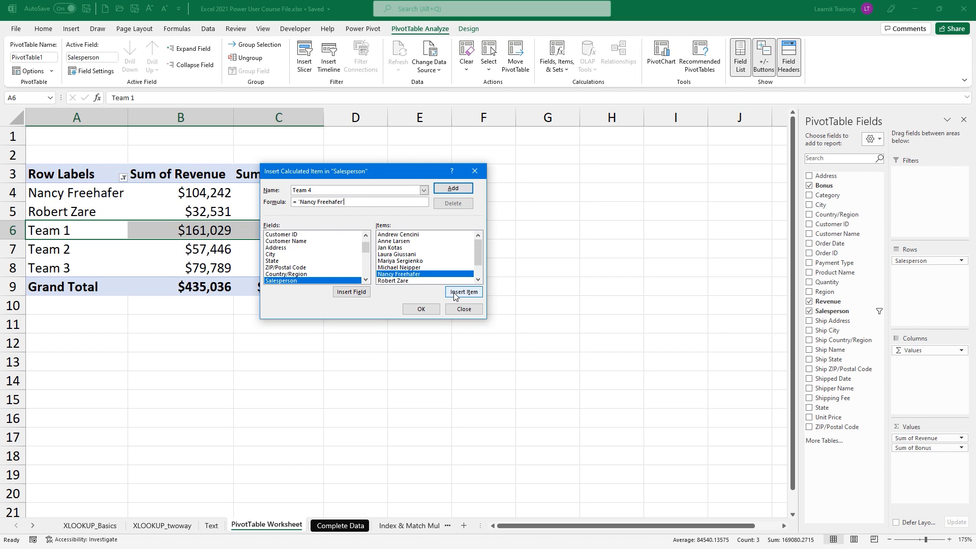
text(+)
click(407, 281)
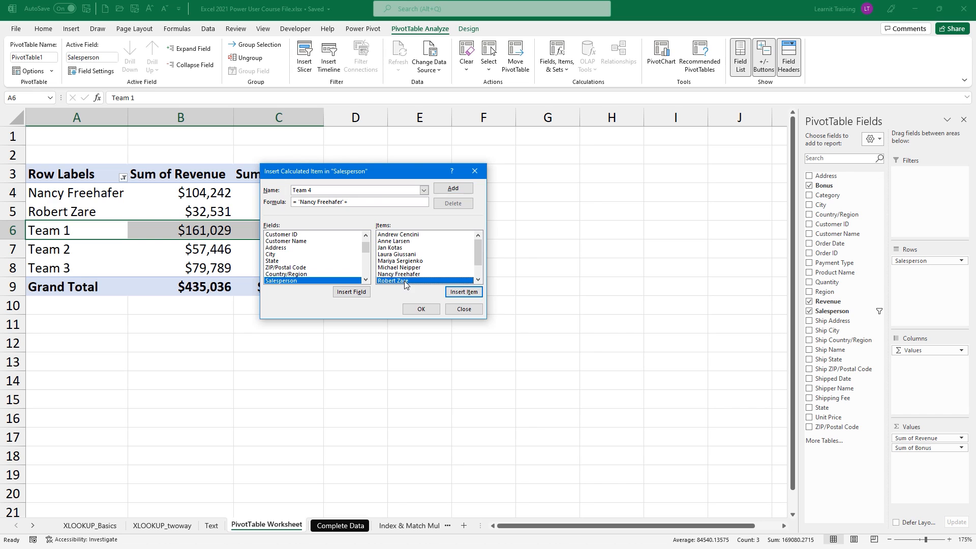
click(455, 292)
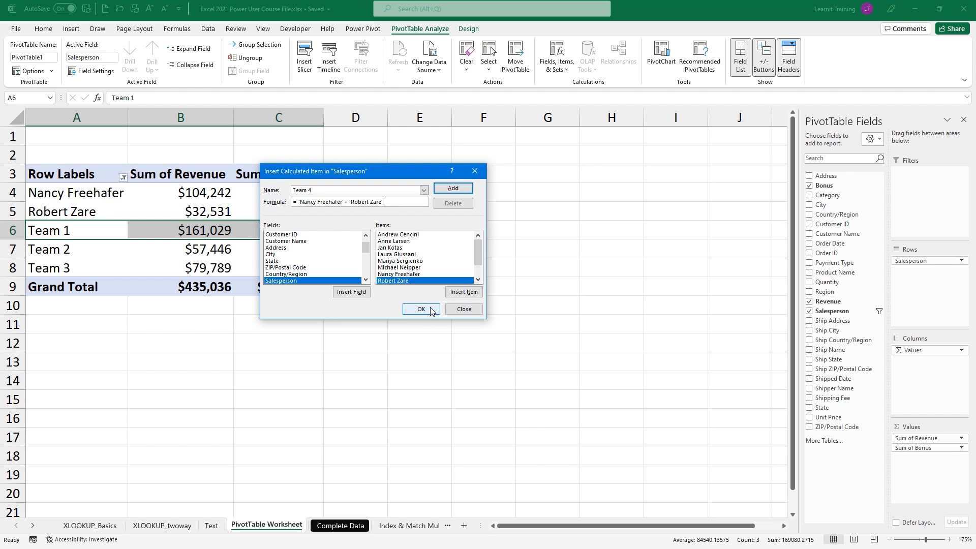
click(430, 310)
- Filter the row labels to hide the last two individual salespeople, leaving only the team items
click(123, 178)
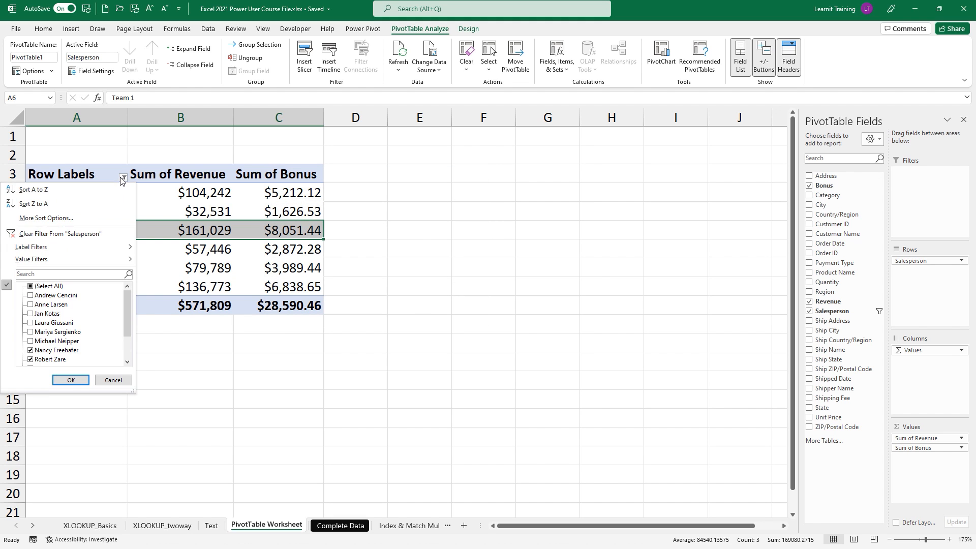
click(30, 350)
click(31, 360)
click(70, 380)
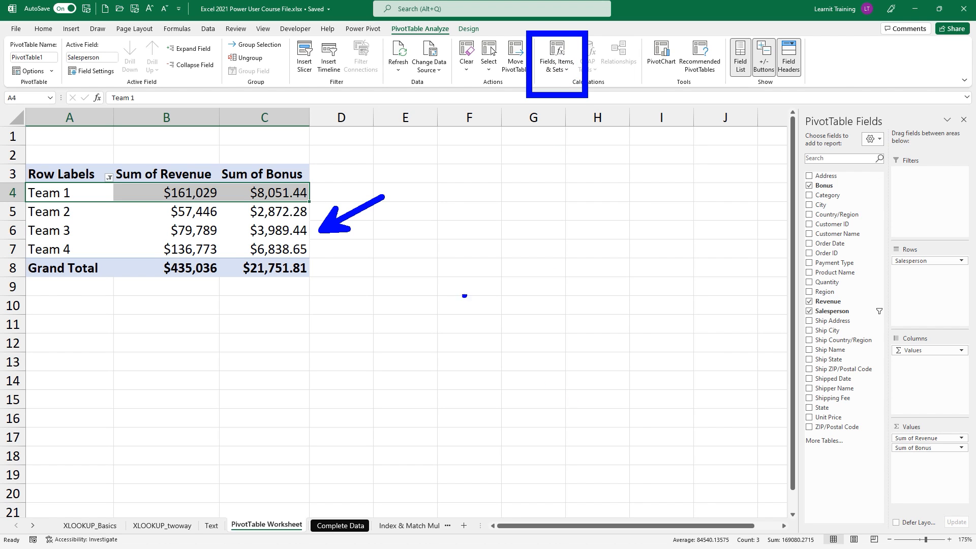
text(tgroup the)
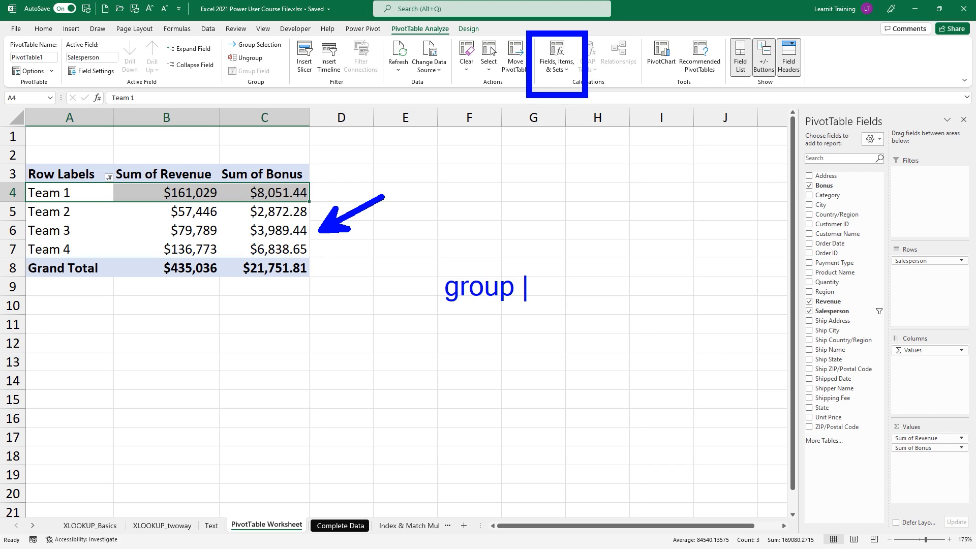
text( names into)
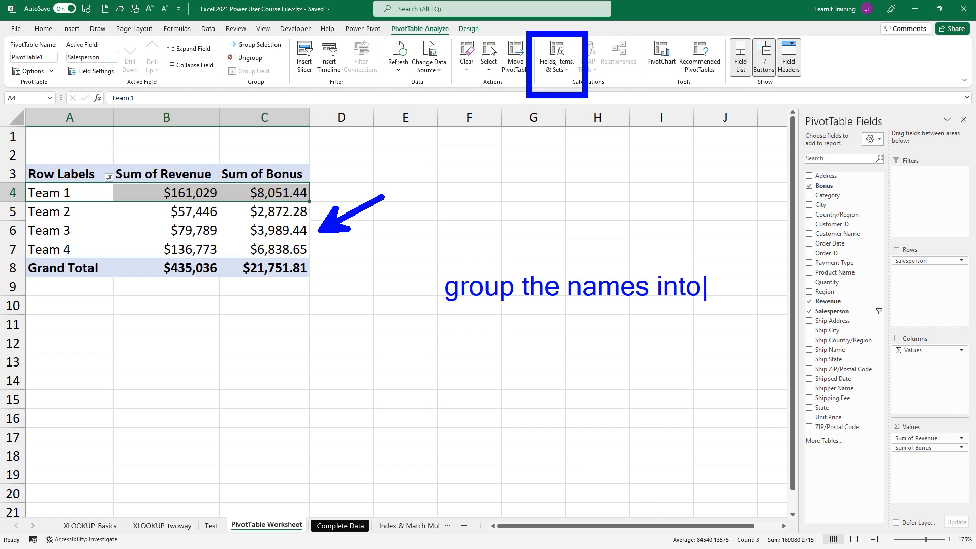
text( a header)
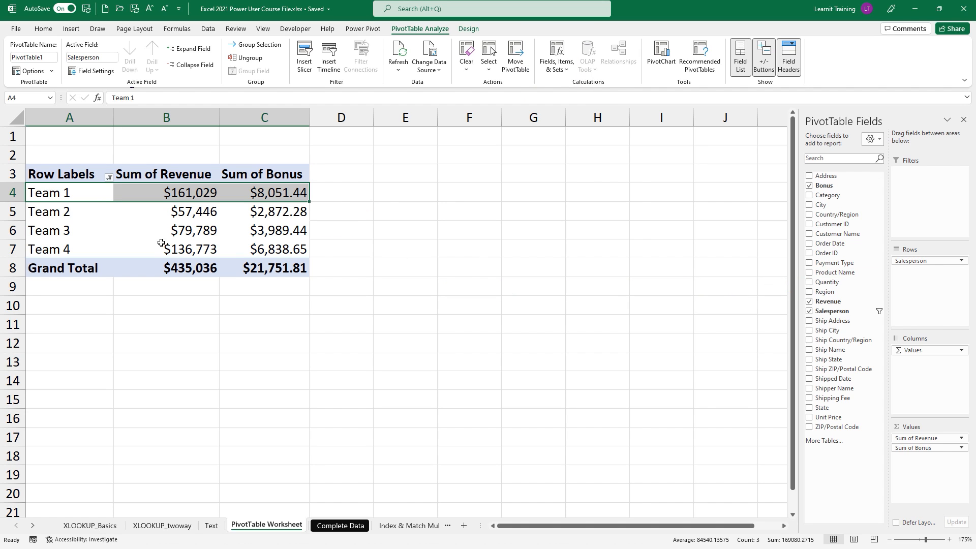
click(38, 213)
click(57, 232)
click(66, 249)
click(73, 234)
click(83, 216)
click(89, 200)
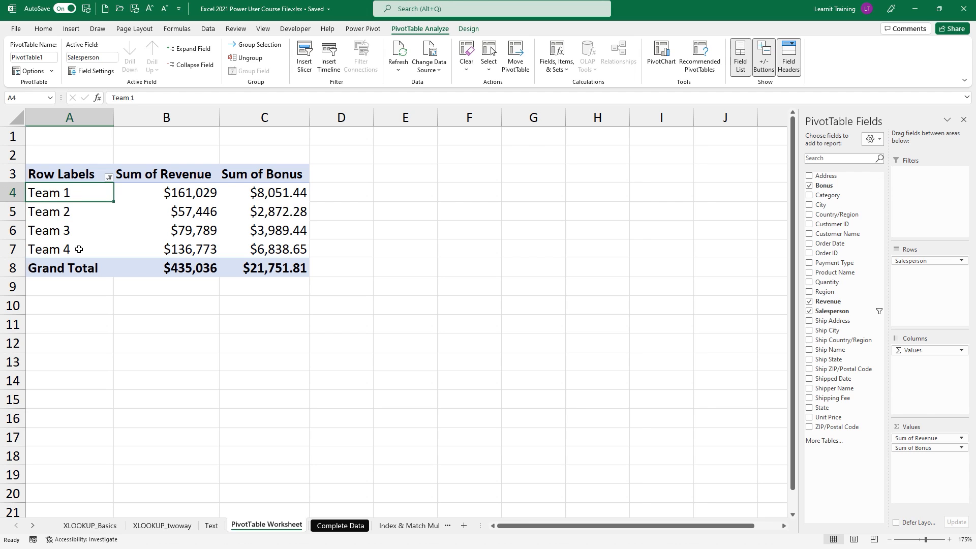
- Delete the Team 1 and Team 3 calculated items from the Salesperson field
click(558, 59)
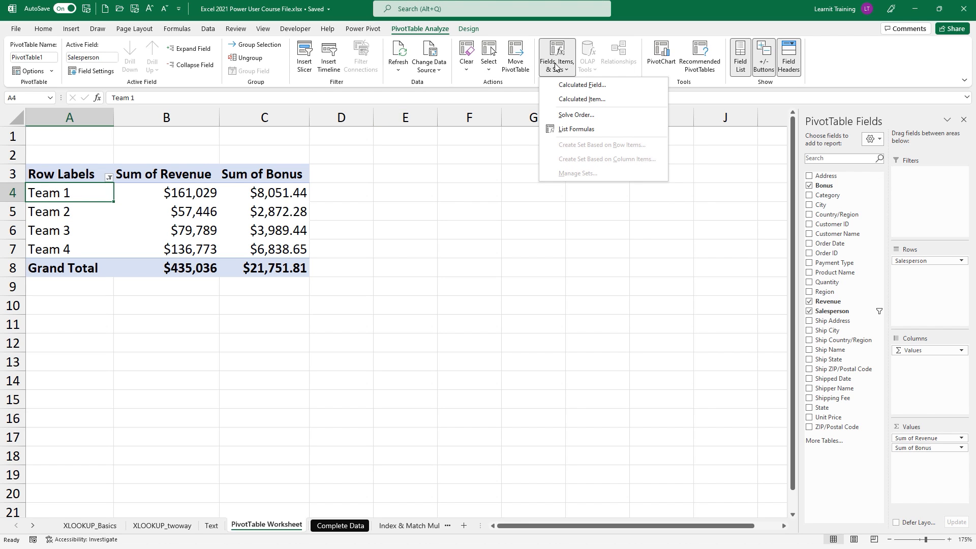
click(582, 100)
click(424, 190)
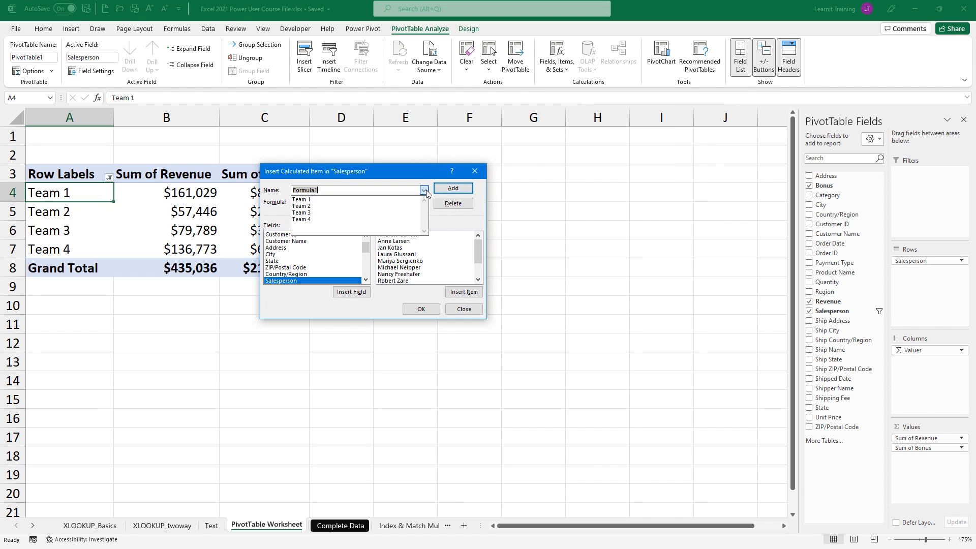
click(409, 199)
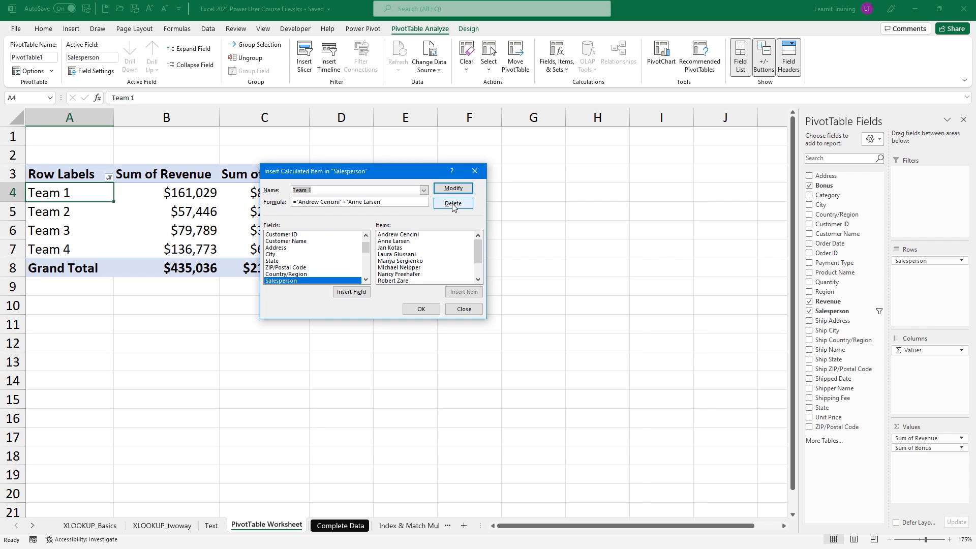
click(452, 204)
click(424, 190)
click(410, 206)
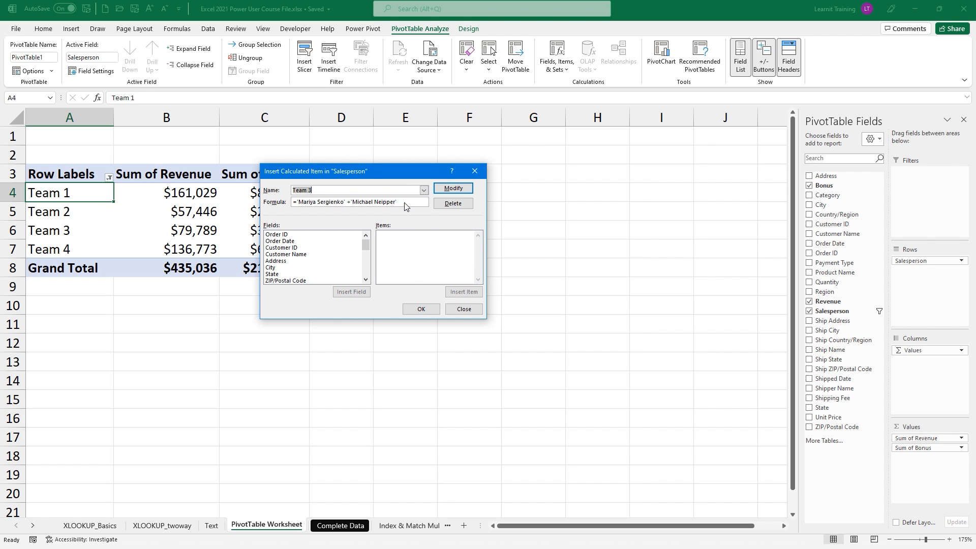
click(438, 203)
- Delete the remaining Team 2 and Team 4 calculated items and apply the changes to the pivot table
click(424, 190)
click(410, 198)
click(452, 204)
click(424, 191)
click(418, 199)
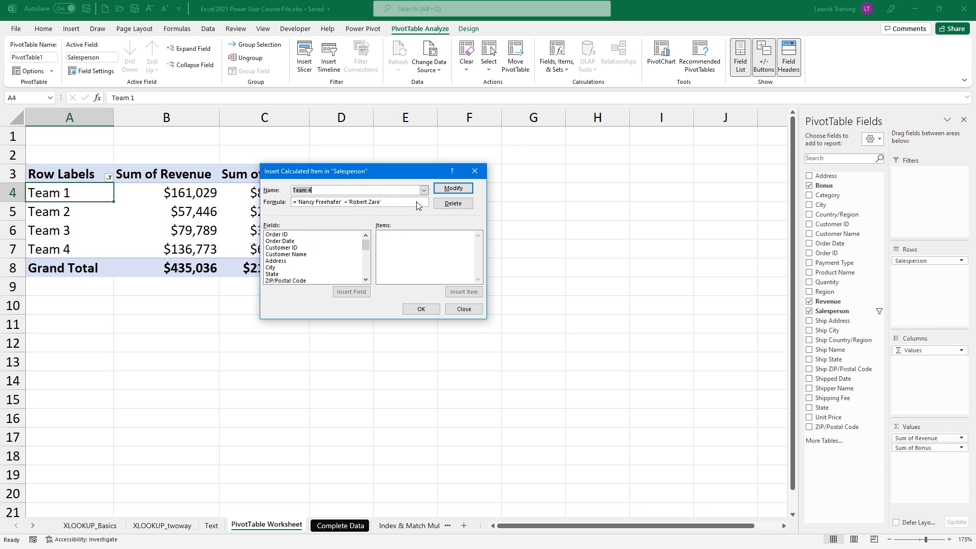
click(454, 204)
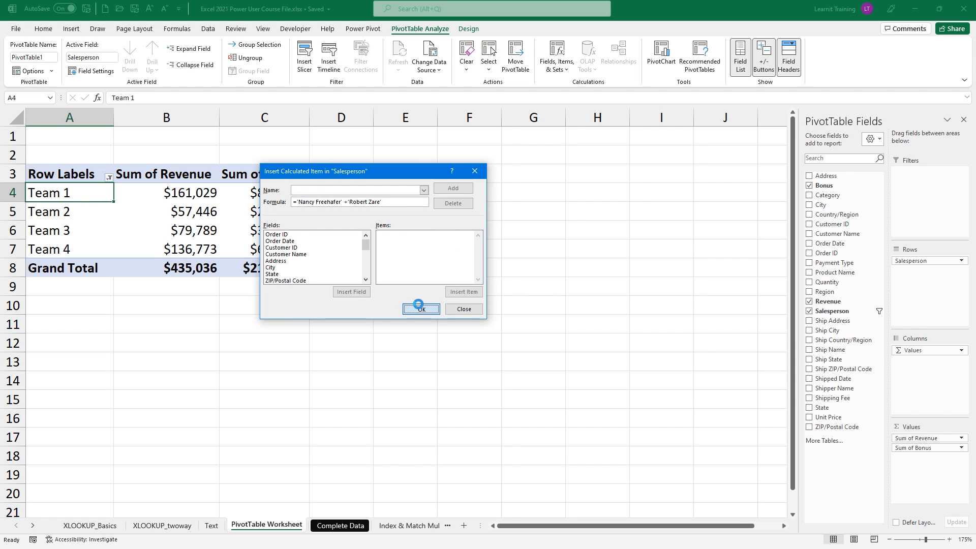
click(421, 309)
- Set the row label filter to show all salespeople
click(119, 177)
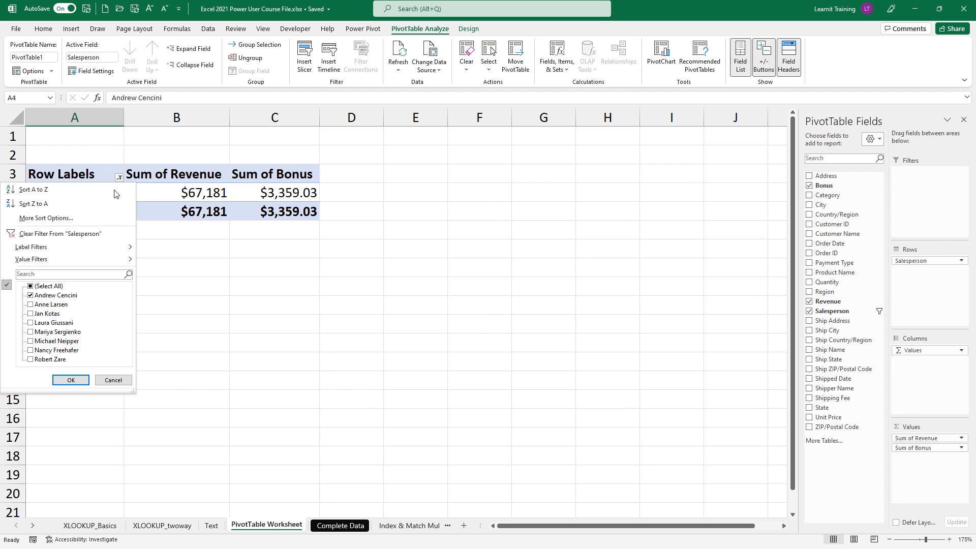
click(31, 287)
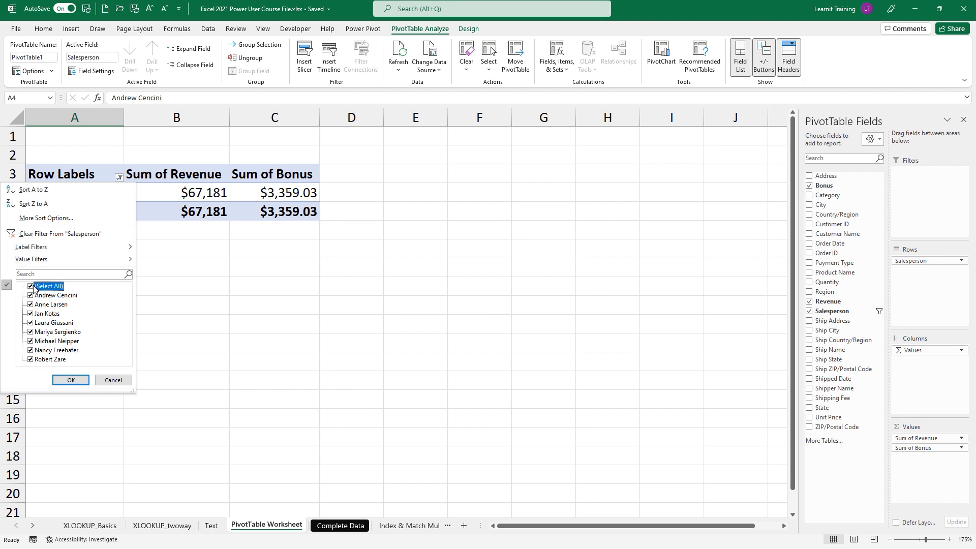
click(71, 381)
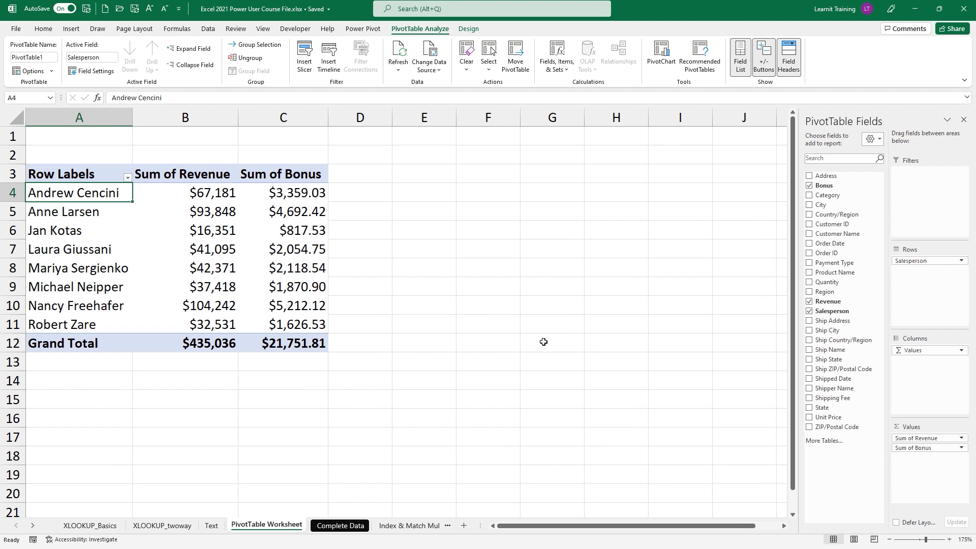
- Group the first two salespeople in A4:A5 and name the group Team 1
click(64, 189)
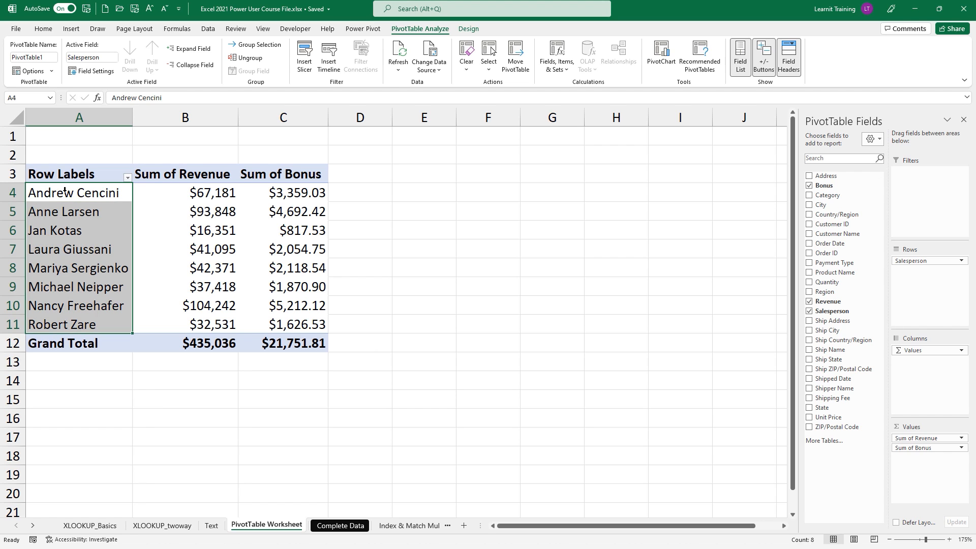
drag(107, 192, 109, 211)
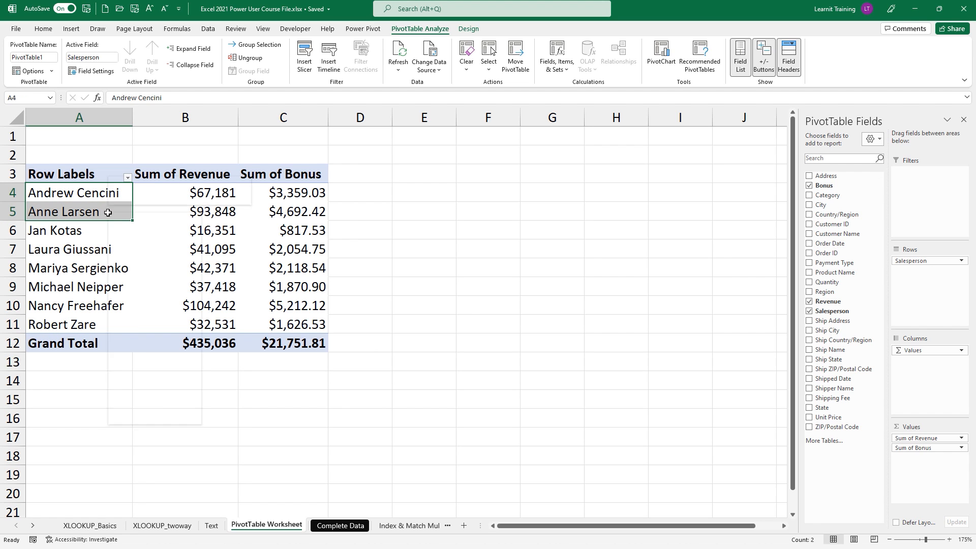
right_click(108, 215)
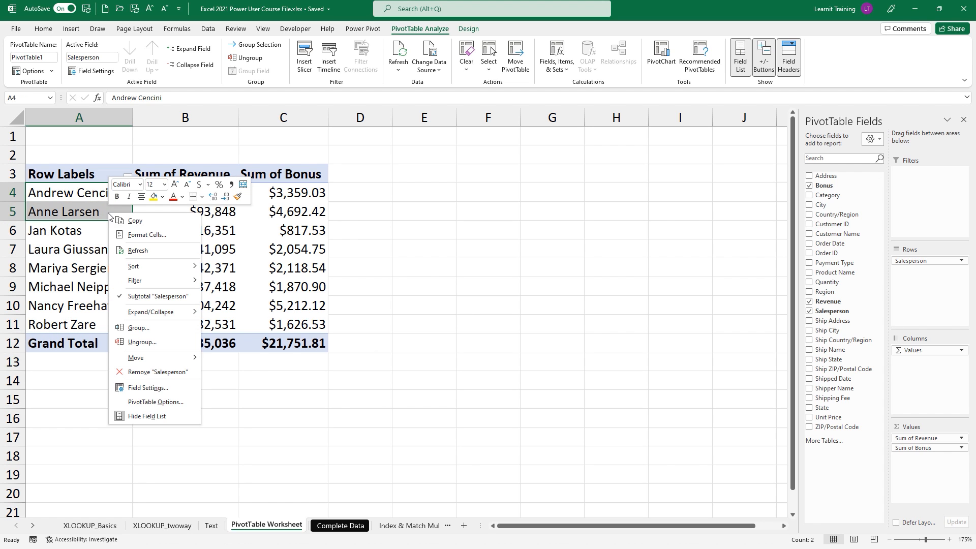
click(165, 327)
drag(136, 98, 110, 98)
text(Team 1)
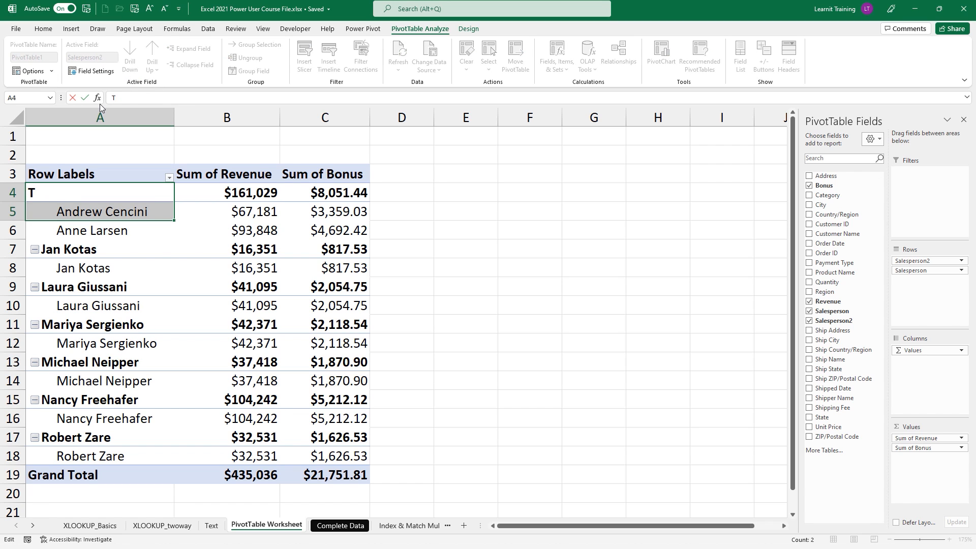
- Rename the salesperson group header in A7 to Team 2
drag(86, 252, 87, 286)
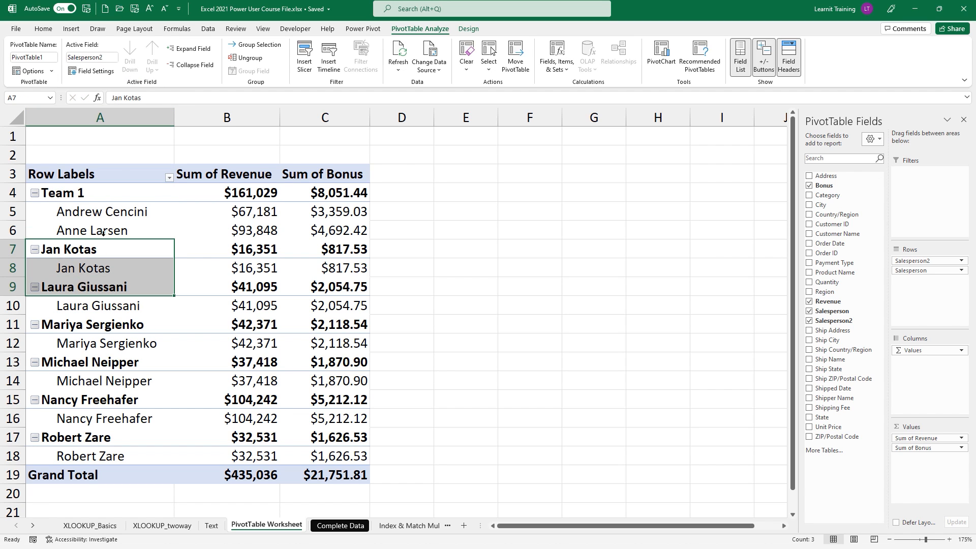
click(151, 99)
key(BackSpace)
key(BackSpace)
key(BackSpace)
key(BackSpace)
key(BackSpace)
key(BackSpace)
key(BackSpace)
key(BackSpace)
text(Team 2)
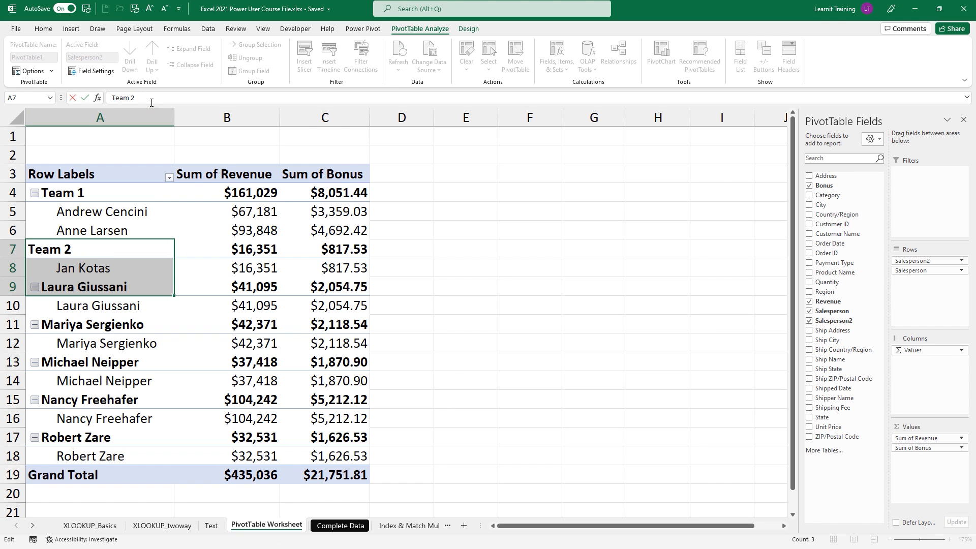
- Rename the salesperson group header in A11 to Team 3
drag(70, 325, 72, 362)
click(214, 101)
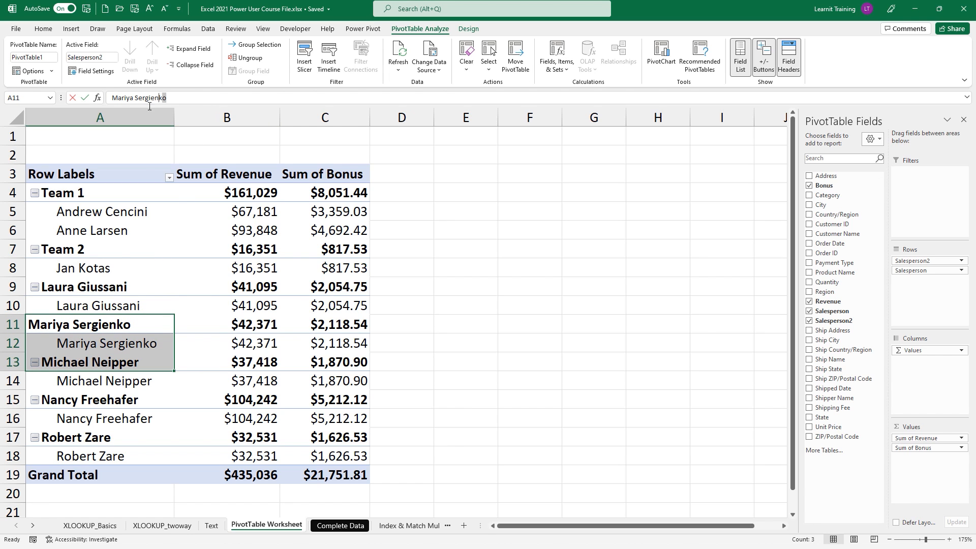
drag(213, 101, 73, 110)
text(Team 3)
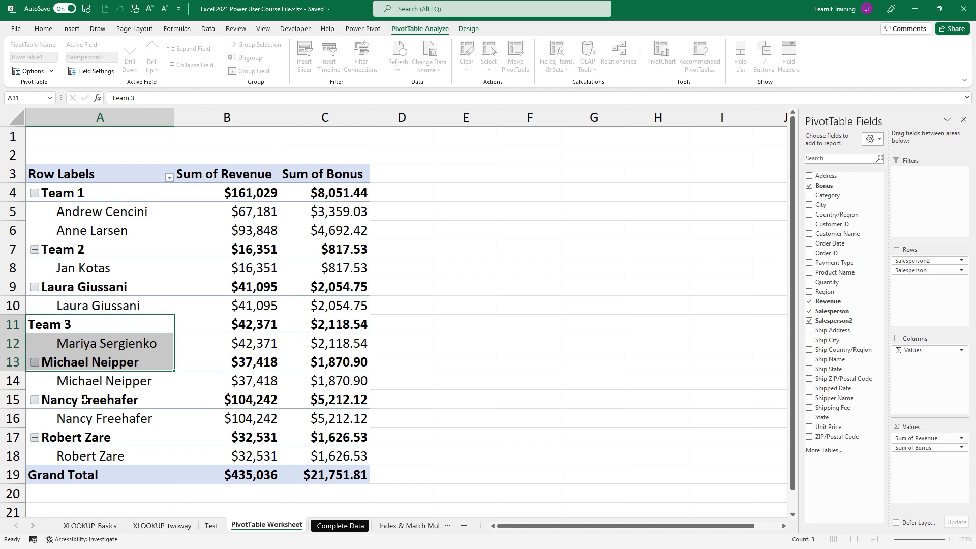
- Rename the salesperson group header in A15 to Team 4
drag(85, 400, 85, 438)
drag(203, 98, 87, 107)
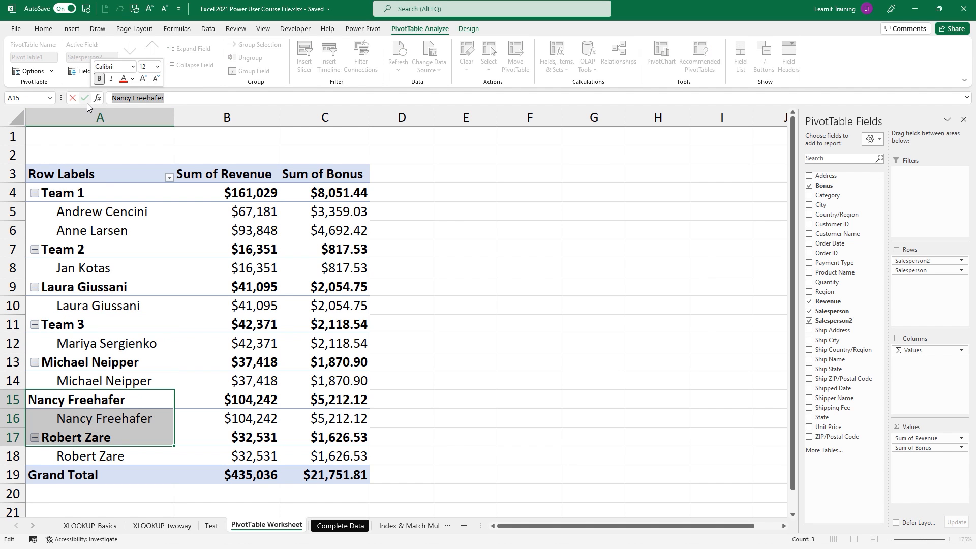
text(Team 4)
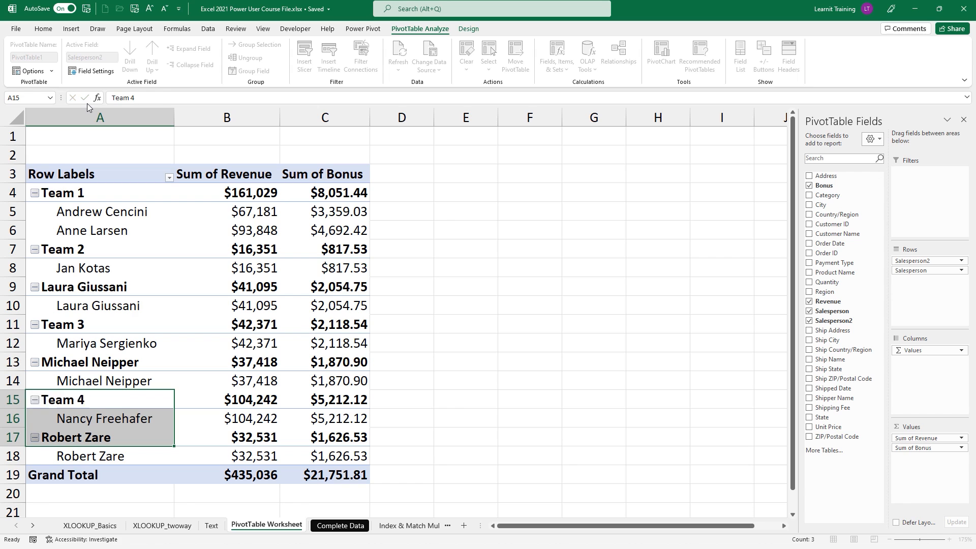
key(Return)
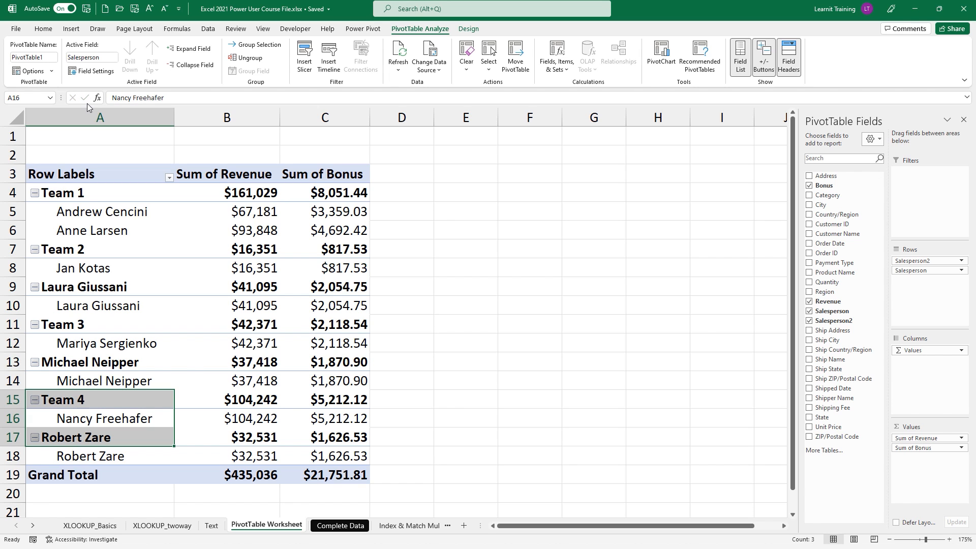
- Collapse every team and salesperson group in the pivot table's row labels
click(34, 192)
click(34, 213)
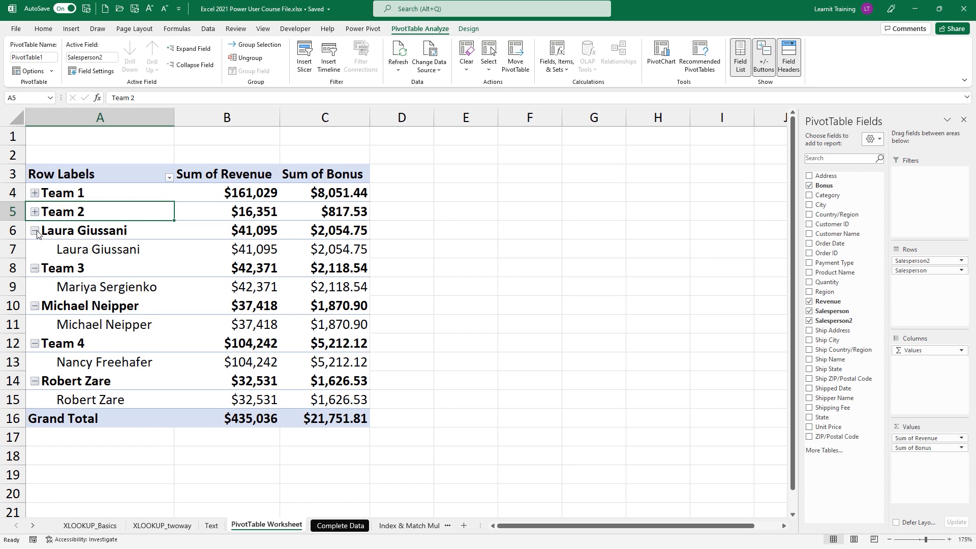
click(34, 231)
click(34, 249)
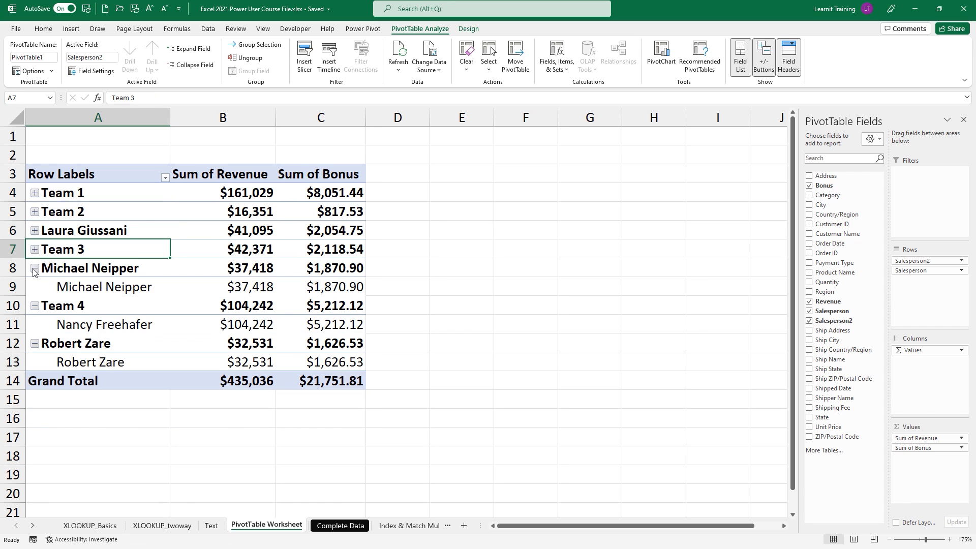
click(34, 268)
click(34, 287)
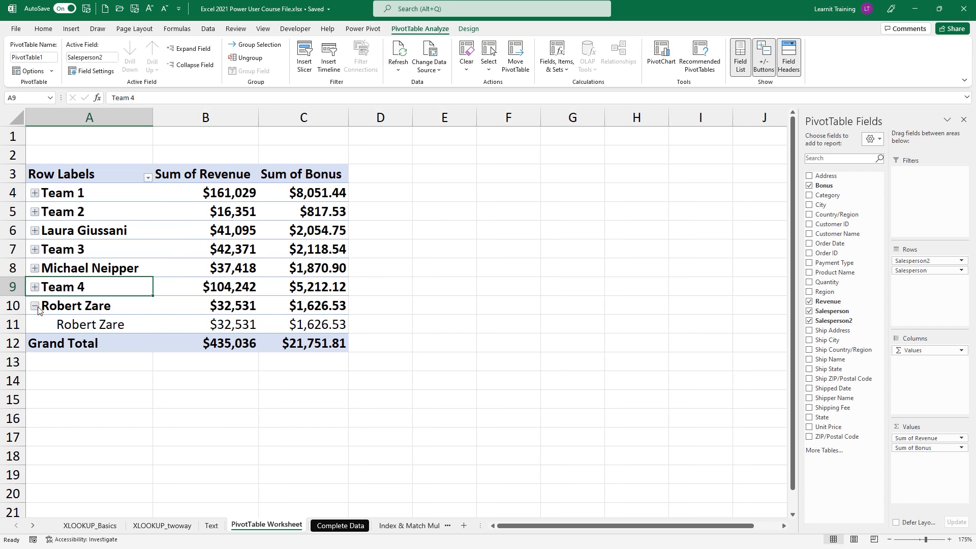
click(34, 306)
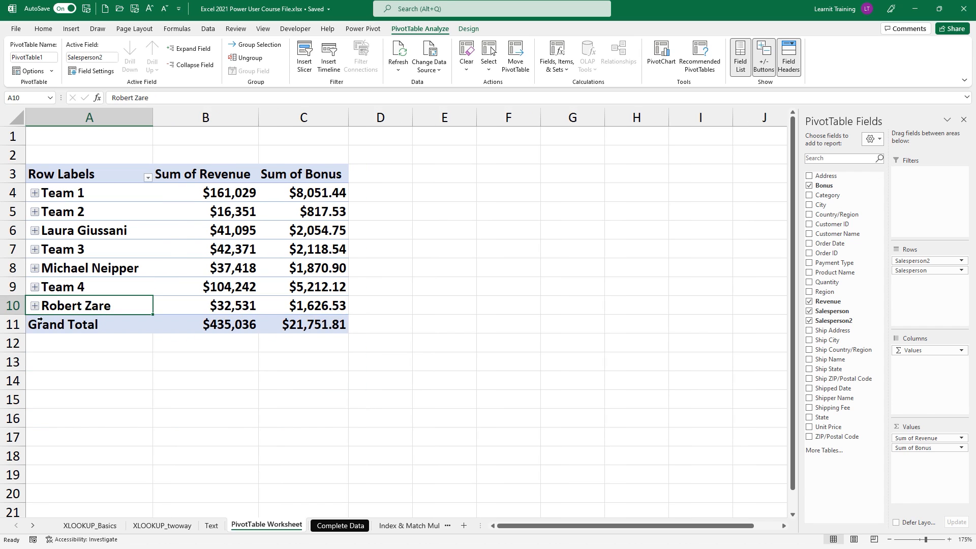
- Group the Team 4 header with the salesperson below it in A9:A11, and name the combined group Team 4
click(34, 287)
drag(65, 286, 76, 325)
right_click(79, 290)
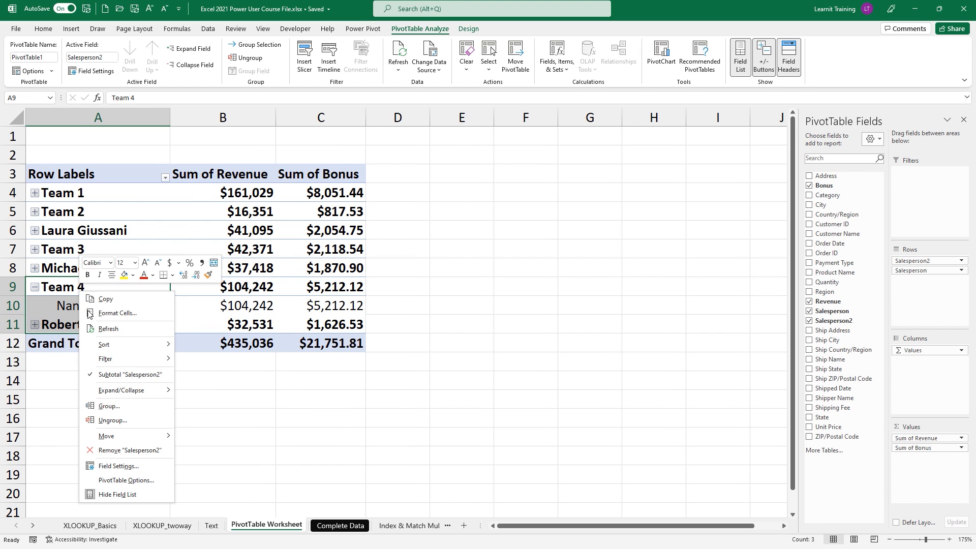
click(118, 405)
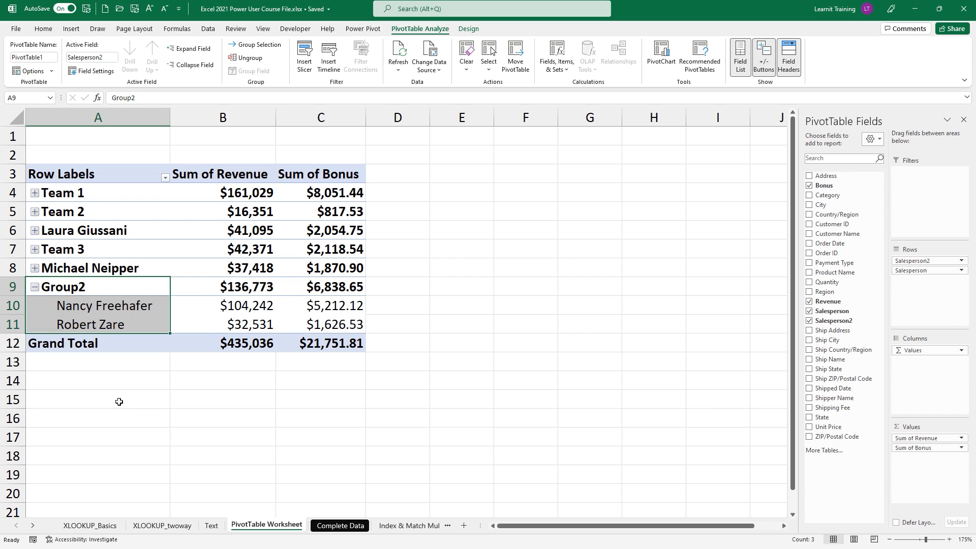
double_click(143, 100)
text(Team)
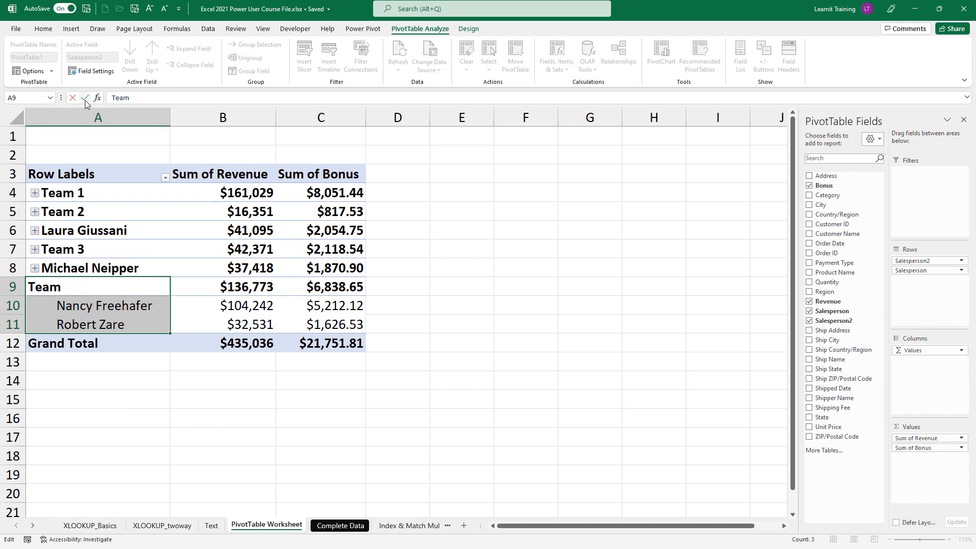
text( 4)
key(Return)
- Group the Team 3 header with the salesperson in A8, and name the combined group Team 3
drag(80, 254, 89, 270)
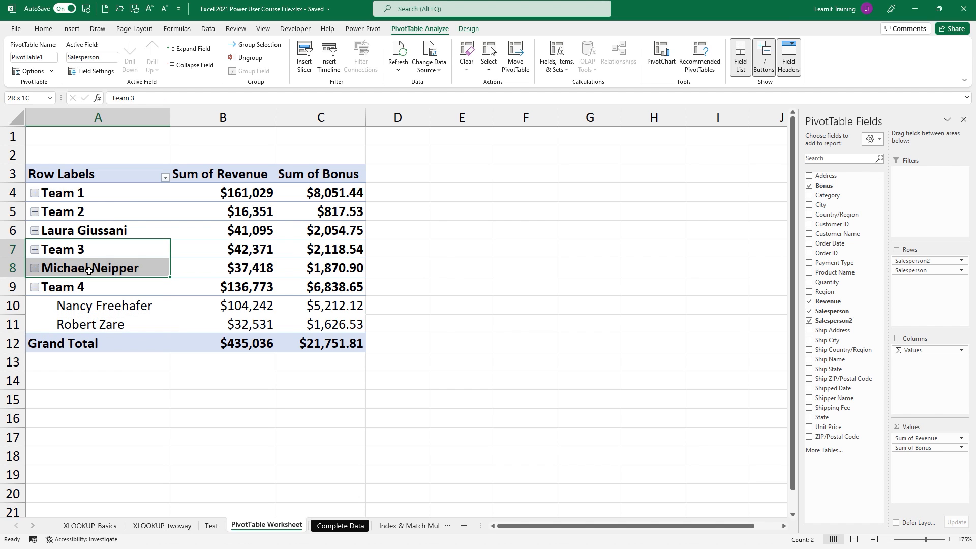
right_click(60, 251)
click(97, 367)
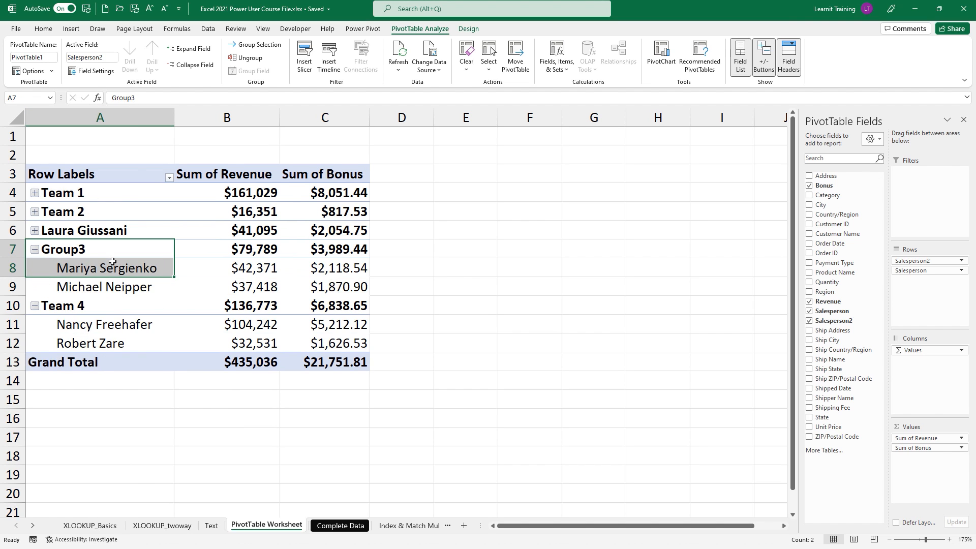
drag(168, 99, 83, 109)
text(Tra)
key(BackSpace)
key(BackSpace)
text(eam 3)
key(Return)
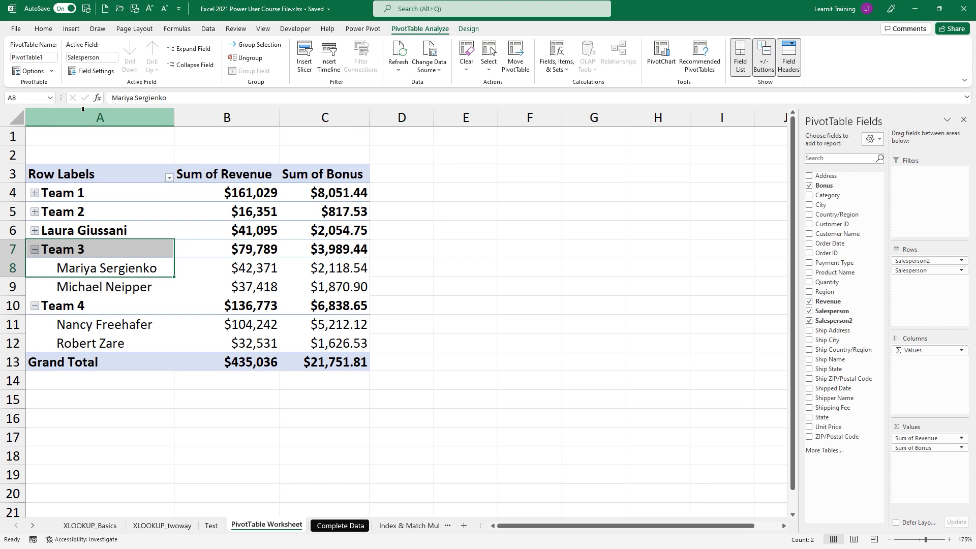
- Group the Team 2 header with the salesperson in A6, and name the combined group Team 2
drag(57, 214, 72, 232)
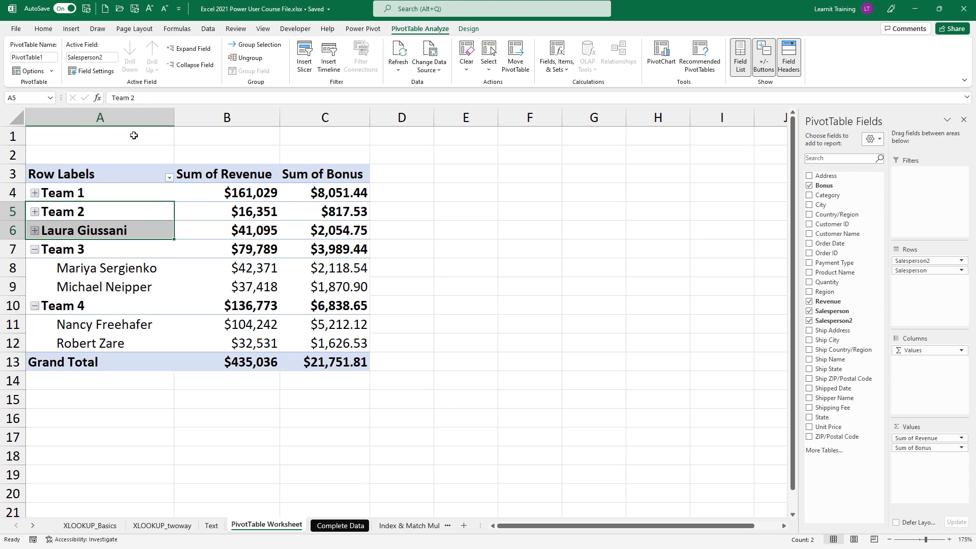
right_click(90, 210)
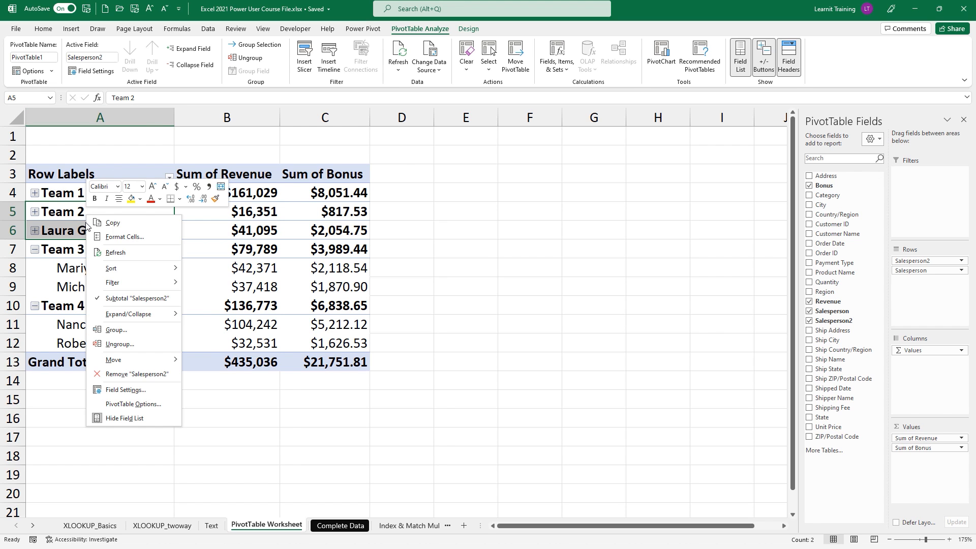
click(116, 329)
drag(143, 99, 99, 98)
text(Team 2)
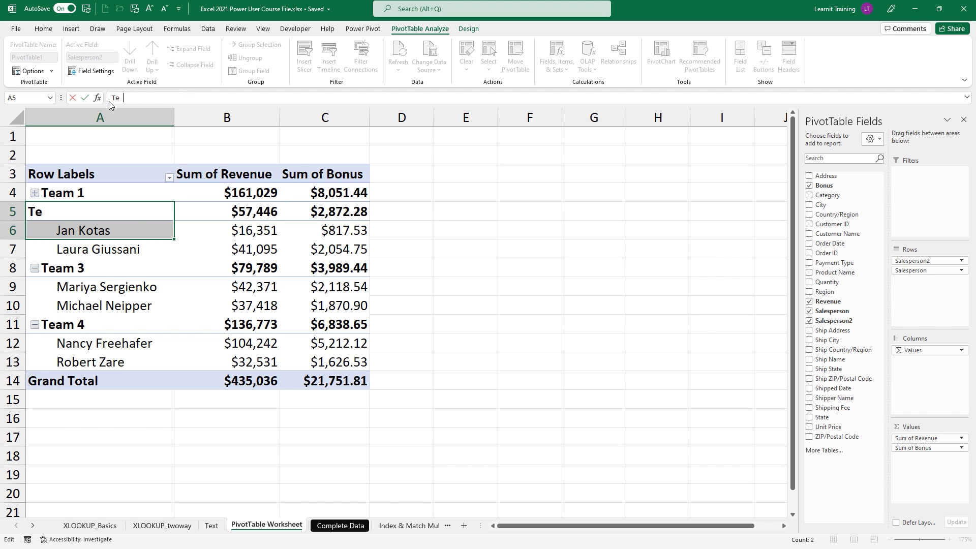
key(Return)
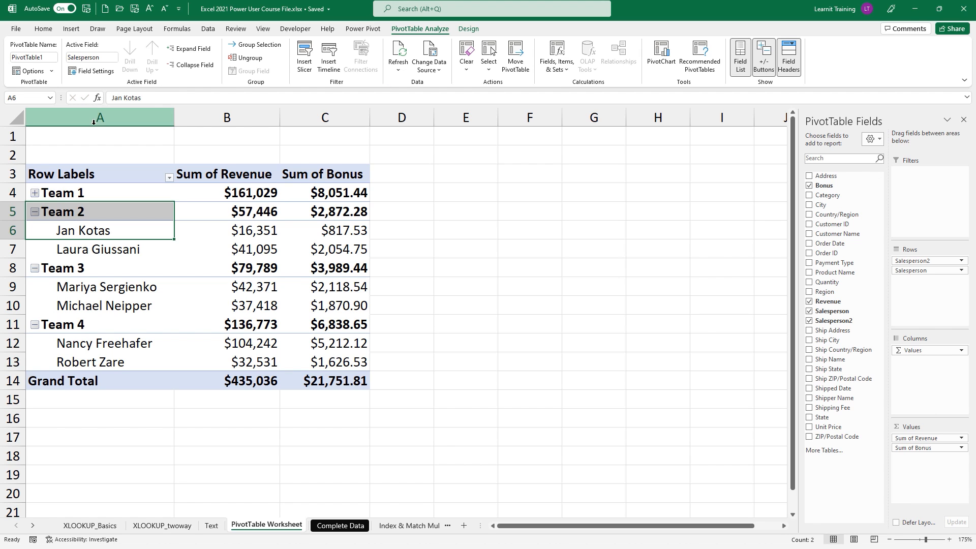
- Collapse the Team 2, Team 3 and Team 4 groups so only team totals are listed
click(45, 213)
click(35, 212)
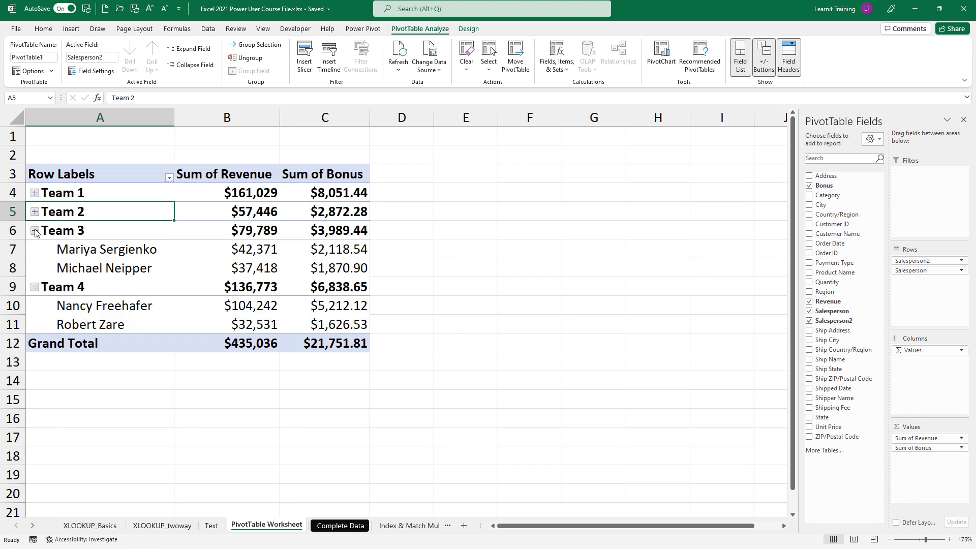
click(35, 230)
click(35, 250)
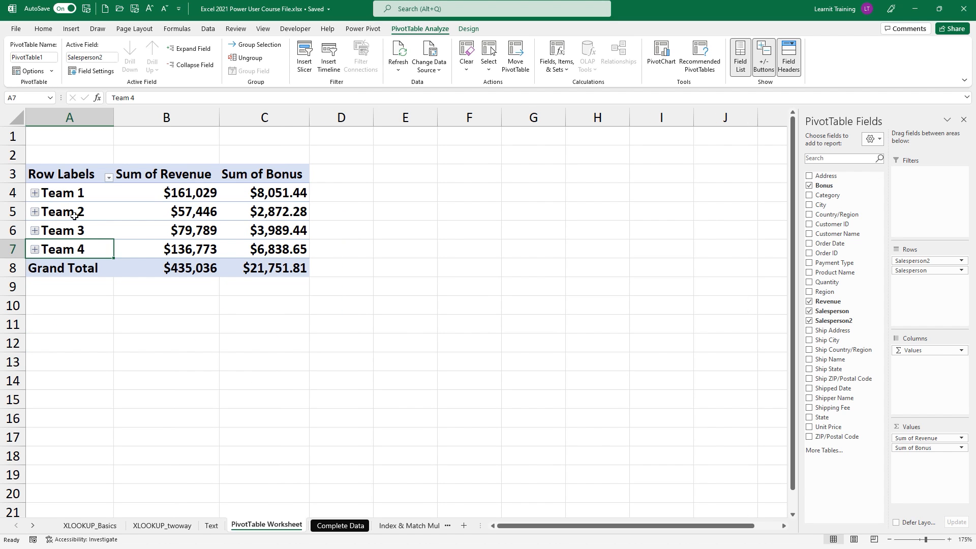
- Expand all four team groups to list the individual salespeople under each team
click(35, 193)
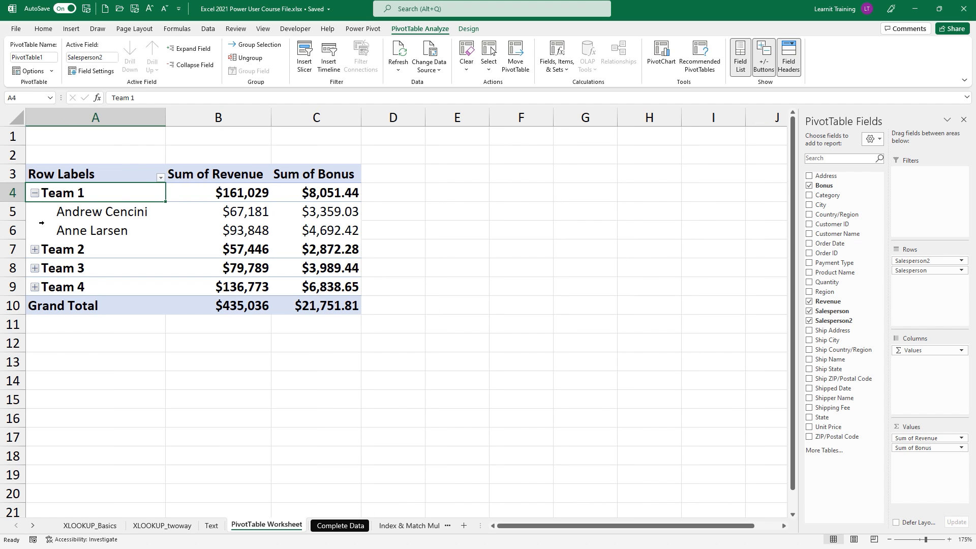
click(35, 249)
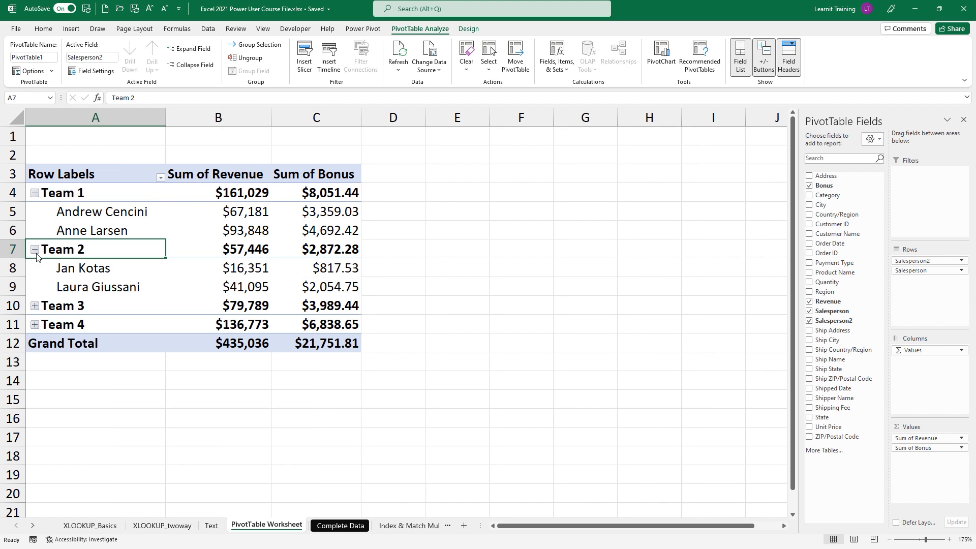
click(34, 306)
click(34, 363)
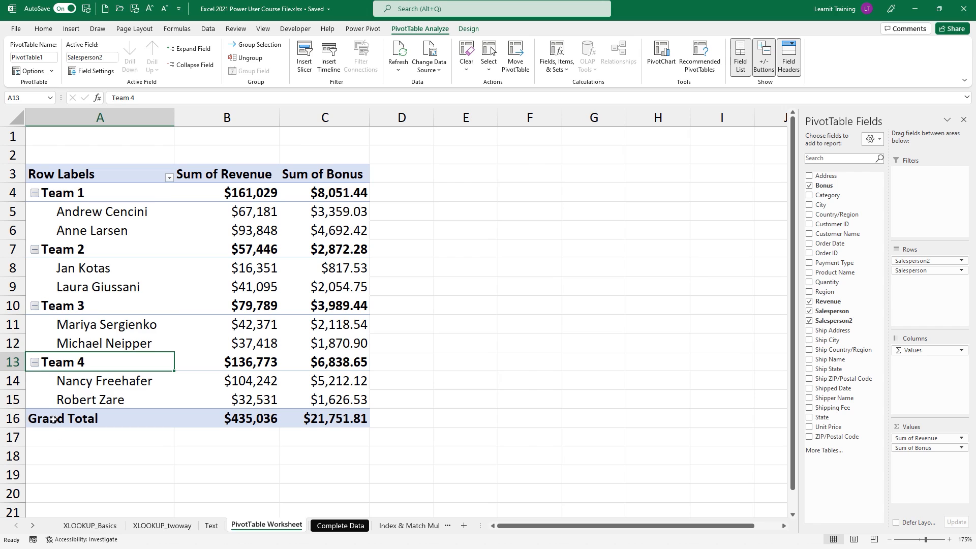
click(34, 363)
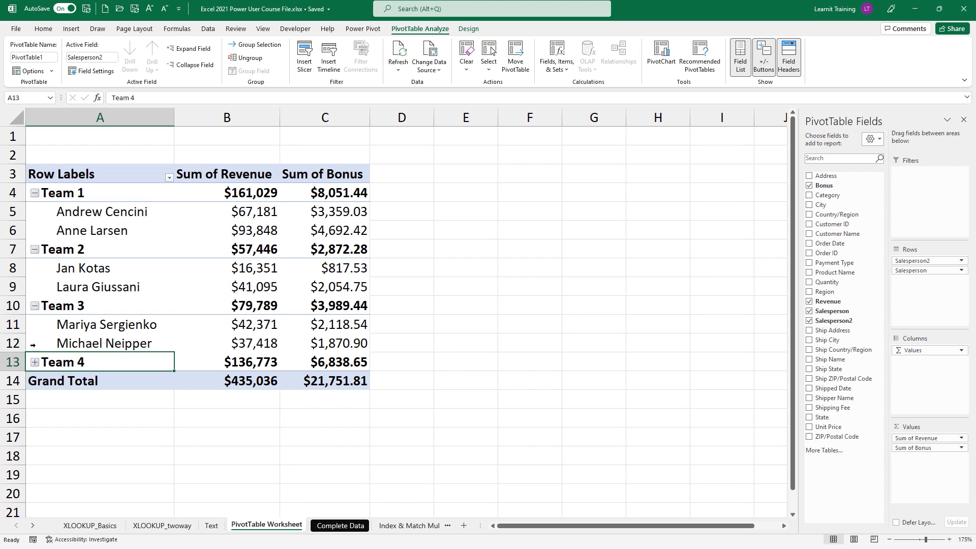
click(35, 363)
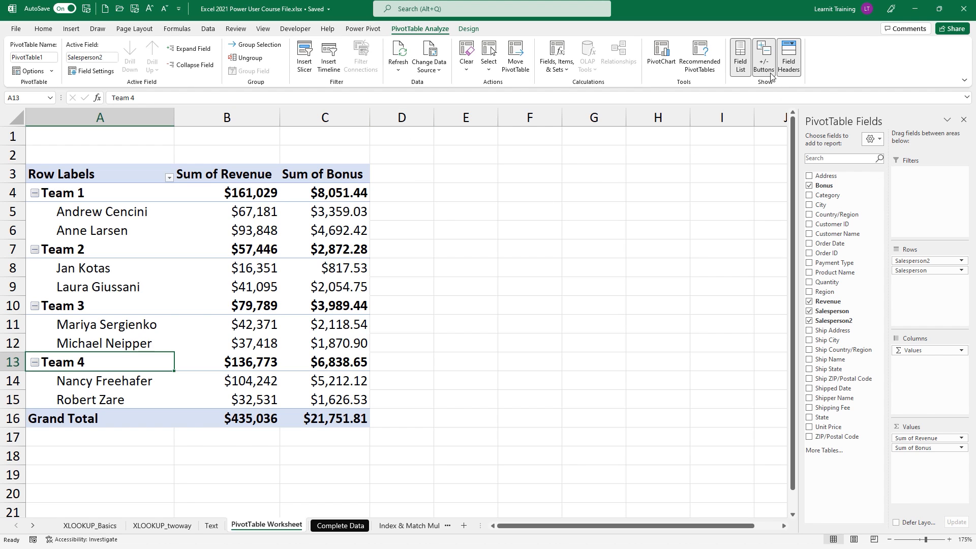
- Collapse the Team 2, Team 3 and Team 4 groups, leaving Team 1 expanded
click(764, 57)
click(34, 250)
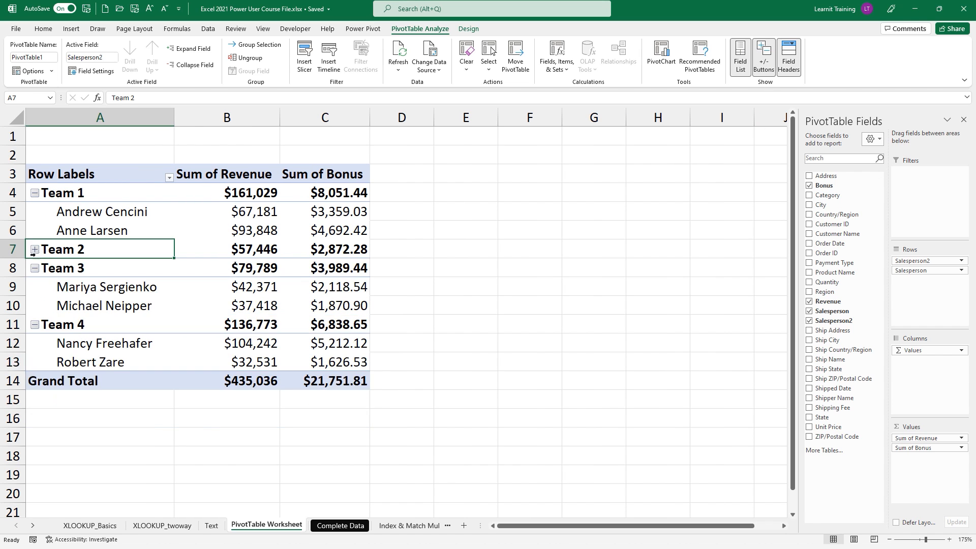
click(35, 269)
click(34, 288)
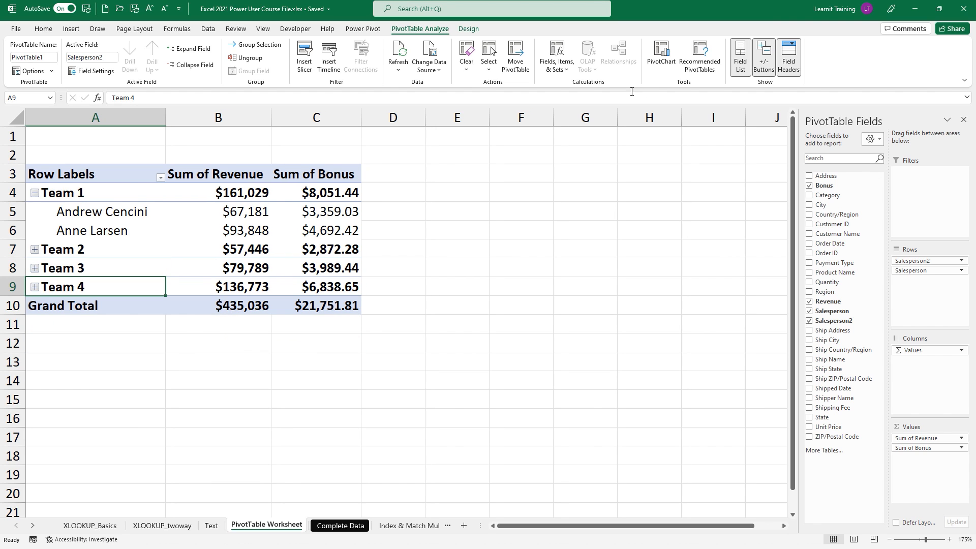
- Hide the pivot table's +/- expand buttons, check the Team 1 rows, and show the buttons again
click(763, 56)
drag(51, 196, 88, 233)
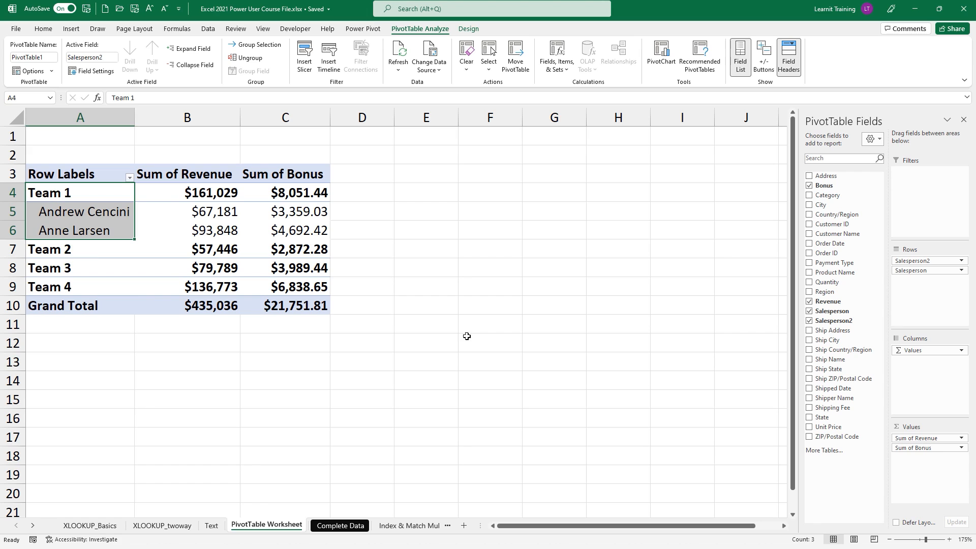
click(769, 71)
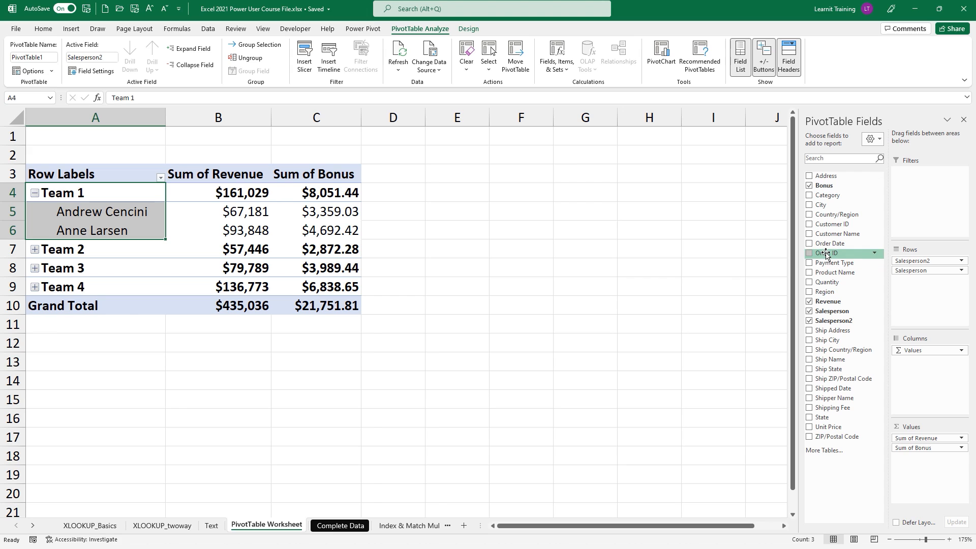
- Try Order Date as a column field in the pivot table, and take Months and Order Date back out
drag(838, 244, 890, 363)
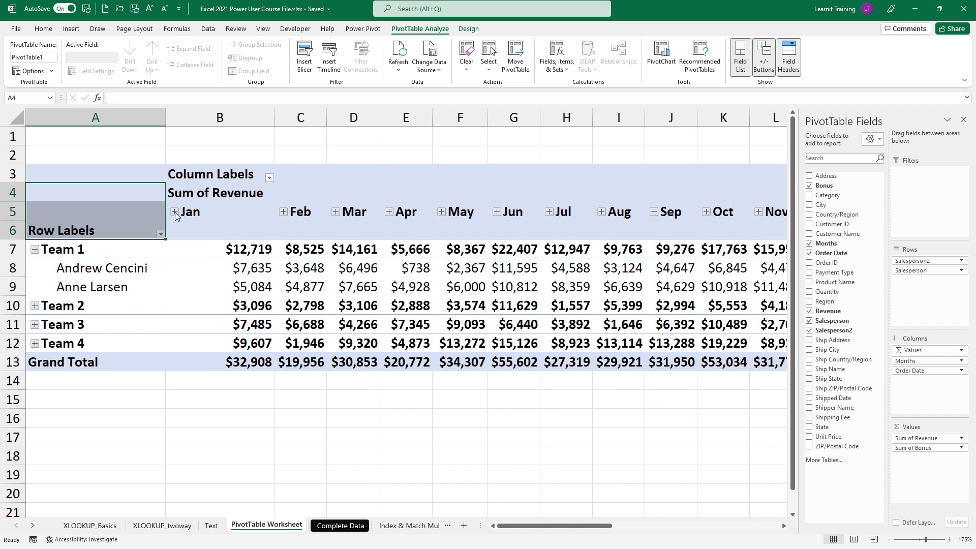
drag(906, 361, 729, 406)
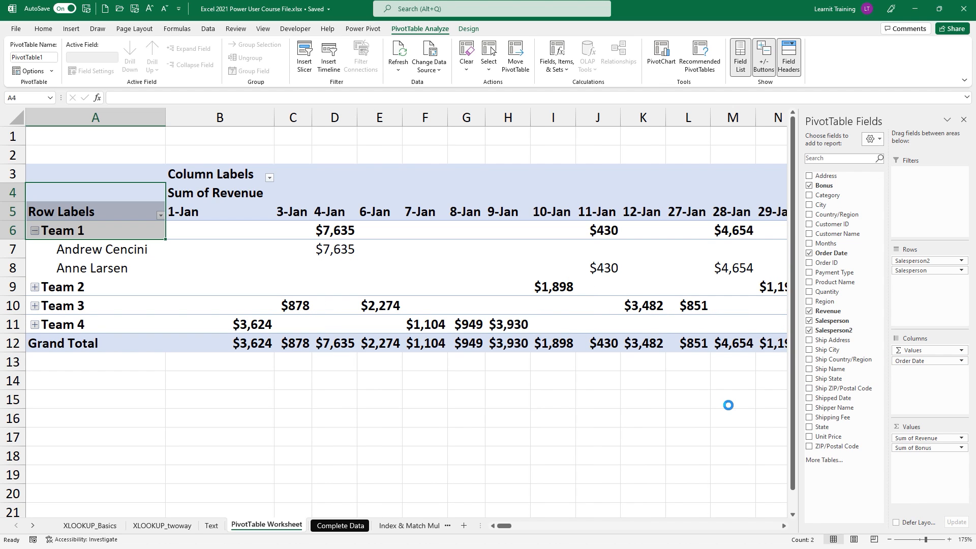
drag(908, 361, 740, 415)
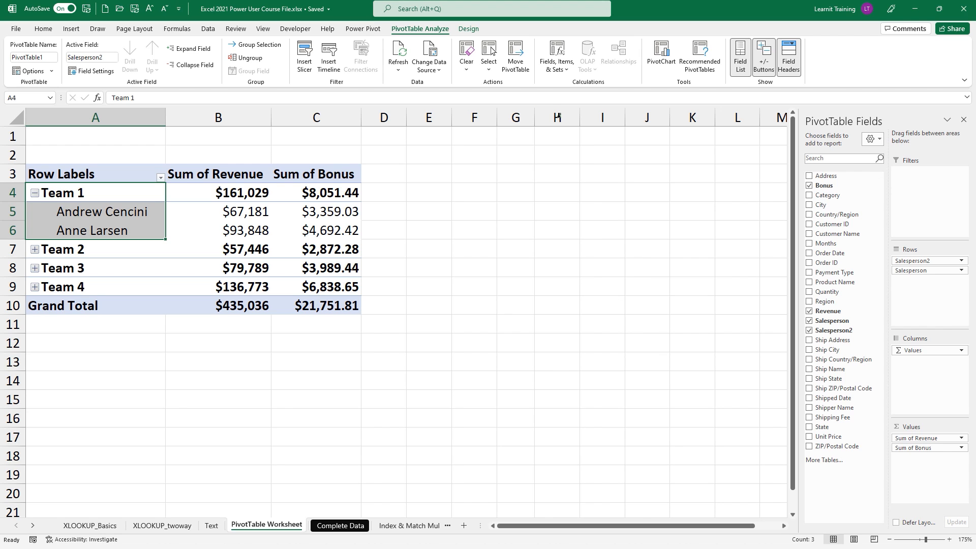
click(556, 69)
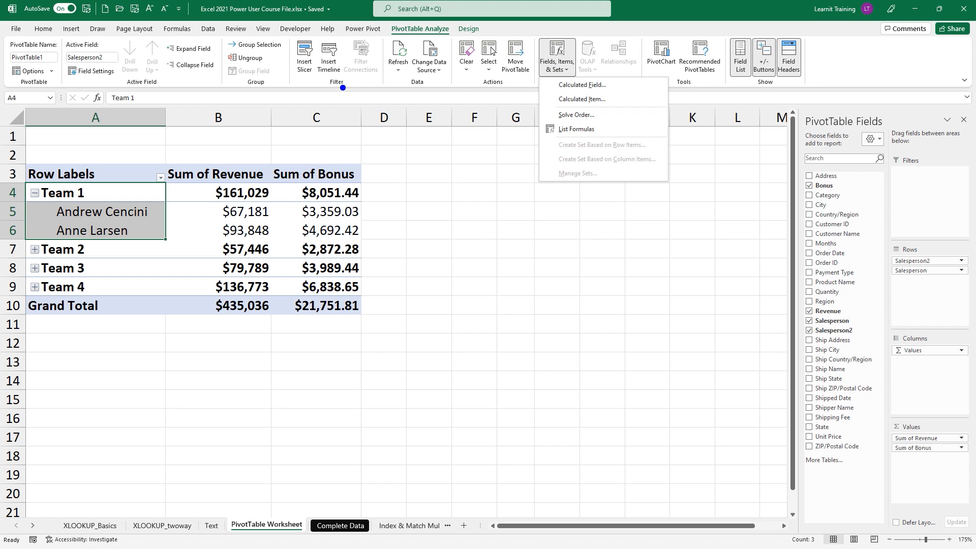
click(342, 88)
click(51, 71)
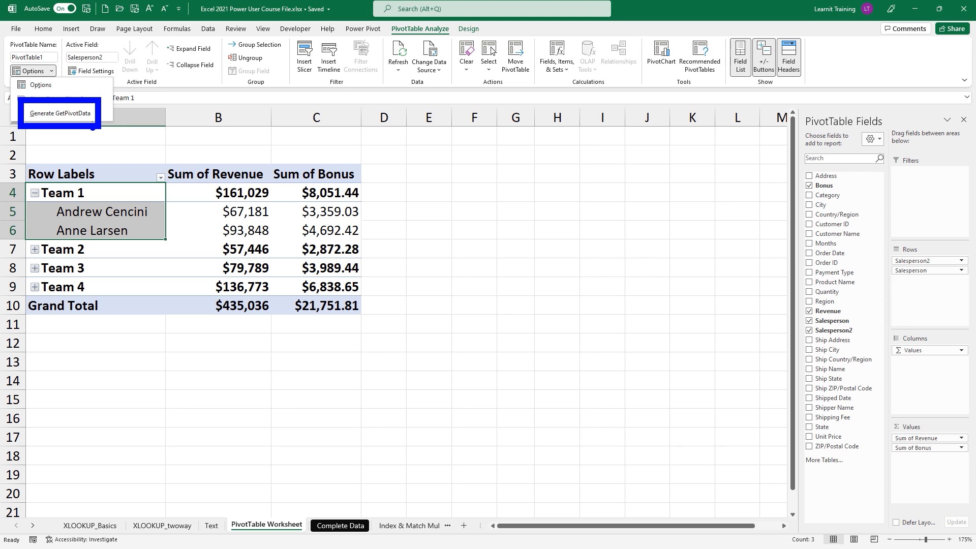
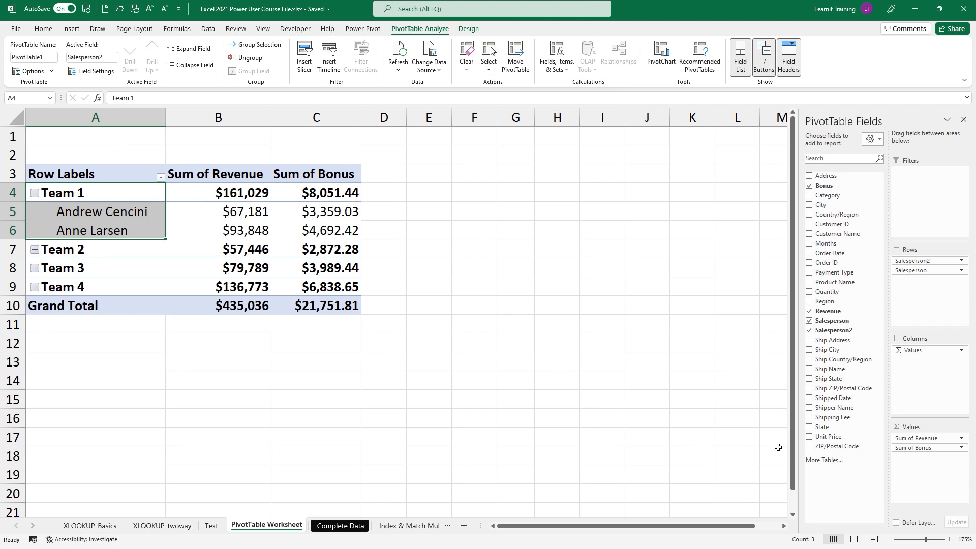
- Show the Sum of Revenue values as % of Grand Total through its value field settings
click(913, 438)
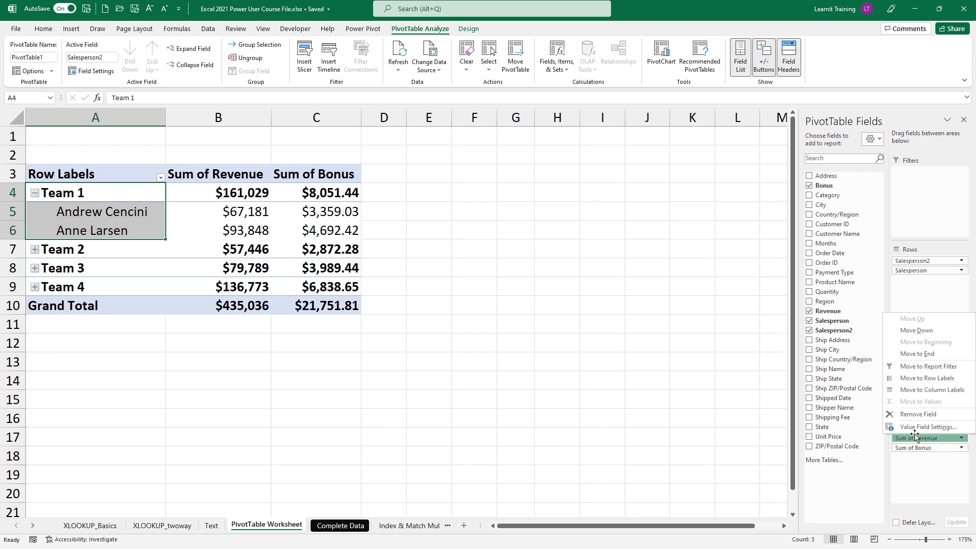
click(913, 427)
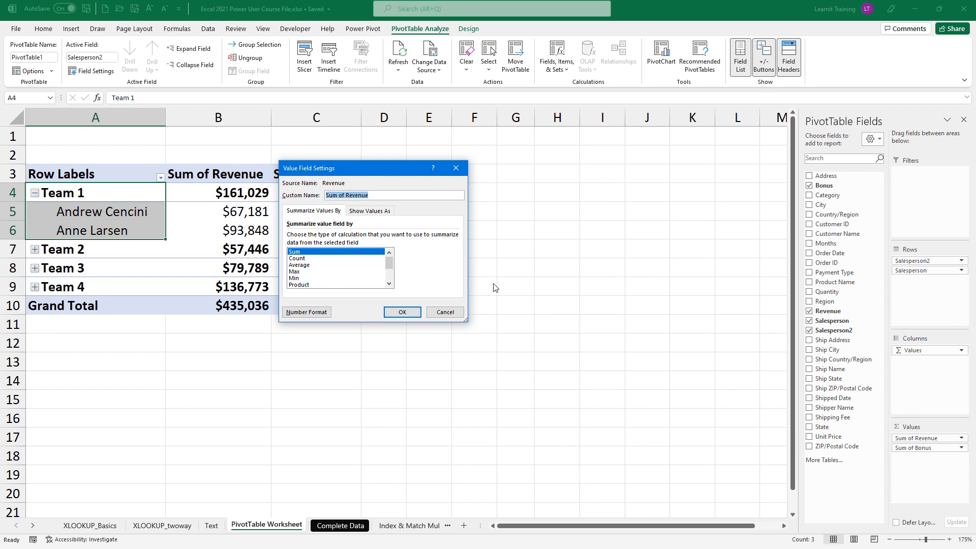
click(387, 212)
click(349, 237)
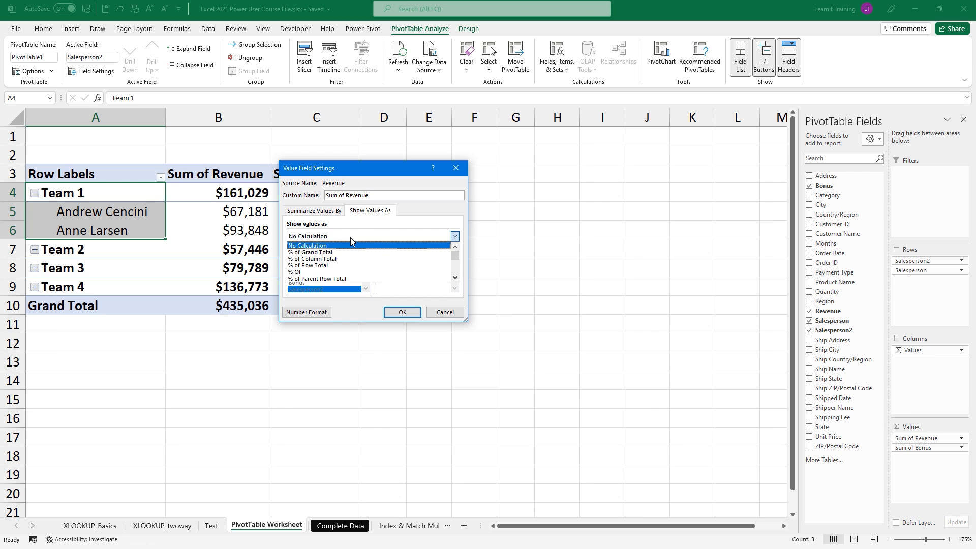
click(326, 253)
click(392, 313)
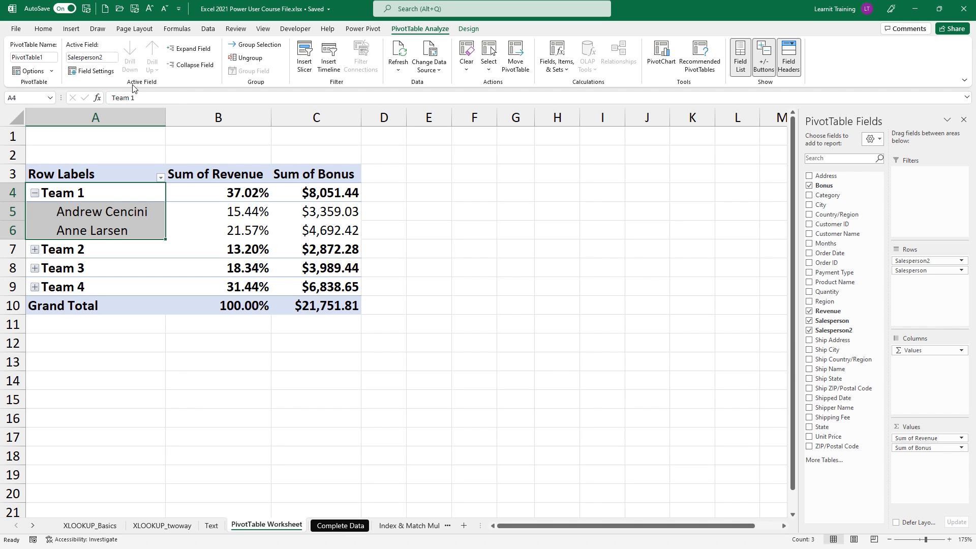
- Check the XLOOKUP formula in cell B3 of the XLOOKUP_Basics sheet, and open the Index & Match Mulitple Search sheet
key(ctrl+z)
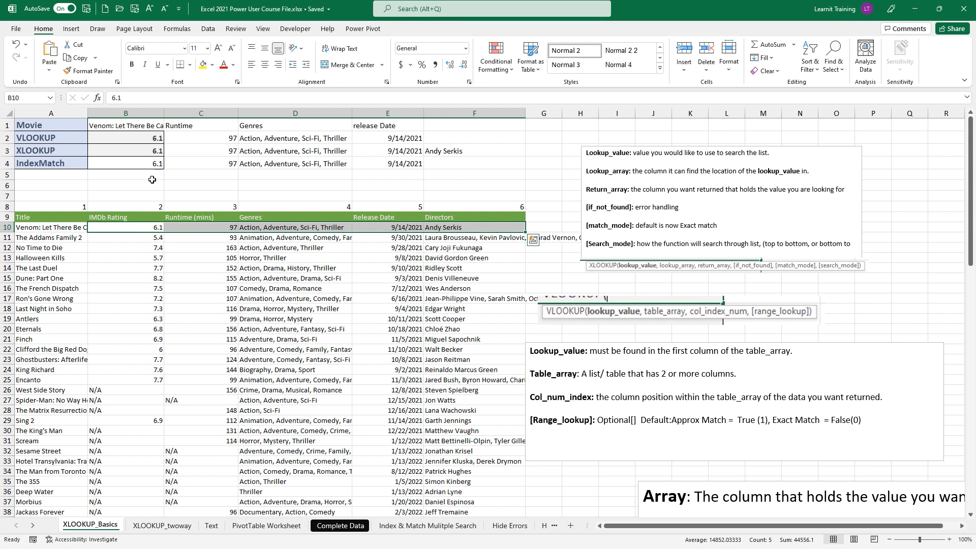
click(163, 149)
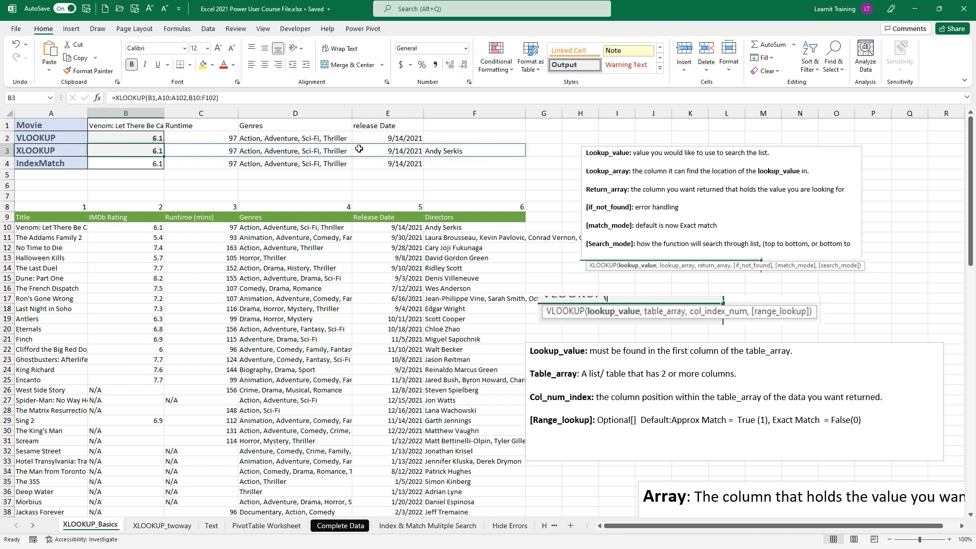
click(415, 526)
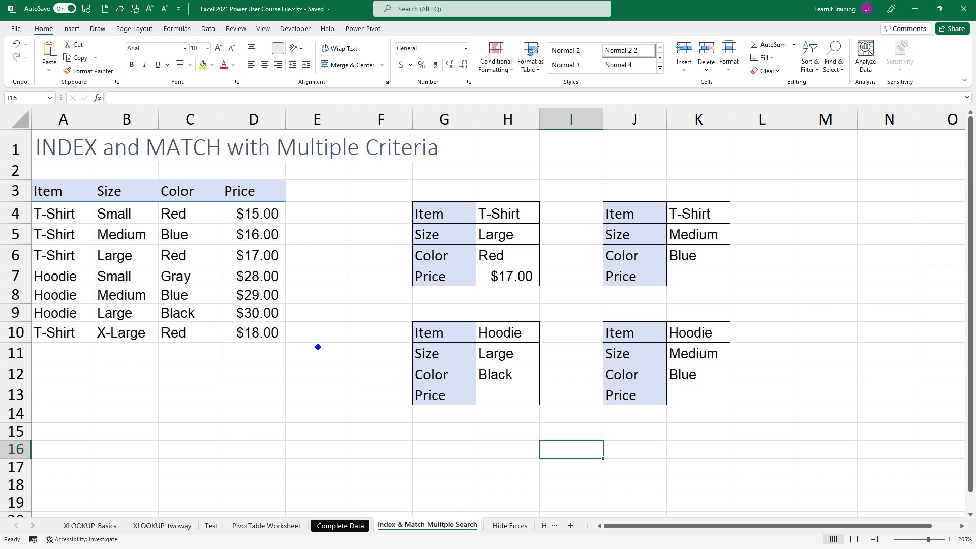
drag(411, 208, 348, 208)
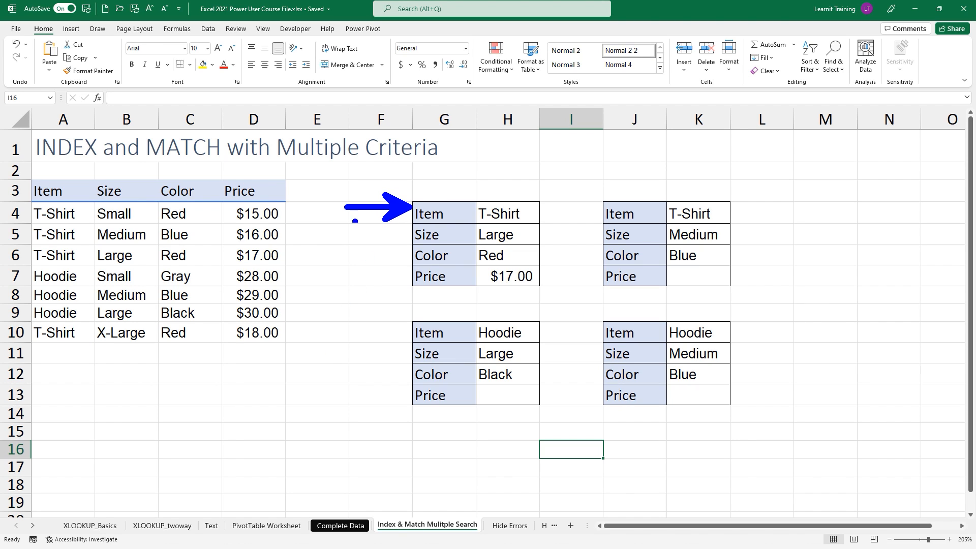
mouse_move(406, 237)
mouse_down()
mouse_move(369, 236)
mouse_move(387, 254)
mouse_move(370, 256)
mouse_up()
mouse_move(213, 174)
mouse_down()
mouse_move(269, 232)
mouse_move(295, 350)
mouse_up()
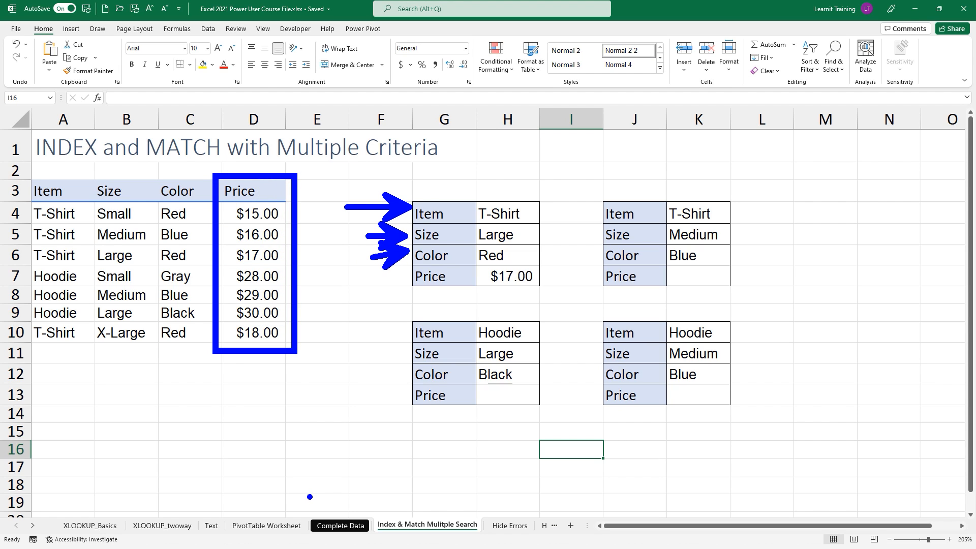
mouse_move(559, 160)
mouse_down()
mouse_move(555, 186)
mouse_move(522, 219)
mouse_move(576, 213)
mouse_move(543, 242)
mouse_move(559, 243)
mouse_up()
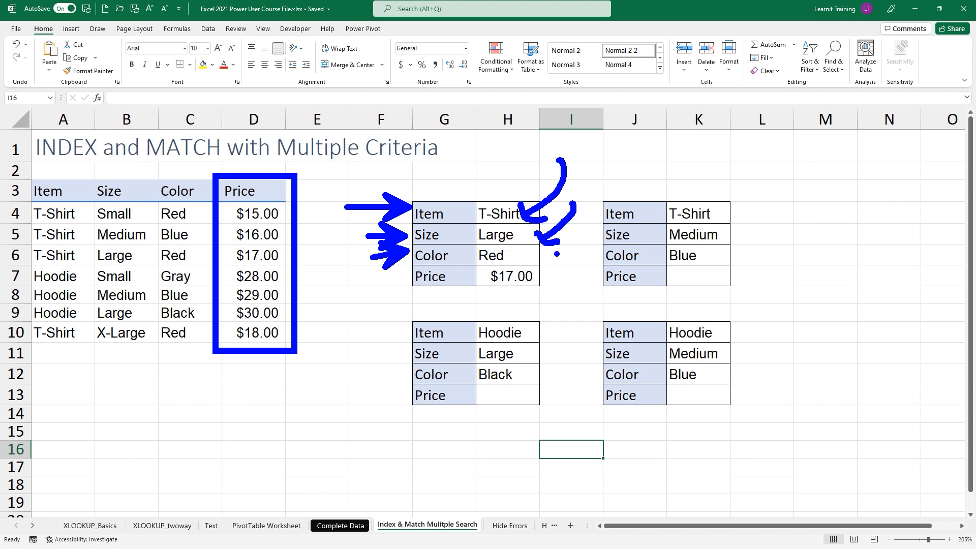
drag(36, 267, 86, 310)
drag(85, 268, 31, 318)
mouse_move(103, 209)
mouse_down()
mouse_move(121, 224)
mouse_move(111, 212)
mouse_move(103, 224)
mouse_up()
mouse_move(108, 229)
mouse_down()
mouse_move(124, 242)
mouse_move(117, 236)
mouse_move(109, 246)
mouse_up()
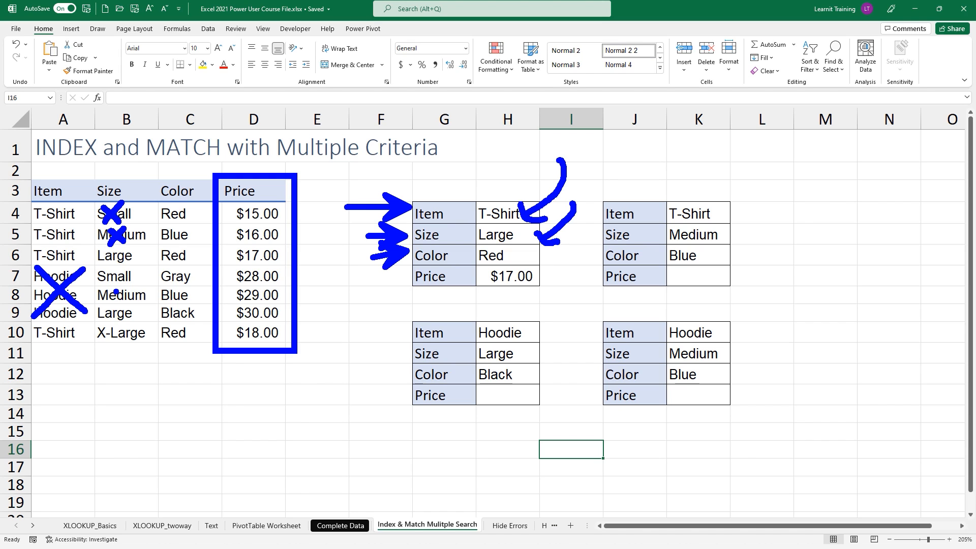
mouse_move(115, 327)
mouse_down()
mouse_move(127, 322)
mouse_move(113, 349)
mouse_up()
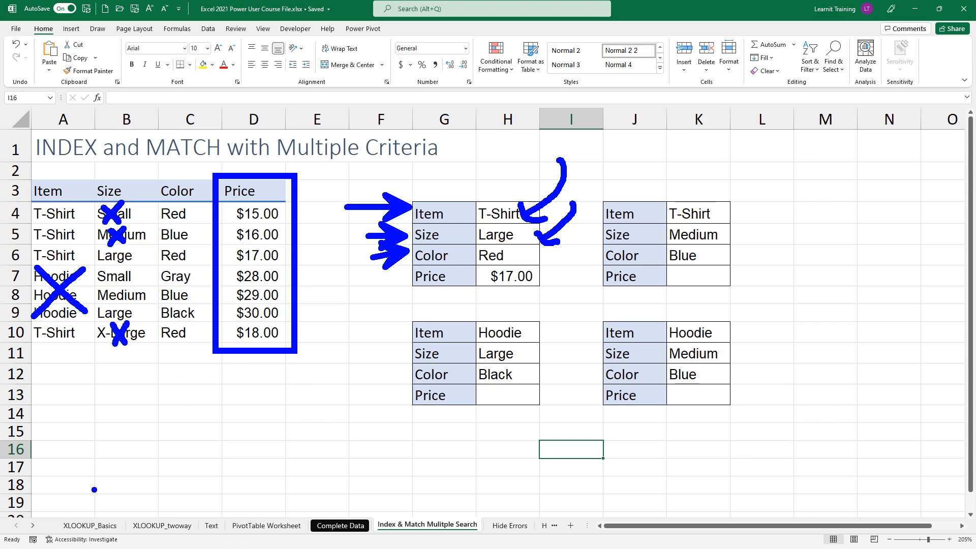
mouse_move(576, 228)
mouse_down()
mouse_move(554, 249)
mouse_move(577, 247)
mouse_up()
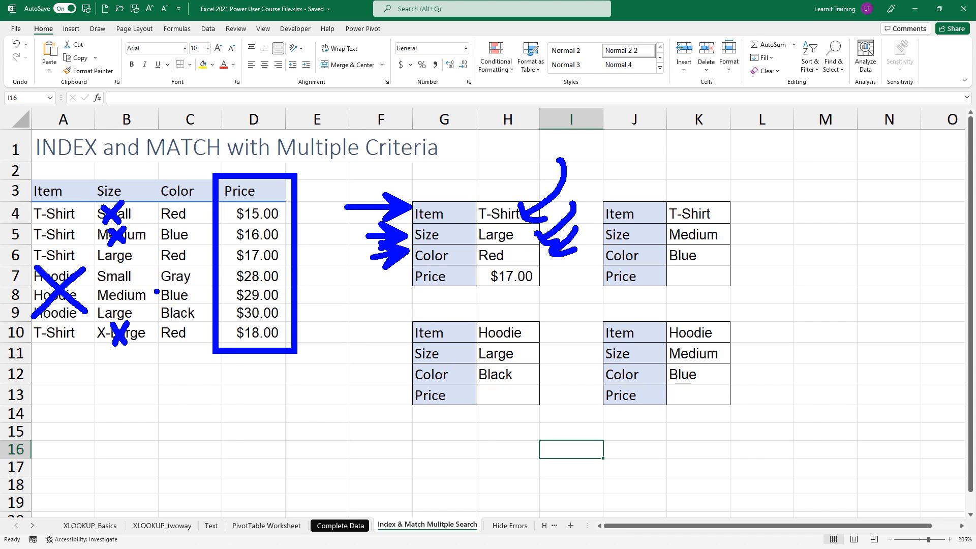
mouse_move(164, 269)
mouse_down()
mouse_move(179, 283)
mouse_move(166, 306)
mouse_move(175, 314)
mouse_move(167, 328)
mouse_move(176, 329)
mouse_up()
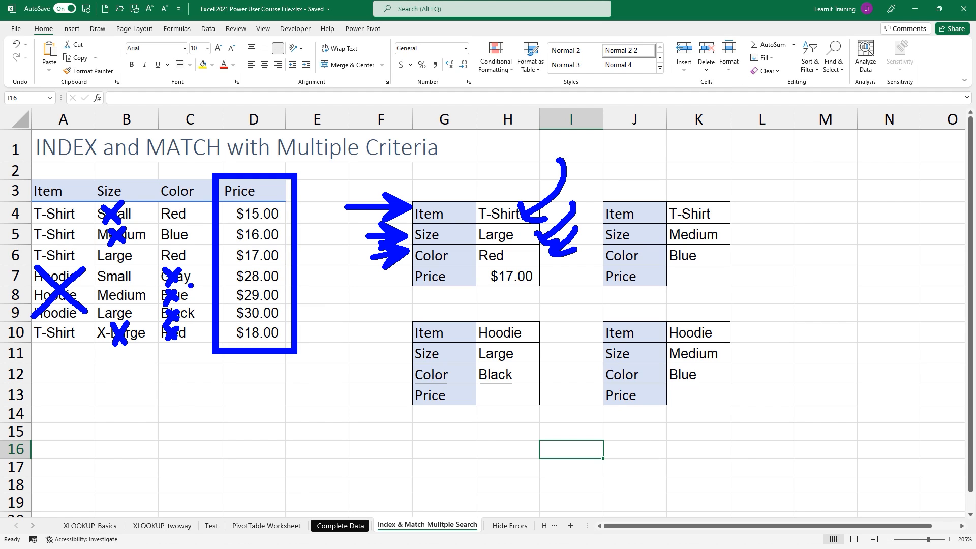
mouse_move(163, 230)
mouse_down()
mouse_move(172, 238)
mouse_move(159, 238)
mouse_up()
mouse_move(15, 239)
mouse_down()
mouse_move(217, 270)
mouse_move(386, 261)
mouse_move(414, 271)
mouse_up()
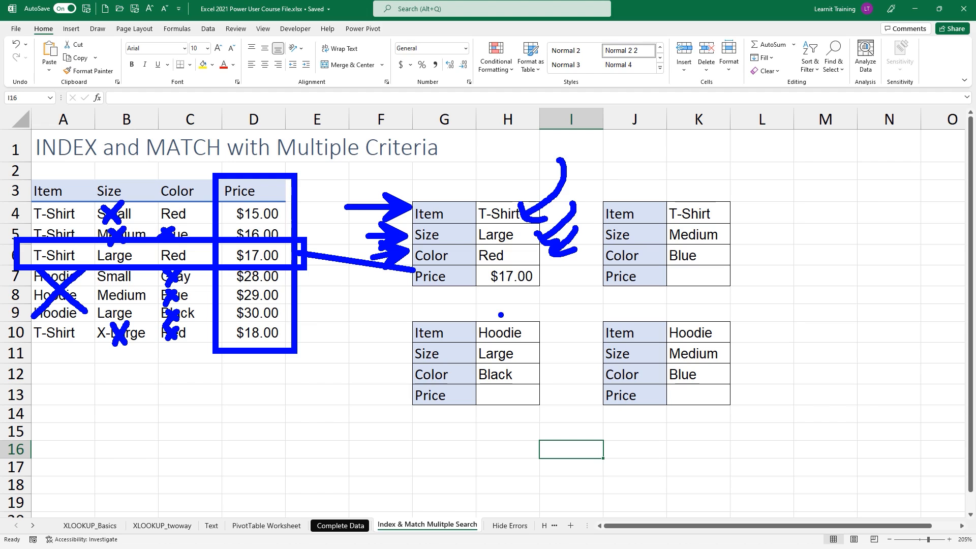
key(Escape)
- Check the completed price formula in H7, and start an INDEX formula in K7 with D4:D10 as the array
click(513, 279)
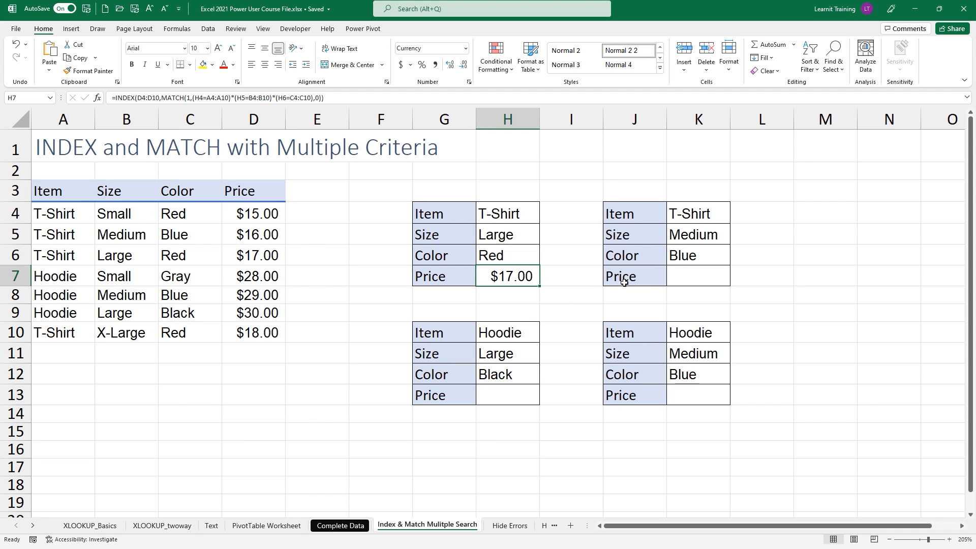
click(684, 273)
text(=index)
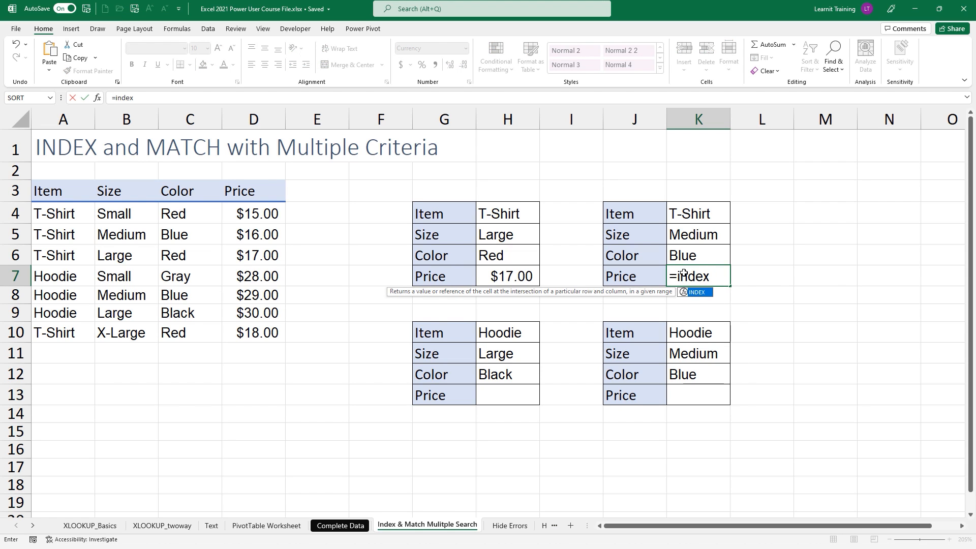
key(Tab)
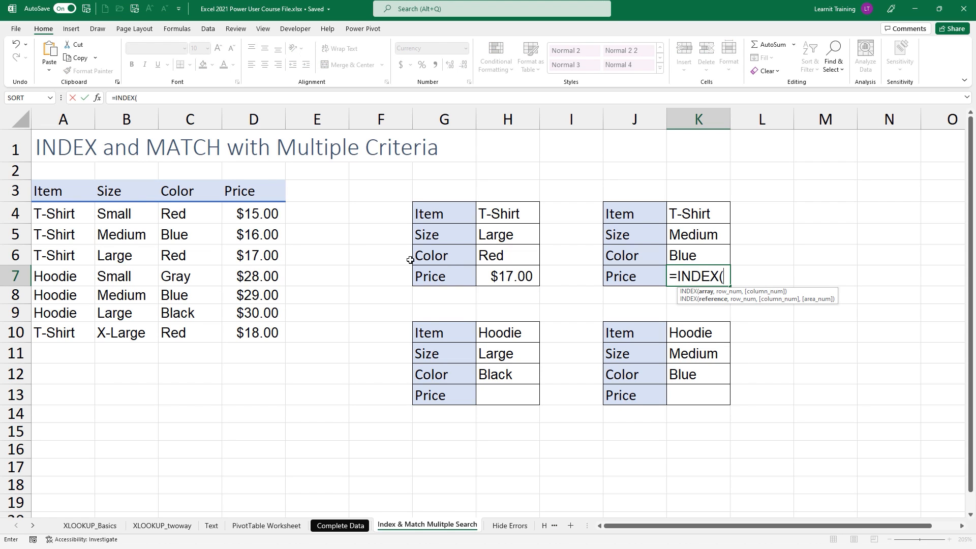
drag(253, 215, 257, 336)
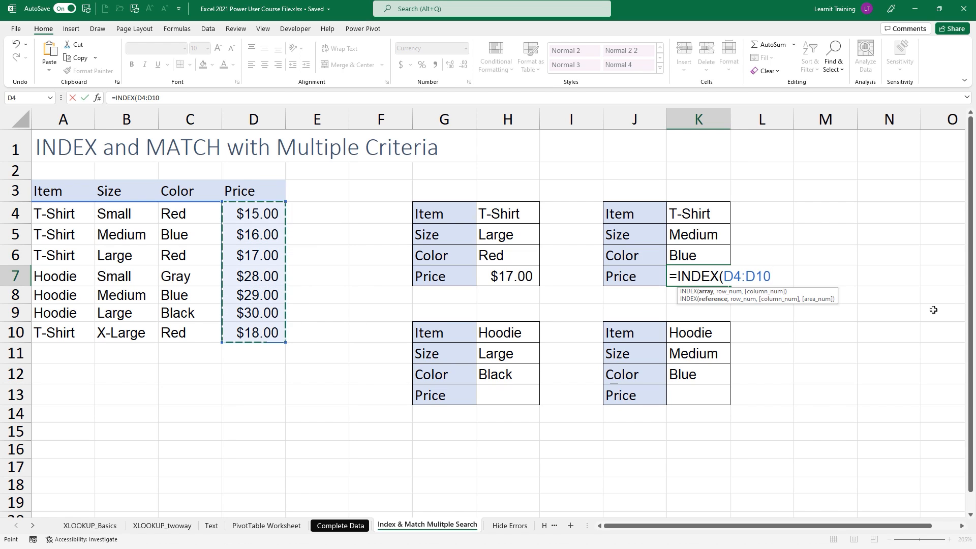
- Nest a MATCH in K7's formula with lookup value 1 and the item criterion (K4=A4:A10) as the first lookup array factor
text(,matc)
key(Tab)
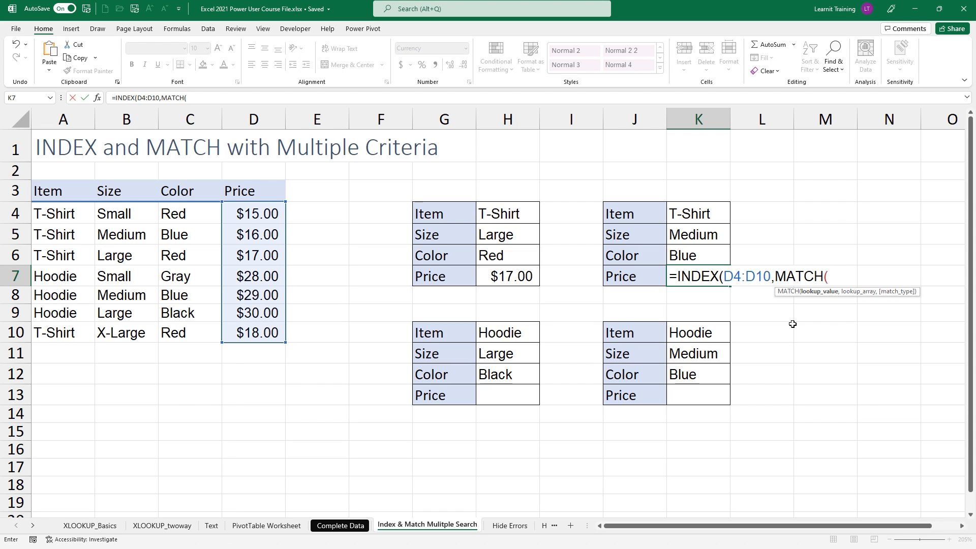
text(1)
text(,()
click(693, 214)
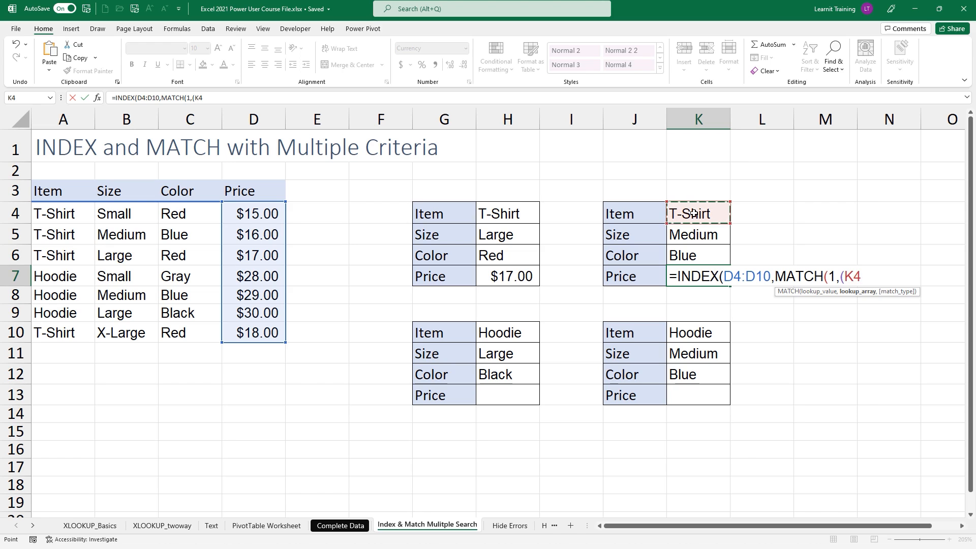
text(=)
drag(35, 214, 48, 337)
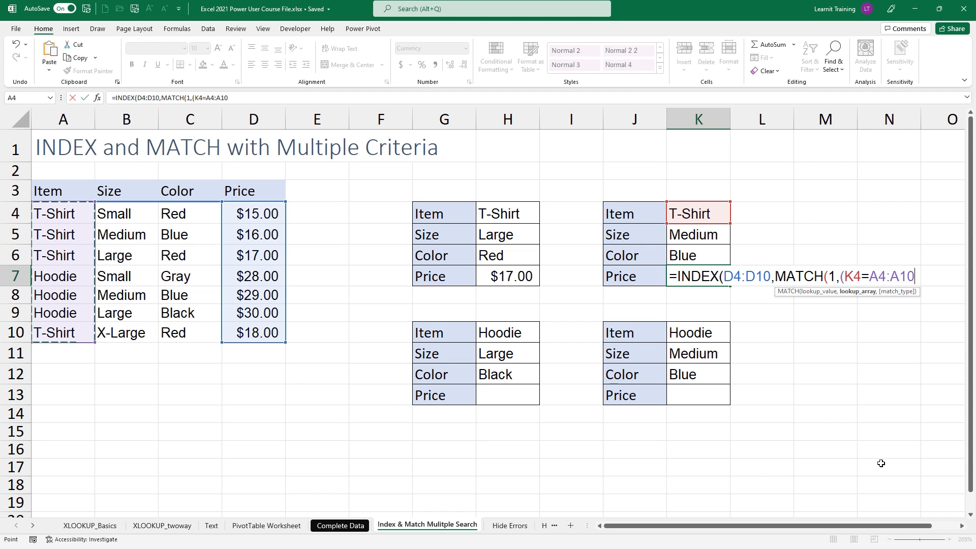
text()*)
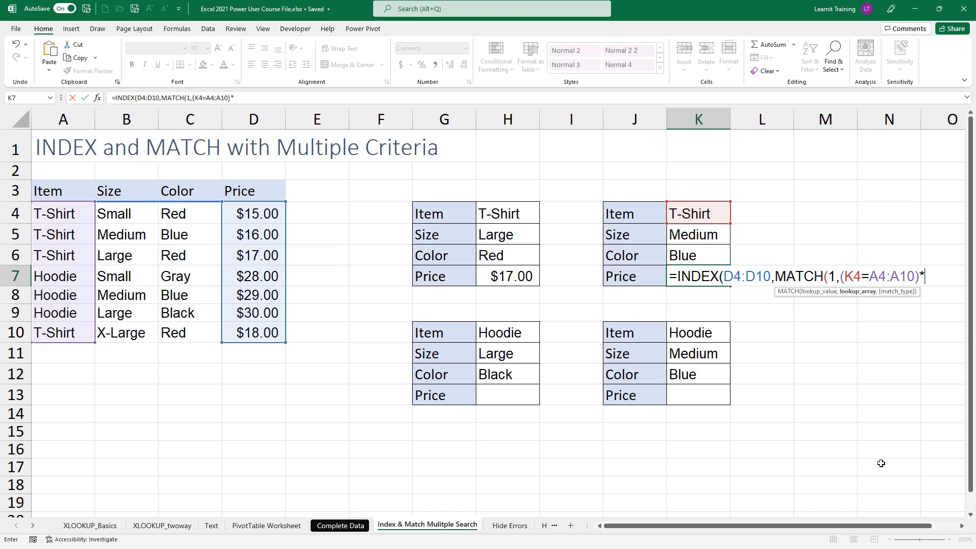
- Multiply the item criterion in K7's formula by the size criterion (K5=B4:B10)
click(695, 235)
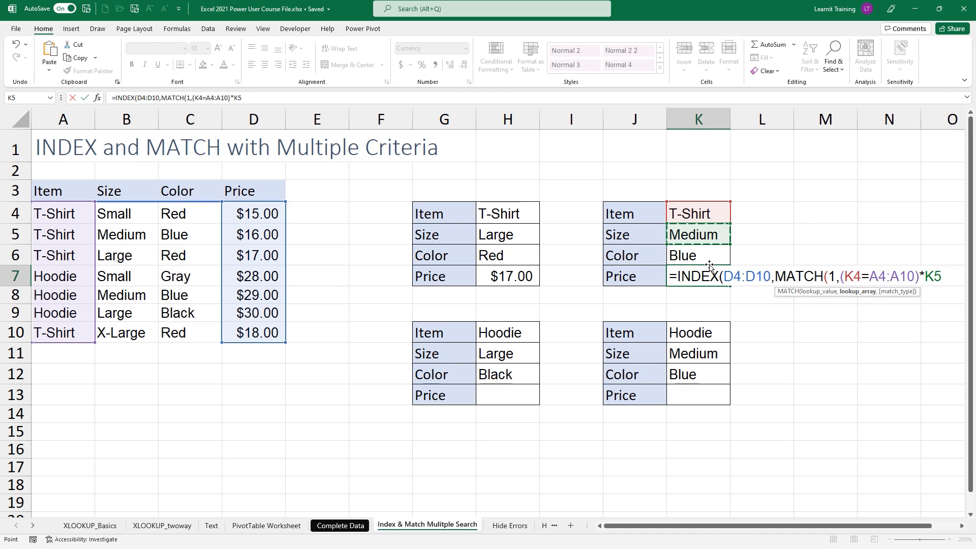
key(BackSpace)
key(BackSpace)
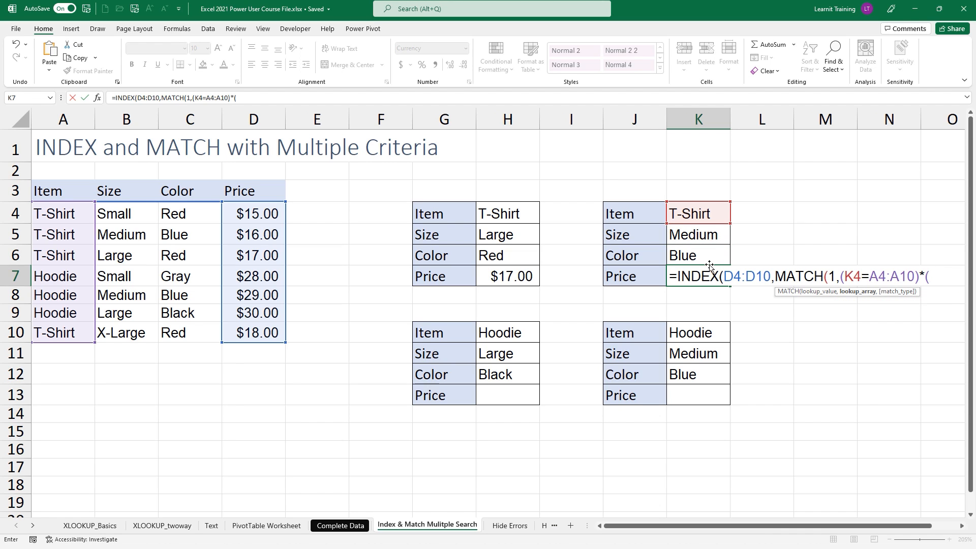
click(694, 233)
text(=)
drag(131, 212, 124, 330)
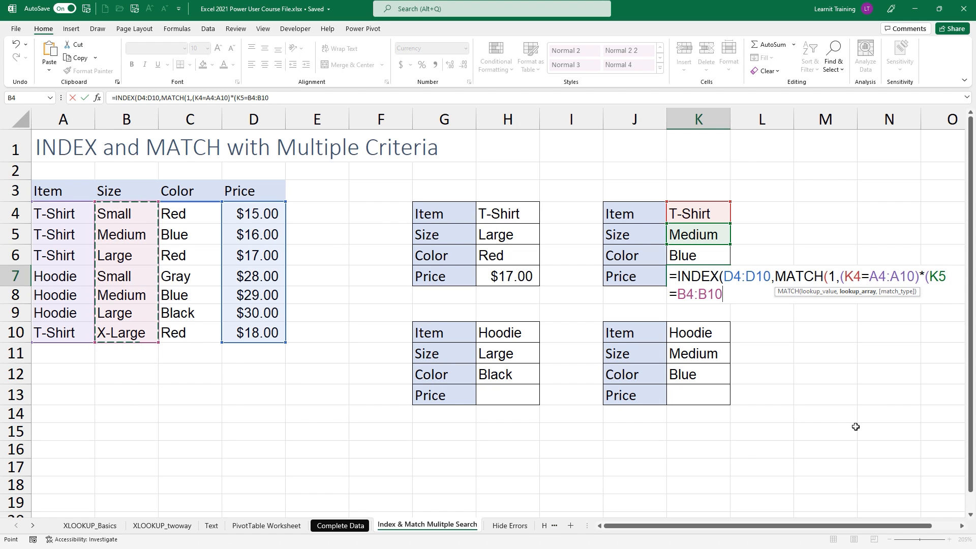
text())
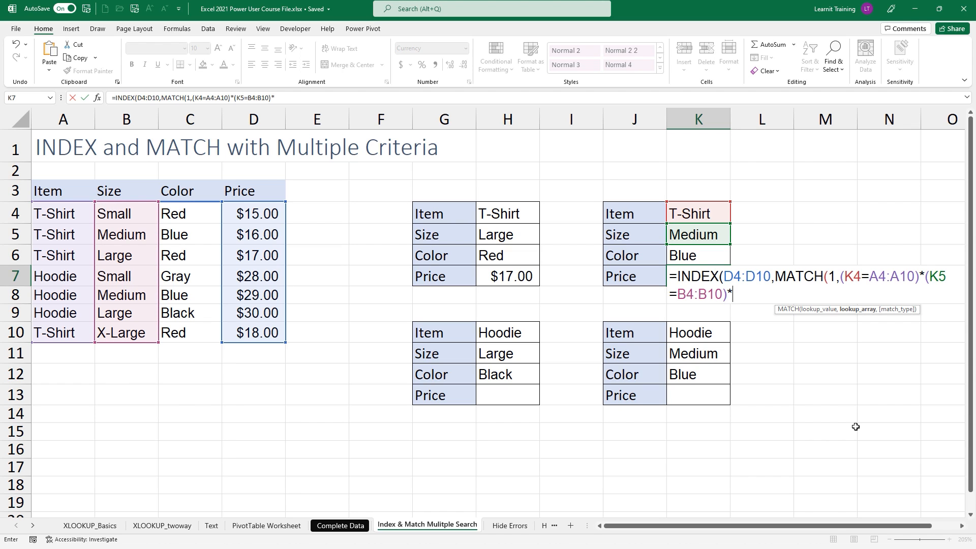
- Multiply in the color criterion (K6=C4:C10), set the match type to 0 for exact match, and close both functions' parentheses
text(*()
click(706, 253)
text(=)
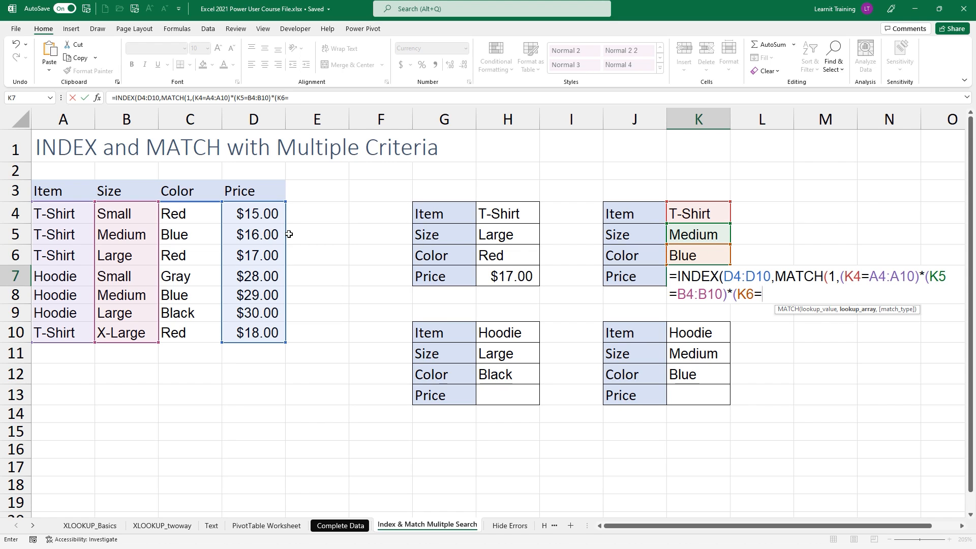
drag(207, 210, 204, 334)
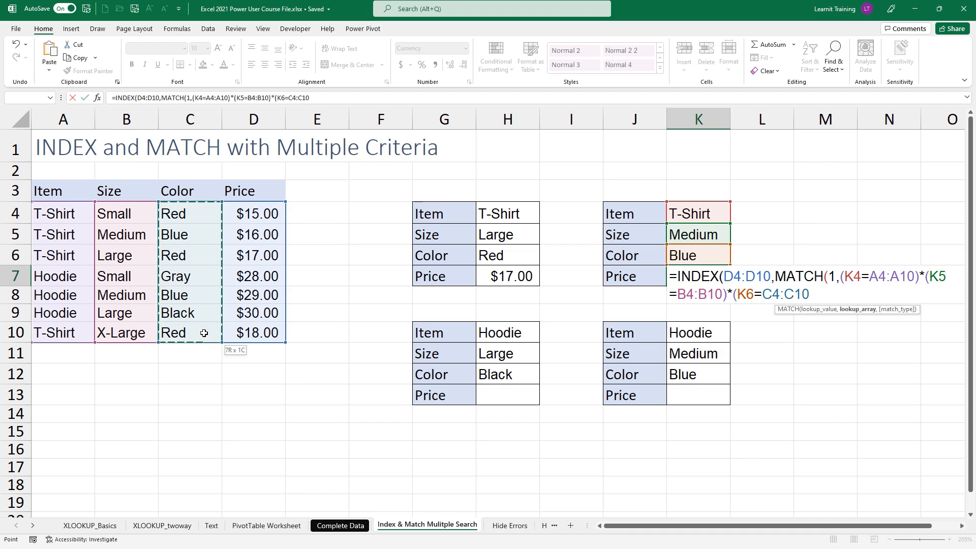
text())
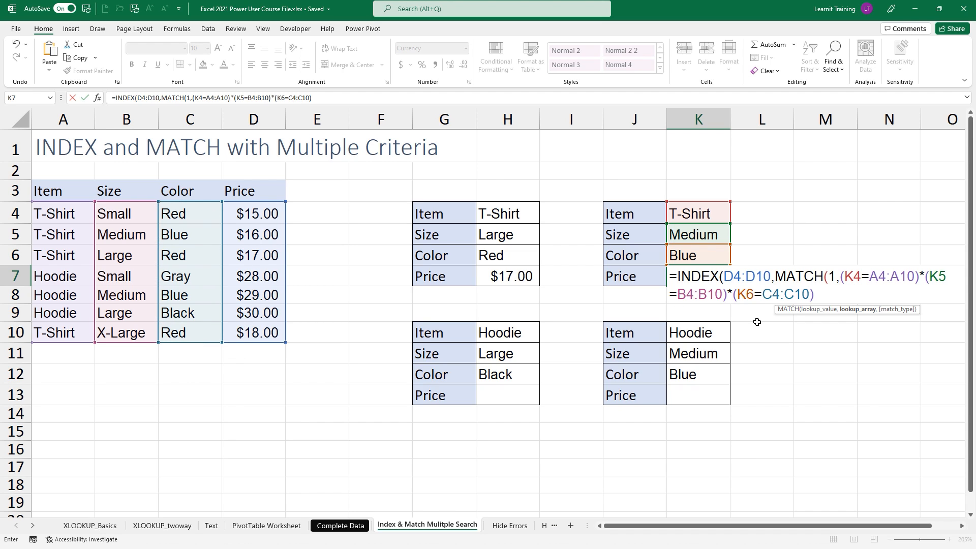
text(,)
key(Down)
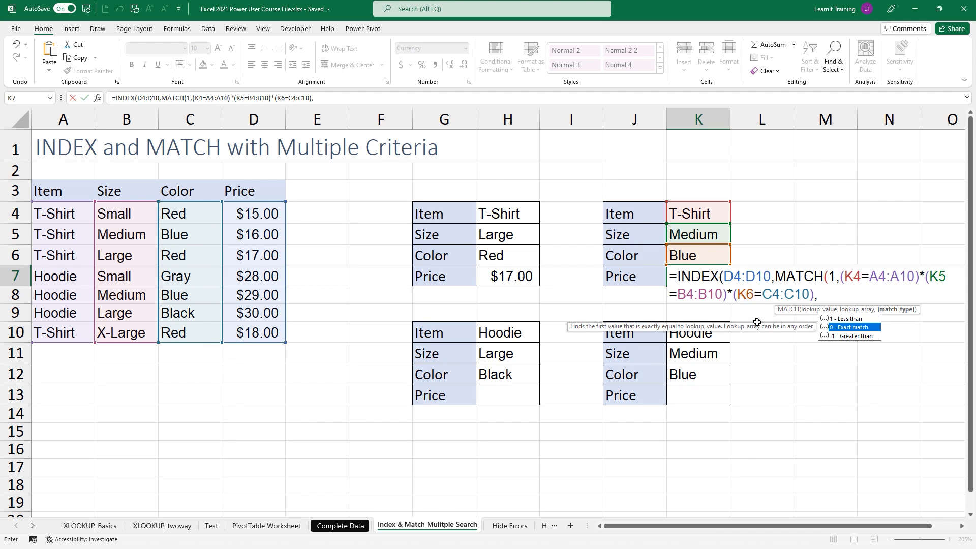
key(Tab)
text()))
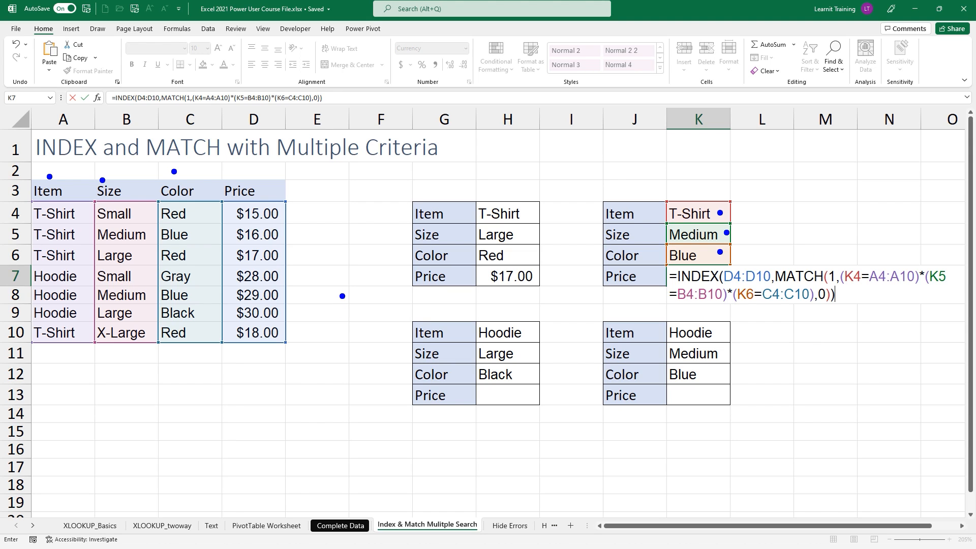
drag(50, 205, 57, 239)
mouse_move(61, 269)
mouse_down()
mouse_move(70, 272)
mouse_move(61, 269)
mouse_move(65, 339)
mouse_up()
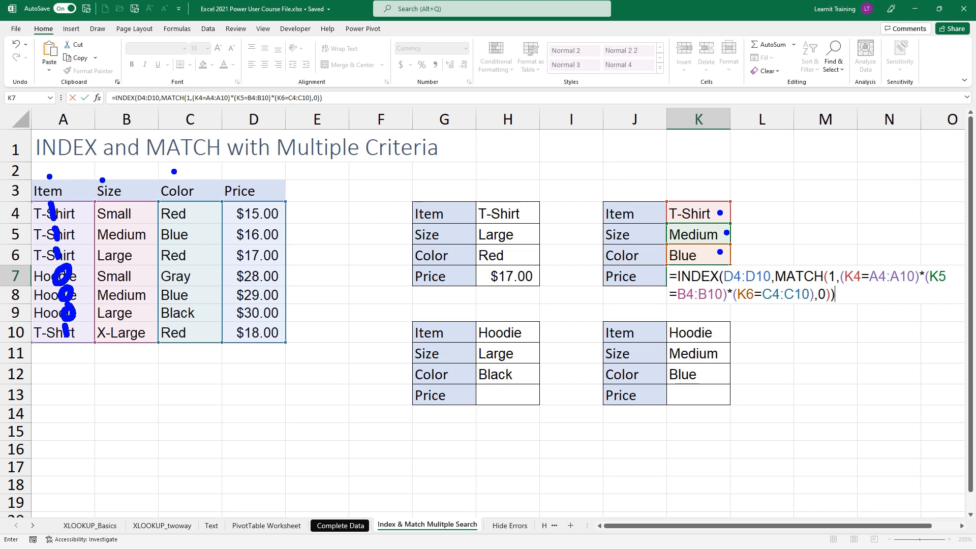
mouse_move(121, 208)
mouse_down()
mouse_move(111, 207)
mouse_move(123, 208)
mouse_up()
mouse_move(121, 257)
mouse_down()
mouse_move(123, 335)
mouse_move(132, 340)
mouse_up()
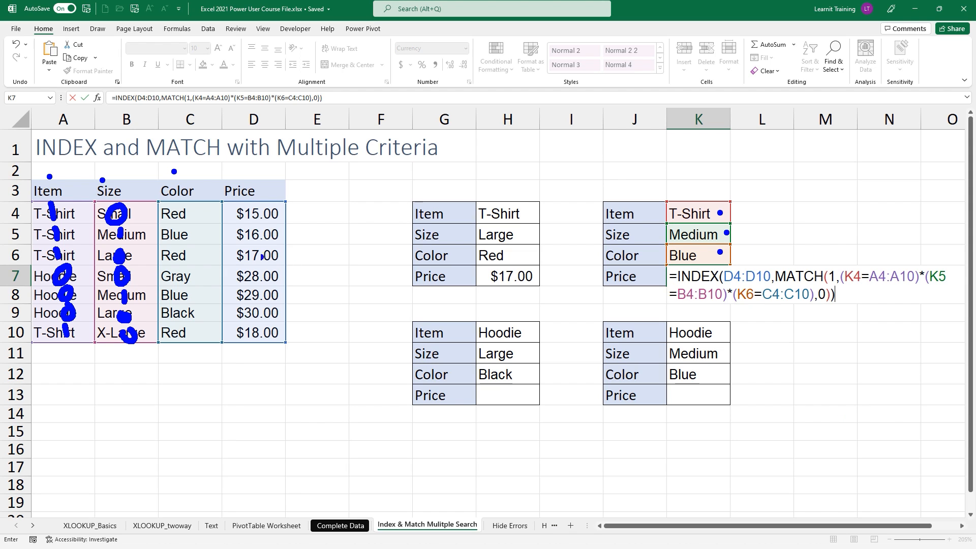
mouse_move(182, 204)
mouse_down()
mouse_move(176, 315)
mouse_move(184, 308)
mouse_move(185, 333)
mouse_up()
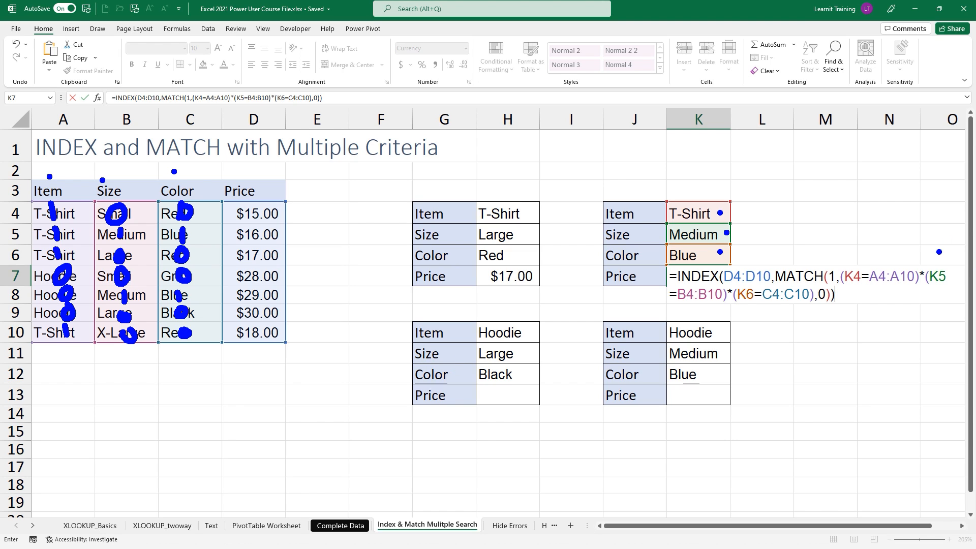
mouse_move(917, 250)
mouse_down()
mouse_move(927, 258)
mouse_move(917, 259)
mouse_up()
mouse_move(77, 210)
mouse_down()
mouse_move(90, 220)
mouse_move(79, 221)
mouse_up()
drag(157, 203, 168, 217)
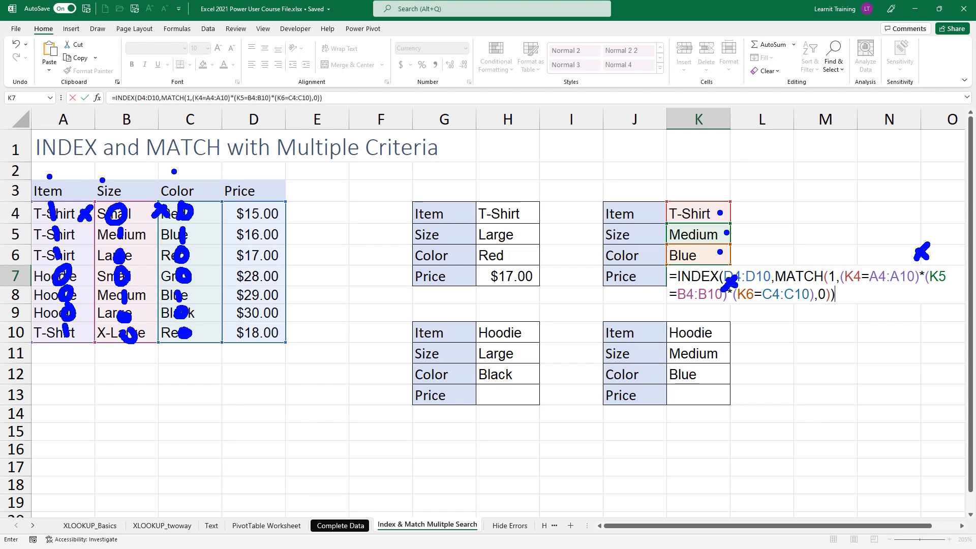
mouse_move(84, 231)
mouse_down()
mouse_move(97, 244)
mouse_move(85, 243)
mouse_up()
mouse_move(146, 232)
mouse_down()
mouse_move(163, 228)
mouse_move(142, 247)
mouse_move(93, 263)
mouse_up()
click(154, 252)
drag(161, 251, 102, 283)
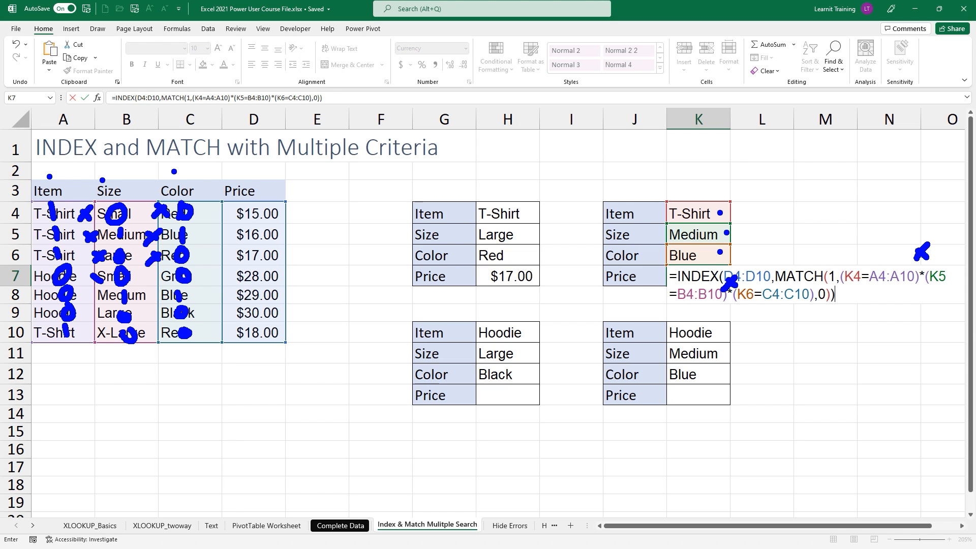
mouse_move(158, 272)
mouse_down()
mouse_move(102, 298)
mouse_move(164, 294)
mouse_up()
click(93, 294)
mouse_move(89, 313)
mouse_down()
mouse_move(99, 315)
mouse_move(90, 319)
mouse_move(97, 339)
mouse_move(160, 339)
mouse_move(152, 340)
mouse_up()
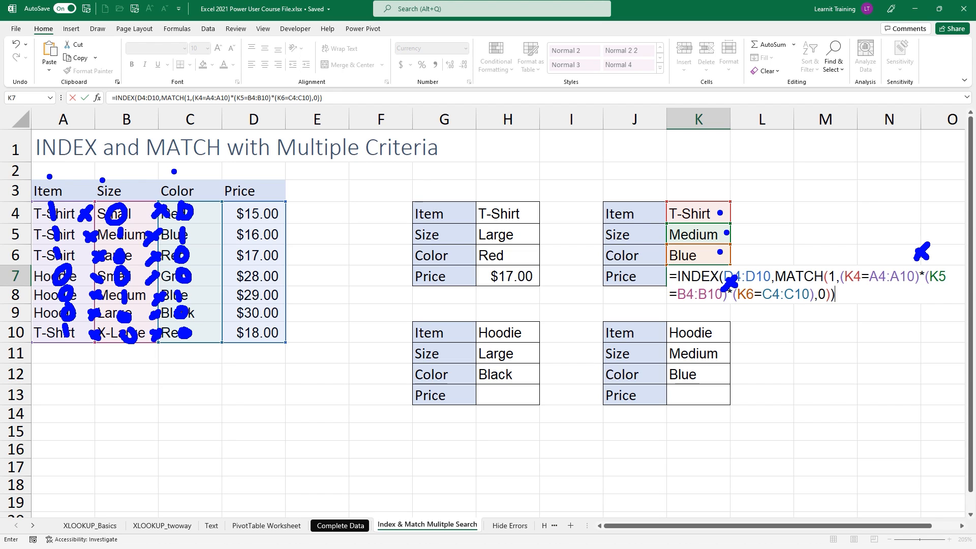
mouse_move(30, 219)
mouse_down()
mouse_move(100, 259)
mouse_move(196, 248)
mouse_up()
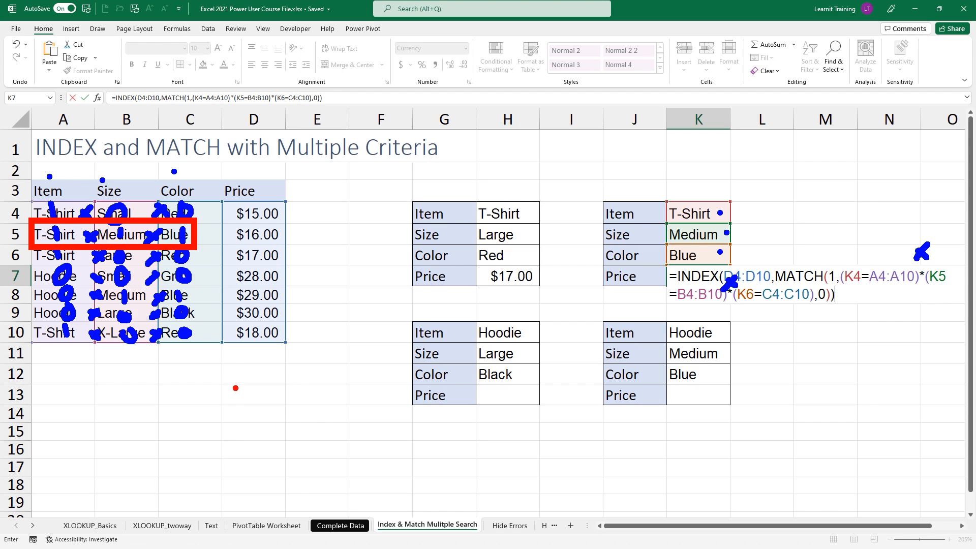
drag(296, 227, 295, 237)
mouse_move(288, 203)
mouse_down()
mouse_move(303, 217)
mouse_move(295, 260)
mouse_move(305, 262)
mouse_move(296, 279)
mouse_move(304, 304)
mouse_up()
drag(297, 304, 304, 322)
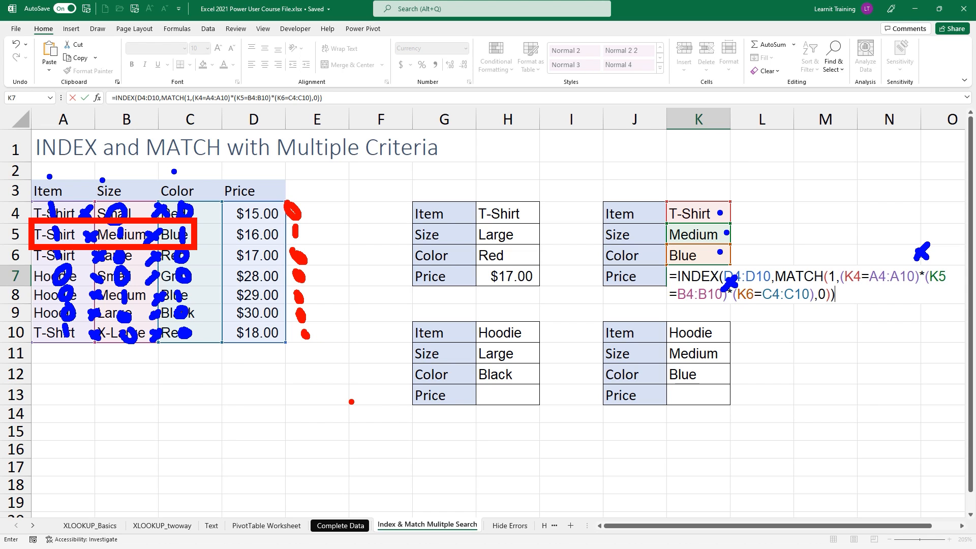
key(Escape)
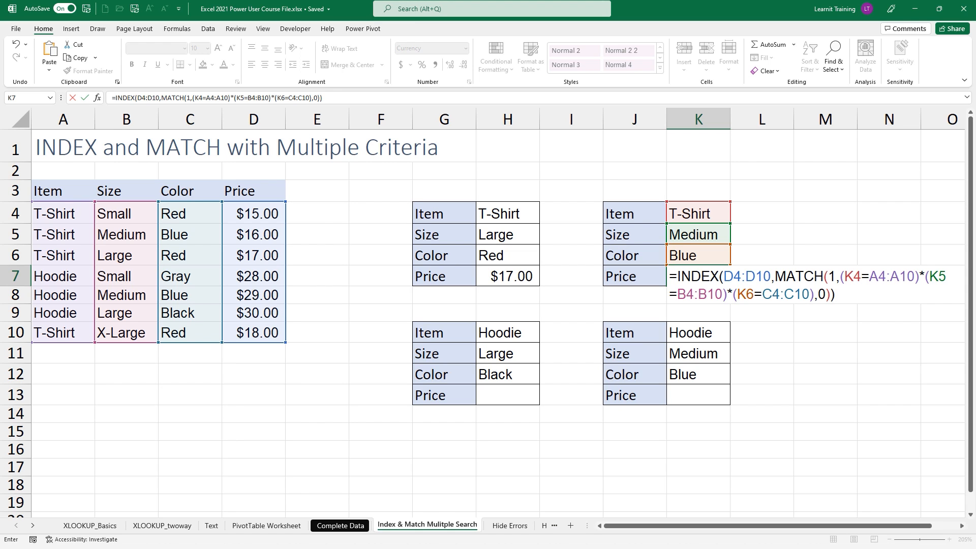
- Commit the multiple-criteria price formula in K7 and reselect the cell to review it
key(Return)
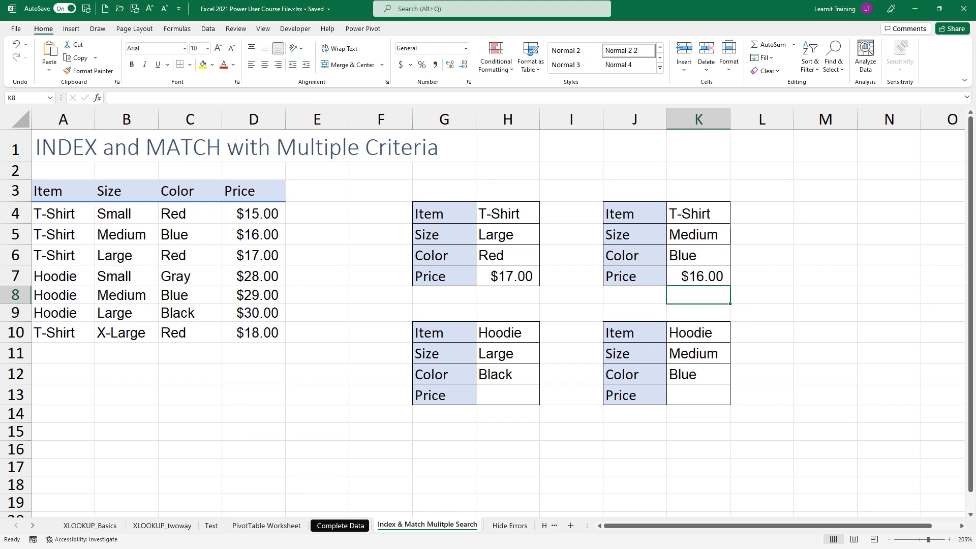
click(702, 276)
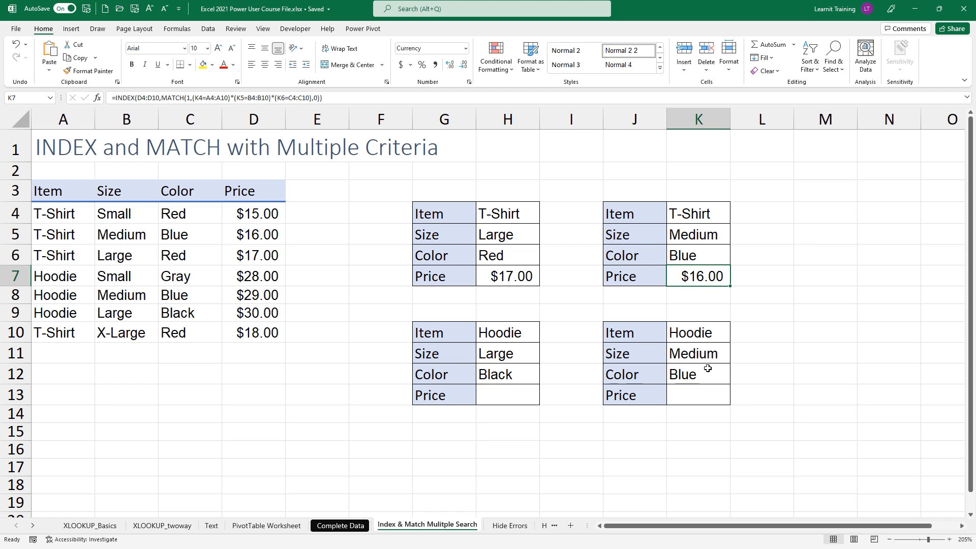
- Start an INDEX formula in H13 with D4:D10 as the array and a nested MATCH with lookup value 1
click(516, 397)
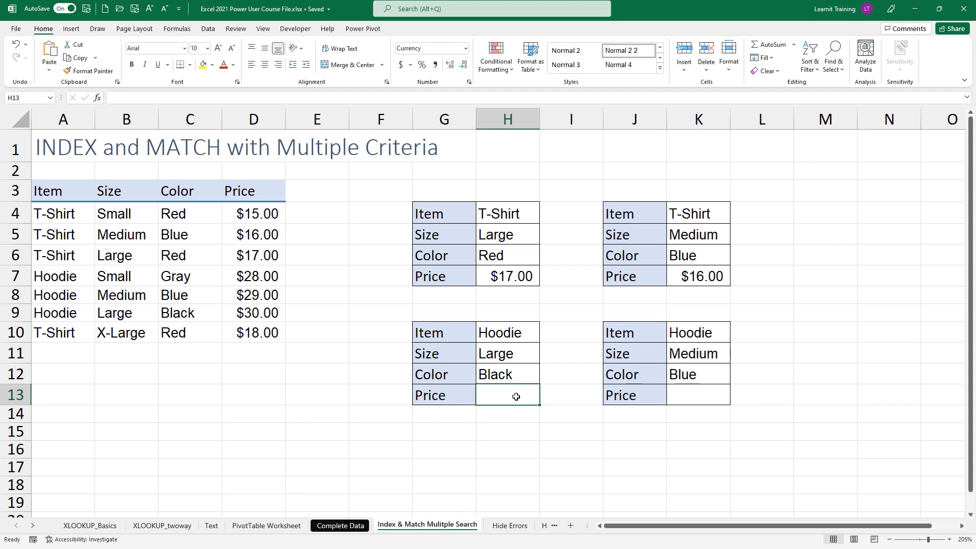
text(=index)
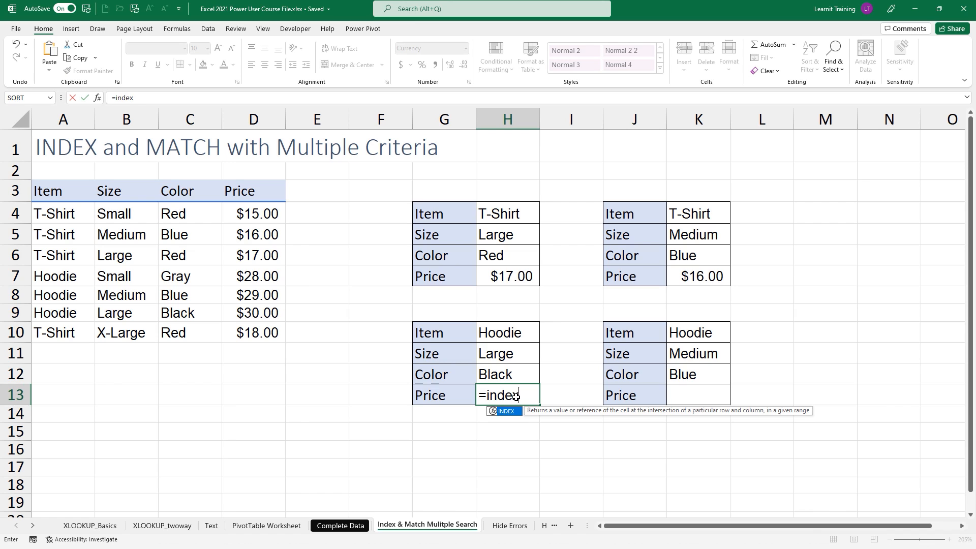
key(Tab)
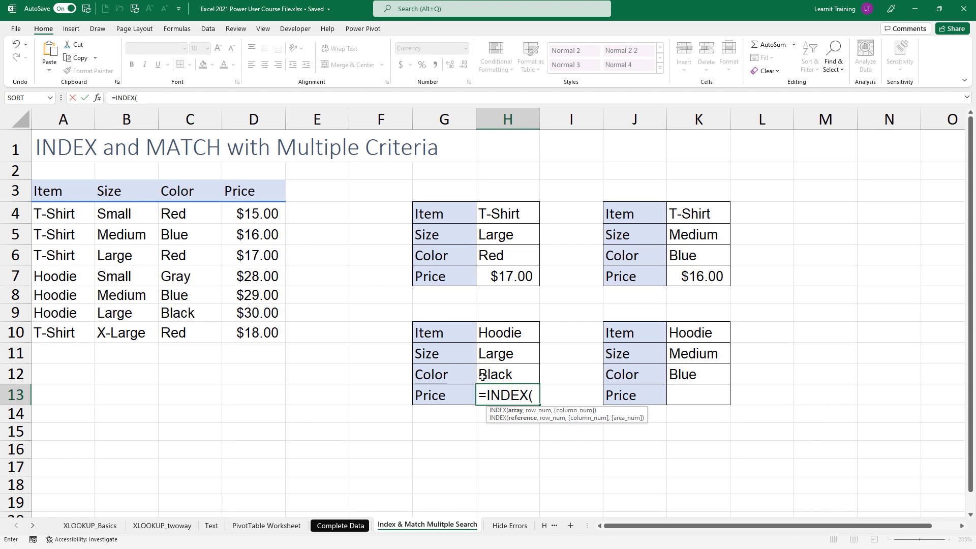
drag(269, 210, 290, 347)
text(,matc)
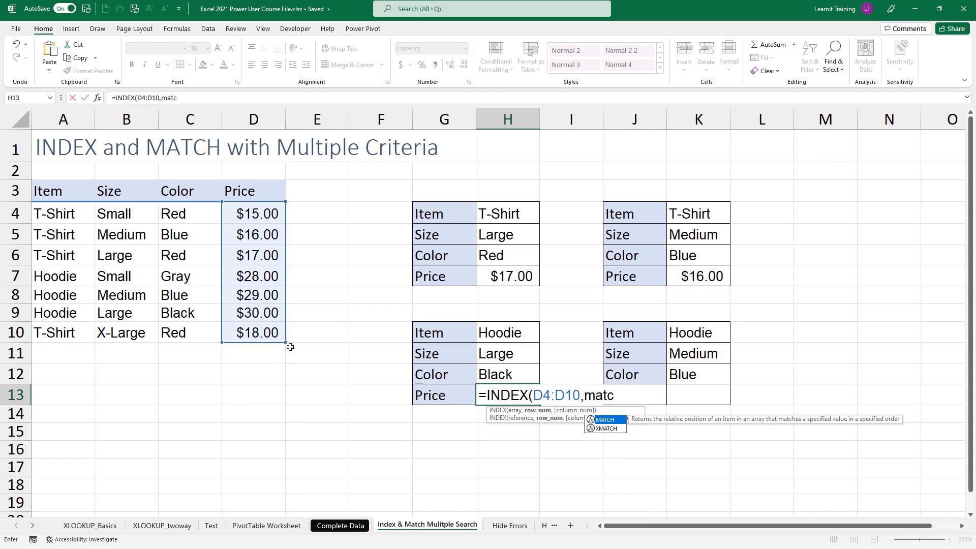
key(Tab)
text(1,)
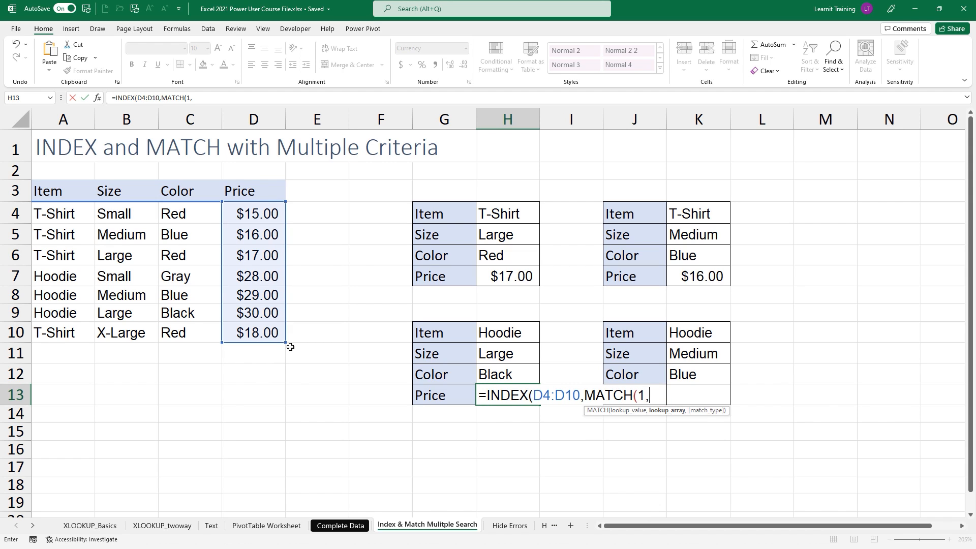
- Add the item criterion (H10=A4:A10) as the first lookup array factor in H13's MATCH
text(()
click(491, 334)
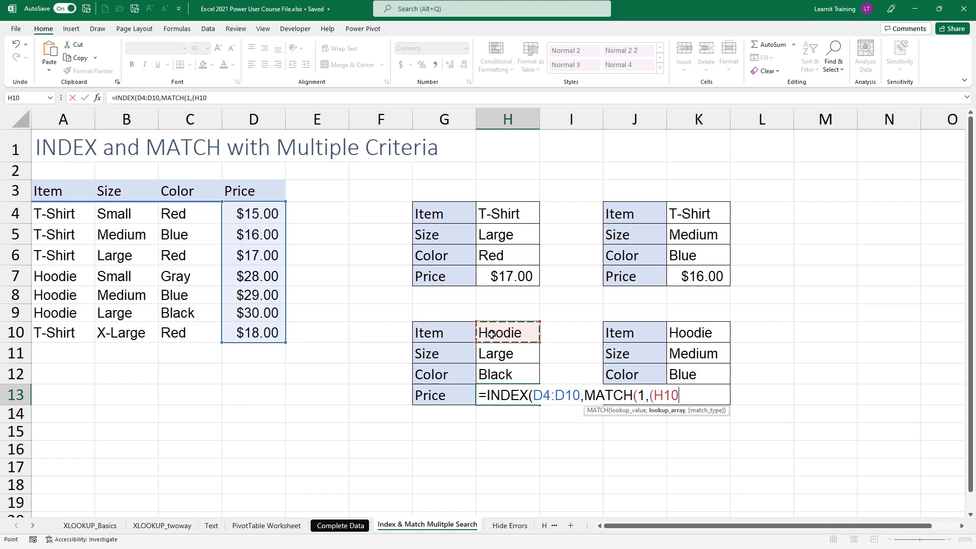
text(=)
drag(55, 216, 95, 342)
text())
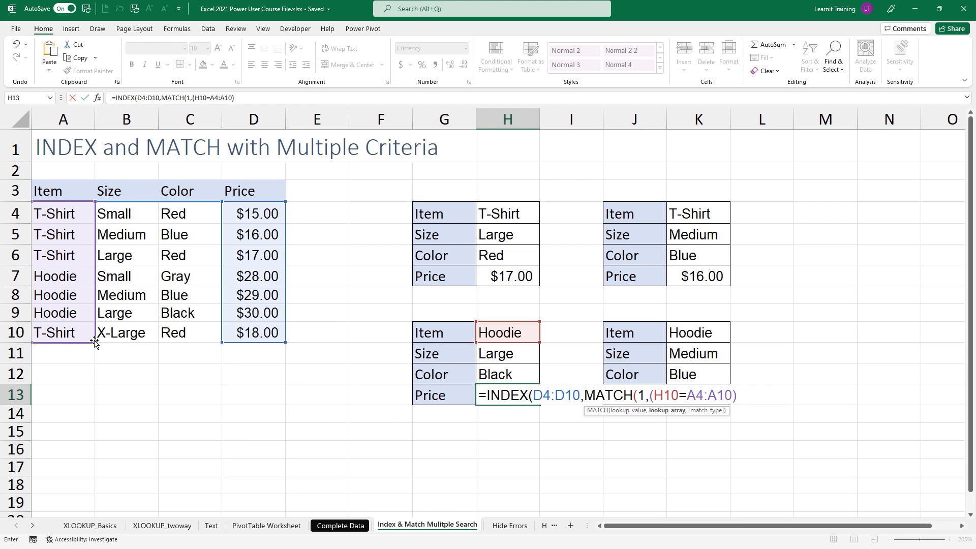
- Multiply the item criterion in H13's formula by the size criterion (H11=B4:B10), and open a third factor
text(*()
click(484, 357)
text(=)
click(121, 211)
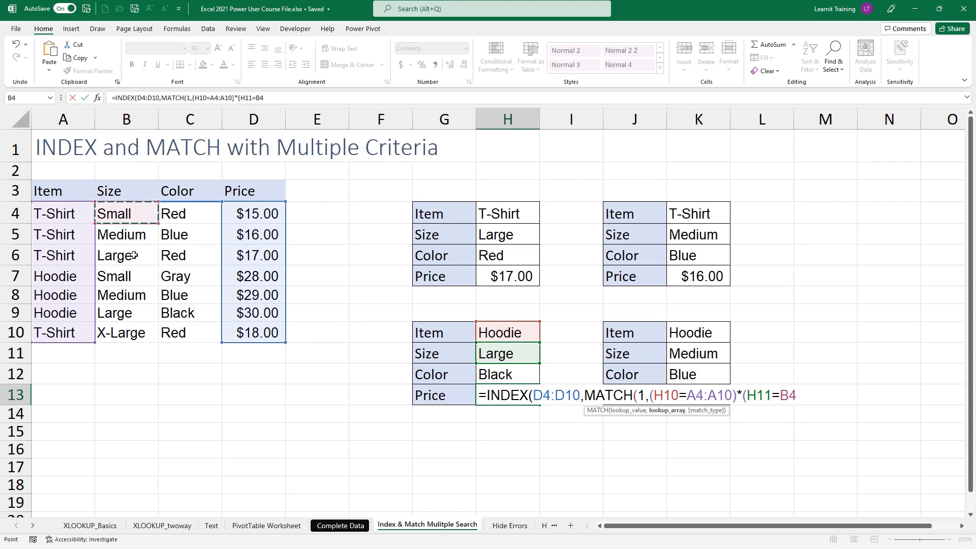
drag(127, 236, 138, 335)
text()*()
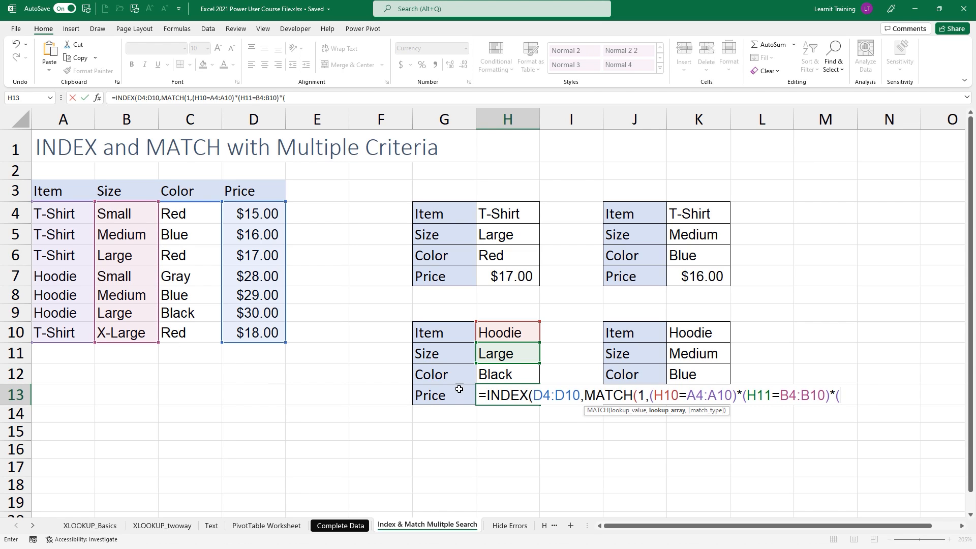
- Complete the third factor in H13's formula with the color criterion (H12=C4:C10)
click(486, 375)
text(=)
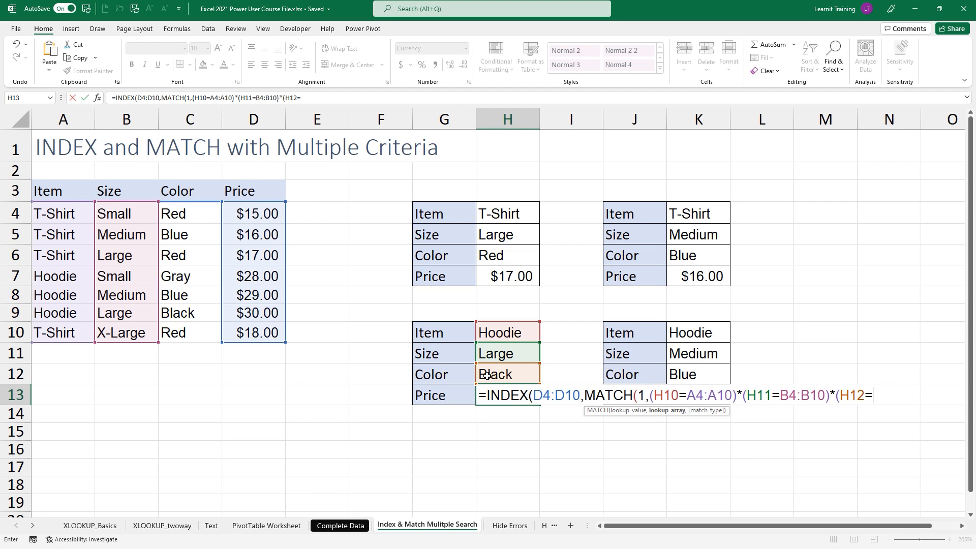
drag(182, 219, 196, 336)
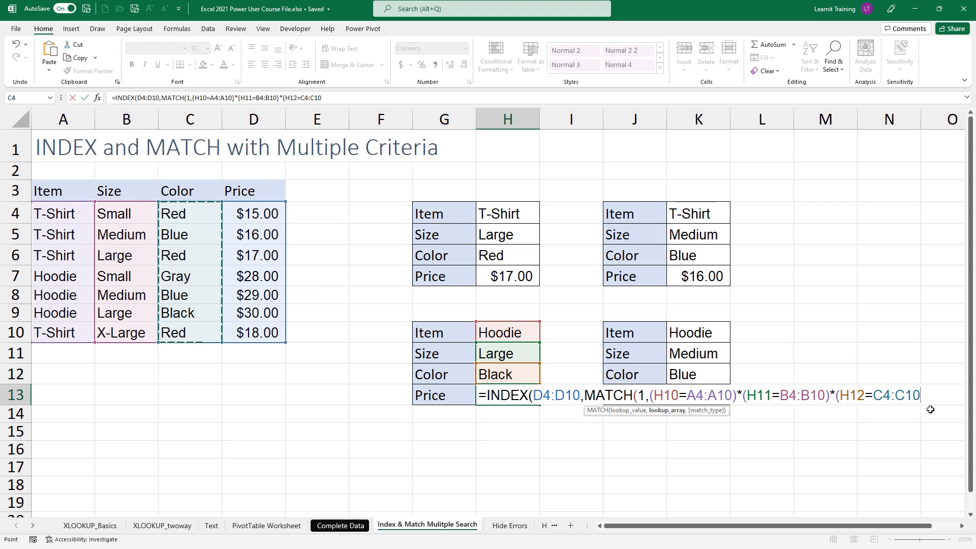
text())
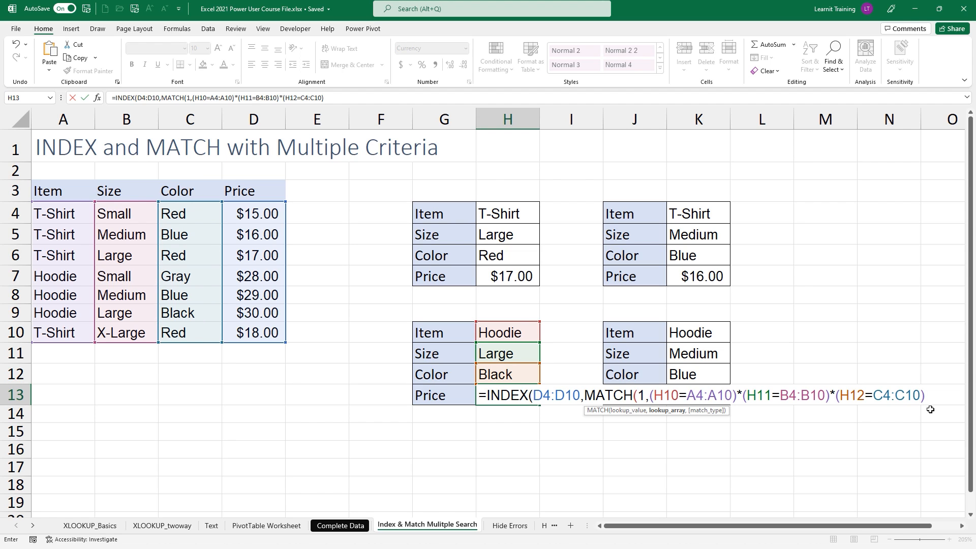
- Set the match type in H13's formula to 0 for exact match, close both functions and commit it
text(,)
key(Down)
key(Tab)
text())
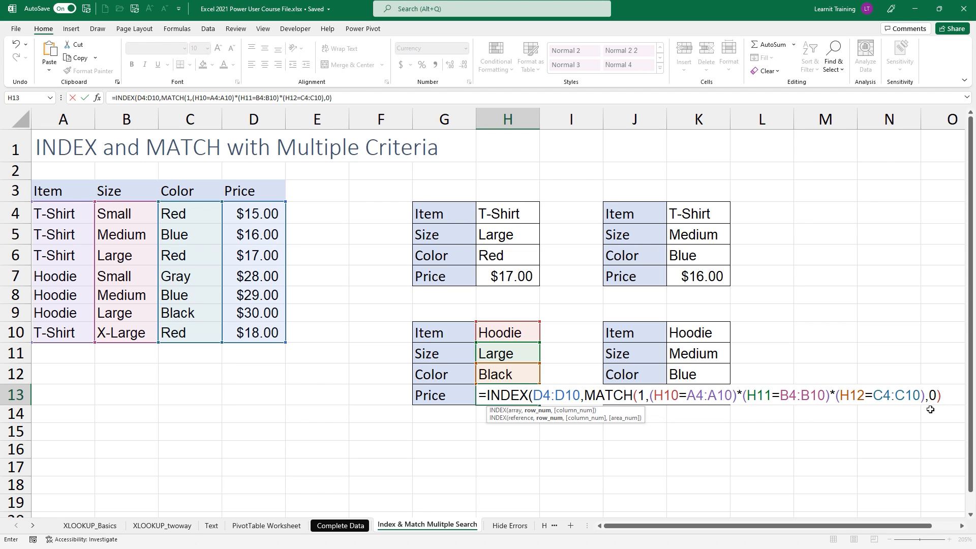
text())
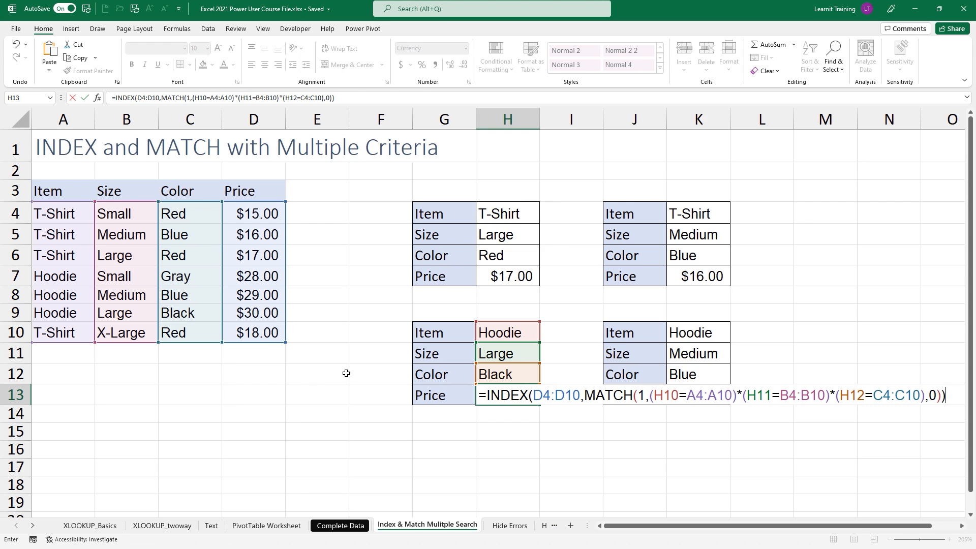
key(Return)
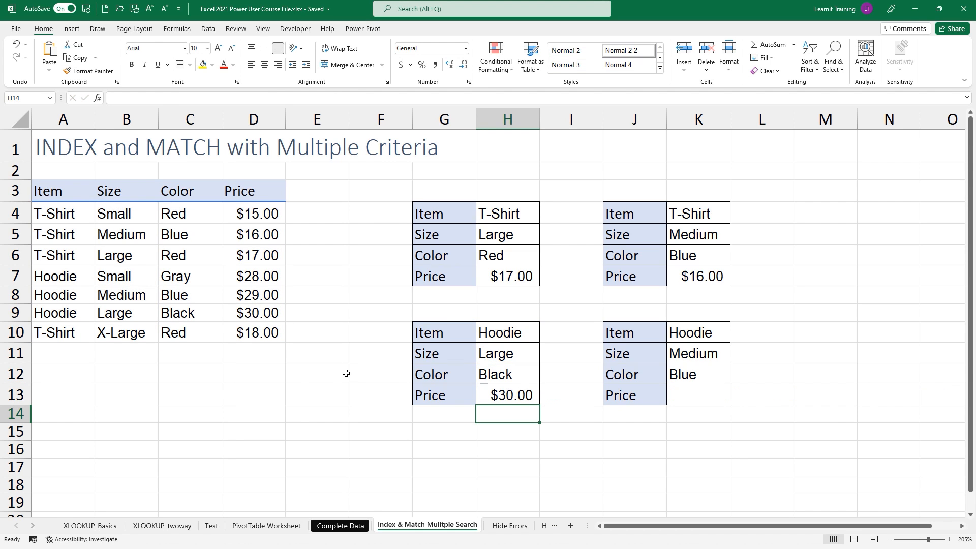
- Start an INDEX formula in K13 with D4:D10 as the array and a nested MATCH with lookup value 1
click(697, 398)
text(=index)
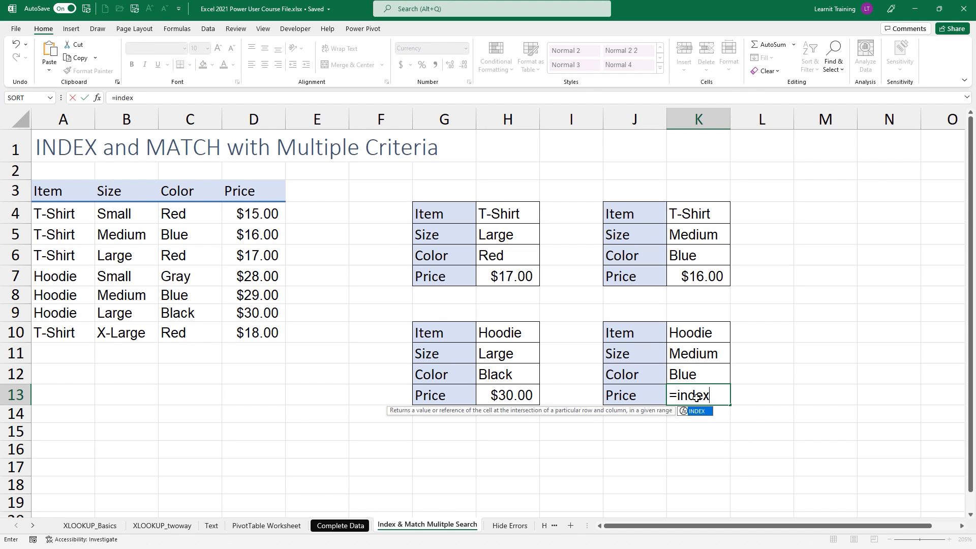
key(Tab)
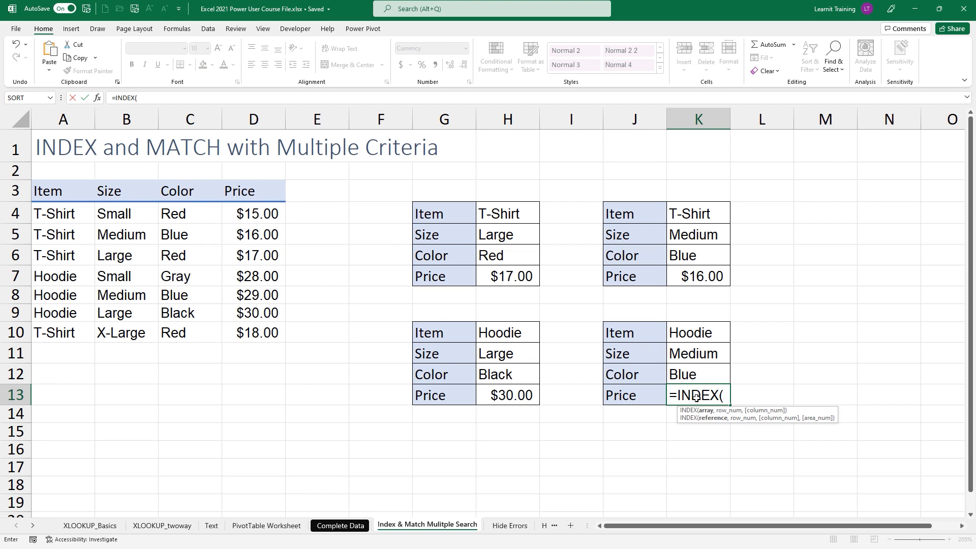
click(269, 222)
drag(269, 222, 265, 329)
text(,)
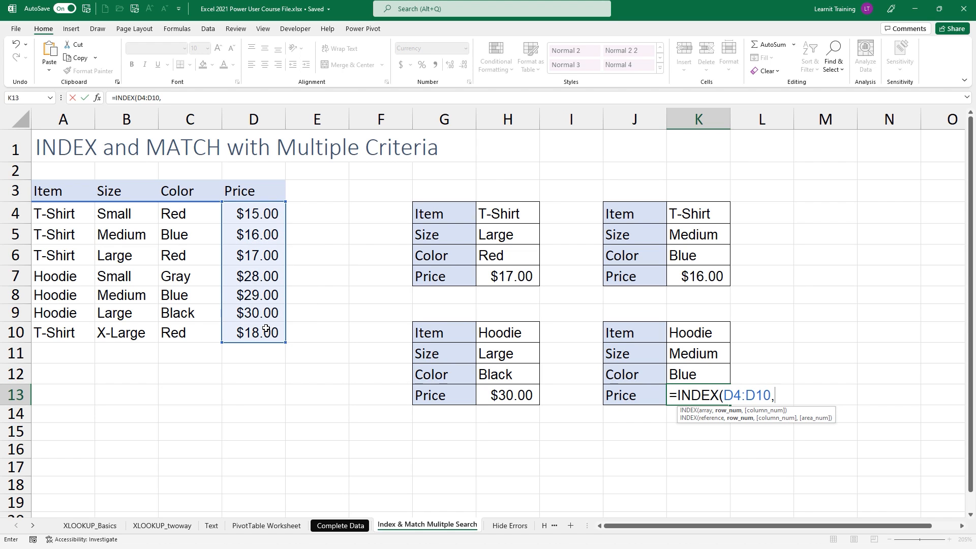
text(match)
key(Tab)
text(1)
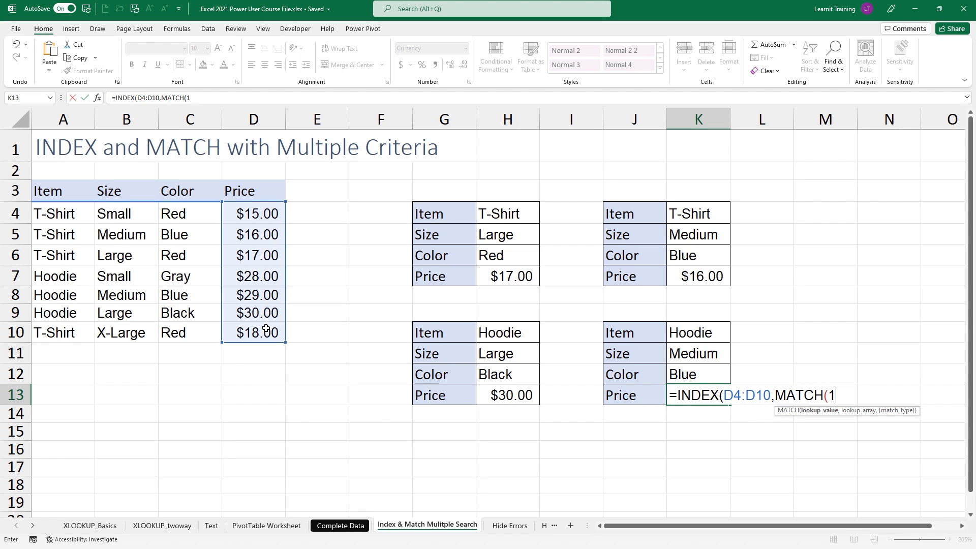
- Add the item criterion (K10=A4:A10) as the first lookup array factor in K13's MATCH, and open a second factor
text(,()
click(676, 335)
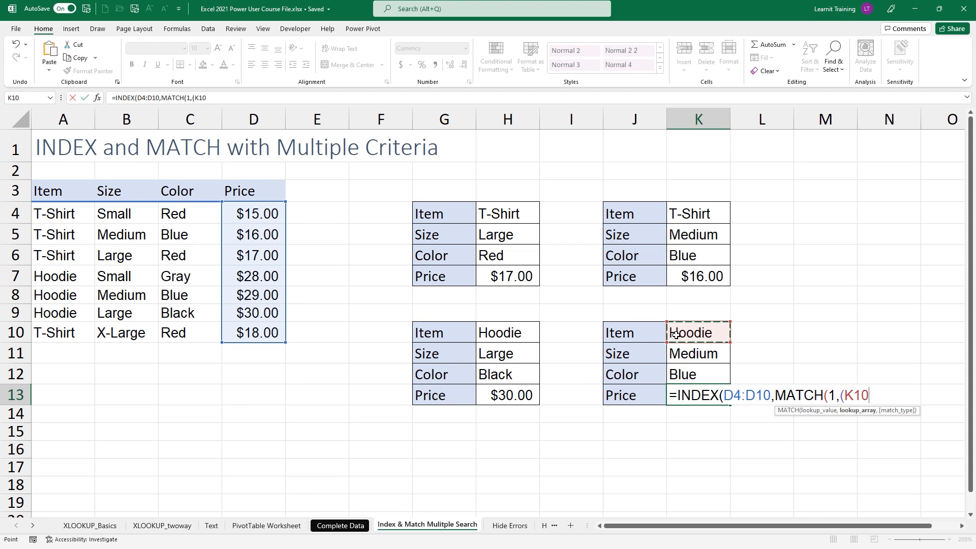
text(=)
drag(78, 210, 74, 327)
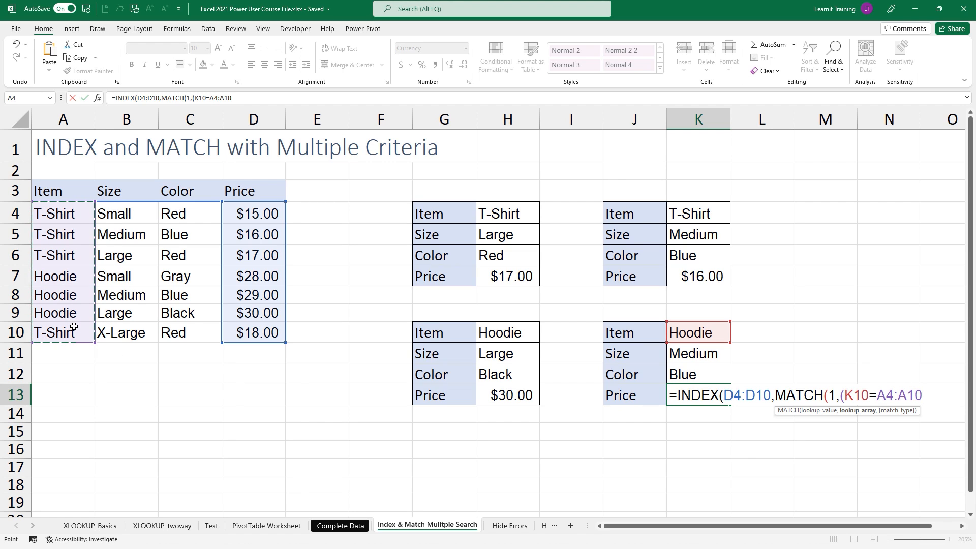
text()*()
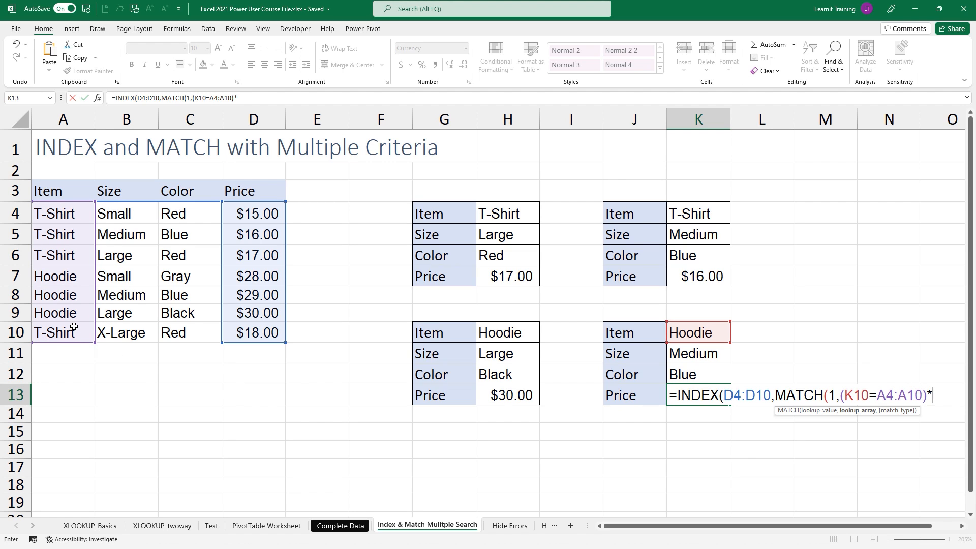
- Complete the second factor in K13's formula with the size criterion (K11=B4:B10), and open a third factor
click(704, 356)
text(=)
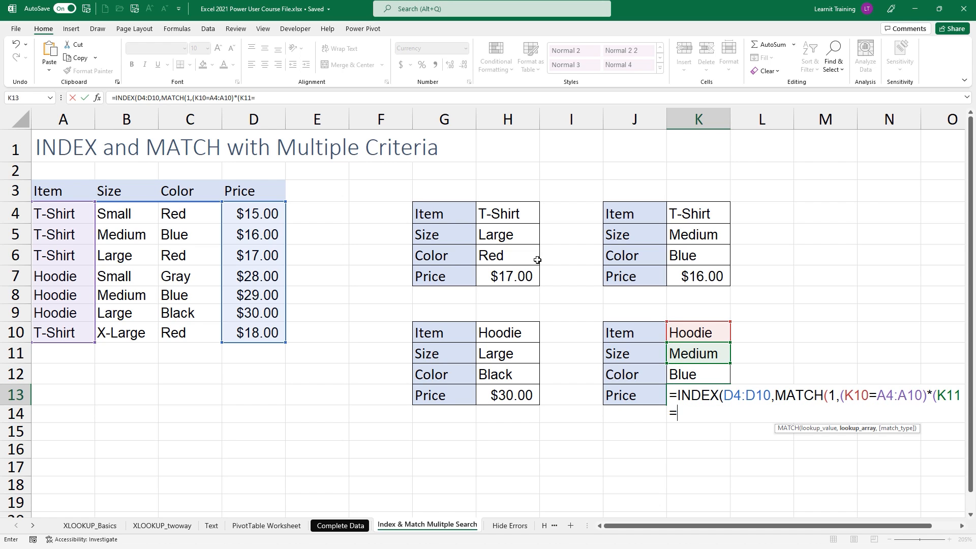
drag(121, 210, 110, 344)
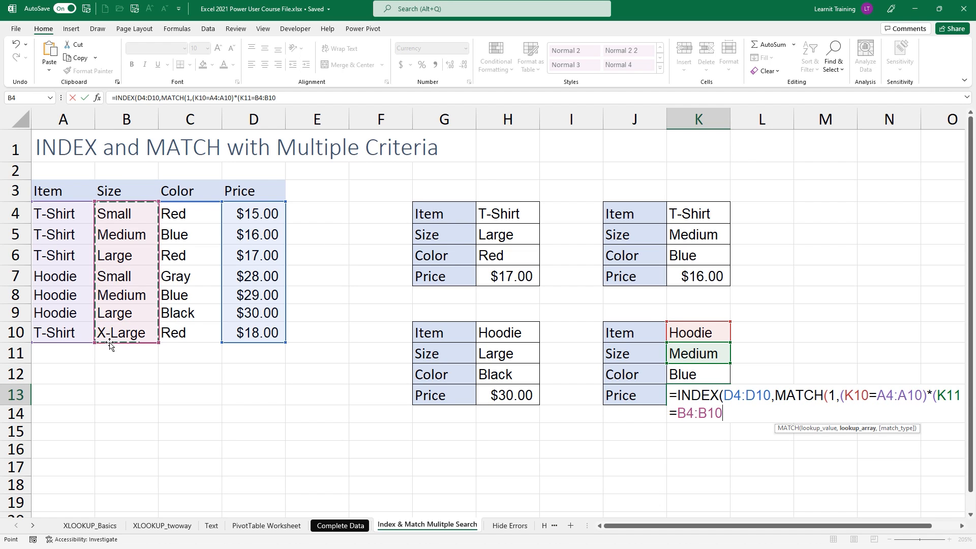
text()*()
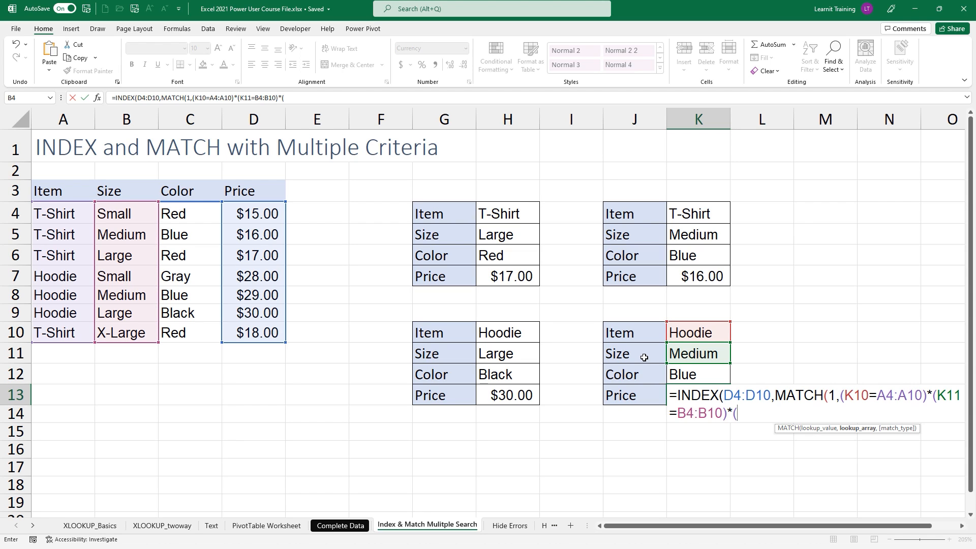
- Complete the third factor in K13's formula with the color criterion (K12=C4:C10)
click(675, 379)
text(=)
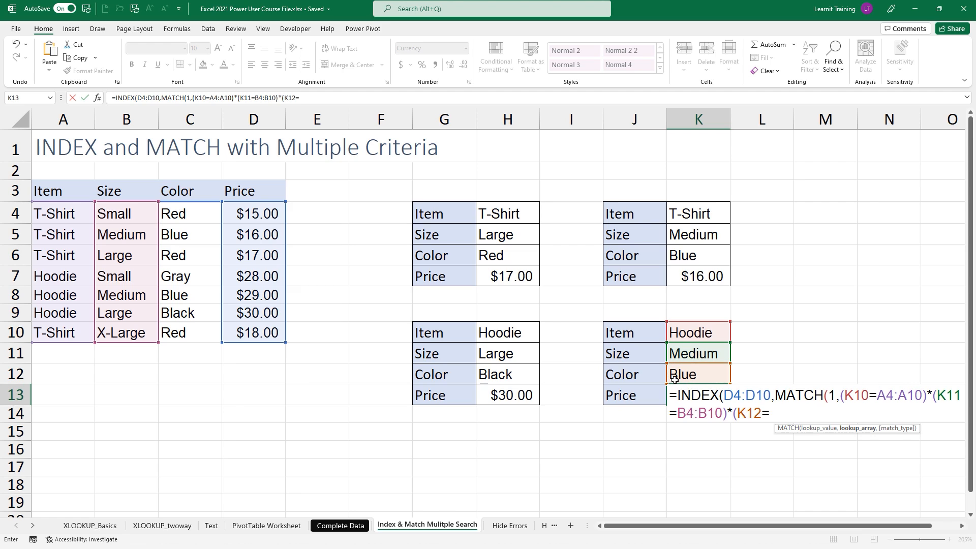
drag(197, 218, 192, 332)
text())
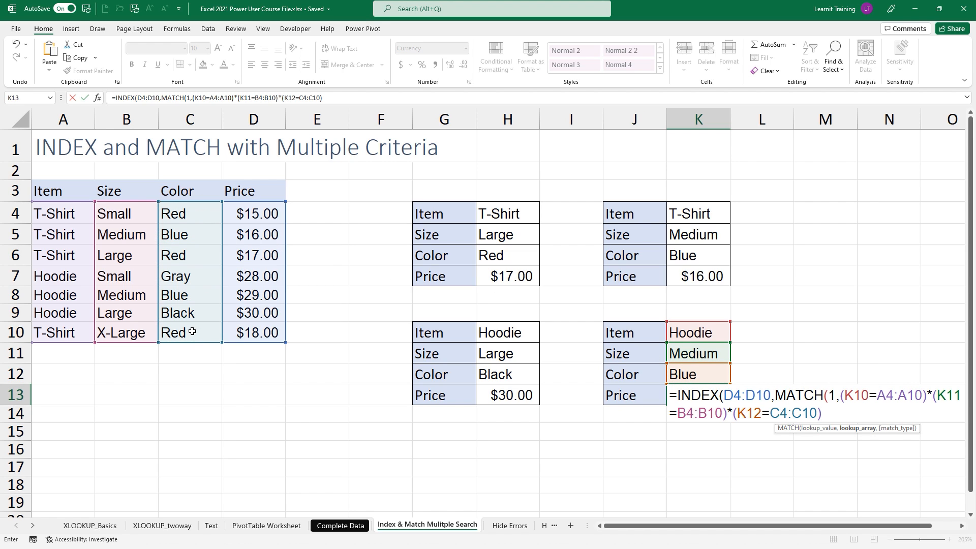
- Finish K13's formula with match type 0 for exact match, commit it, and check the source price in D8
text(,)
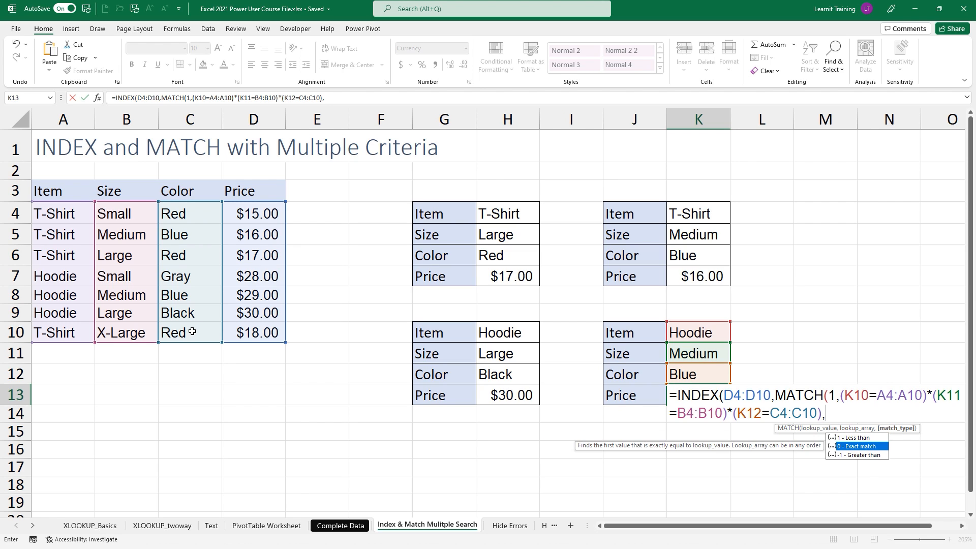
text(0))
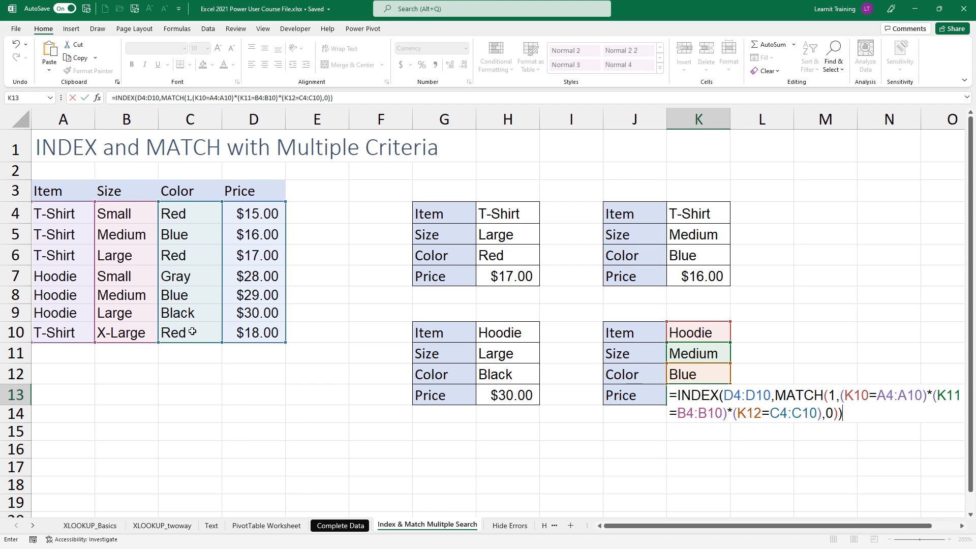
key(Return)
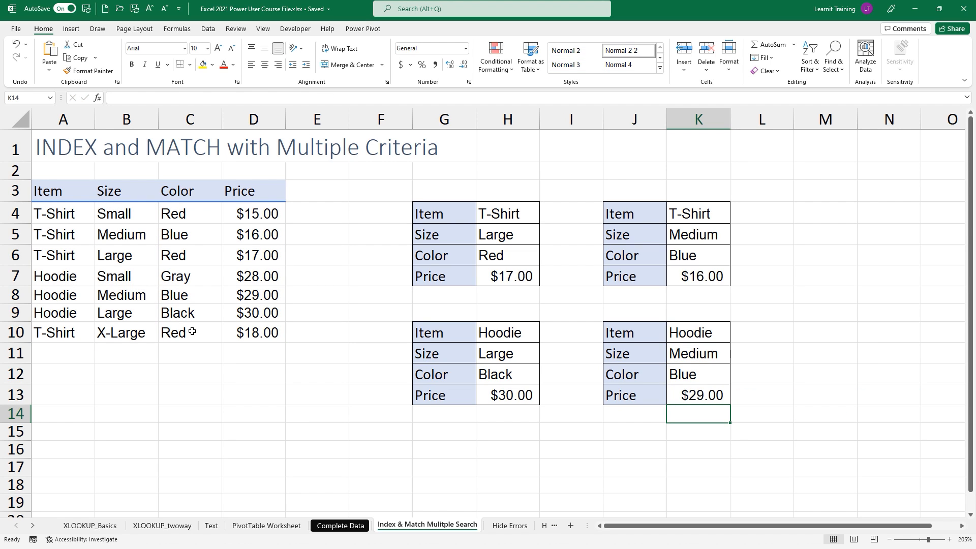
click(283, 298)
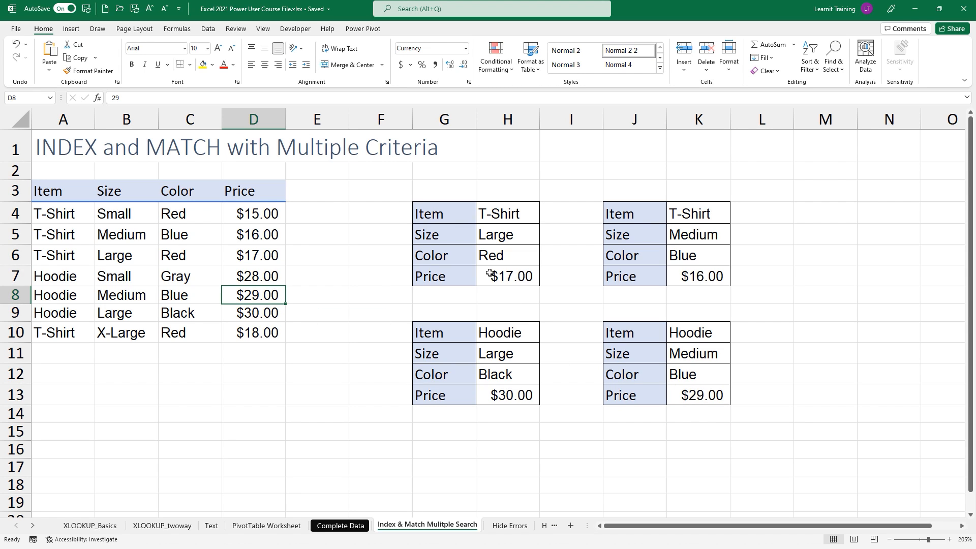
- Display the formulas on the Index & Match sheet and AutoFit all column widths to read the multiple-criteria lookup formulas in full
click(190, 30)
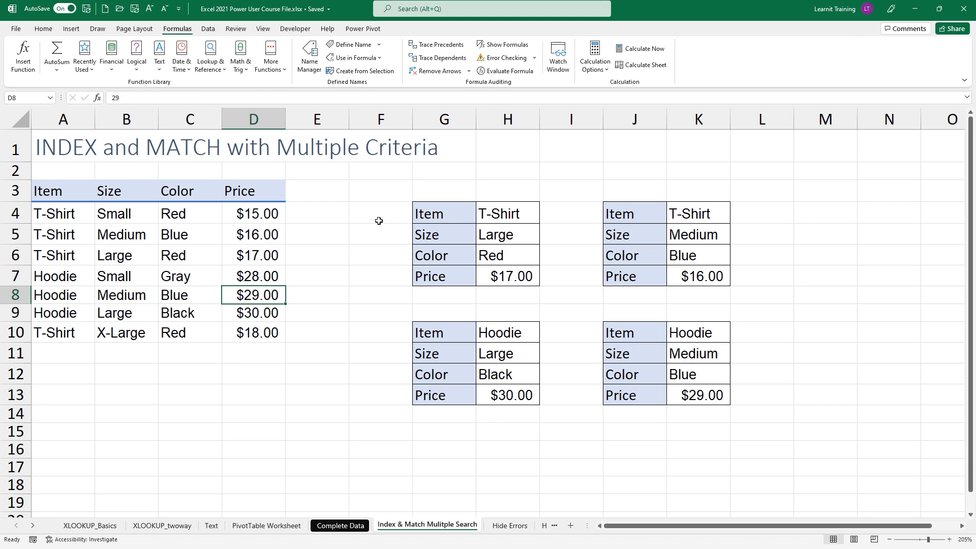
click(503, 45)
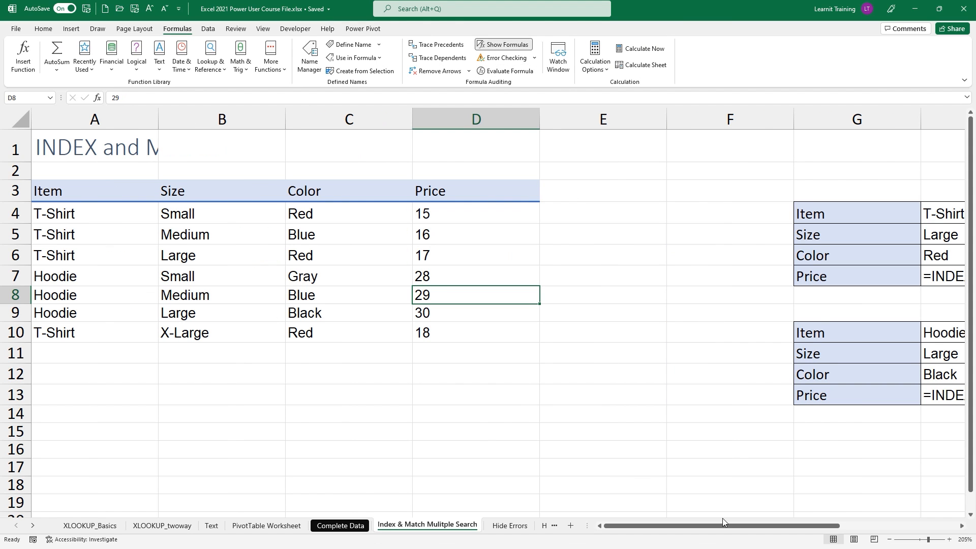
drag(722, 519, 877, 517)
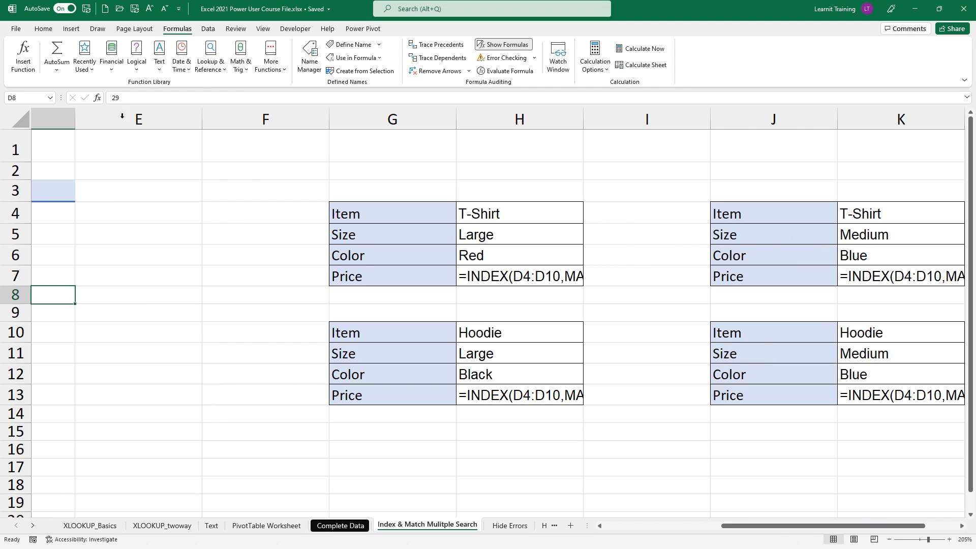
click(20, 122)
double_click(158, 119)
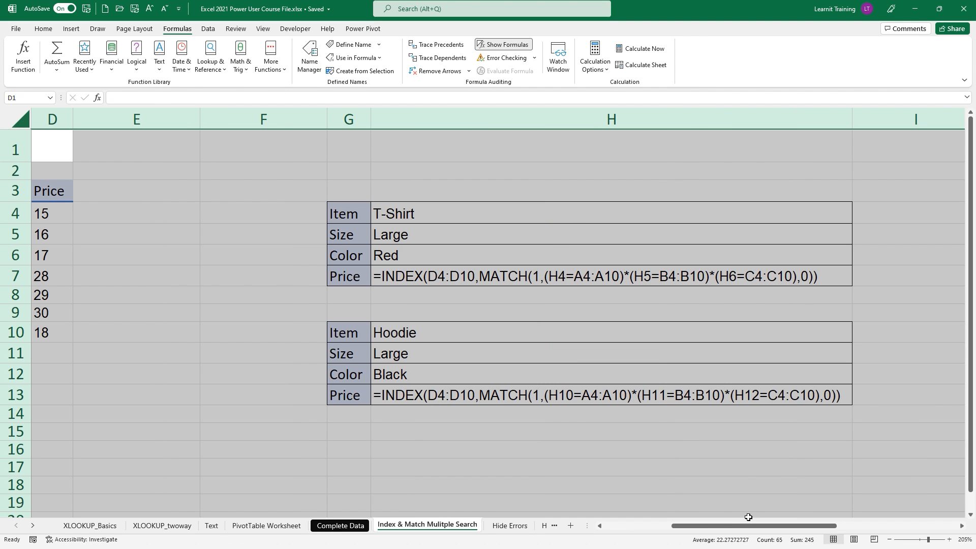
drag(834, 526, 930, 513)
scroll(718, 435, down, 4)
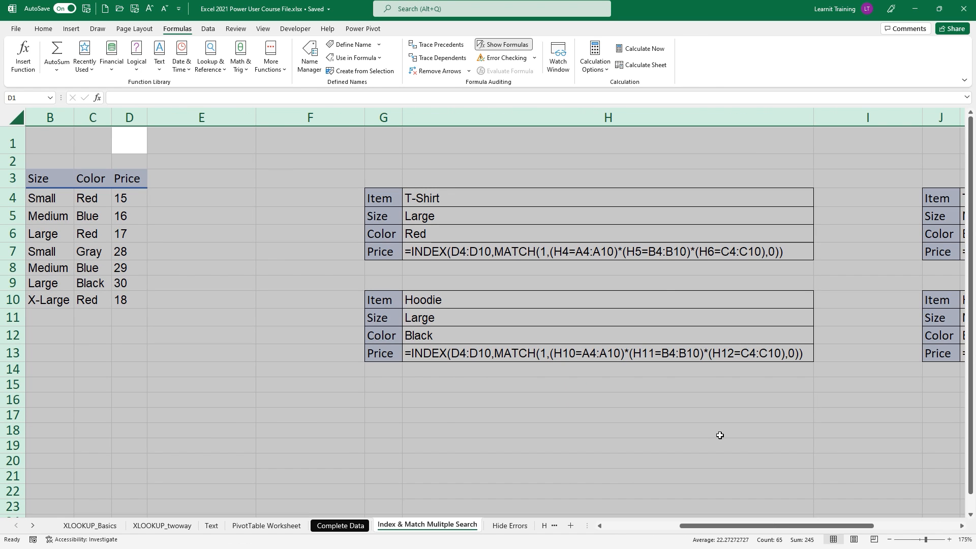
drag(746, 522, 840, 524)
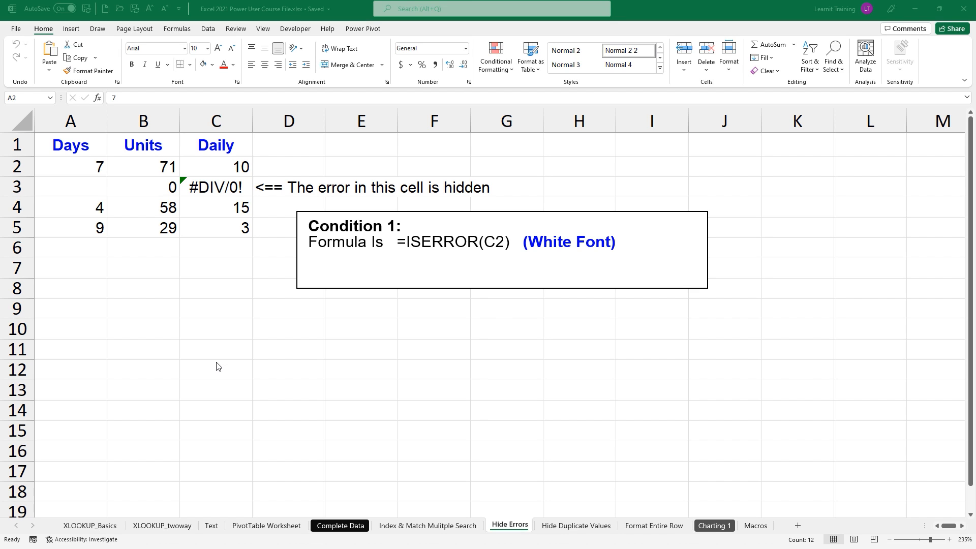
- Start a new conditional formatting rule for the Daily values in C2:C5 that uses a formula to determine which cells to format
click(216, 162)
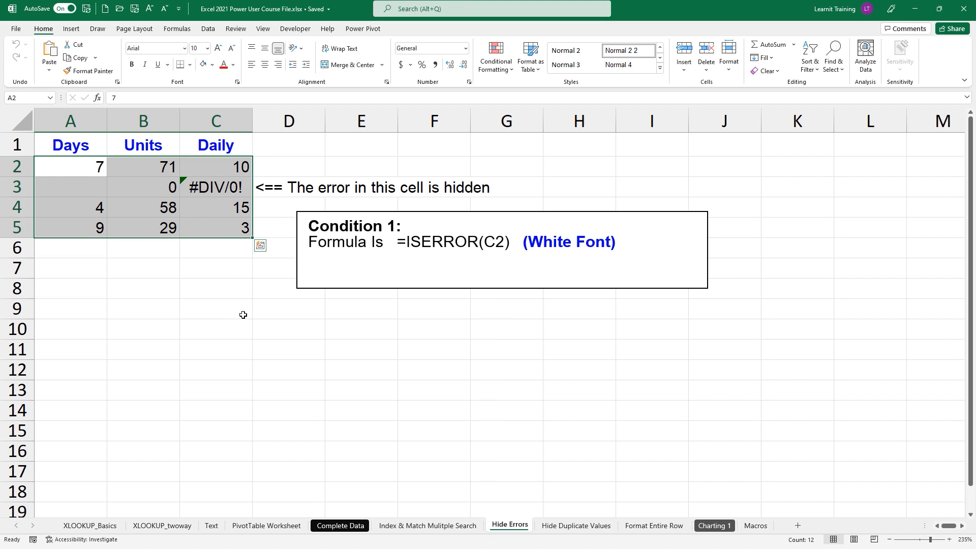
drag(232, 171, 240, 225)
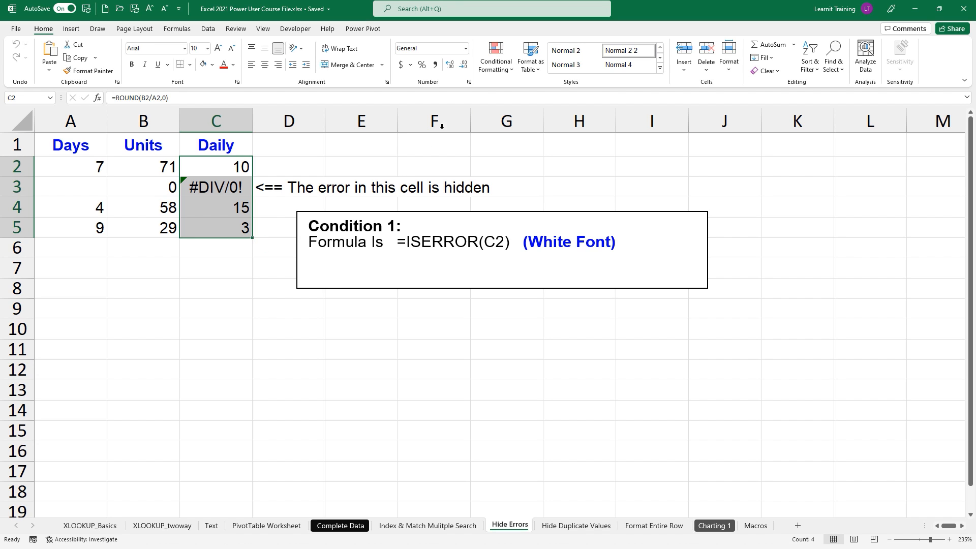
click(493, 65)
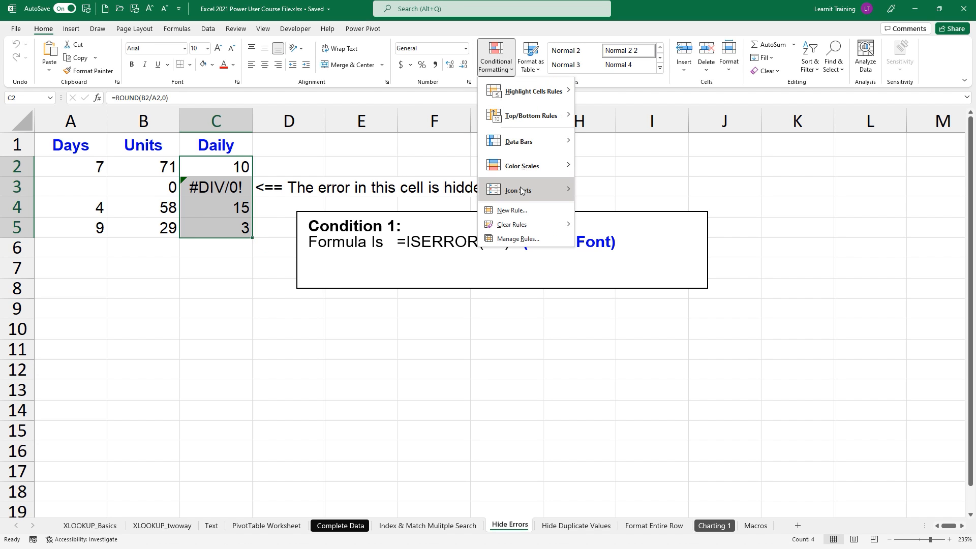
click(47, 28)
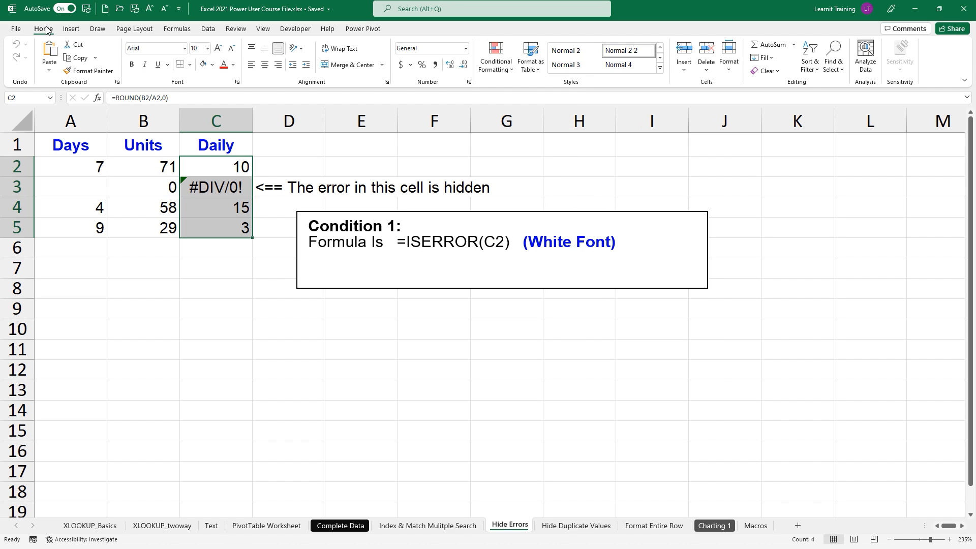
click(506, 68)
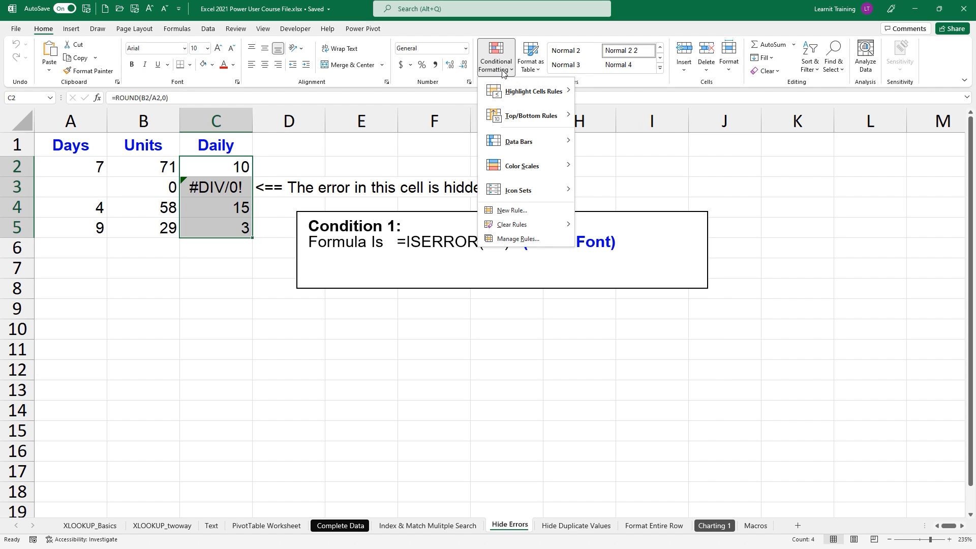
click(516, 213)
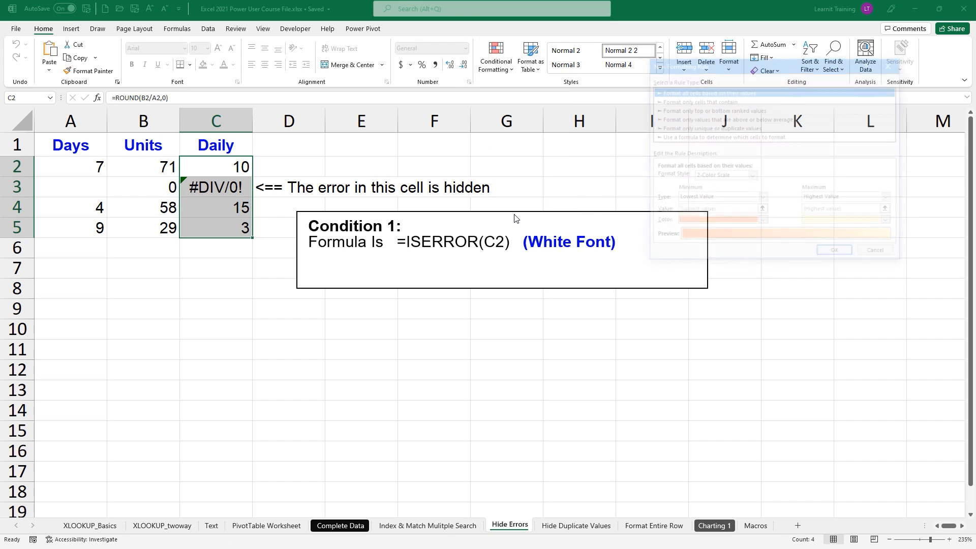
click(672, 137)
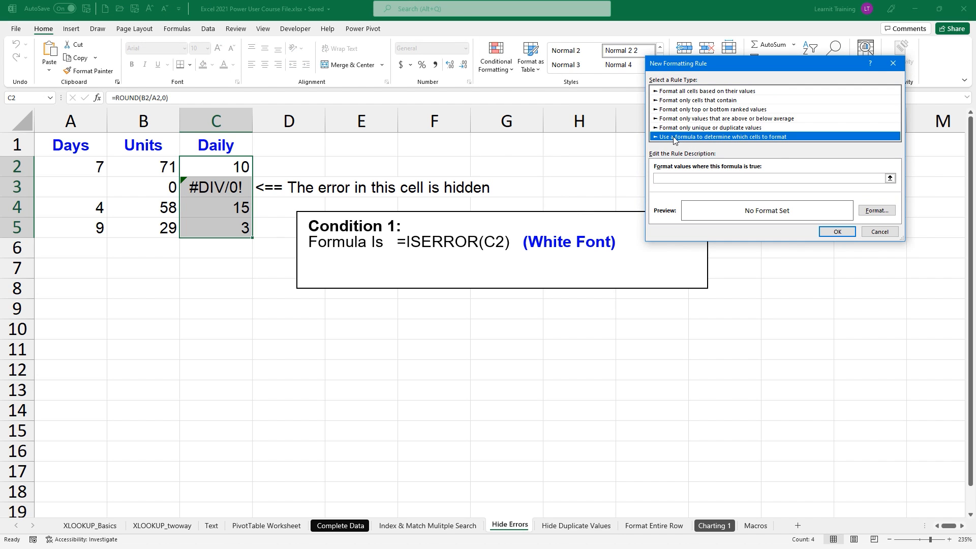
- Set the rule's formula to =ISERROR(C2) with a white font color and apply it to C2:C5
click(664, 178)
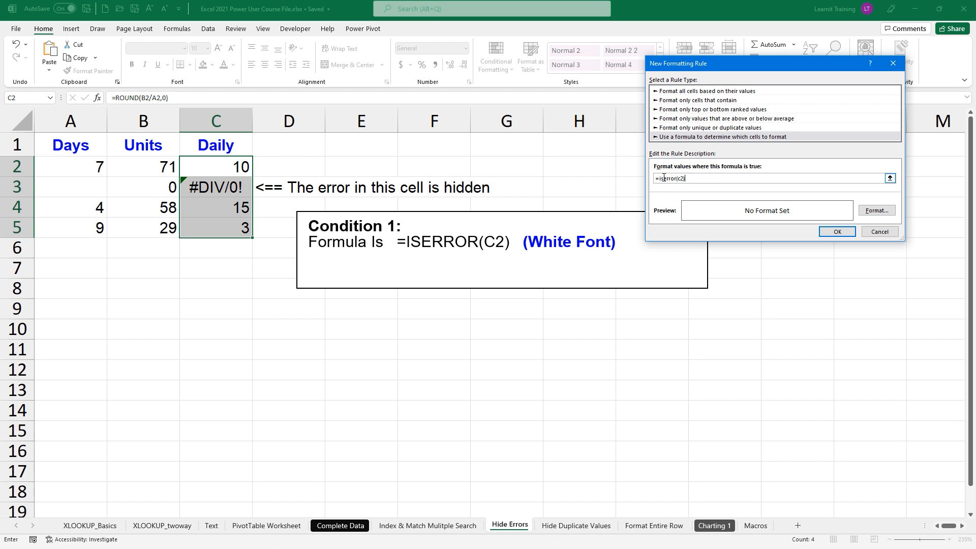
click(878, 211)
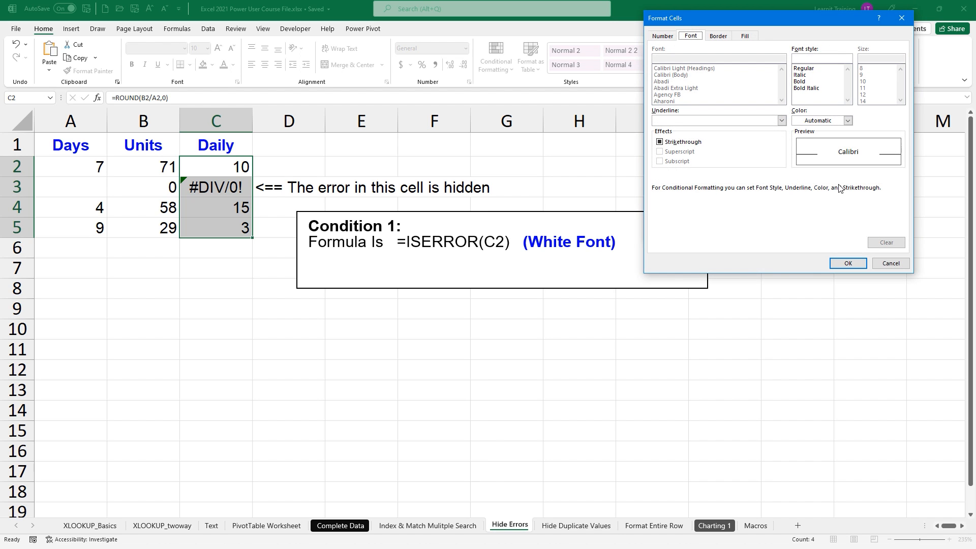
click(847, 120)
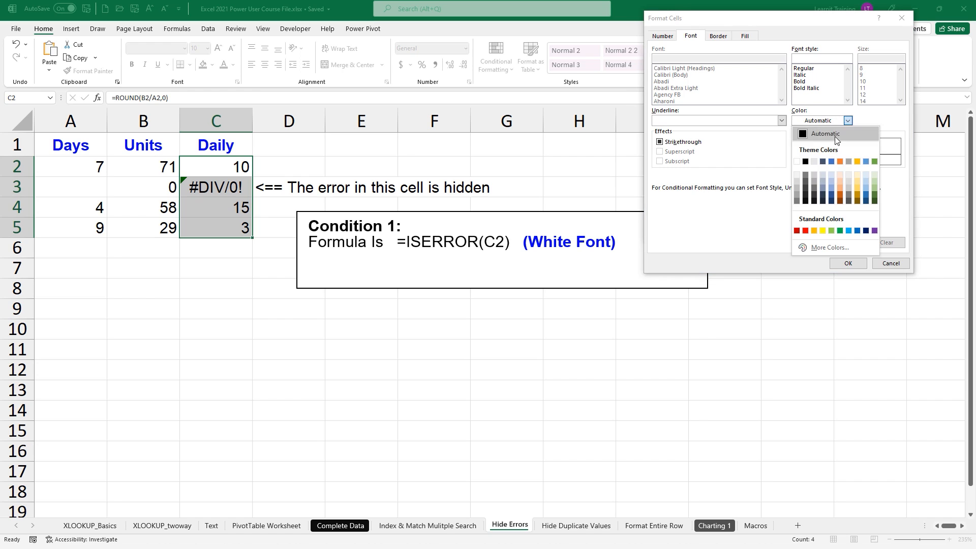
click(797, 161)
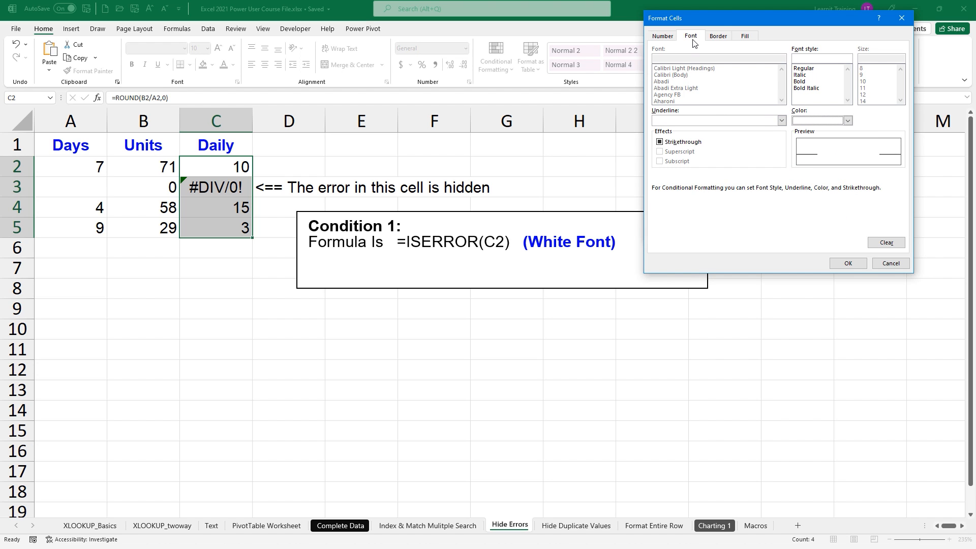
click(846, 263)
click(840, 232)
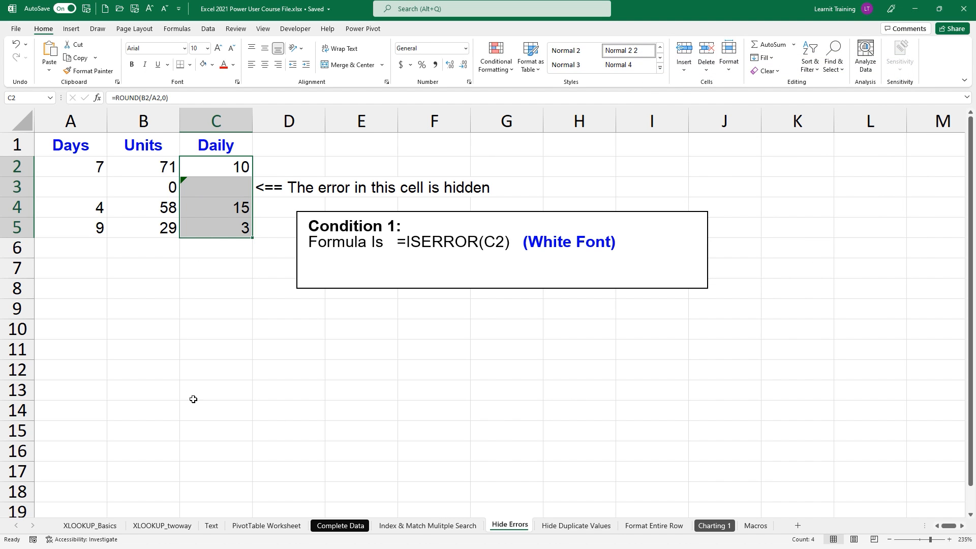
- Delete both ISERROR(C2) conditional formatting rules that apply to cell C3
click(212, 192)
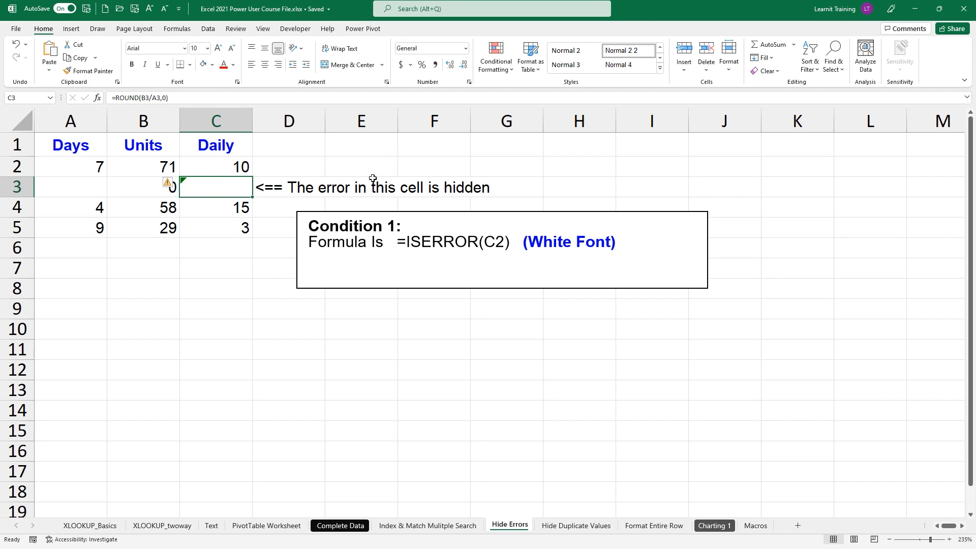
click(491, 68)
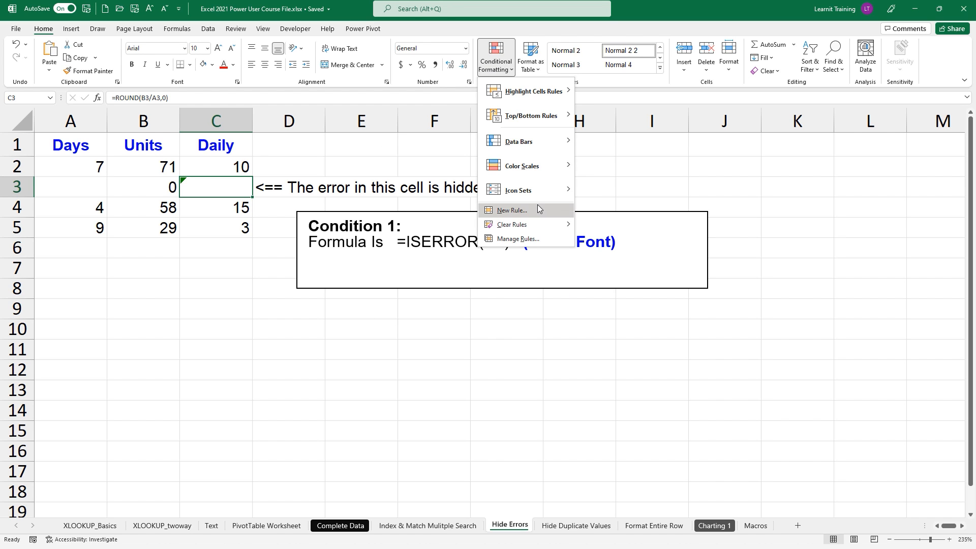
click(507, 239)
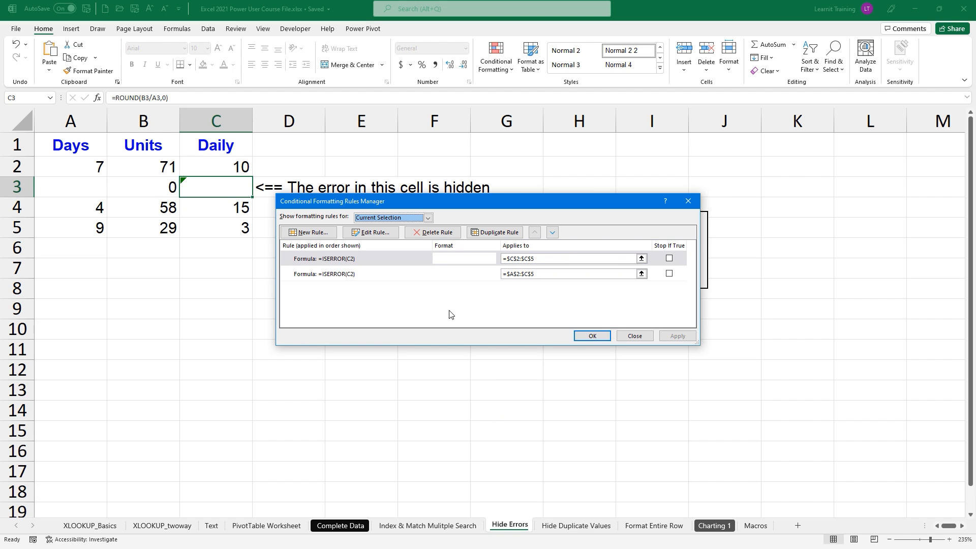
click(433, 233)
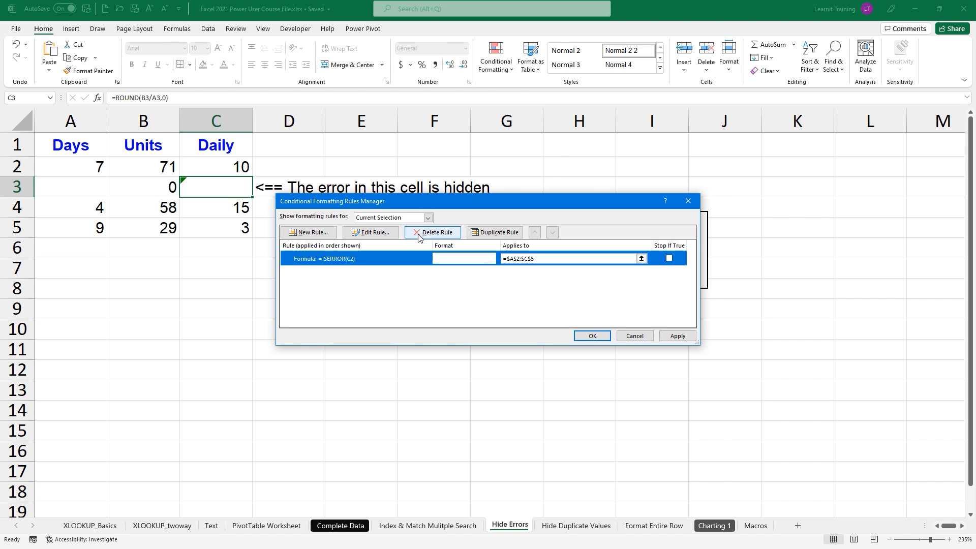
click(434, 233)
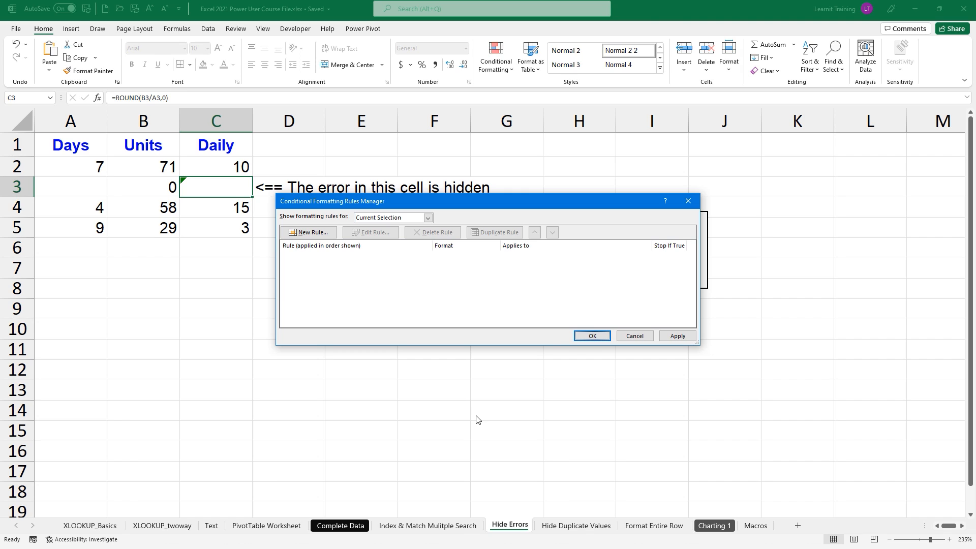
click(603, 338)
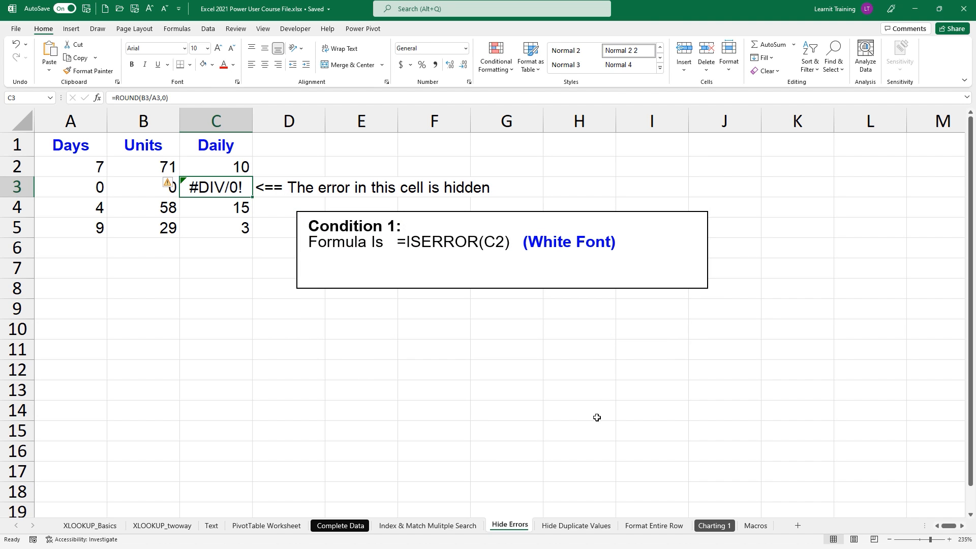
- Create a formula-based conditional formatting rule for C2:C5 with the formula =ISERROR(C2)
drag(221, 168, 239, 230)
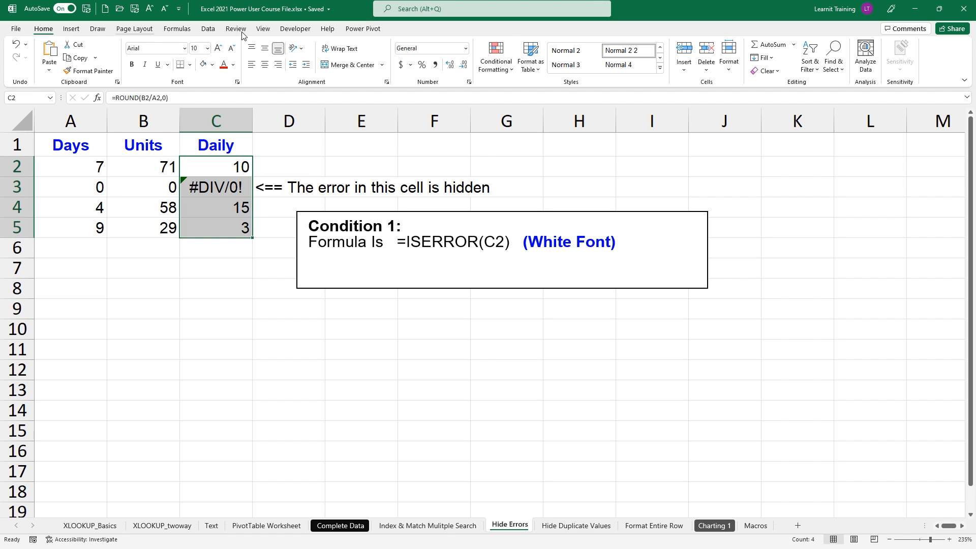
click(496, 57)
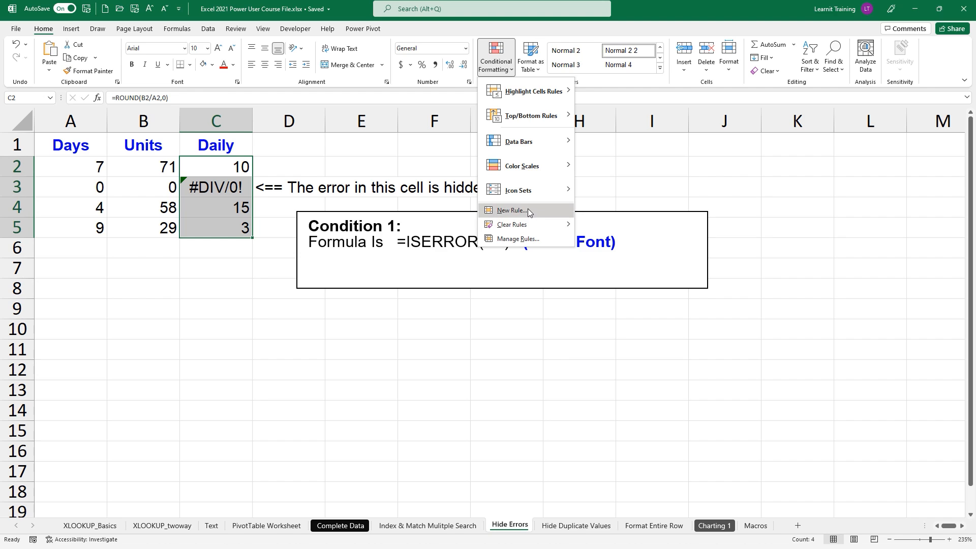
click(512, 210)
click(446, 246)
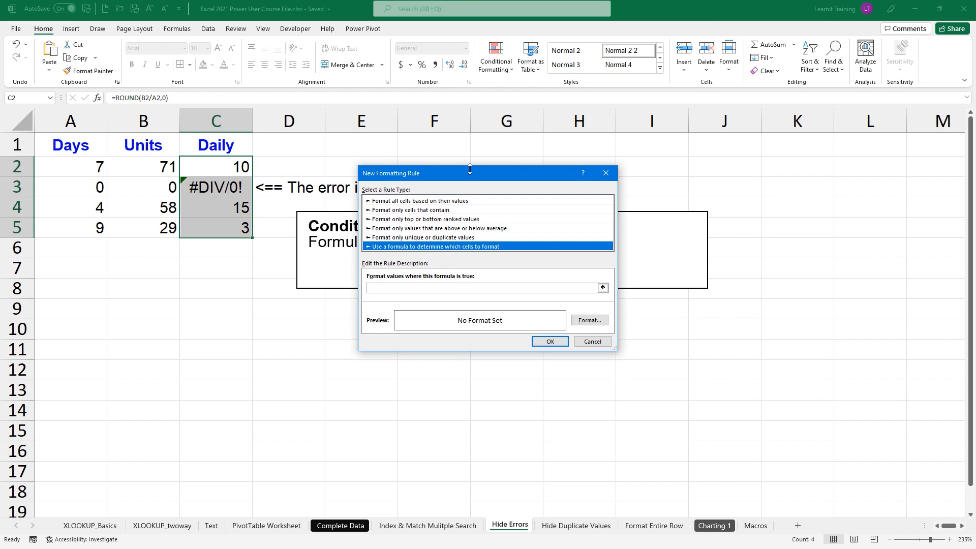
drag(470, 174, 755, 162)
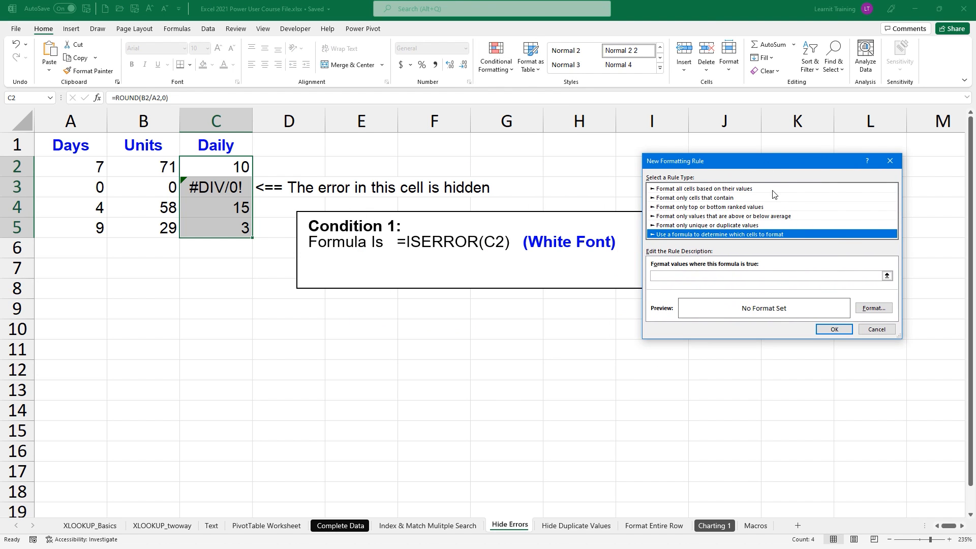
click(720, 277)
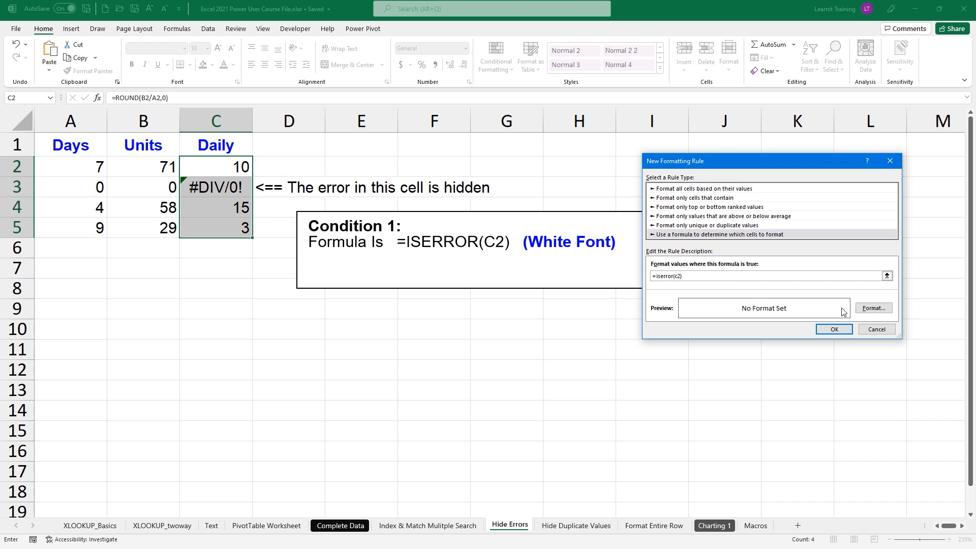
- Set the ISERROR rule's font color to white and apply the rule to the Daily column
click(875, 308)
click(560, 230)
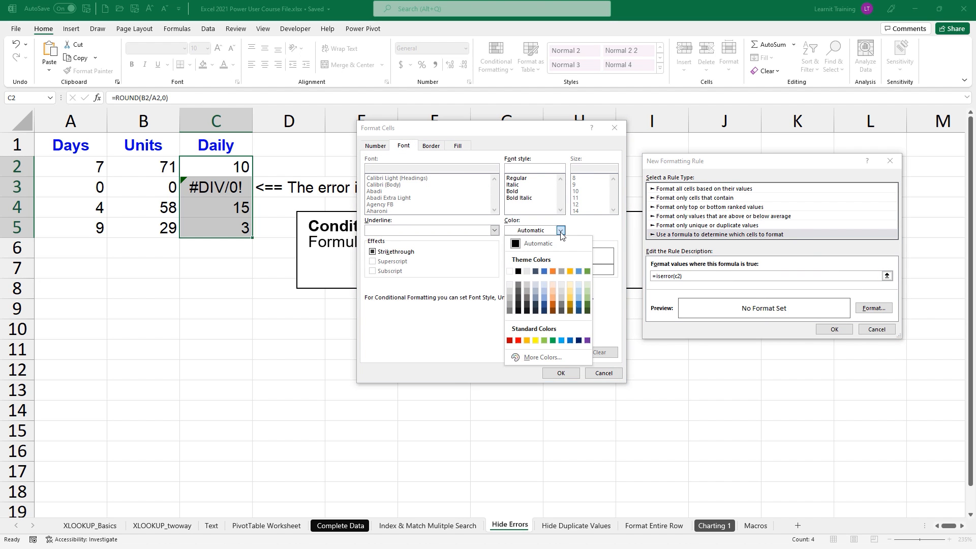
click(511, 273)
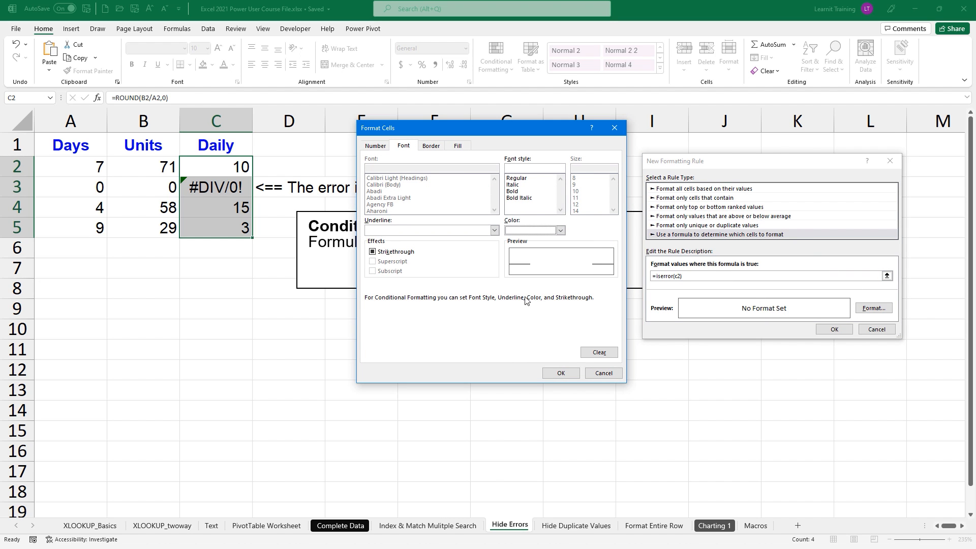
click(561, 373)
click(817, 334)
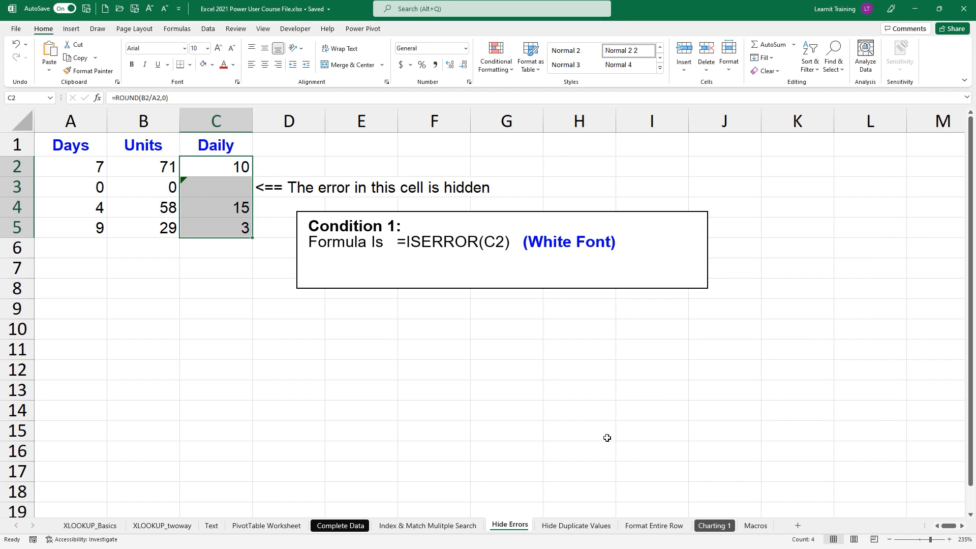
- Switch to the Hide Duplicate Values sheet and select the region names in A2:A5
mouse_move(506, 506)
mouse_down()
mouse_move(533, 472)
mouse_move(568, 493)
mouse_move(569, 510)
mouse_move(586, 508)
mouse_up()
key(Escape)
key(ctrl+Page_Down)
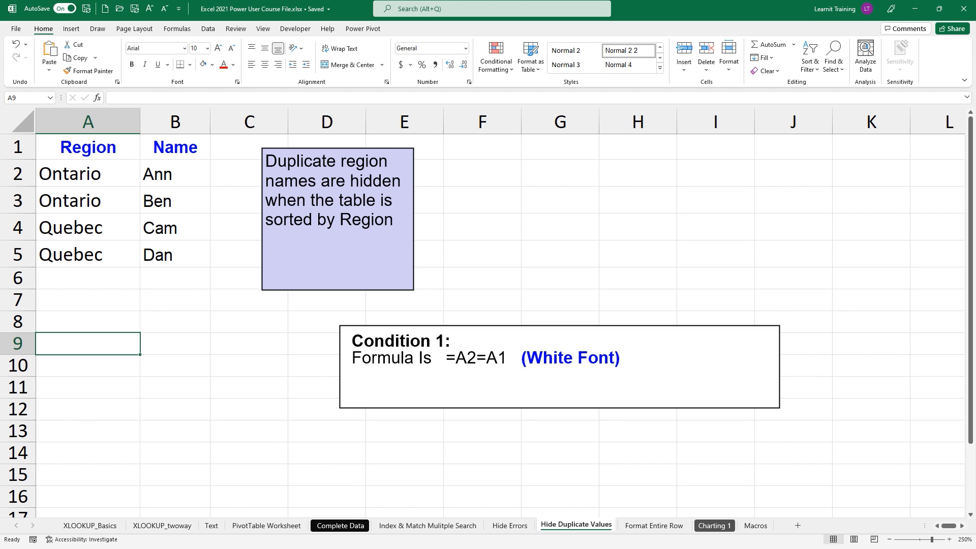
drag(586, 509, 582, 463)
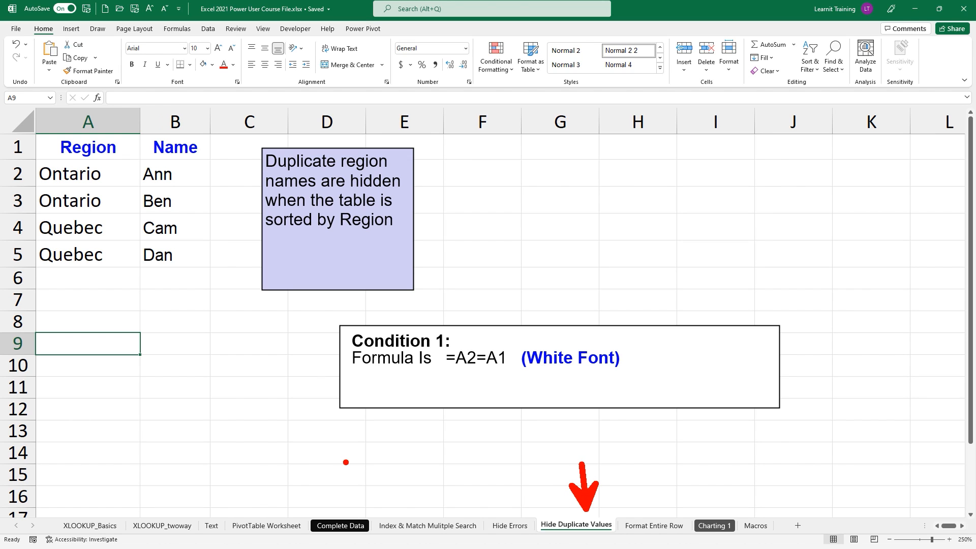
key(Escape)
mouse_move(49, 176)
mouse_down()
mouse_move(75, 217)
mouse_move(76, 249)
mouse_move(87, 252)
mouse_up()
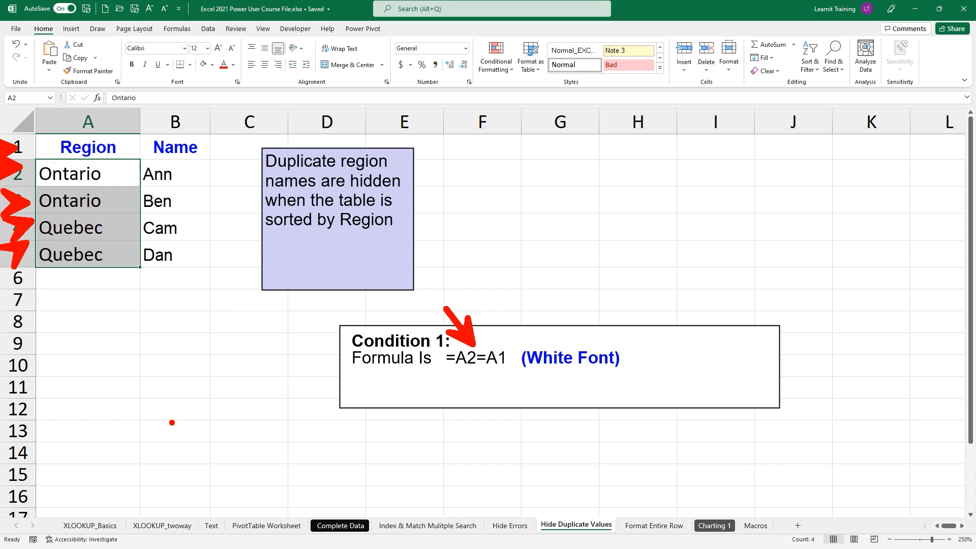
- Create a formula-based conditional formatting rule for A2:A5 with the formula =A2=A1 and a white font
click(506, 69)
click(523, 213)
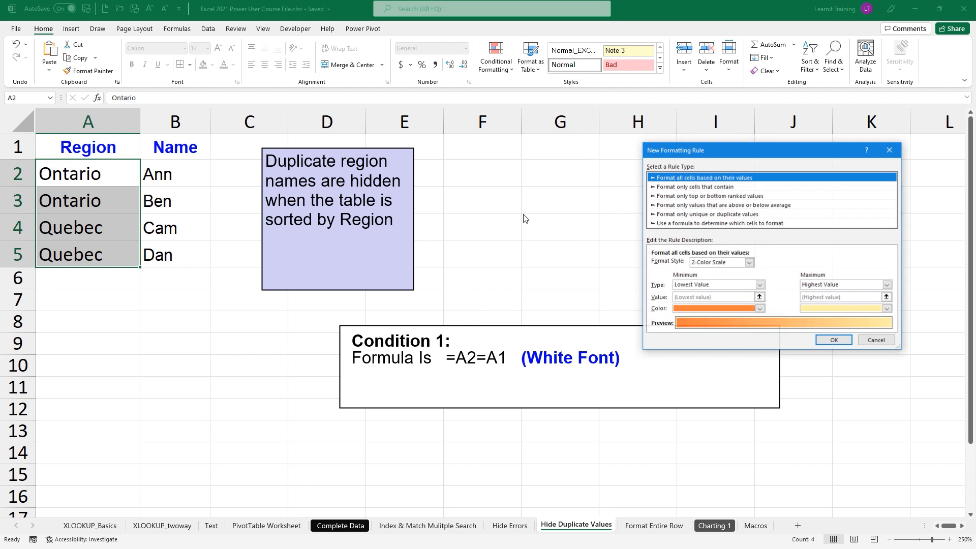
click(666, 224)
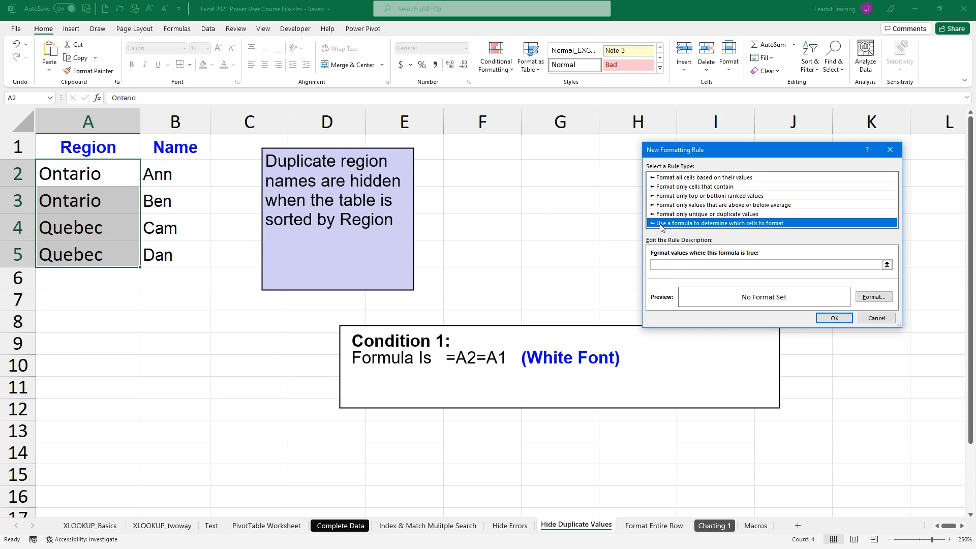
click(675, 265)
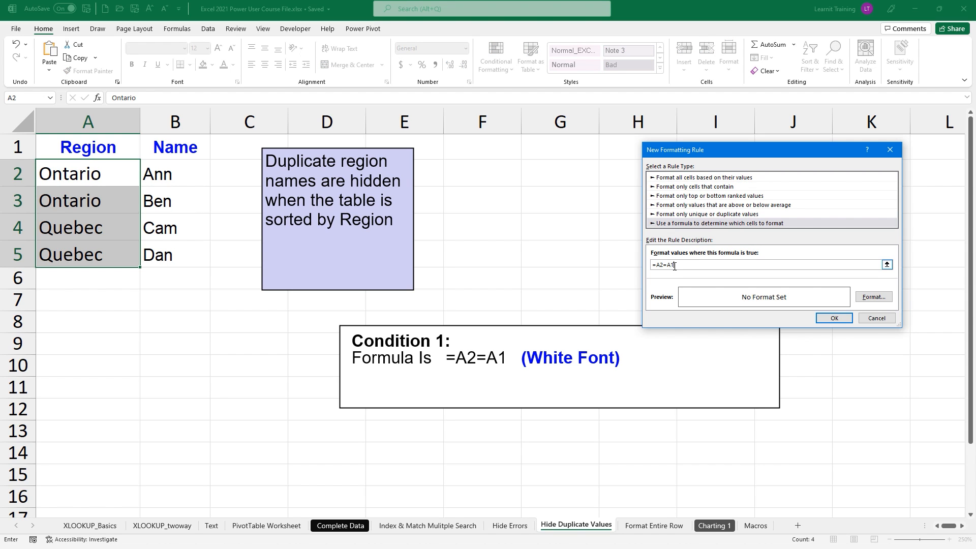
click(875, 297)
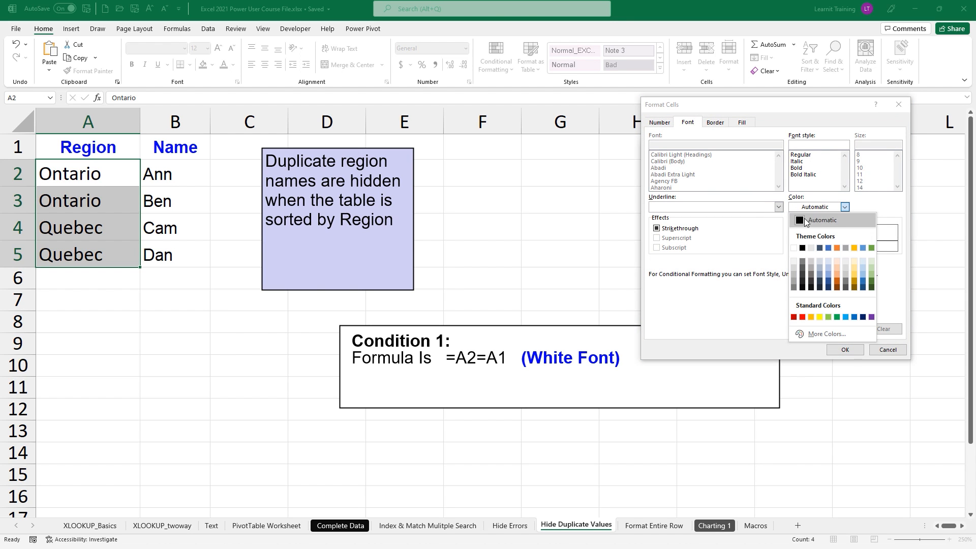
click(794, 248)
click(845, 350)
click(834, 319)
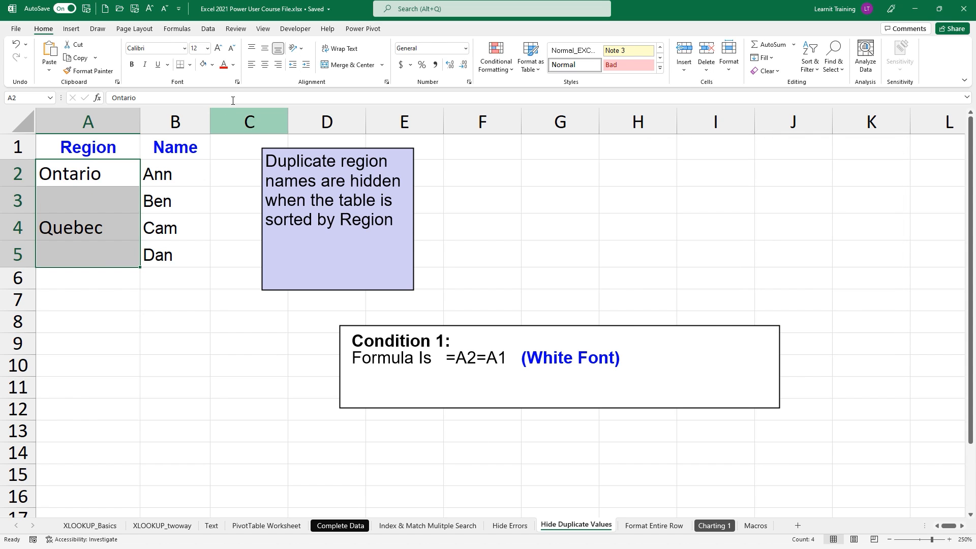
- Fill the region cells A2:A5 with a blue theme color
click(211, 67)
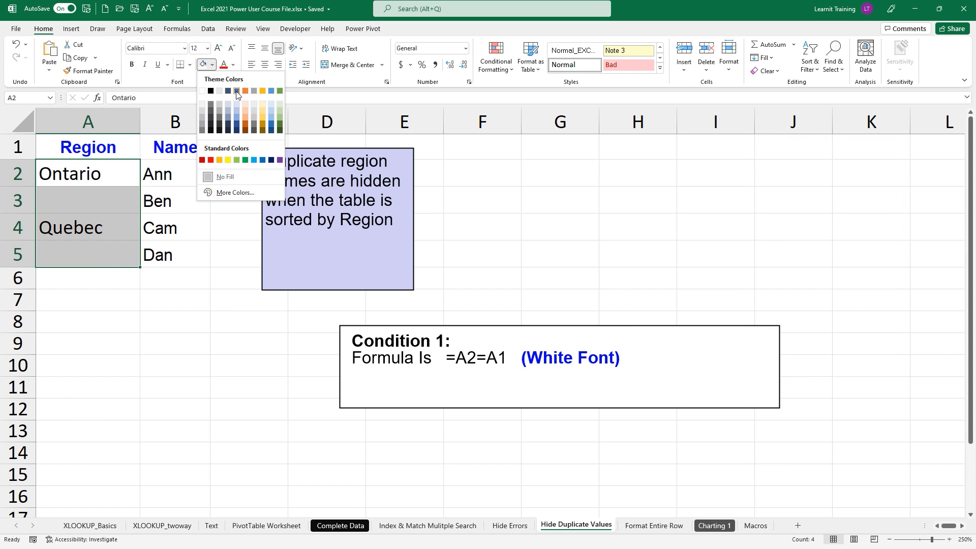
click(238, 94)
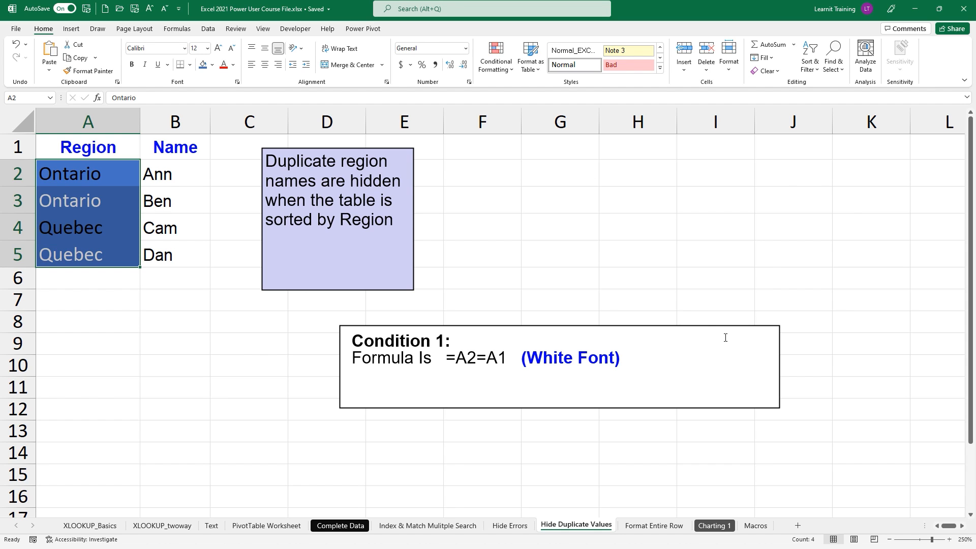
- On the Format Entire Row sheet, start a formula-based conditional formatting rule for A2:D4 with the formula =$B2>75
key(ctrl+Page_Down)
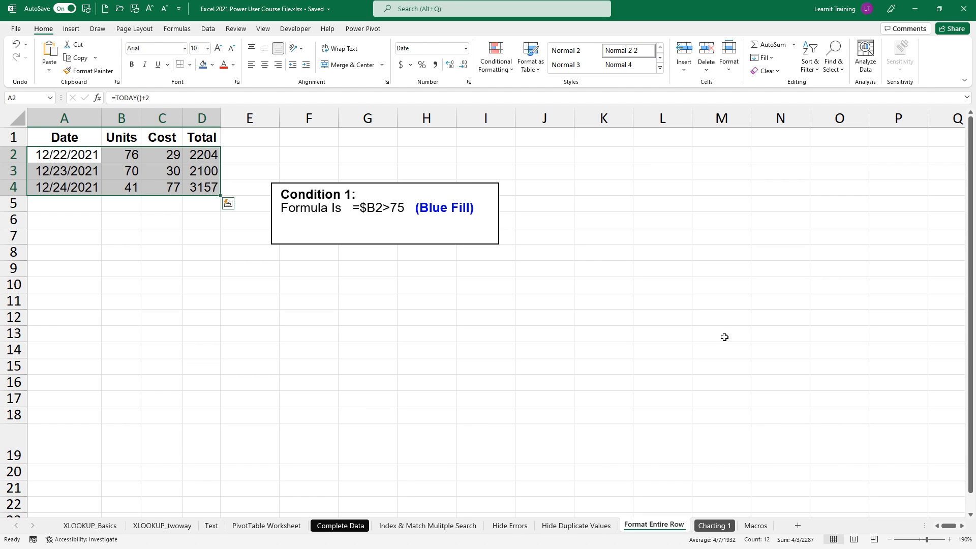
click(724, 337)
drag(45, 155, 203, 182)
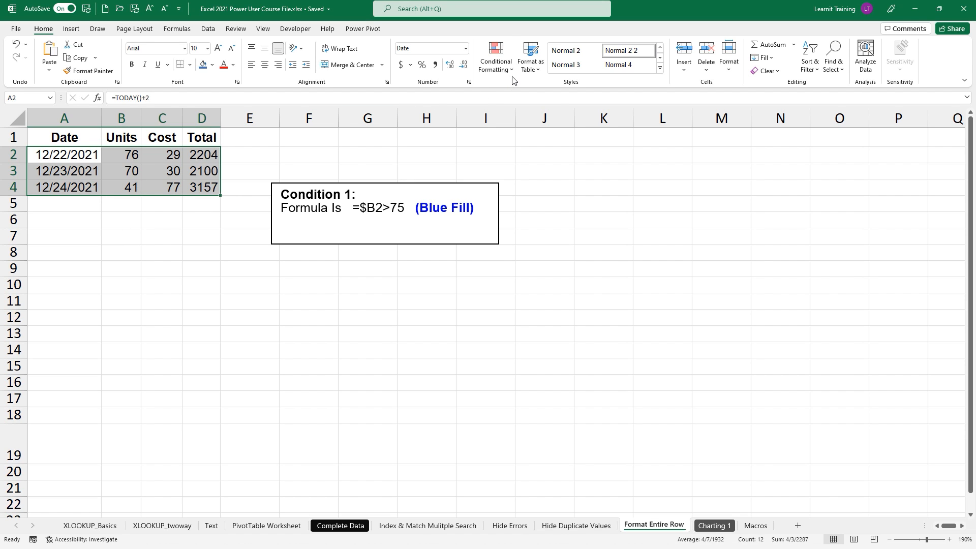
click(496, 57)
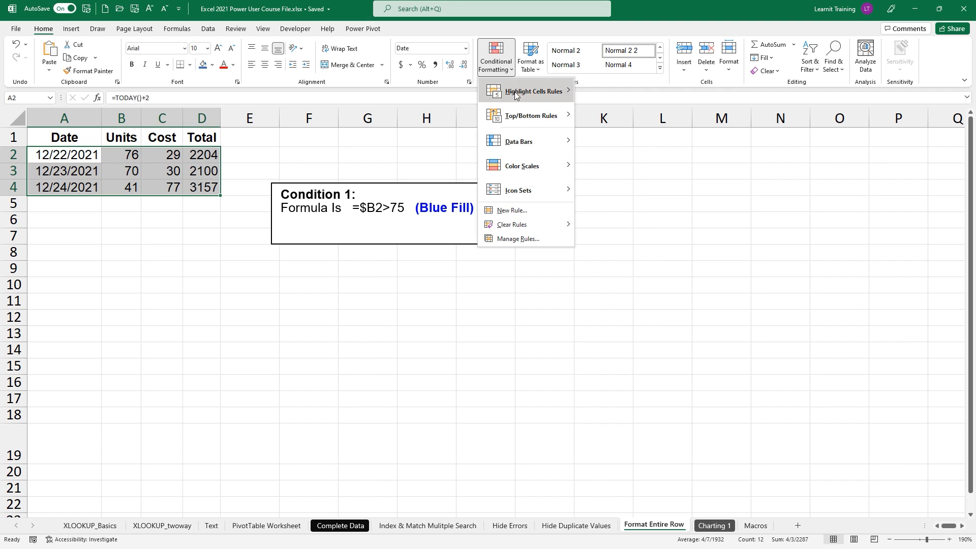
click(513, 210)
click(664, 213)
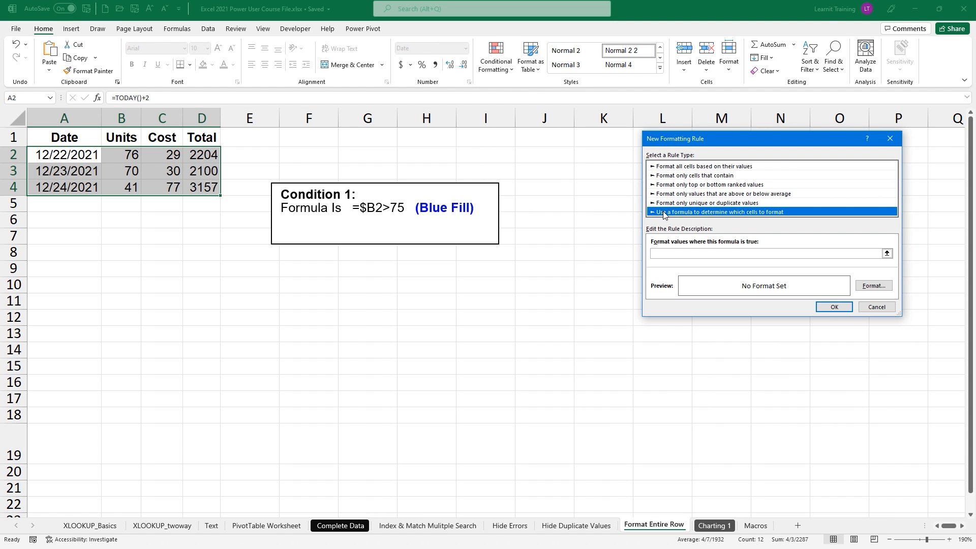
click(663, 254)
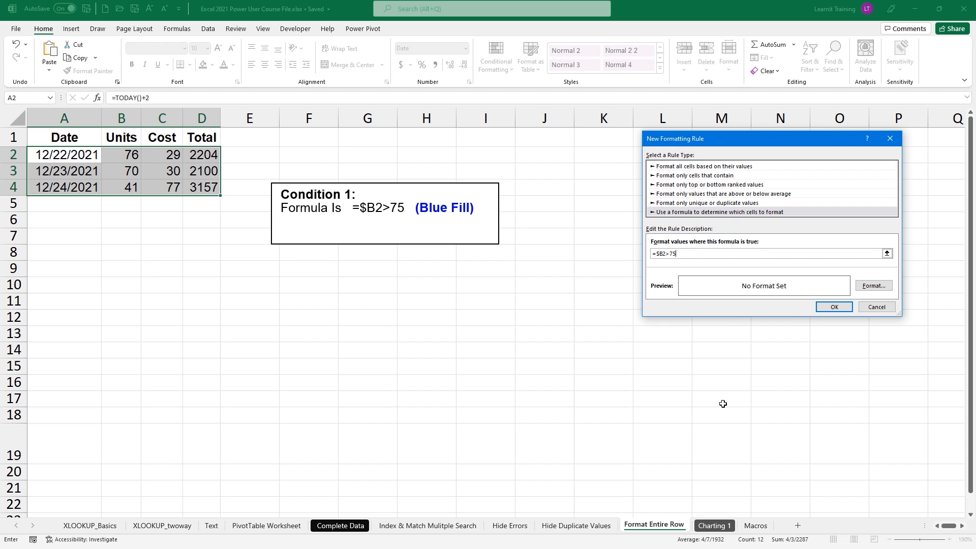
- Set the rule's format to a standard blue fill and apply it to the data rows
click(859, 286)
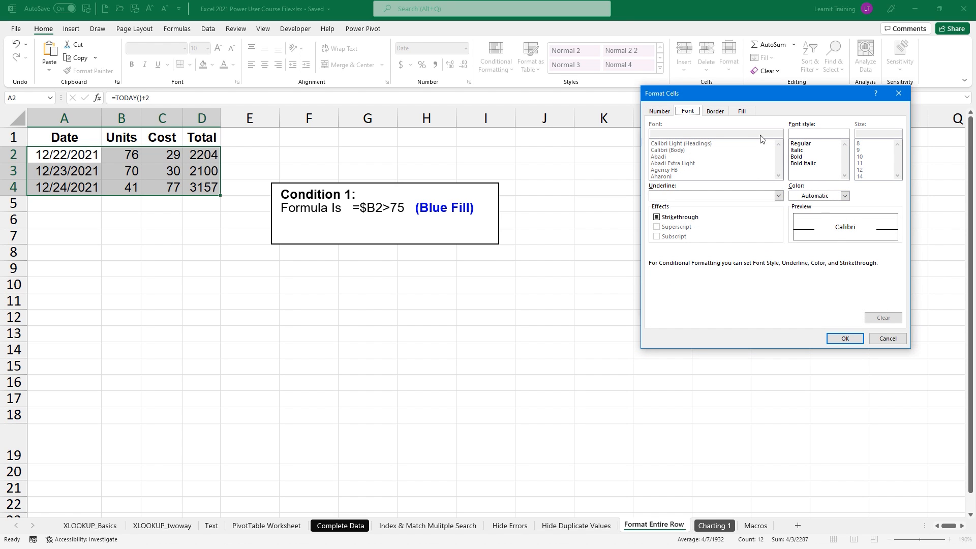
click(742, 111)
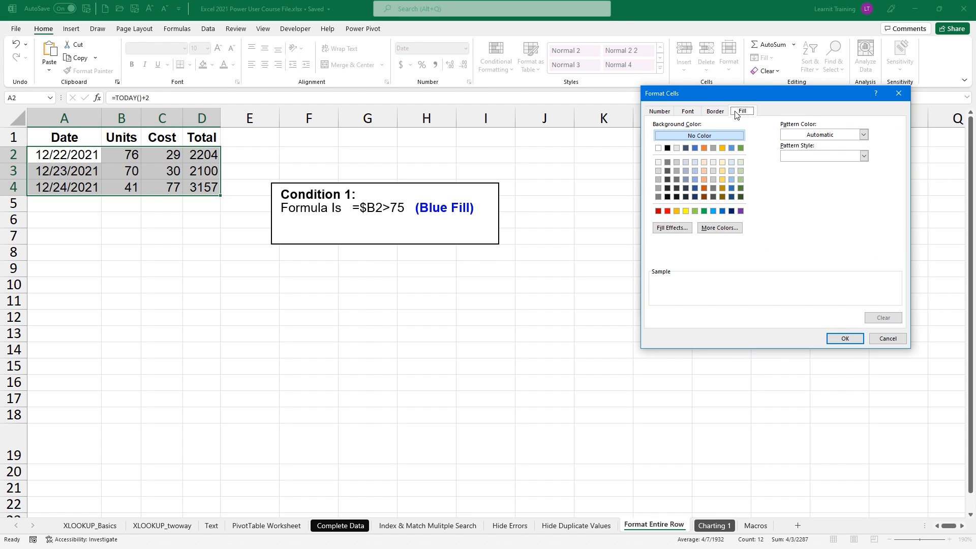
click(723, 211)
click(845, 339)
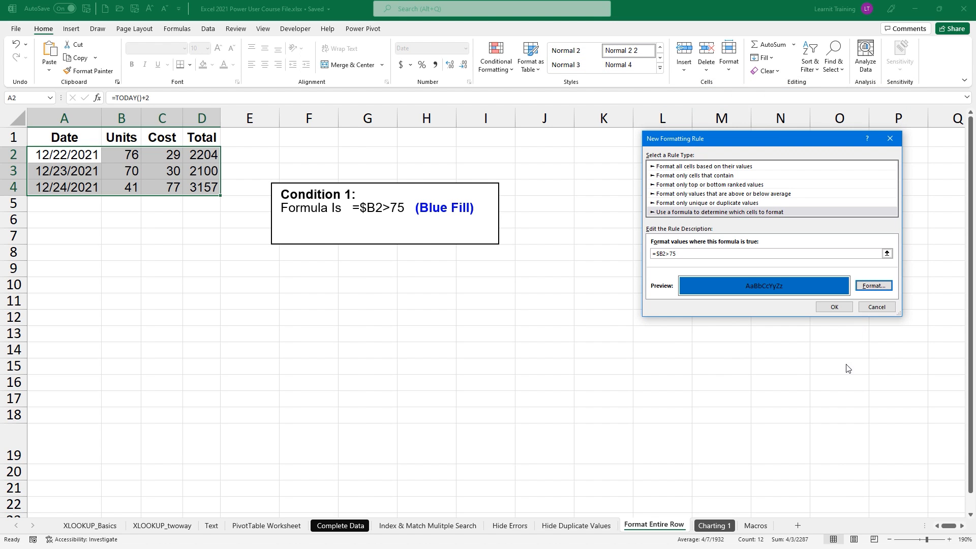
click(821, 307)
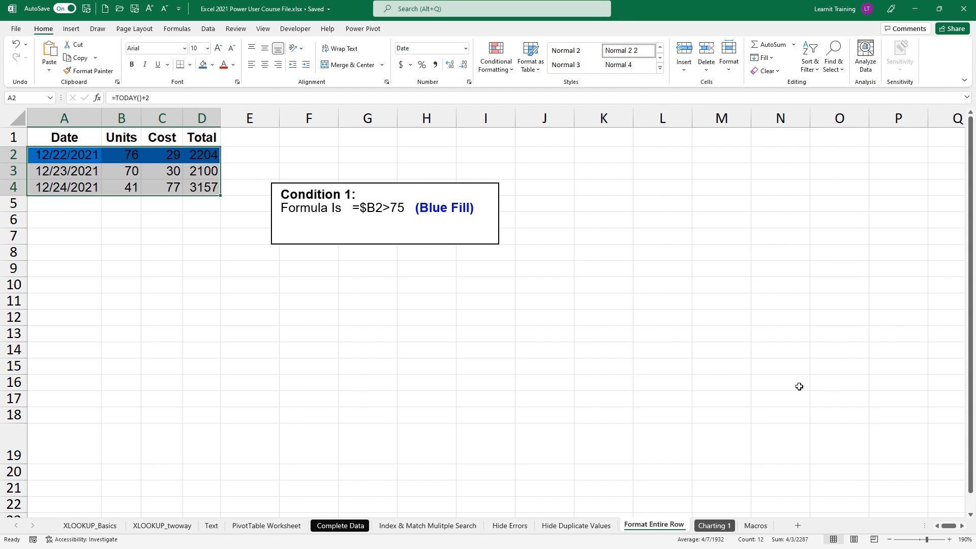
- Change the Units value in cell B4 to 80
click(127, 188)
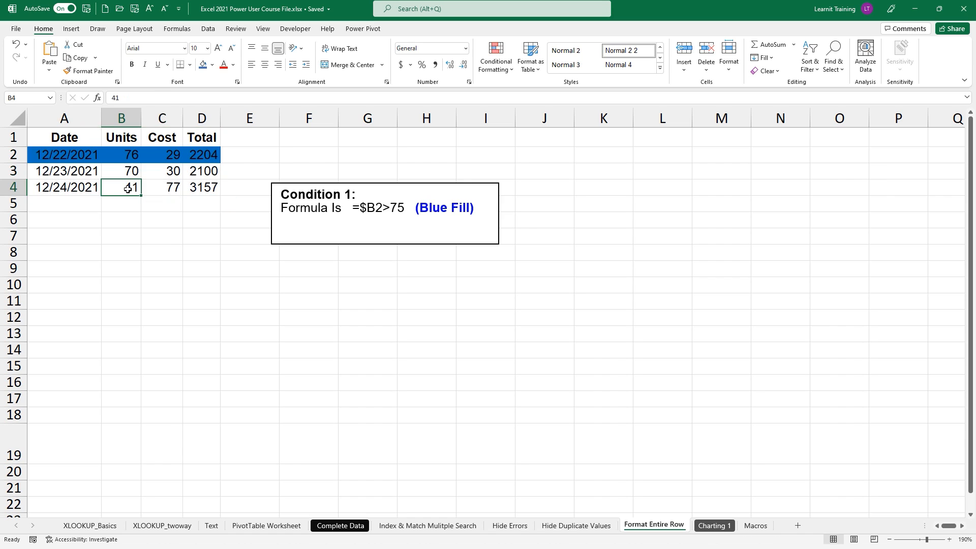
text(80)
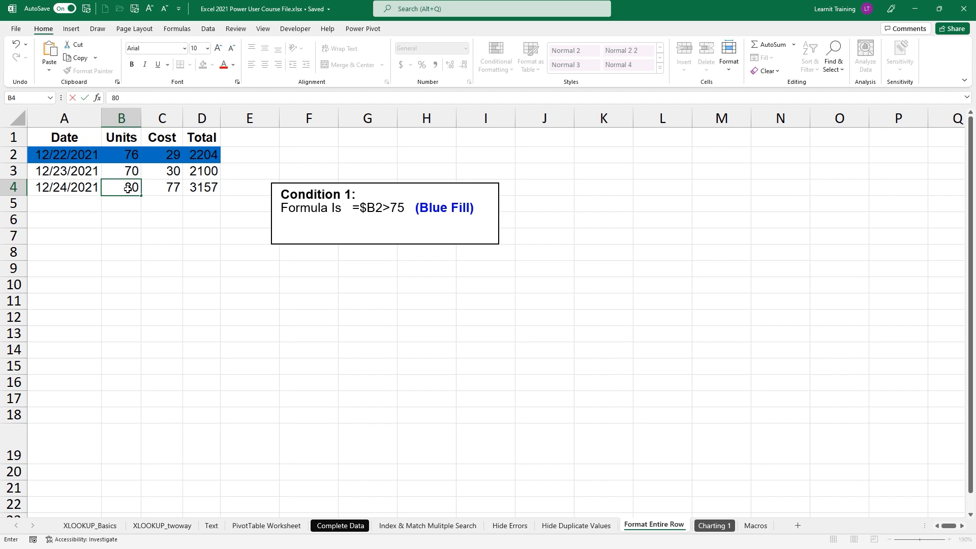
key(Return)
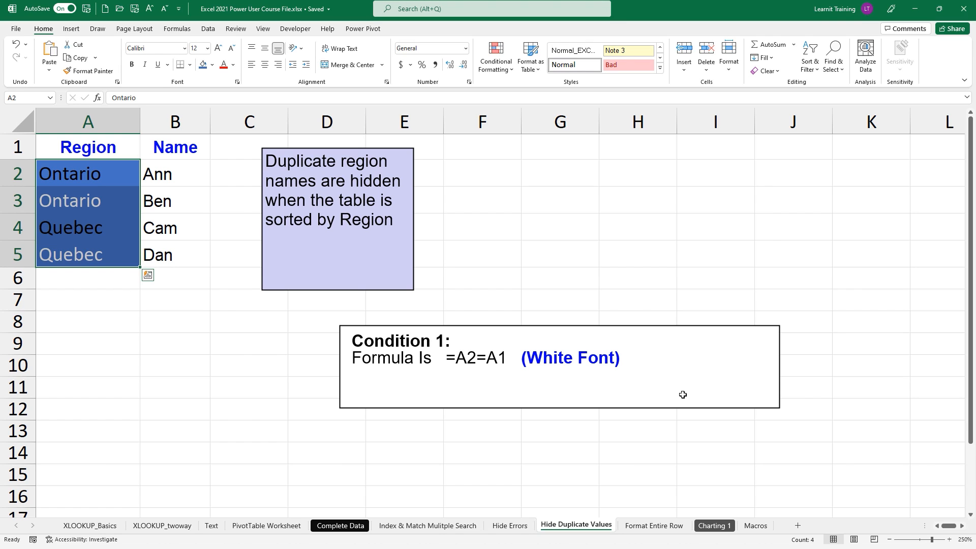
- Clear the region names in A2:A5 on the Hide Duplicate Values sheet
key(Delete)
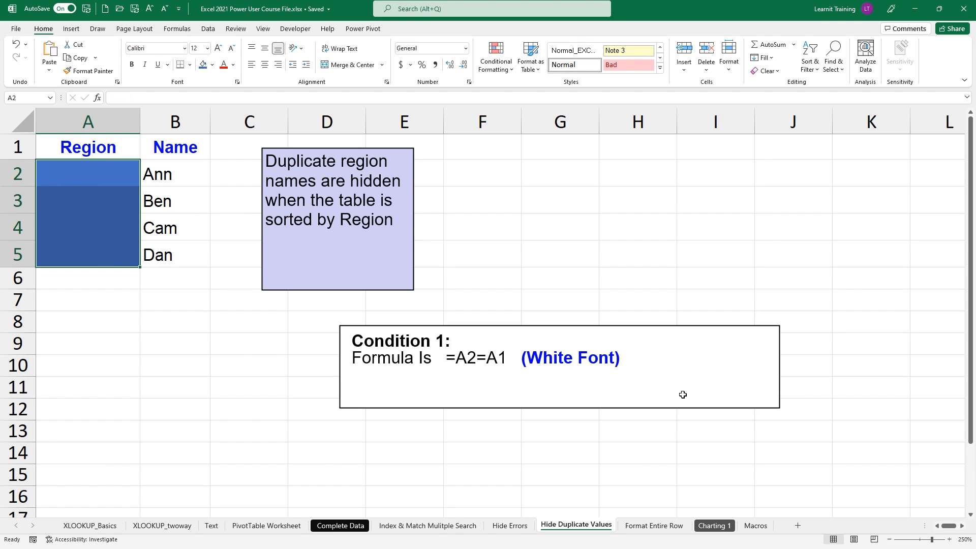
- Review the conditional formatting examples on the Hide Errors, Hide Duplicate Values and Format Entire Row sheets
key(ctrl+Page_Up)
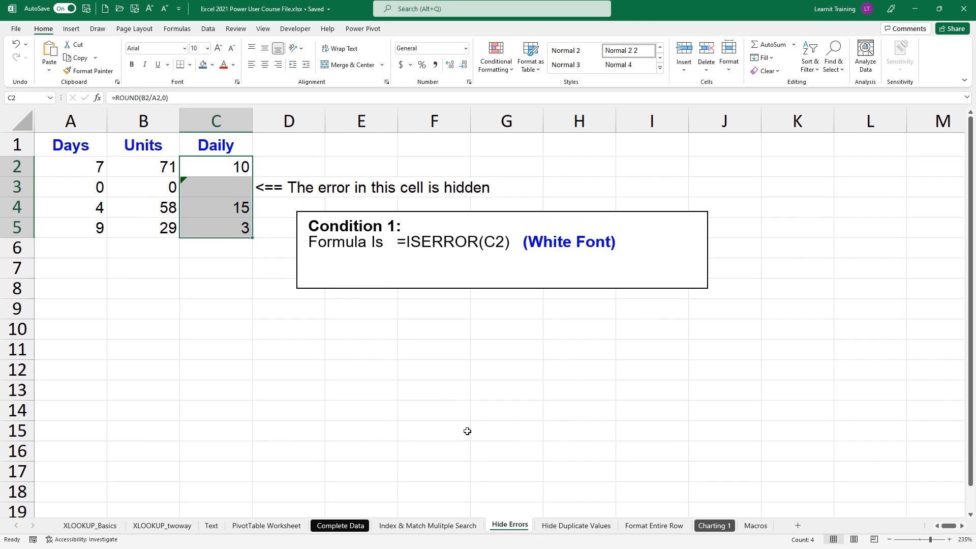
click(571, 528)
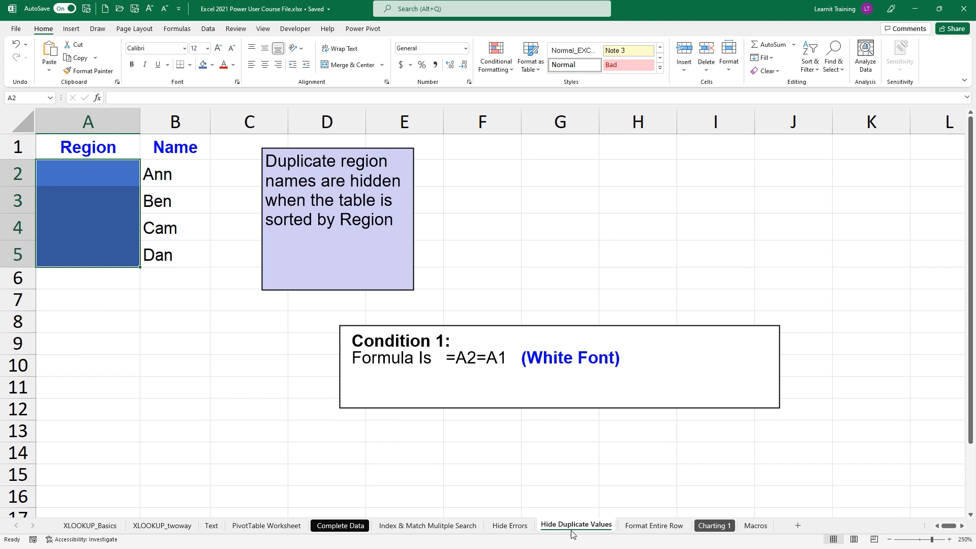
click(651, 527)
click(569, 528)
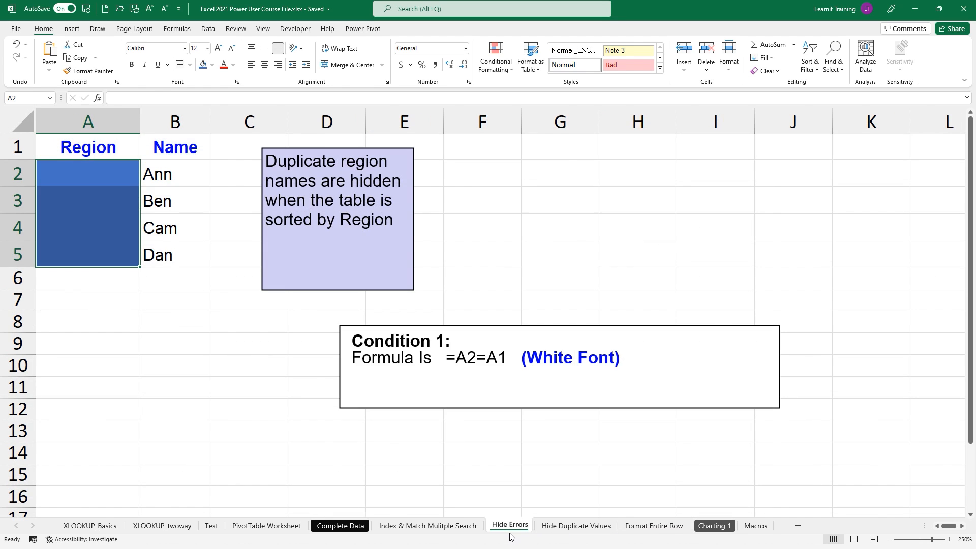
click(512, 534)
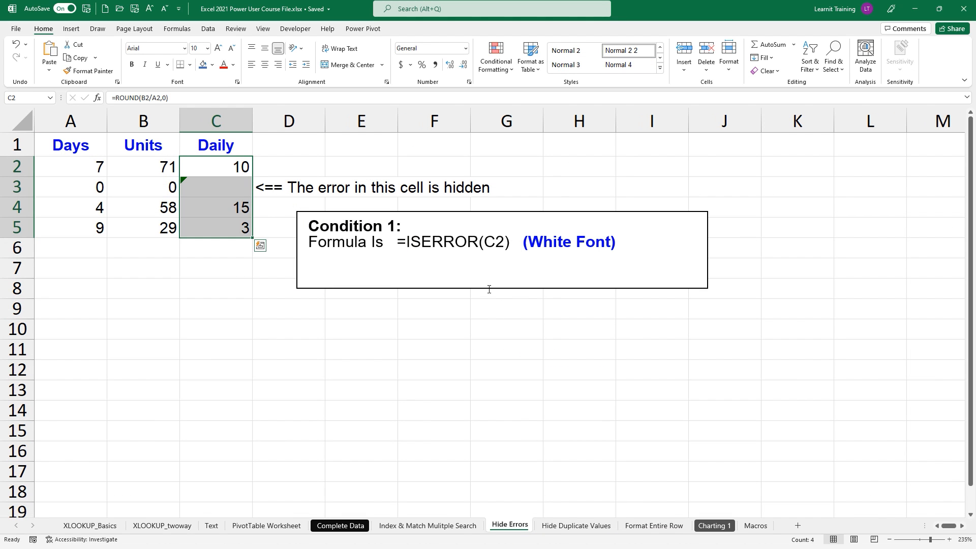
click(570, 527)
click(641, 529)
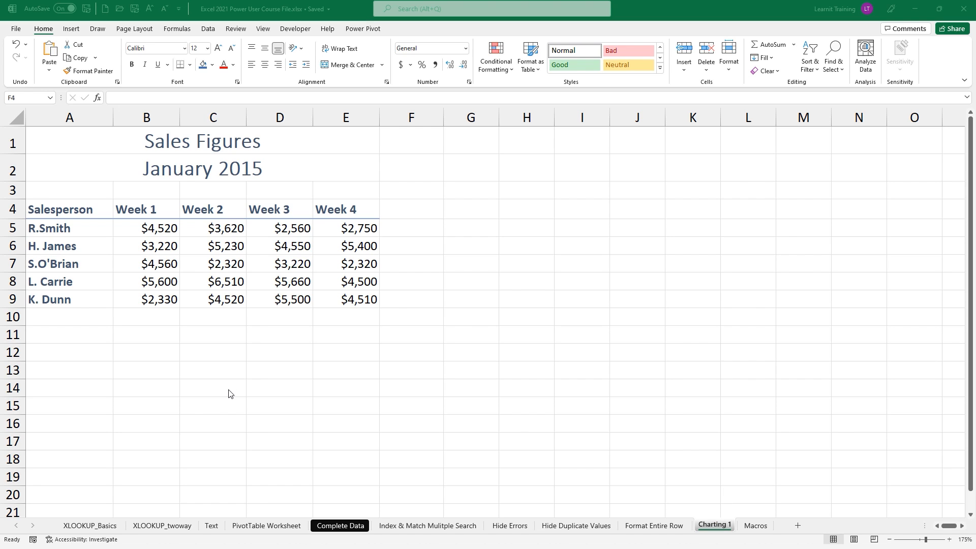
- Select cell C6 inside the sales table on the Charting 1 sheet
click(186, 250)
key(BackSpace)
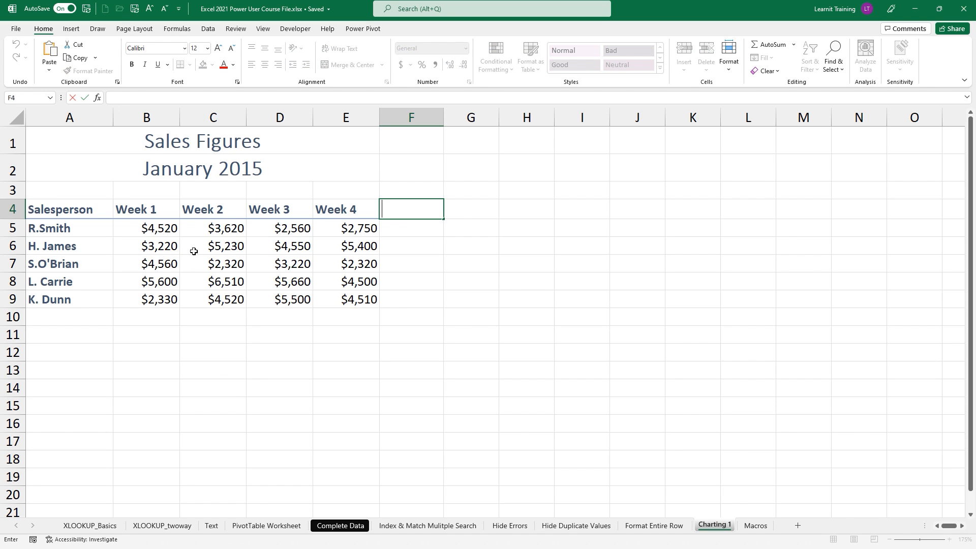
click(186, 250)
key(ctrl+2)
text(t)
text(CTRL )
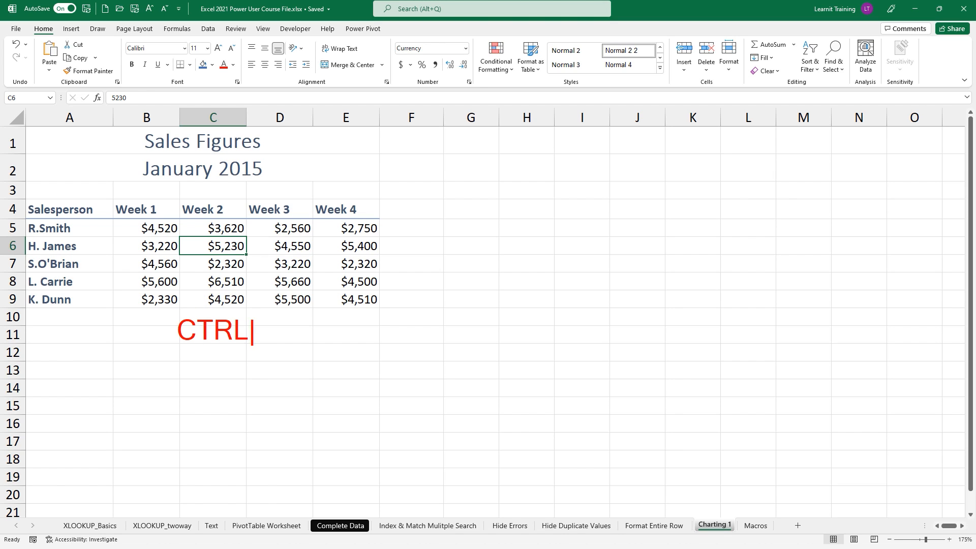
text(+ A)
key(Escape)
key(Escape)
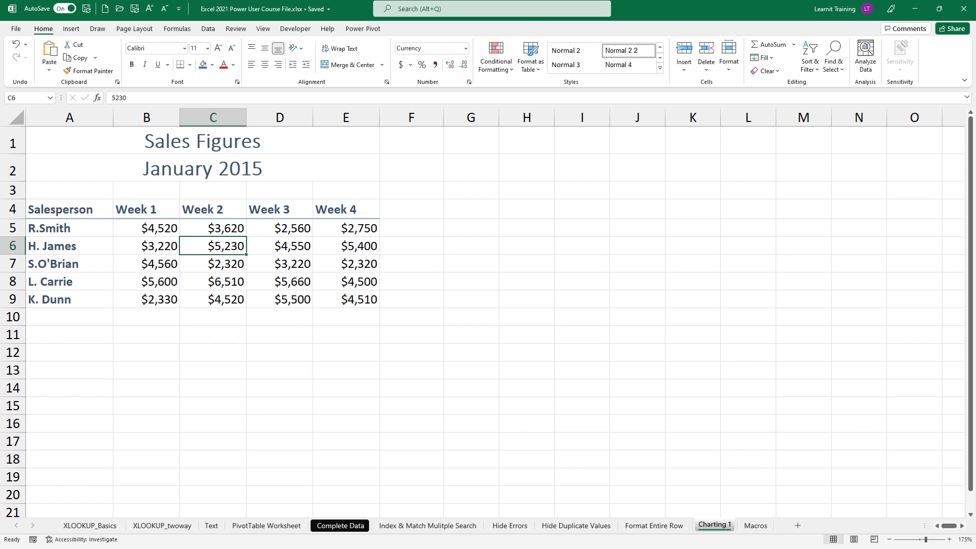
- Select the whole sales table A4:E9 and use Quick Analysis to add an Average column in column F for each salesperson
key(ctrl+a)
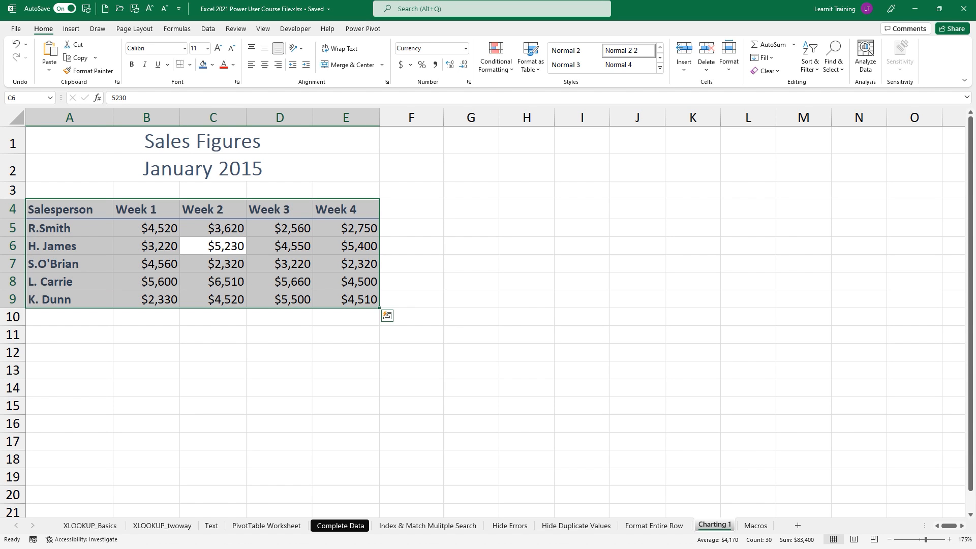
click(387, 317)
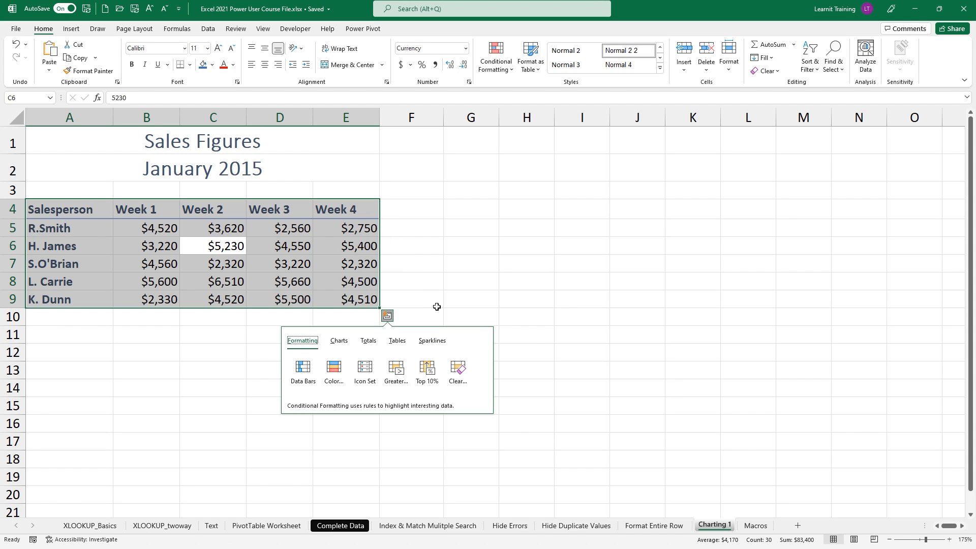
click(373, 344)
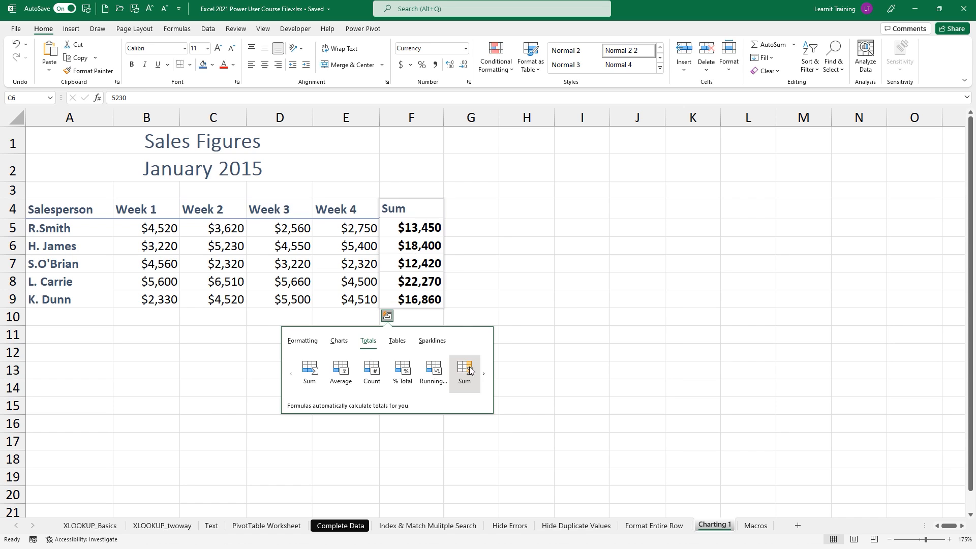
click(485, 376)
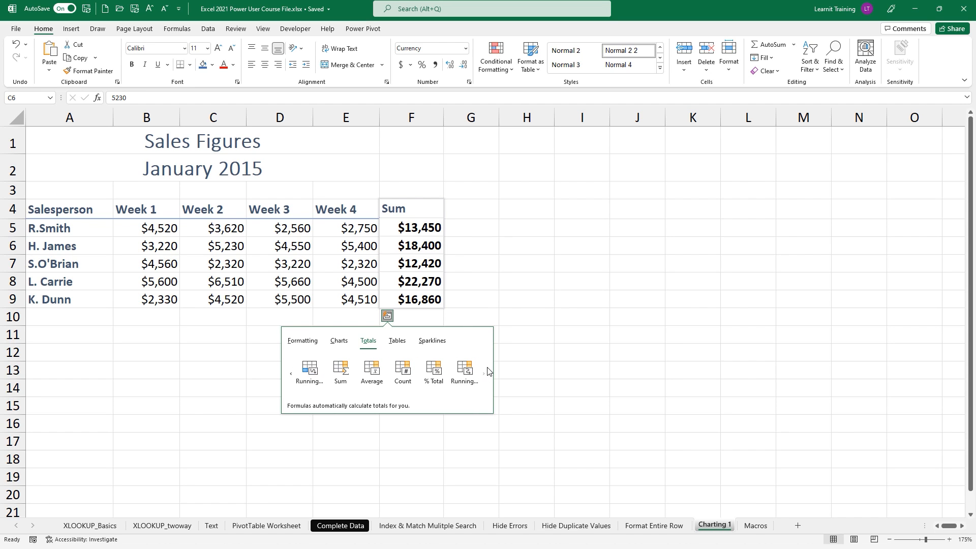
click(371, 375)
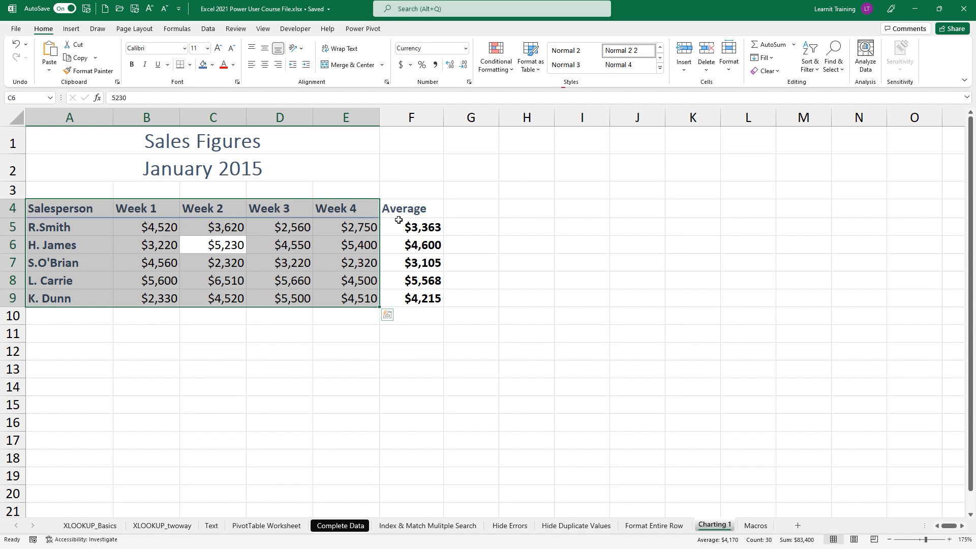
- Inspect the average formulas in F5:F9 and return to cell C6 in the sales table
drag(396, 224, 407, 302)
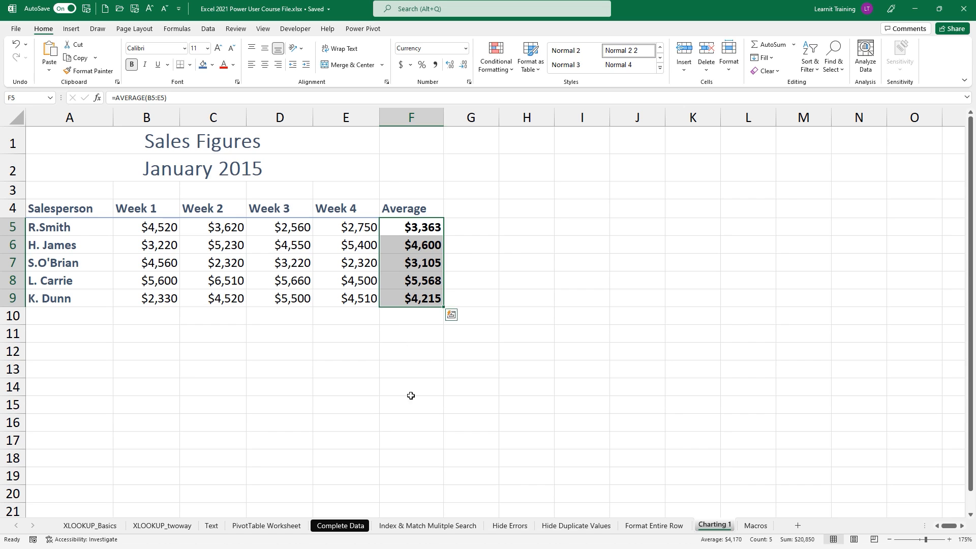
click(234, 251)
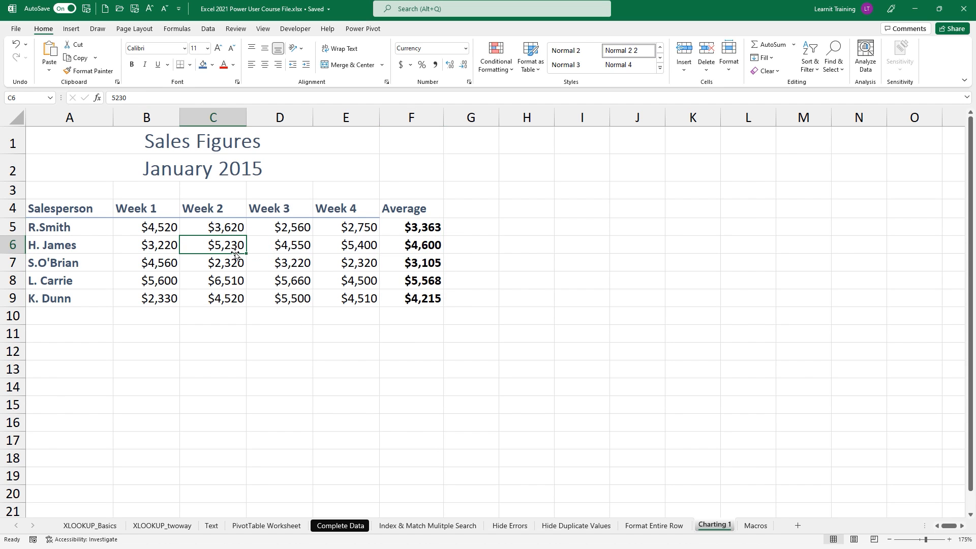
- Select the whole sales table A4:F9 and preview the recommended charts offered by Quick Analysis
key(ctrl+a)
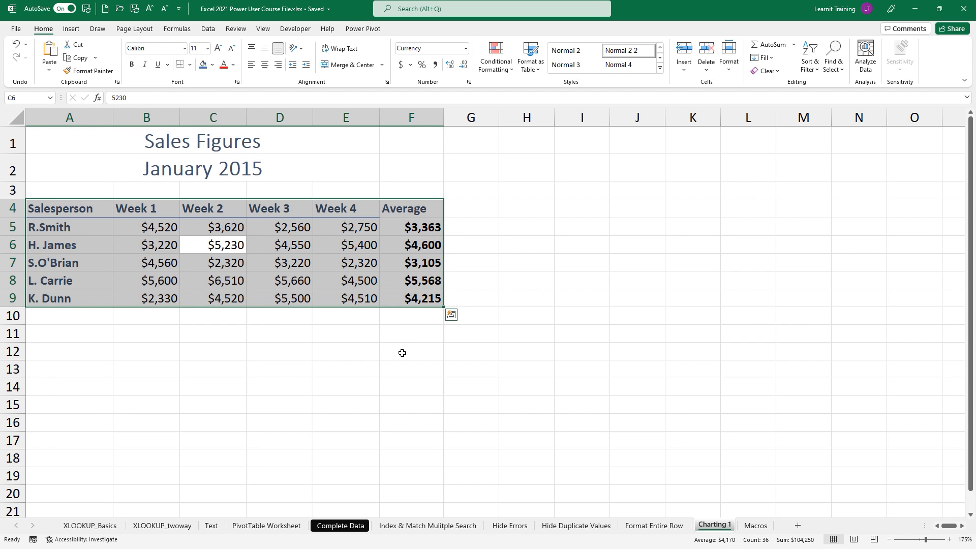
click(452, 316)
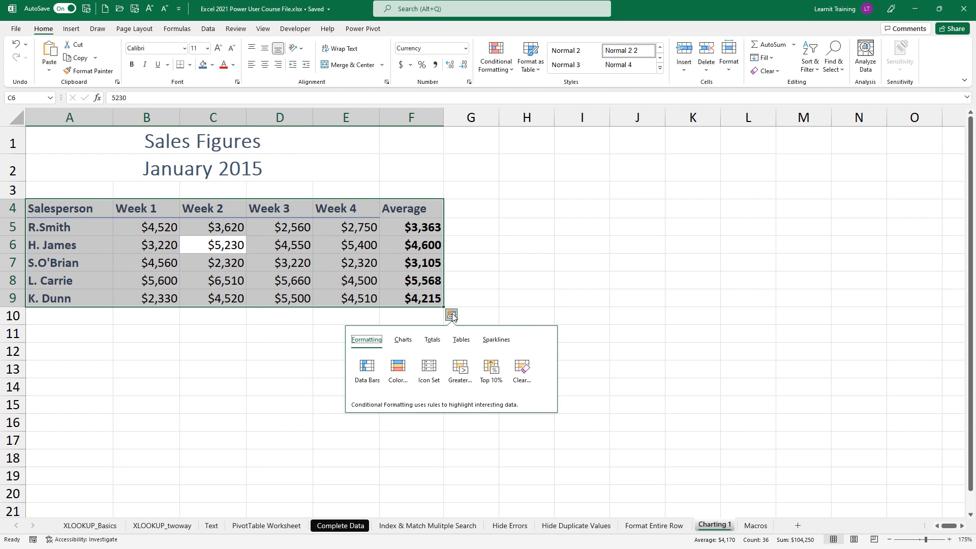
click(406, 340)
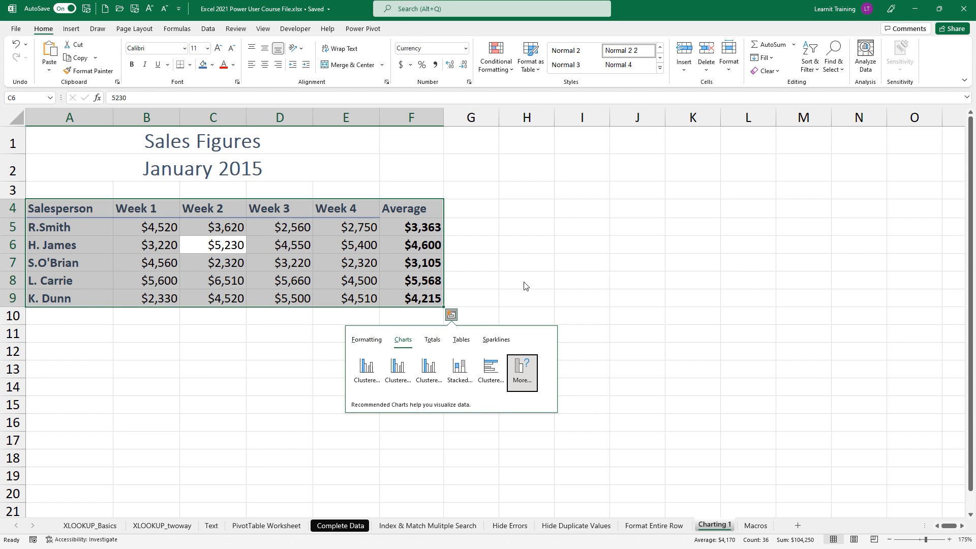
mouse_move(370, 373)
click(71, 31)
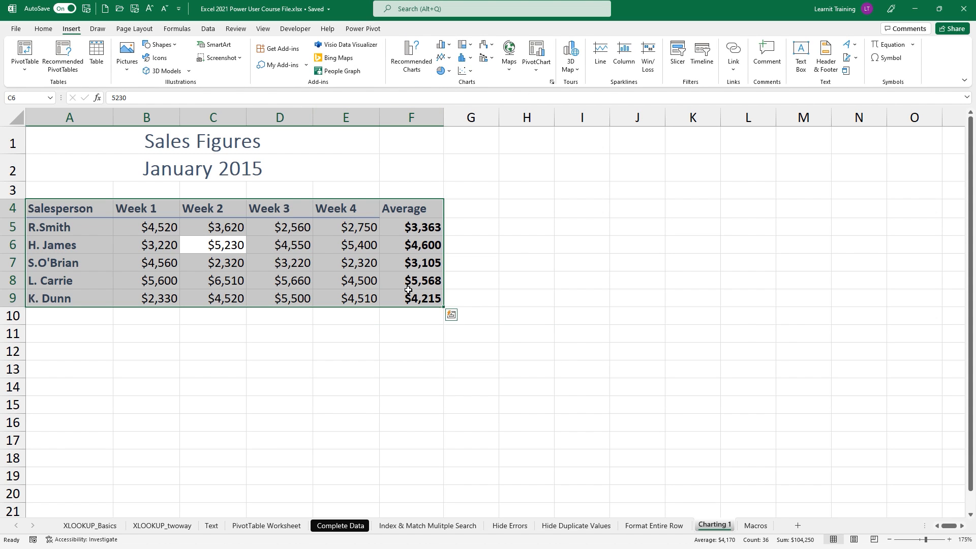
- Open the full Insert Chart options from Quick Analysis for the sales table and list all chart types
click(451, 317)
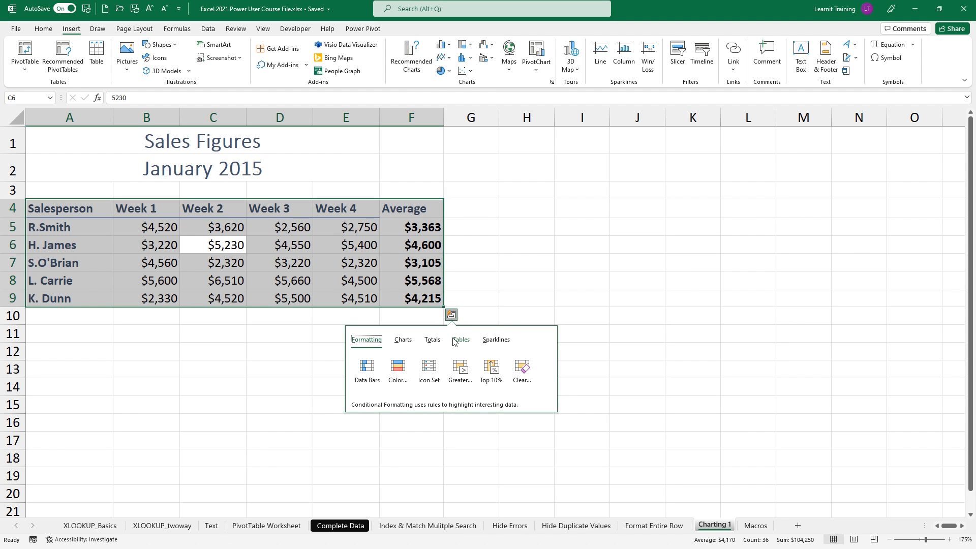
click(403, 342)
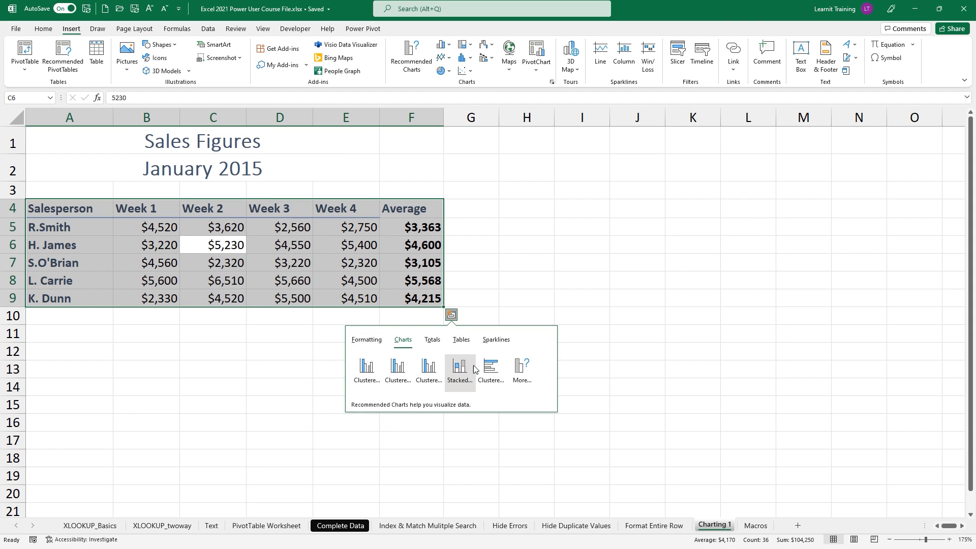
click(522, 372)
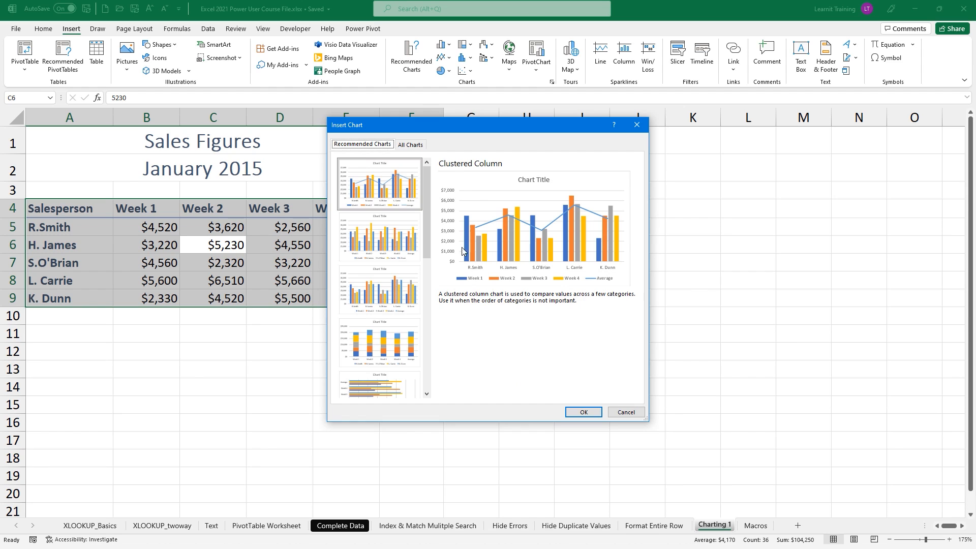
mouse_move(428, 197)
mouse_down()
mouse_move(430, 252)
mouse_move(430, 195)
mouse_up()
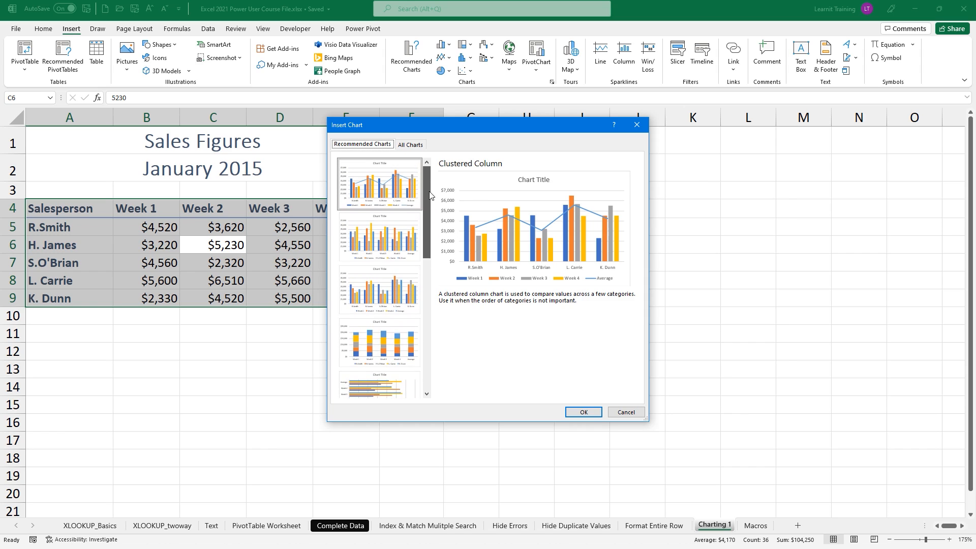
click(411, 144)
mouse_move(459, 249)
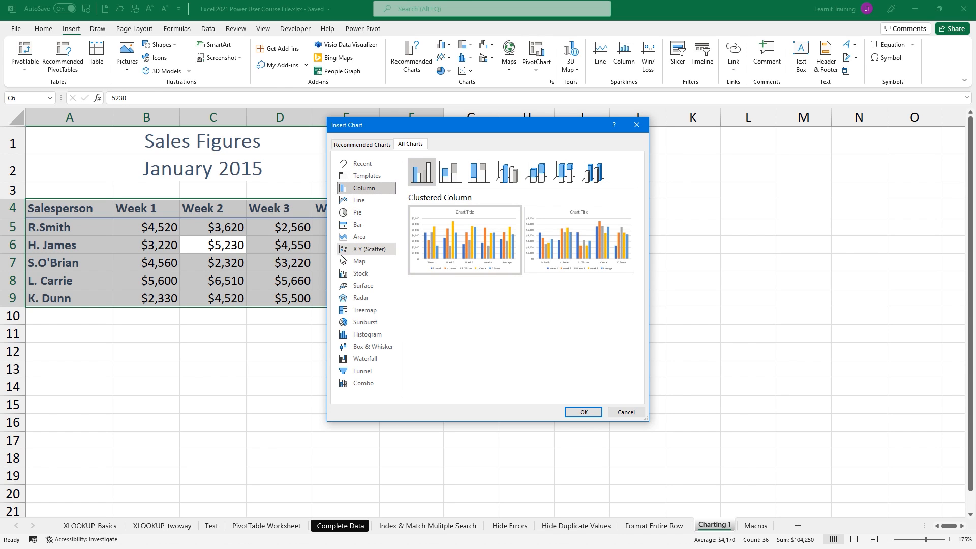
- Choose a Combo chart and set the last two salesperson series from Line to Clustered Column
click(350, 388)
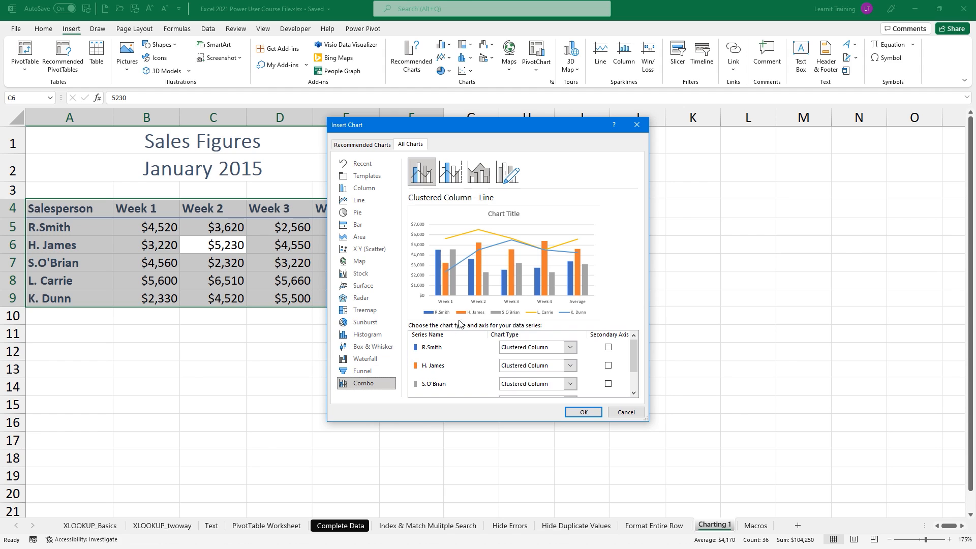
scroll(460, 358, down, 2)
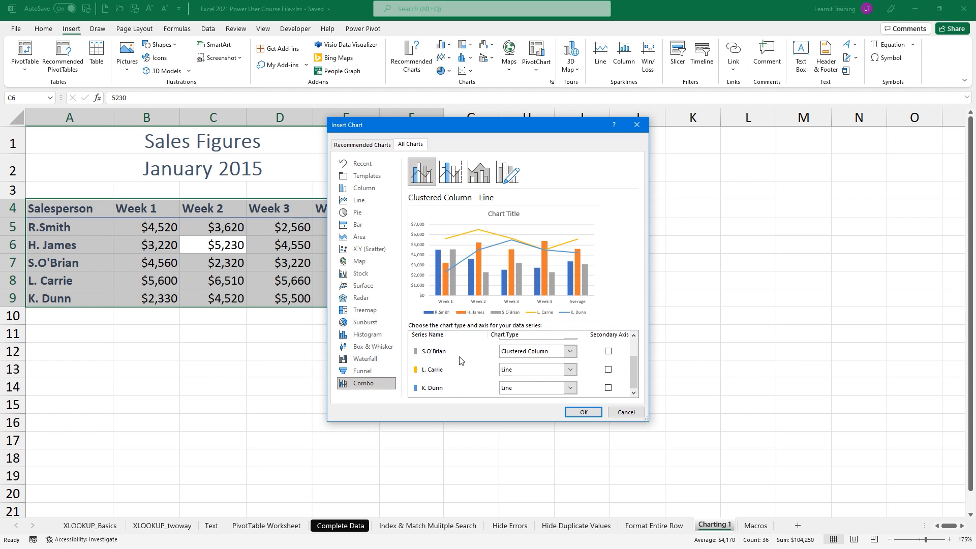
click(527, 370)
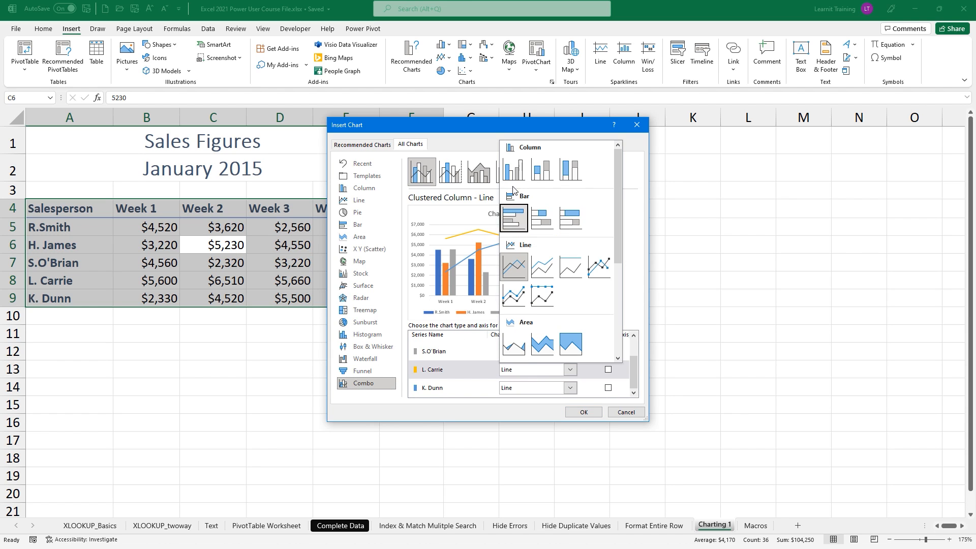
click(514, 170)
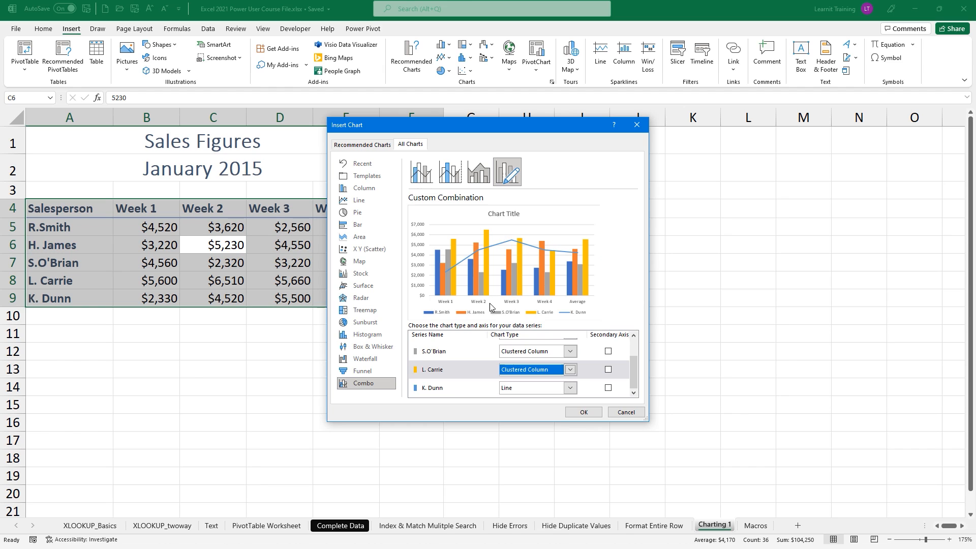
click(515, 389)
click(514, 189)
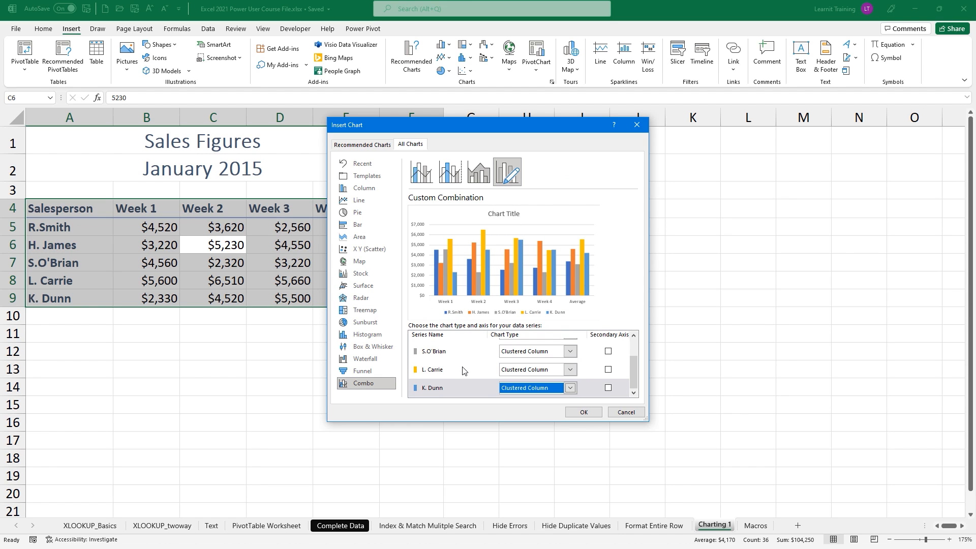
- Check the series list, compare with the recommended charts, and insert the custom combination chart
scroll(463, 370, up, 2)
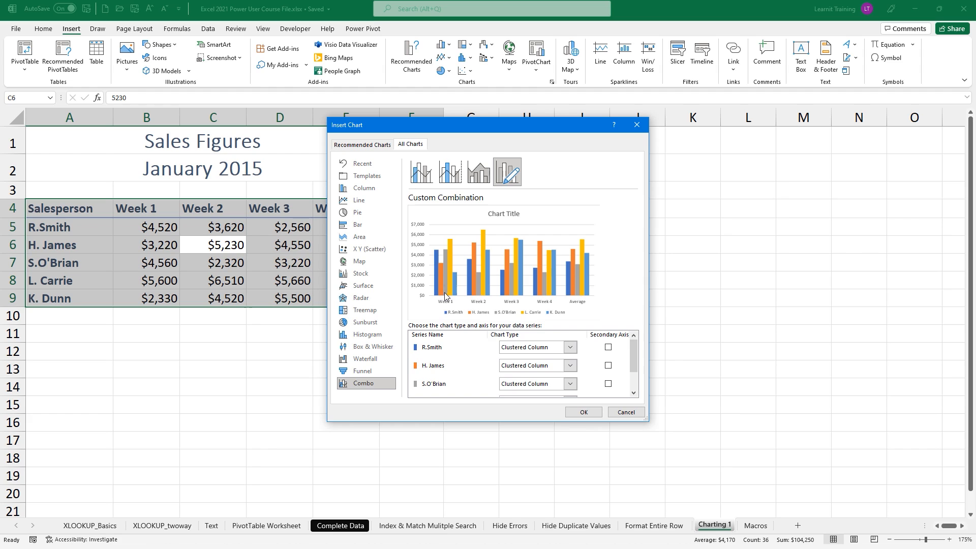
scroll(521, 394, down, 2)
scroll(522, 402, up, 2)
click(344, 146)
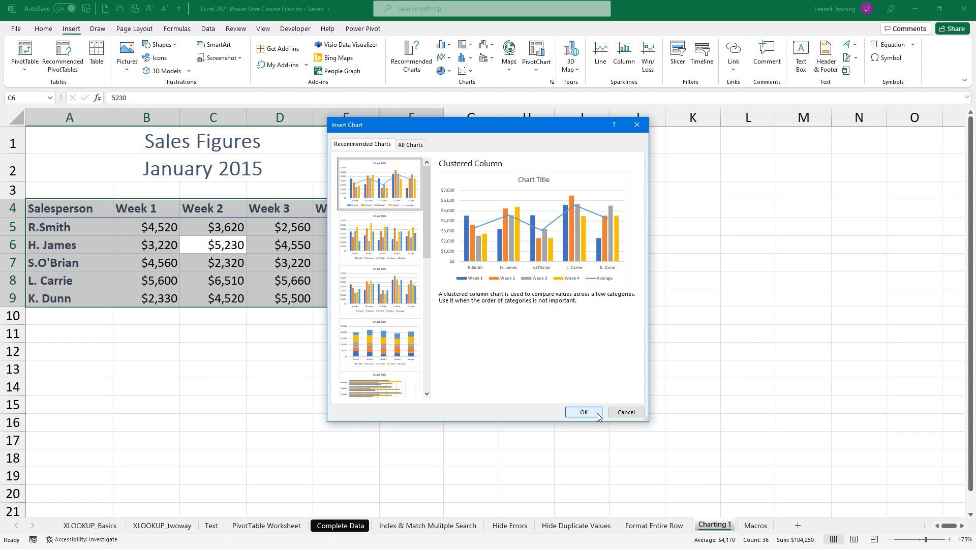
click(402, 146)
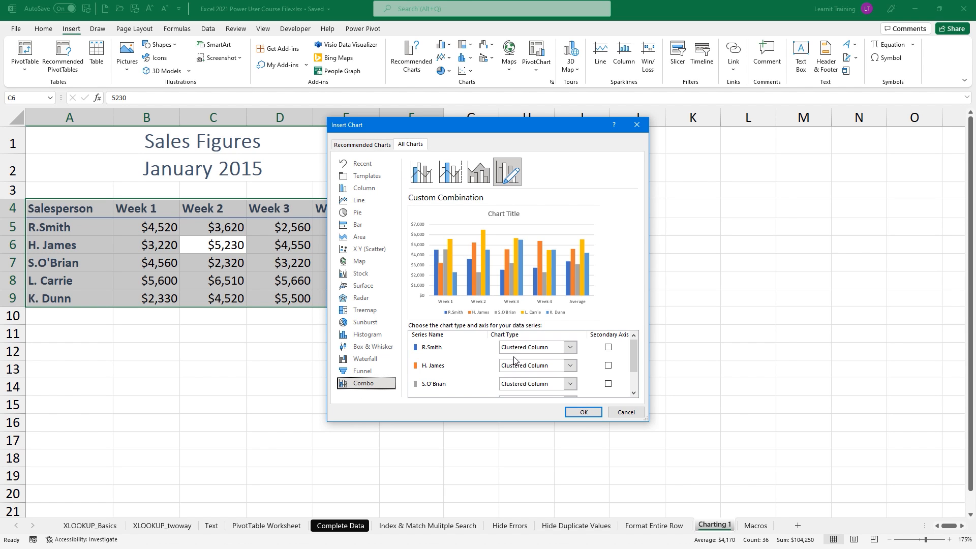
click(580, 412)
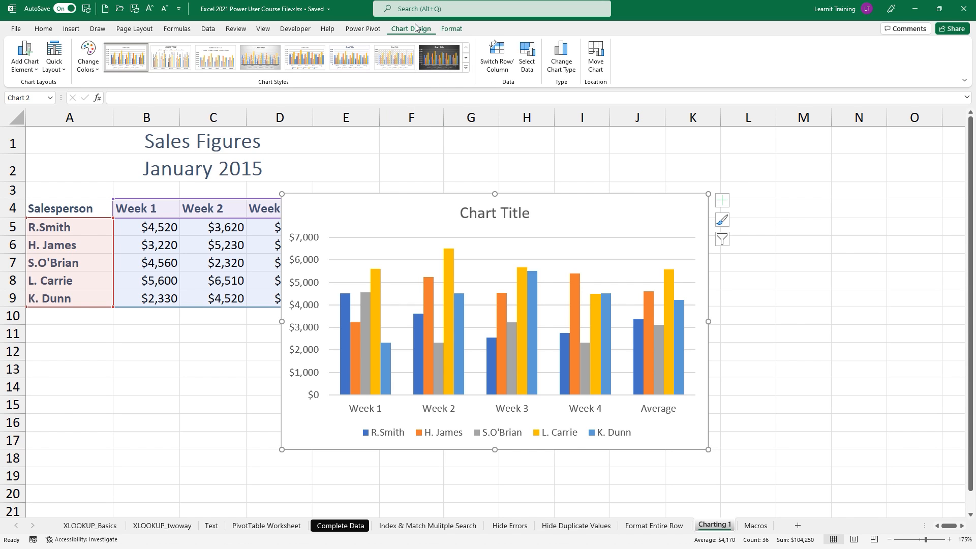
- Switch the chart's rows and columns so the salespeople form the horizontal axis, keeping the chart selected
click(502, 67)
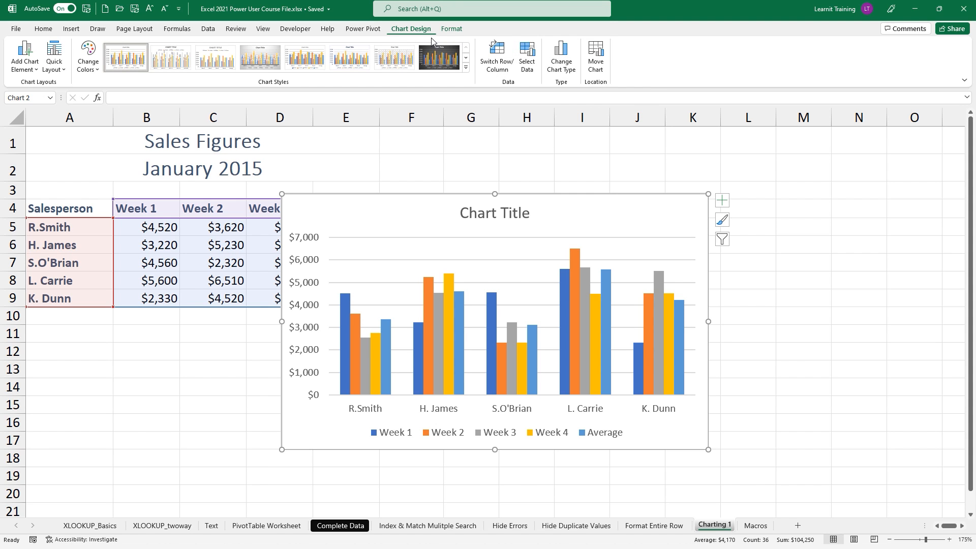
click(604, 165)
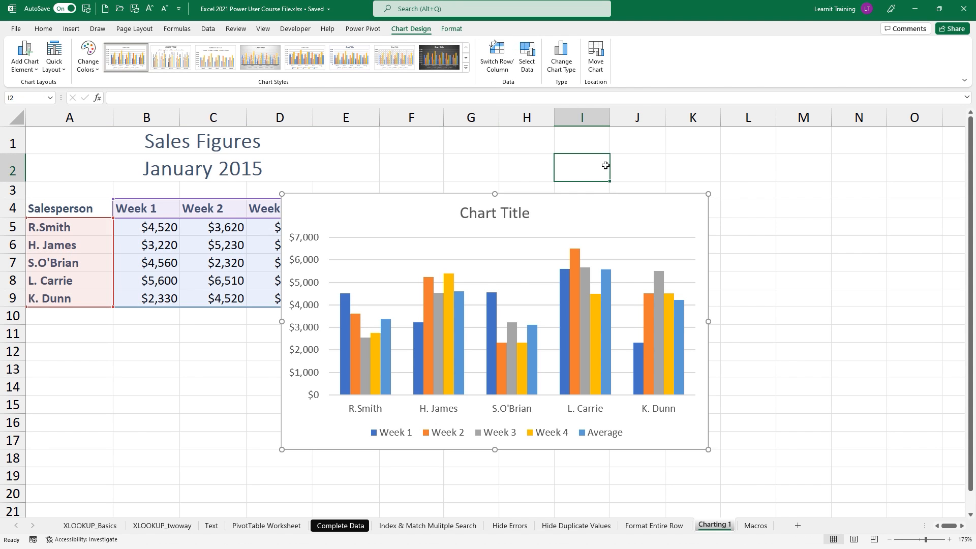
click(573, 229)
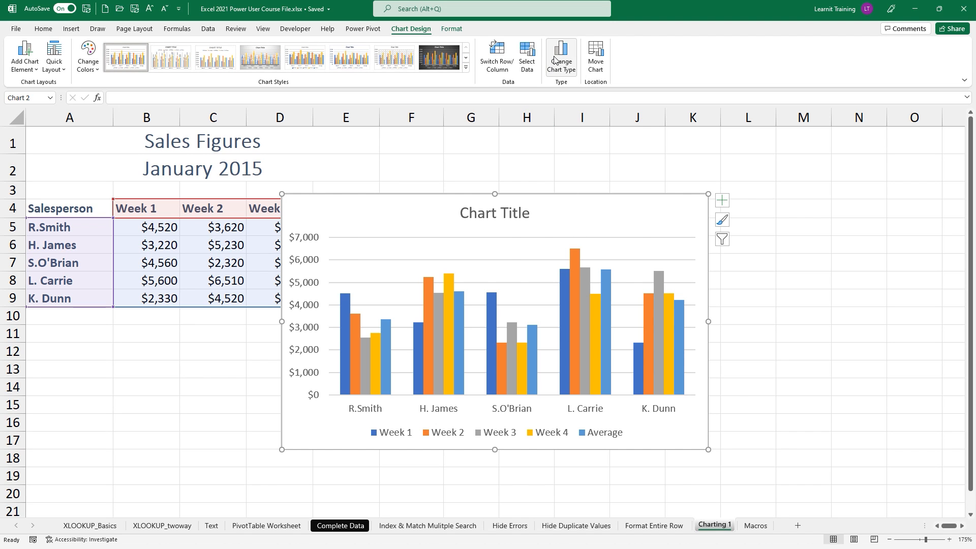
- Change the chart to a Combo with Week 4 as Clustered Column and Average as Line, and move it clear of the sales table
click(556, 60)
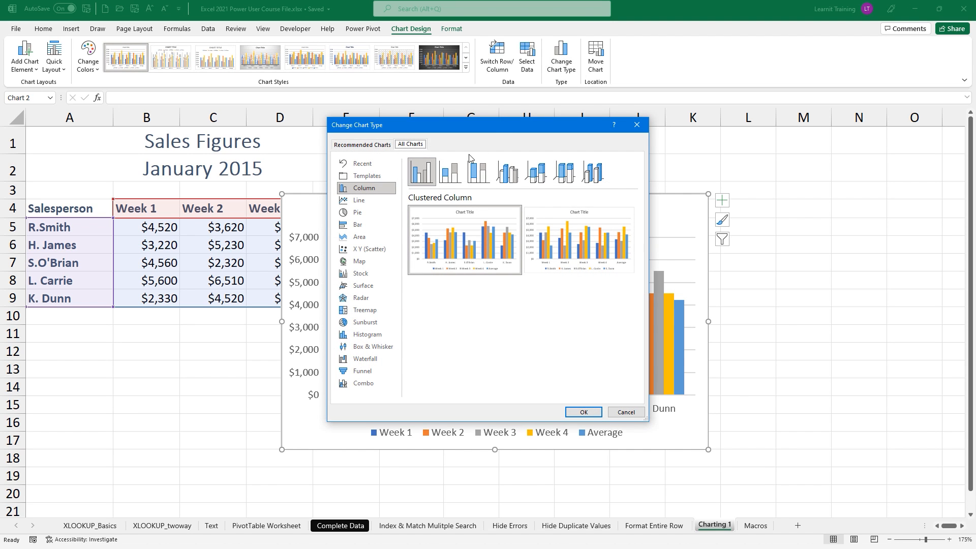
click(364, 387)
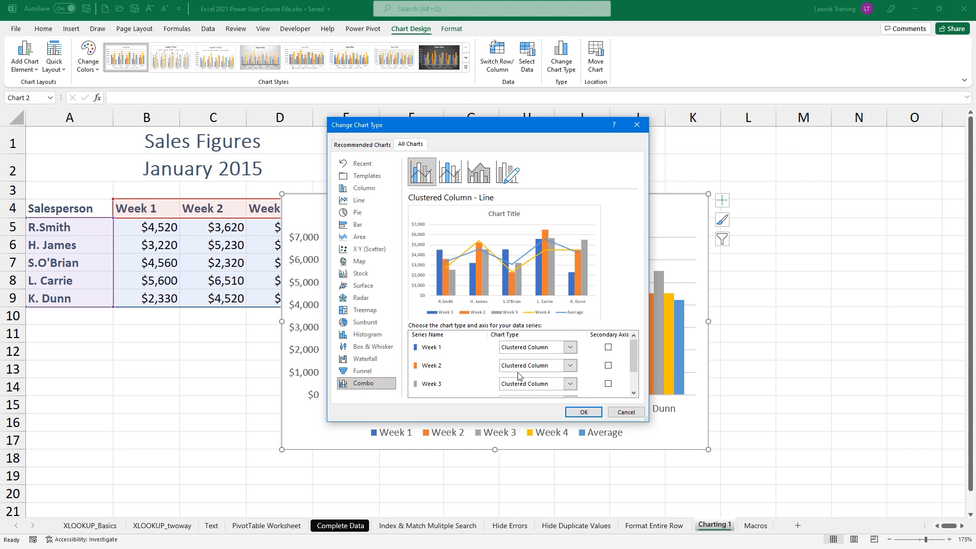
scroll(630, 354, down, 2)
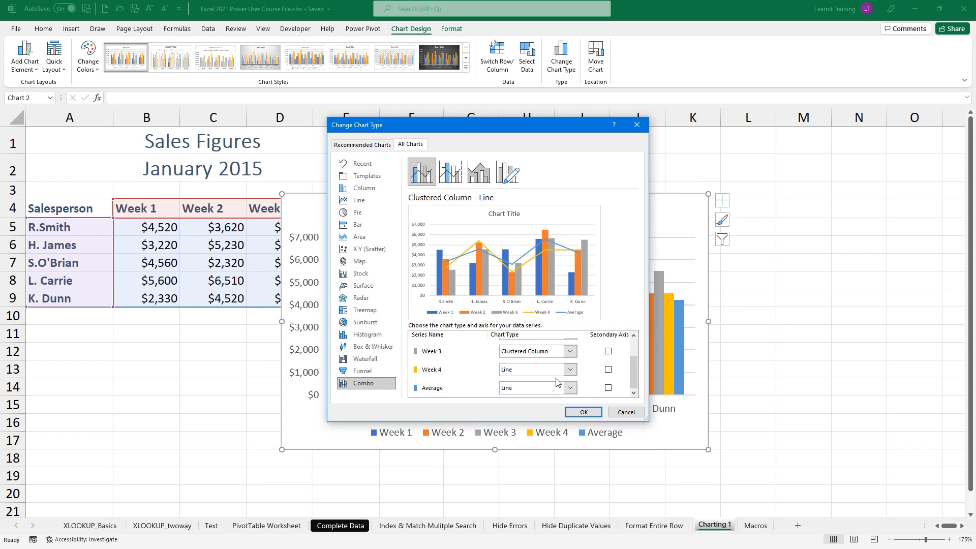
click(571, 370)
click(513, 171)
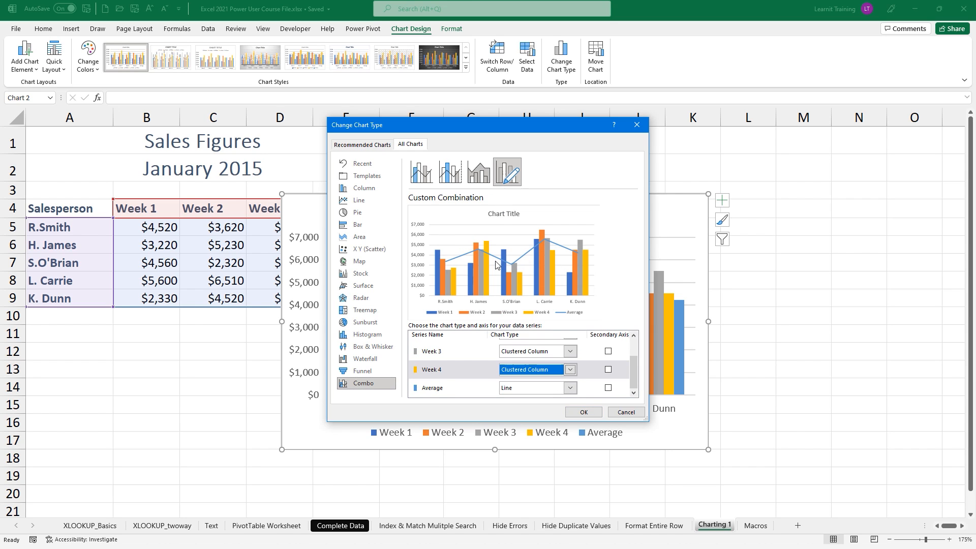
click(583, 412)
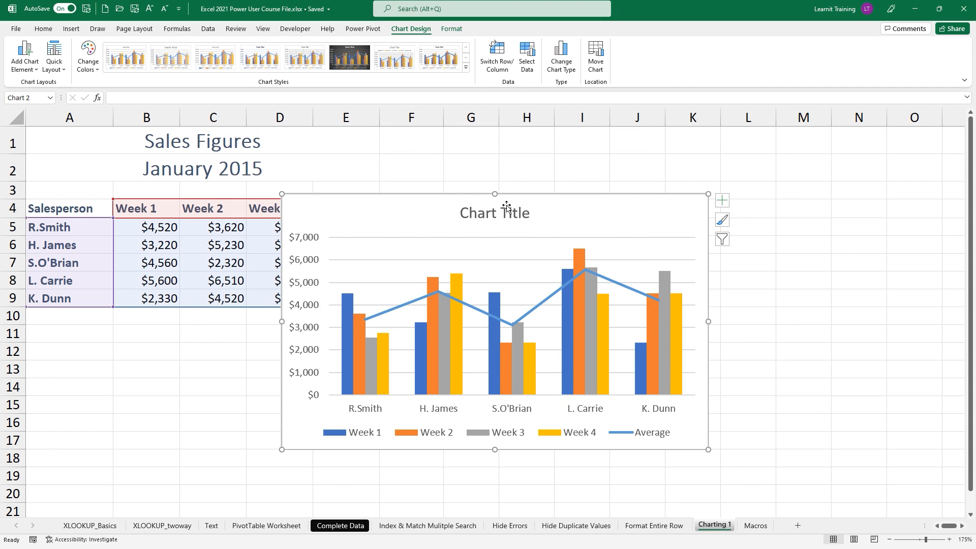
drag(514, 194, 725, 182)
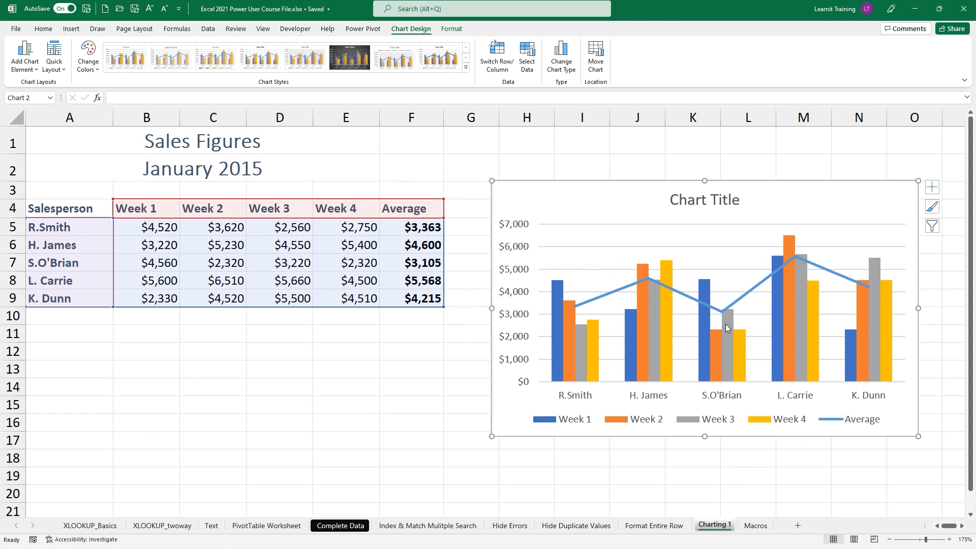
mouse_move(726, 324)
- Remove the chart title and the gridlines from the combo chart
click(934, 189)
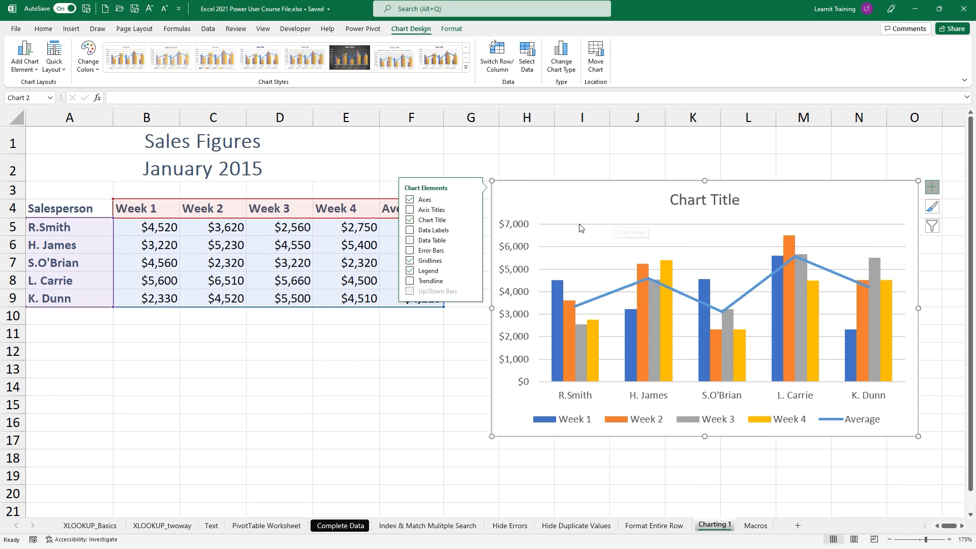
click(410, 220)
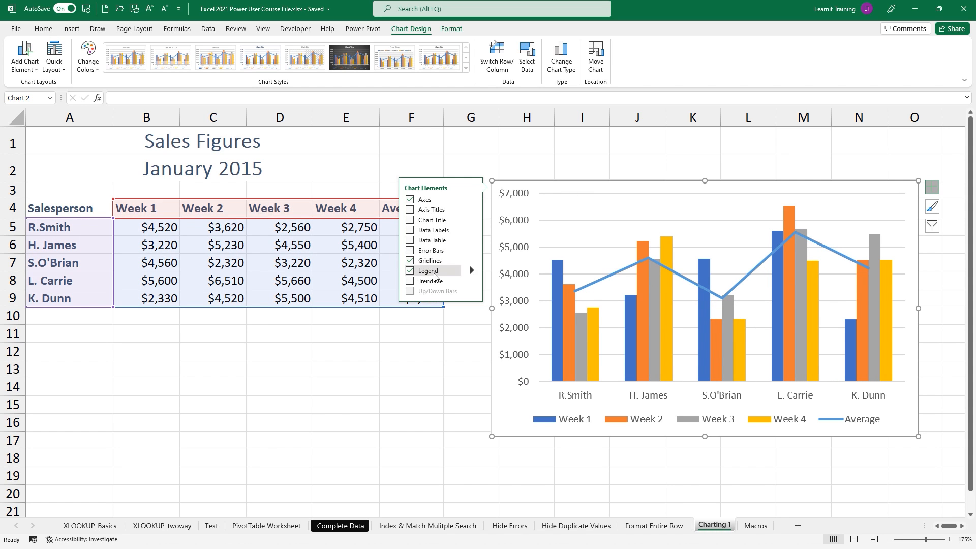
click(410, 262)
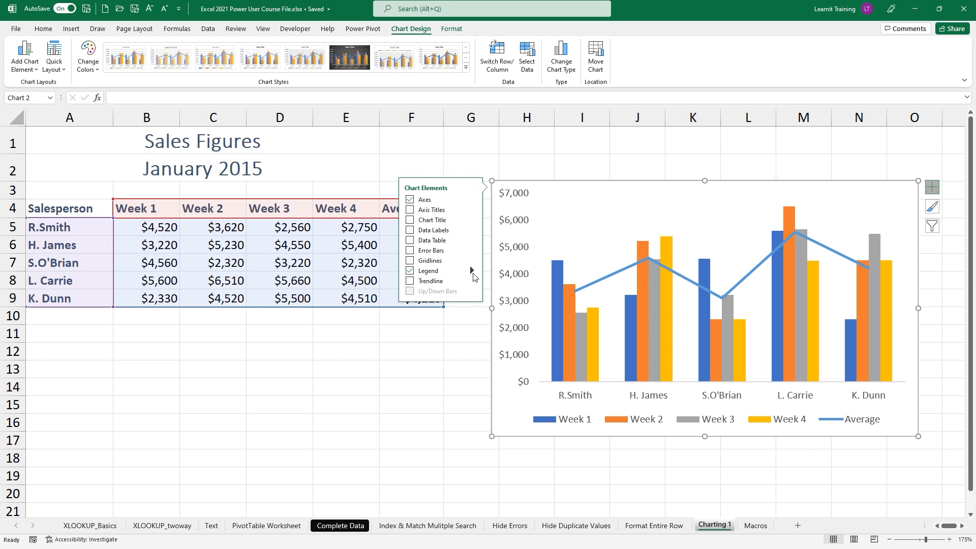
- Place the chart legend at the top and try out a data table beneath the chart
click(472, 274)
click(495, 287)
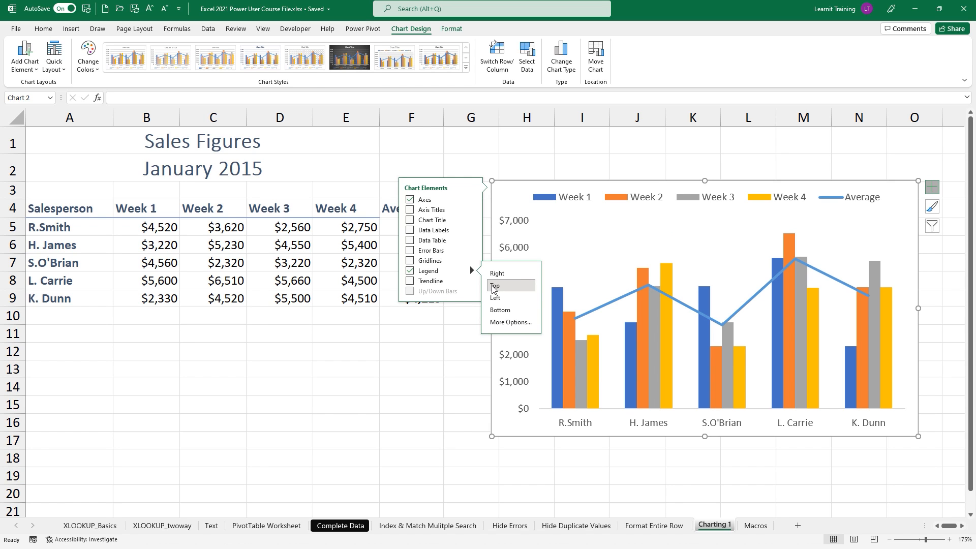
click(410, 241)
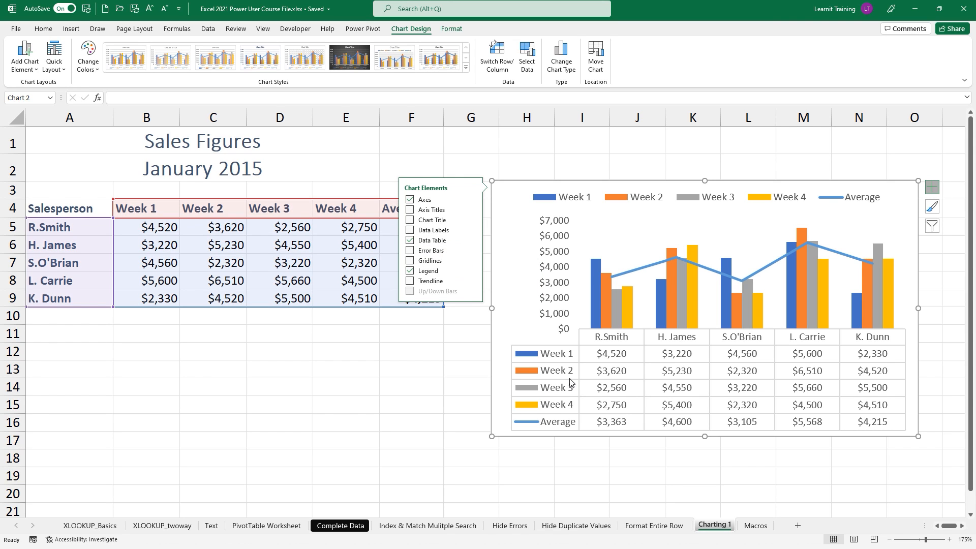
click(409, 242)
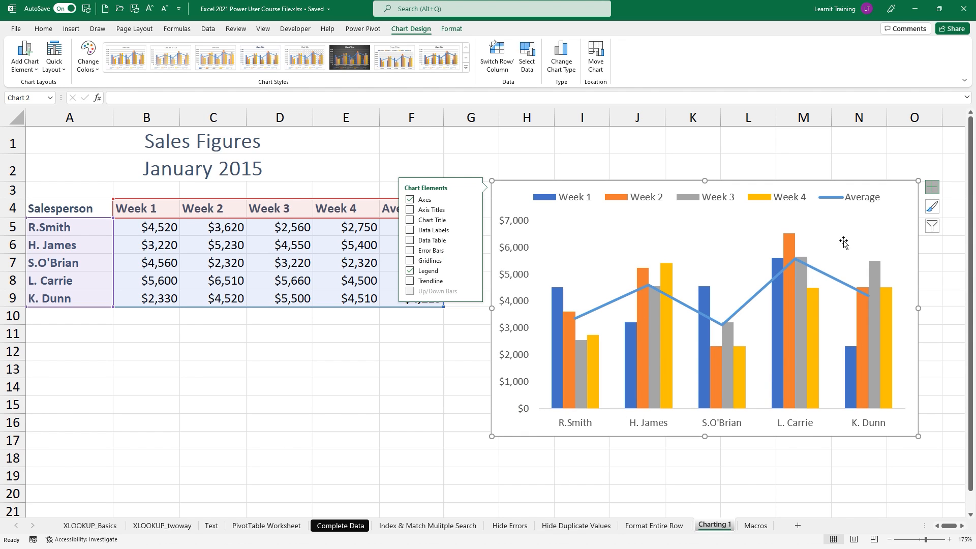
- Apply the second chart style in the style gallery to the combo chart
click(932, 208)
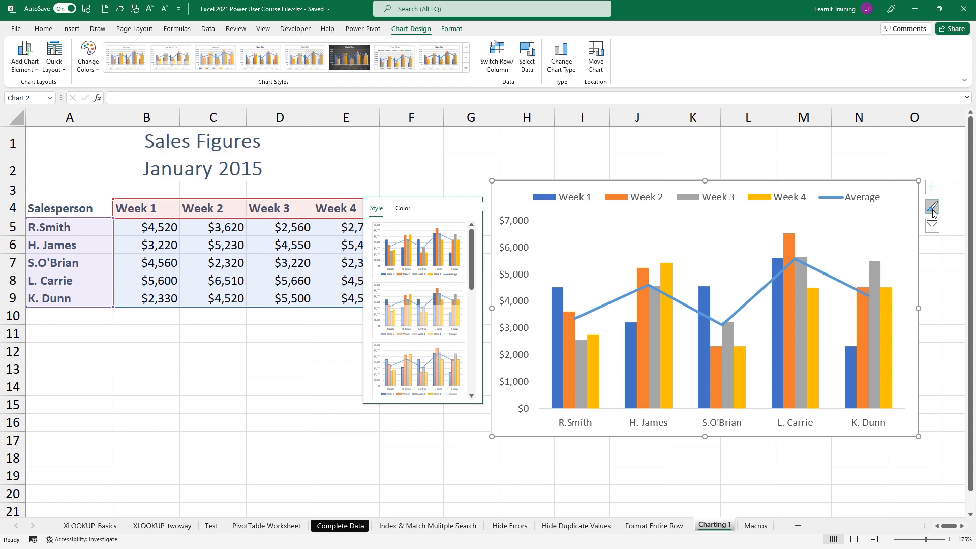
click(446, 298)
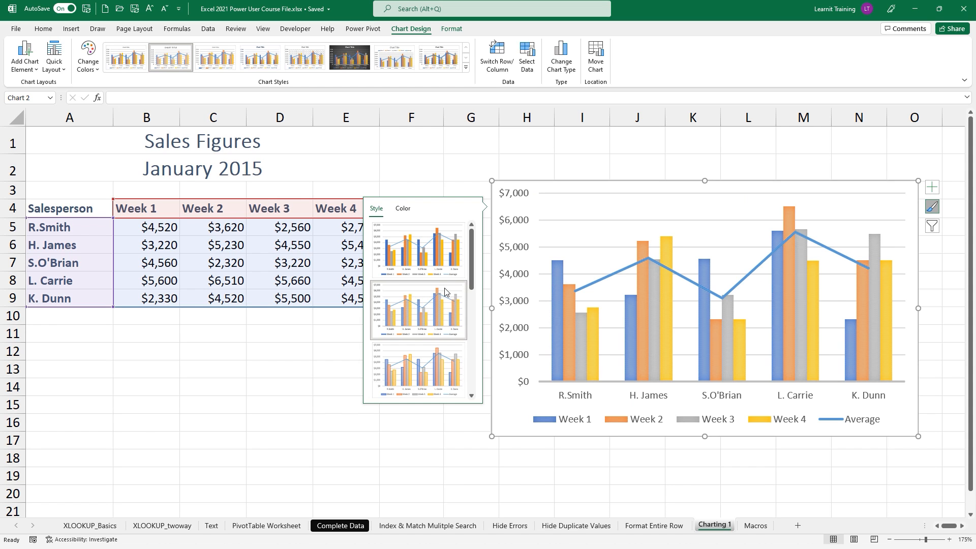
- Apply the third chart style to the combo chart and recolor it with the dark-to-light green monochromatic palette
click(414, 355)
click(399, 211)
scroll(468, 307, down, 5)
click(453, 337)
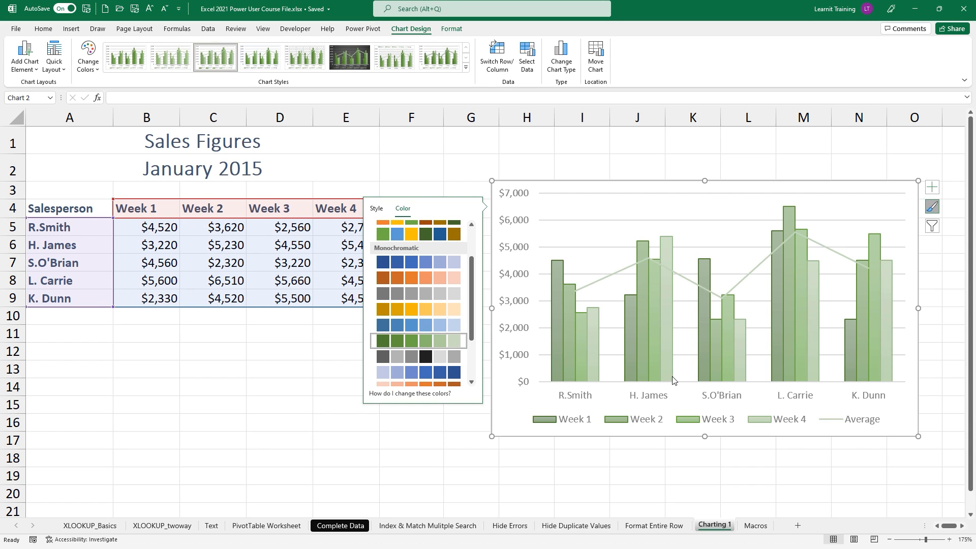
- Filter the Average series out of the combo chart, and include it in the chart again
click(933, 227)
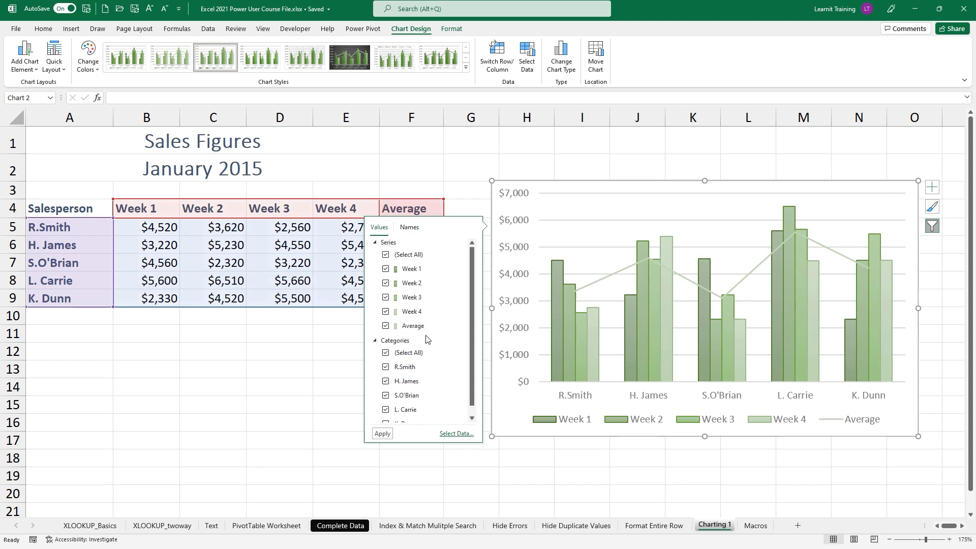
click(385, 326)
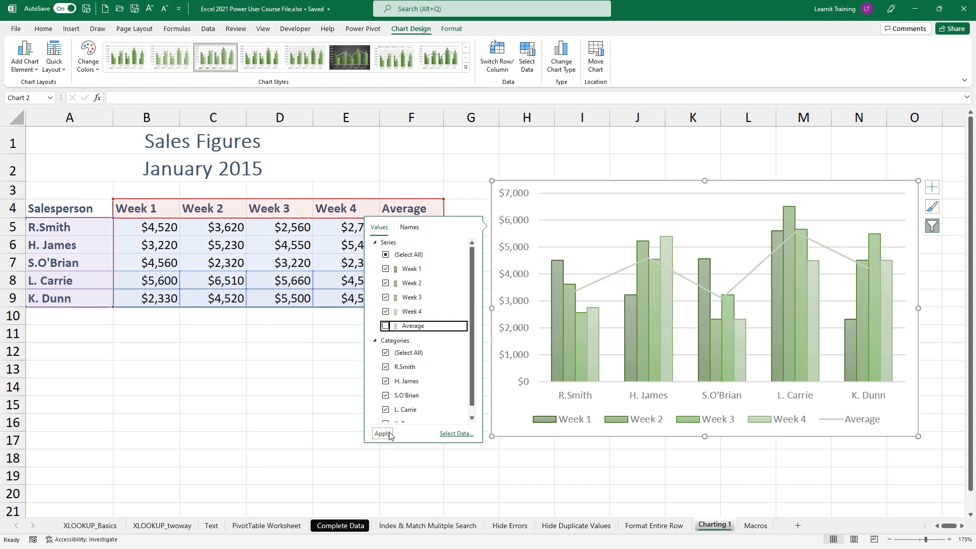
click(382, 433)
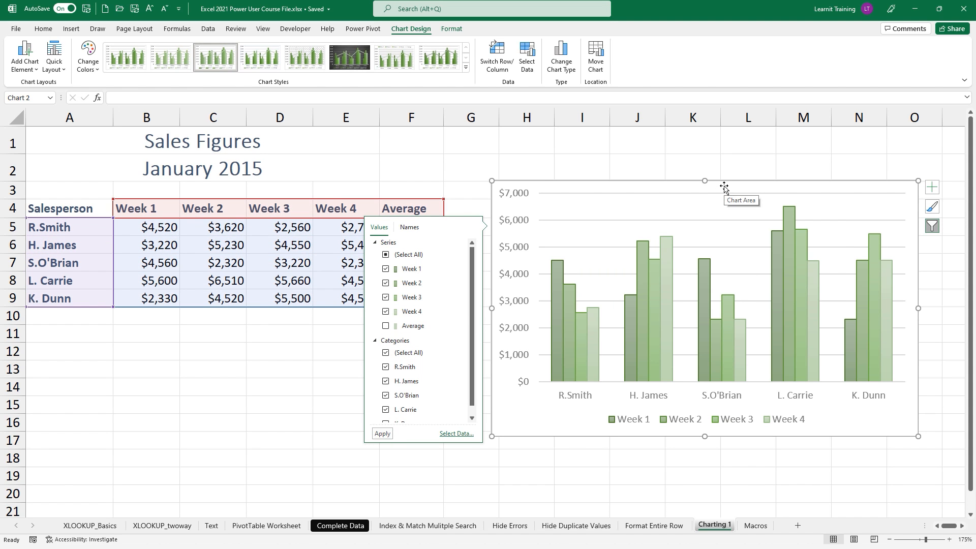
click(386, 326)
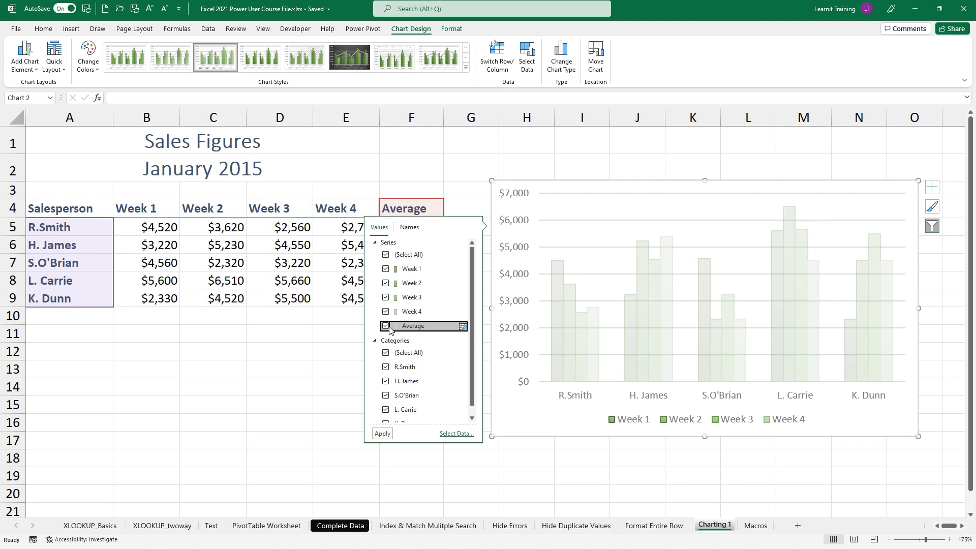
click(383, 434)
click(618, 170)
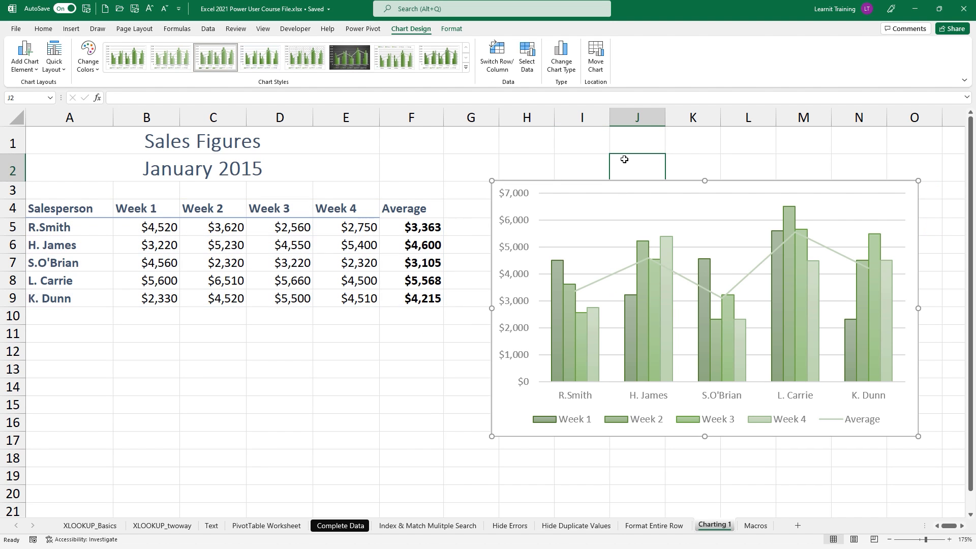
- Copy the whole combo chart to the clipboard
click(615, 183)
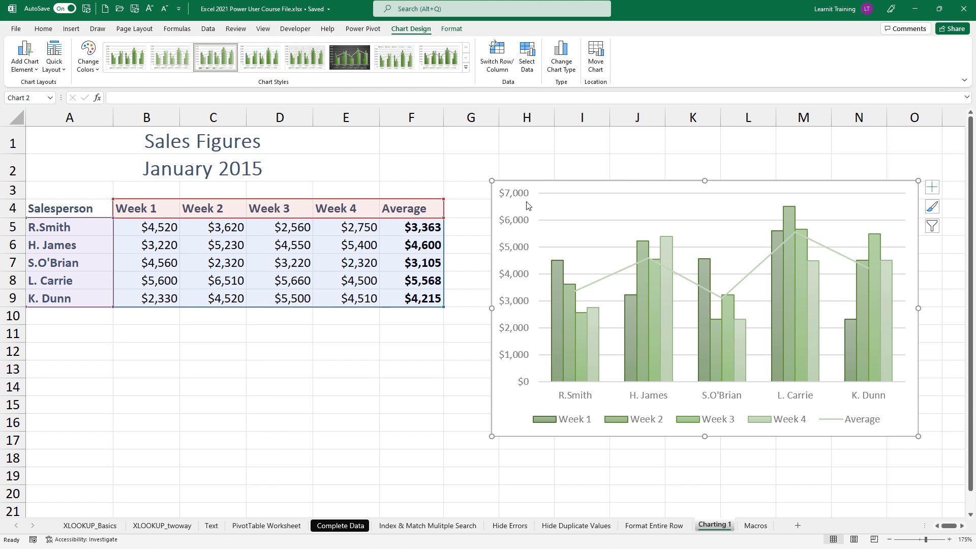
mouse_move(567, 267)
click(45, 29)
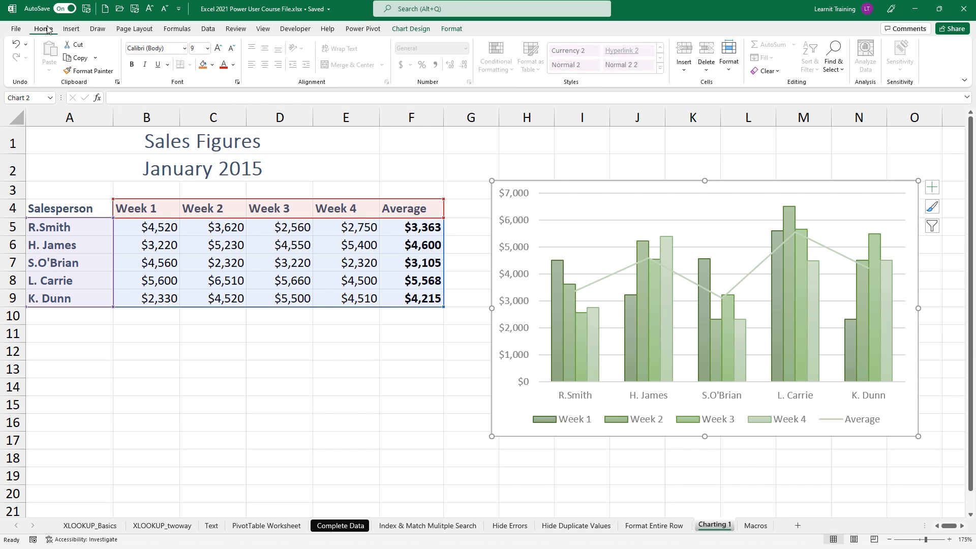
click(78, 60)
- Switch to the PowerPoint presentation and add a Title and Bullets slide after the Module 2 slide
drag(191, 548, 243, 111)
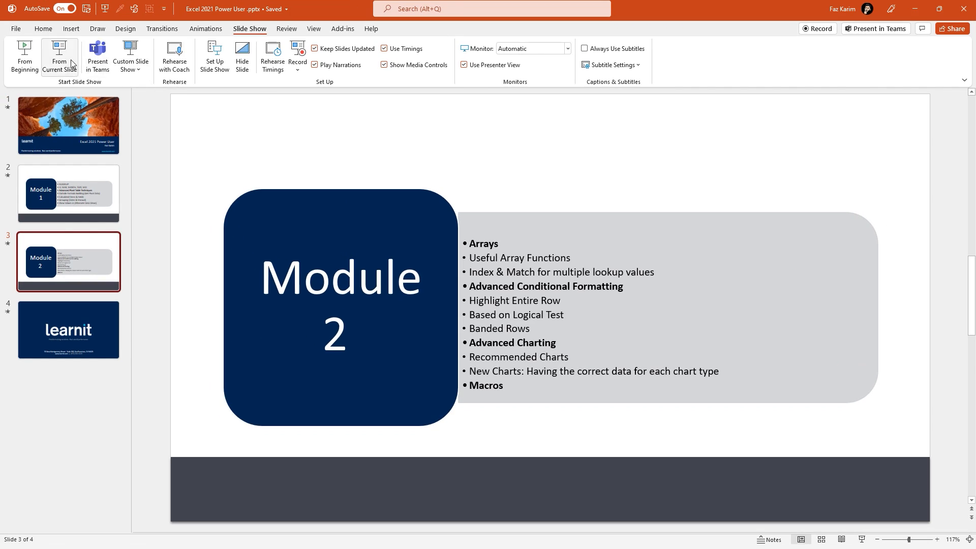
click(71, 28)
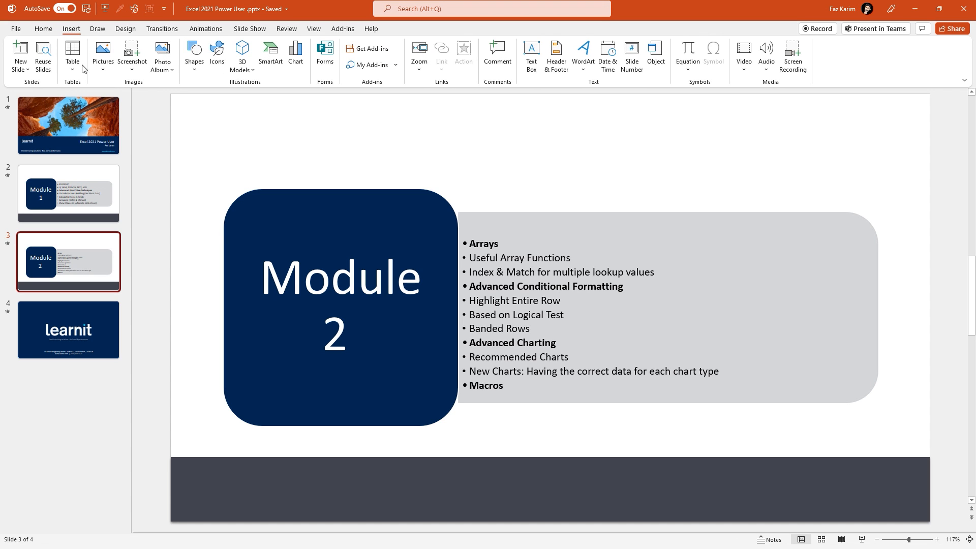
click(29, 72)
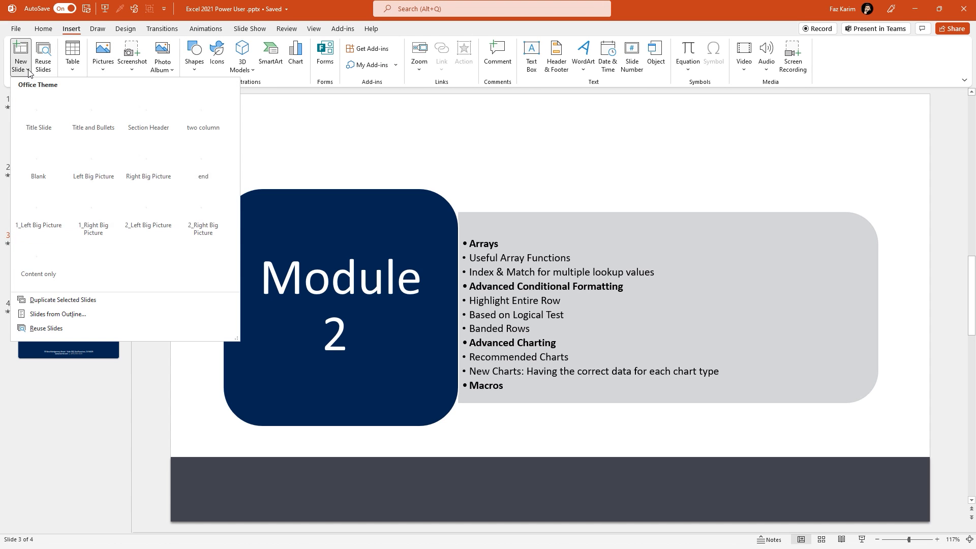
click(84, 112)
- Paste the chart into the new slide's content placeholder using the destination theme and linked data
click(312, 208)
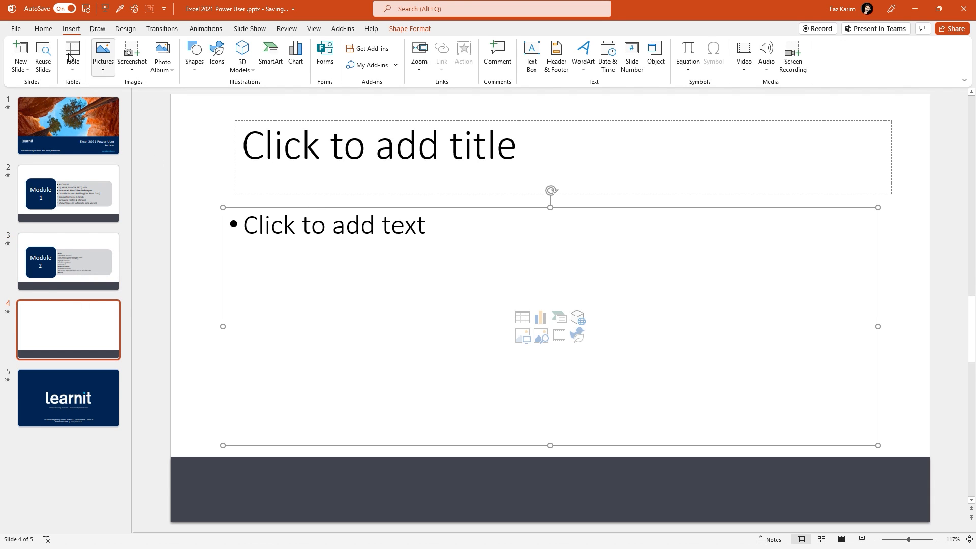
click(40, 32)
click(49, 67)
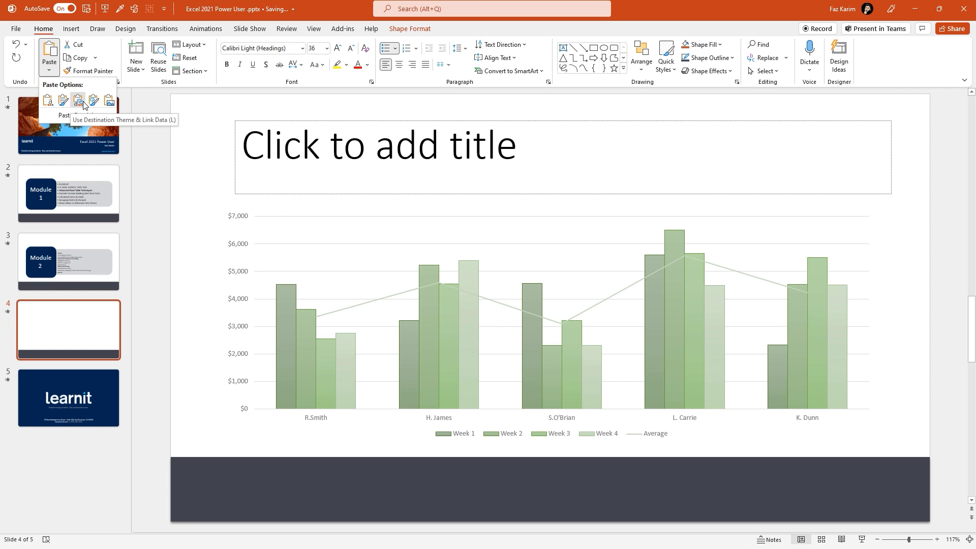
click(79, 101)
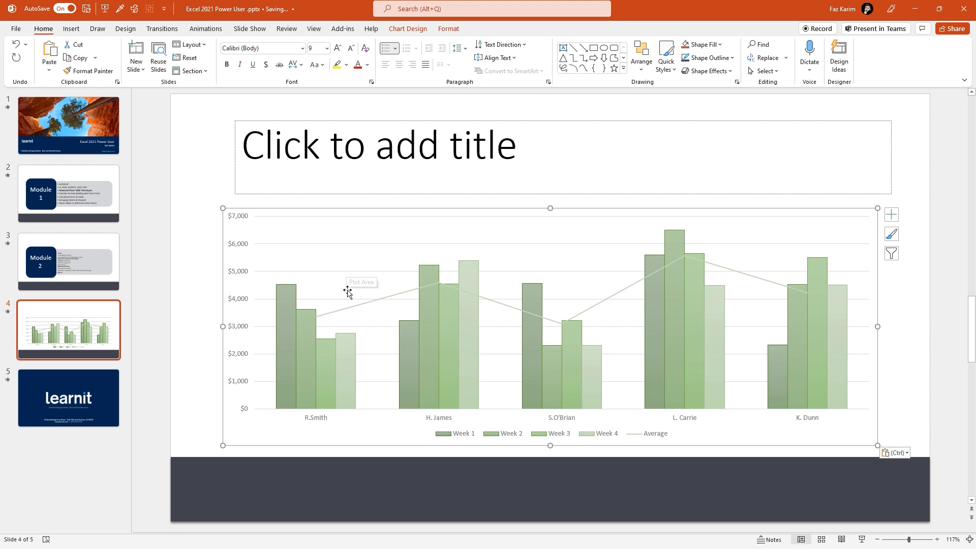
- Arrange the PowerPoint and Excel windows side by side, and set the Week 1 figure in B5 to 2000
drag(686, 7, 2, 153)
click(610, 132)
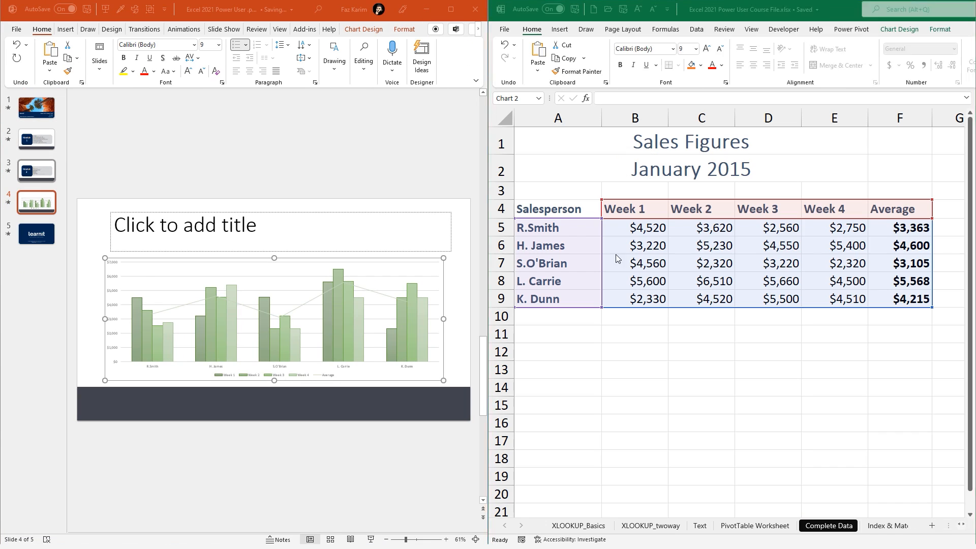
click(649, 231)
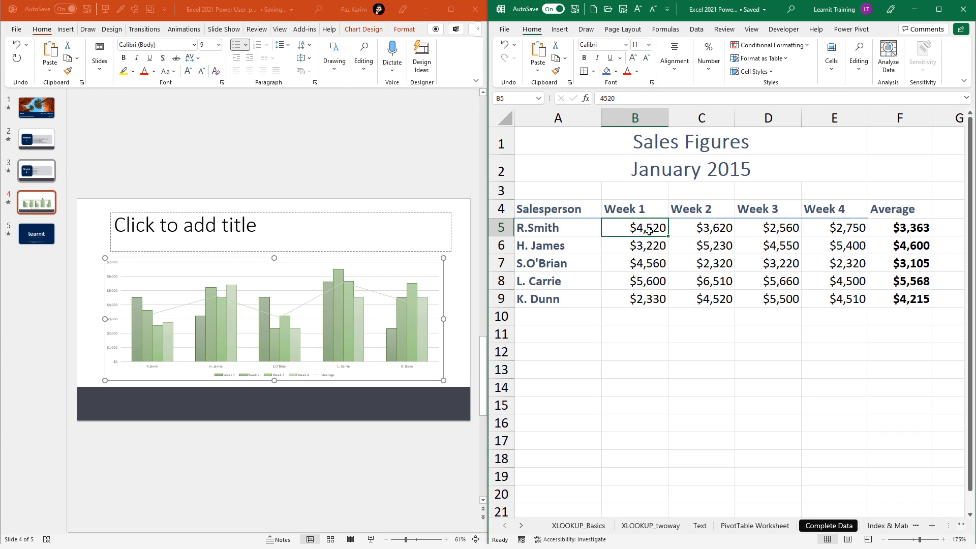
text(2000)
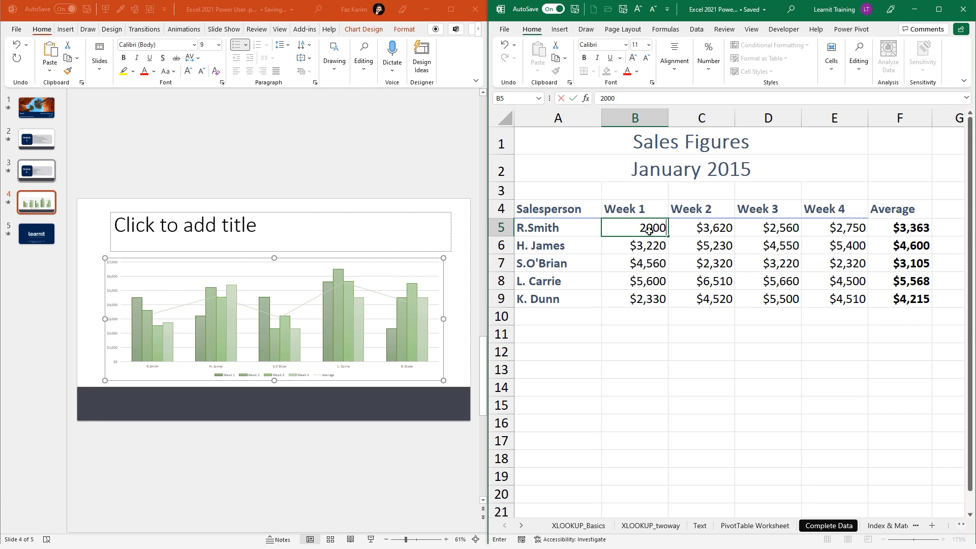
key(Return)
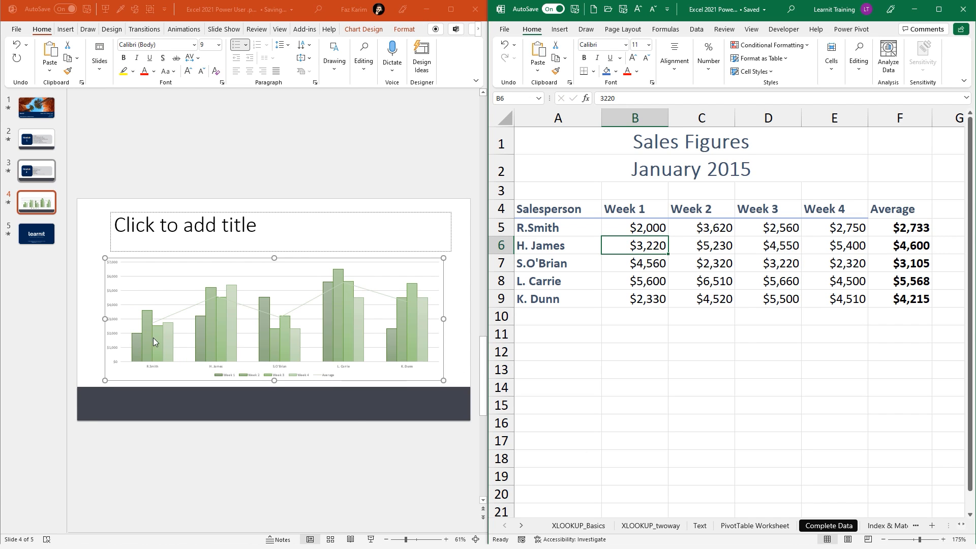
- Set the Week 2 figure in C7 to 1000 and the Week 3 figure in D9 to 300
click(717, 270)
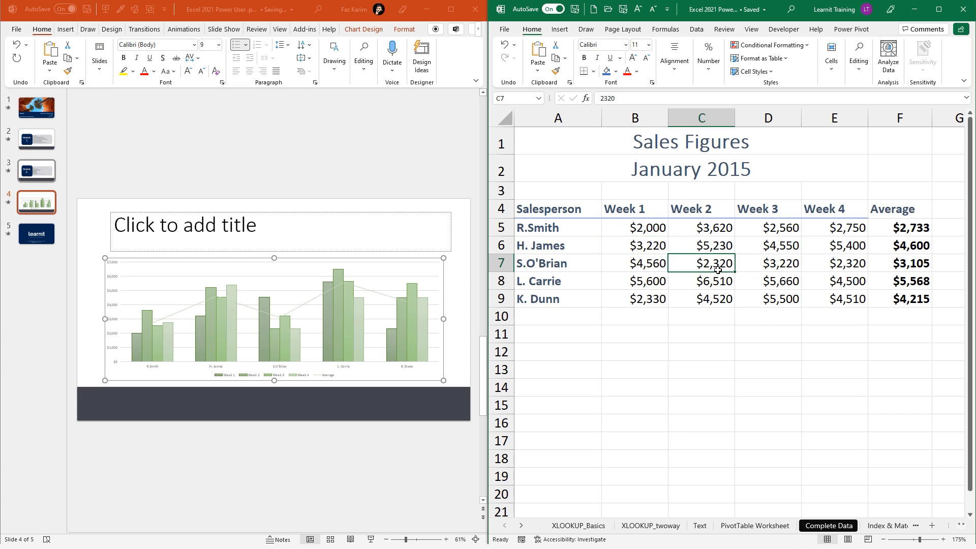
text(1000)
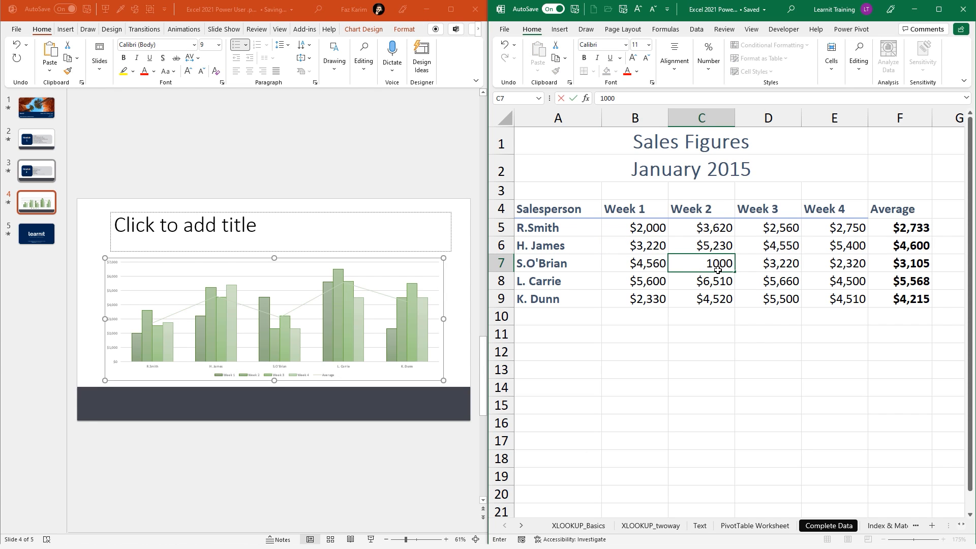
key(Return)
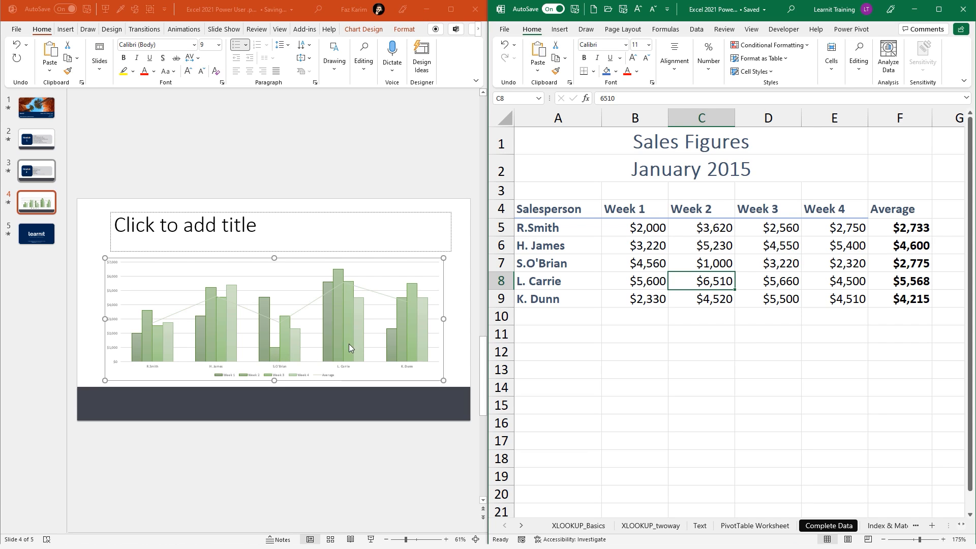
click(898, 229)
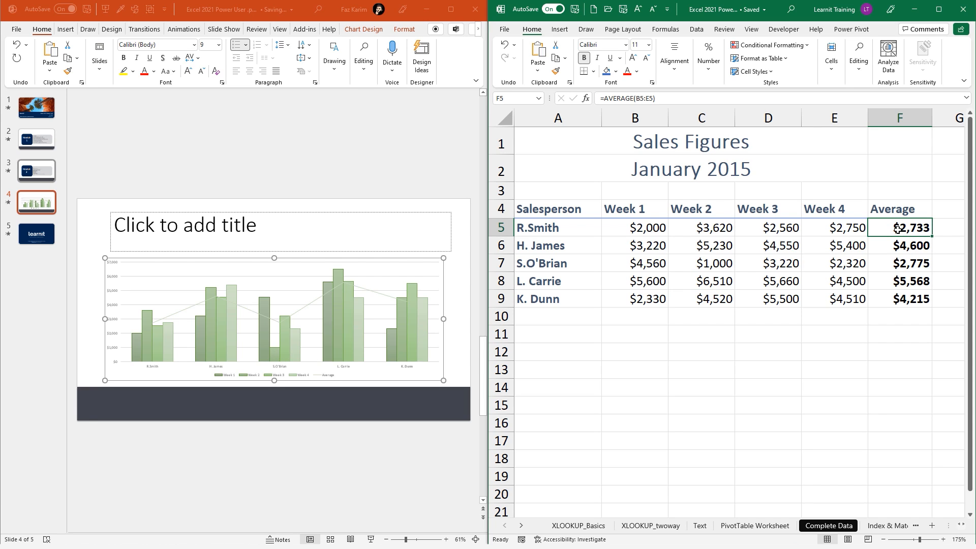
click(794, 300)
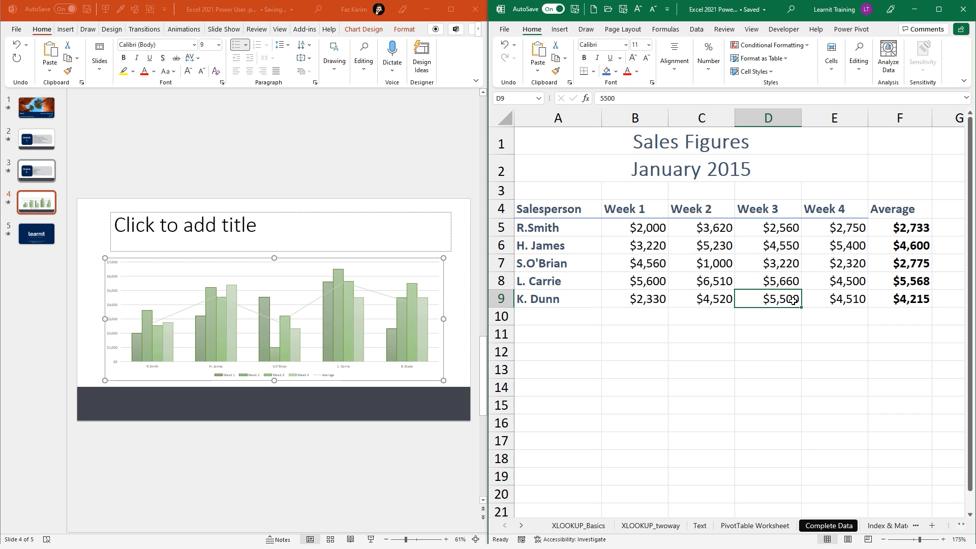
text(300)
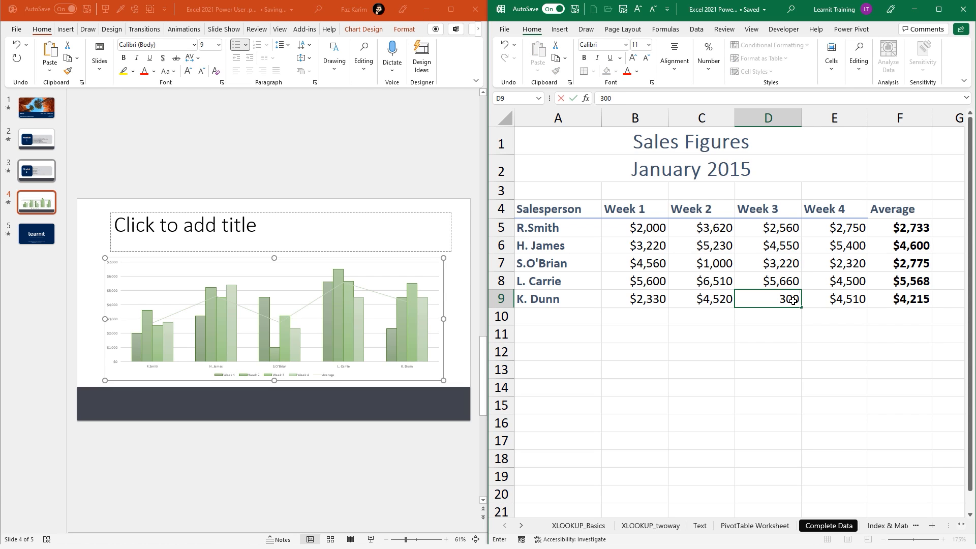
key(Return)
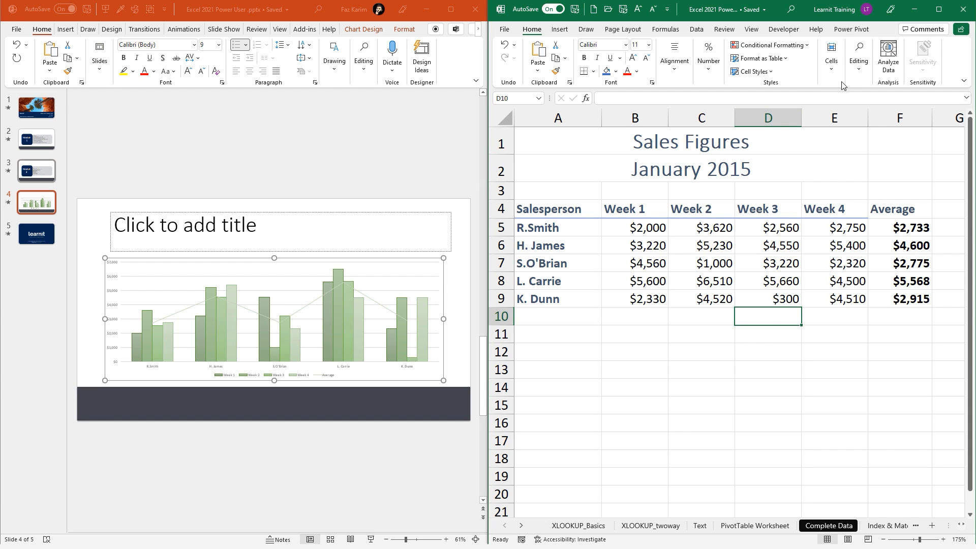
- Maximize the Excel window and apply the first chart style to the combo chart
click(949, 11)
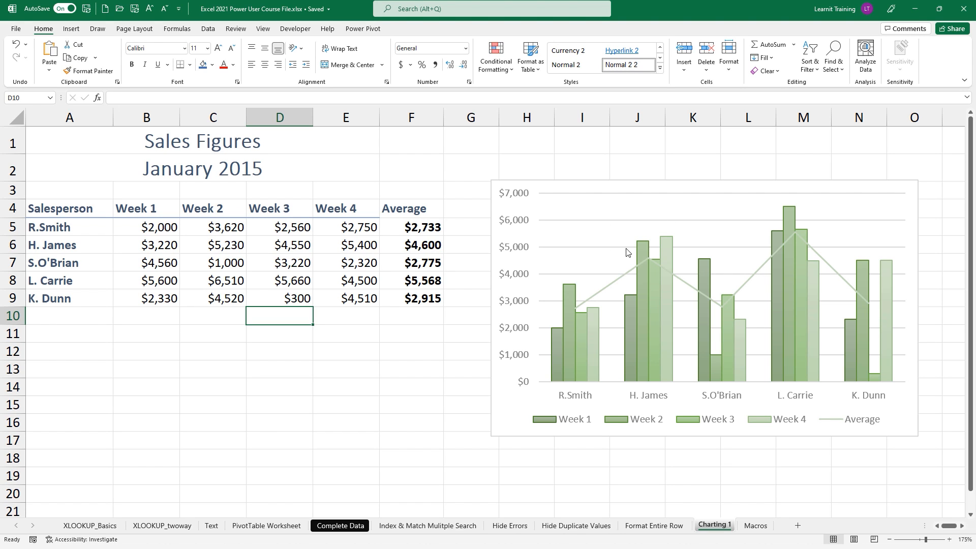
click(791, 210)
click(934, 208)
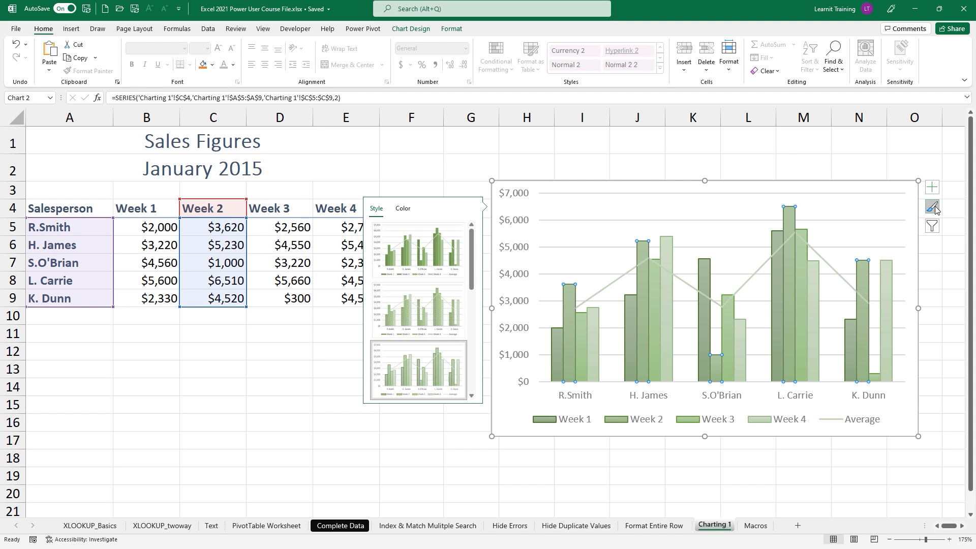
click(418, 250)
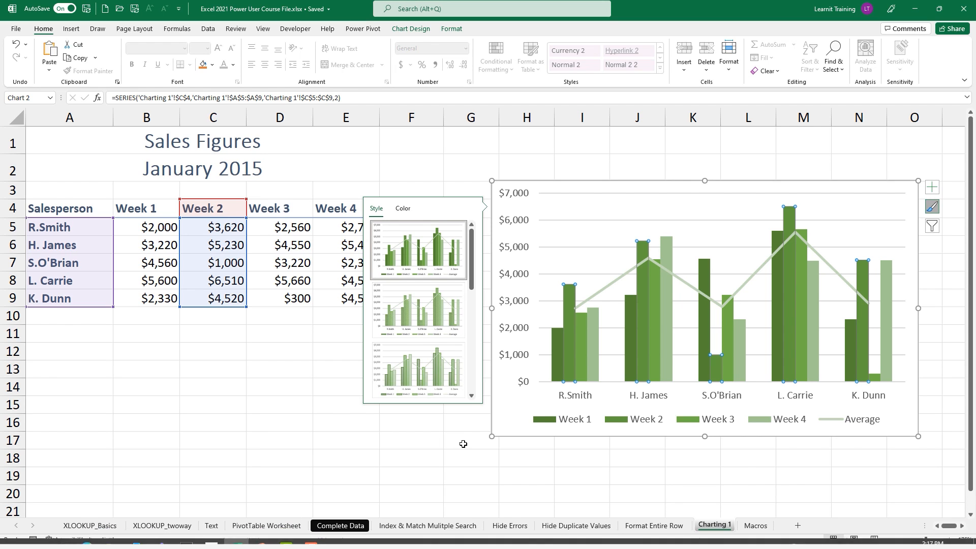
- Select the Average column of the sales table, cells F4 to F9
click(300, 299)
drag(406, 209, 416, 300)
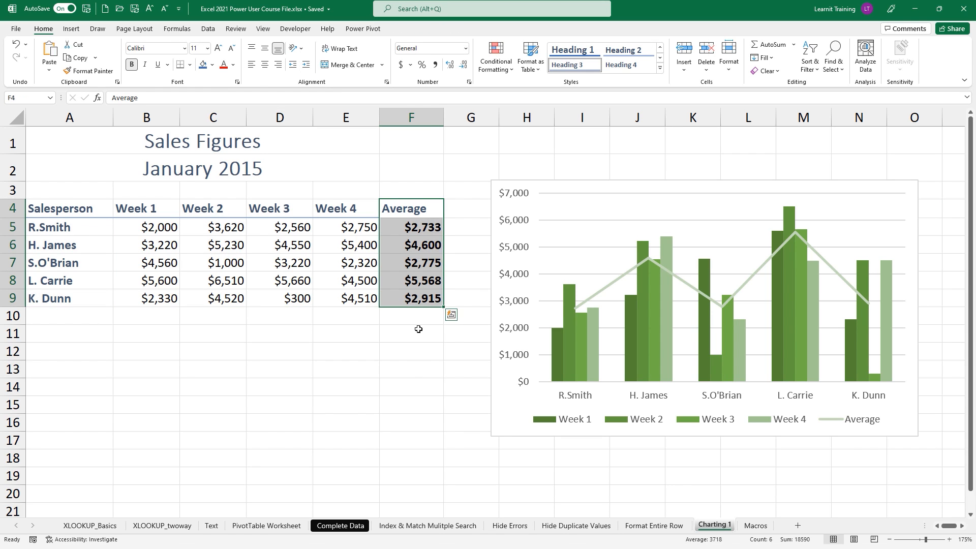
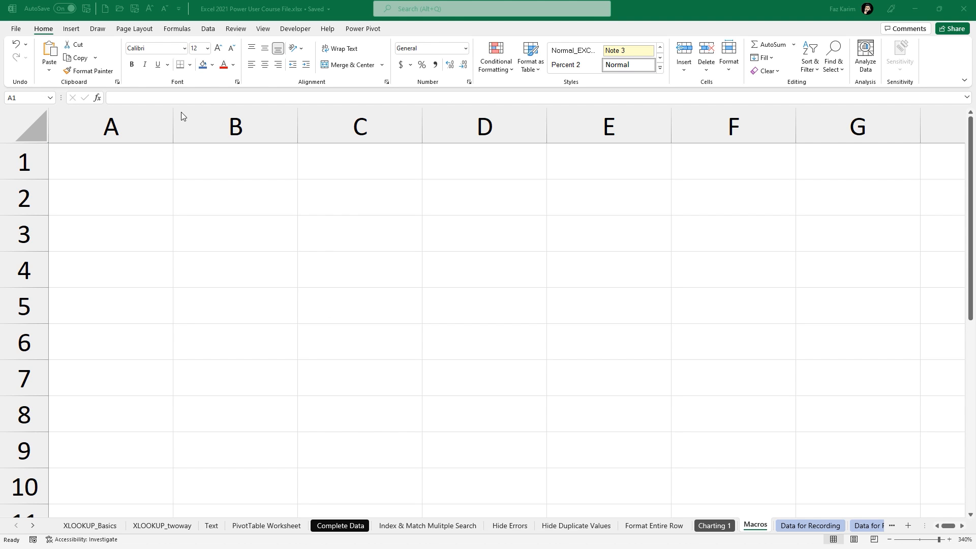
- Turn off the Developer tab in the ribbon customization options
click(19, 29)
click(19, 29)
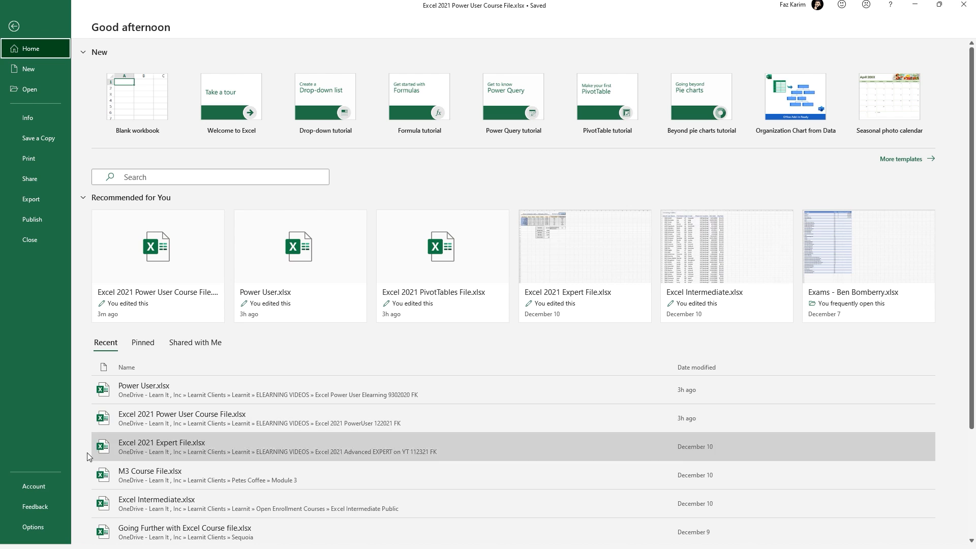
click(38, 529)
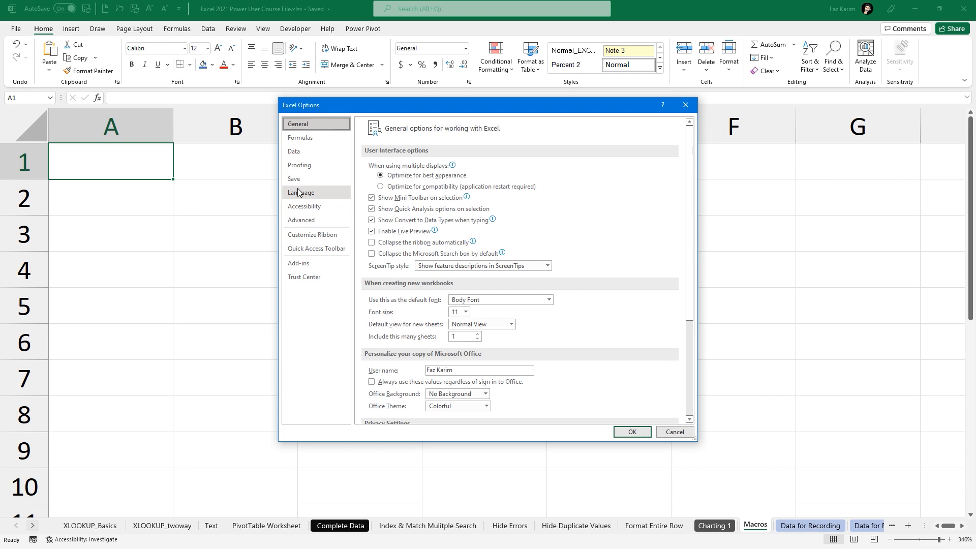
click(295, 237)
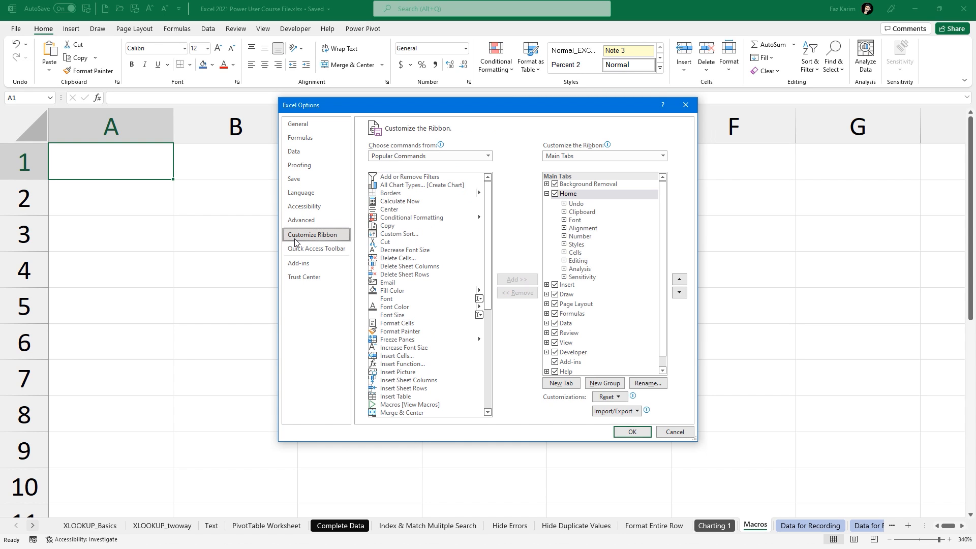
click(556, 355)
click(632, 432)
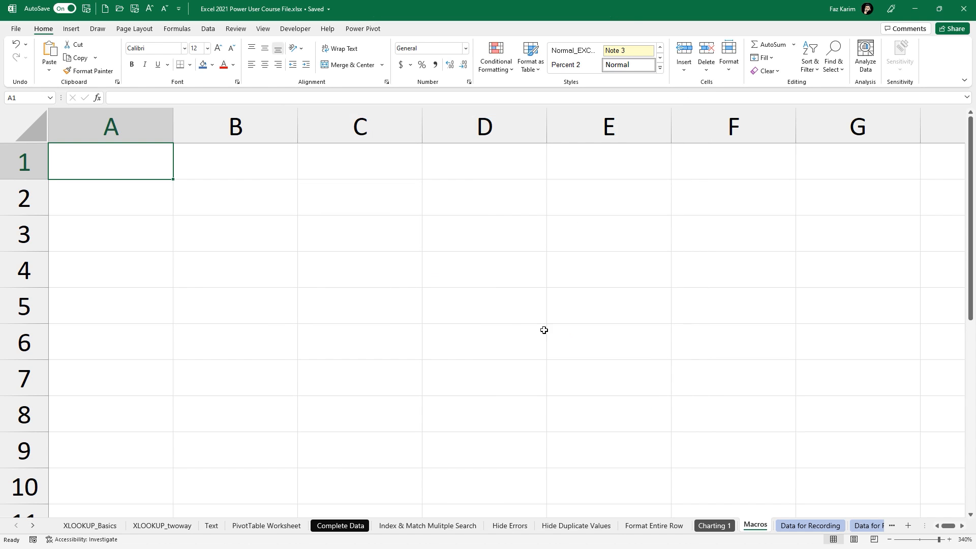
- Turn the Developer tab back on in the ribbon customization options and show its commands
click(11, 29)
click(21, 530)
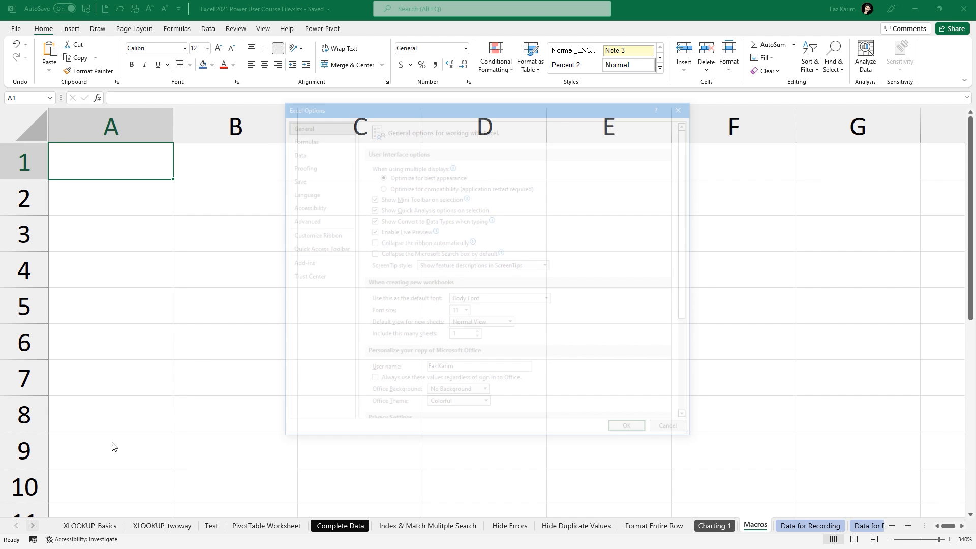
click(312, 235)
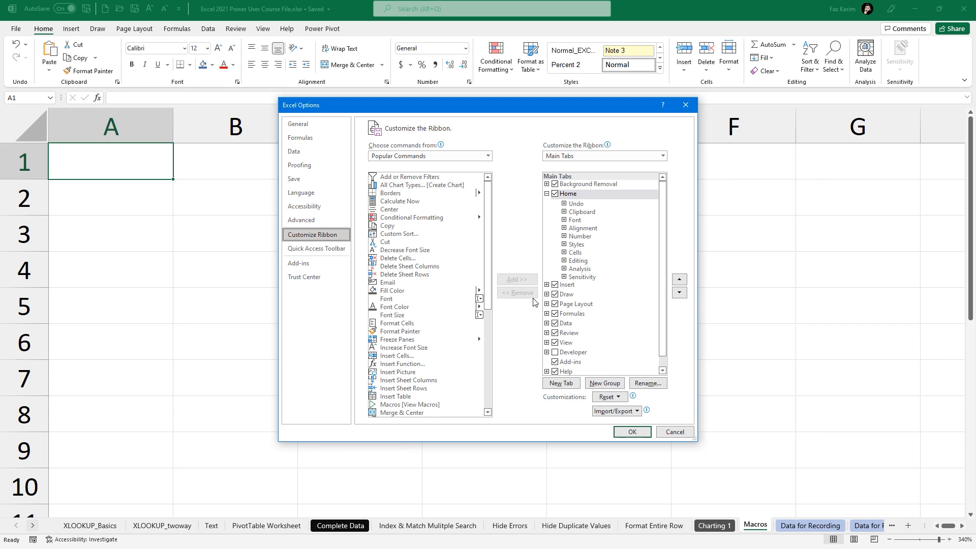
click(555, 352)
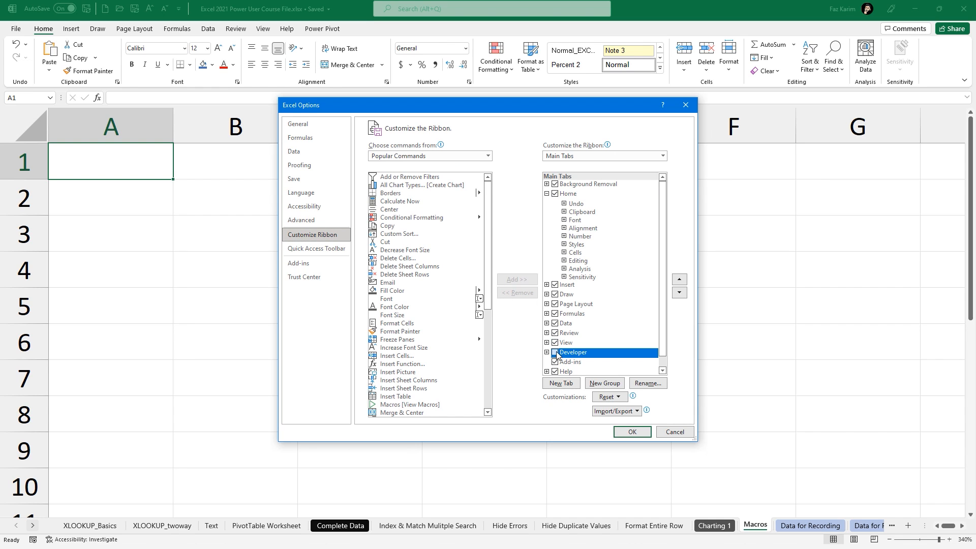
click(630, 432)
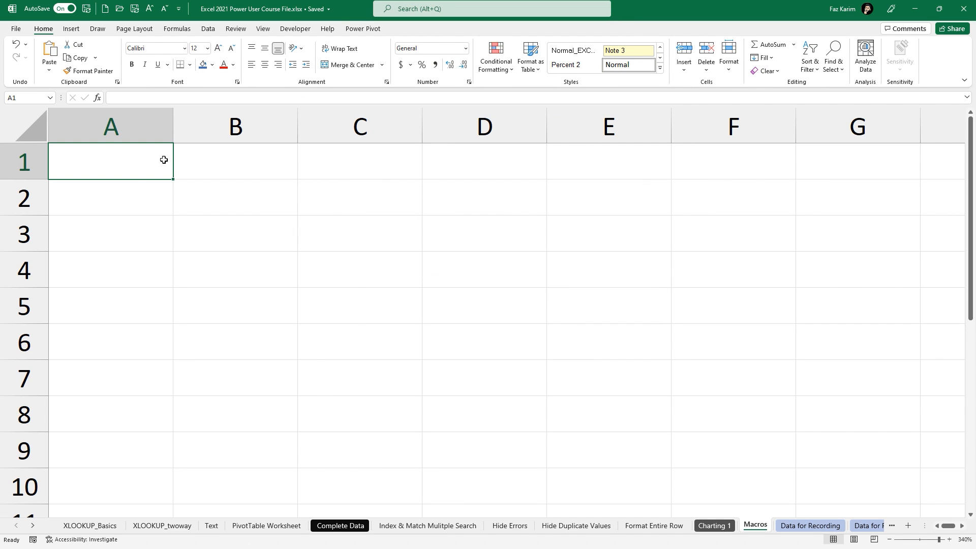
click(295, 28)
key(ctrl+2)
mouse_move(35, 29)
mouse_down()
mouse_move(127, 57)
mouse_move(170, 38)
mouse_move(152, 83)
mouse_move(166, 90)
mouse_up()
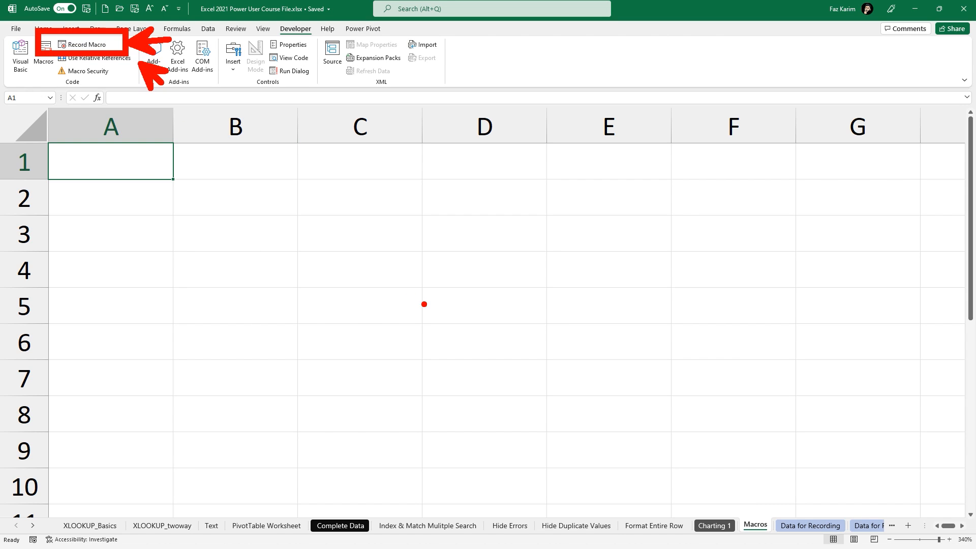
key(Escape)
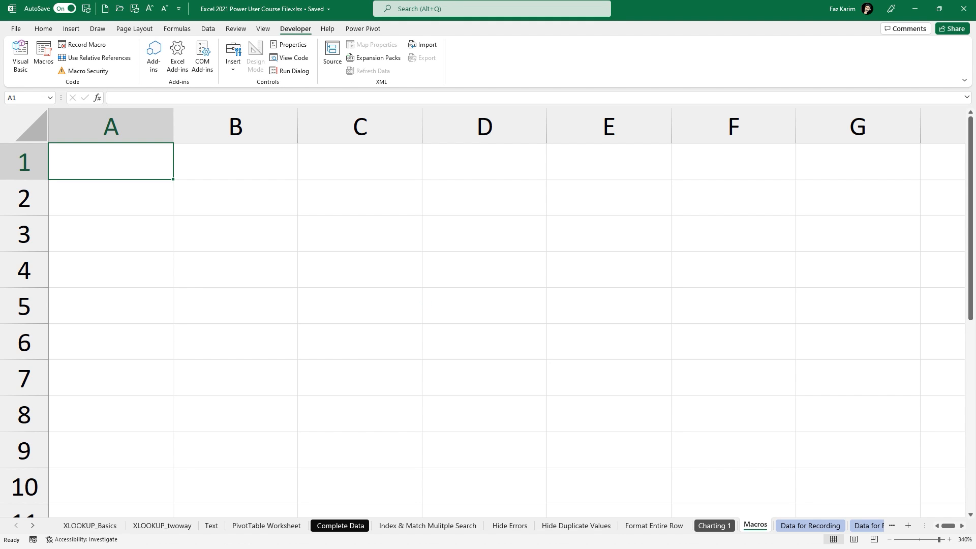
scroll(78, 206, up, 3)
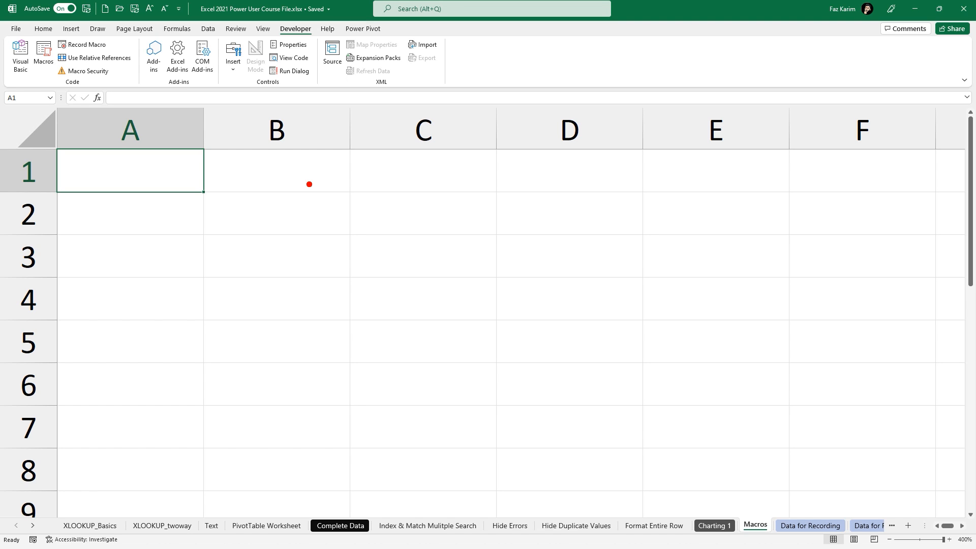
drag(212, 175, 278, 174)
mouse_move(47, 145)
mouse_down()
mouse_move(135, 189)
mouse_move(211, 203)
mouse_up()
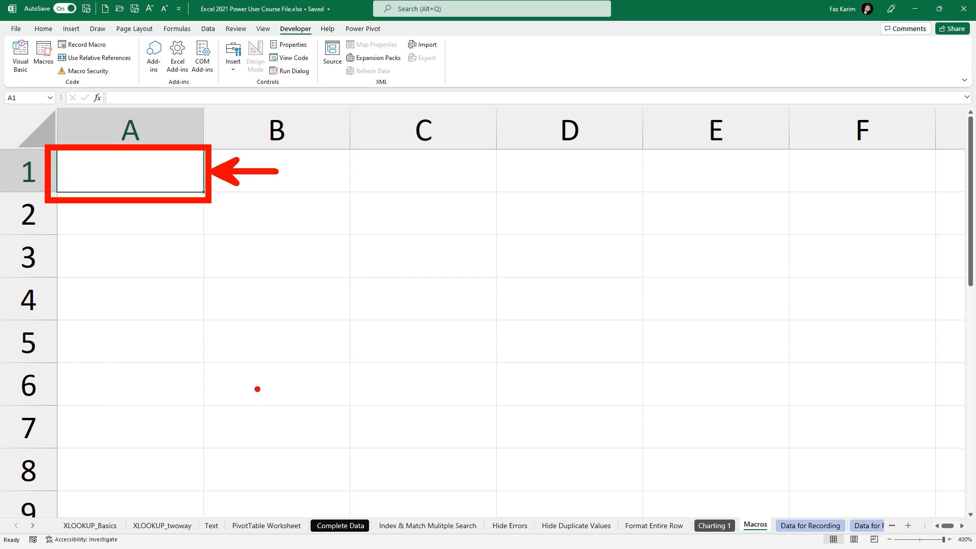
mouse_move(409, 367)
mouse_down()
mouse_move(415, 352)
mouse_move(360, 163)
mouse_move(252, 116)
mouse_move(162, 144)
mouse_move(189, 134)
mouse_up()
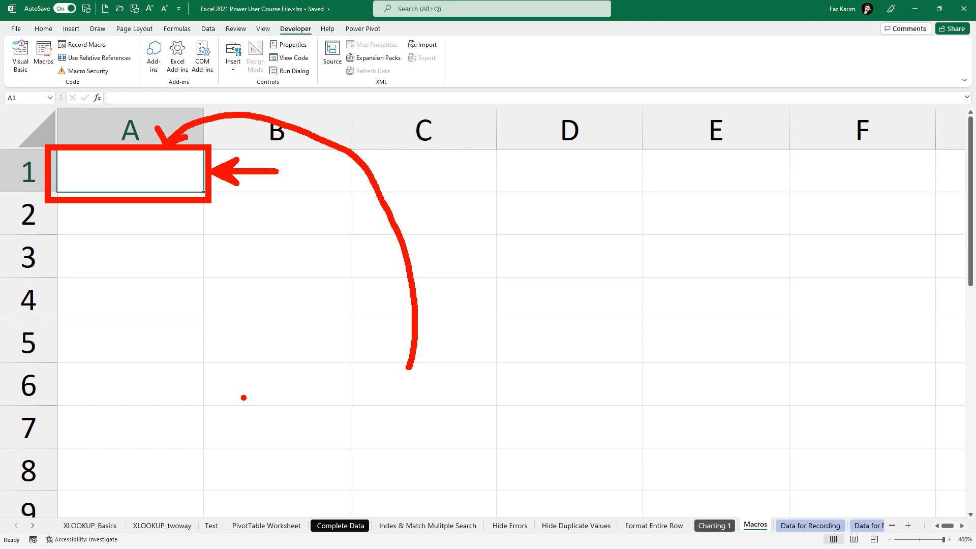
key(Escape)
click(551, 341)
drag(554, 341, 556, 263)
mouse_move(482, 310)
mouse_down()
mouse_move(527, 353)
mouse_move(660, 381)
mouse_up()
mouse_move(628, 330)
mouse_down()
mouse_move(616, 252)
mouse_move(288, 264)
mouse_move(104, 216)
mouse_move(91, 185)
mouse_move(112, 201)
mouse_up()
click(87, 204)
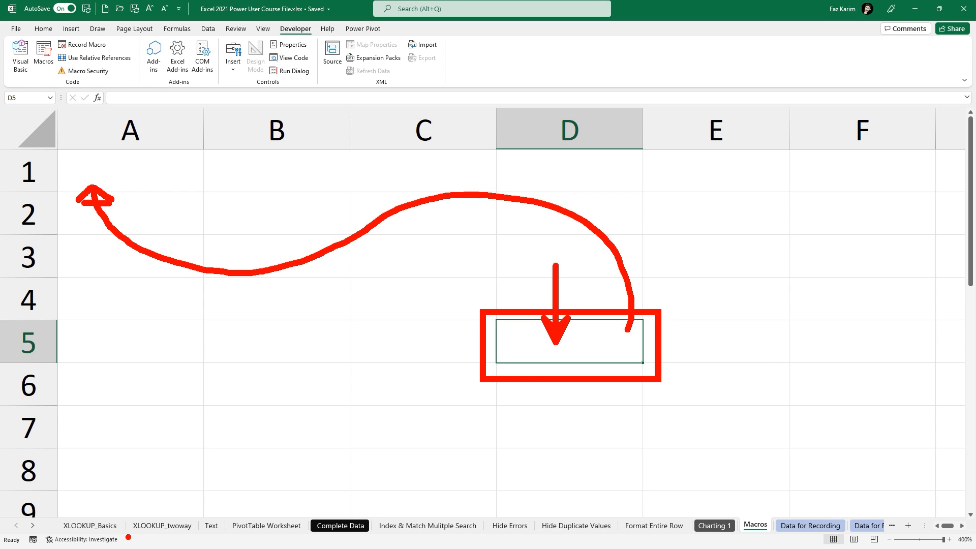
key(e)
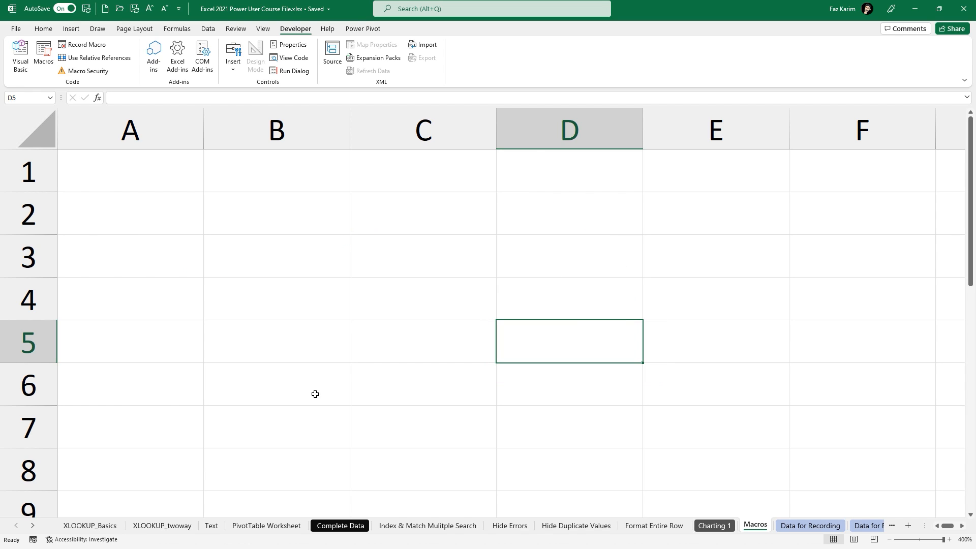
- Turn on relative references for macro recording
mouse_move(38, 42)
mouse_down()
mouse_move(138, 74)
mouse_move(168, 109)
mouse_up()
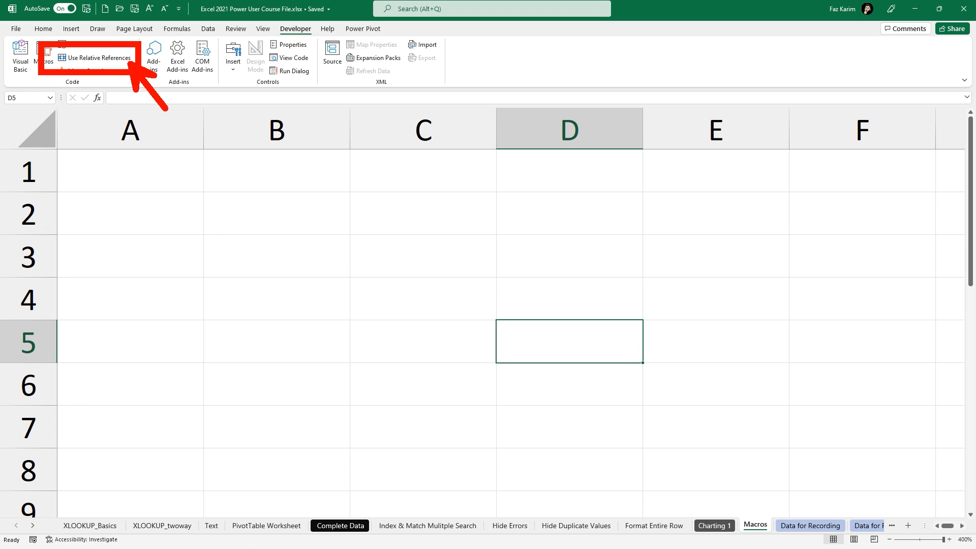
key(e)
click(119, 58)
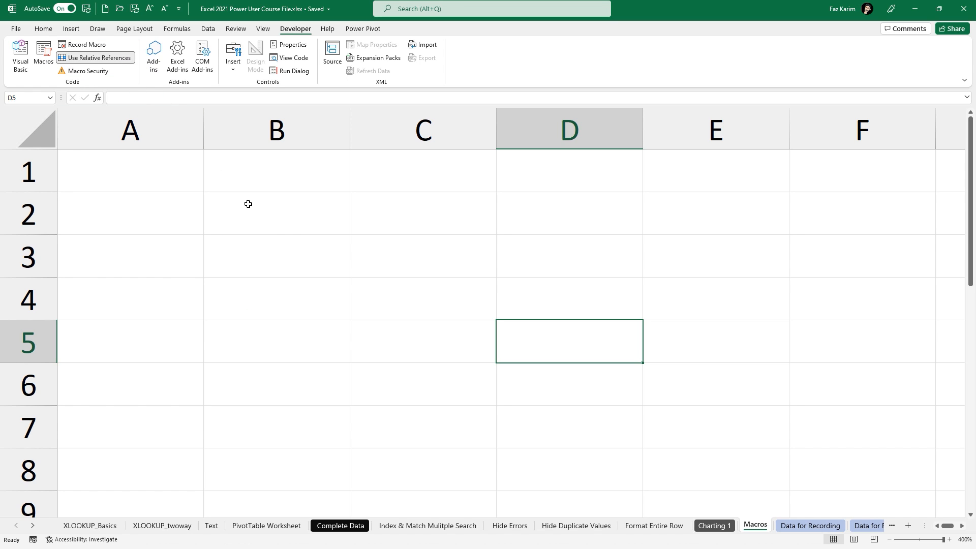
mouse_move(535, 327)
mouse_down()
mouse_move(558, 297)
mouse_move(534, 289)
mouse_move(534, 269)
mouse_up()
mouse_move(489, 315)
mouse_down()
mouse_move(515, 336)
mouse_move(592, 363)
mouse_move(654, 371)
mouse_up()
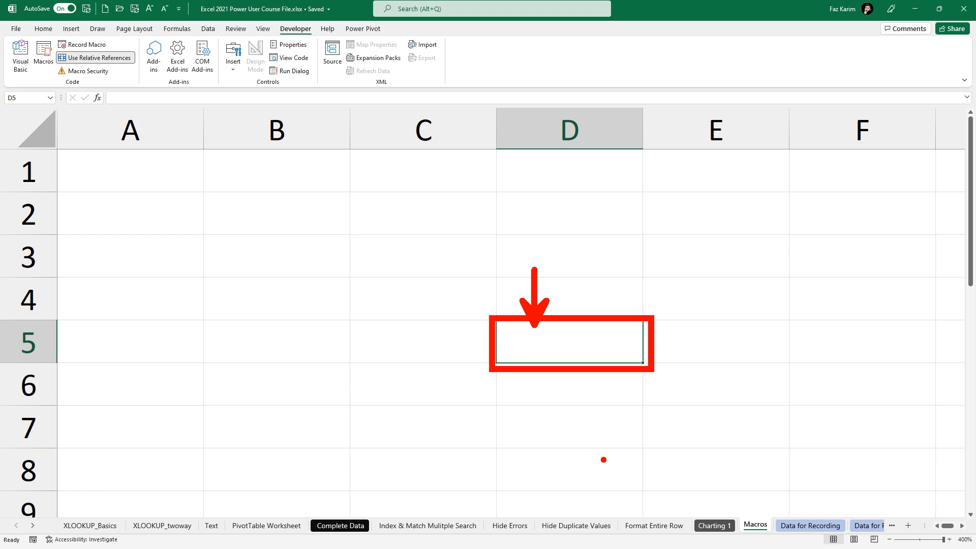
drag(204, 192, 234, 224)
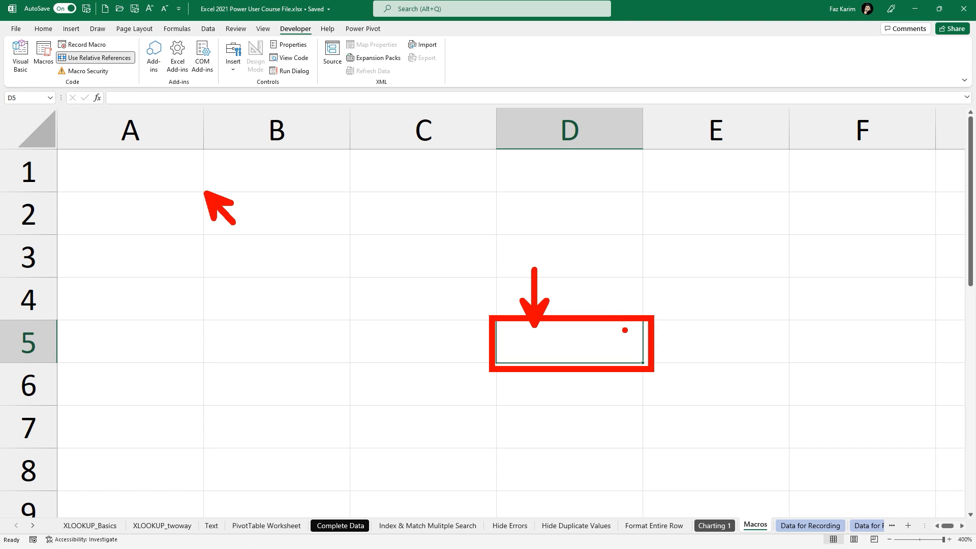
drag(625, 320, 634, 290)
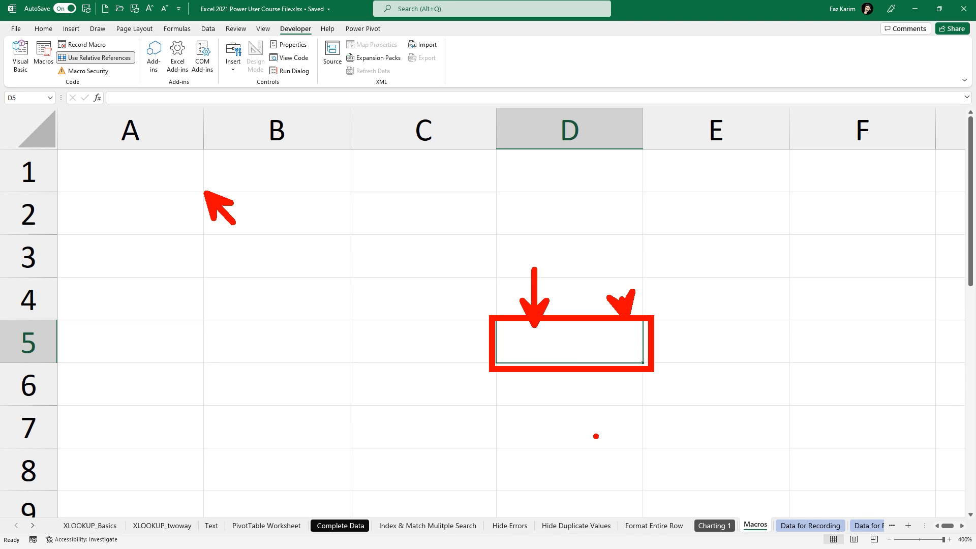
click(563, 348)
key(Escape)
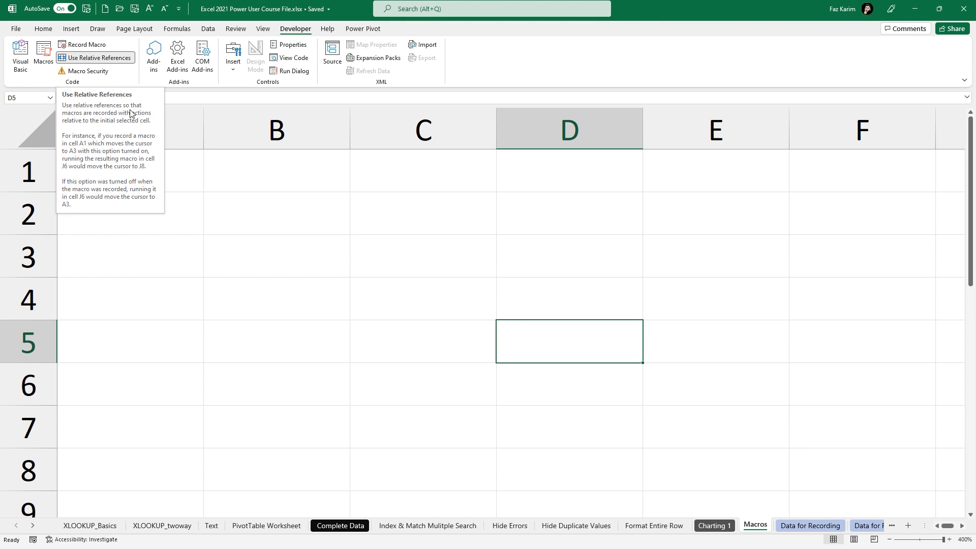
- Start recording a macro from A1 named myFirstMacro, with shortcut Ctrl+Shift+F, stored in This Workbook and described as myfirstmacro
key(ctrl+Home)
click(85, 57)
click(83, 45)
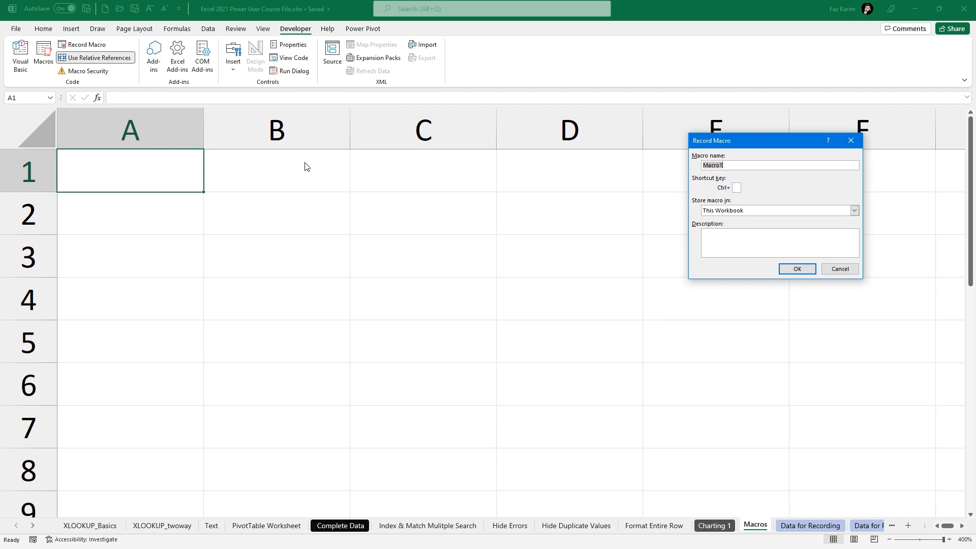
text(myFirstMacro)
click(738, 188)
text(F)
click(720, 214)
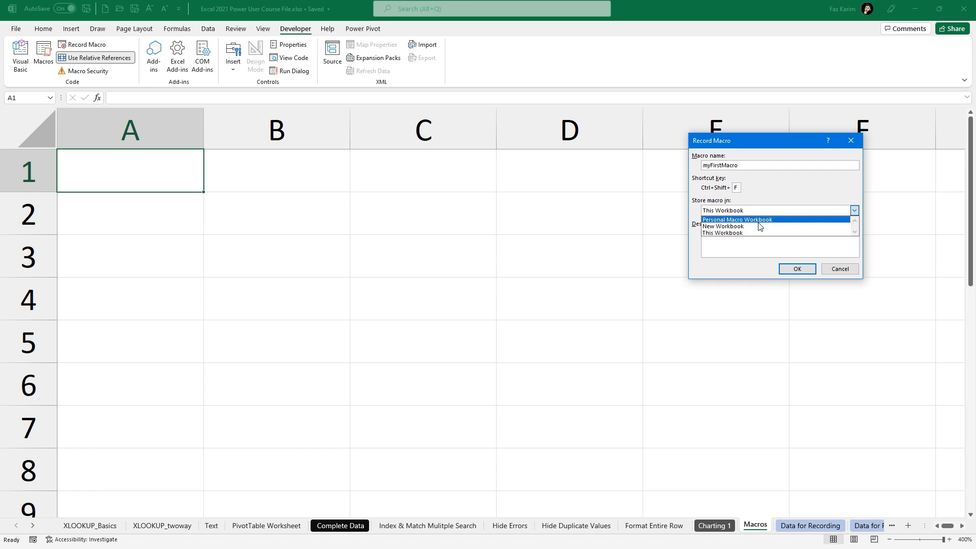
click(746, 233)
click(745, 235)
text(myfirstmacro)
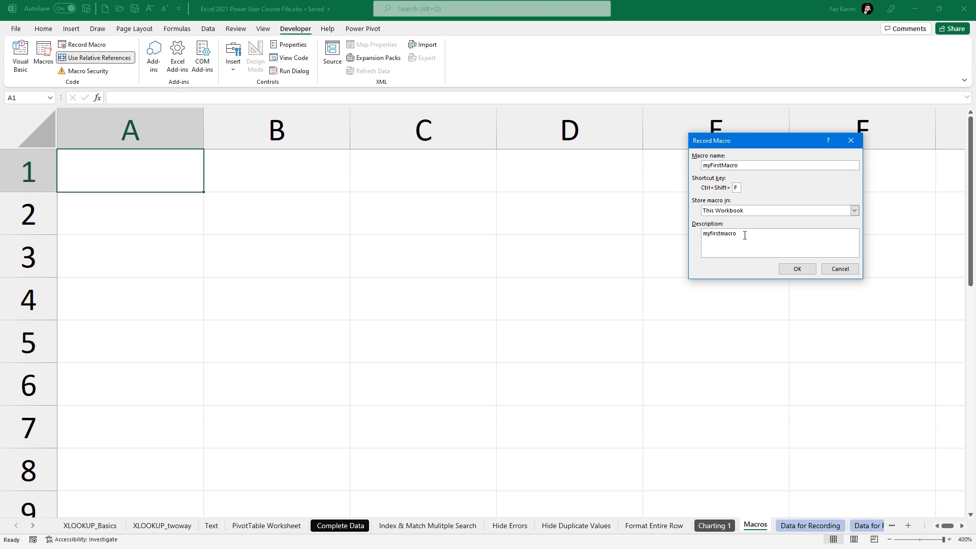
click(796, 269)
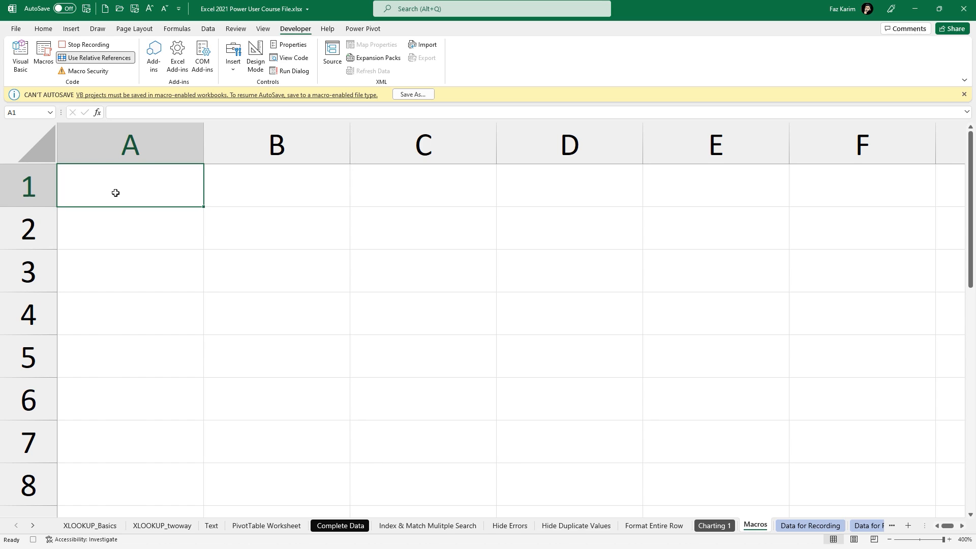
- Enter the person's full name in cell A1 while the macro is recording
click(158, 217)
click(154, 203)
text(Faz karim)
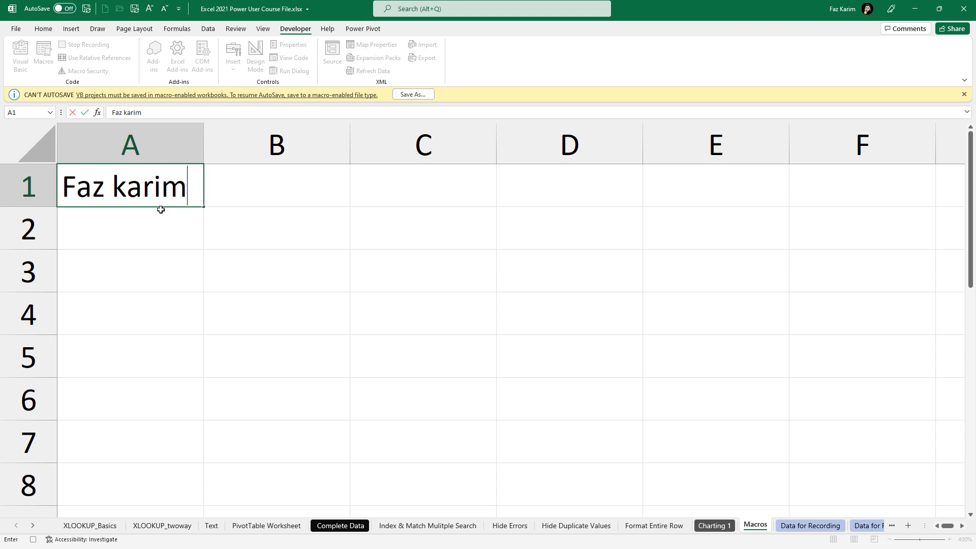
key(Return)
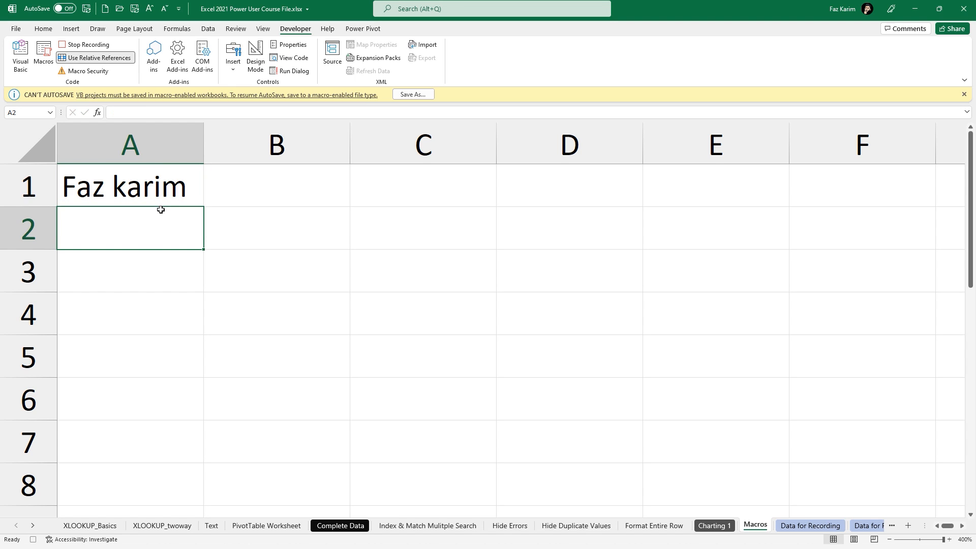
- Enter =today() in A2 and Learnit in A3, and stop the macro recording with A1 selected
text(=today)
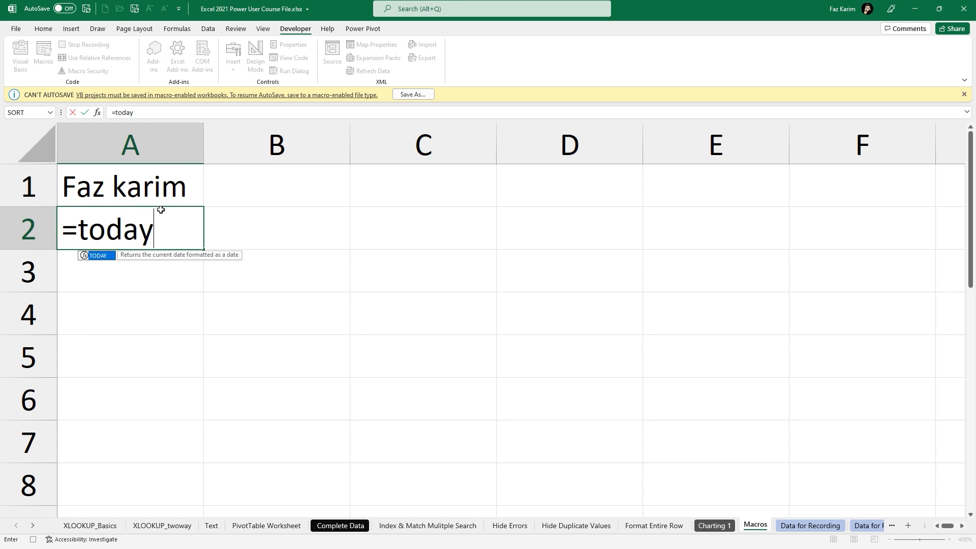
text(())
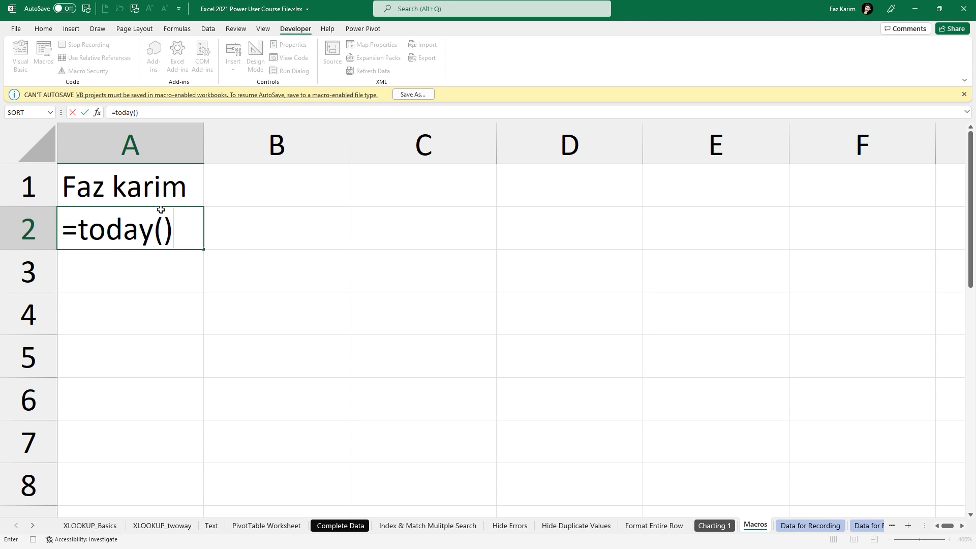
key(Return)
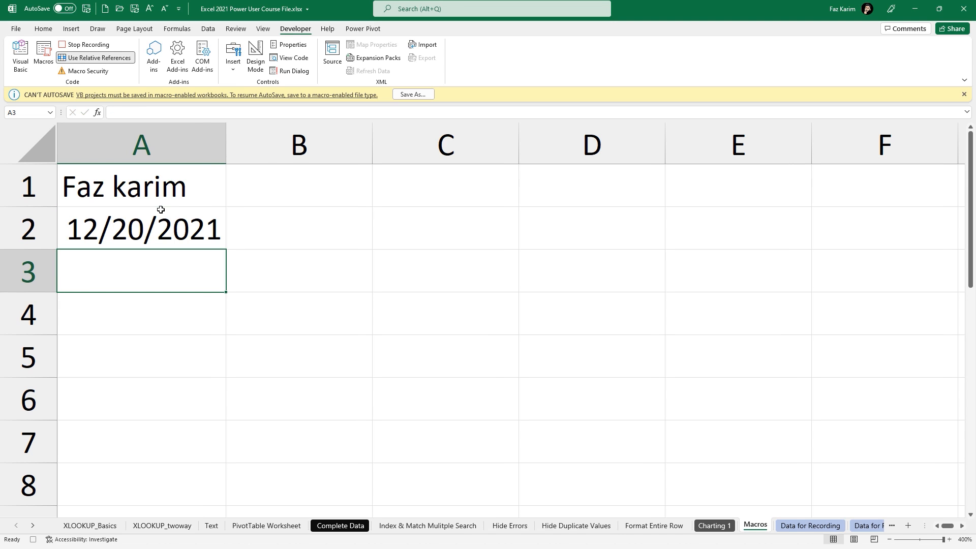
text(Learnit)
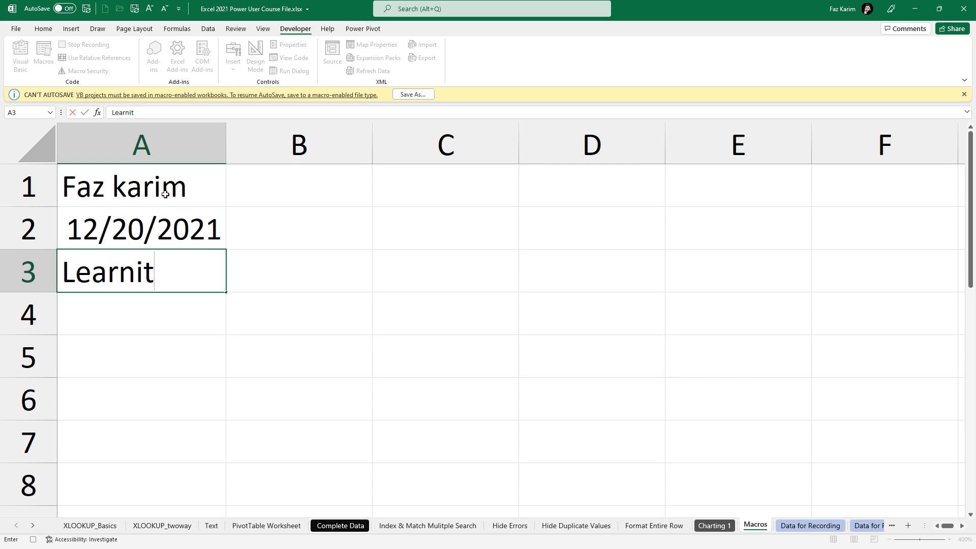
click(163, 193)
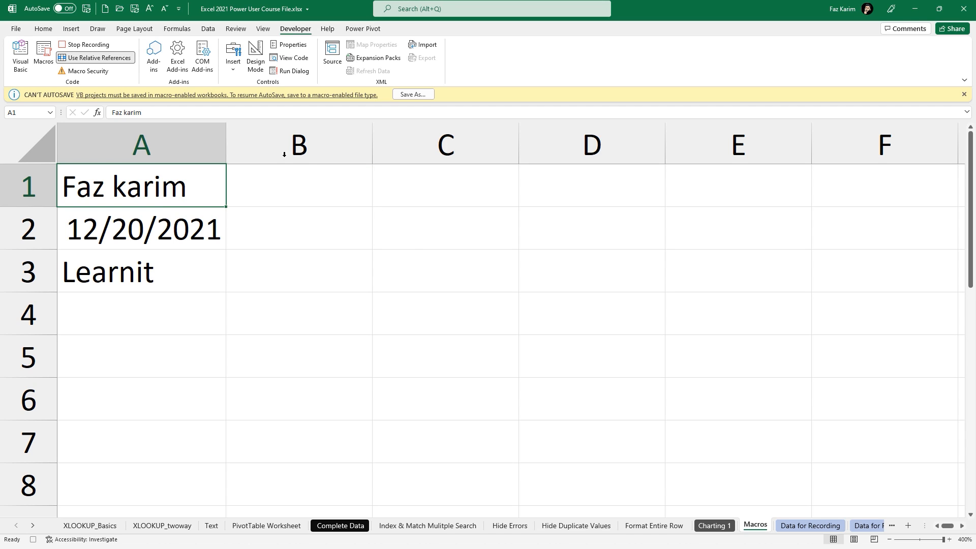
click(86, 45)
- Clear cells A1 to A3 and run the recorded macro from cell A1
drag(184, 191, 184, 270)
key(Delete)
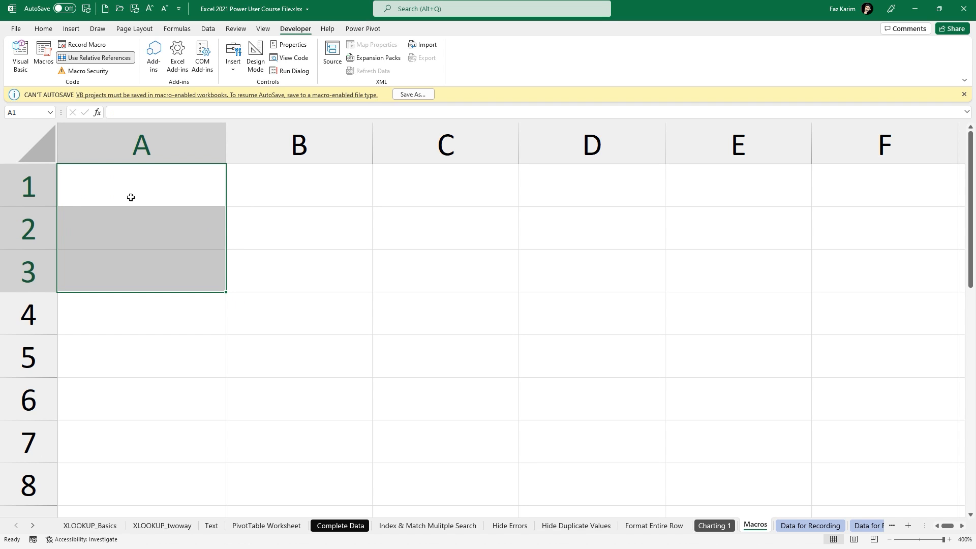
click(121, 183)
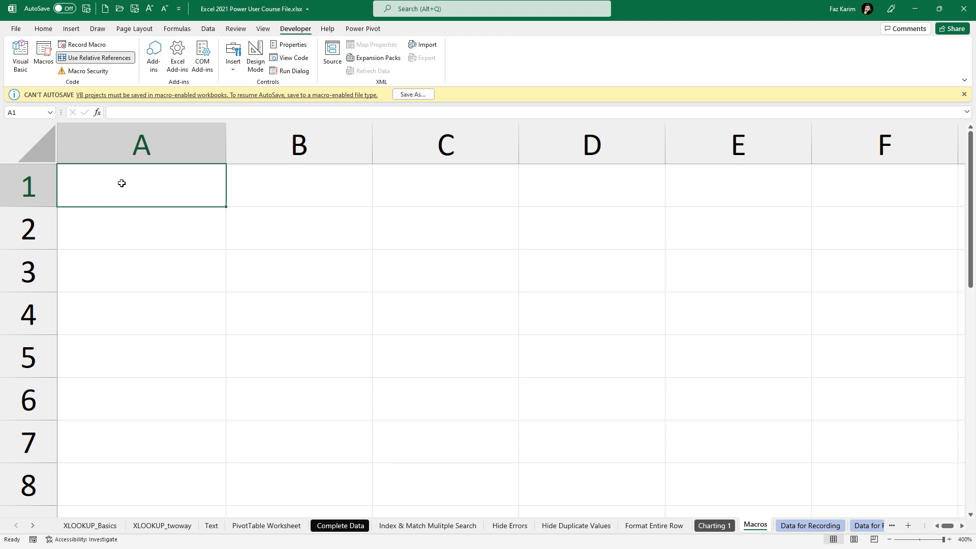
key(ctrl+shift+n)
drag(118, 171, 135, 272)
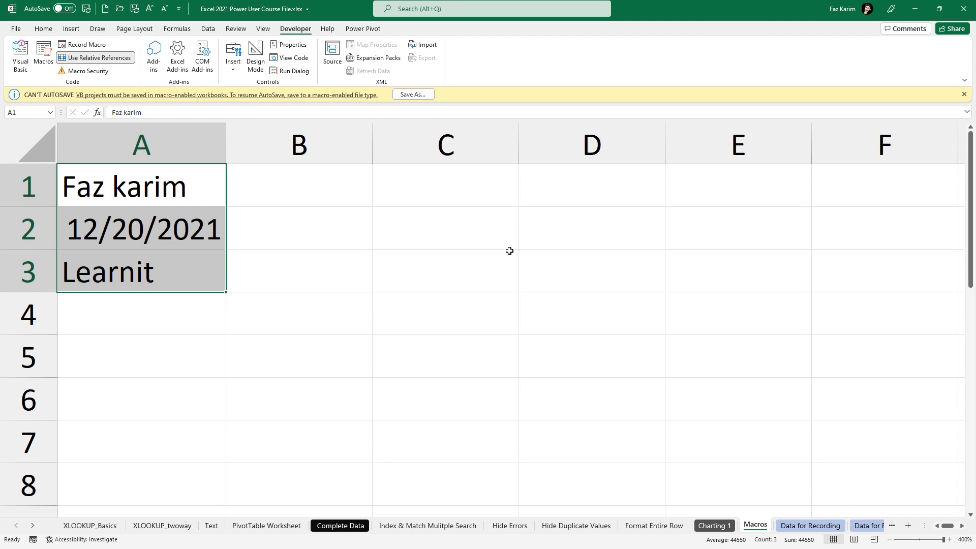
- Run the recorded macro from cell D2 and widen column D to fit the date
click(582, 209)
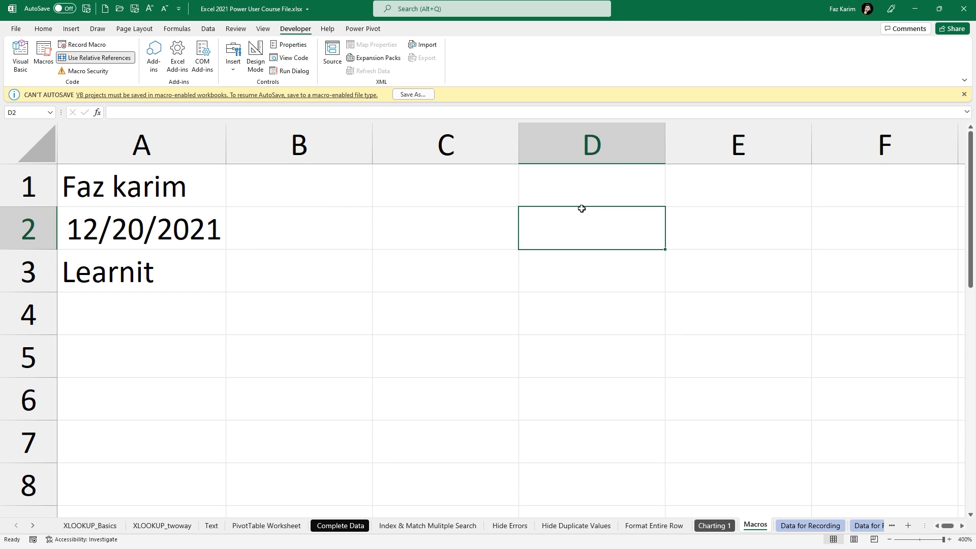
key(ctrl+shift+n)
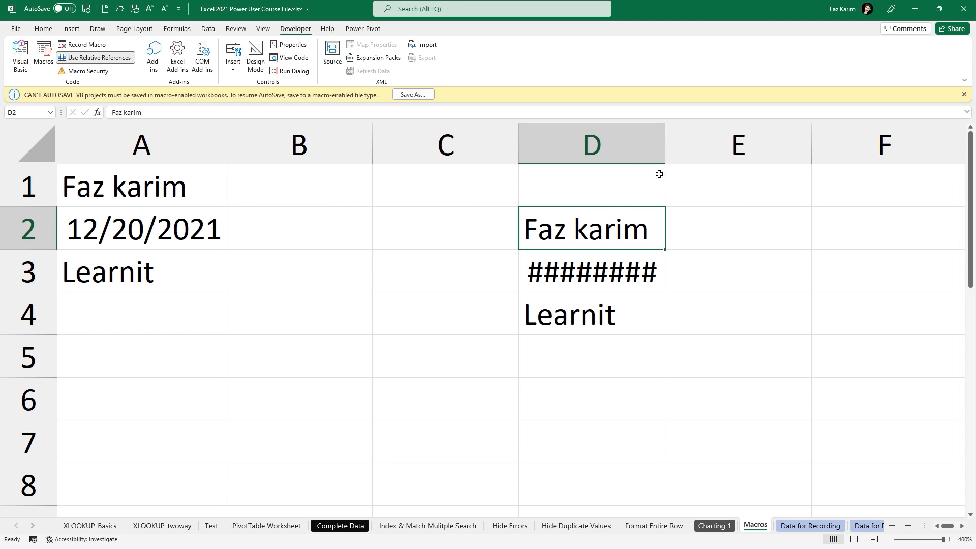
drag(665, 156, 692, 156)
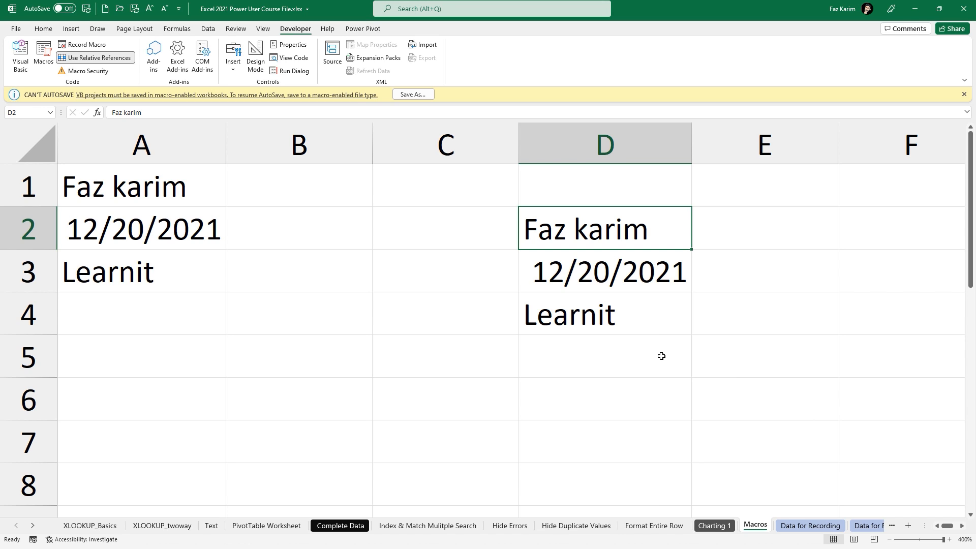
- Run myFirstMacro from cell A6
click(151, 407)
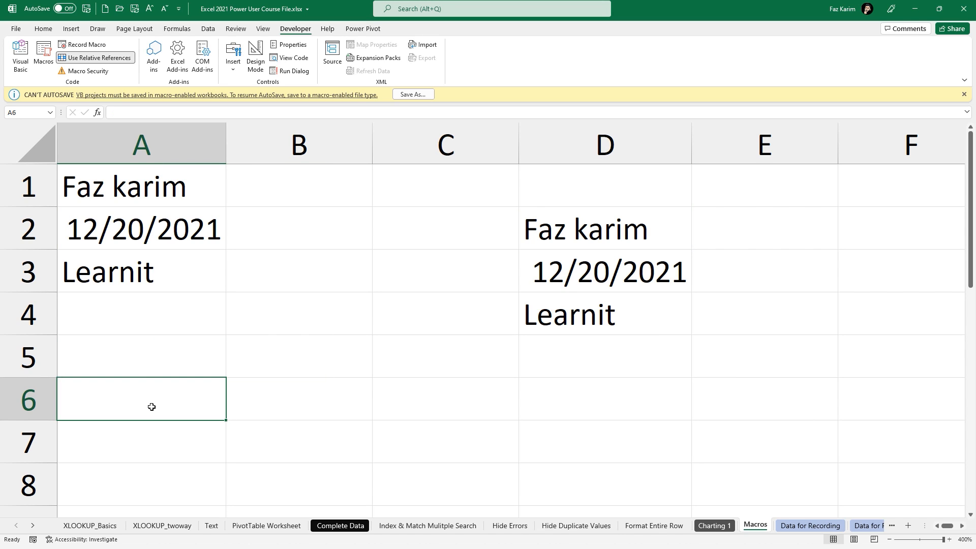
click(43, 61)
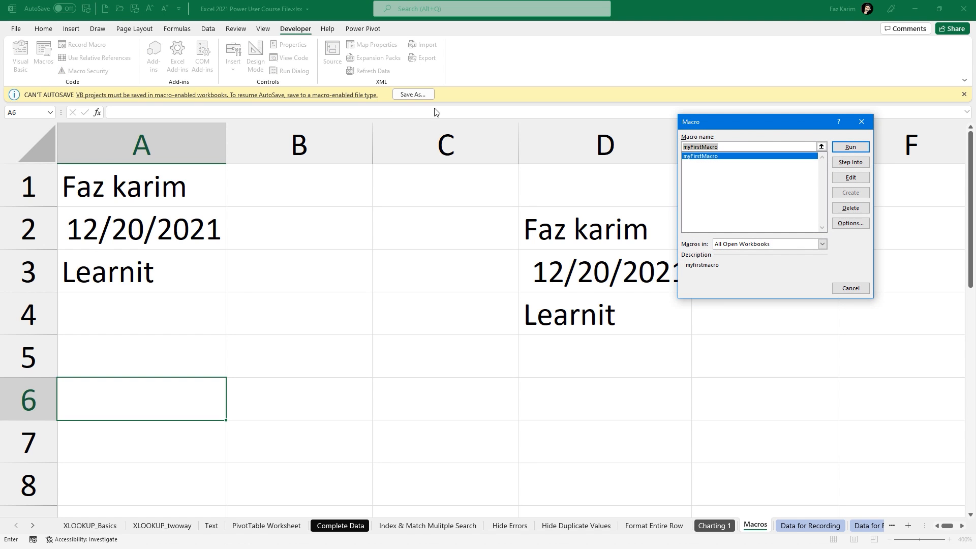
click(850, 147)
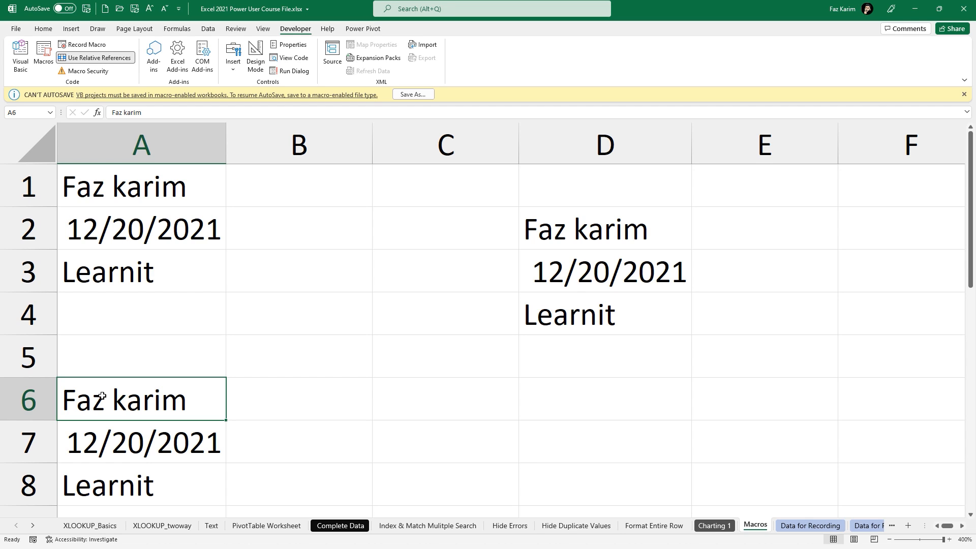
- Draw a form control button across columns B and C around rows 2 to 3 and assign myFirstMacro to it
click(232, 73)
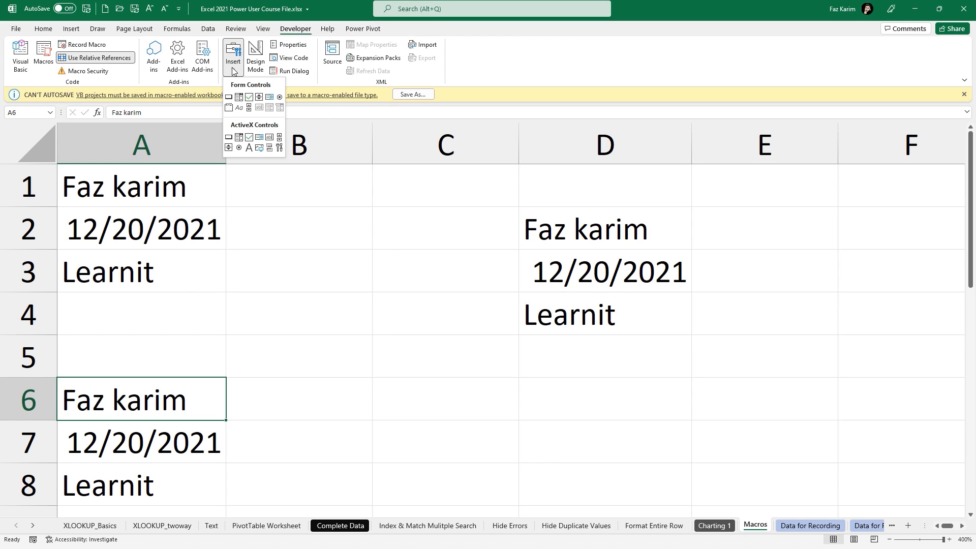
click(229, 97)
drag(295, 234, 448, 305)
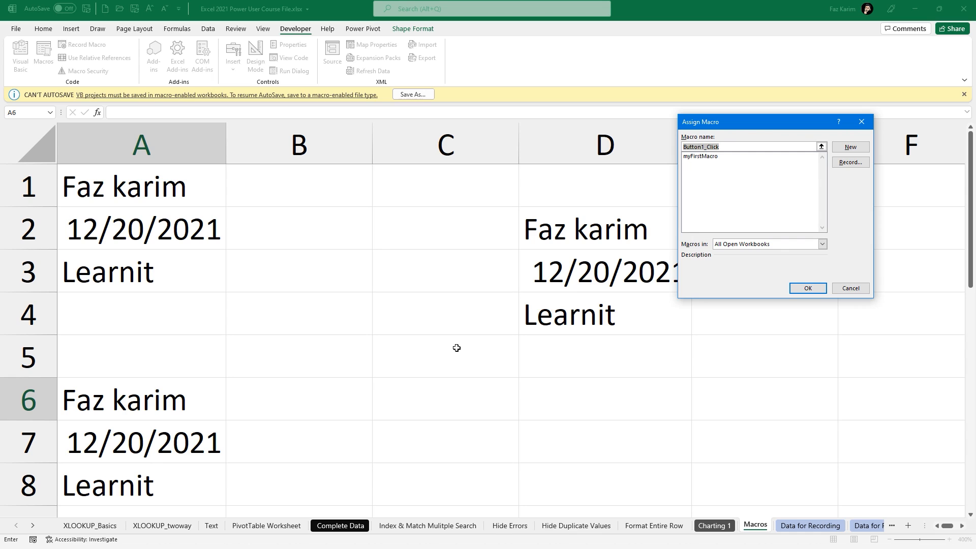
click(724, 156)
click(808, 288)
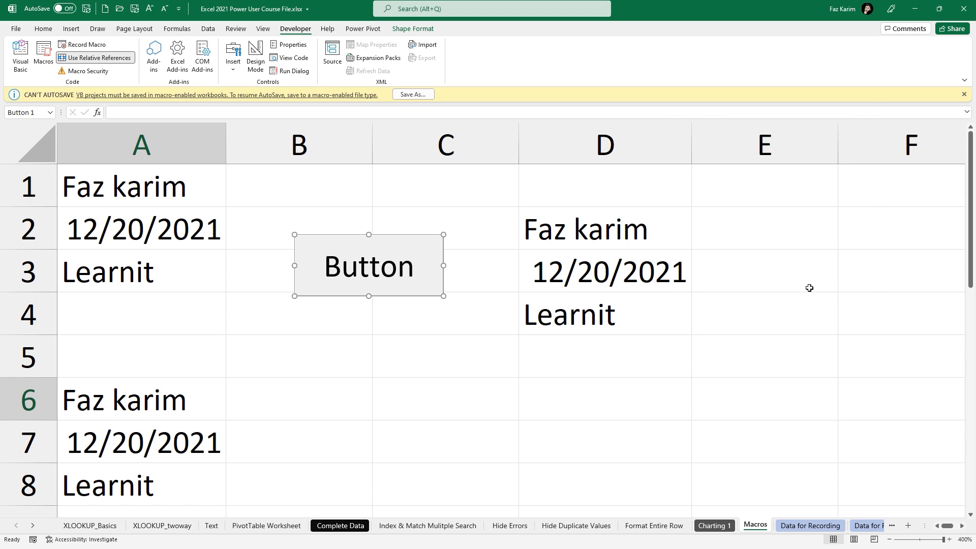
- Run the macro with the new button from cells C5, E4 and F2 in turn
click(487, 338)
click(385, 275)
click(769, 331)
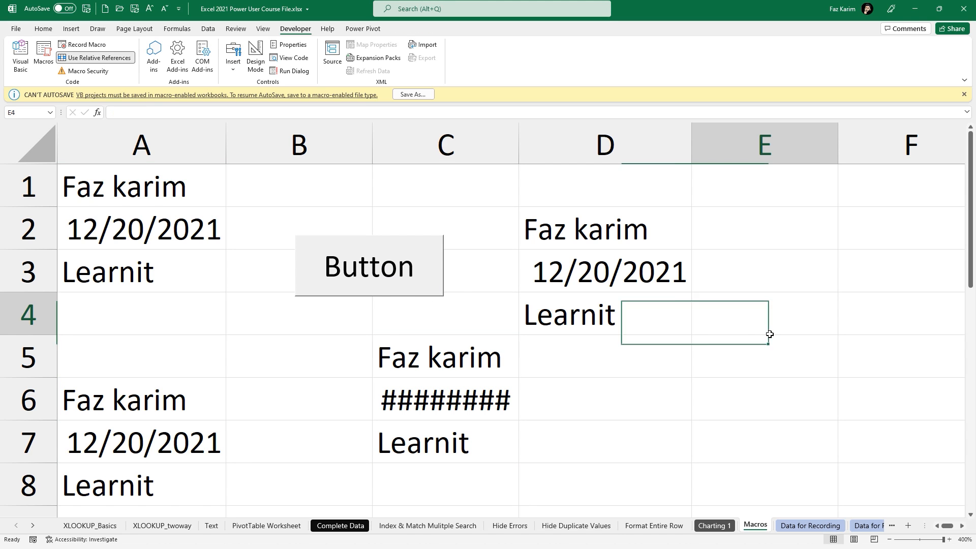
click(428, 294)
click(915, 208)
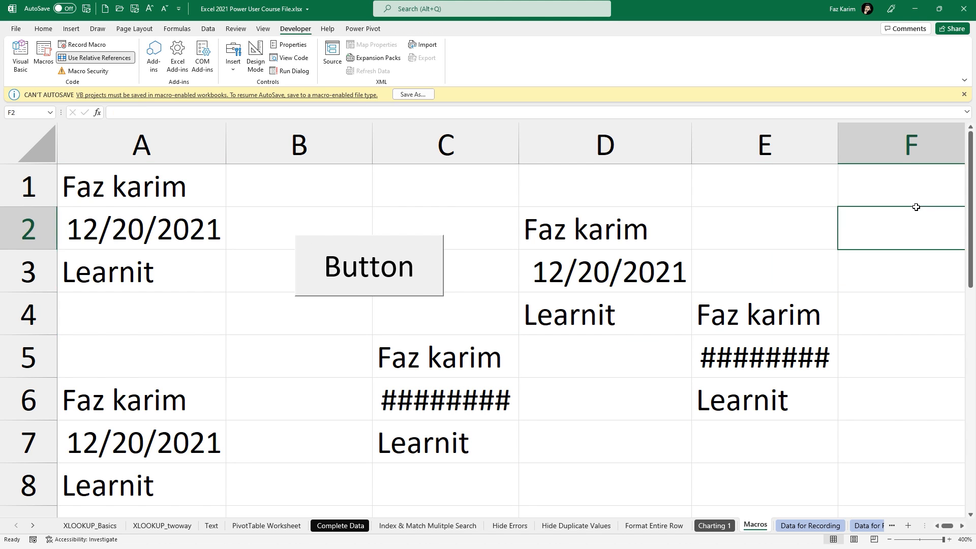
click(389, 288)
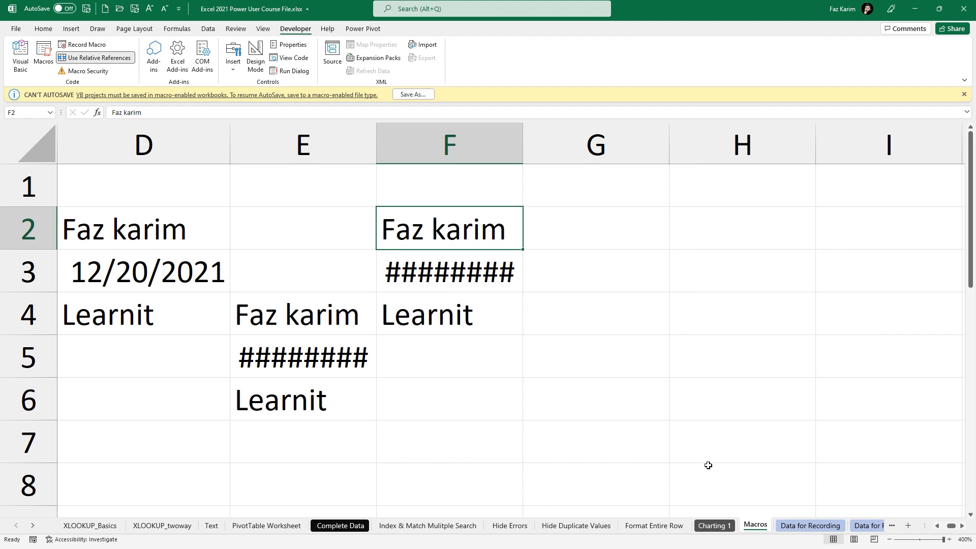
- Change the macro button's caption to Header and leave its text editing
click(97, 400)
key(Left)
key(Left)
key(Left)
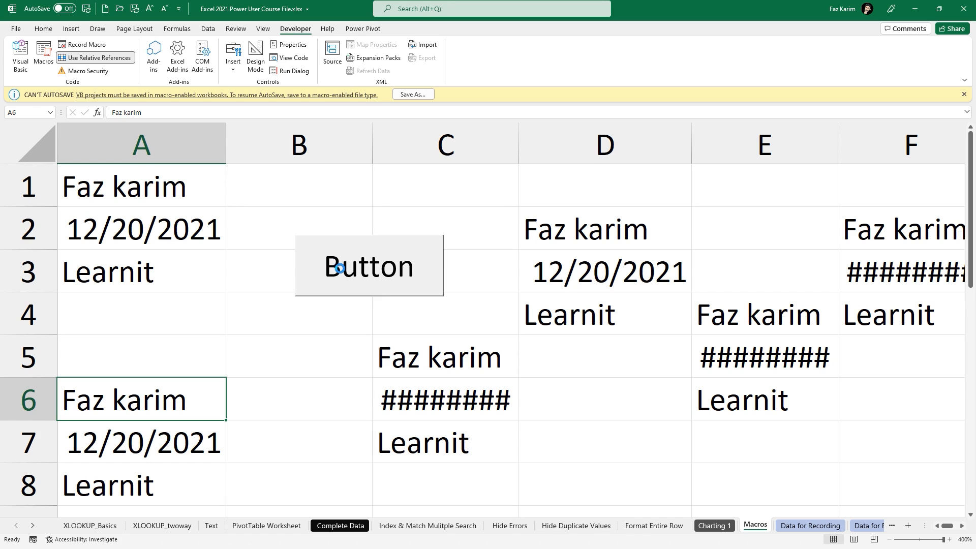
right_click(341, 272)
key(Escape)
click(332, 271)
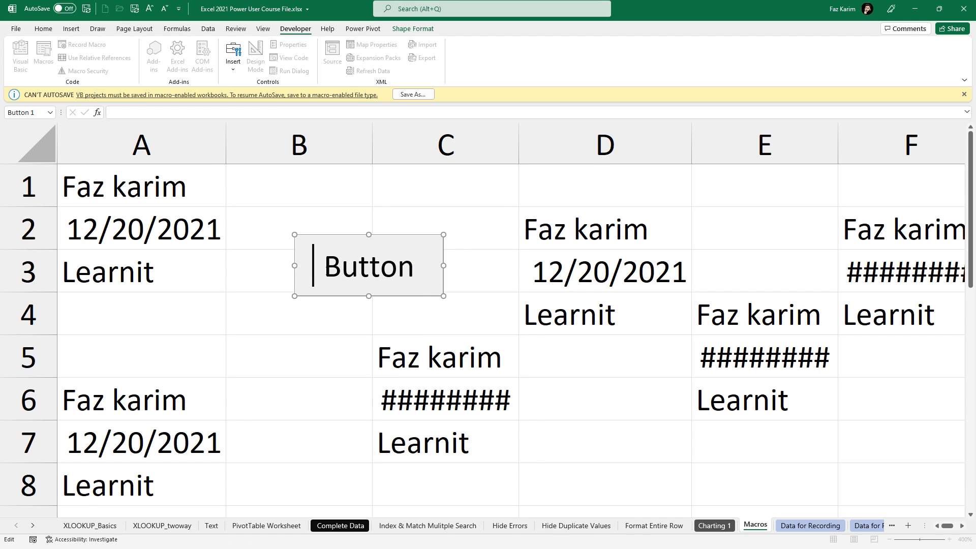
key(End)
key(BackSpace)
key(BackSpace)
key(BackSpace)
key(BackSpace)
key(BackSpace)
key(BackSpace)
key(BackSpace)
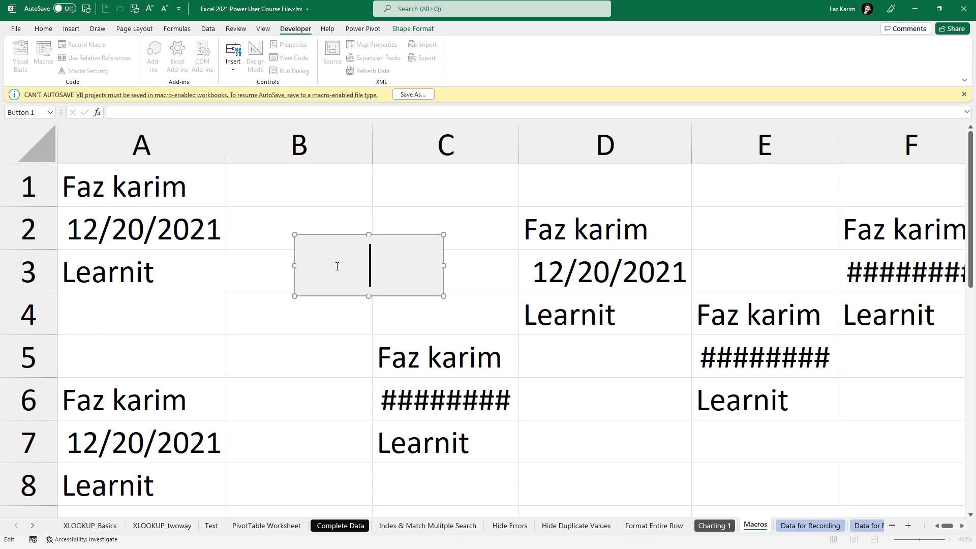
text(Header)
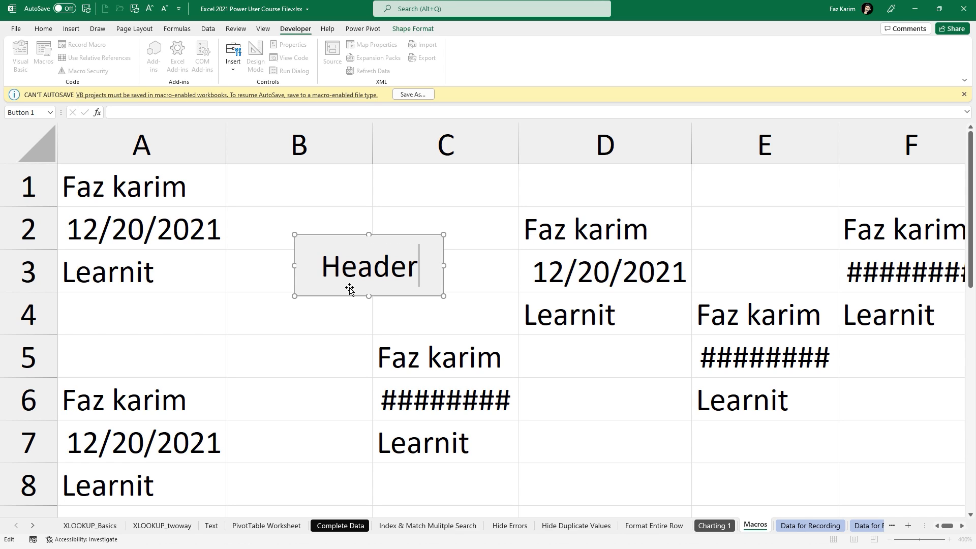
click(306, 321)
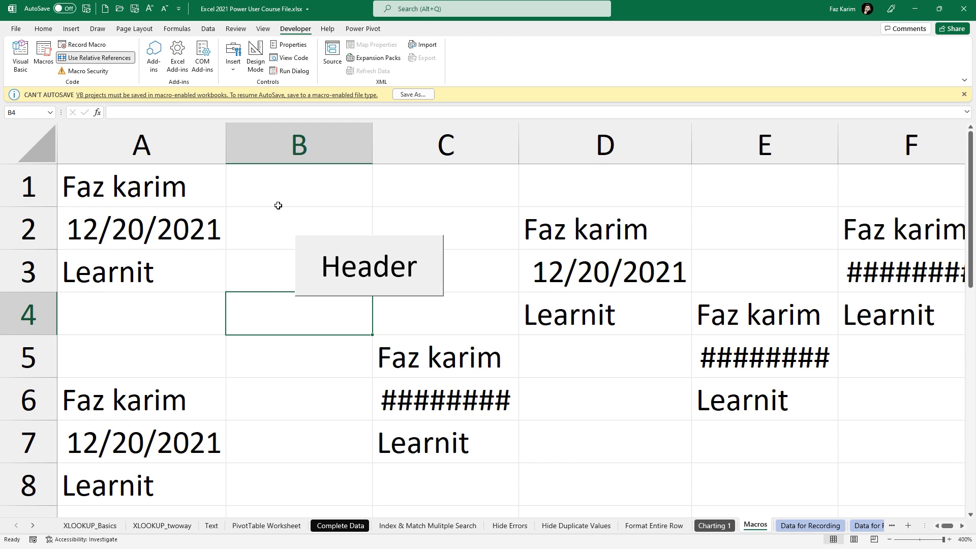
- Open myFirstMacro's code for editing and capitalize the surname's first letter in the text it enters
click(44, 57)
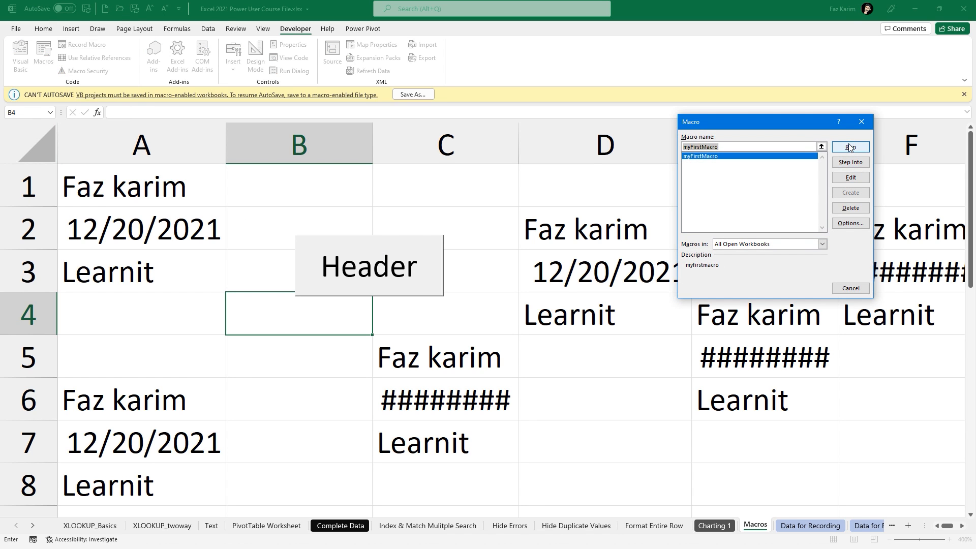
click(851, 177)
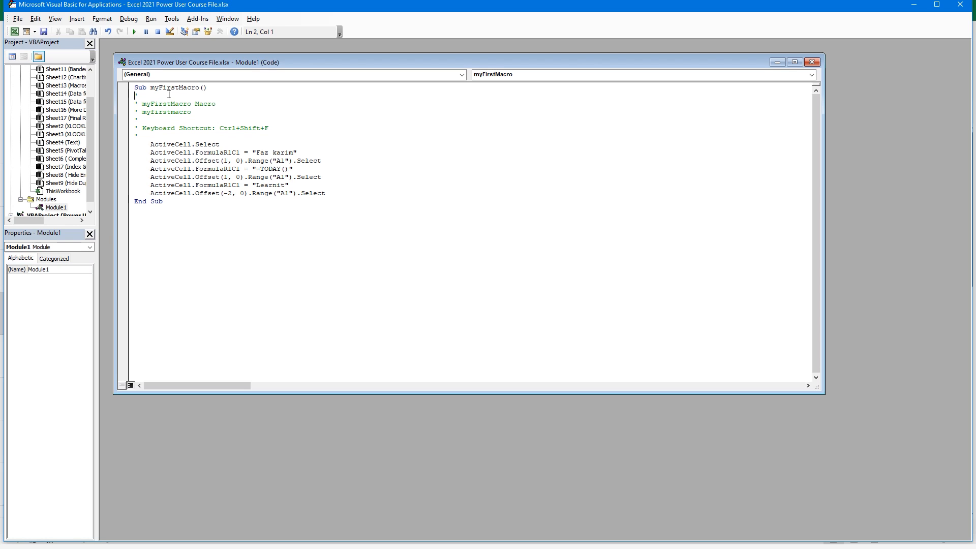
drag(133, 87, 211, 89)
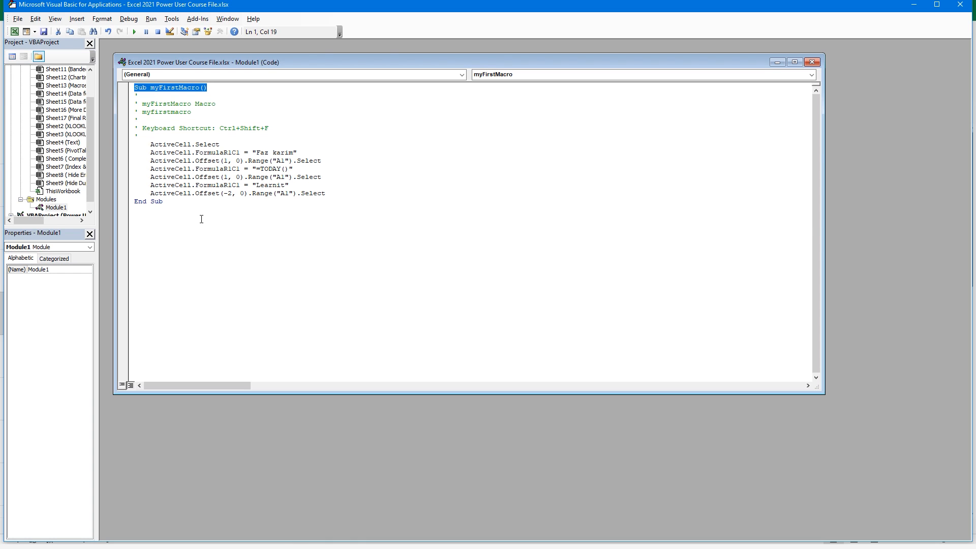
drag(270, 128, 136, 98)
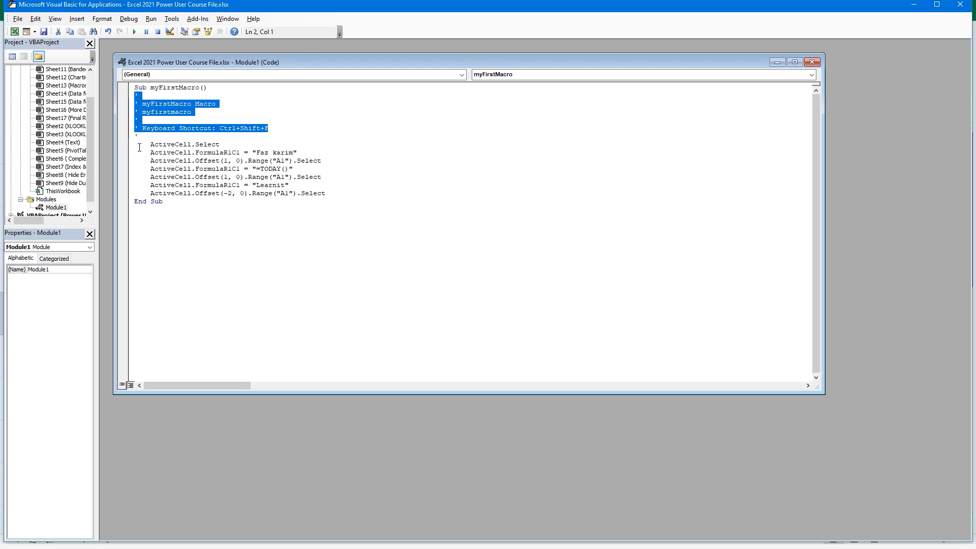
drag(146, 145, 221, 144)
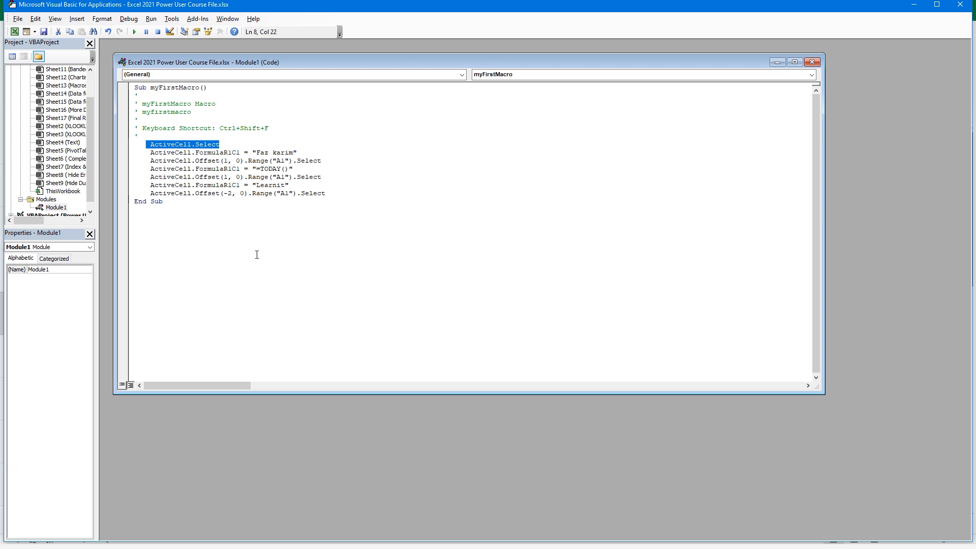
drag(298, 153, 150, 155)
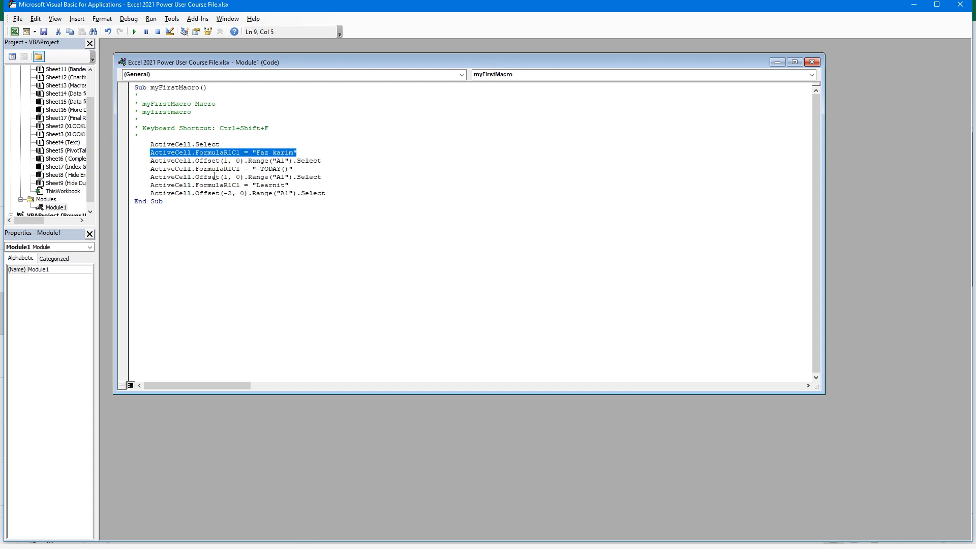
click(281, 153)
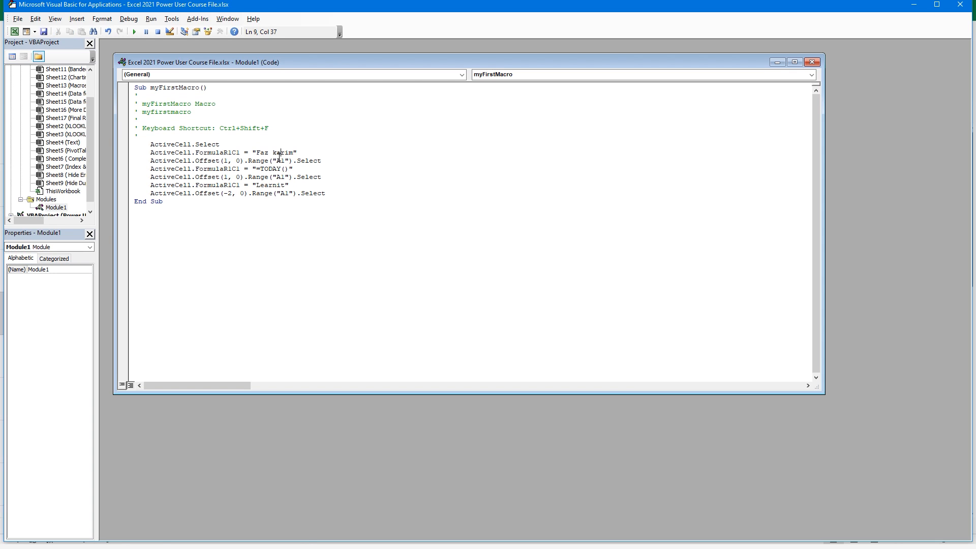
key(Delete)
text(K)
drag(146, 177, 247, 177)
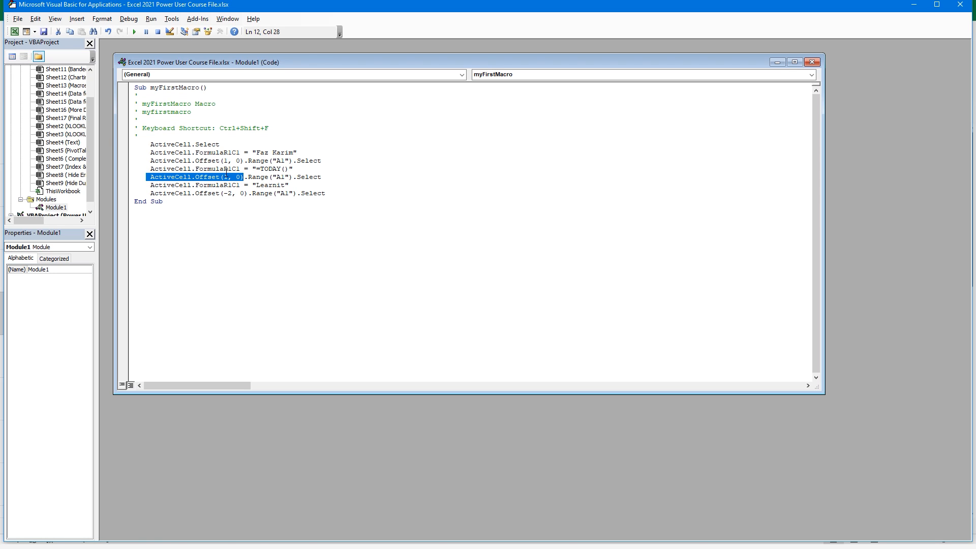
drag(149, 195, 317, 199)
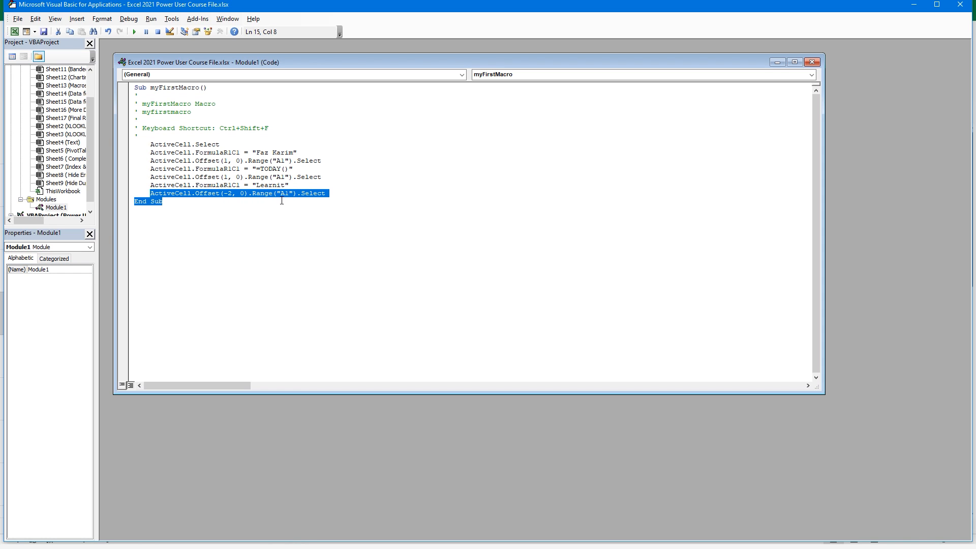
- Save the file as an Excel Macro-Enabled Workbook (*.xlsm), keeping its file name, and close the code editor
click(47, 35)
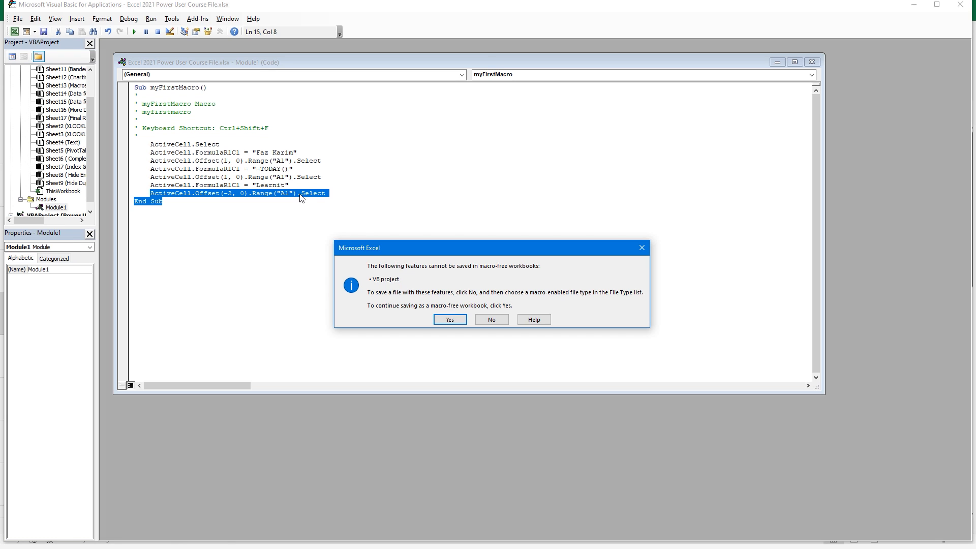
click(505, 320)
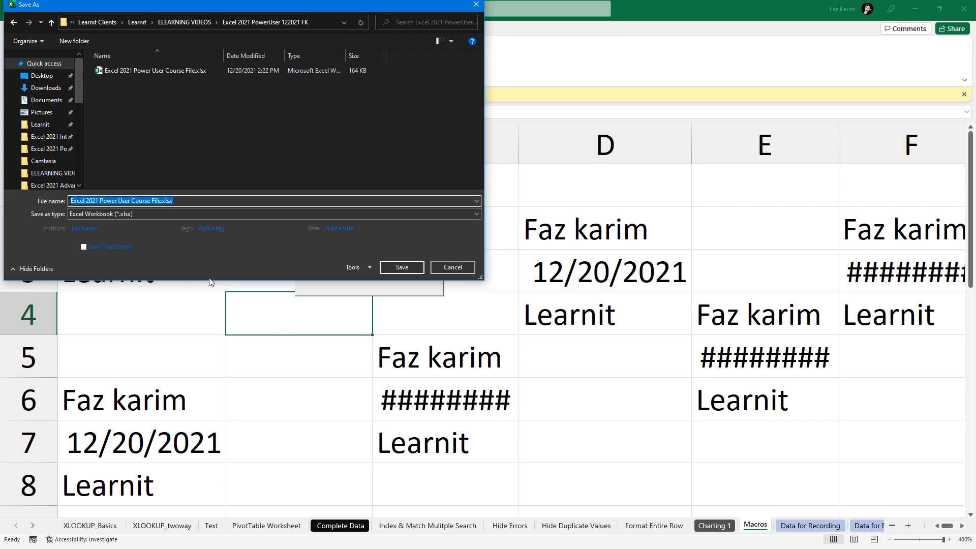
click(118, 213)
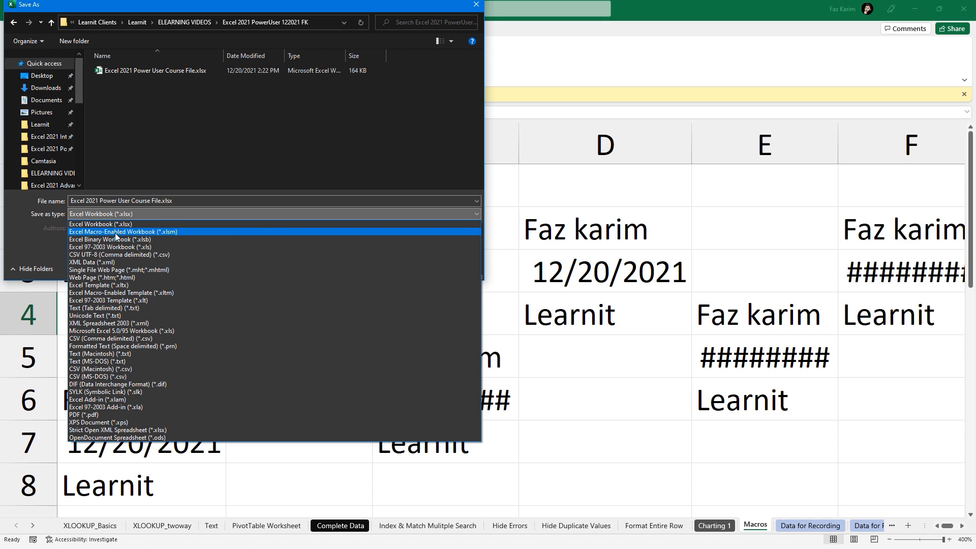
click(116, 232)
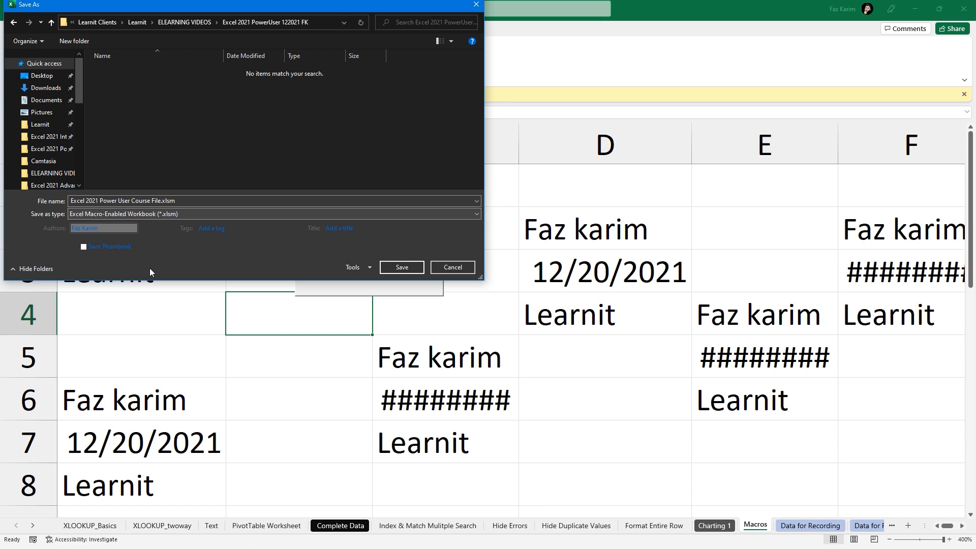
click(402, 268)
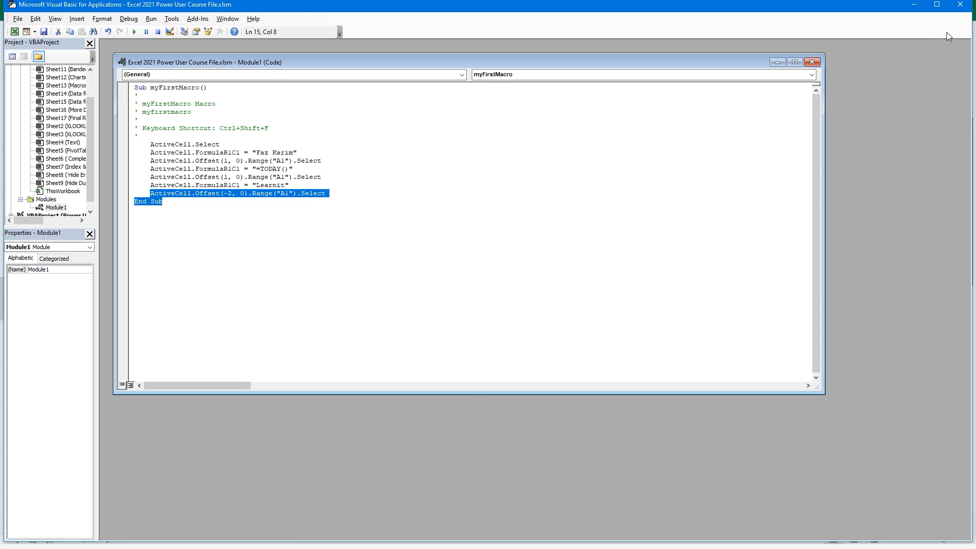
click(960, 5)
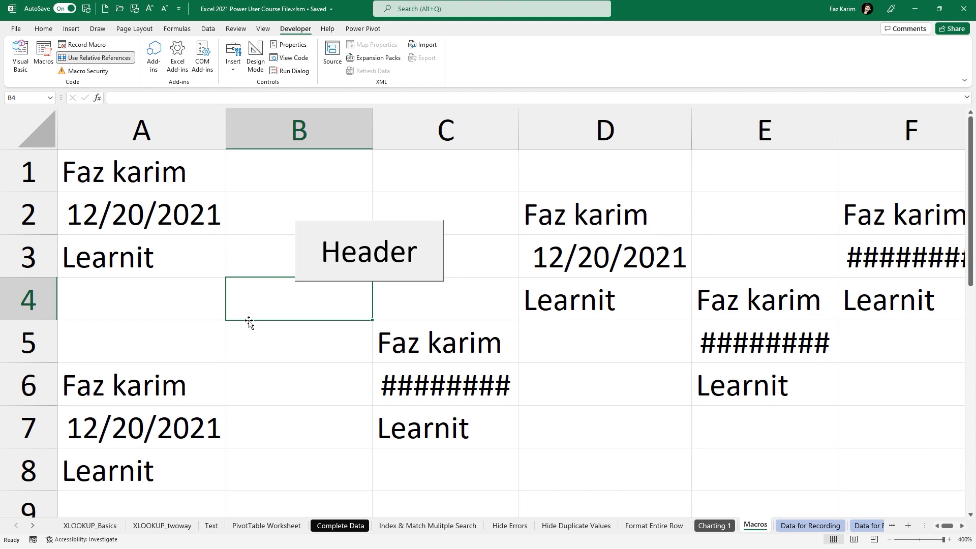
- Run the edited macro from cell B5 with the Header button
click(242, 342)
click(336, 277)
click(327, 339)
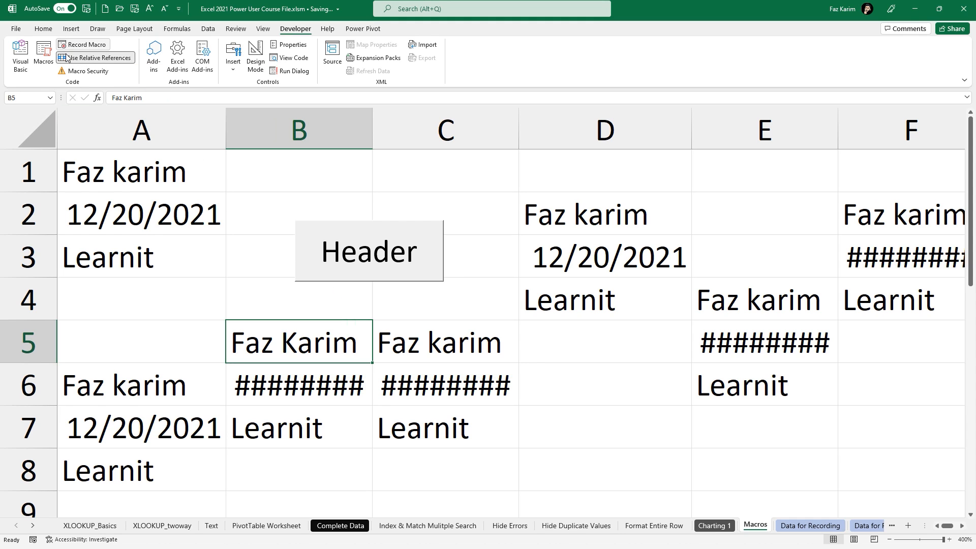
- Reopen myFirstMacro's code to review it and return to the worksheet
click(43, 51)
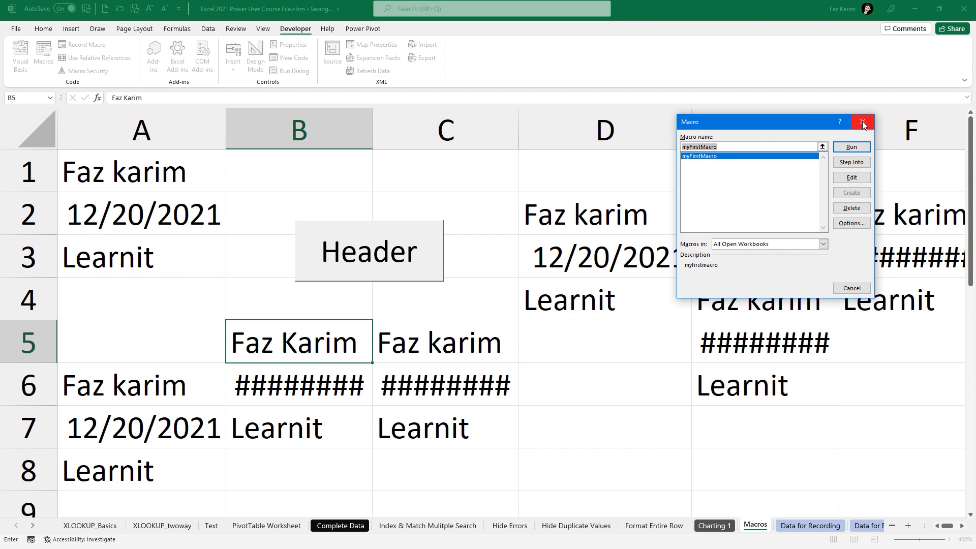
click(852, 177)
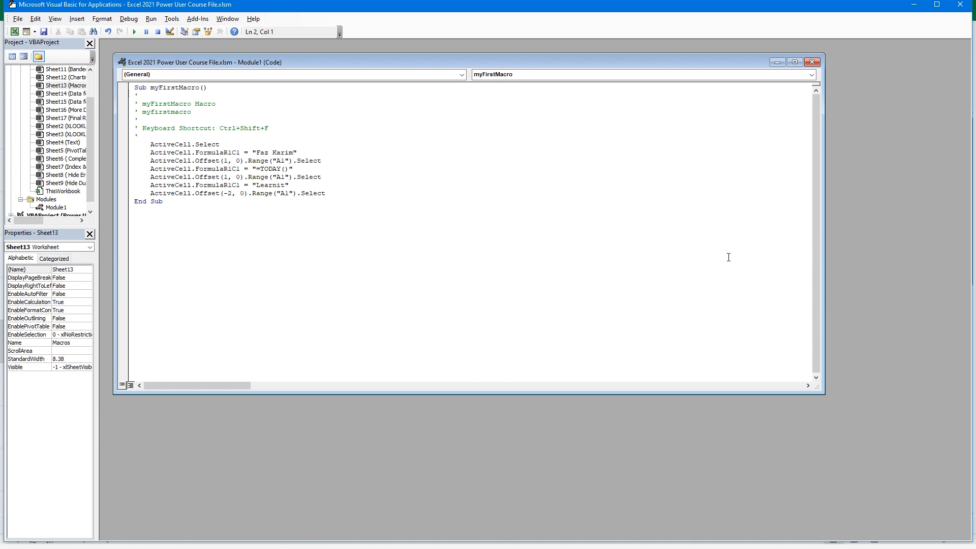
click(960, 5)
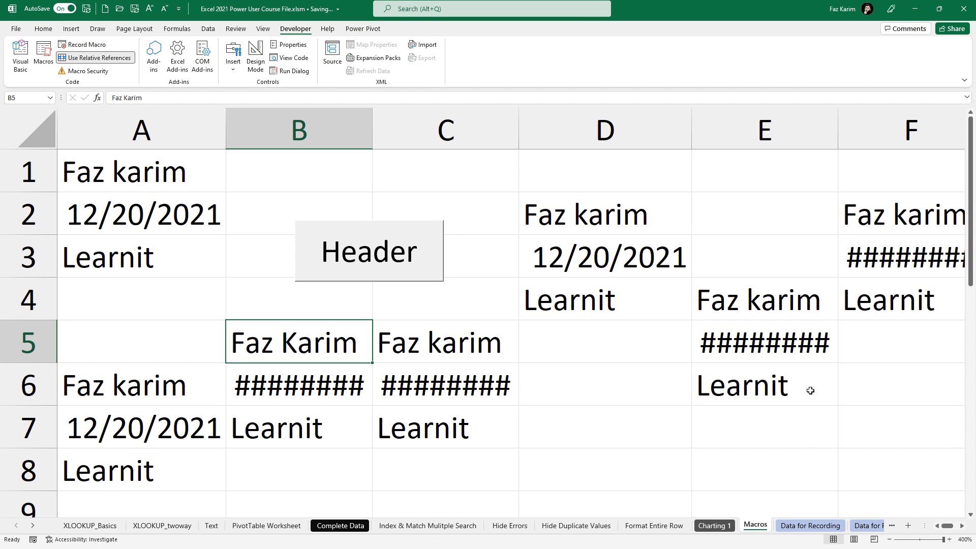
- Switch to the Data for Recording worksheet with the monthly phone sales
click(810, 526)
scroll(72, 327, up, 7)
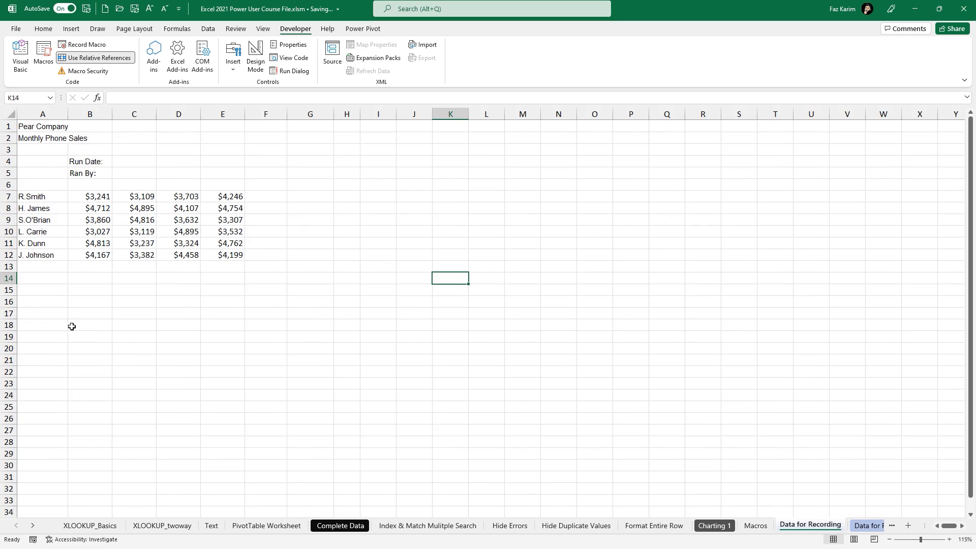
scroll(72, 327, up, 1)
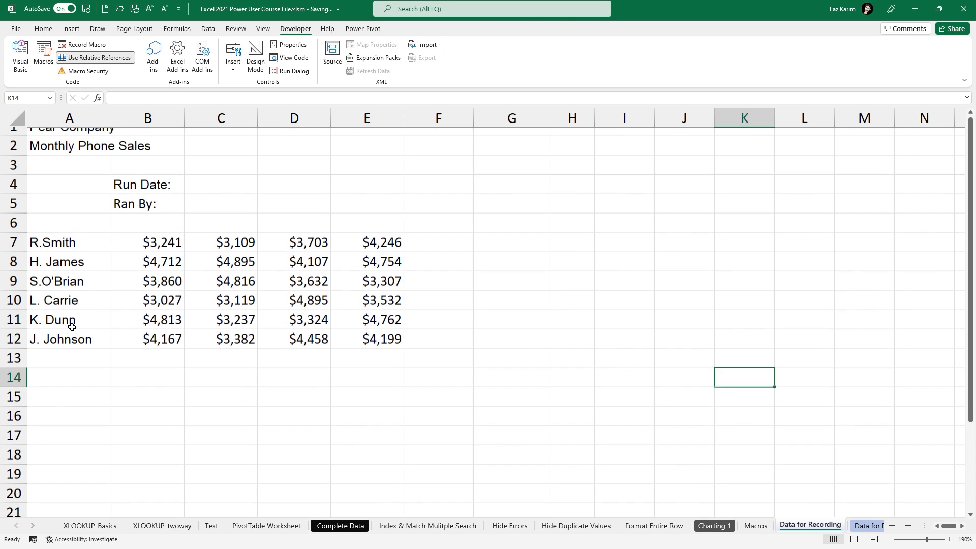
- Compare the phone sales data on Data for Recording with the Macros, Data for Running, More Data and Final Run worksheets, returning to Data for Recording
scroll(73, 330, up, 1)
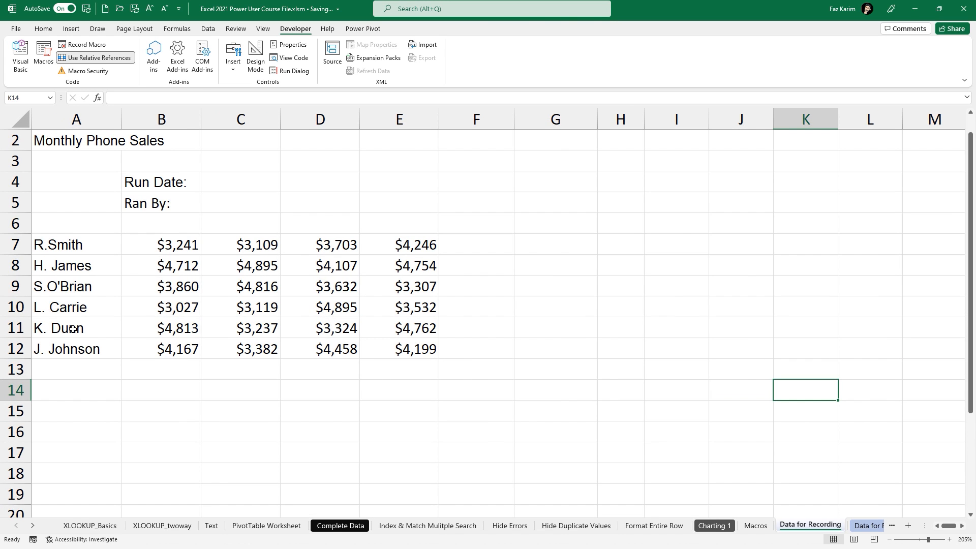
click(261, 185)
click(259, 200)
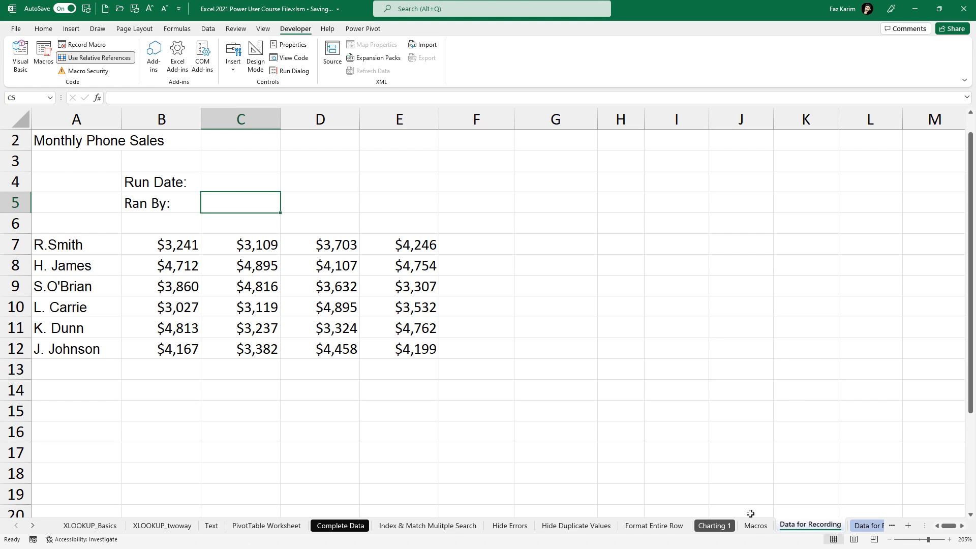
click(749, 529)
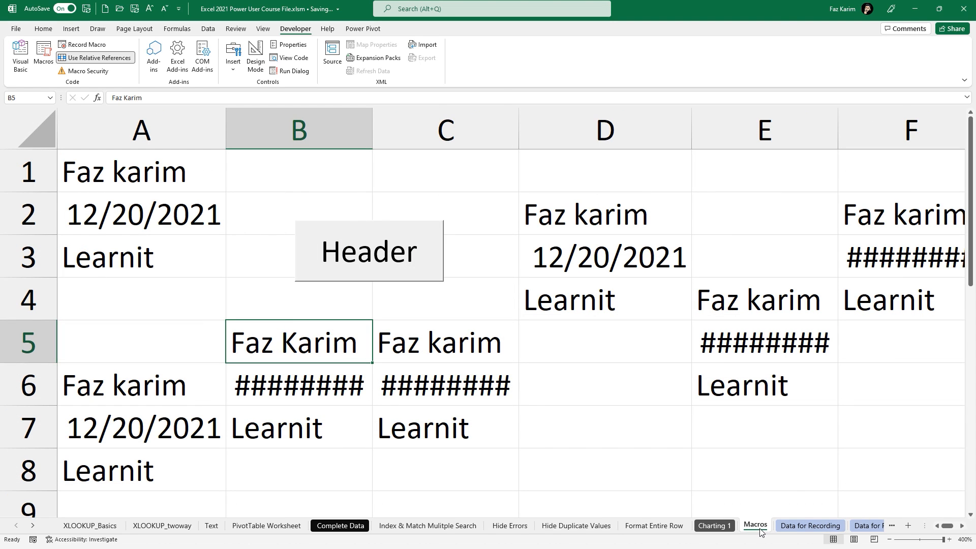
click(796, 529)
drag(33, 139, 508, 356)
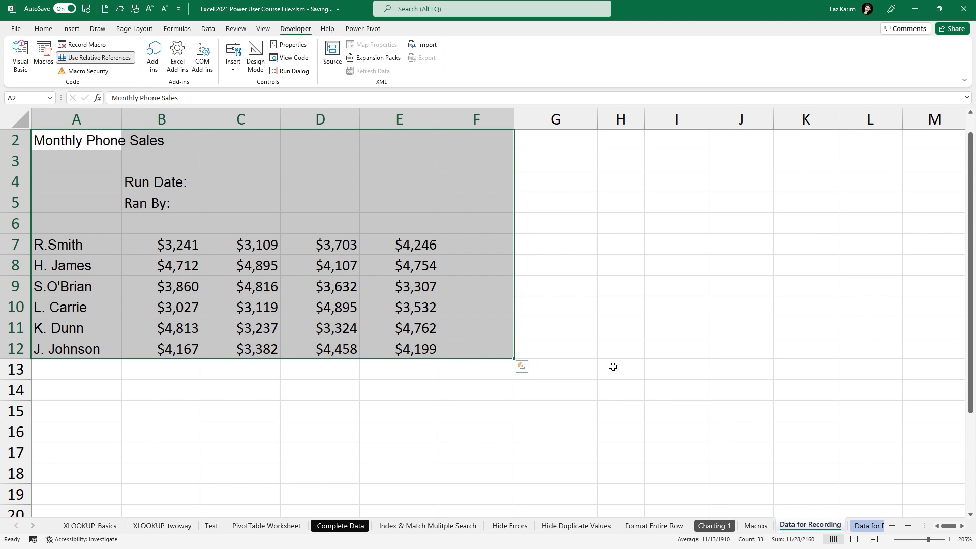
click(854, 527)
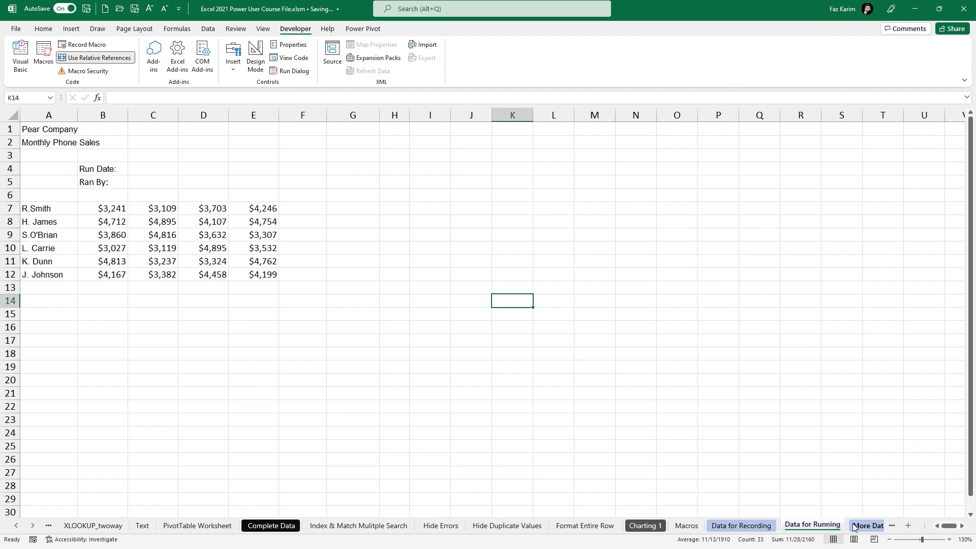
click(854, 527)
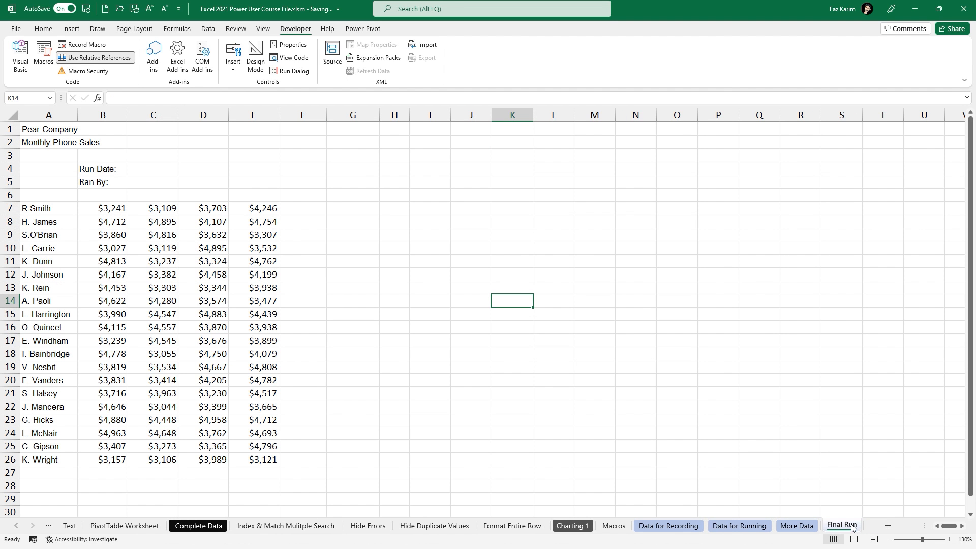
click(656, 525)
click(47, 150)
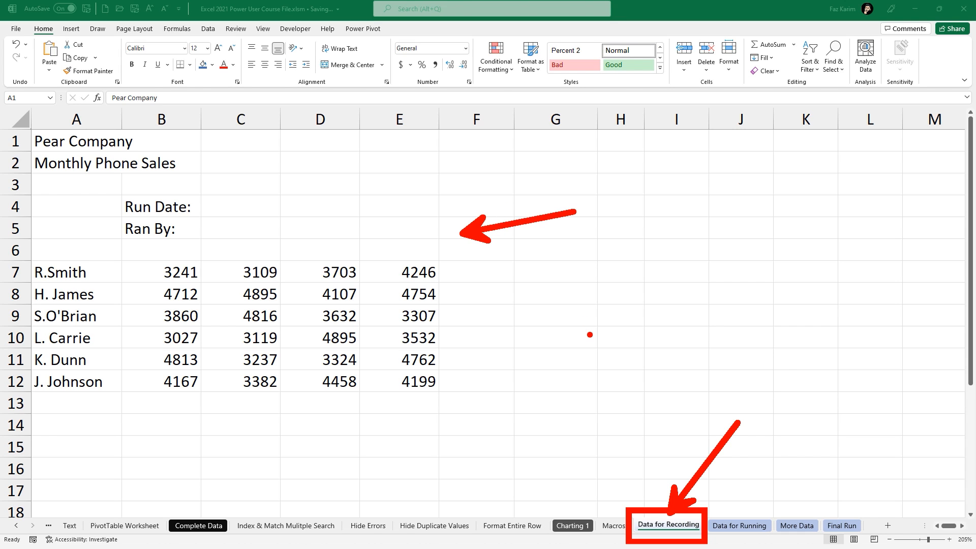
key(Escape)
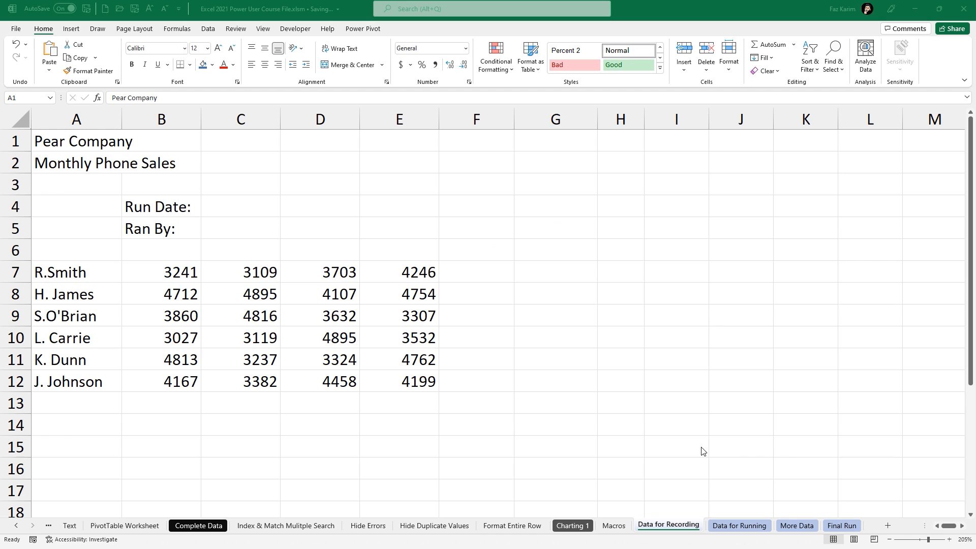
click(797, 527)
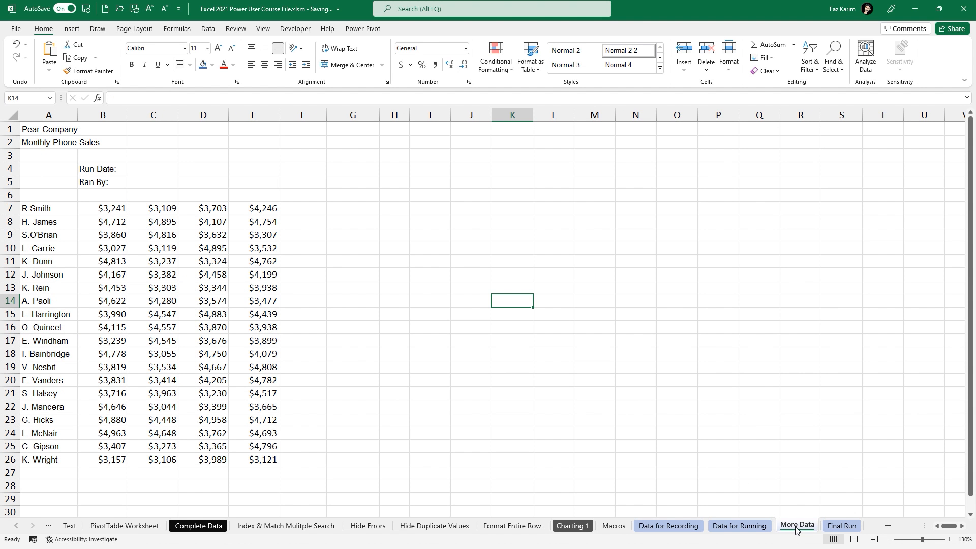
click(675, 530)
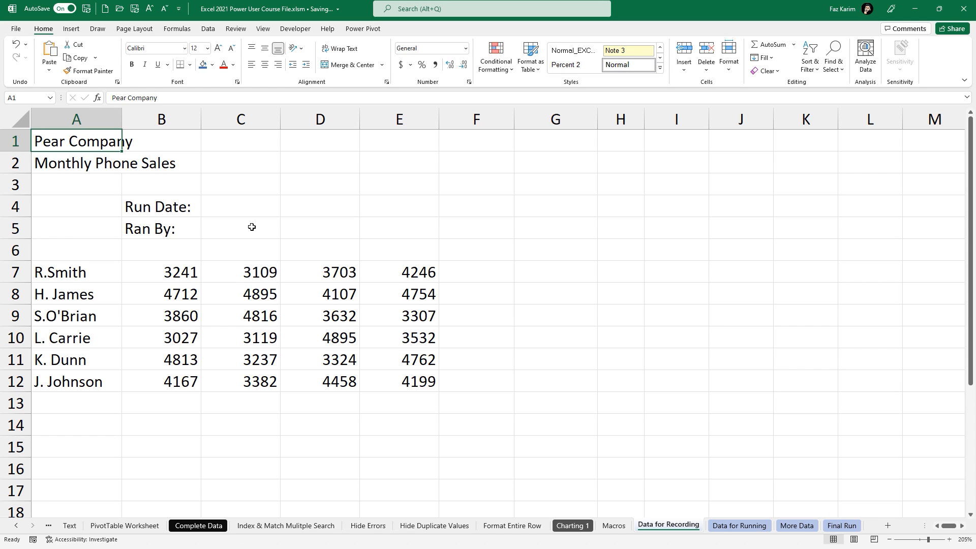
- Start recording a macro named MyFormatMacro with shortcut Ctrl+Shift+M, stored in This Workbook and described as "a macro to format my data."
click(305, 30)
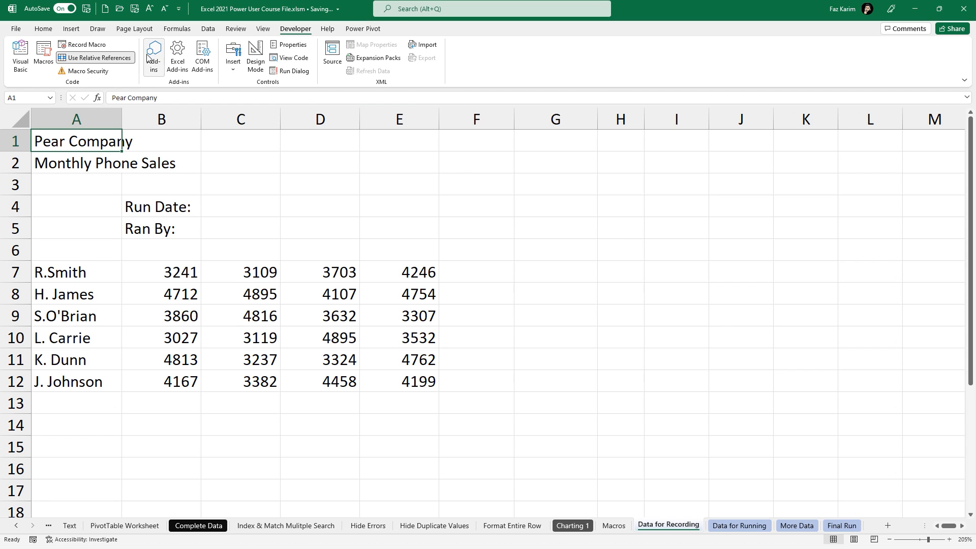
click(97, 45)
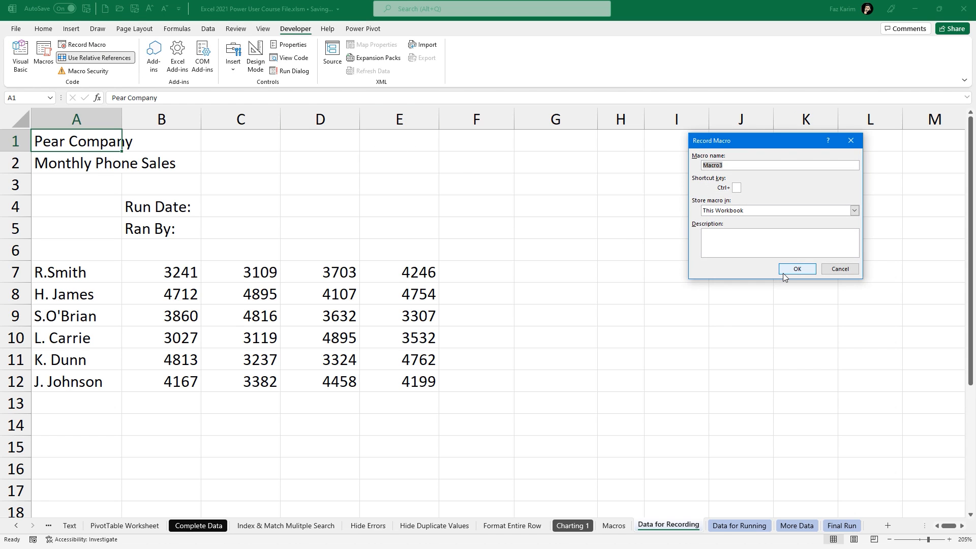
text(MyFormatMacro)
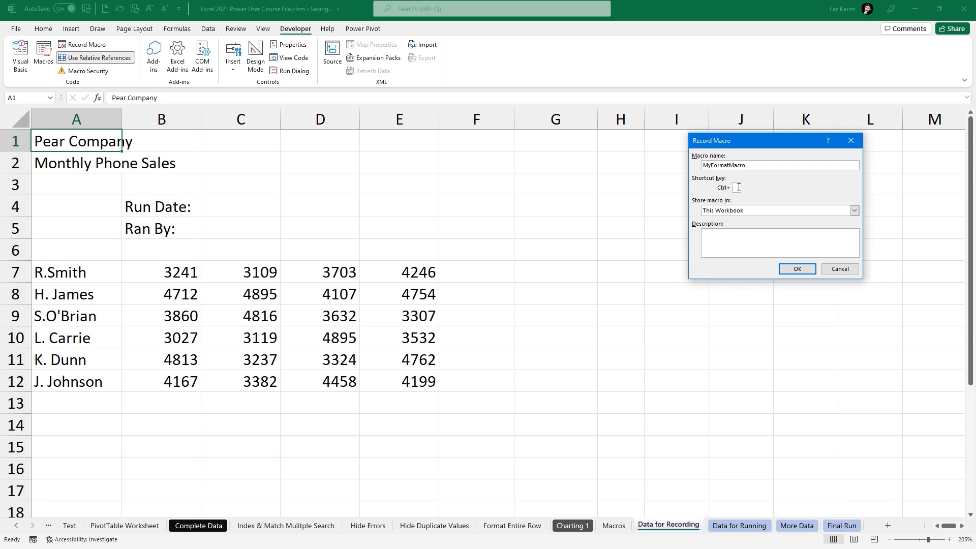
text(M)
click(711, 241)
text(a macro to format my data.)
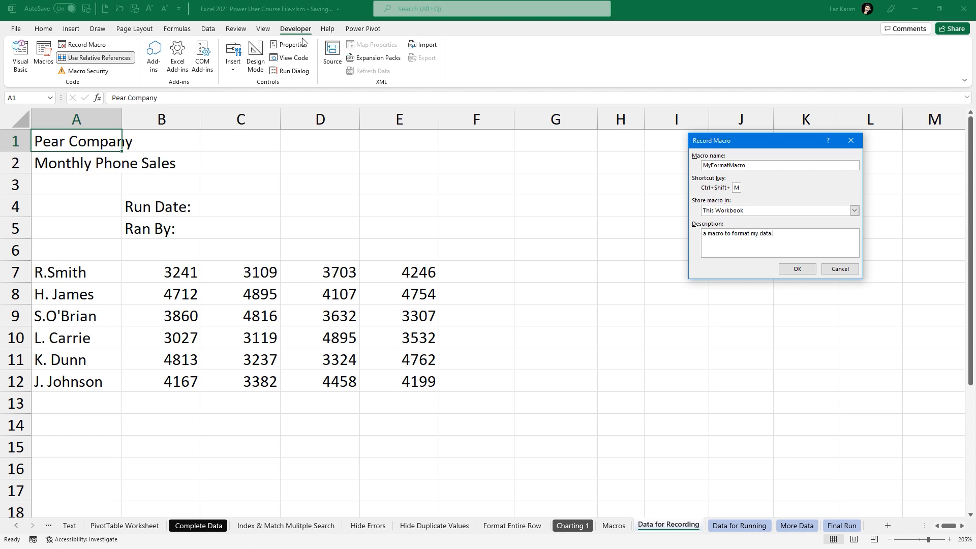
click(797, 270)
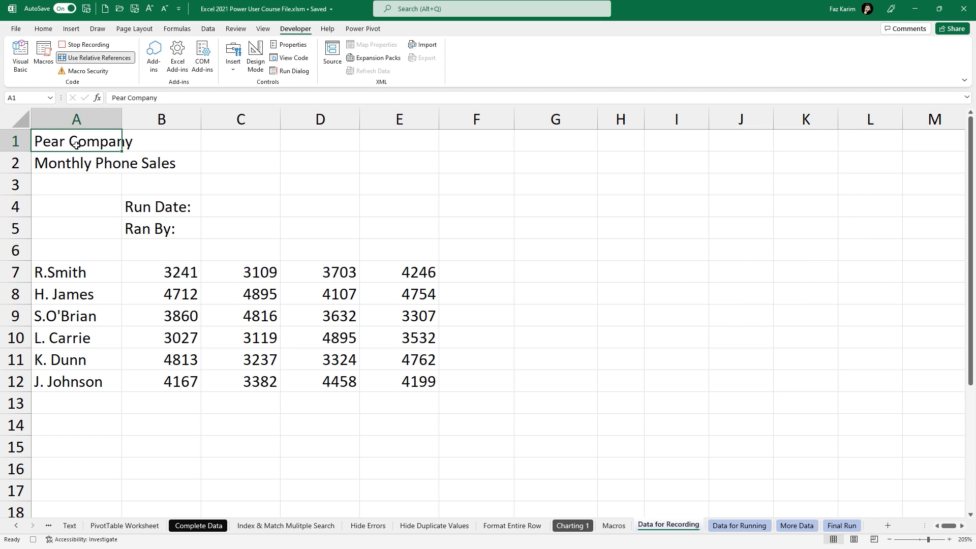
- Apply the Title cell style to Pear Company in A1 and Heading 4 to Monthly Phone Sales in A2
click(43, 29)
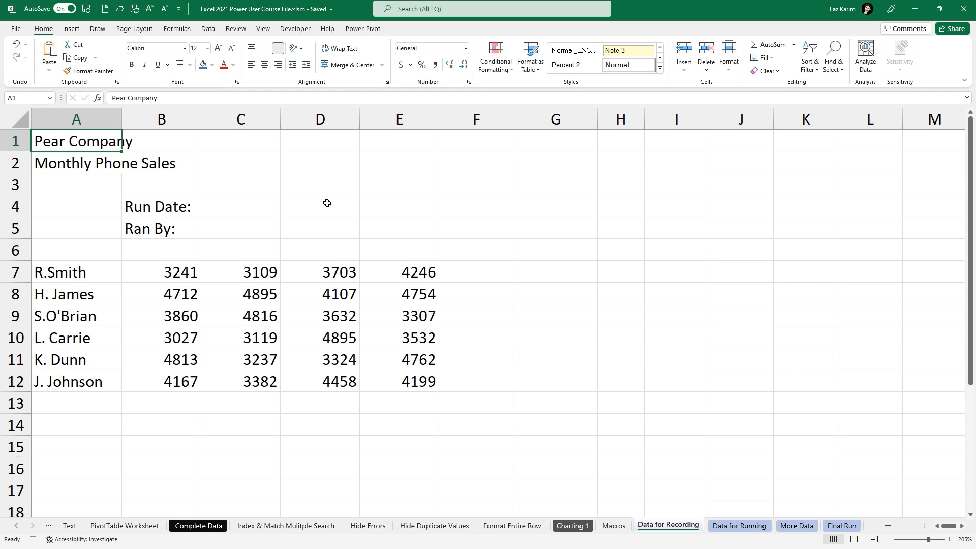
click(661, 70)
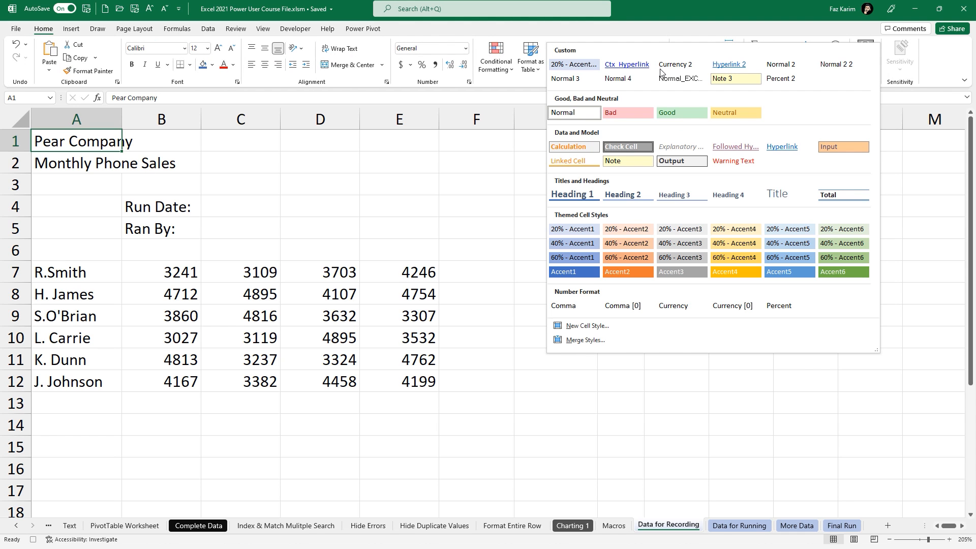
click(777, 196)
key(Down)
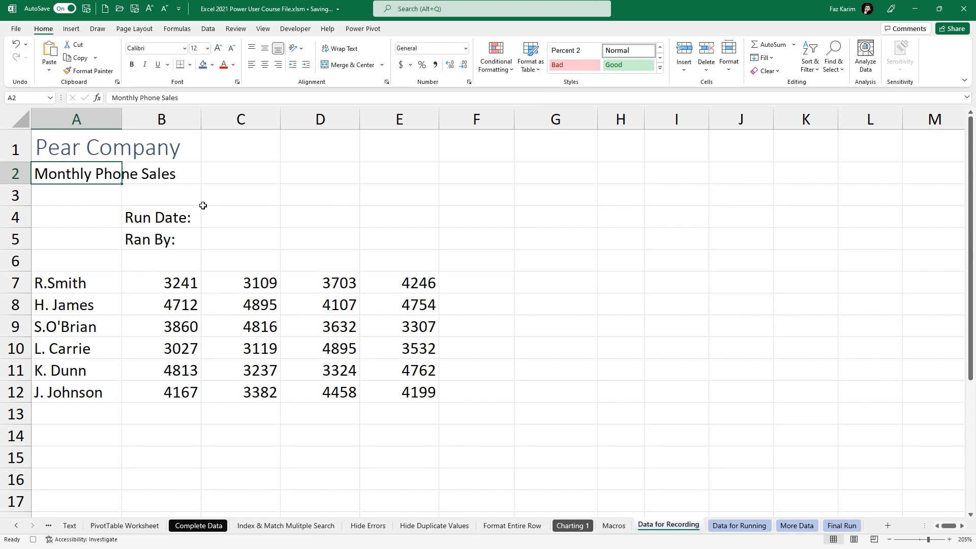
click(661, 69)
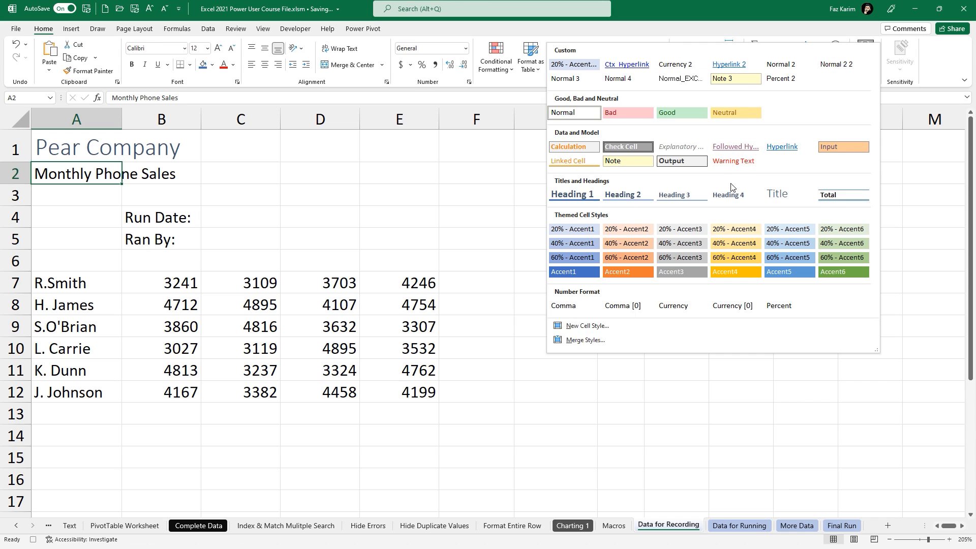
click(732, 197)
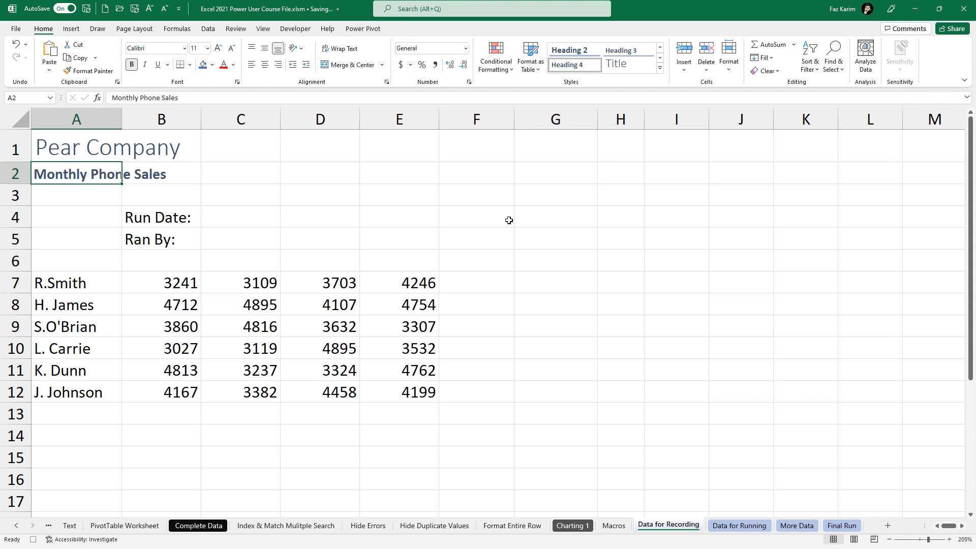
- Enter the formula =today() in C4 beside the Run Date label
key(Down)
key(Down)
key(Right)
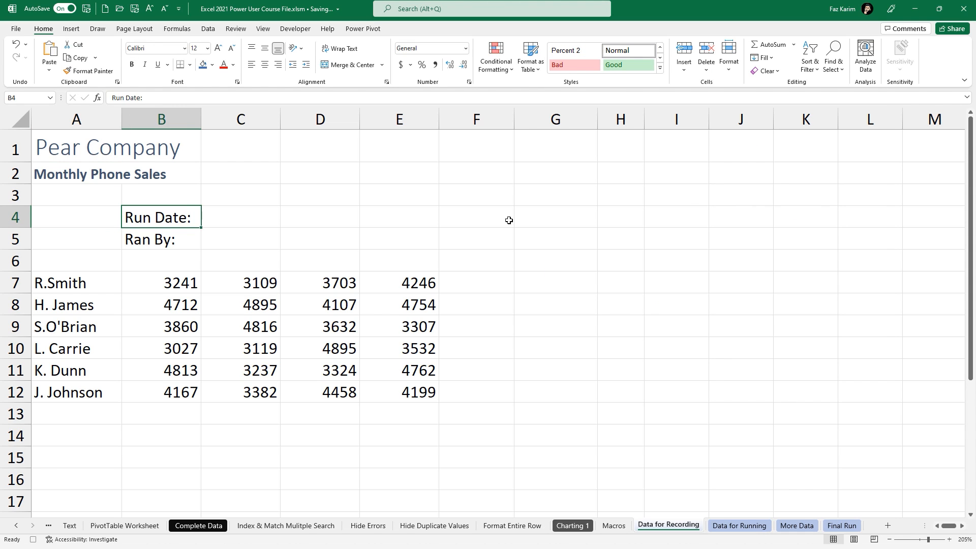
key(Right)
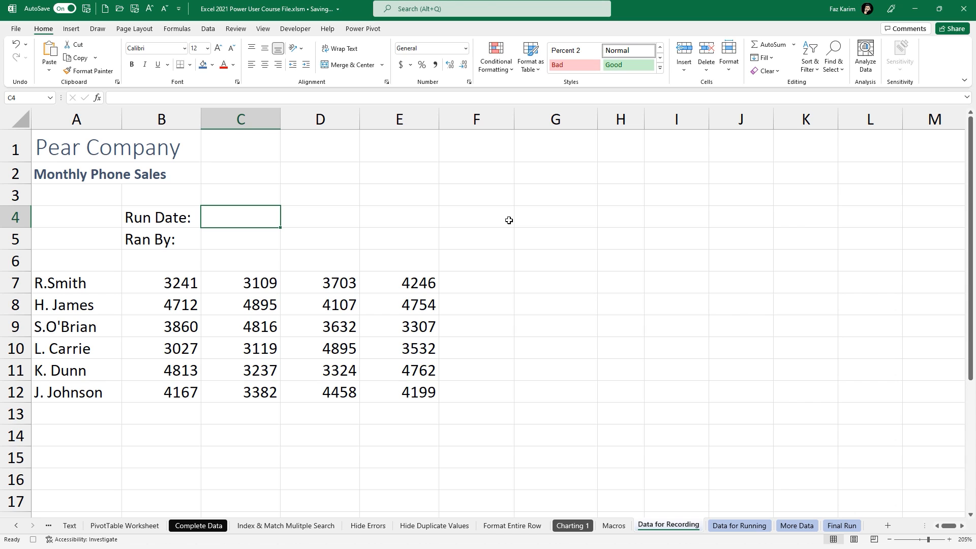
text(=today())
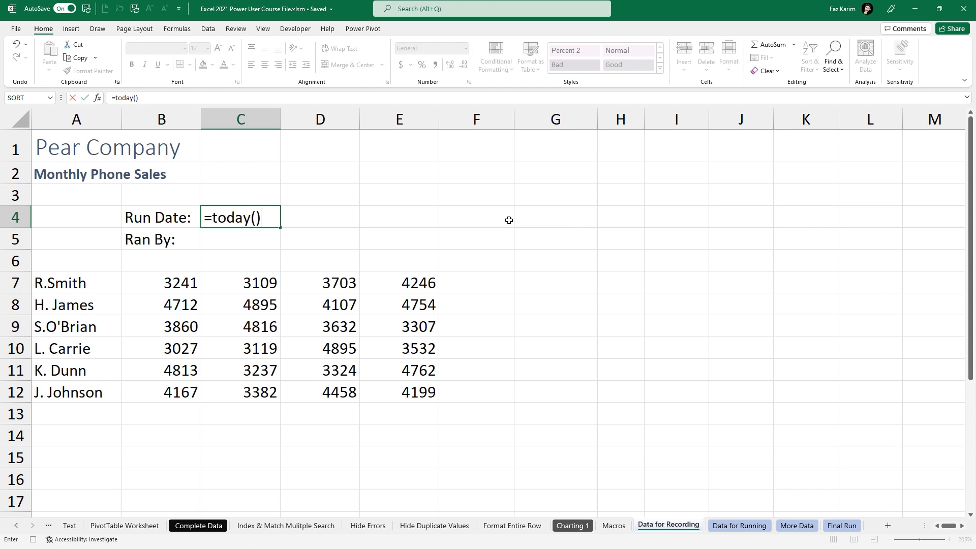
key(Return)
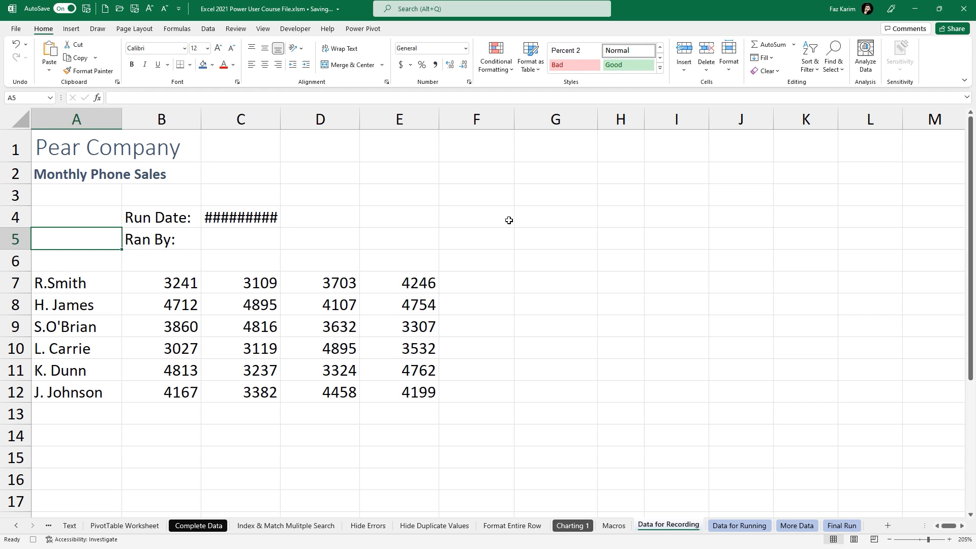
- Enter the initials FK in C5 beside the Ran By label
key(Right)
key(Right)
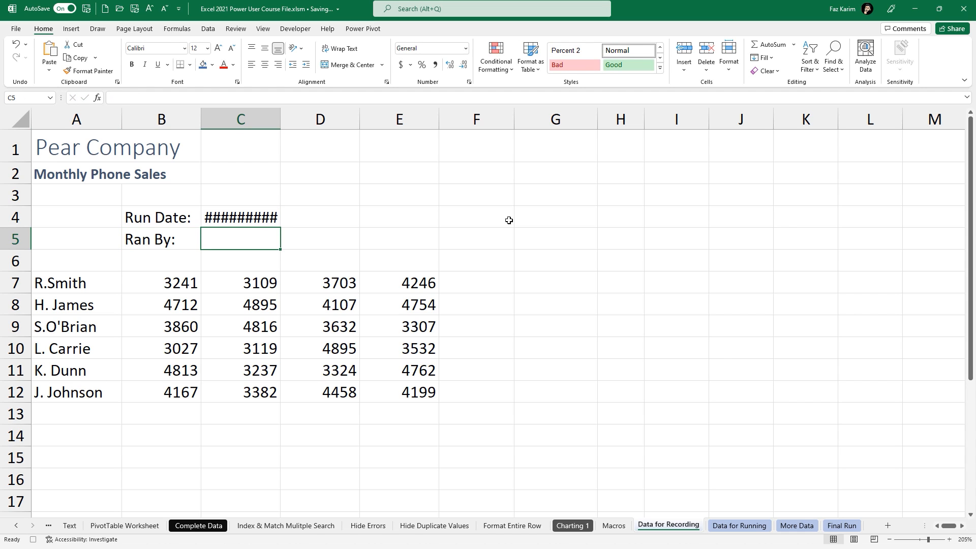
text(FK)
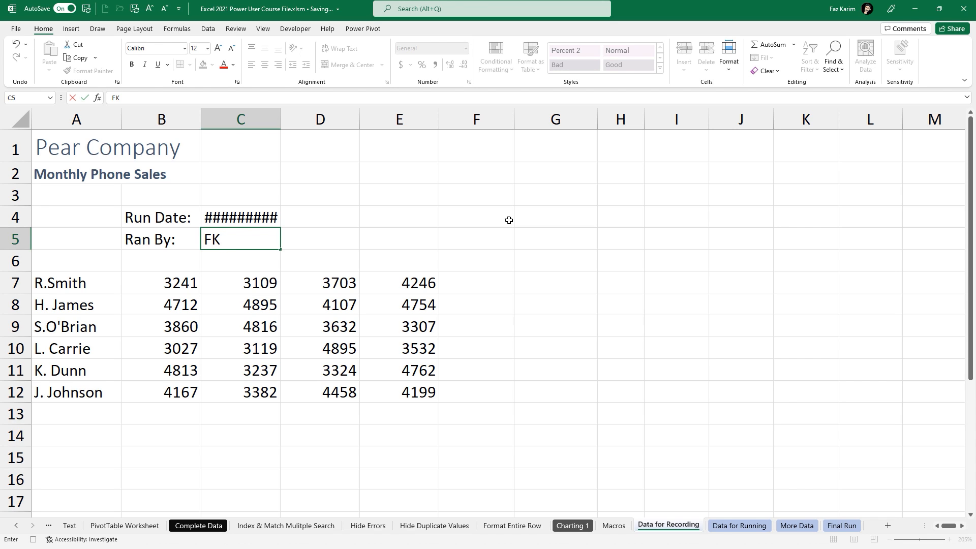
key(Return)
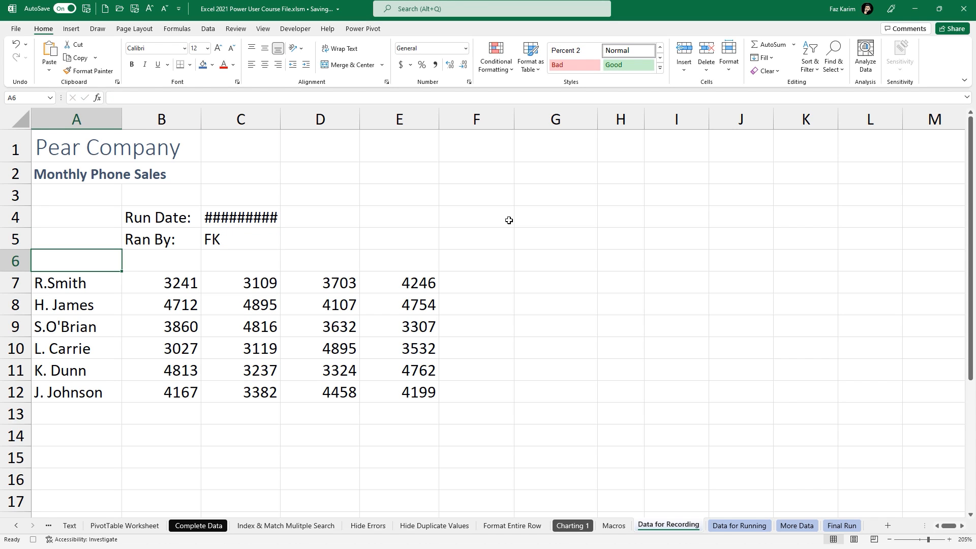
- Extend the selection from A7 to the last filled column and row, and apply the Input cell style to it
key(Down)
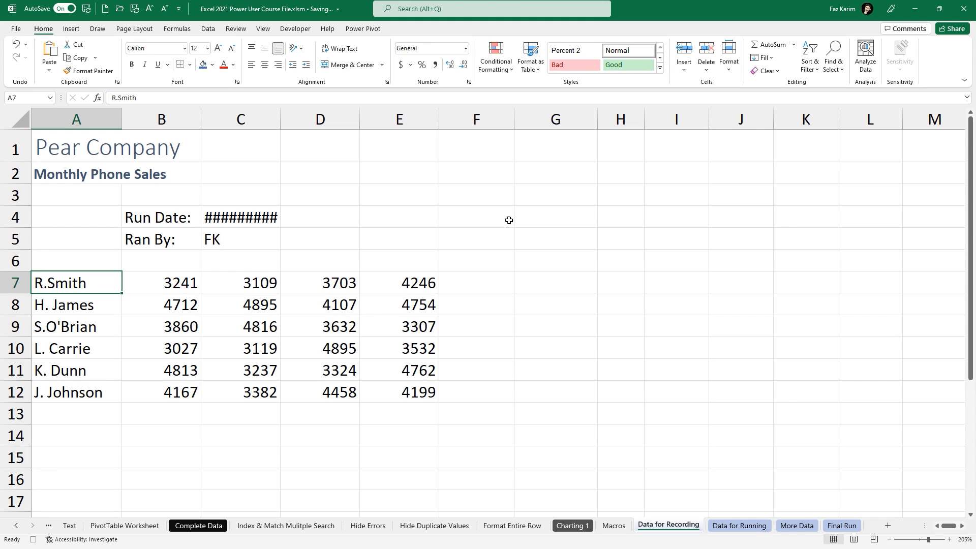
key(ctrl+shift+Right)
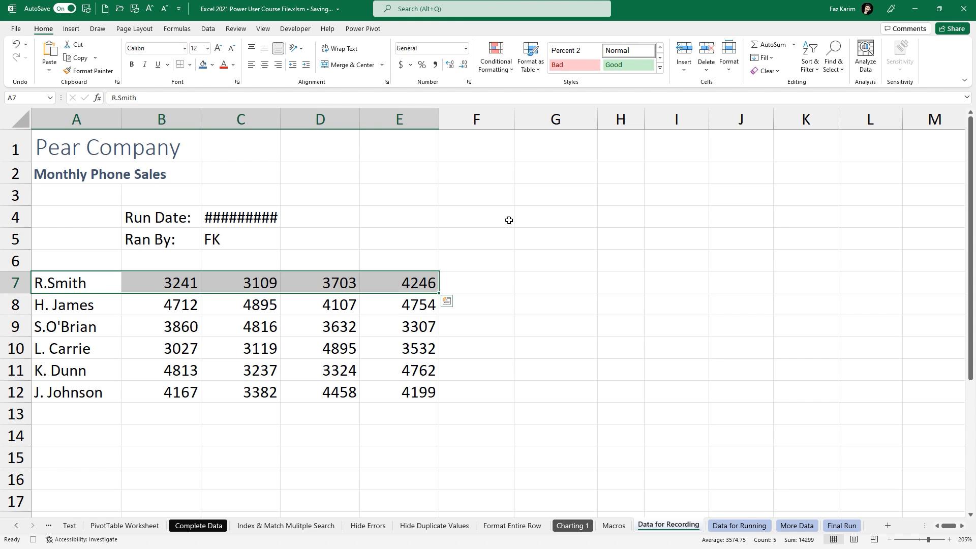
key(ctrl+shift+Down)
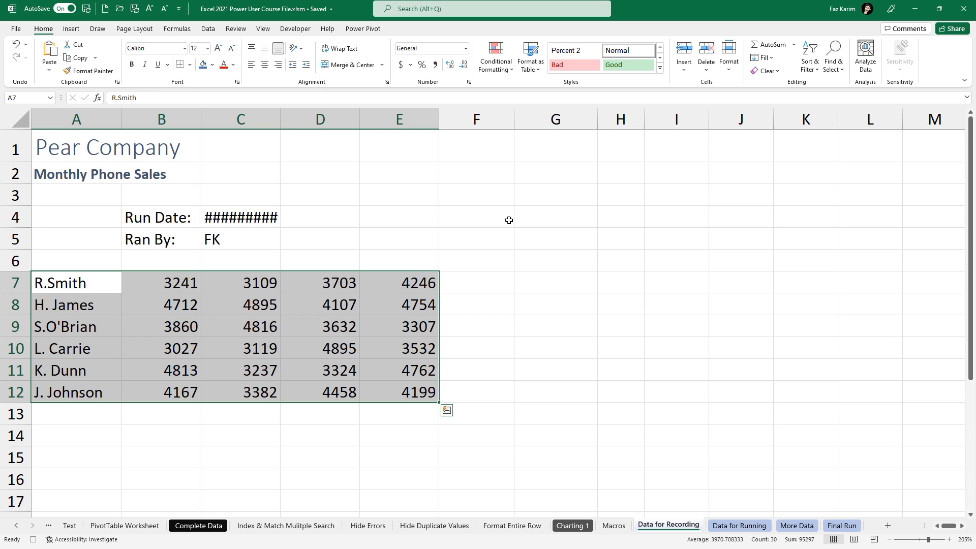
click(660, 68)
click(849, 148)
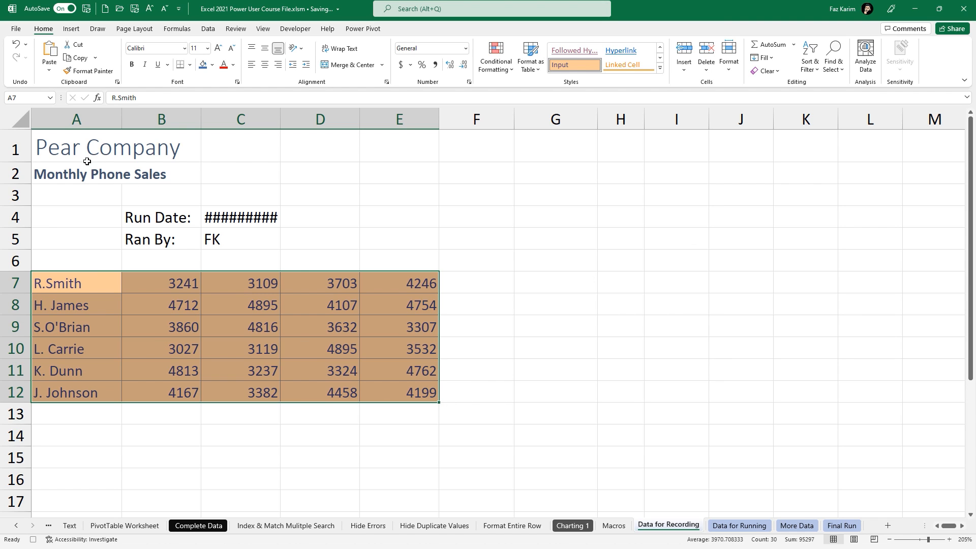
- Select cell A1 and stop recording the macro
click(67, 148)
click(293, 30)
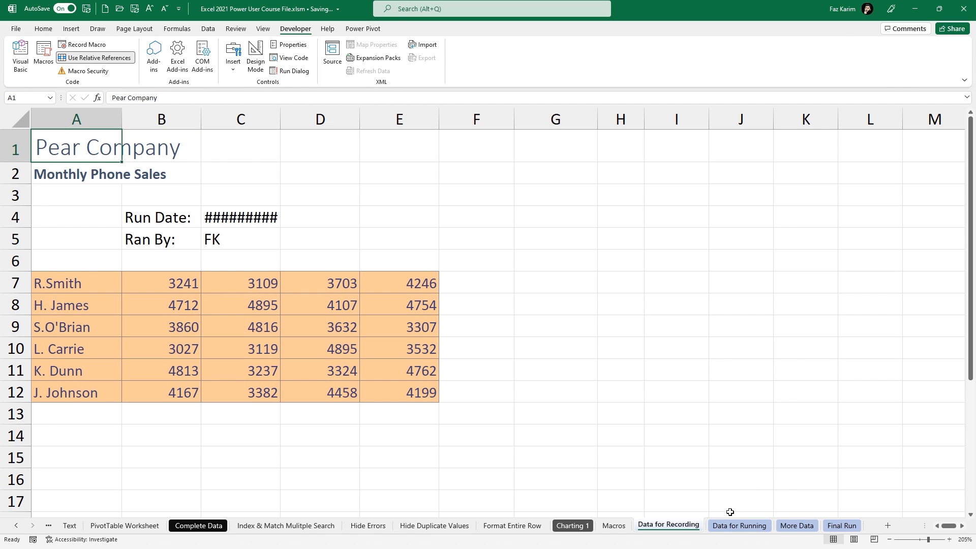
- Run MyFormatMacro from cell A1 on the Data for Running worksheet
click(722, 531)
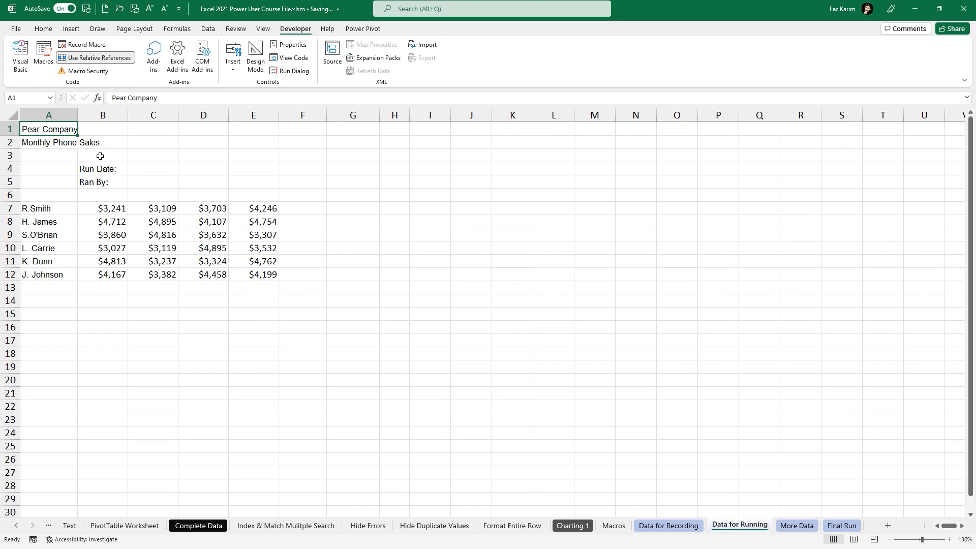
ctrl+scroll(101, 156, up, 4)
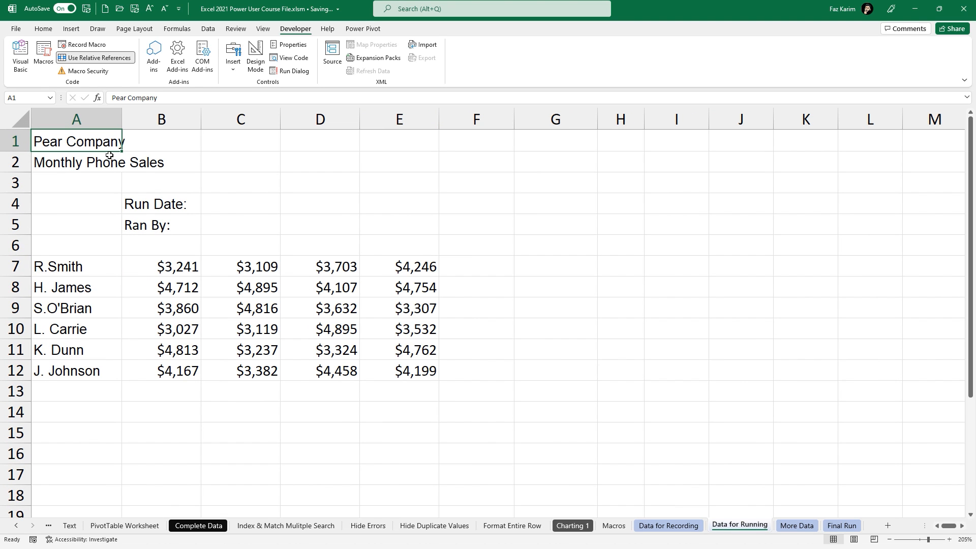
key(ctrl+shift+m)
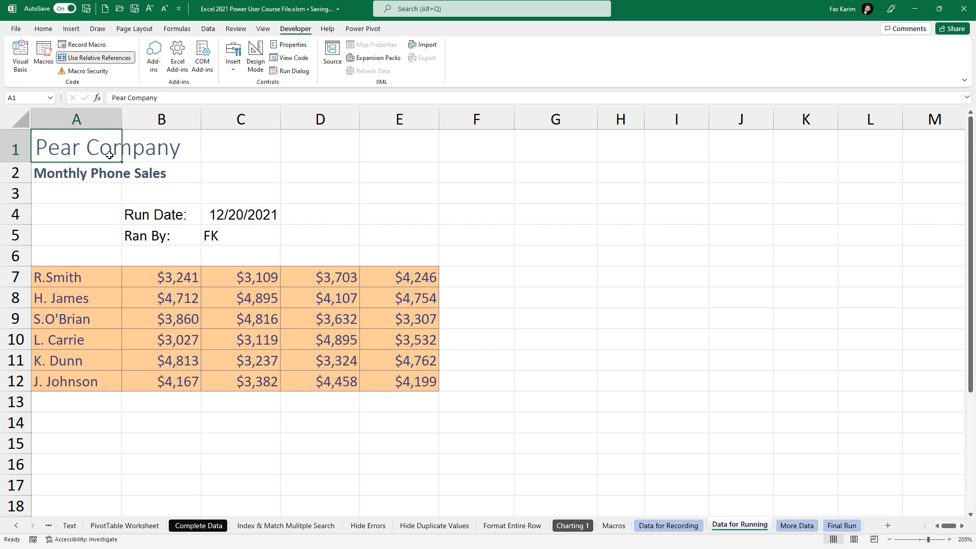
- Run MyFormatMacro from cell A1 on the More Data worksheet
drag(70, 136, 466, 390)
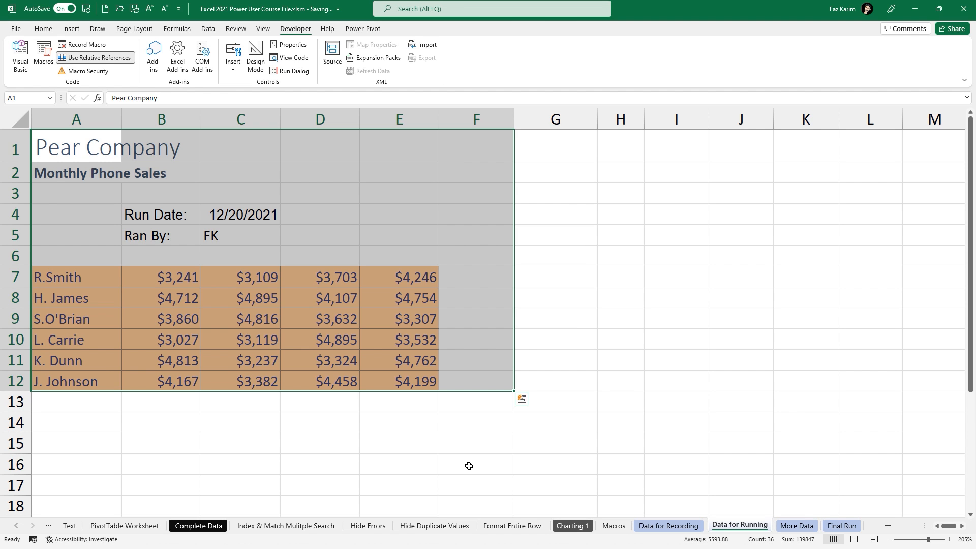
click(794, 527)
click(36, 130)
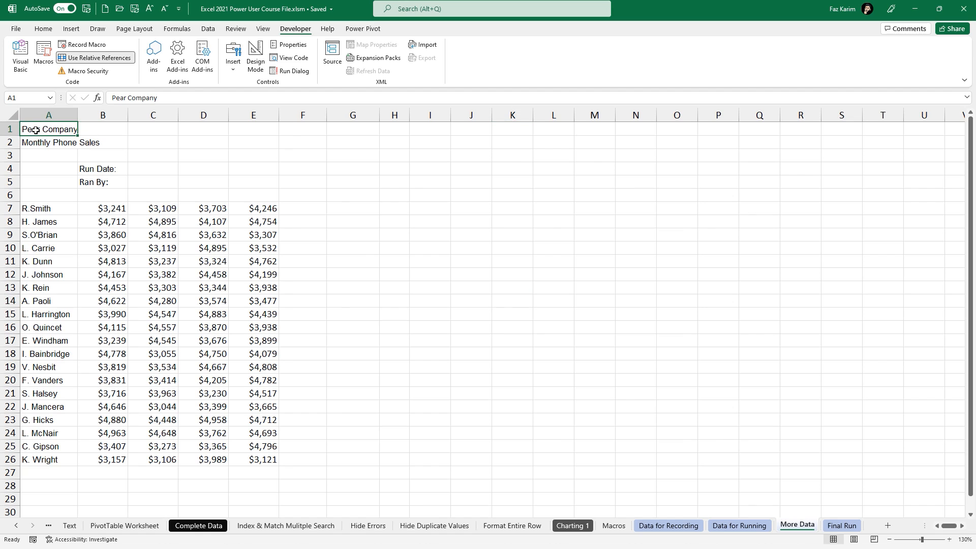
click(43, 55)
click(703, 163)
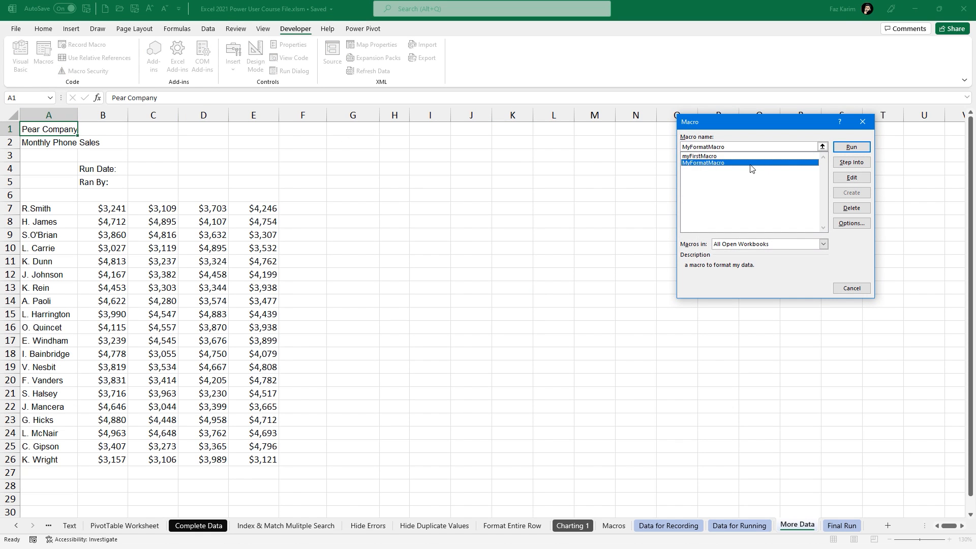
click(850, 147)
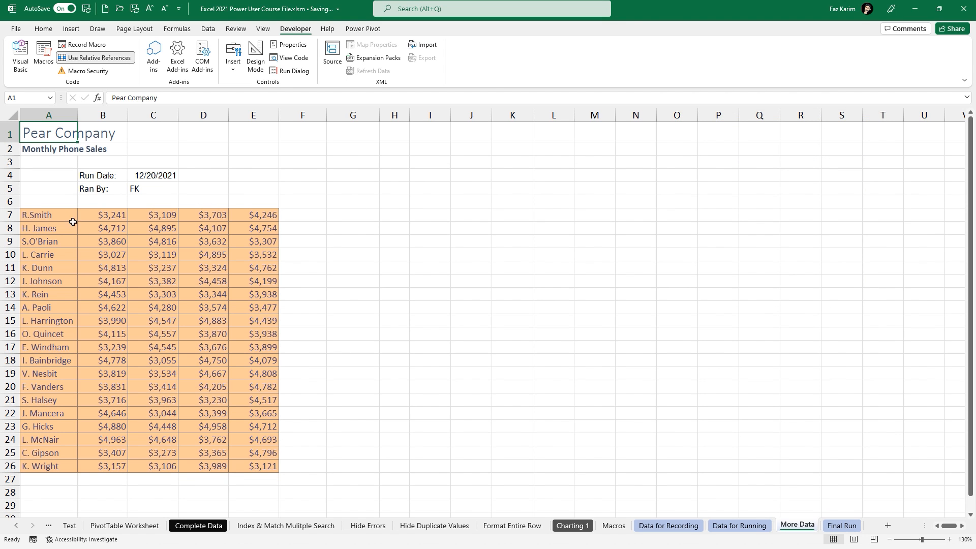
- Run MyFormatMacro from cell A1 on the Final Run worksheet and check the formatted range A7:F26
click(842, 526)
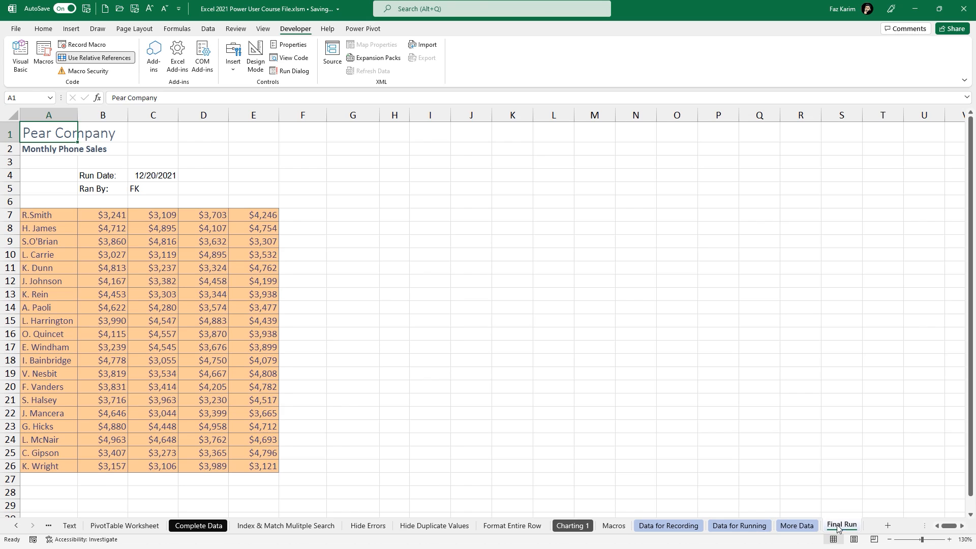
drag(259, 208, 302, 432)
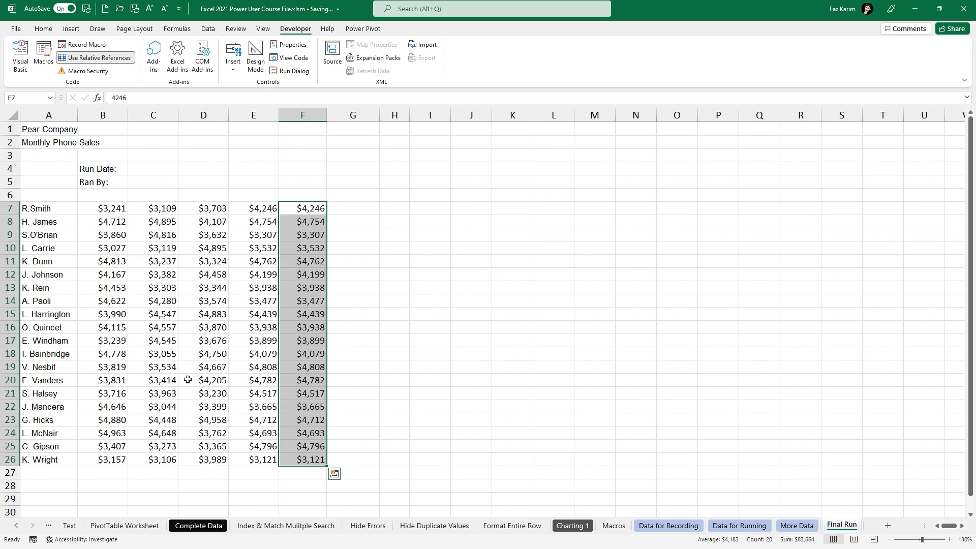
click(41, 131)
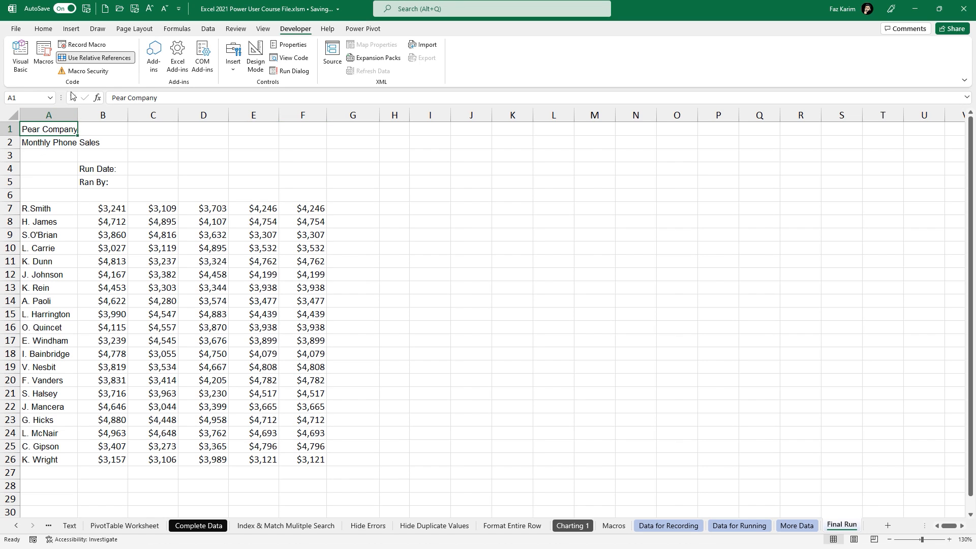
click(43, 53)
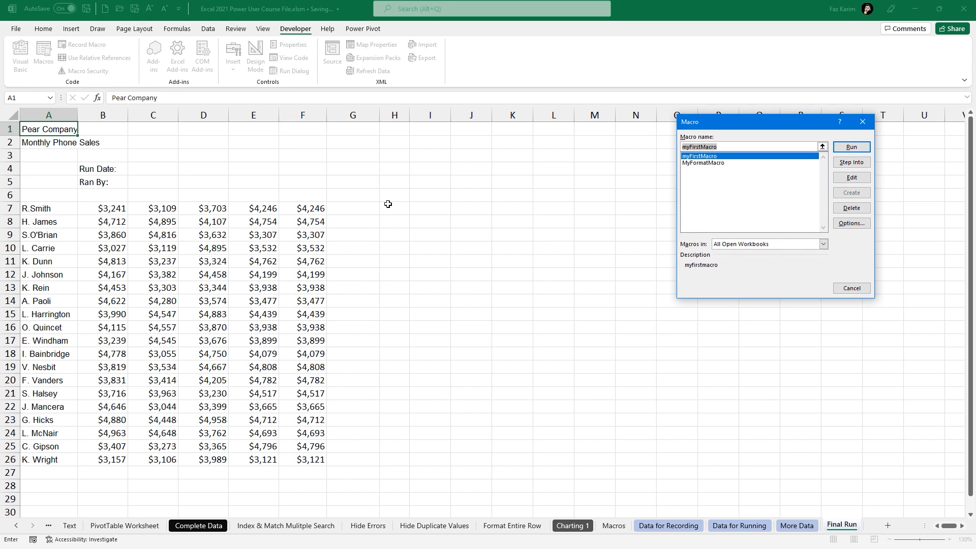
click(704, 163)
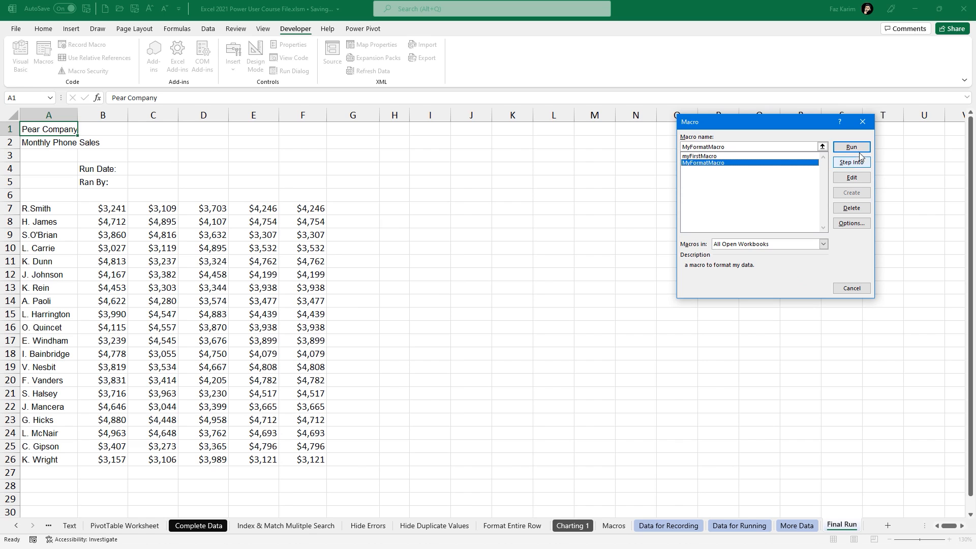
click(844, 148)
drag(22, 219, 311, 466)
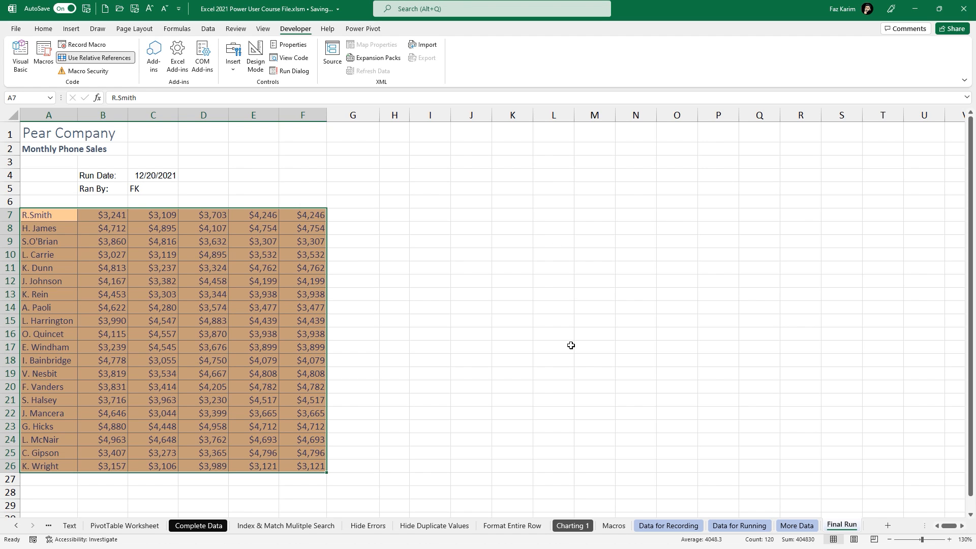
- Return to the Data for Running worksheet, review MyFormatMacro in the list of macros, and close the list without running it
click(644, 525)
click(741, 526)
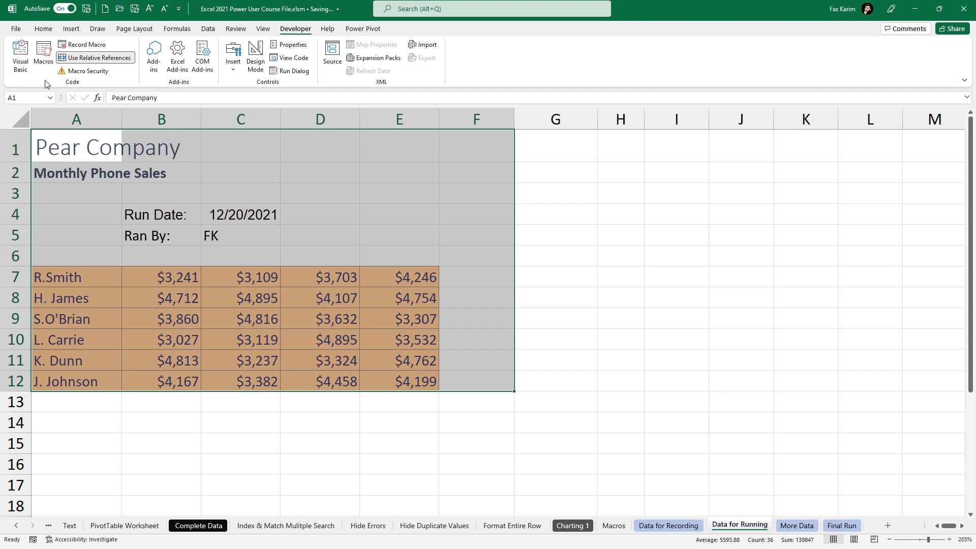
click(43, 56)
click(721, 163)
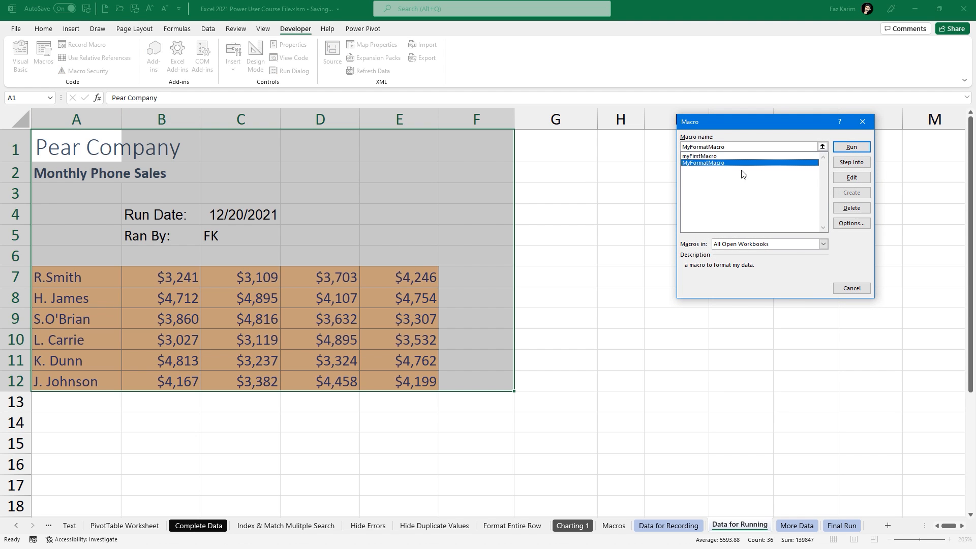
click(850, 288)
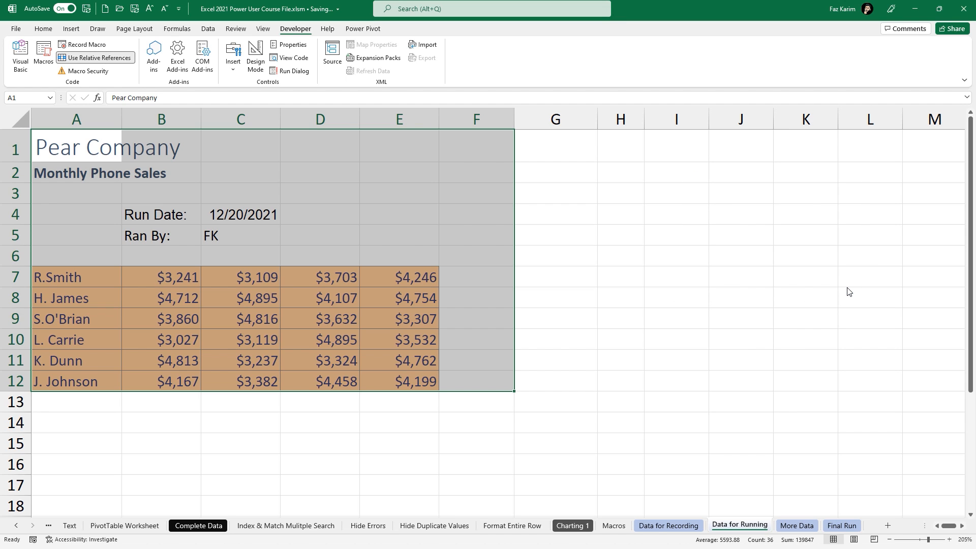